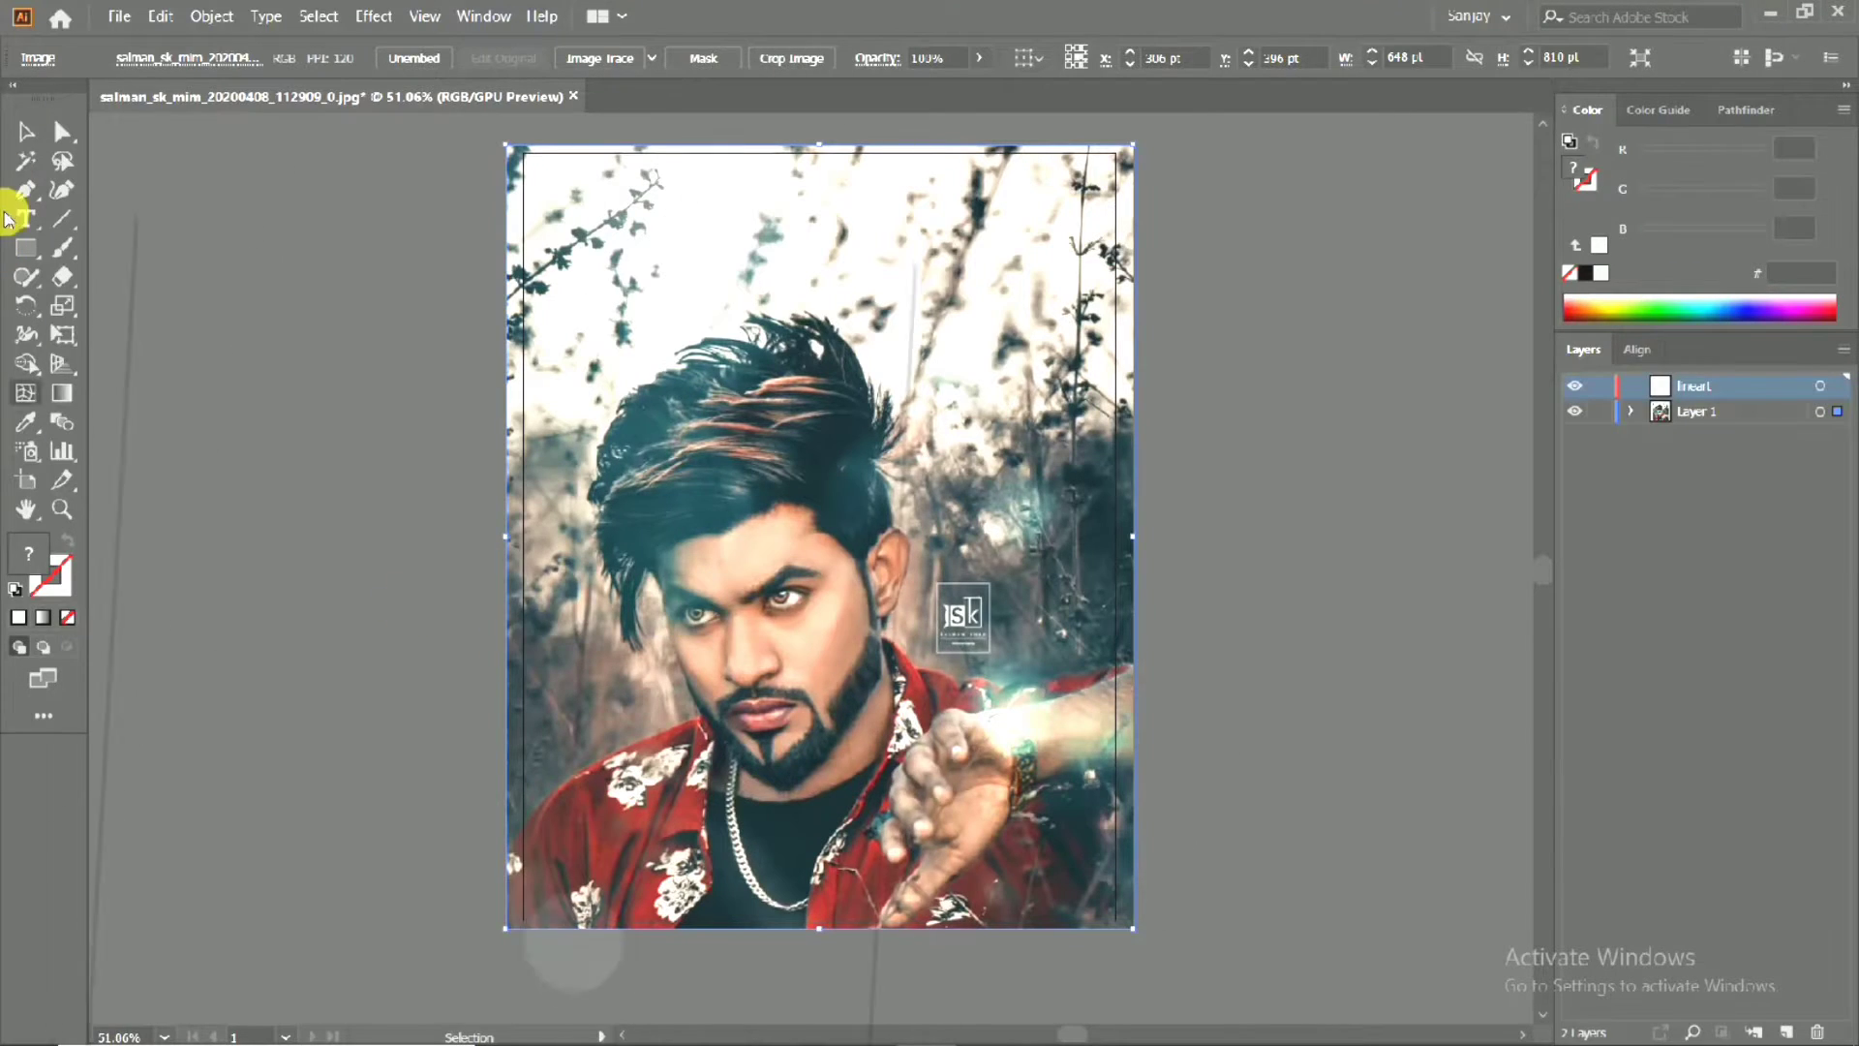
# With the Pen tool active, set the fill colour to near-black #050505.
pyautogui.click(26, 190)
pyautogui.doubleClick(28, 554)
pyautogui.click(1241, 486)
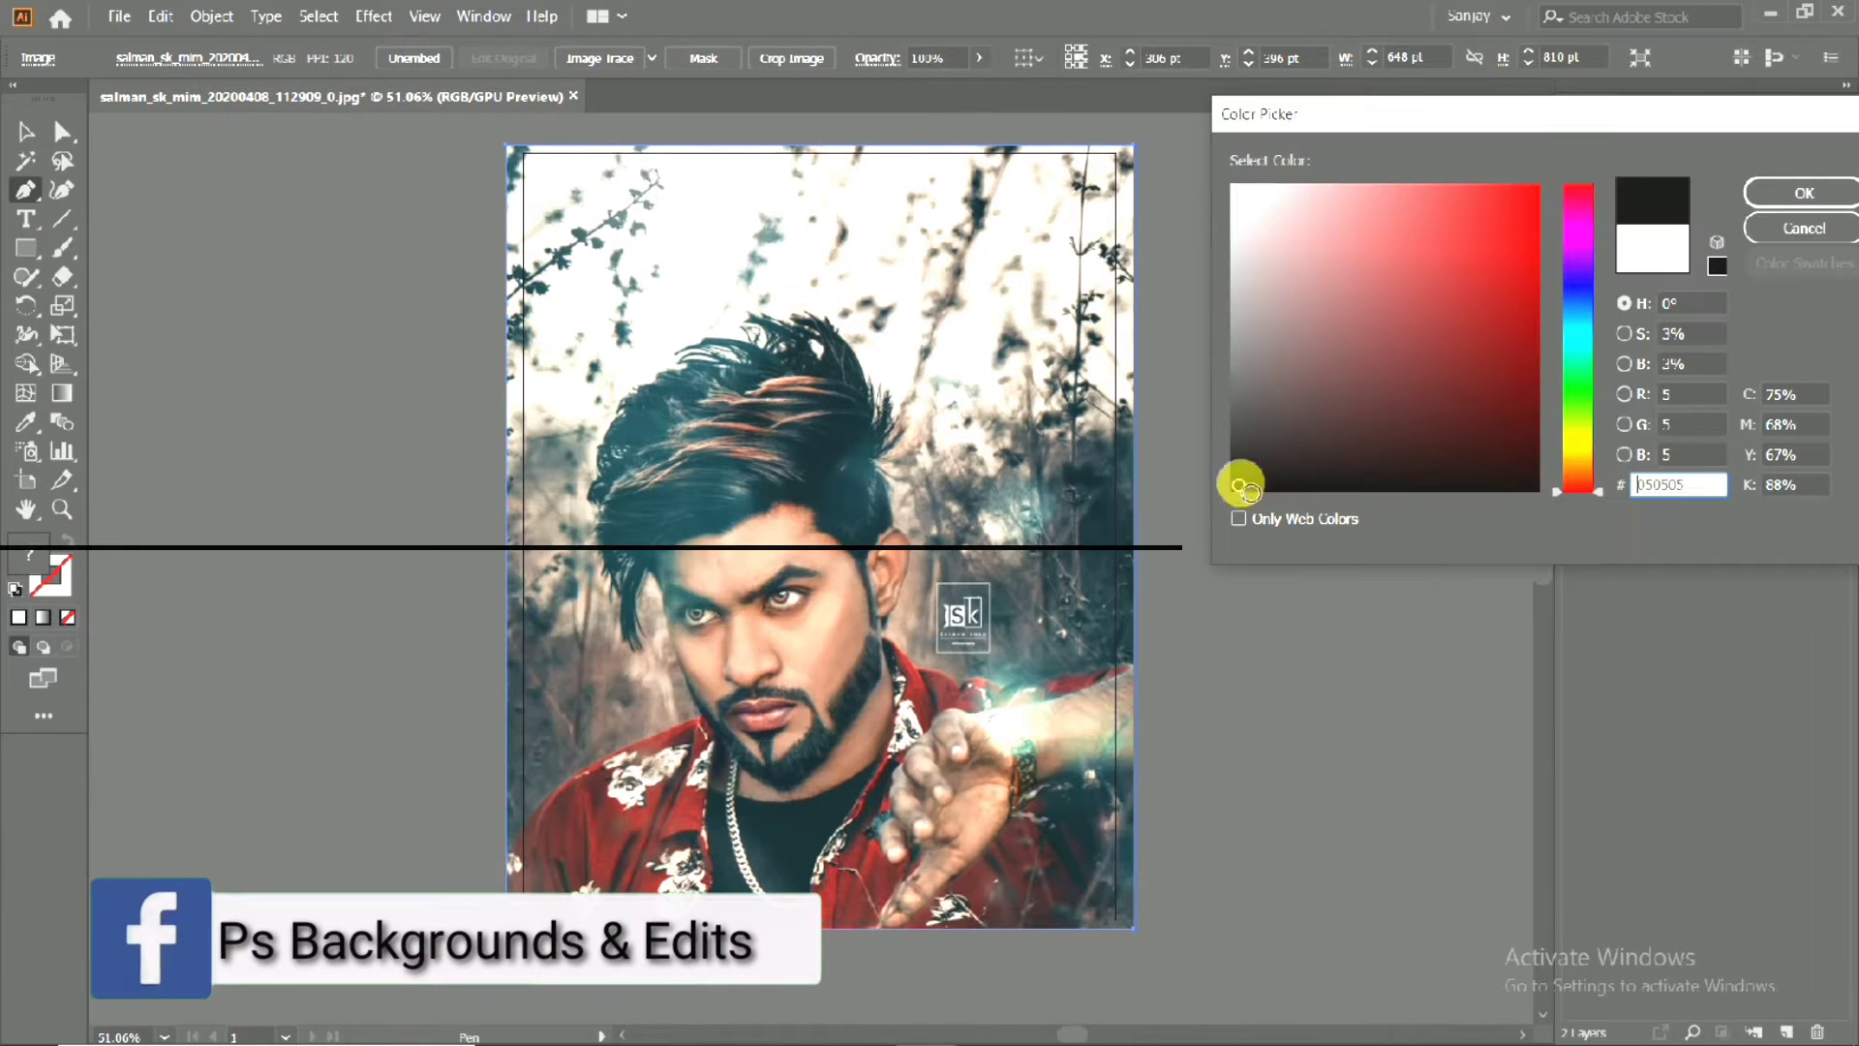
pyautogui.click(1772, 193)
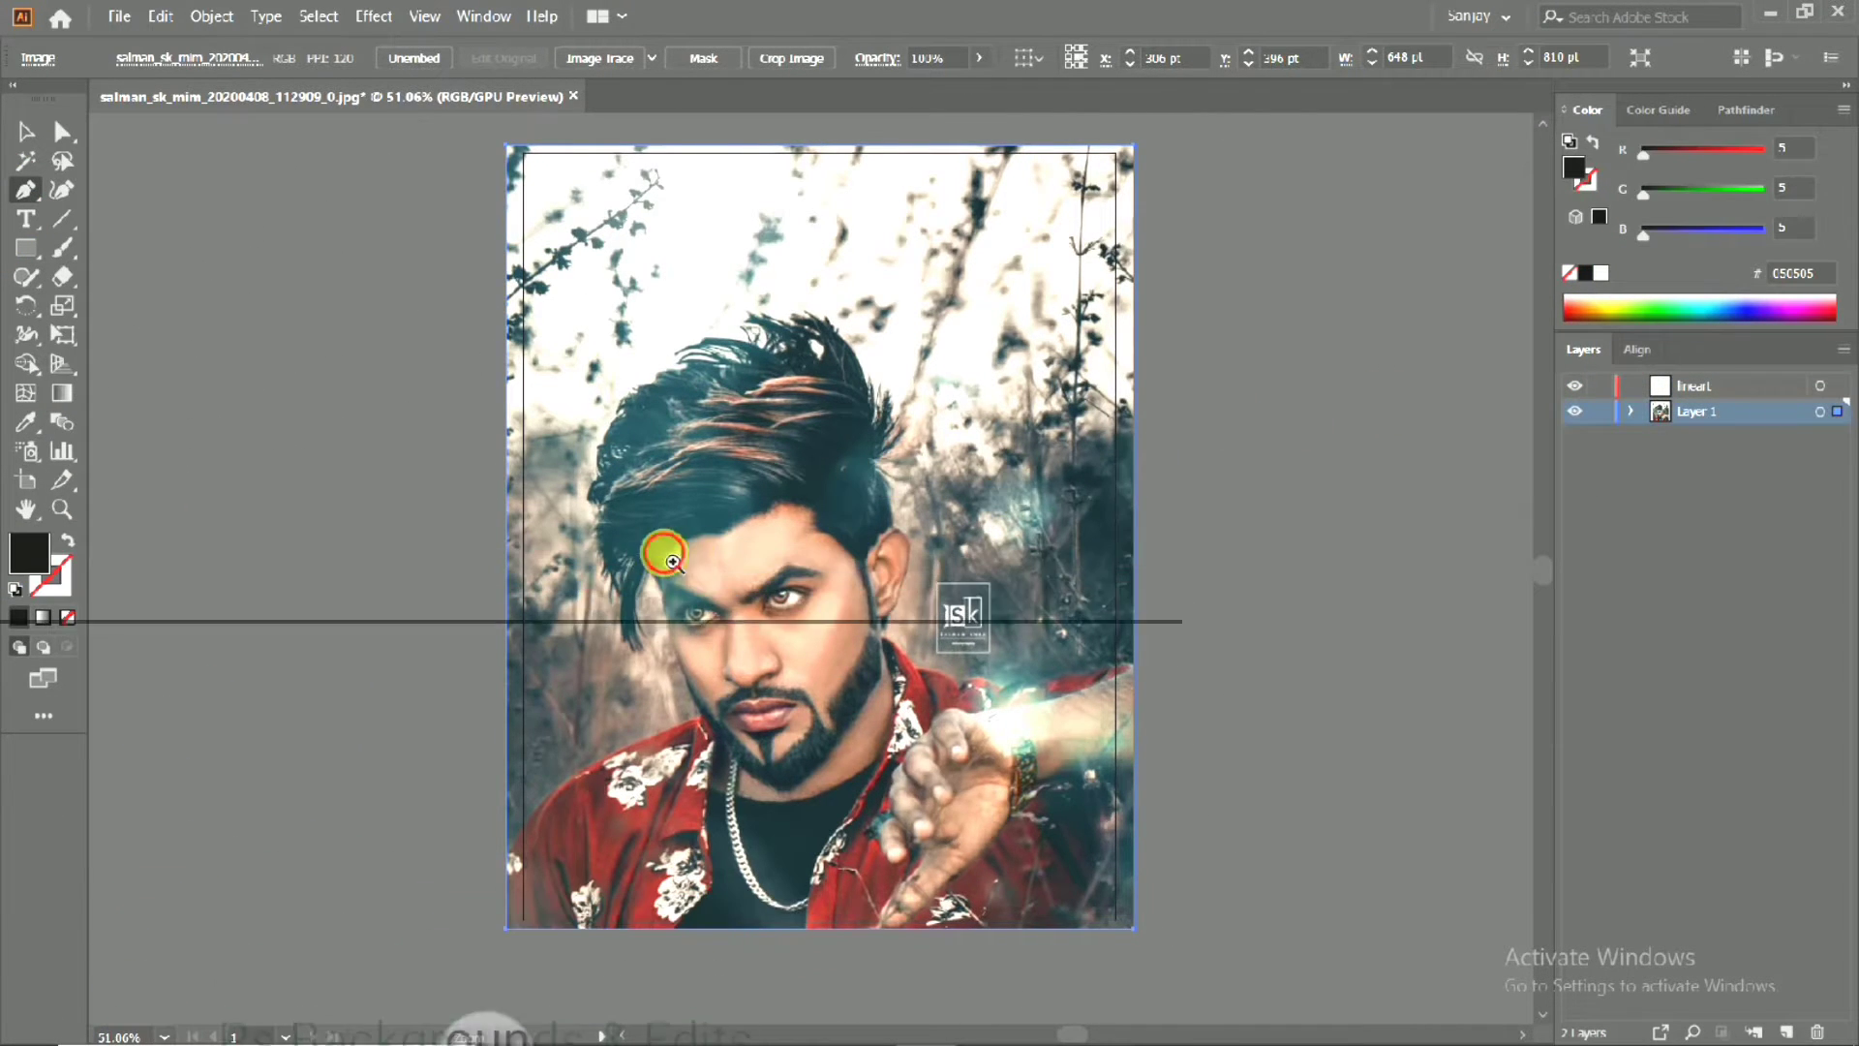
# On the lineart layer, start a Pen path down the inner edge of the lock beside the forehead, using black stroke and no fill.
pyautogui.scroll(3, 664, 544)
pyautogui.click(1692, 385)
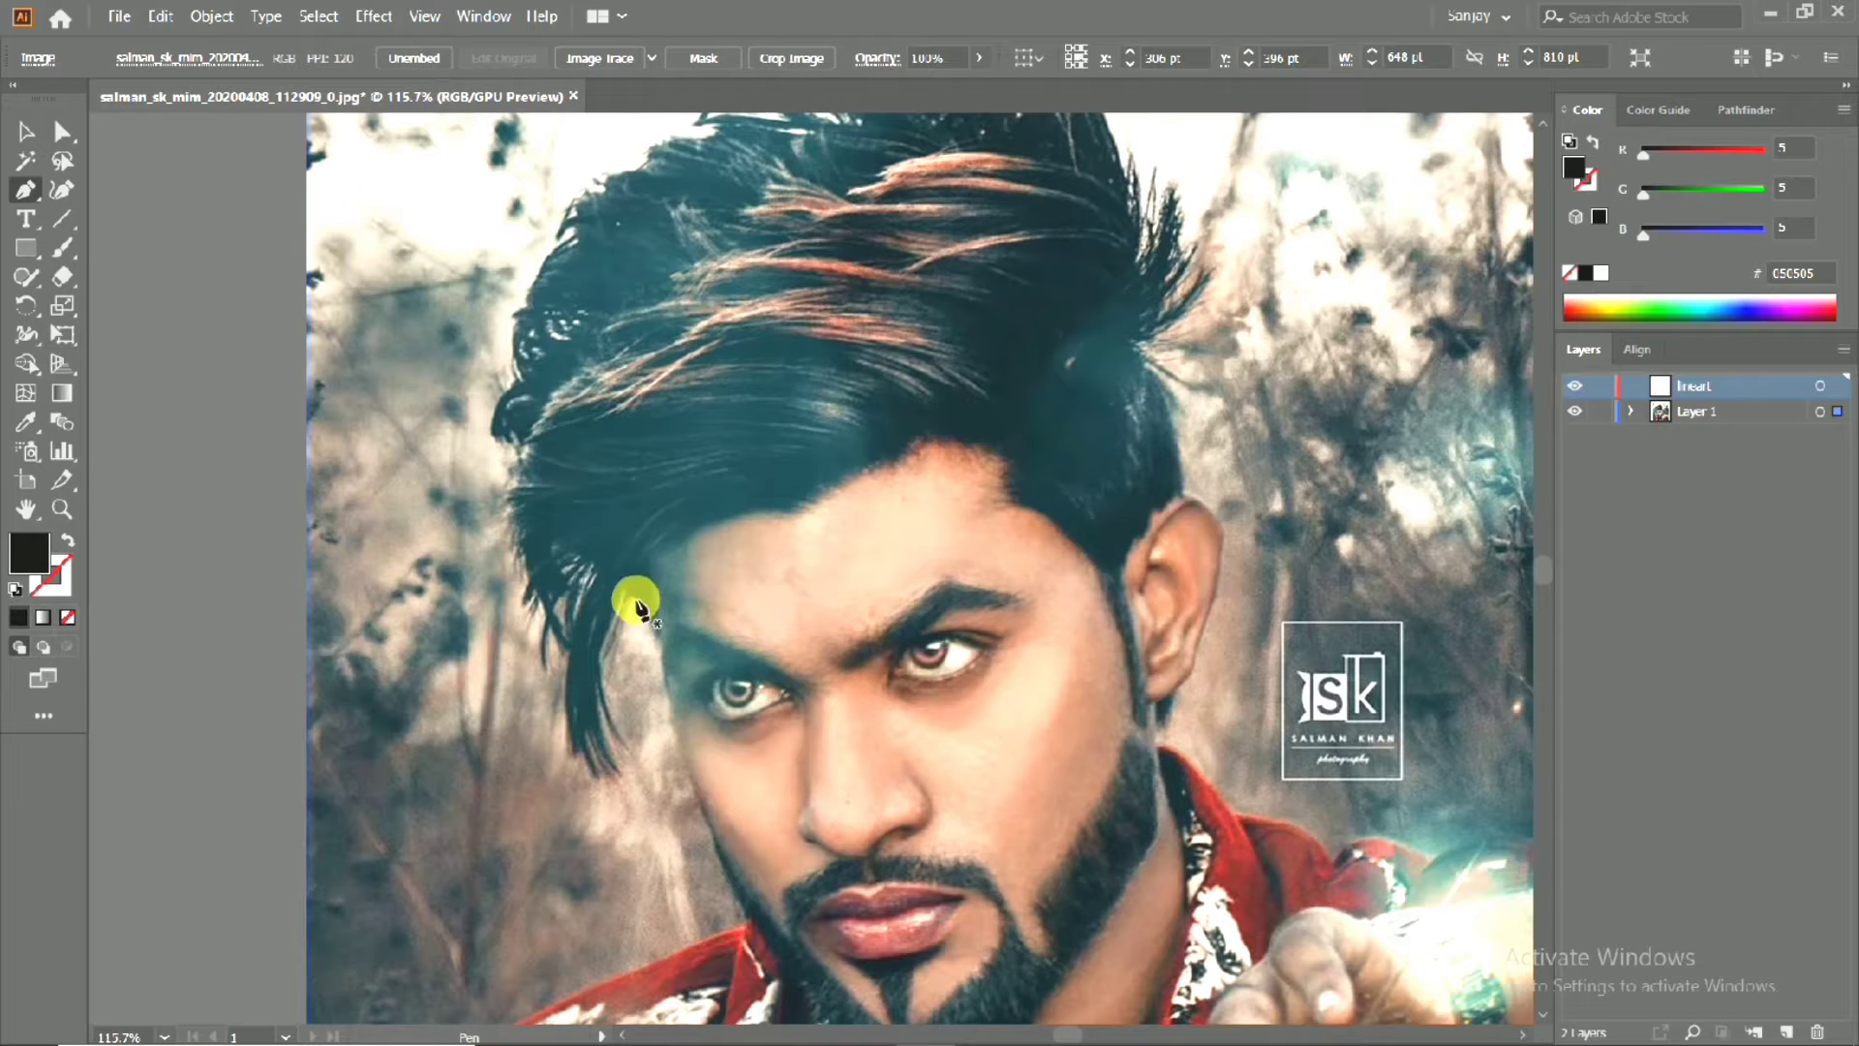
pyautogui.click(631, 602)
pyautogui.moveTo(623, 741); pyautogui.dragTo(675, 842)
pyautogui.click(67, 539)
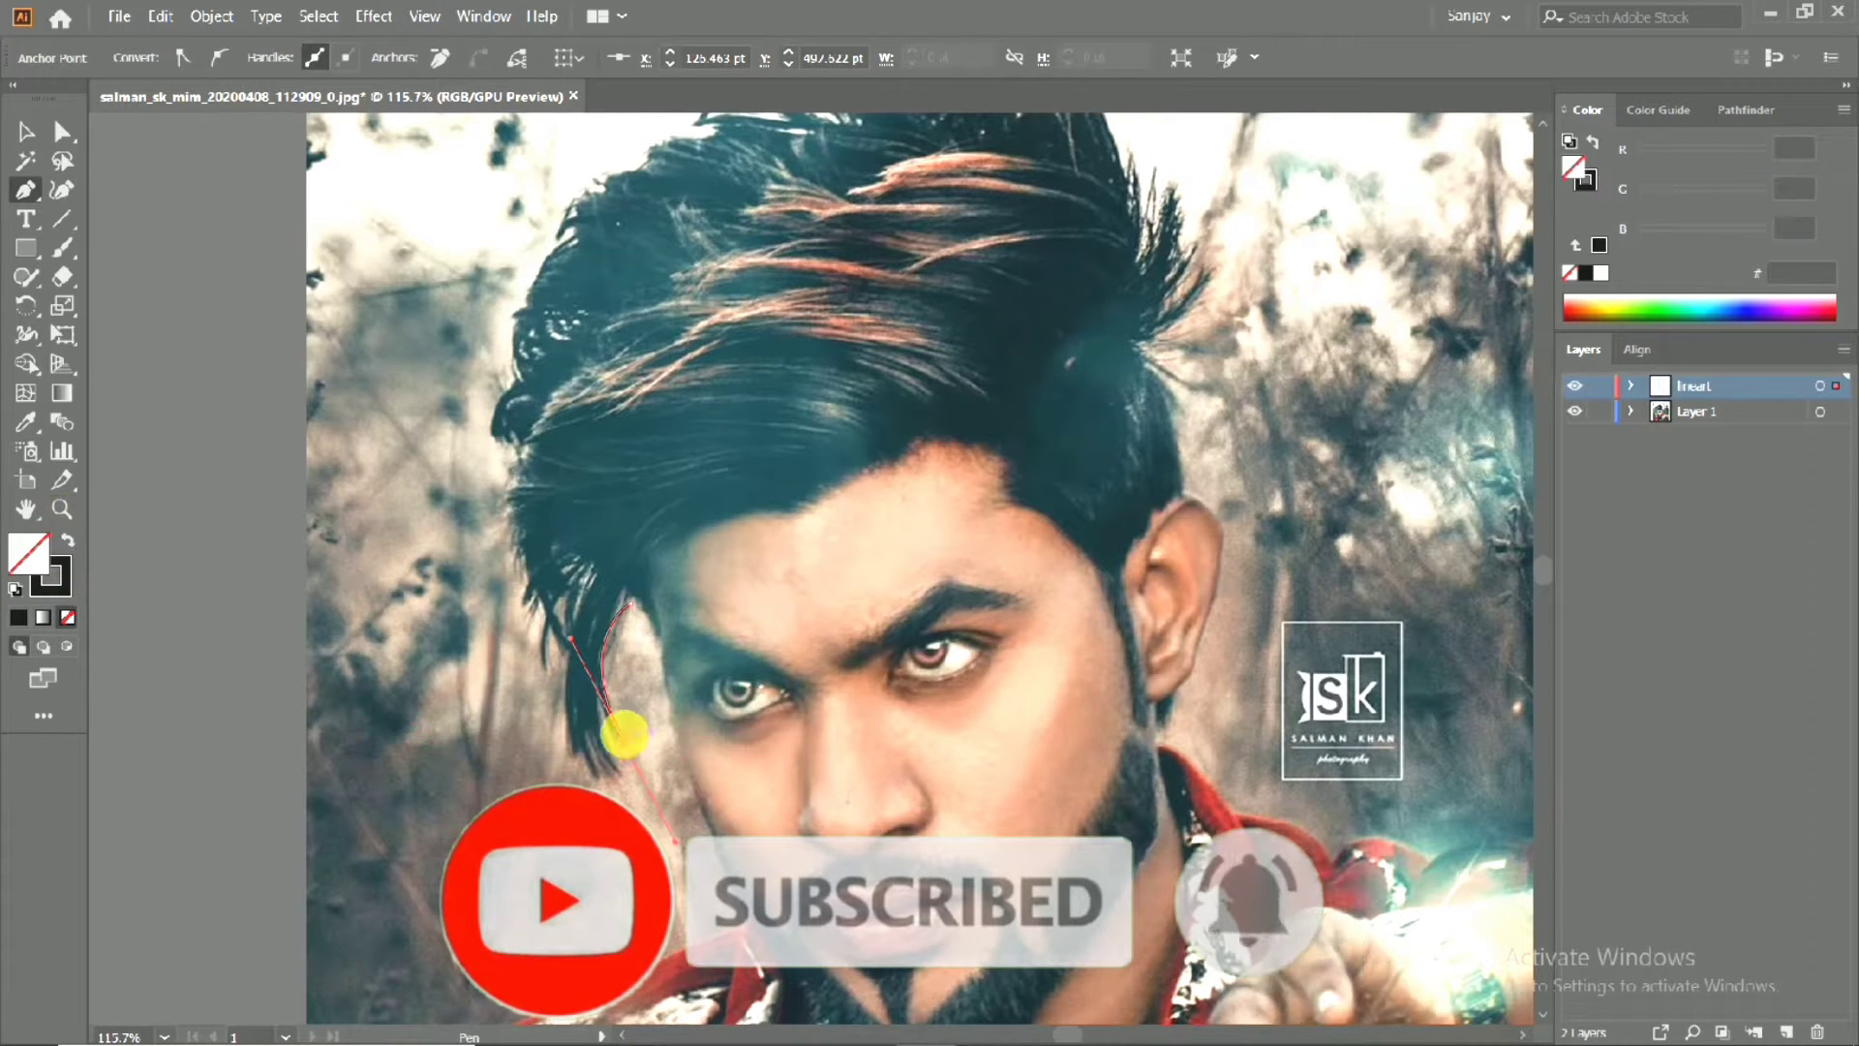
# Continue the path around the pointed tips of the hanging lock and back up its outer edge.
pyautogui.moveTo(627, 749)
pyautogui.mouseDown()
pyautogui.moveTo(627, 772)
pyautogui.moveTo(581, 681)
pyautogui.moveTo(623, 783)
pyautogui.mouseUp()
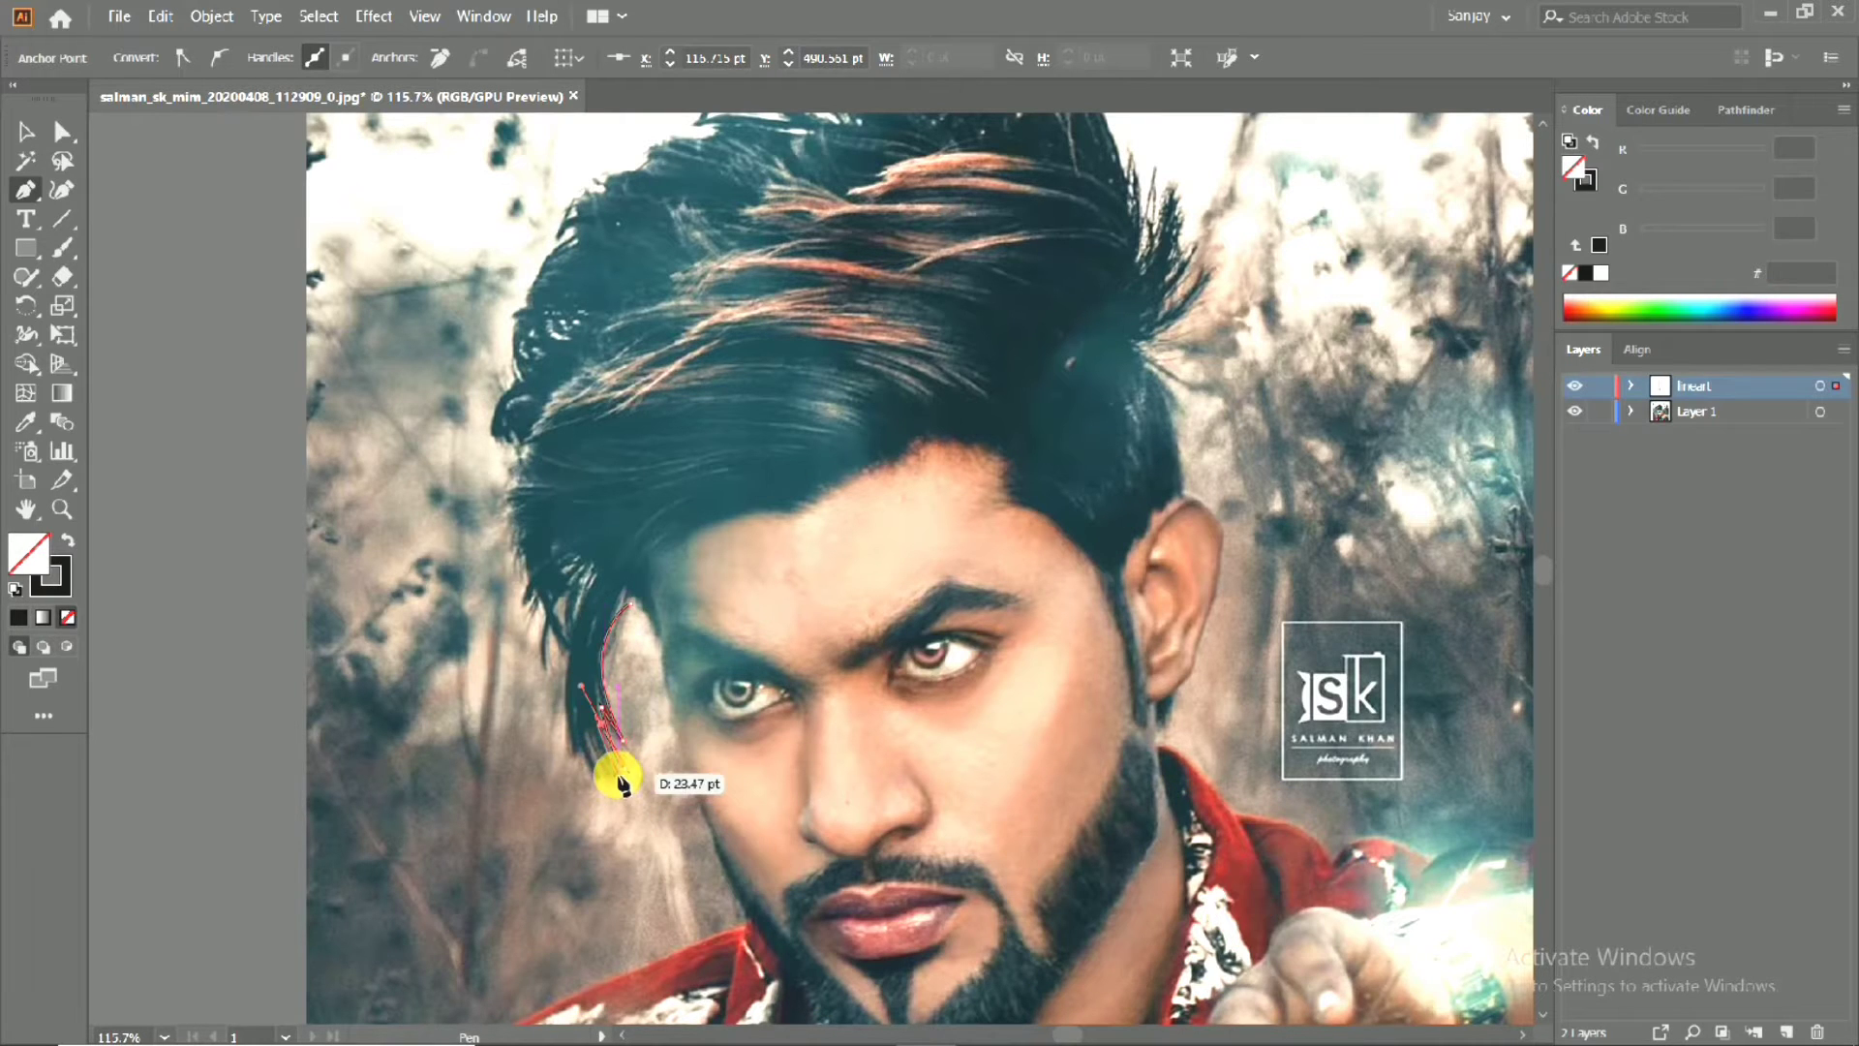
pyautogui.click(585, 715)
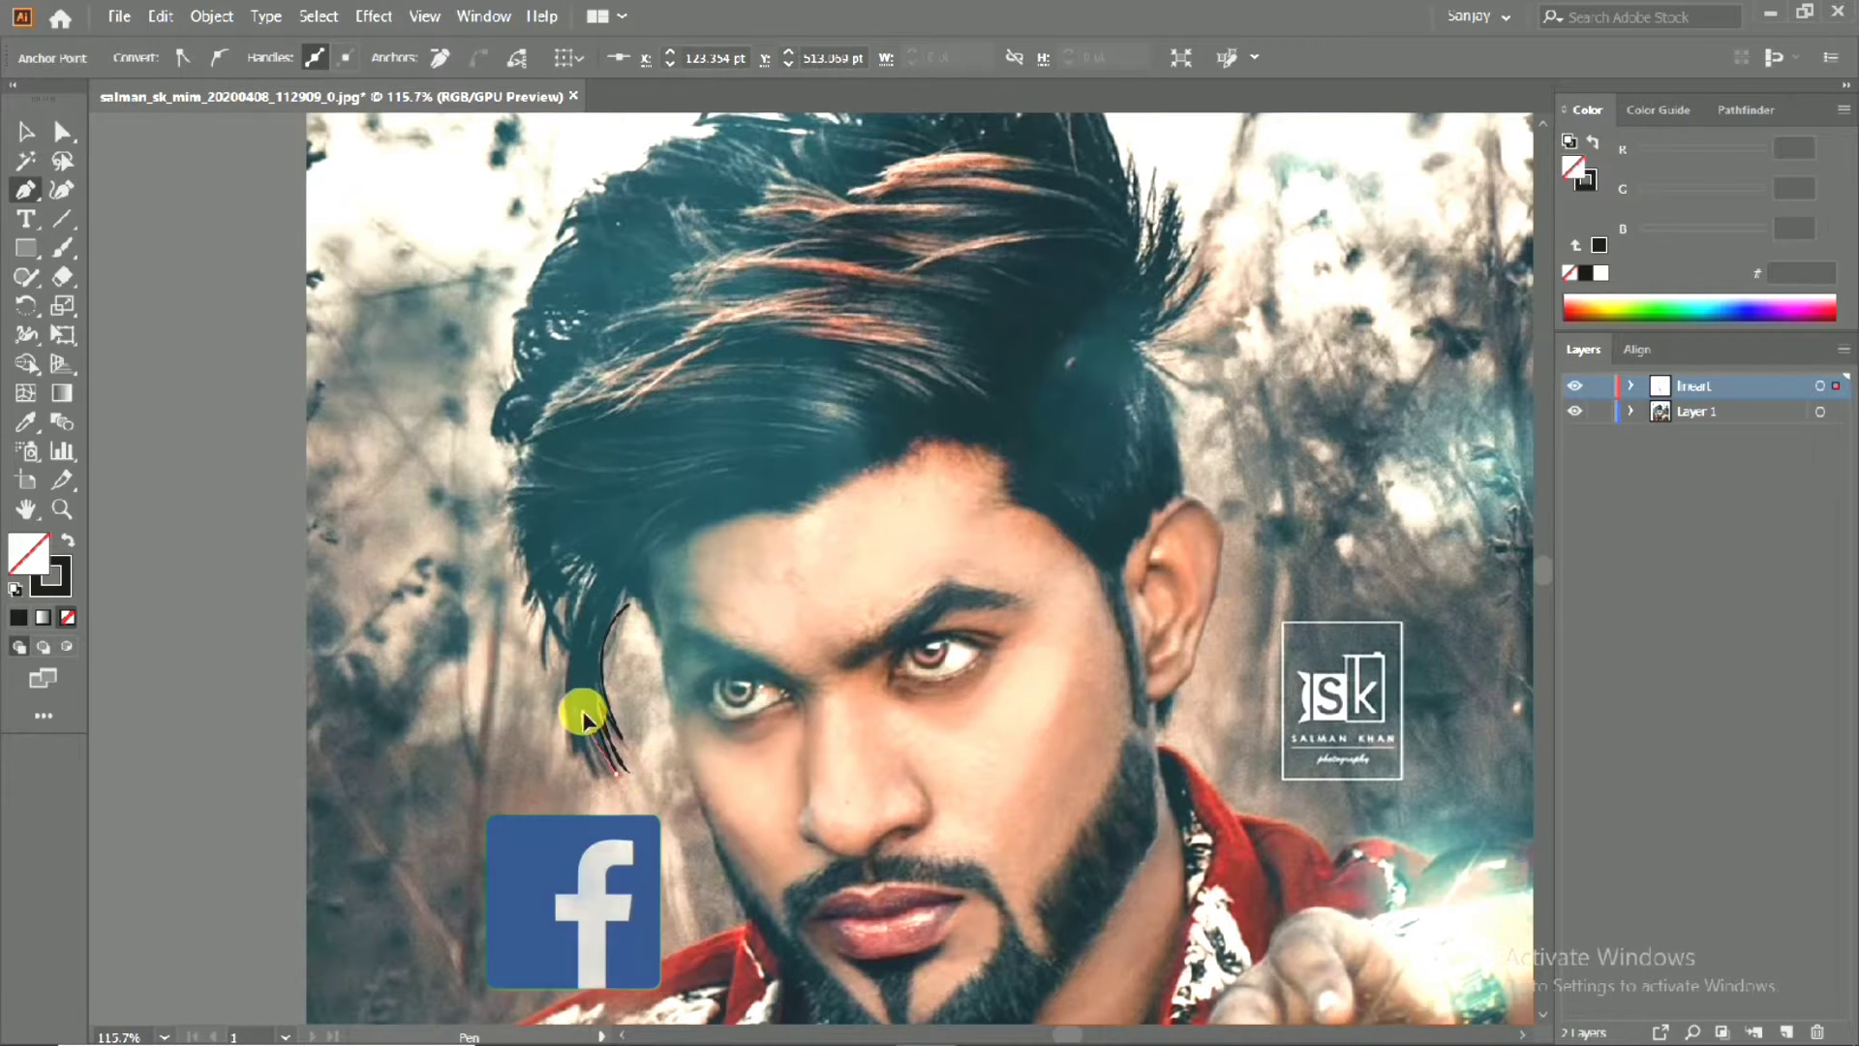
pyautogui.click(607, 780)
pyautogui.click(581, 744)
pyautogui.moveTo(581, 752); pyautogui.dragTo(582, 626)
pyautogui.moveTo(560, 668); pyautogui.dragTo(543, 746)
# Trace the short pointed strands beside the top of the hanging lock, continuing the hair outline upward.
pyautogui.scroll(3, 543, 747)
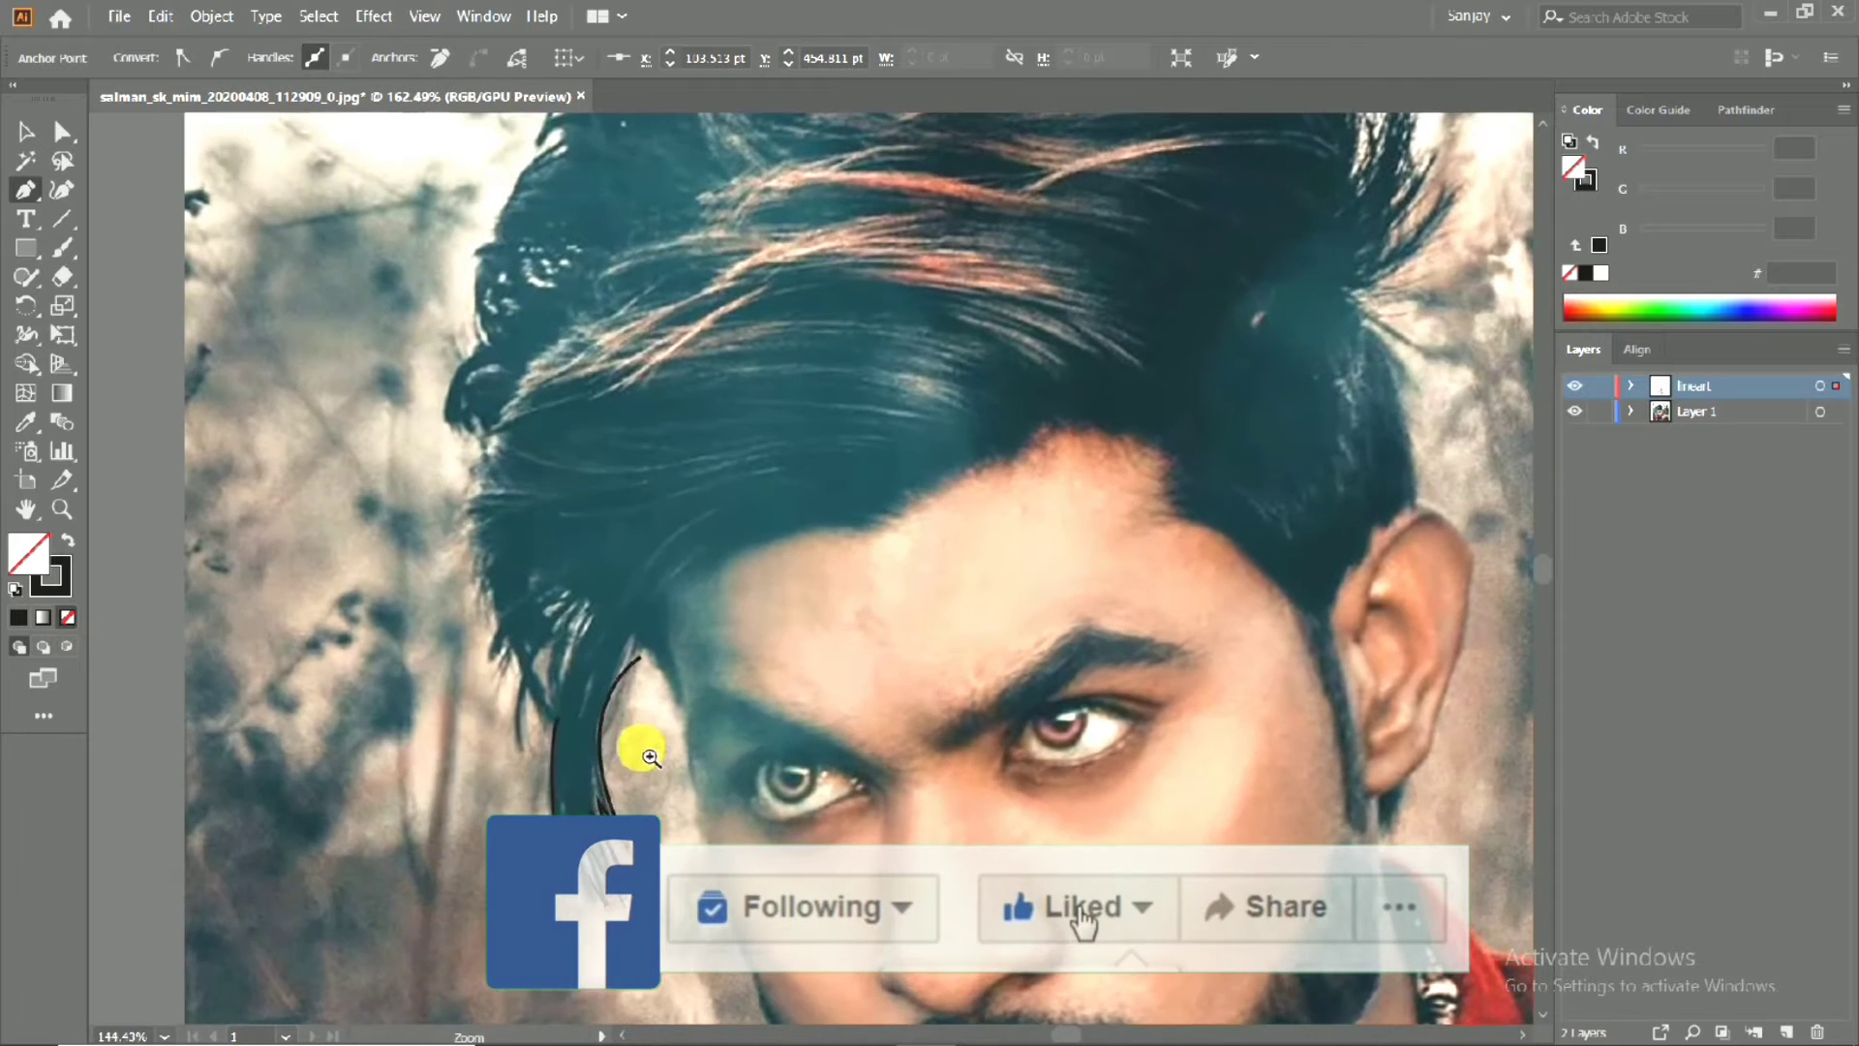
pyautogui.click(547, 731)
pyautogui.click(530, 687)
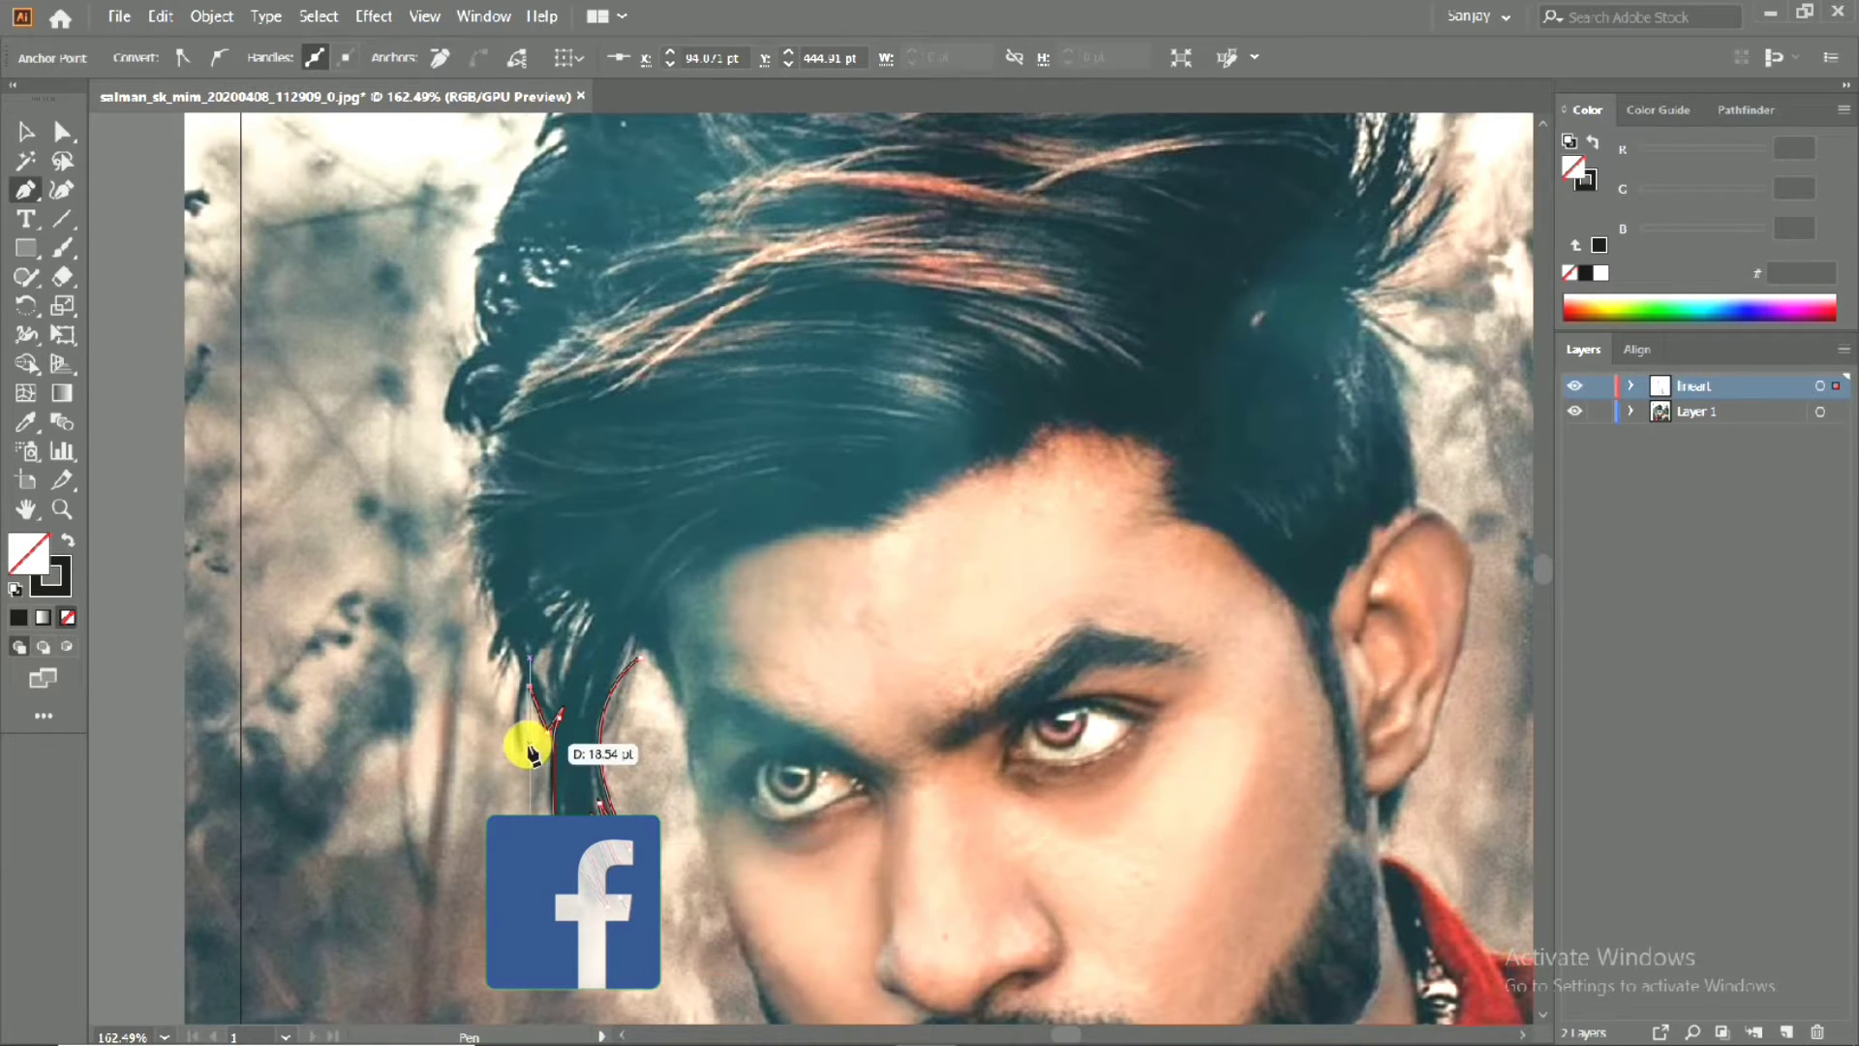
pyautogui.moveTo(539, 764); pyautogui.dragTo(531, 747)
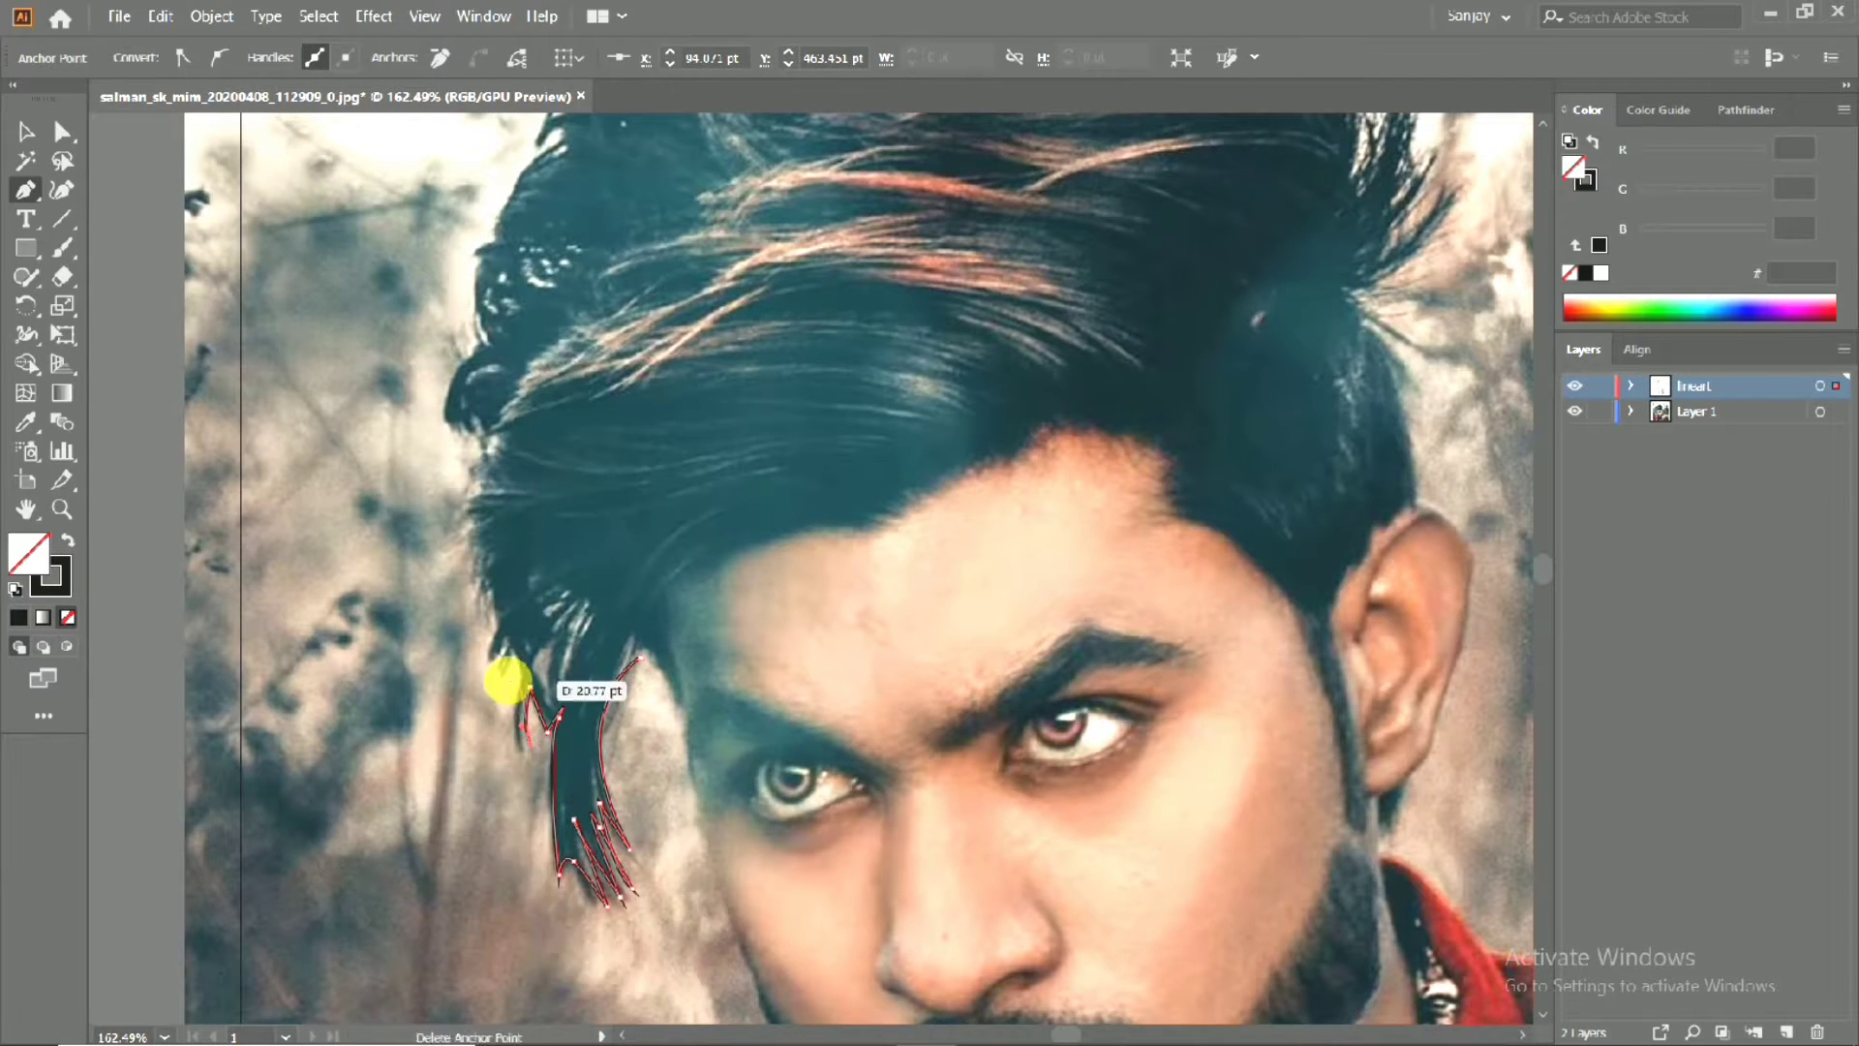
pyautogui.moveTo(525, 673); pyautogui.dragTo(485, 663)
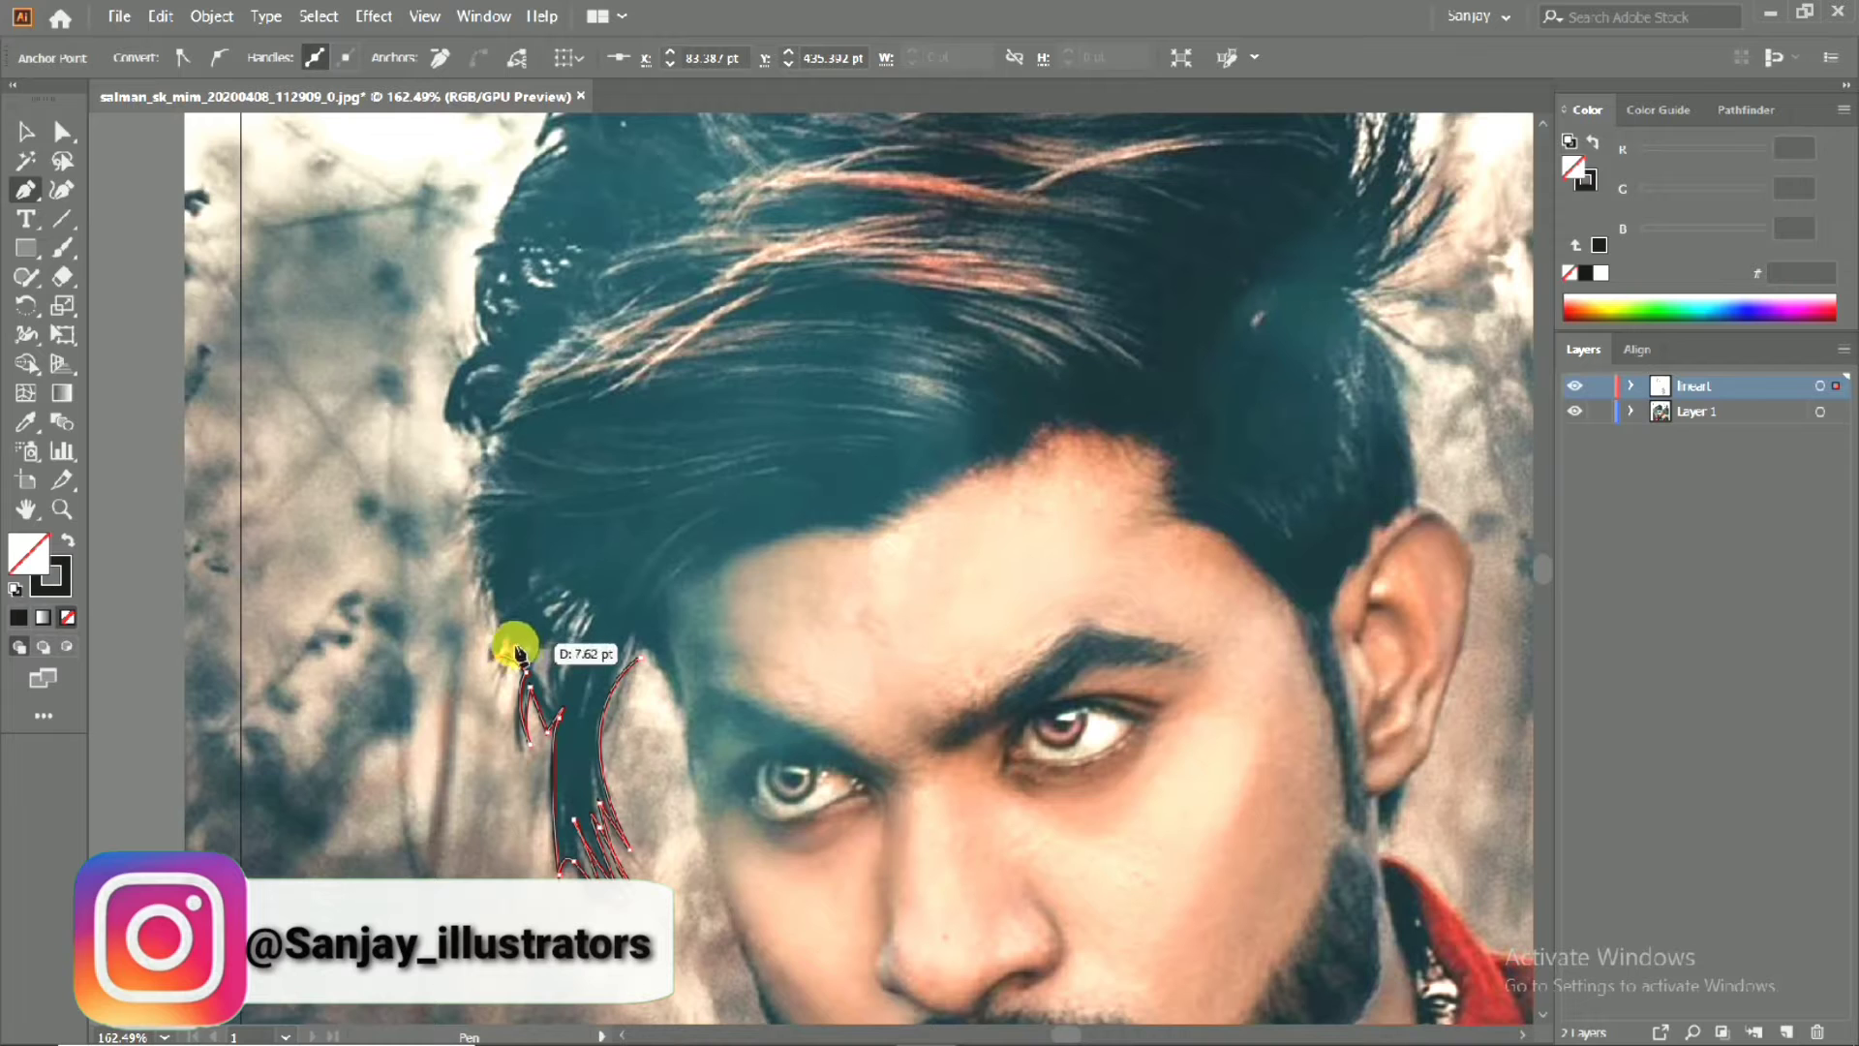
pyautogui.click(507, 644)
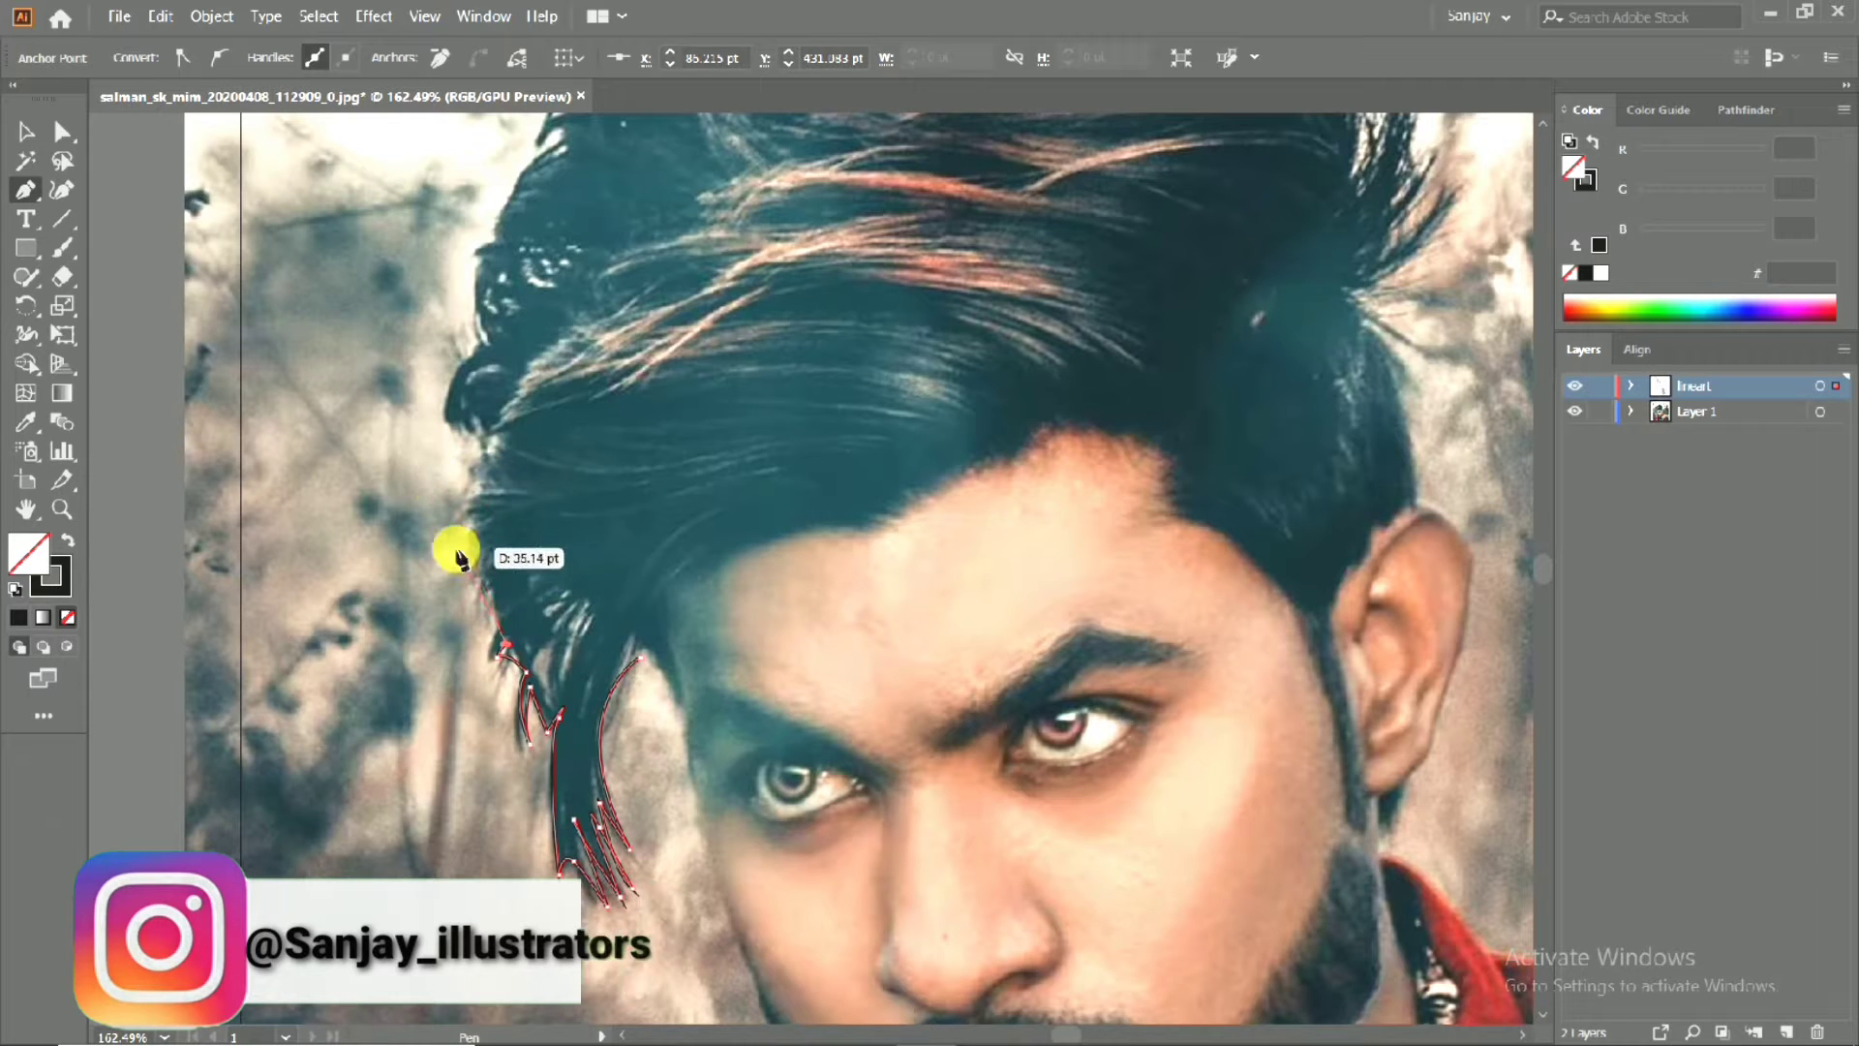
# Extend the hair outline up the side of the head with small jagged points following the stray strands.
pyautogui.click(491, 588)
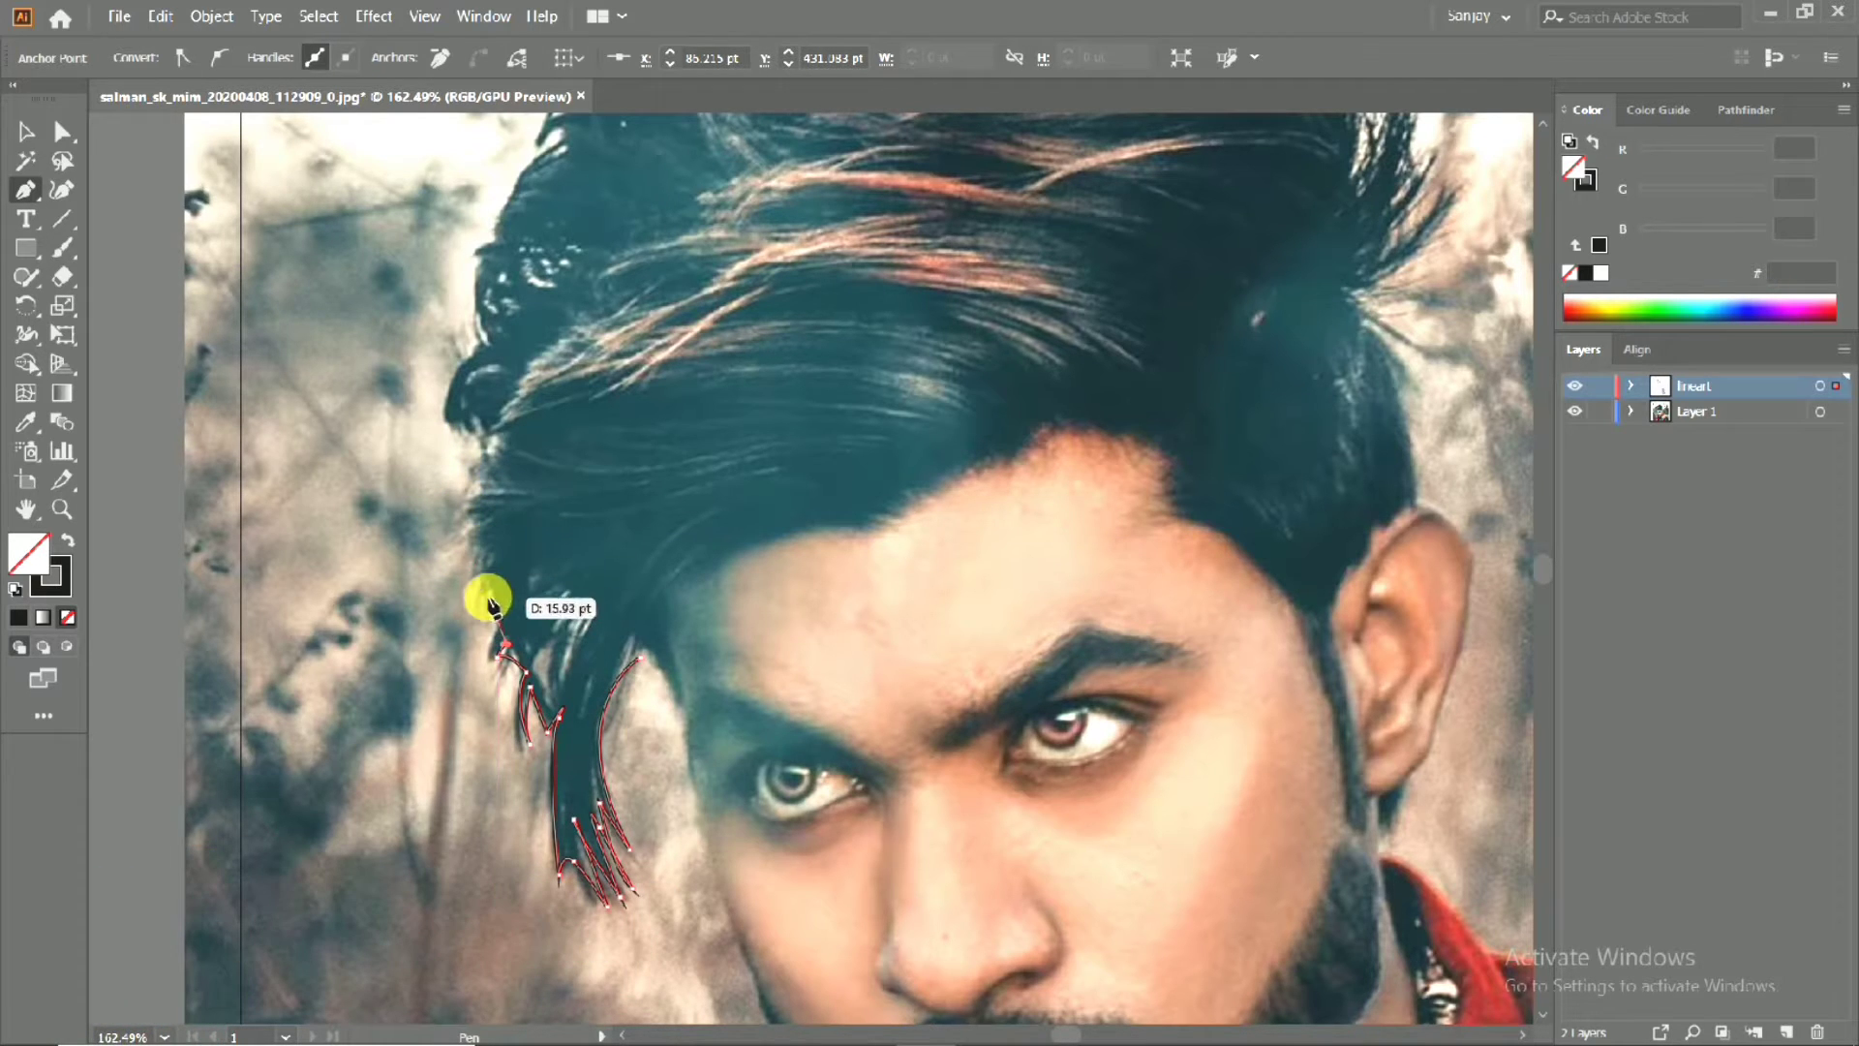
pyautogui.click(487, 584)
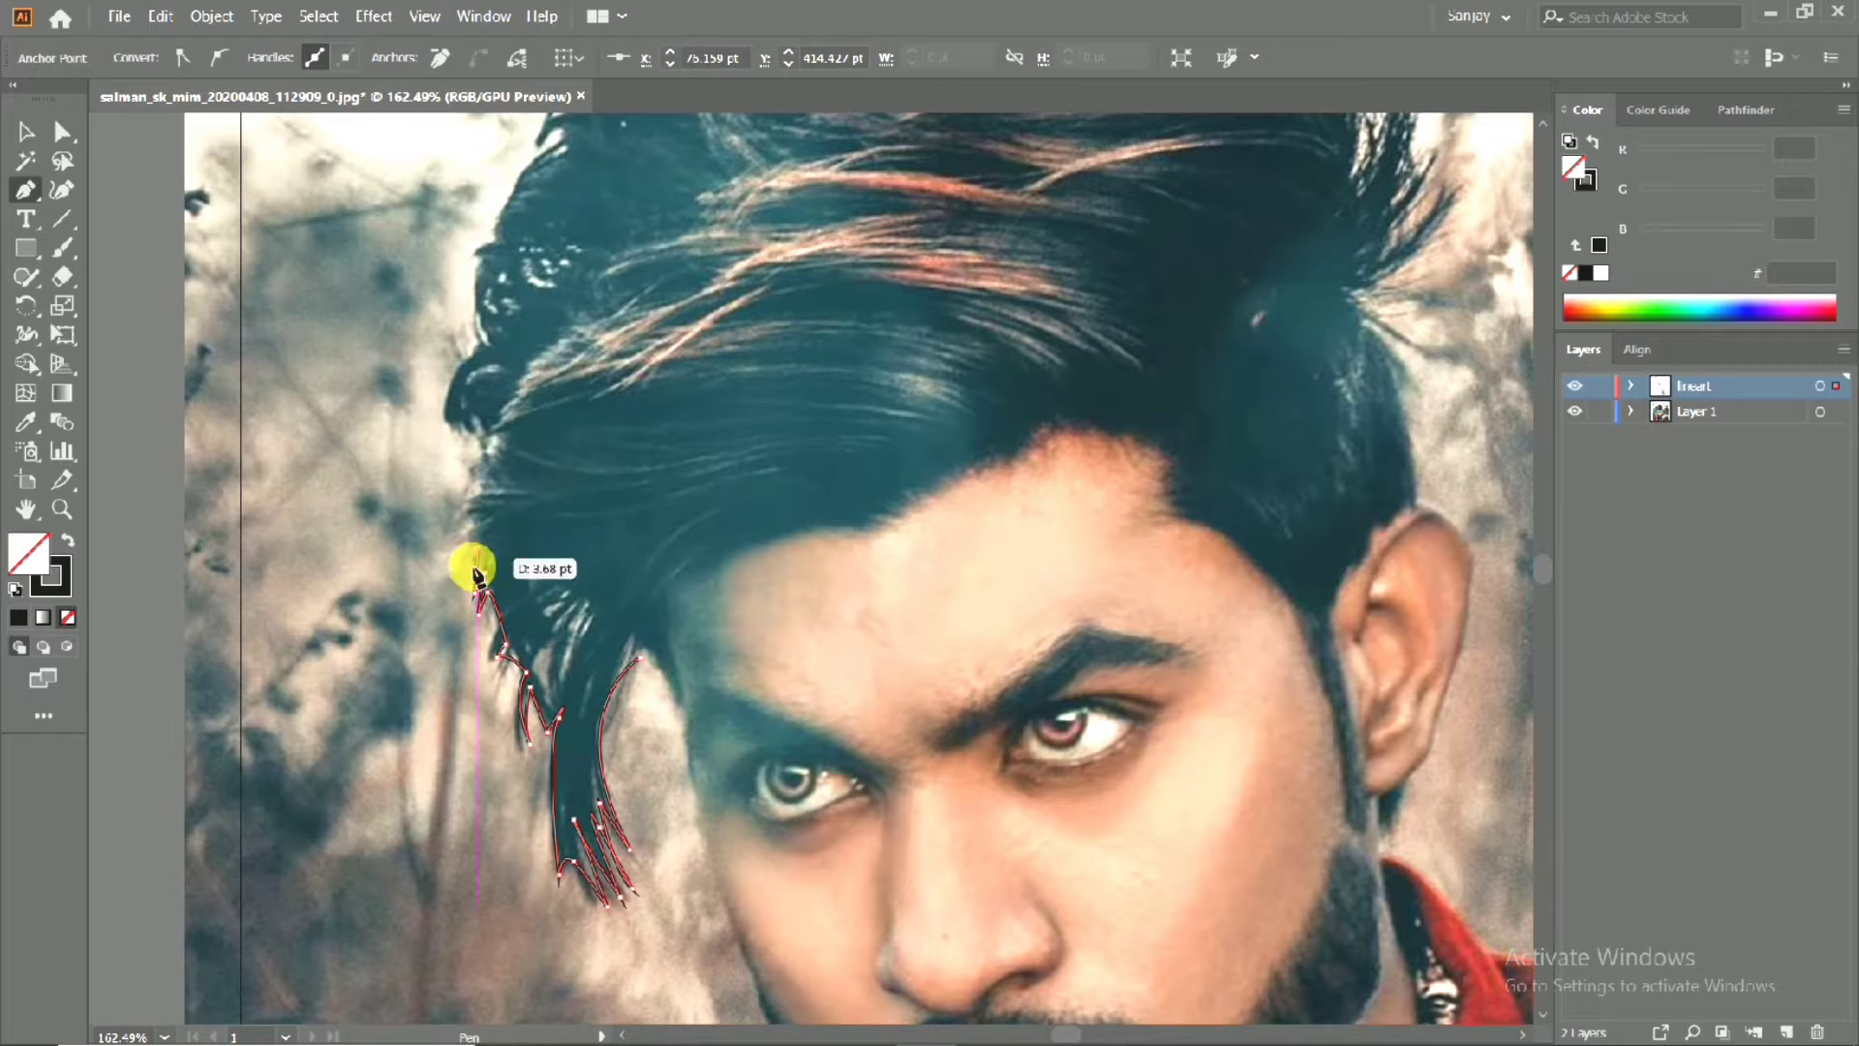
pyautogui.click(481, 575)
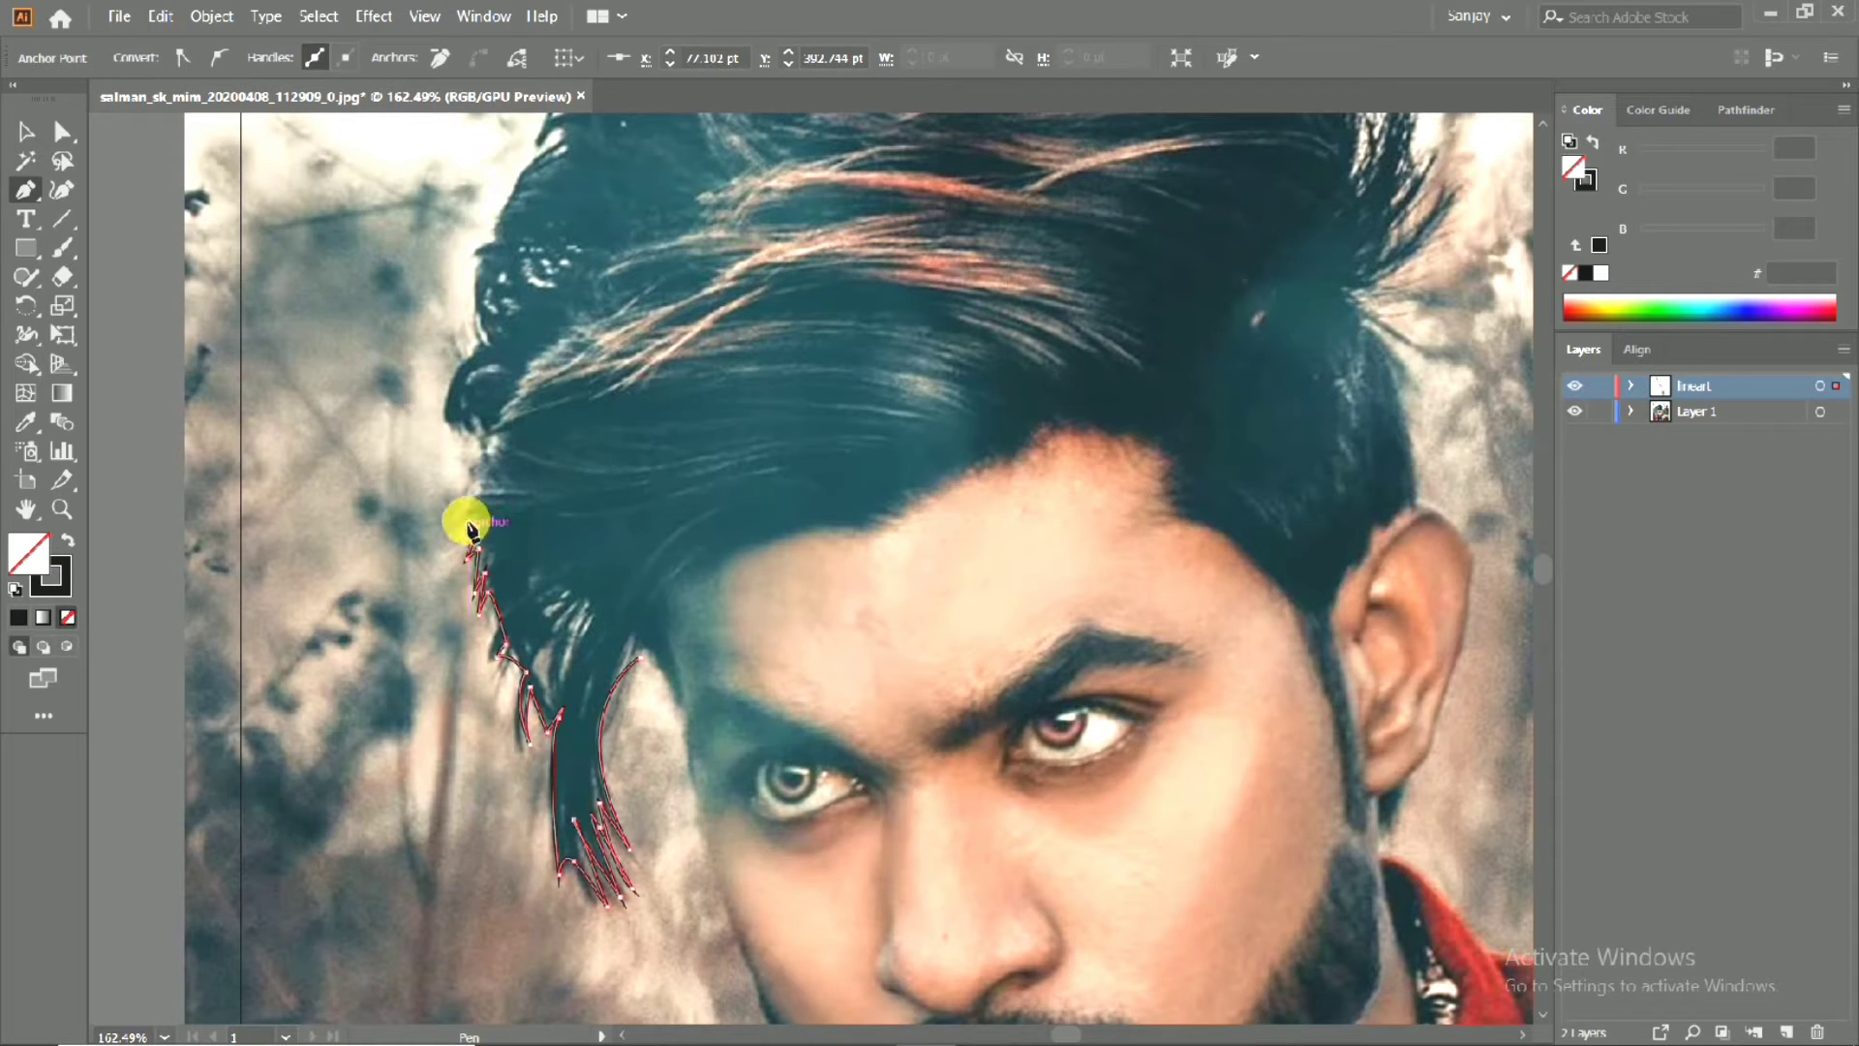
pyautogui.click(478, 527)
pyautogui.click(462, 516)
pyautogui.click(473, 500)
pyautogui.click(485, 443)
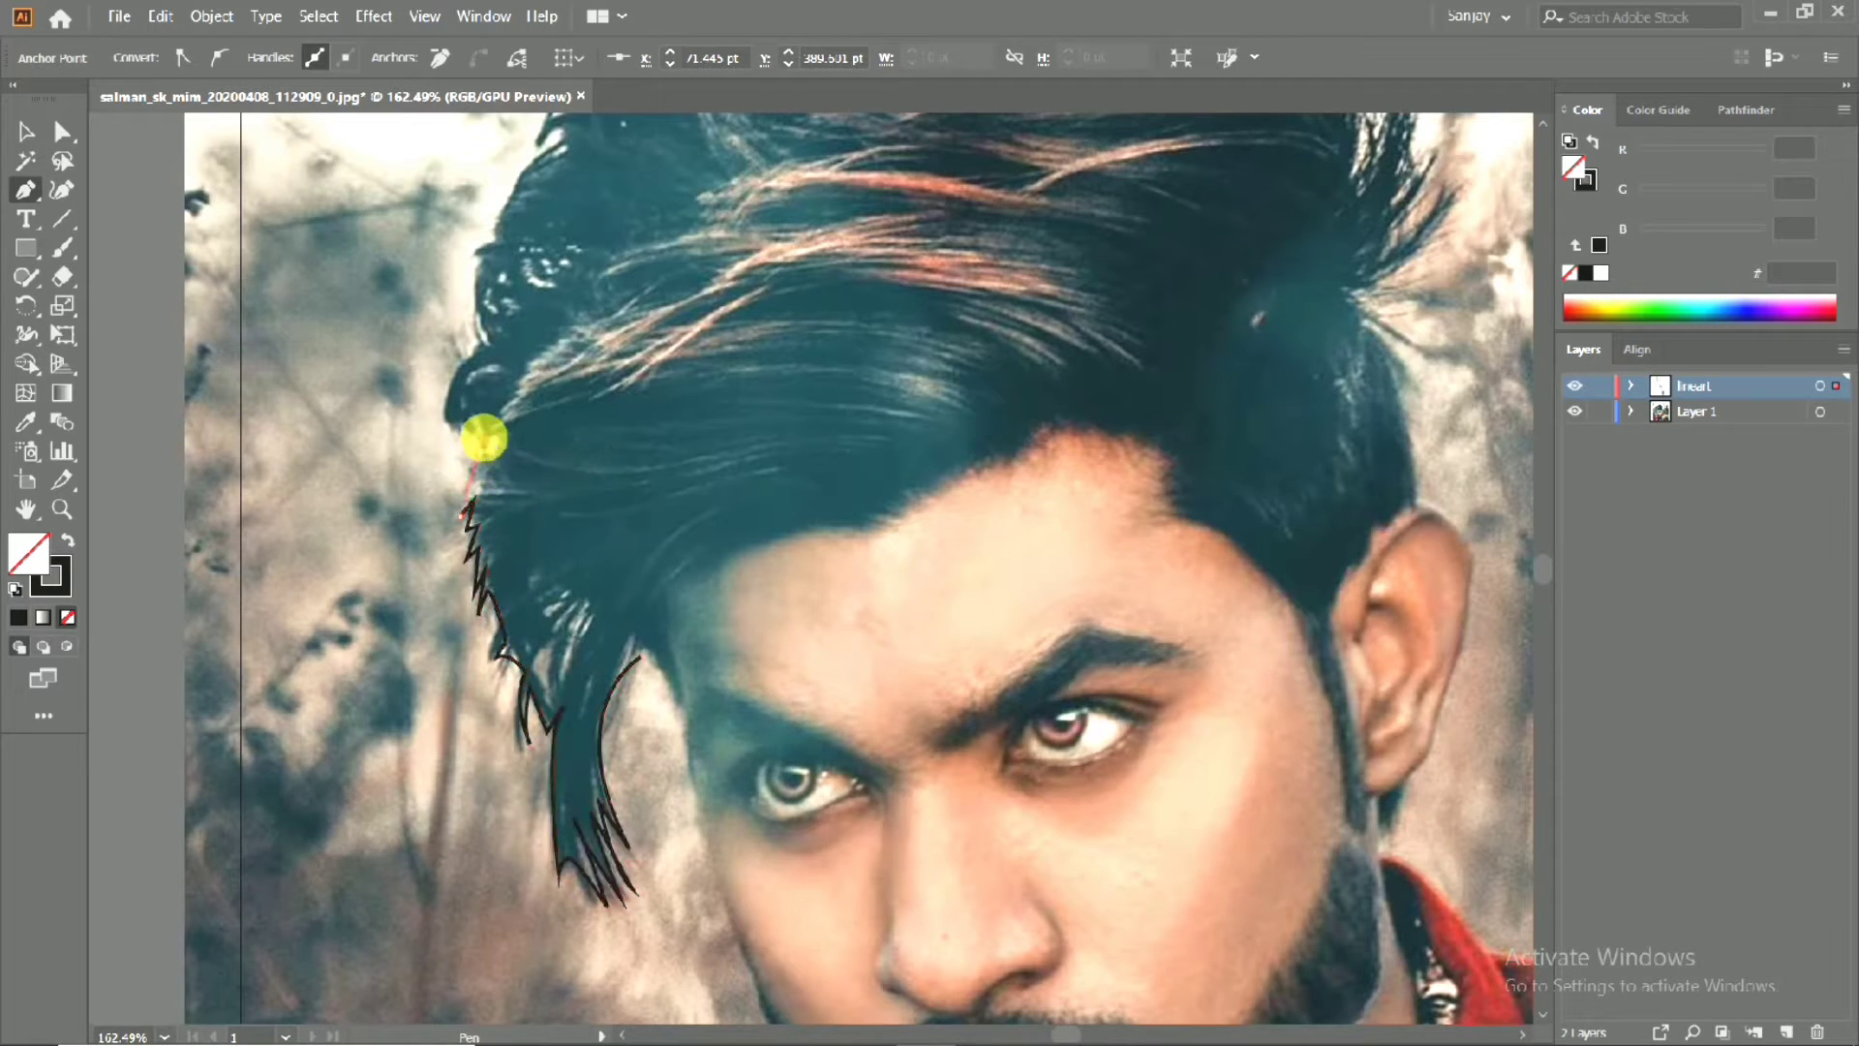
# Trace the rounded hair clump above the jagged side and the straight edge over it, redoing the last anchor as a corner.
pyautogui.click(484, 446)
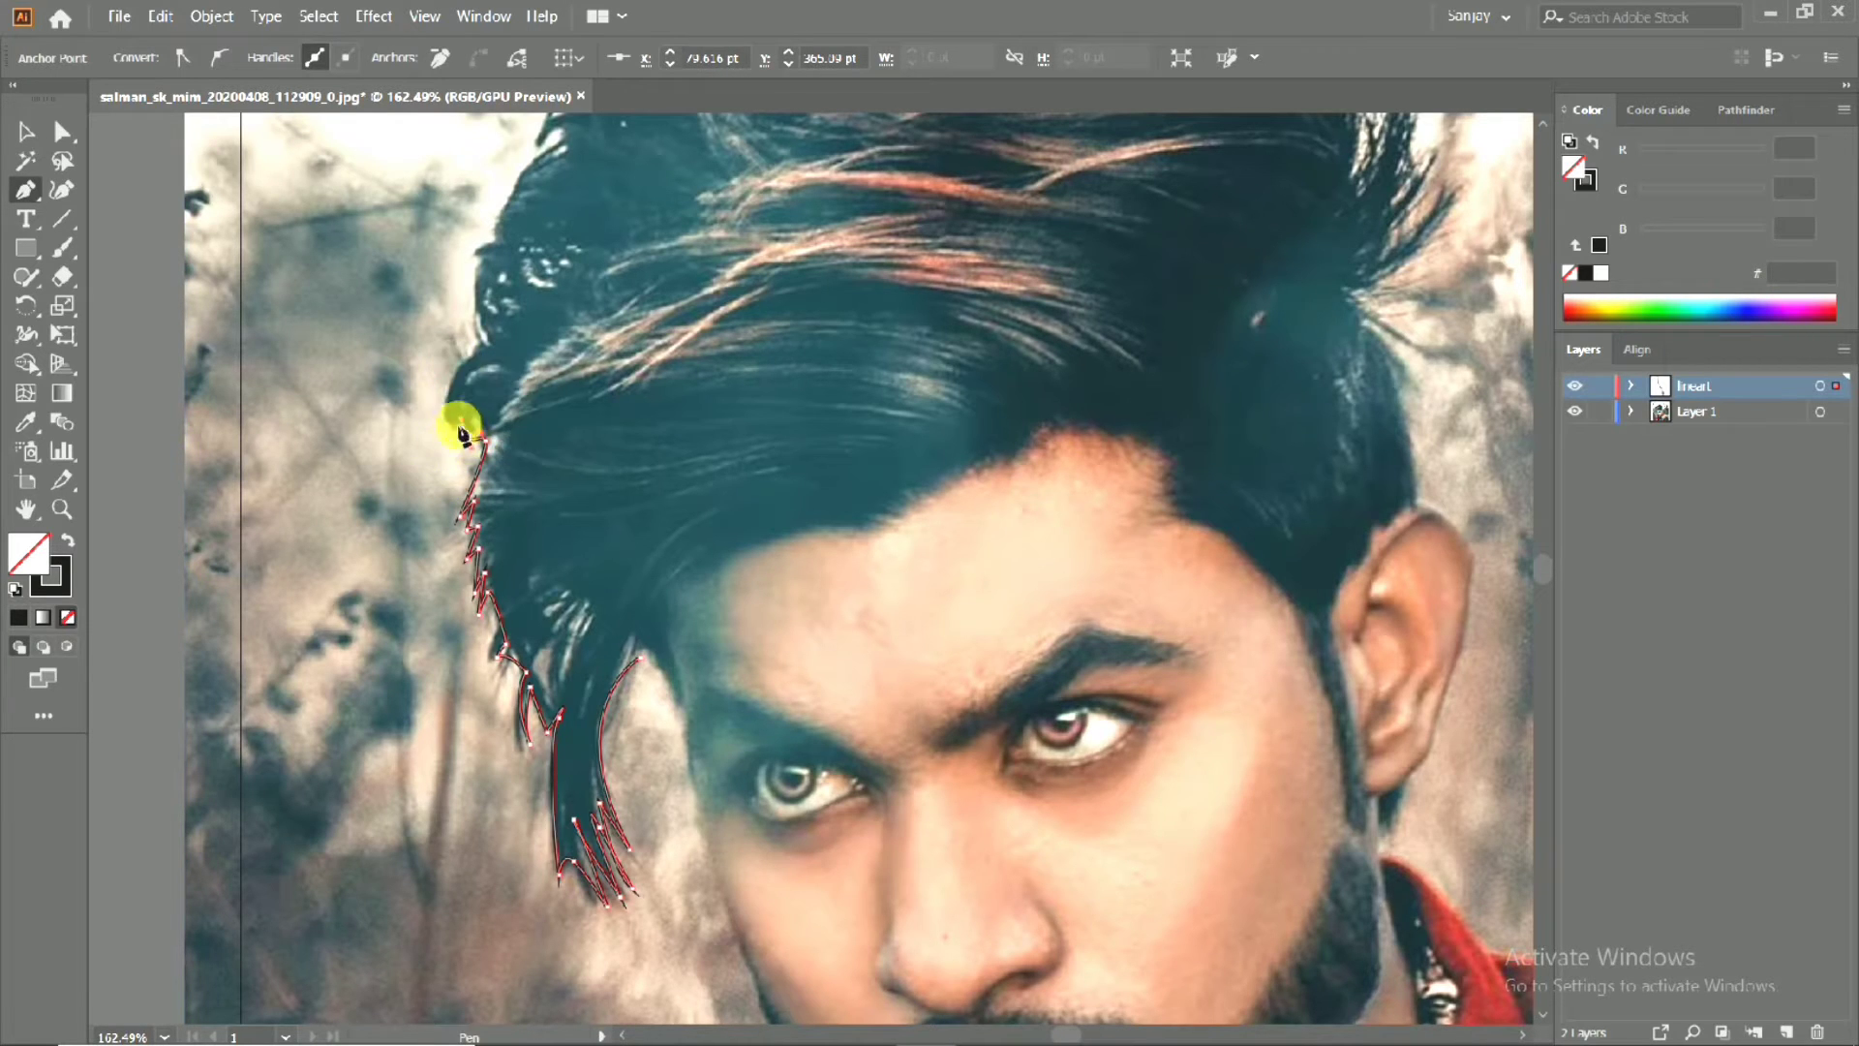
pyautogui.click(450, 431)
pyautogui.moveTo(458, 367); pyautogui.dragTo(511, 323)
pyautogui.moveTo(508, 329)
pyautogui.mouseDown()
pyautogui.moveTo(441, 550)
pyautogui.moveTo(470, 646)
pyautogui.moveTo(432, 578)
pyautogui.moveTo(440, 604)
pyautogui.moveTo(426, 484)
pyautogui.mouseUp()
pyautogui.scroll(3, 472, 600)
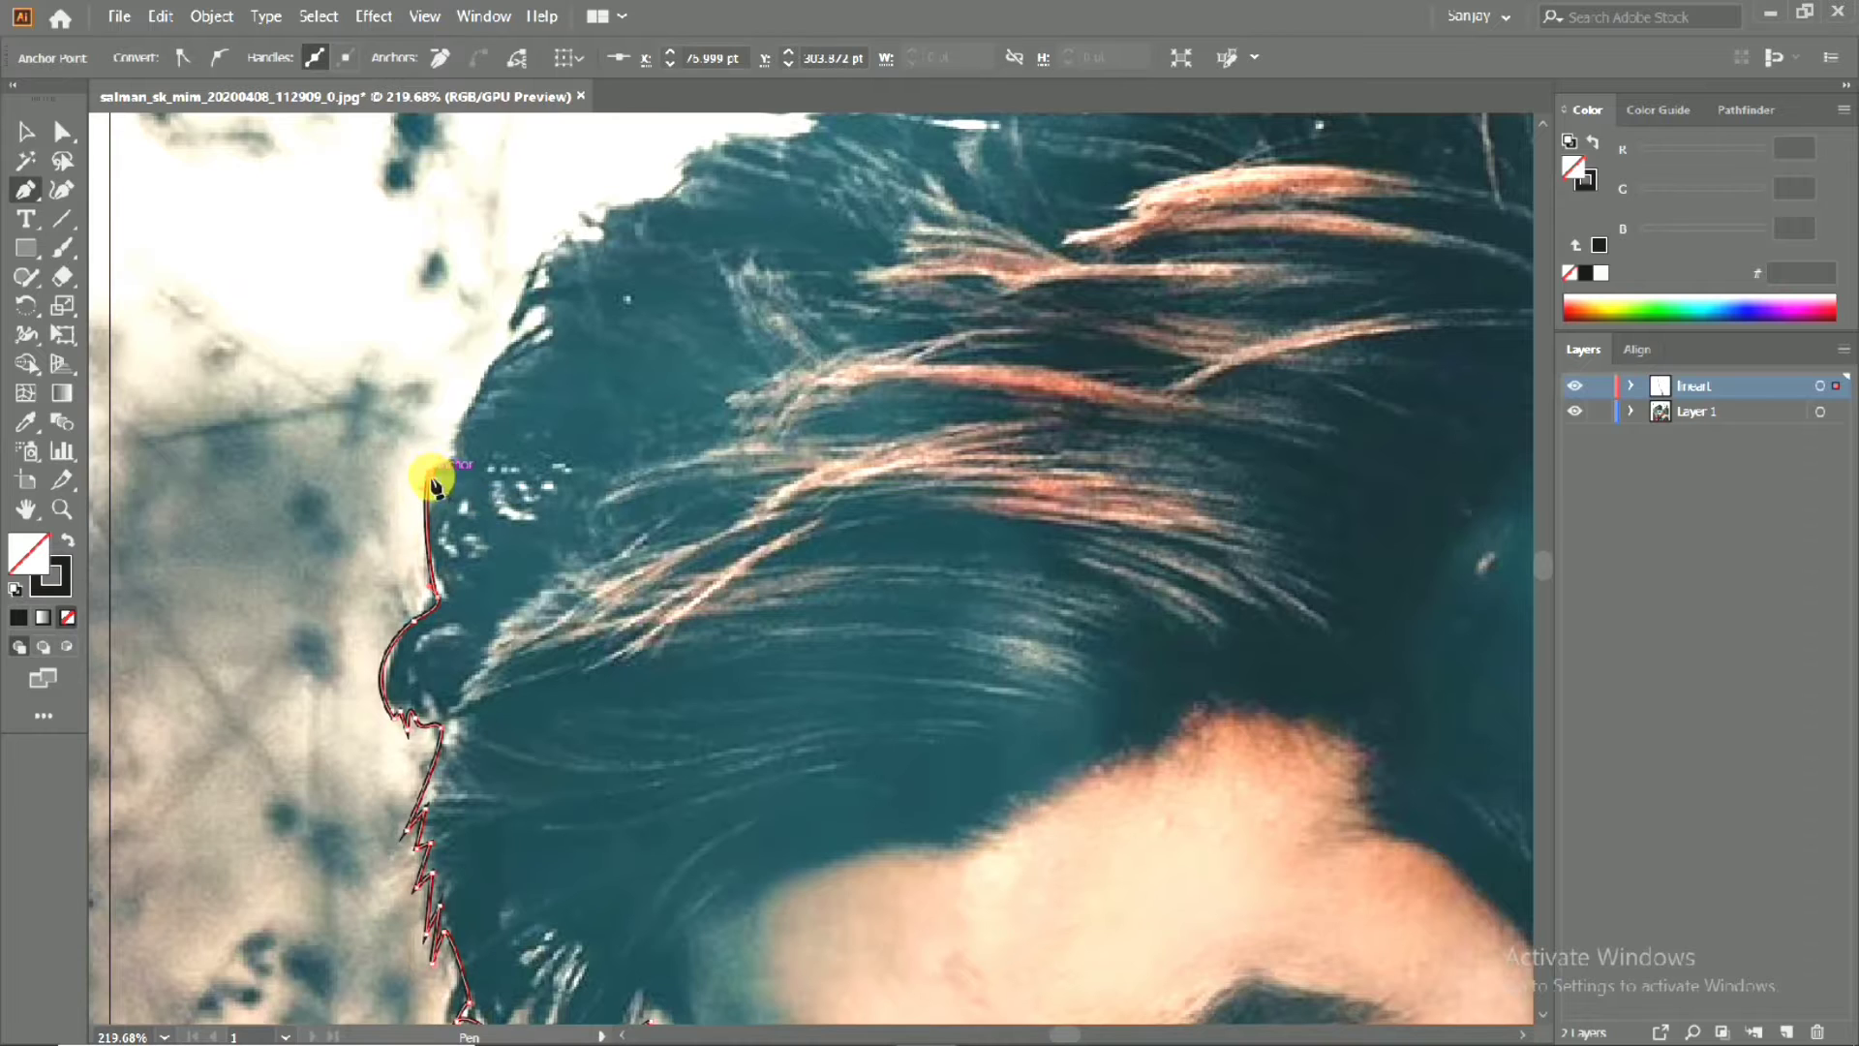
pyautogui.hotkey('ctrl', 'z')
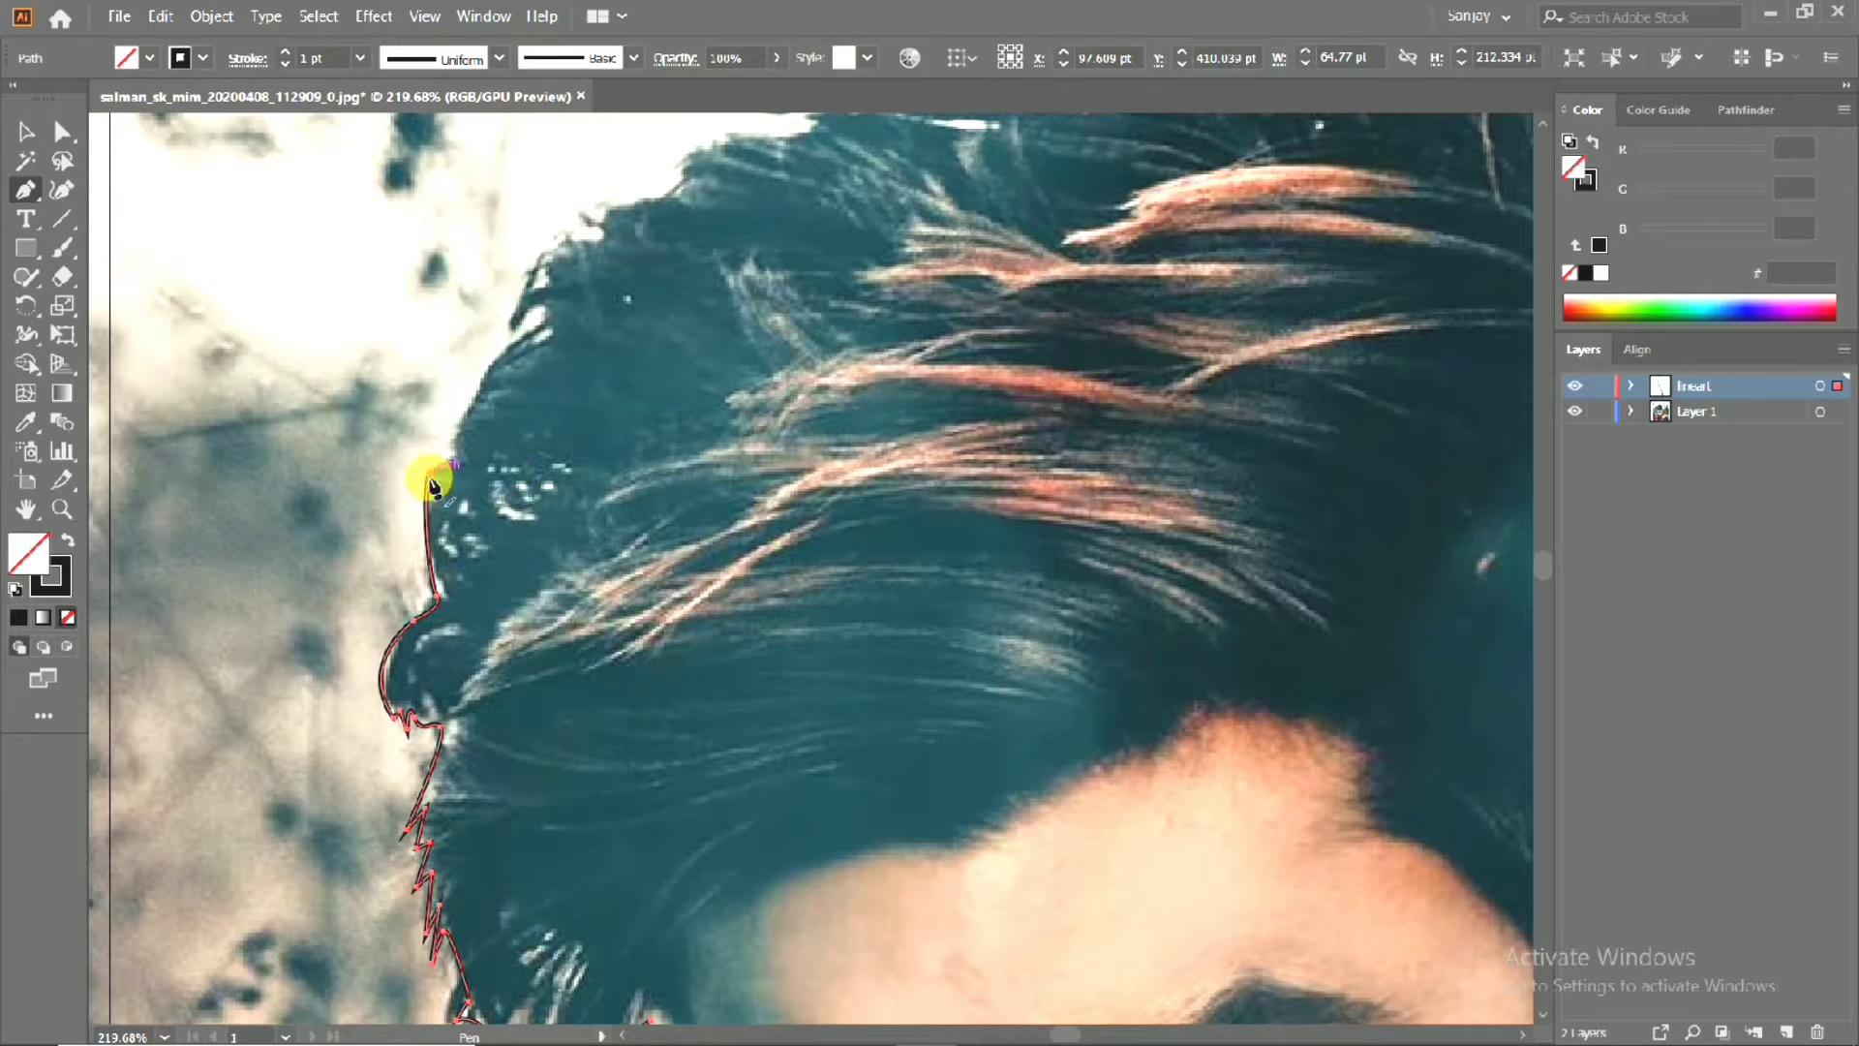
pyautogui.moveTo(434, 482); pyautogui.dragTo(442, 472)
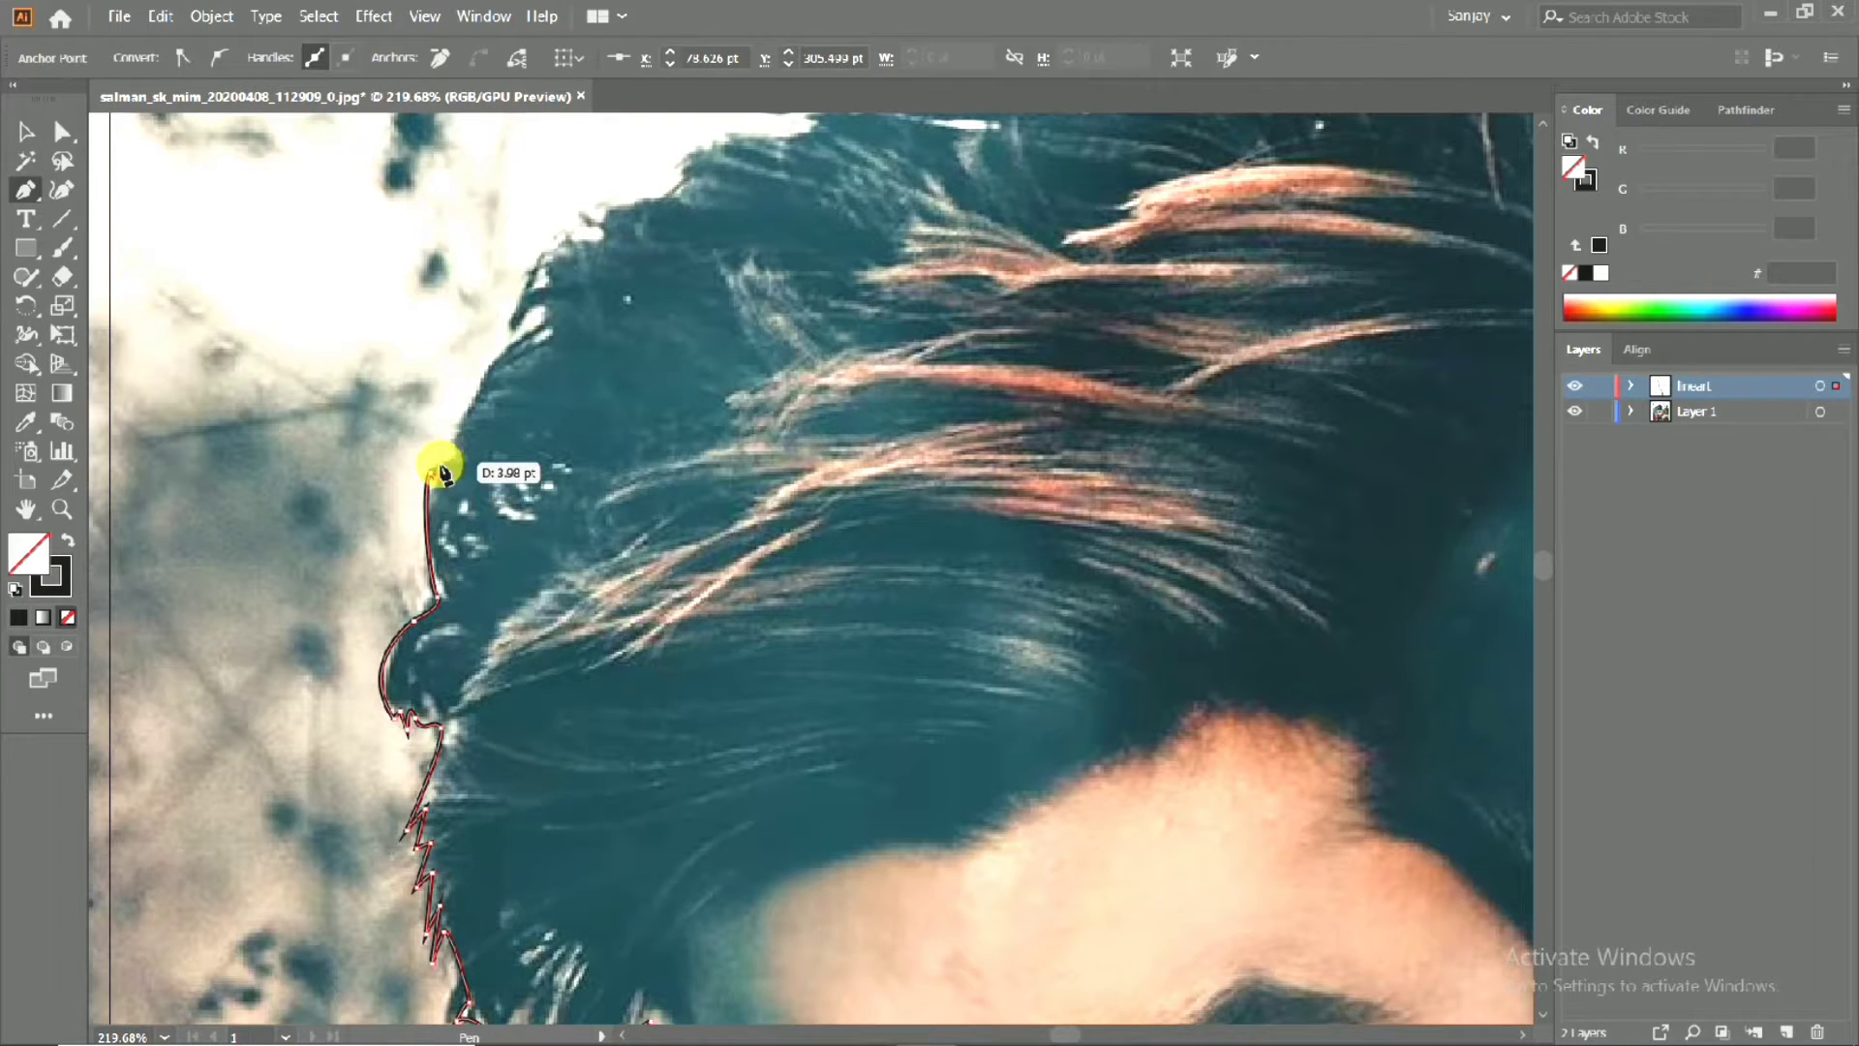
# Curve the outline up to the hair's upper shoulder and add the small spiky tufts along it.
pyautogui.moveTo(554, 317); pyautogui.dragTo(434, 307)
pyautogui.click(533, 332)
pyautogui.moveTo(624, 342); pyautogui.dragTo(355, 581)
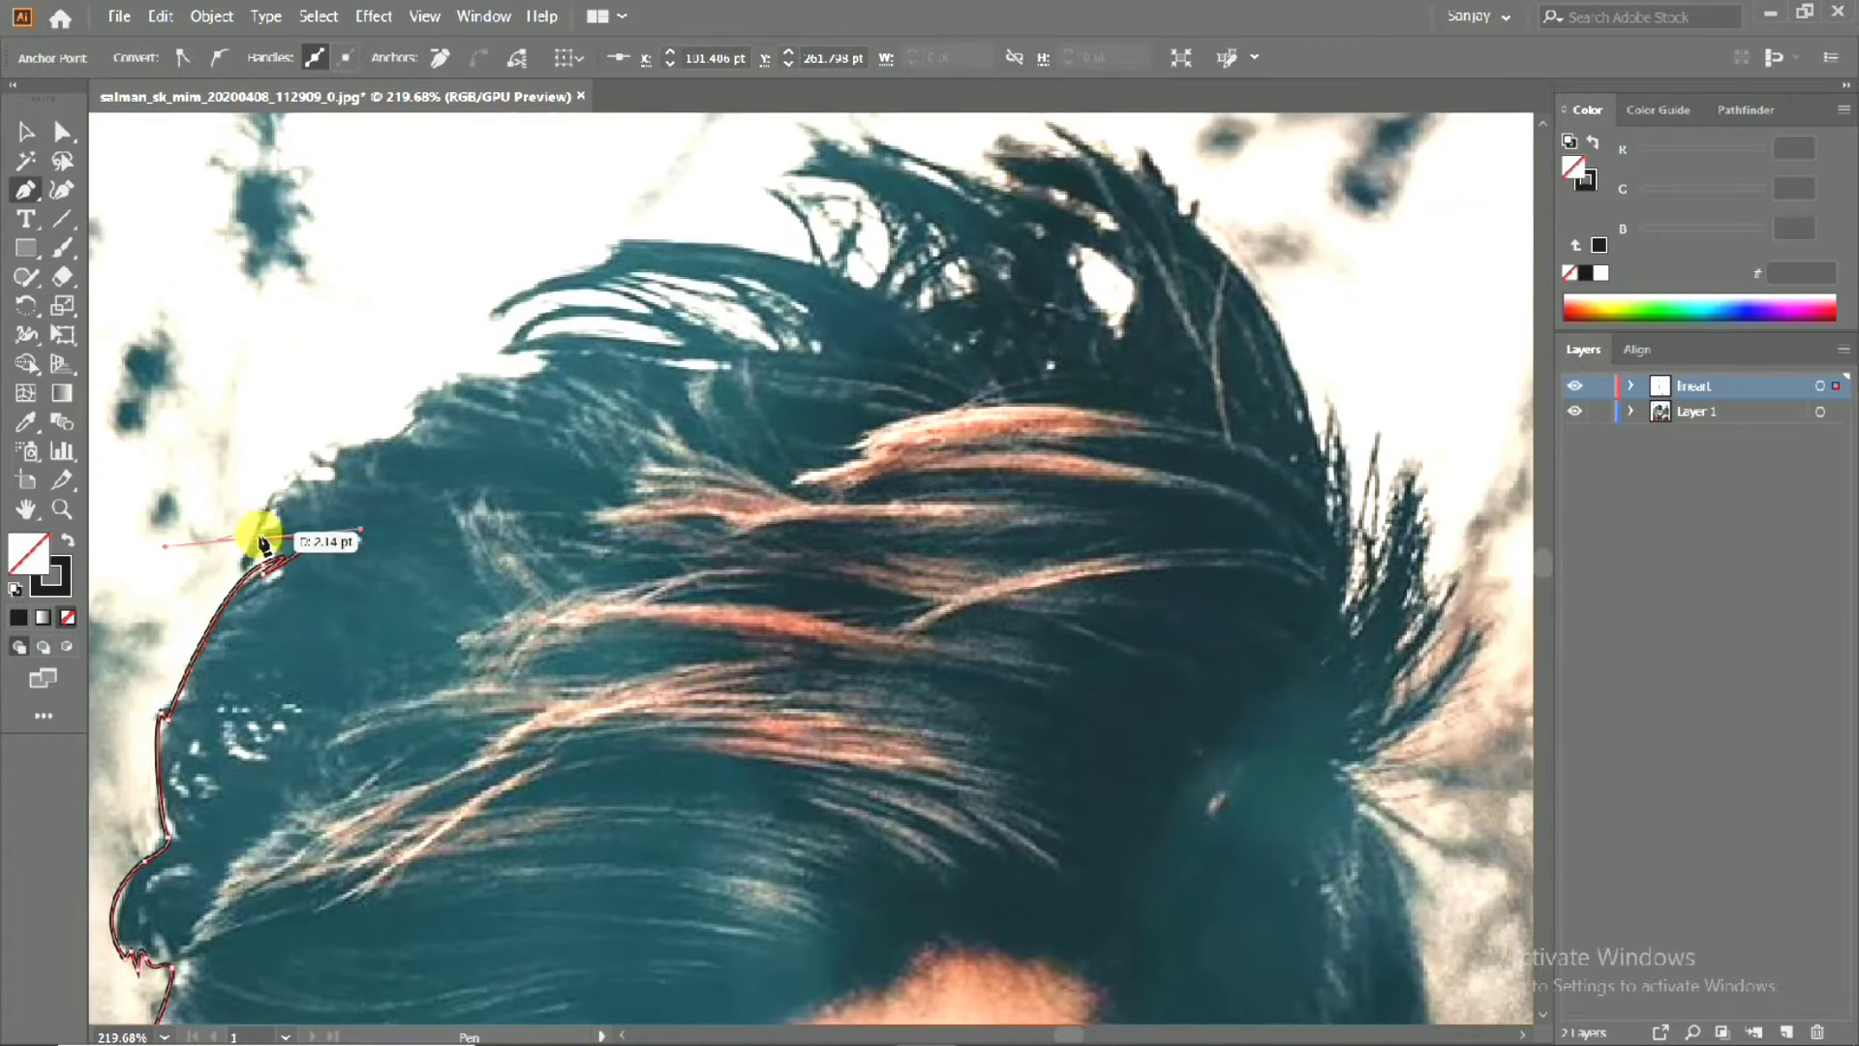
pyautogui.click(263, 511)
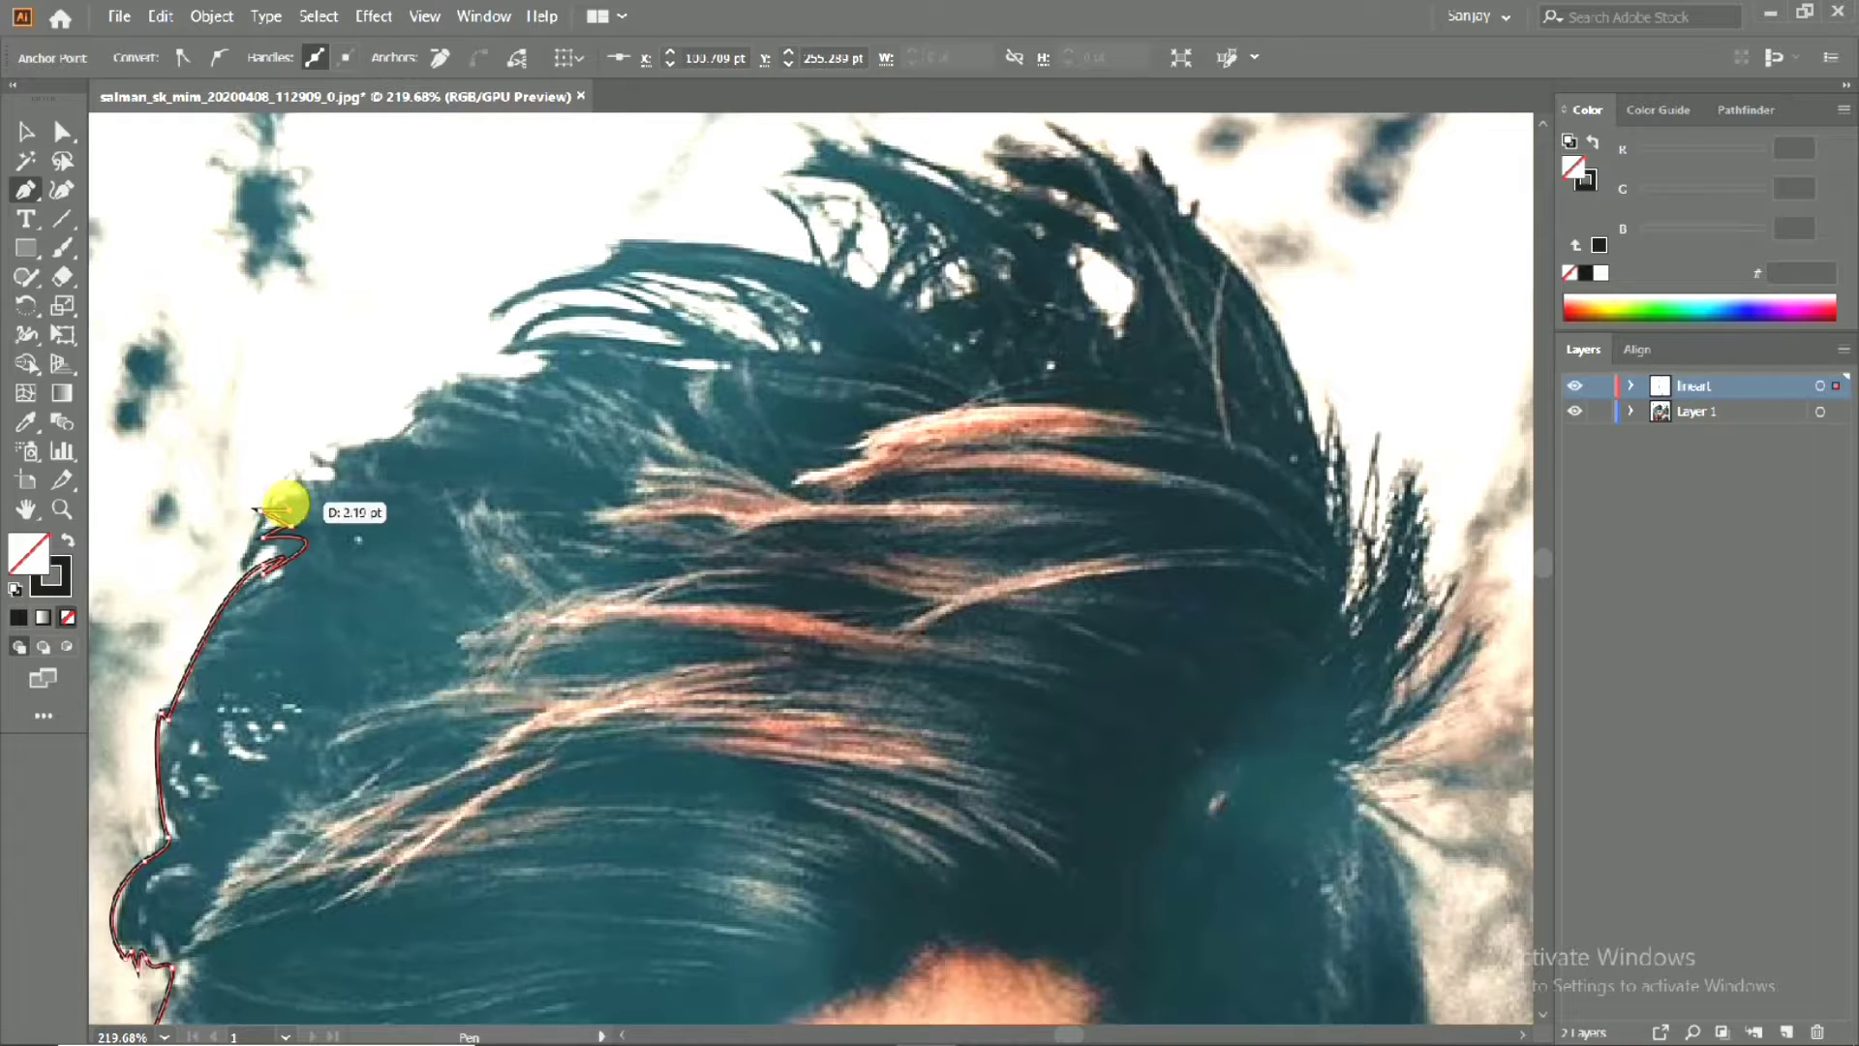
pyautogui.click(291, 500)
pyautogui.click(270, 487)
pyautogui.moveTo(314, 477); pyautogui.dragTo(402, 448)
pyautogui.click(416, 421)
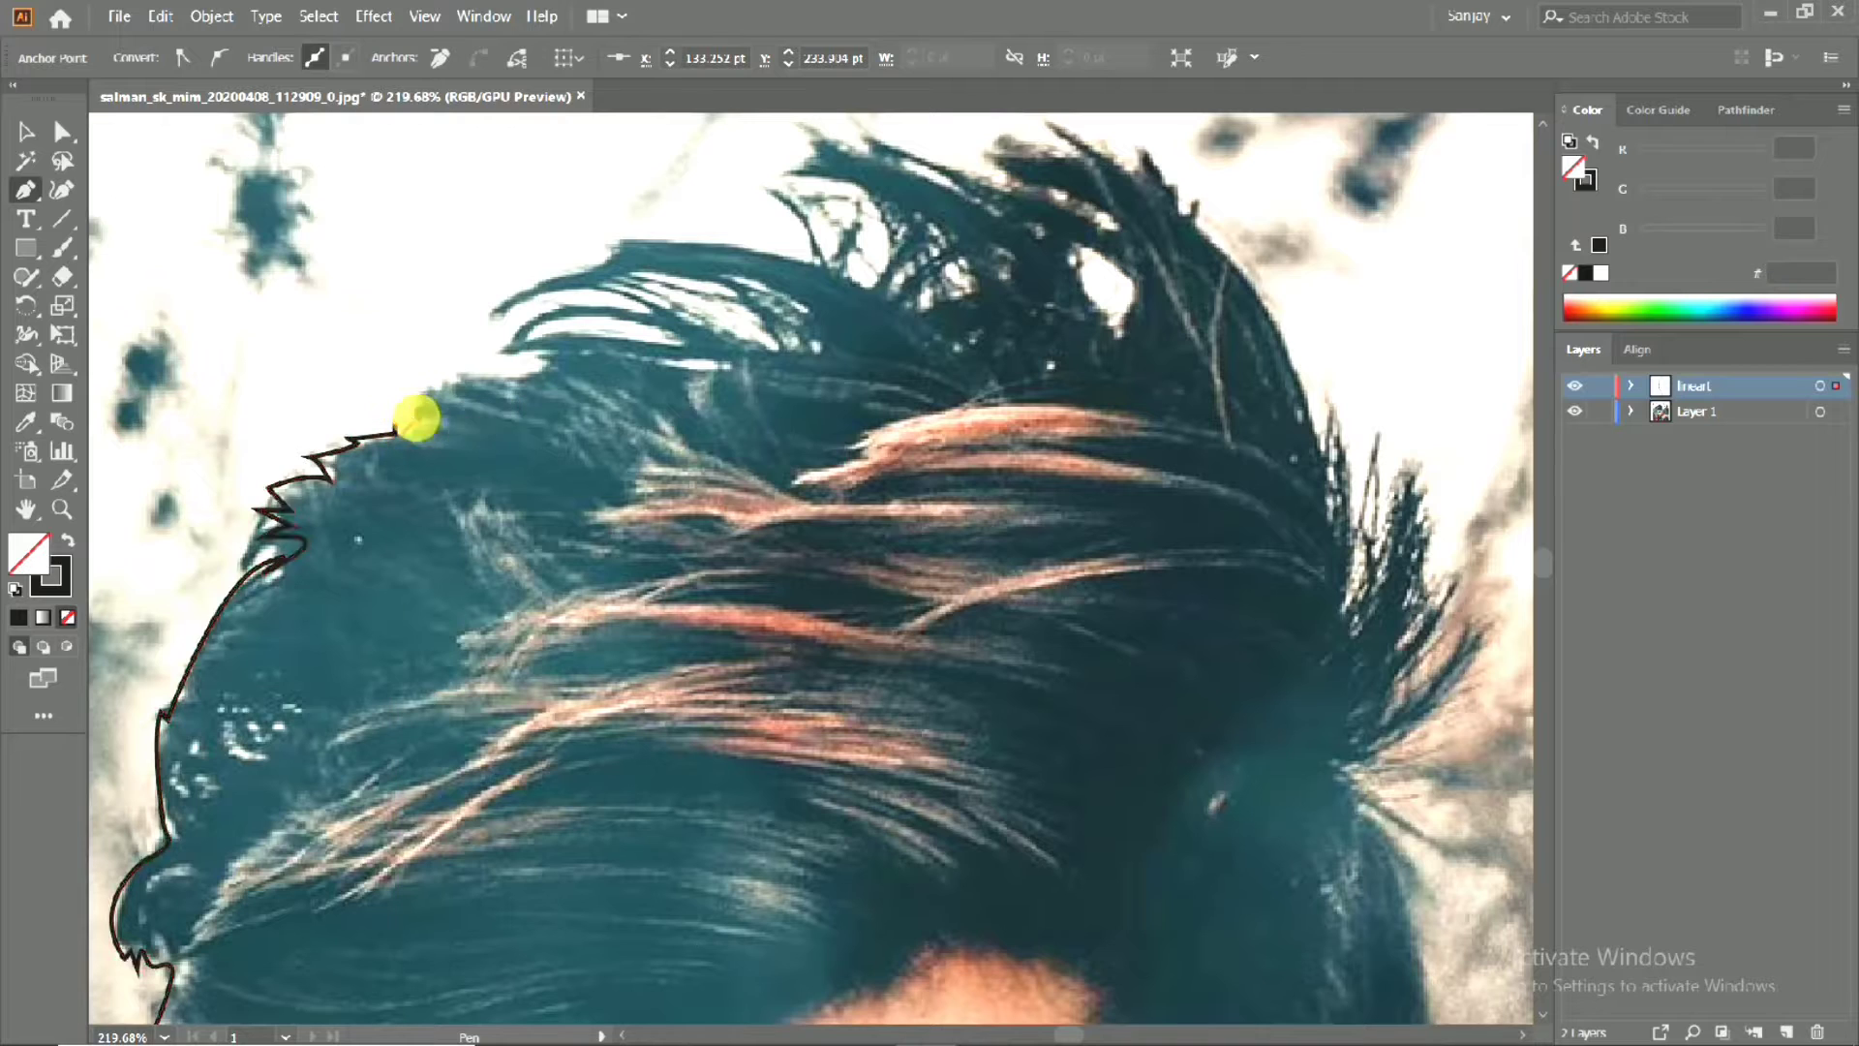
# Continue the outline past the small notch along the upper hair edge to the tip of the lower swept strand.
pyautogui.click(403, 404)
pyautogui.click(417, 402)
pyautogui.moveTo(433, 410); pyautogui.dragTo(492, 345)
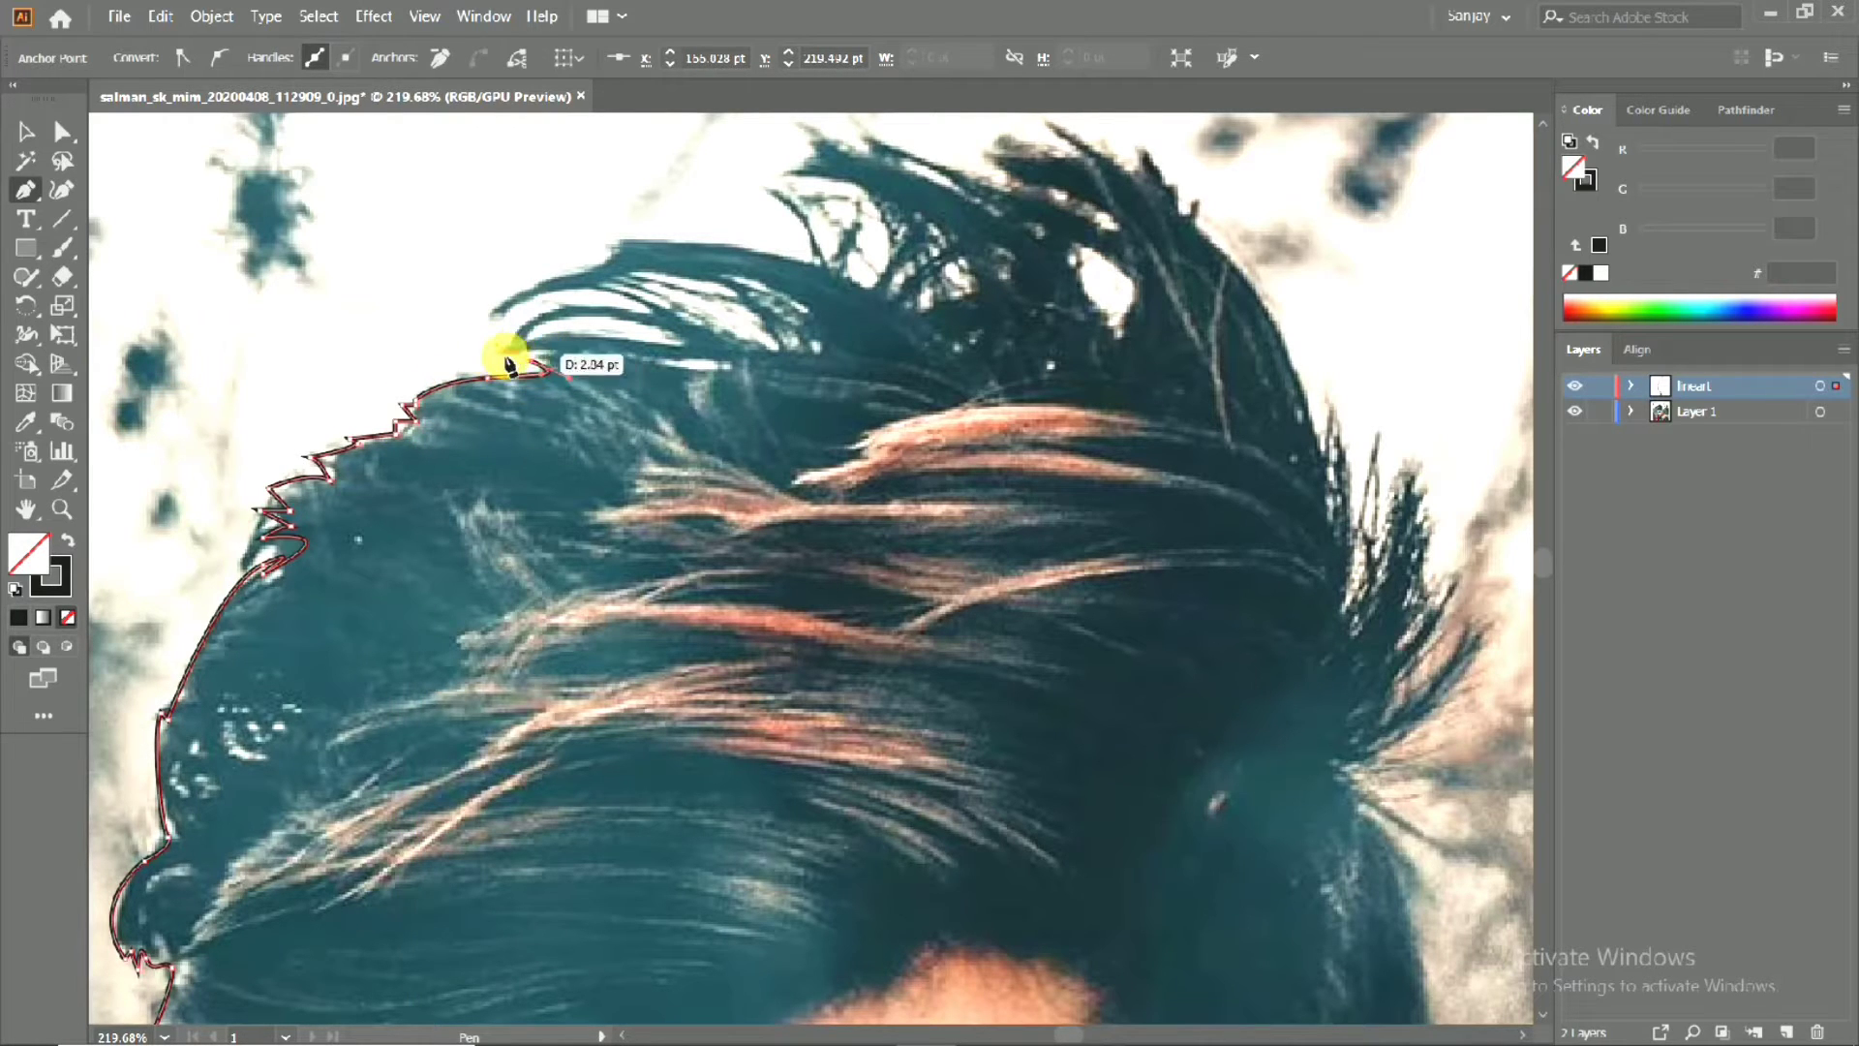
pyautogui.click(511, 340)
pyautogui.click(500, 339)
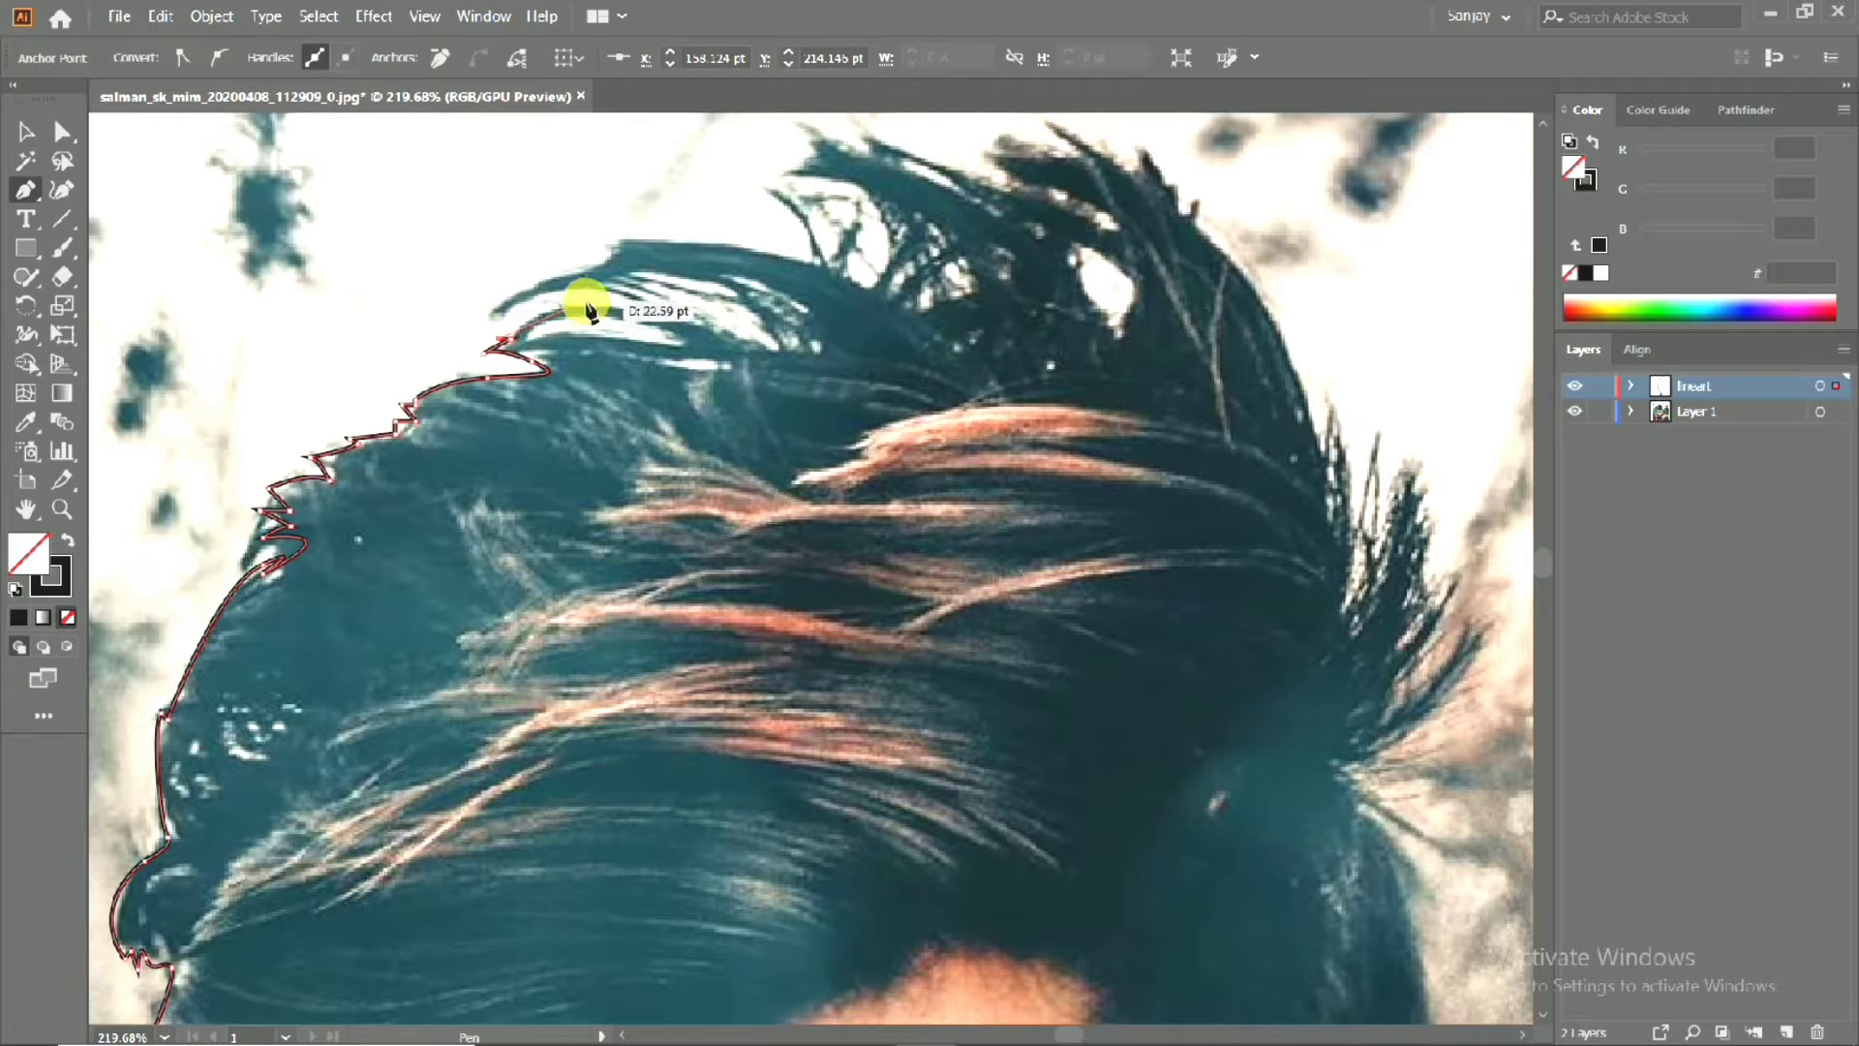
# Trace the swept strands at the top of the hair with curved segments, then carry the outline across to the raised front tuft.
pyautogui.moveTo(590, 298); pyautogui.dragTo(636, 302)
pyautogui.hotkey('ctrl', 'z')
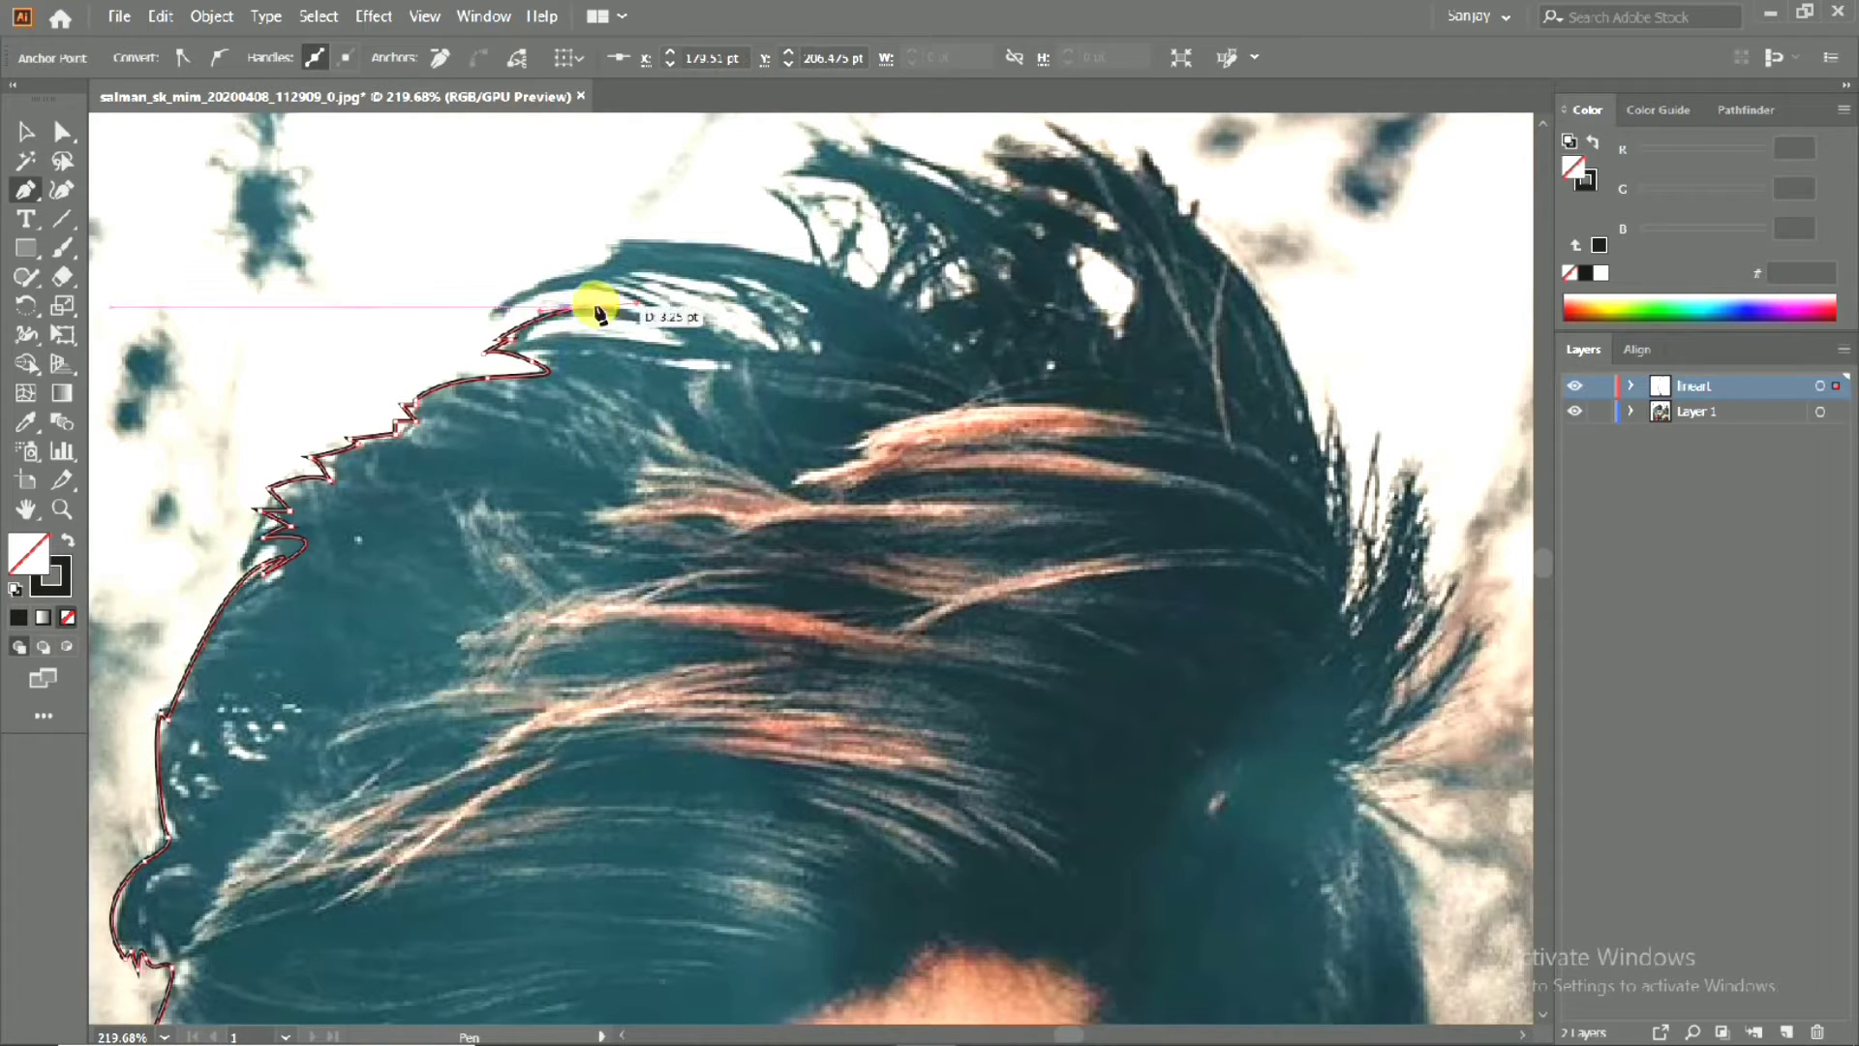
pyautogui.moveTo(499, 321); pyautogui.dragTo(429, 372)
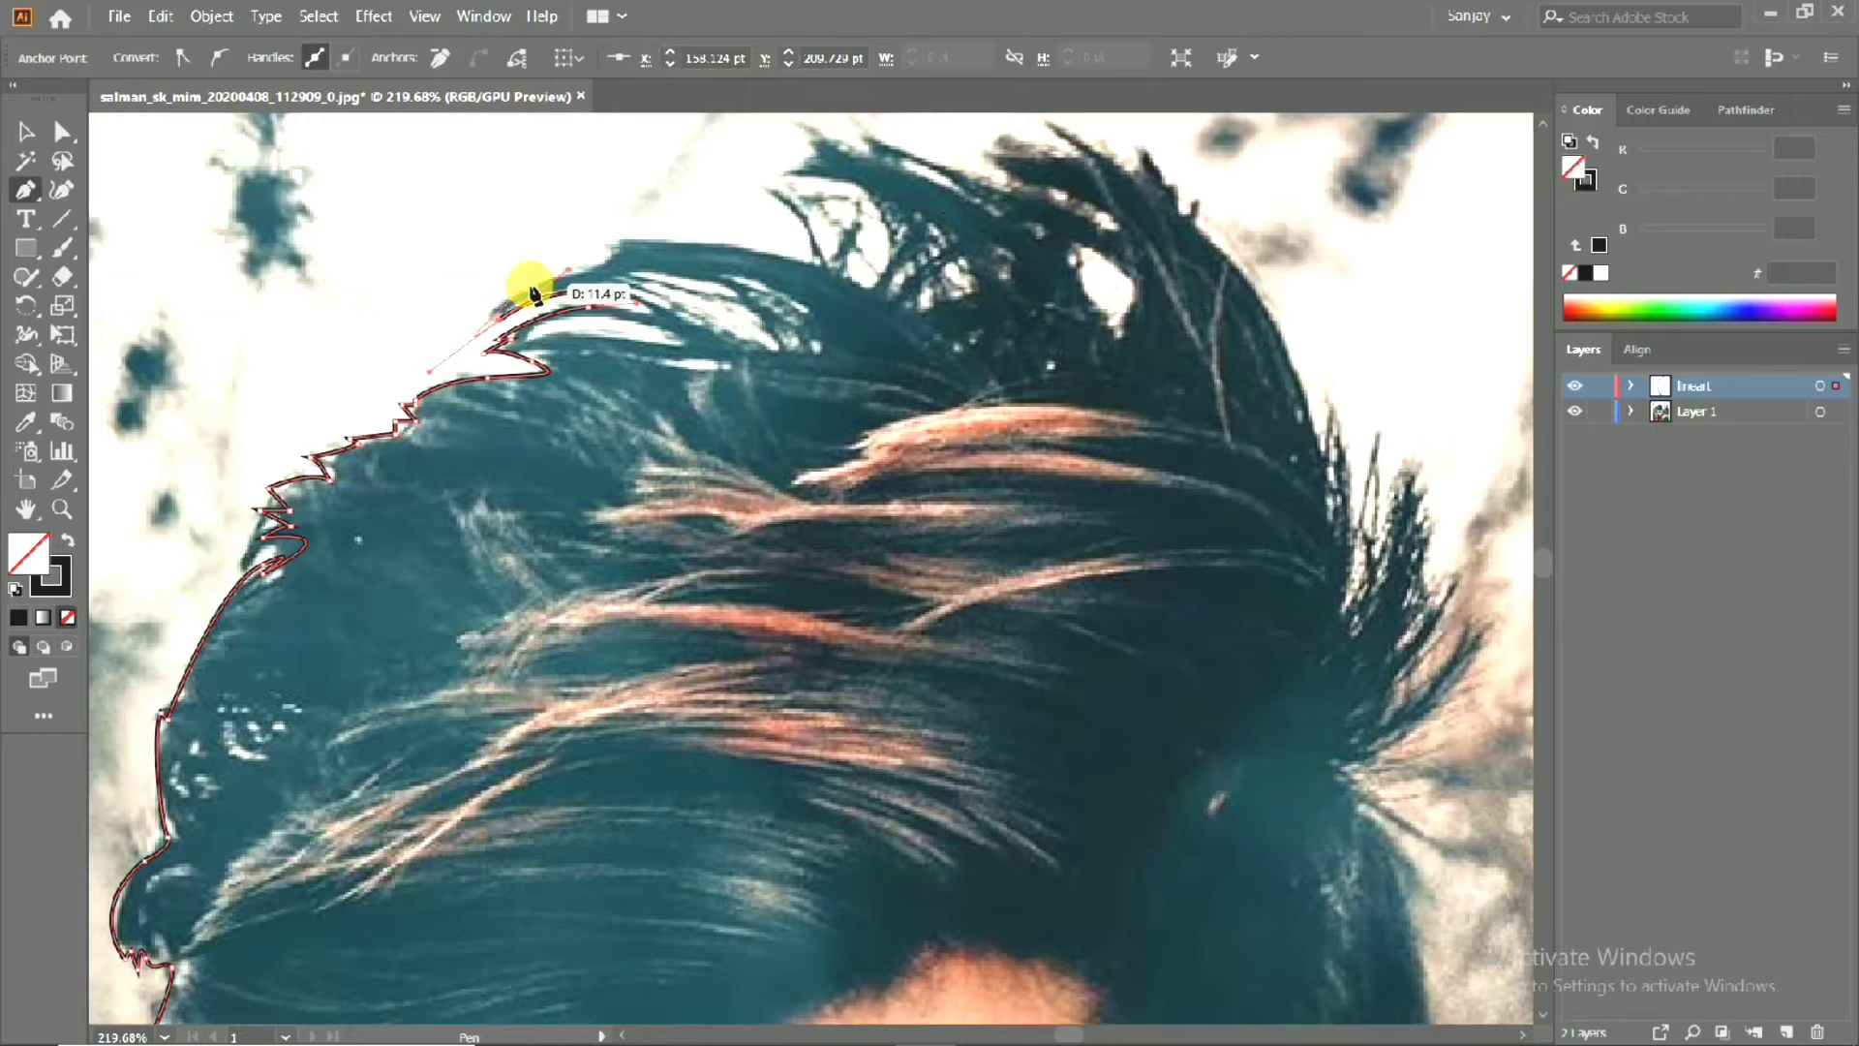
pyautogui.keyDown('ctrl'); pyautogui.click(533, 290); pyautogui.keyUp('ctrl')
pyautogui.moveTo(565, 273); pyautogui.dragTo(571, 270)
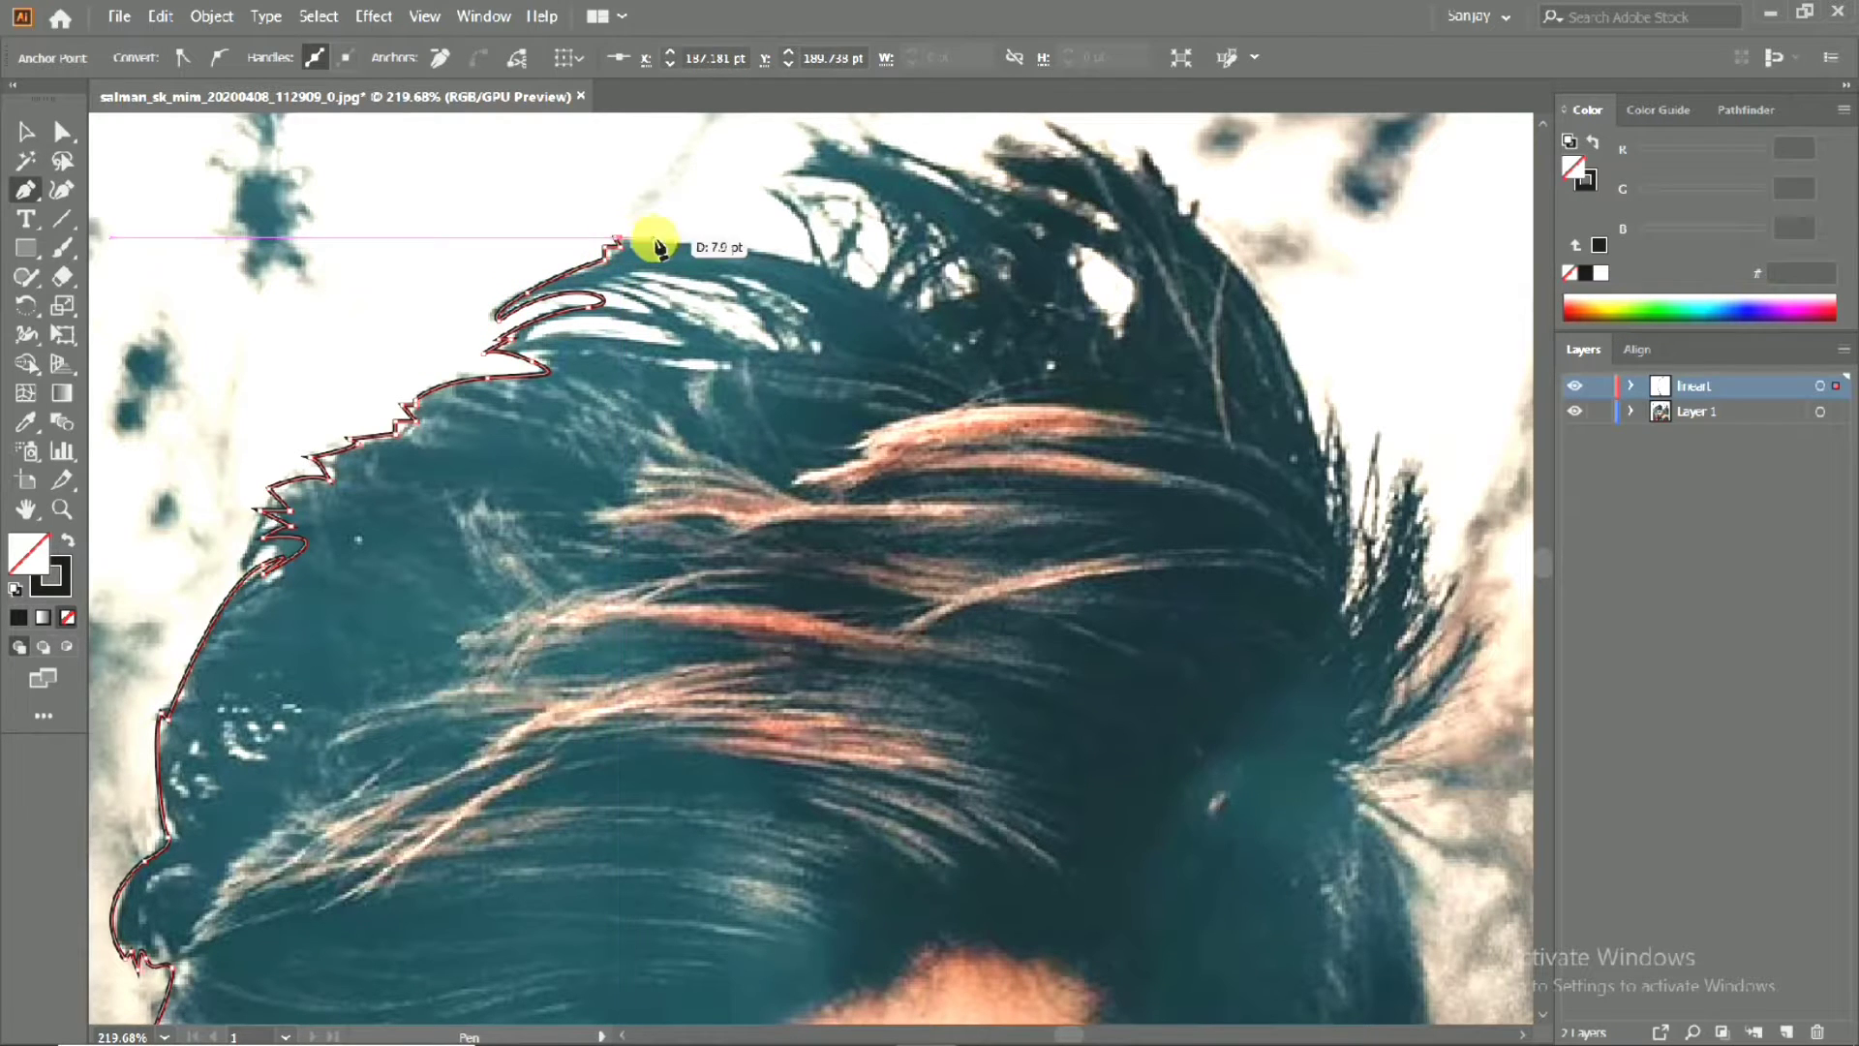
pyautogui.moveTo(807, 255); pyautogui.dragTo(813, 274)
pyautogui.scroll(2, 809, 274)
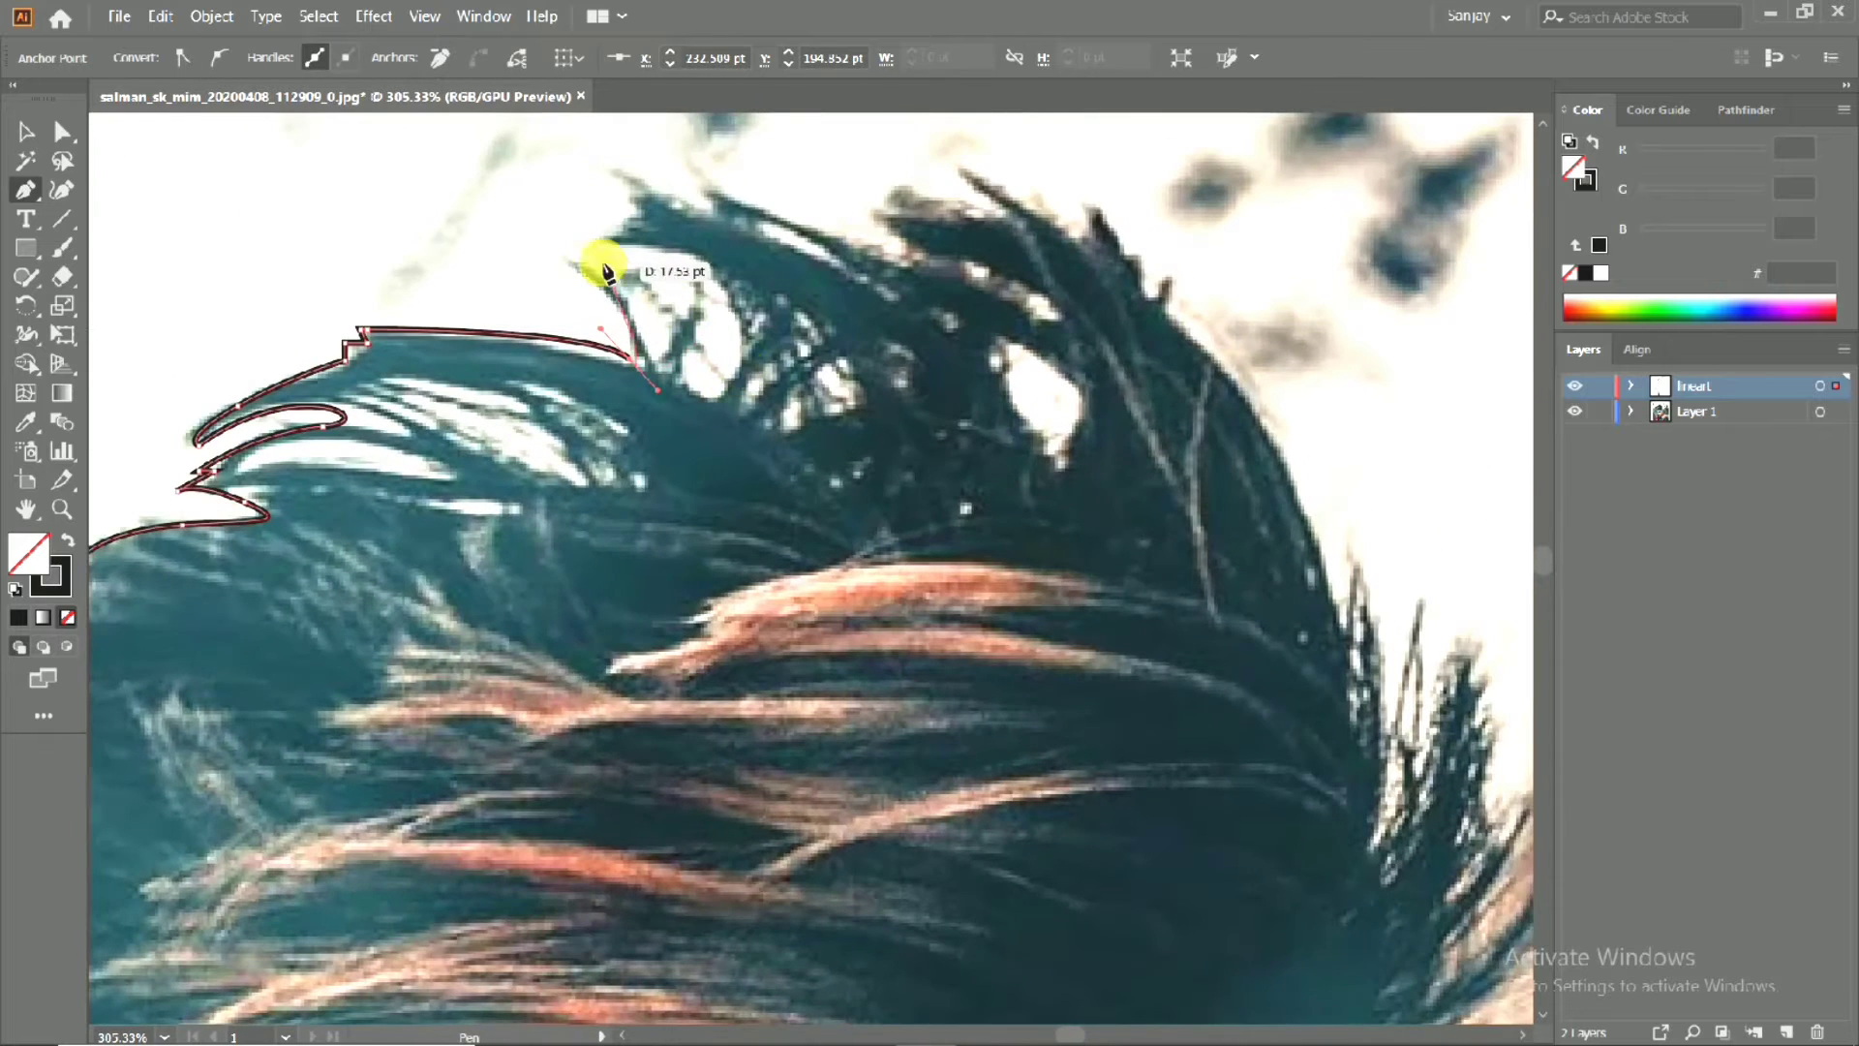
# Outline the thin pointed wisps of the raised tuft and the inner curve of its arching strand.
pyautogui.moveTo(545, 252); pyautogui.dragTo(632, 322)
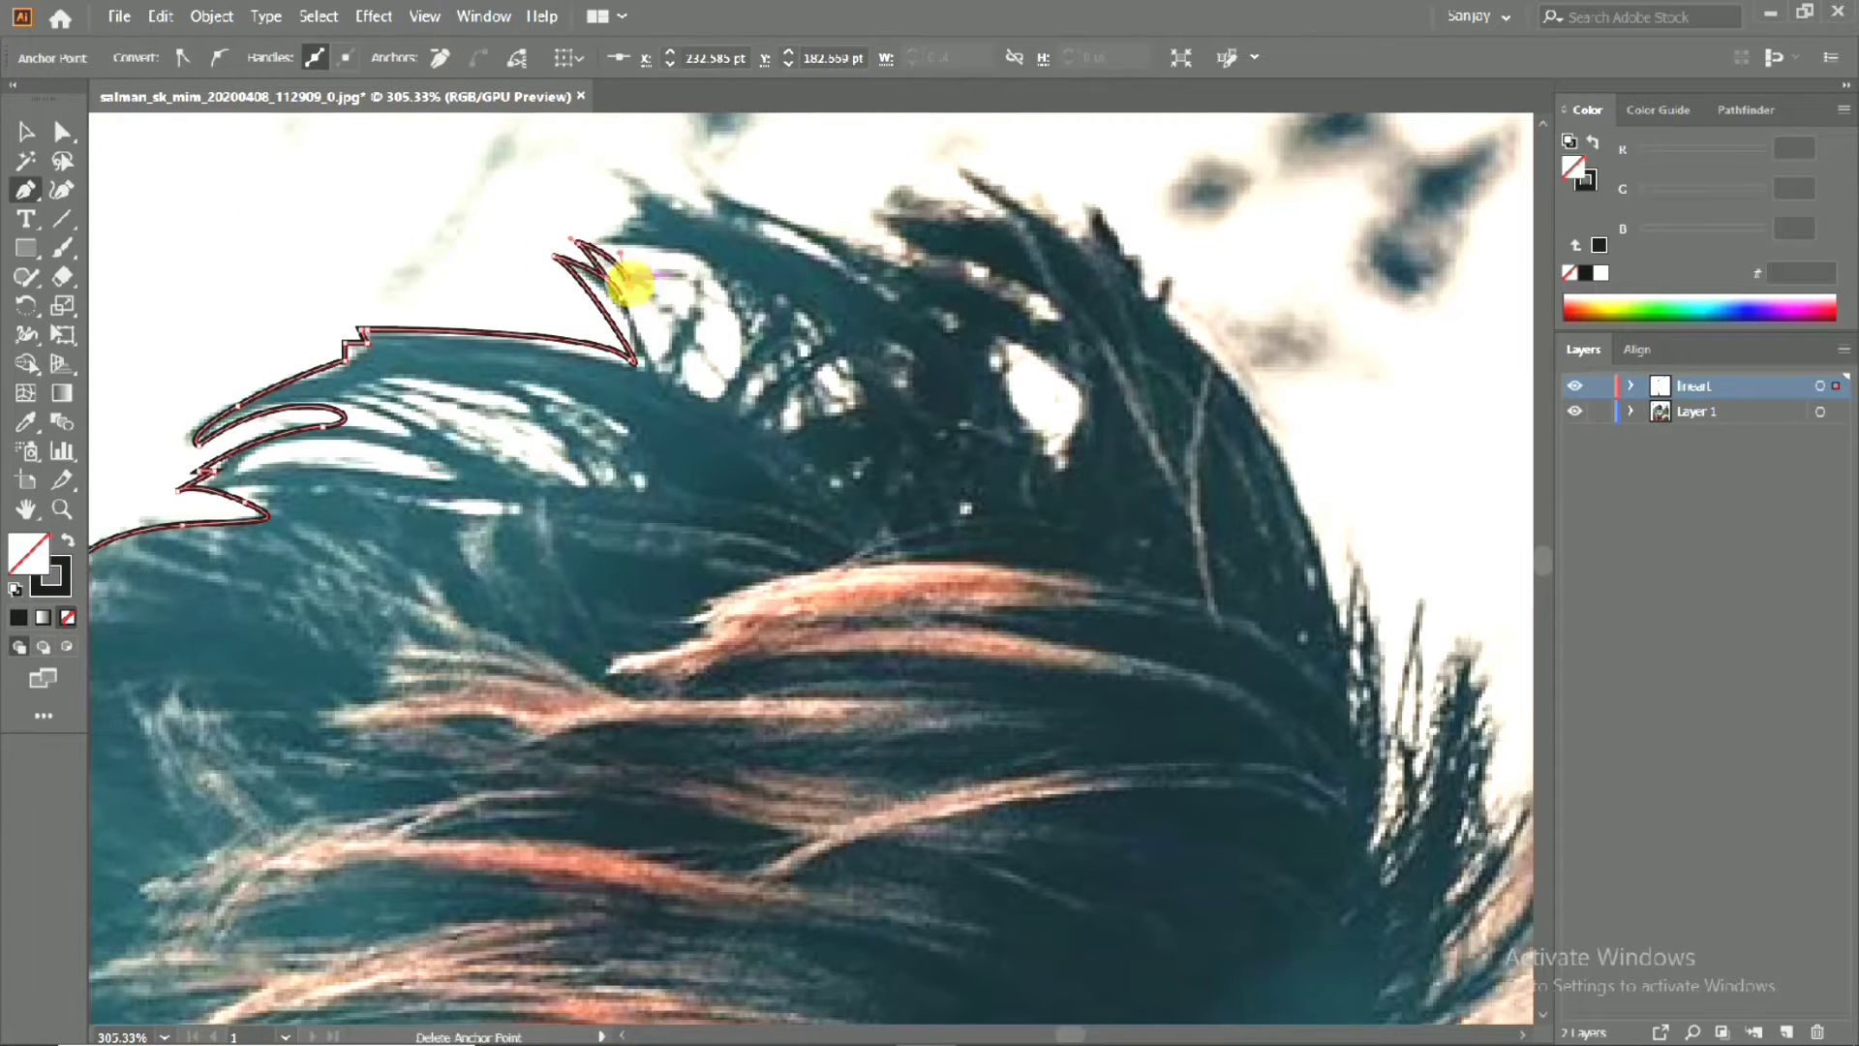
pyautogui.moveTo(571, 239); pyautogui.dragTo(614, 241)
pyautogui.moveTo(731, 366)
pyautogui.mouseDown()
pyautogui.moveTo(746, 365)
pyautogui.moveTo(664, 420)
pyautogui.moveTo(731, 366)
pyautogui.mouseUp()
pyautogui.moveTo(630, 230); pyautogui.dragTo(465, 149)
pyautogui.moveTo(648, 236); pyautogui.dragTo(649, 230)
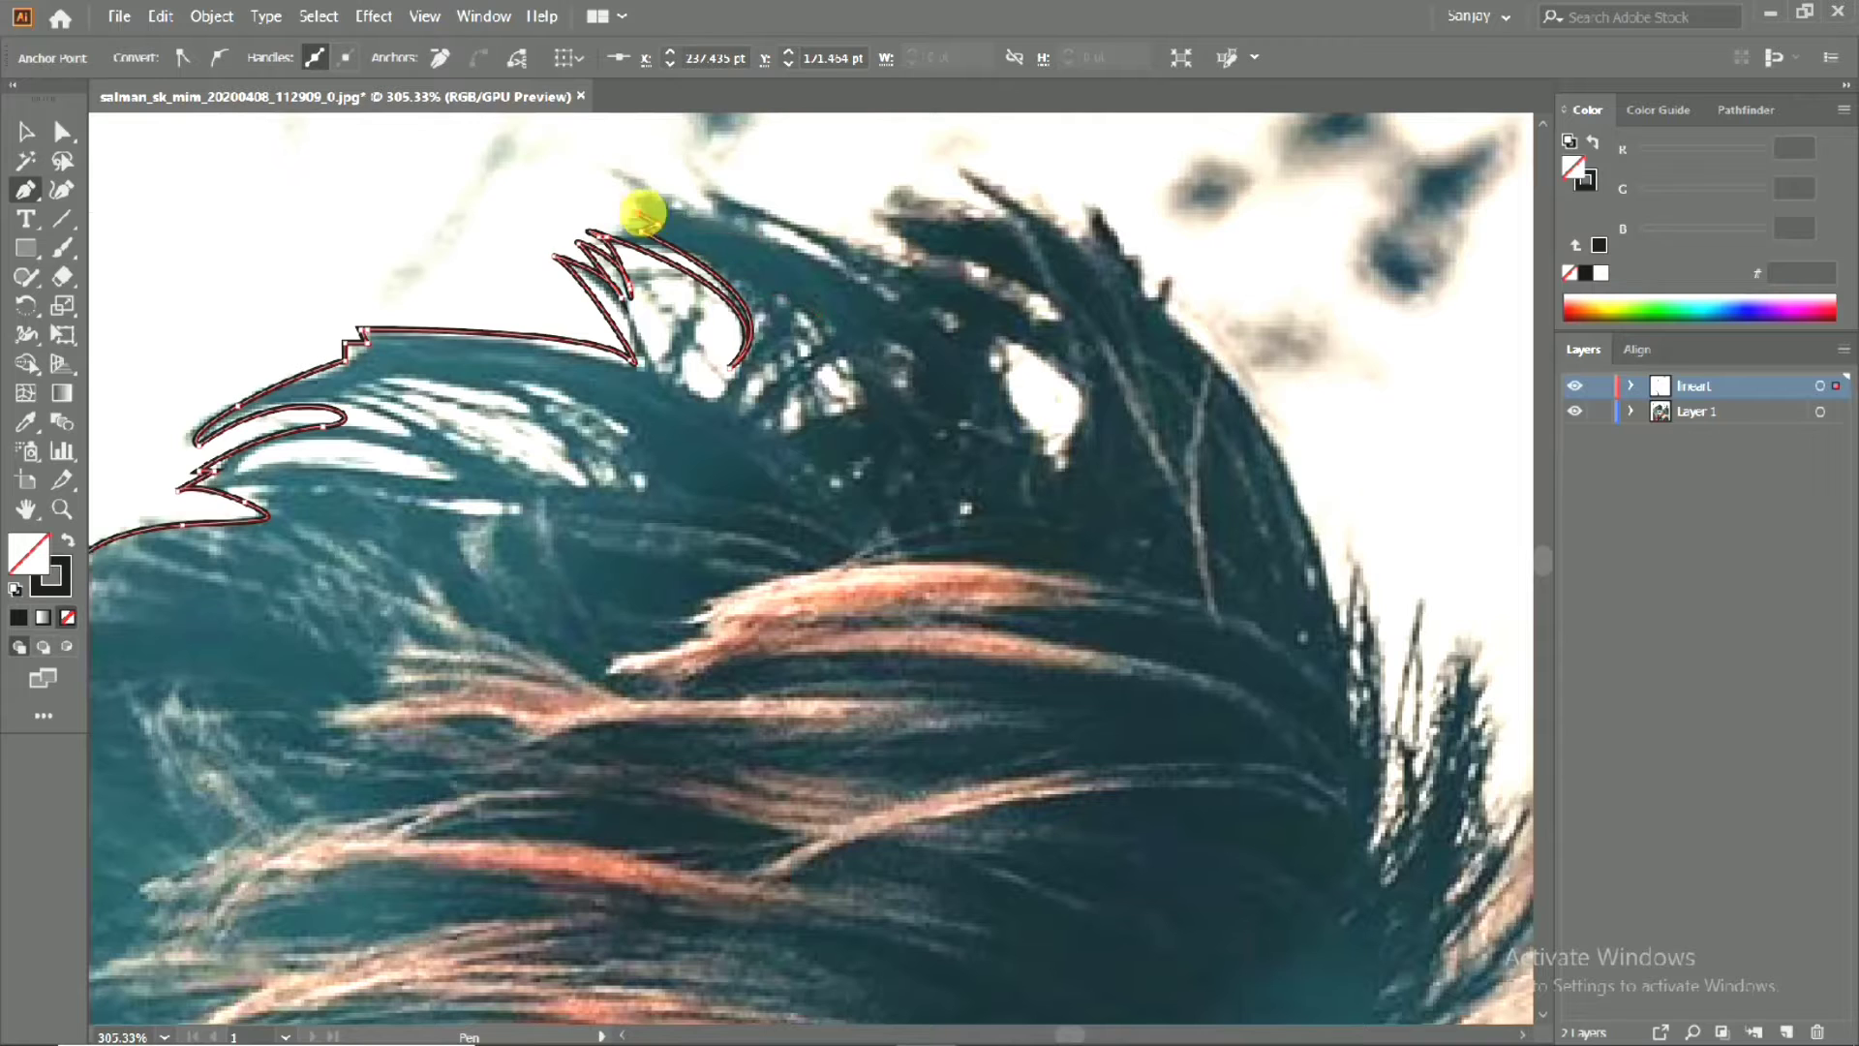
# Trace the pointed tips above the arching strand and extend the outline along the top edge to the next tuft.
pyautogui.click(632, 202)
pyautogui.click(680, 215)
pyautogui.click(617, 172)
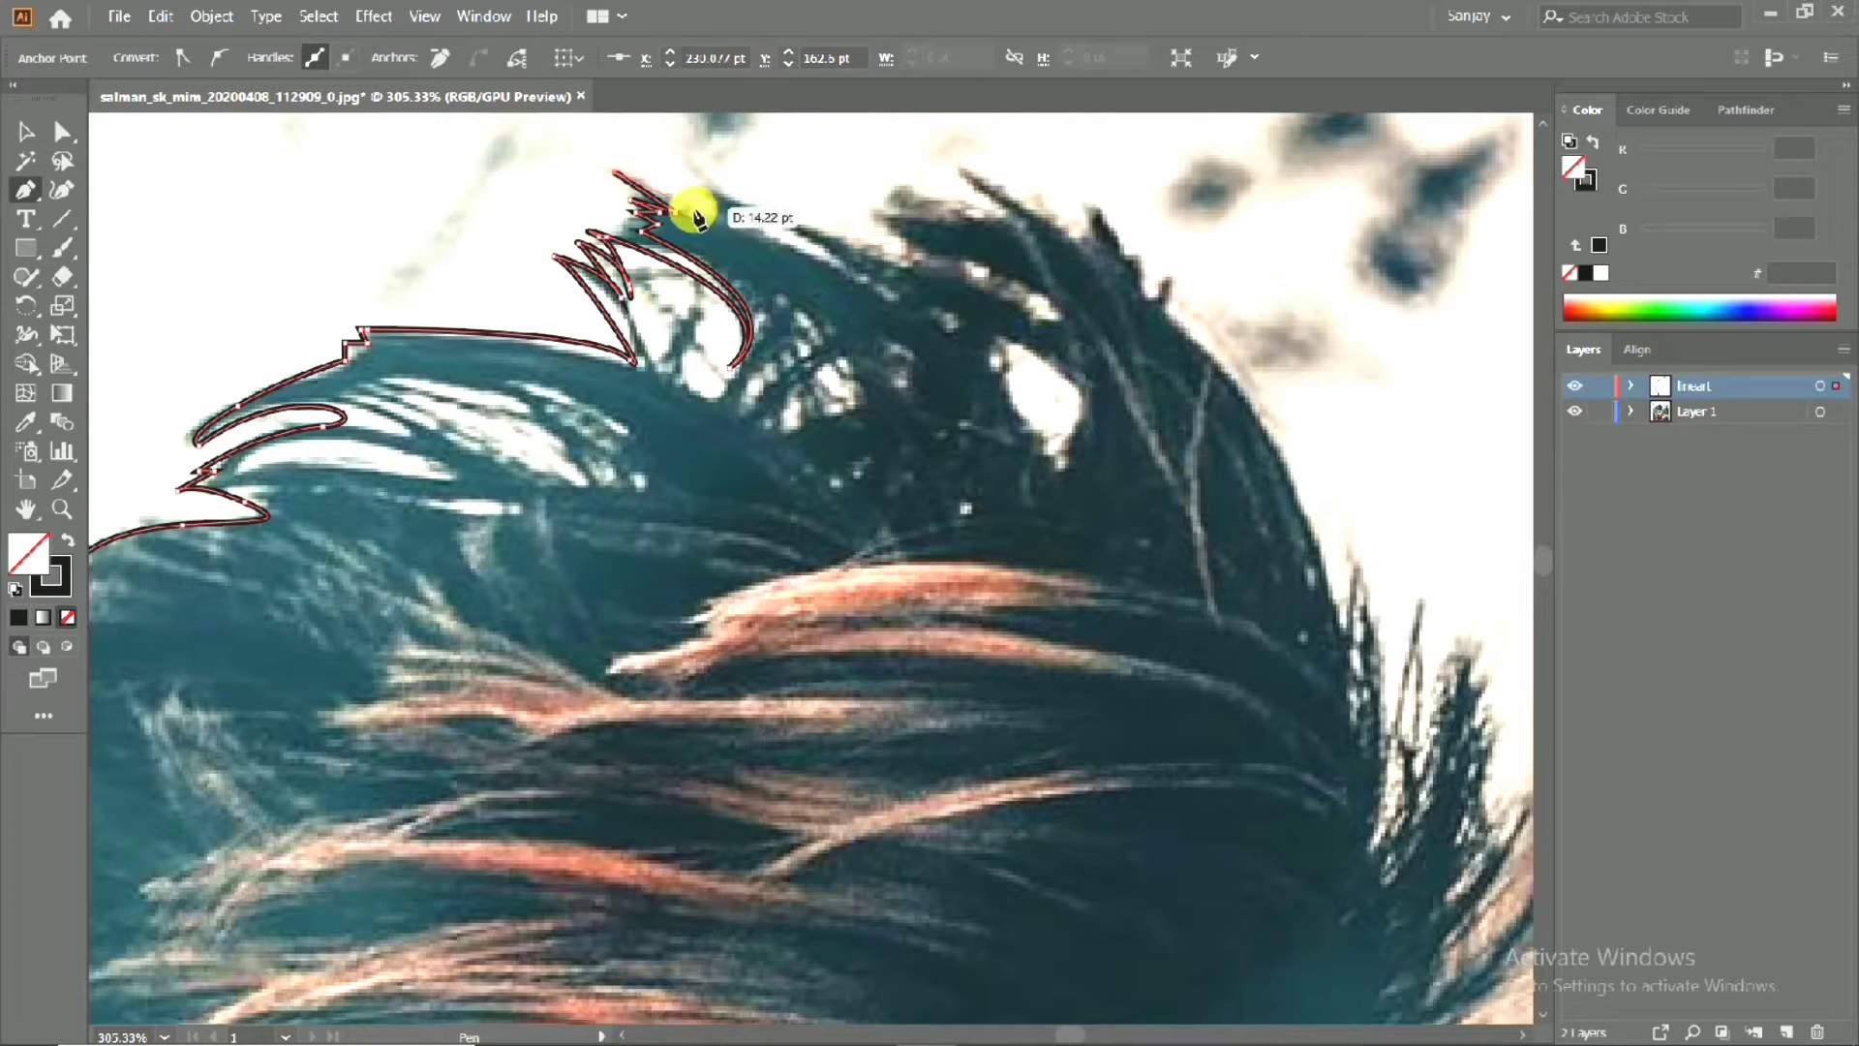
pyautogui.moveTo(705, 215); pyautogui.dragTo(736, 221)
pyautogui.click(693, 183)
pyautogui.moveTo(889, 247); pyautogui.dragTo(905, 244)
pyautogui.click(897, 211)
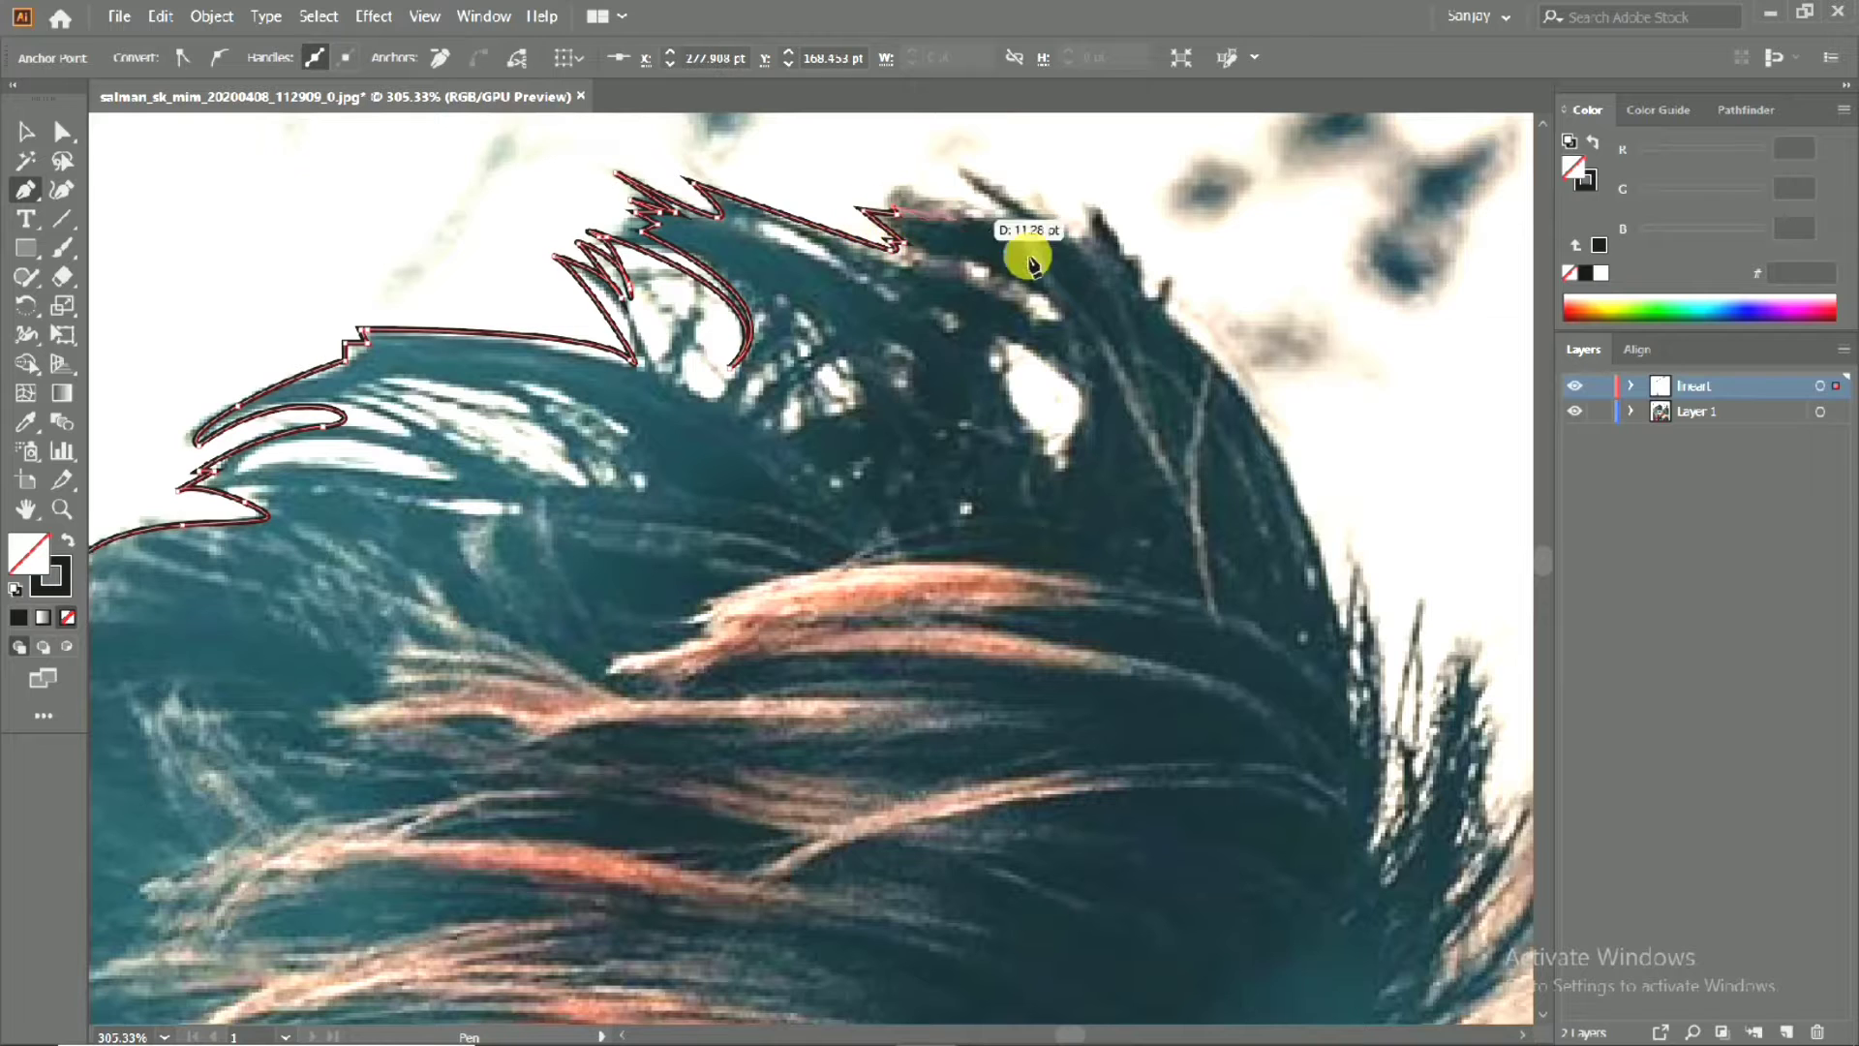
# Trace the sharp tips of the crown tuft and extend the hair outline along its upper edge to the next raised spike.
pyautogui.click(909, 204)
pyautogui.click(879, 185)
pyautogui.click(911, 189)
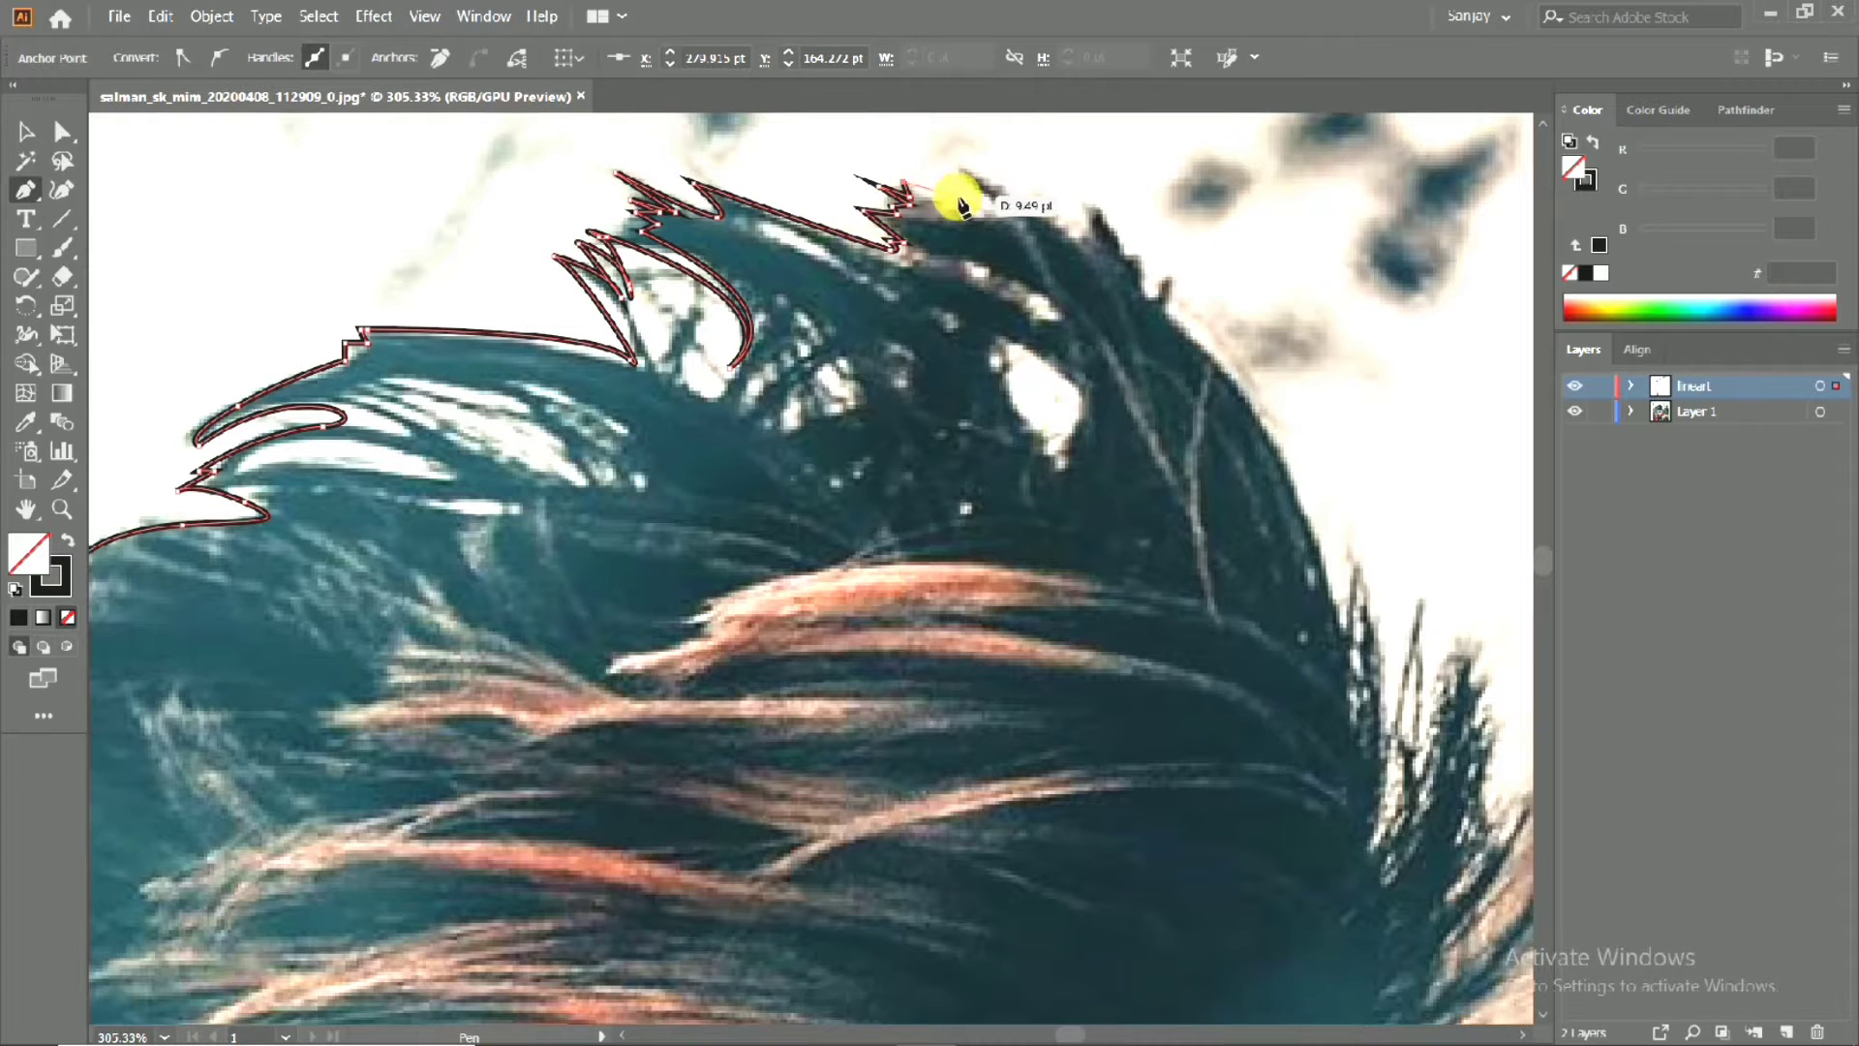
pyautogui.click(962, 201)
pyautogui.click(1082, 229)
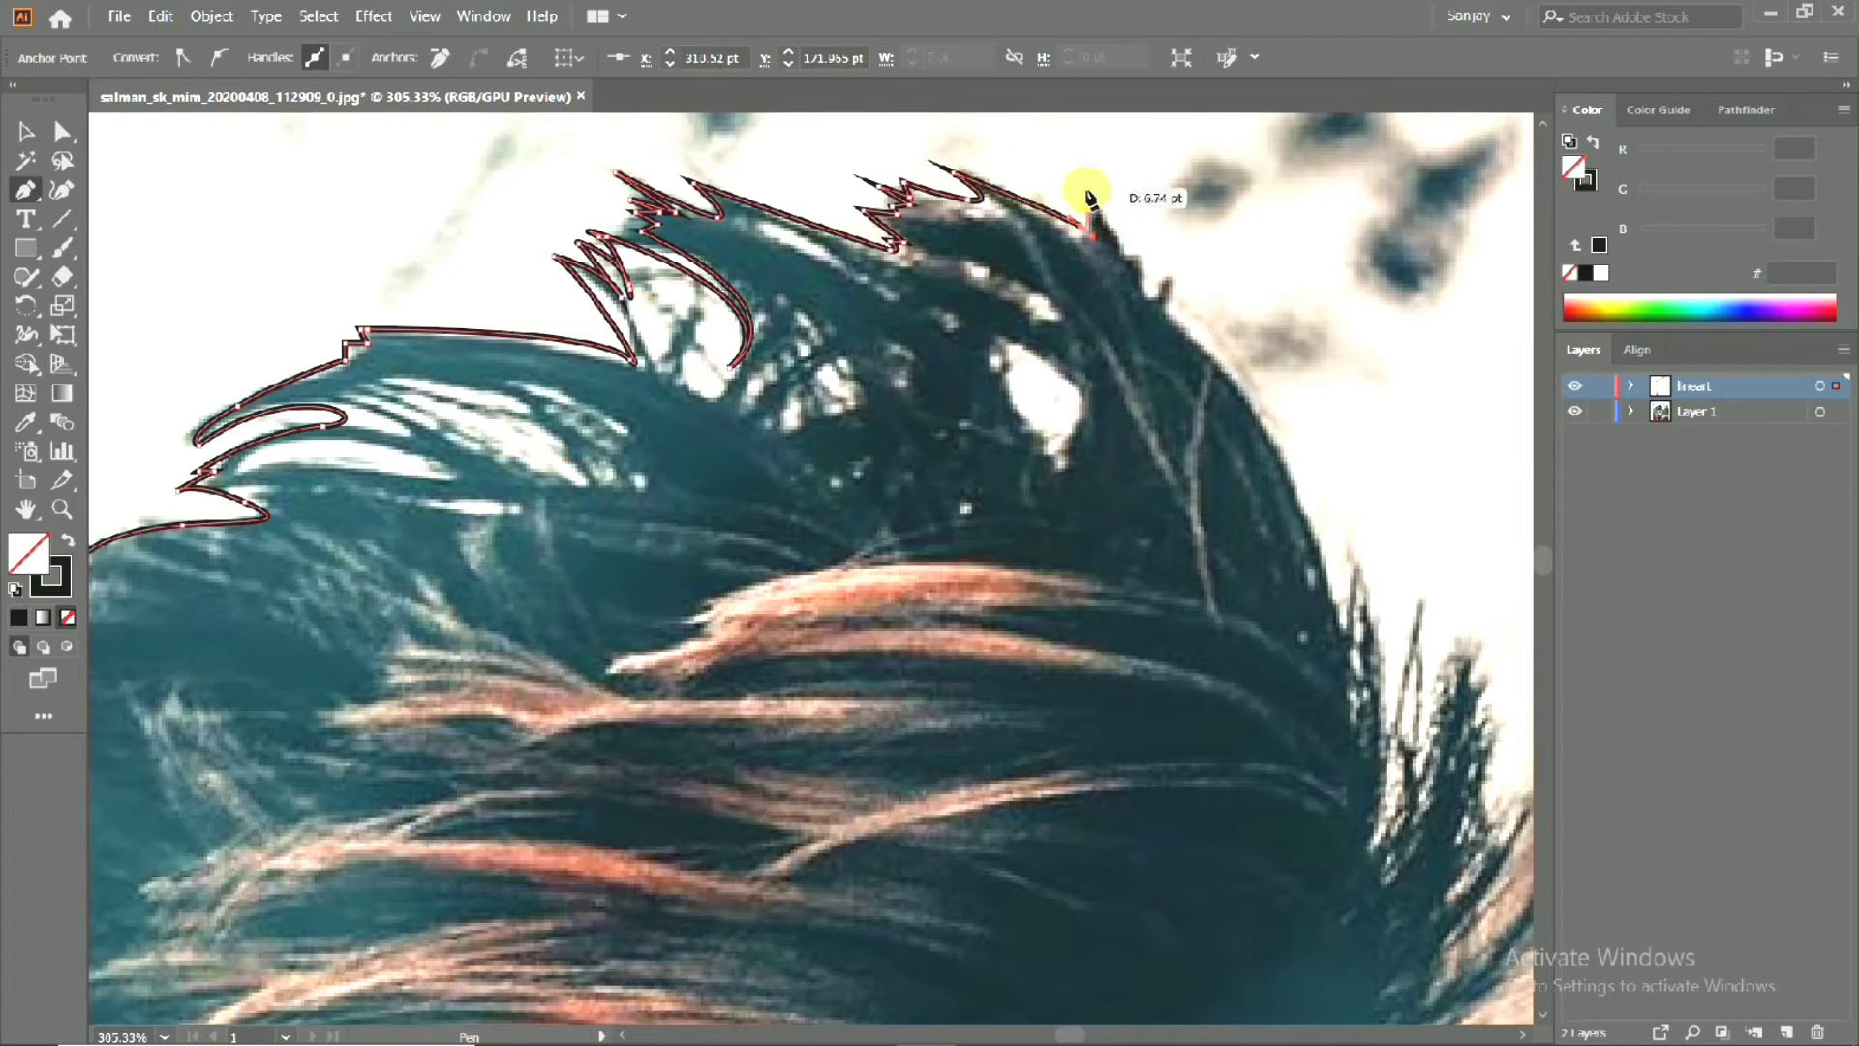
# Outline the raised spike and small pointed wisps where the crown edge starts sloping down toward the ear side.
pyautogui.click(1091, 173)
pyautogui.click(1131, 250)
pyautogui.click(1130, 233)
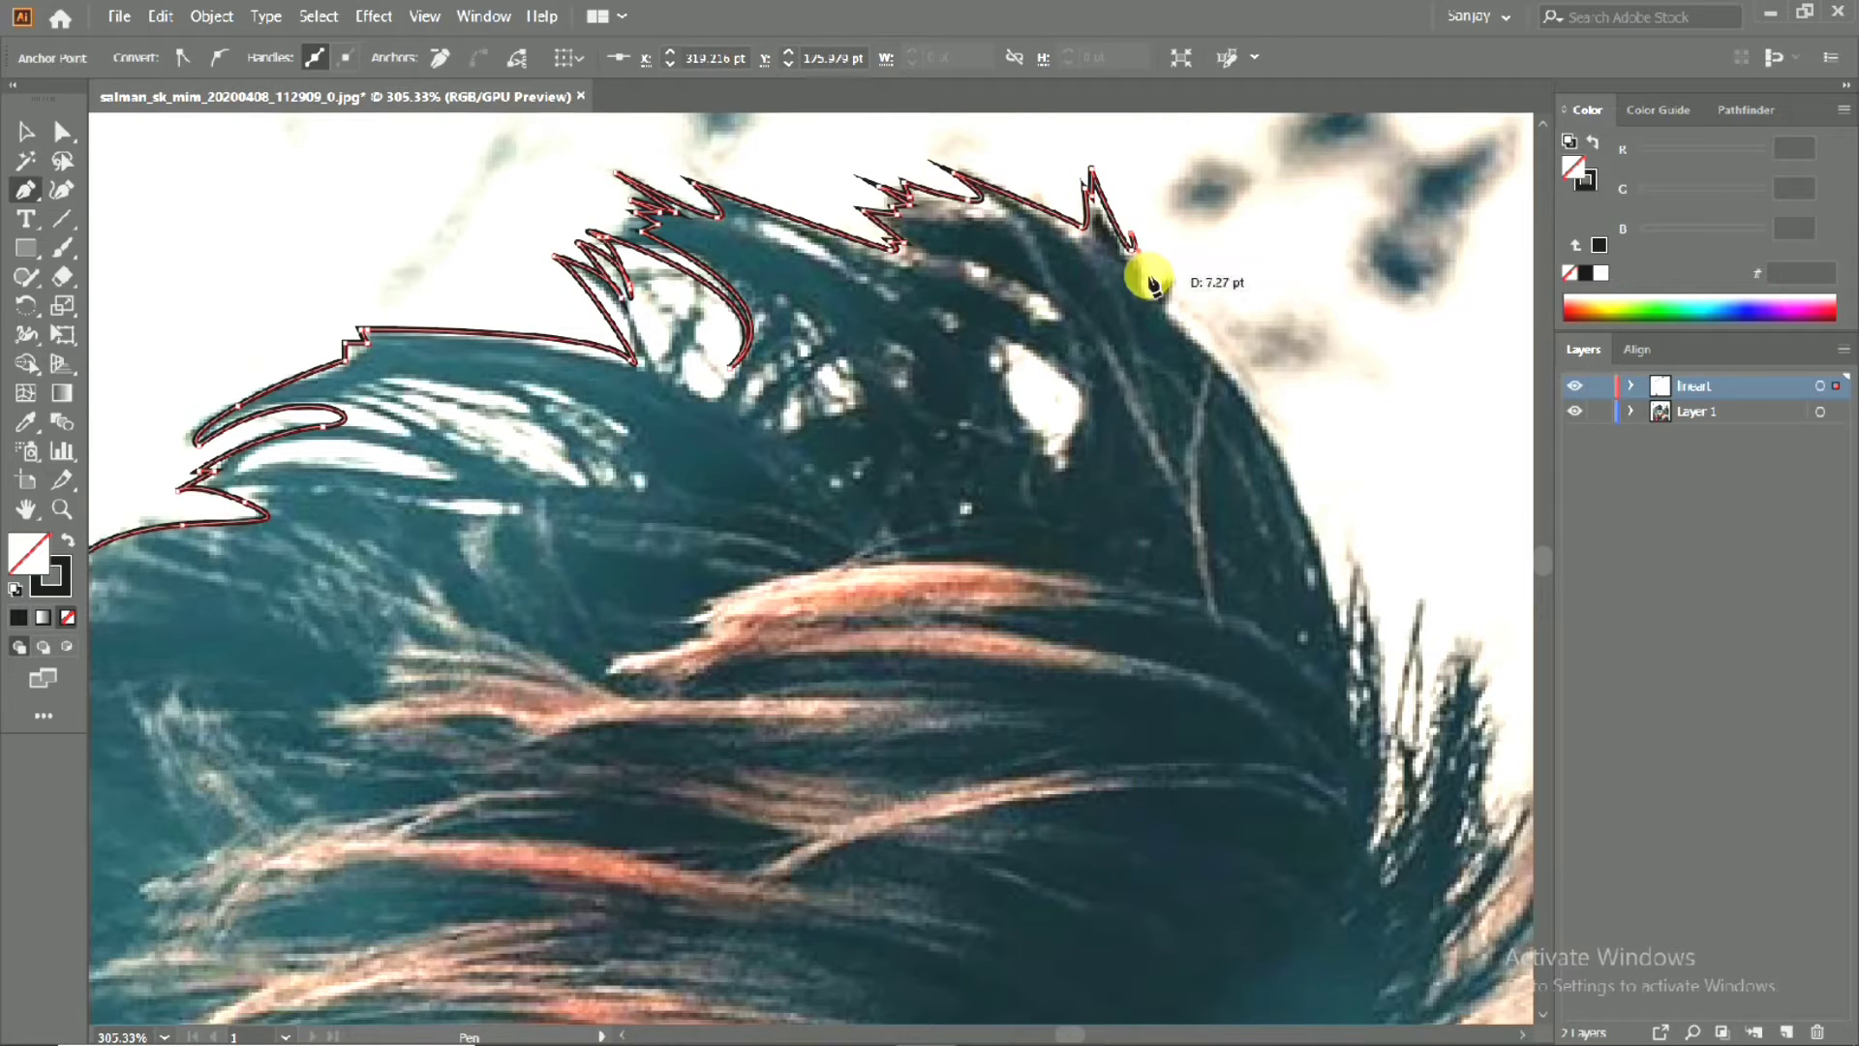
pyautogui.moveTo(1148, 289); pyautogui.dragTo(1219, 350)
pyautogui.click(1162, 260)
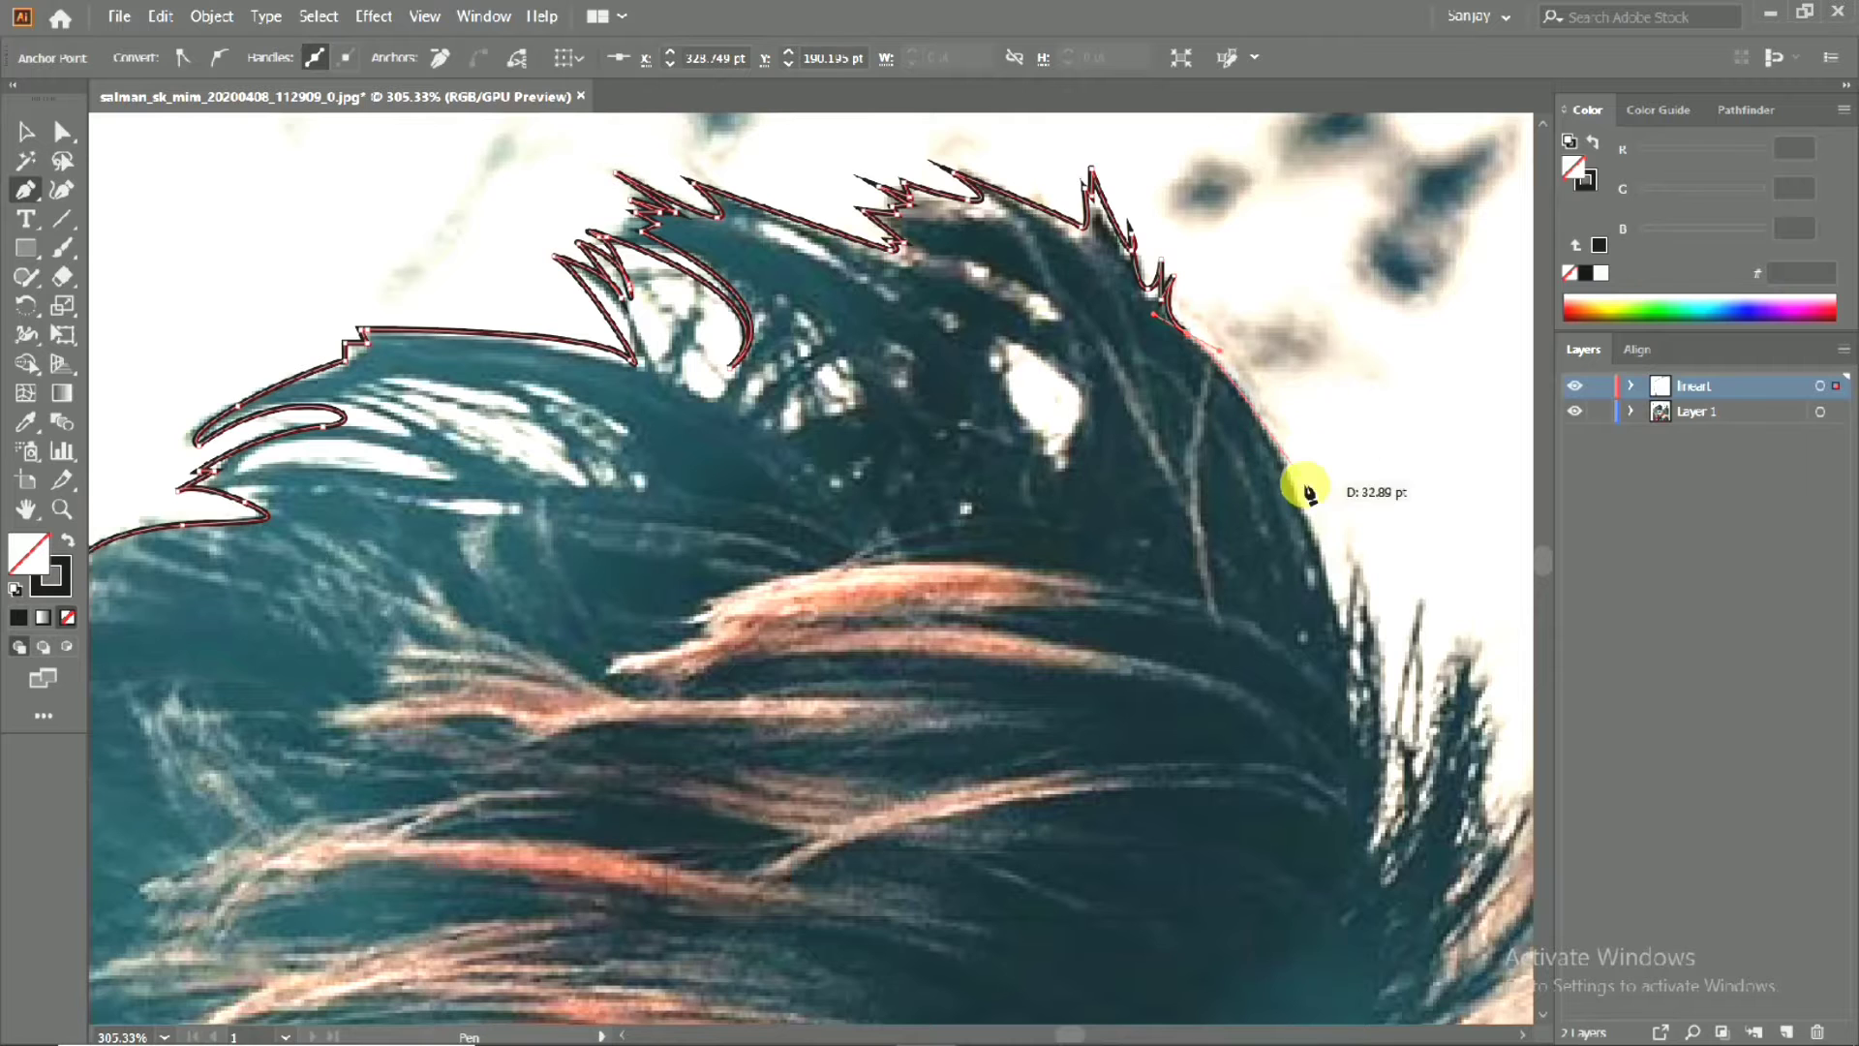
# Carry the outline in a smooth curve down the outer side of the hair to the first side spikes.
pyautogui.moveTo(1338, 600); pyautogui.dragTo(1333, 648)
pyautogui.press('space')
pyautogui.moveTo(1286, 627); pyautogui.dragTo(968, 481)
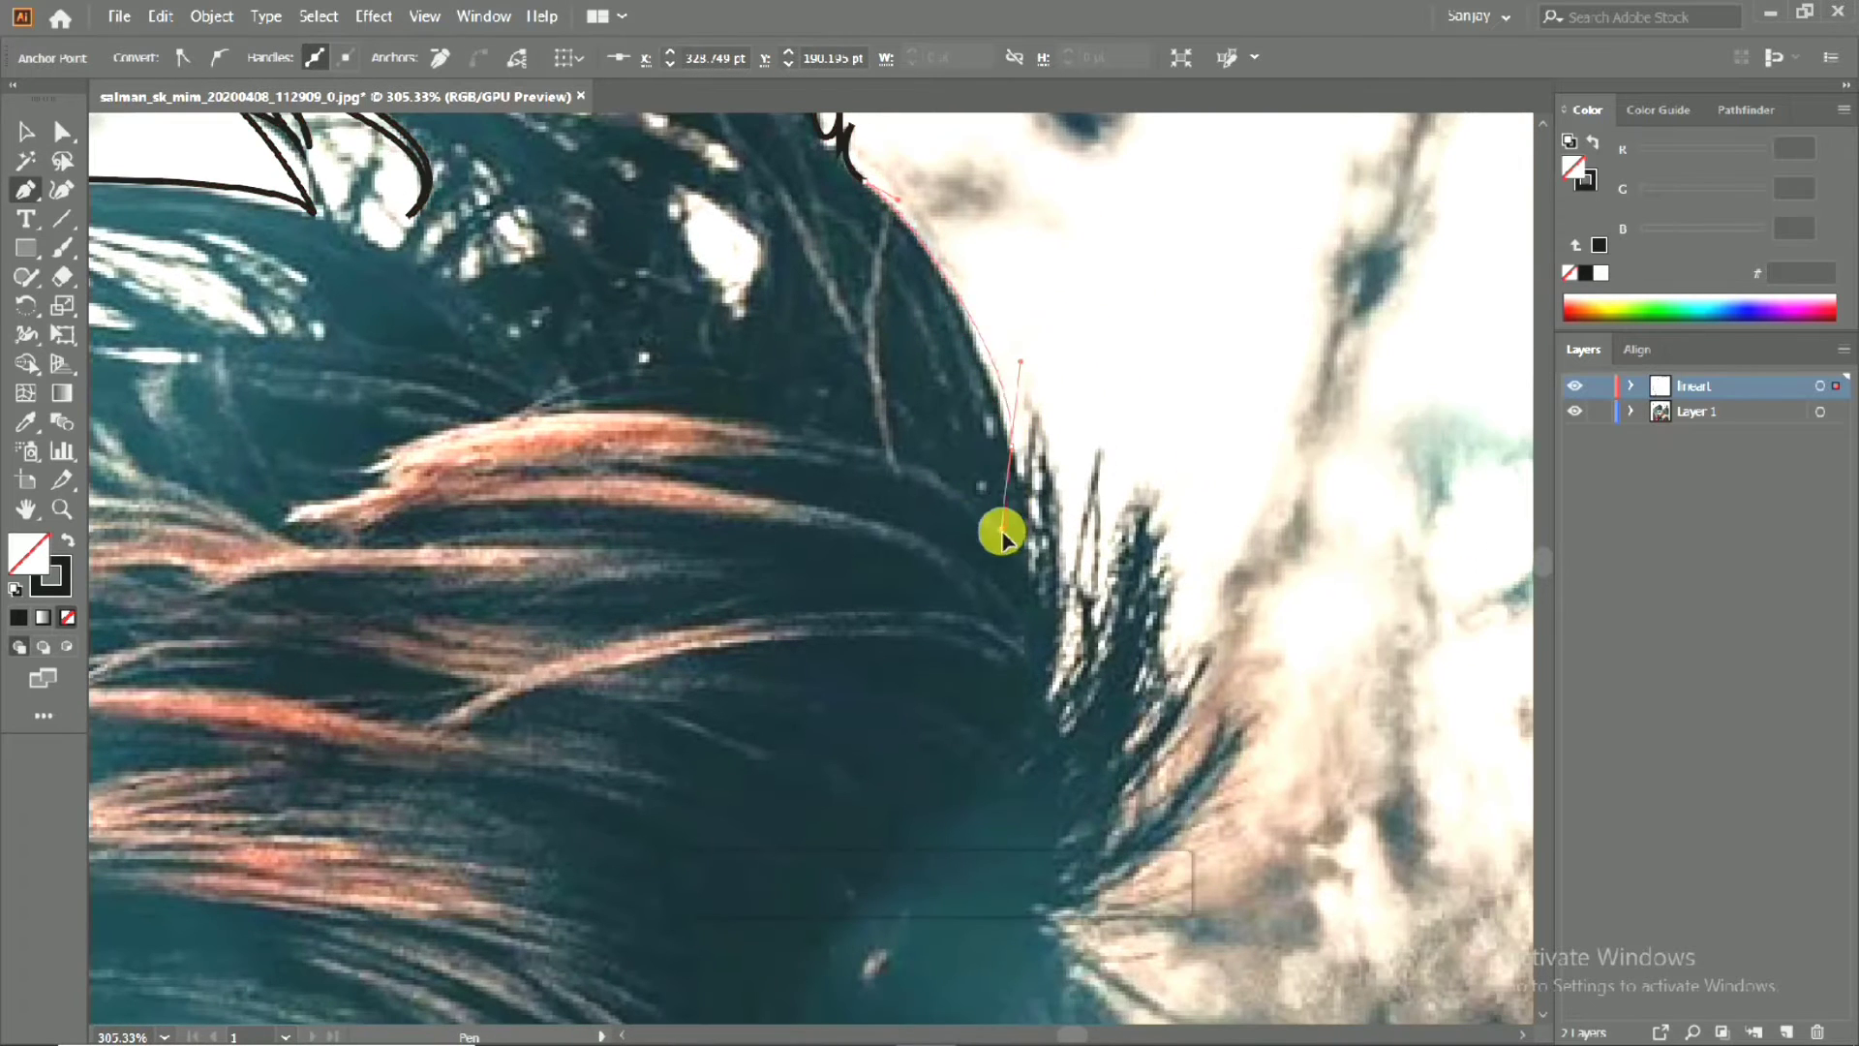
pyautogui.click(1010, 447)
# Trace the narrow upright spikes at the start of the side tuft and run the path down to their base.
pyautogui.click(1021, 470)
pyautogui.click(1025, 426)
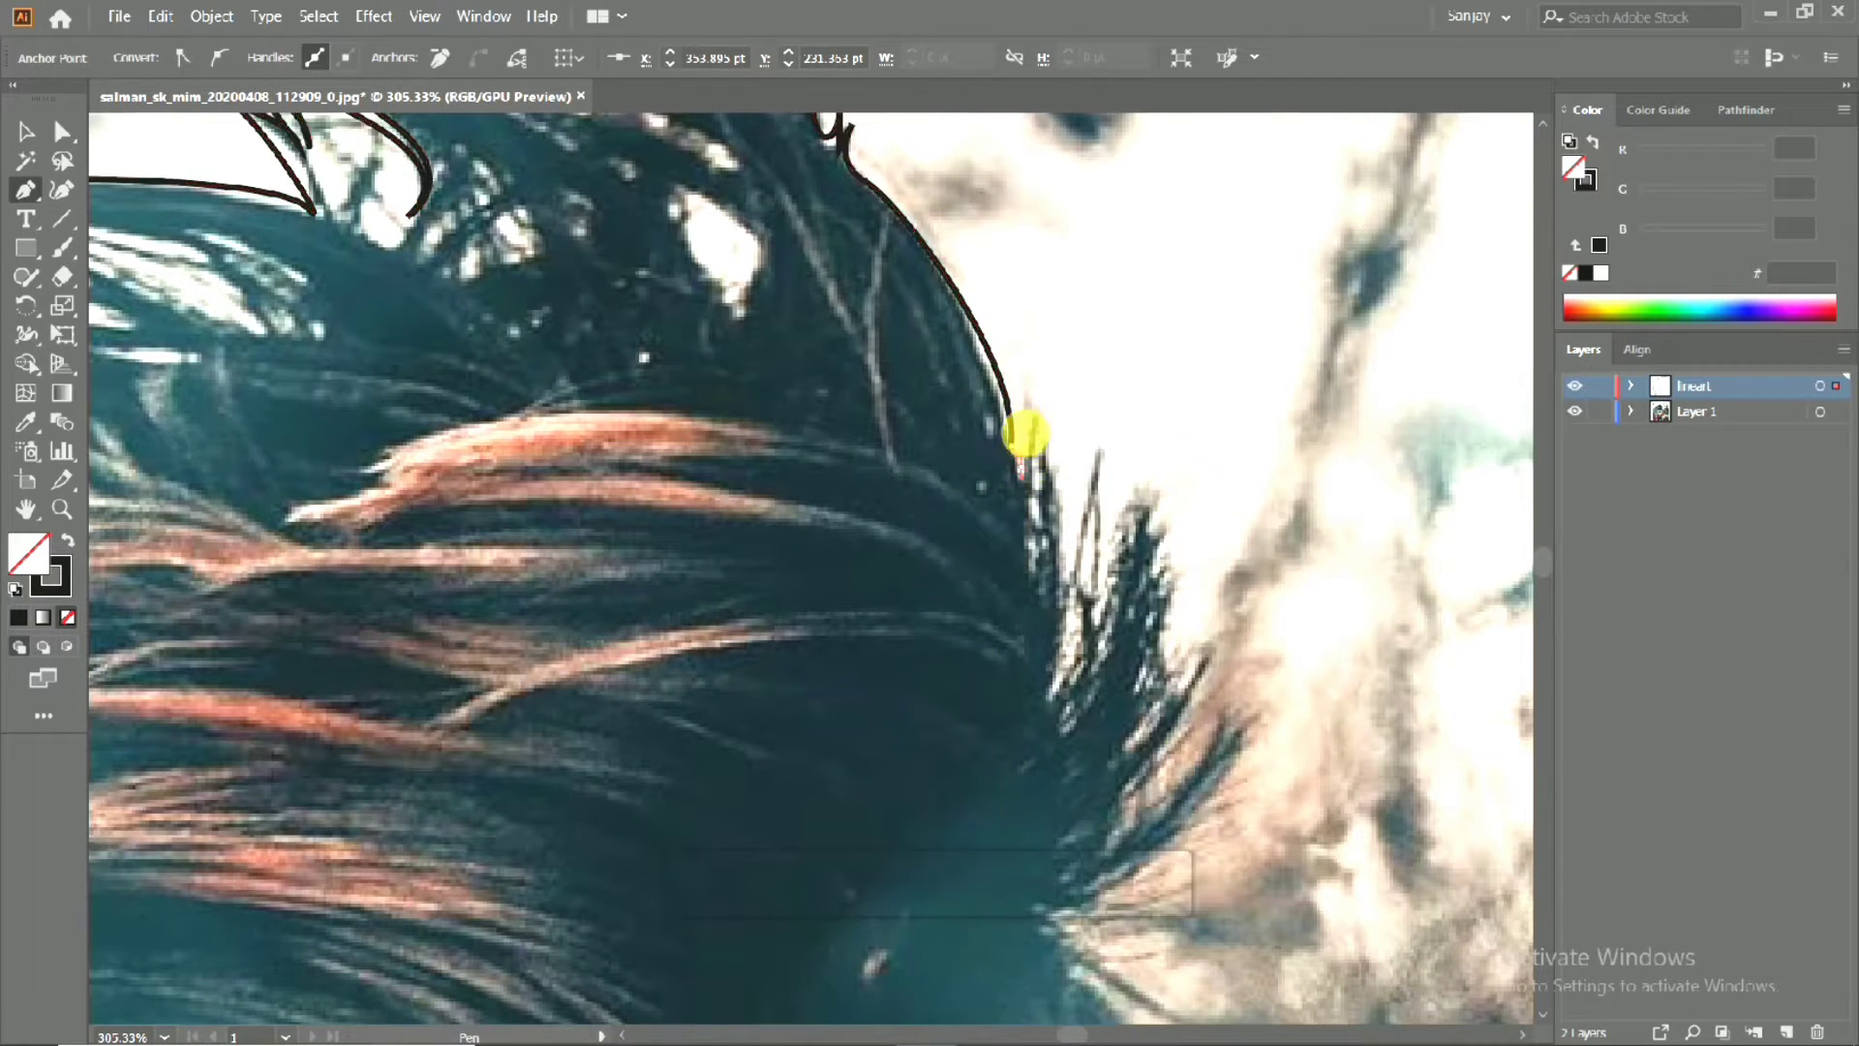
pyautogui.click(1026, 470)
pyautogui.click(1032, 394)
pyautogui.moveTo(1048, 450); pyautogui.dragTo(1052, 618)
pyautogui.click(1053, 653)
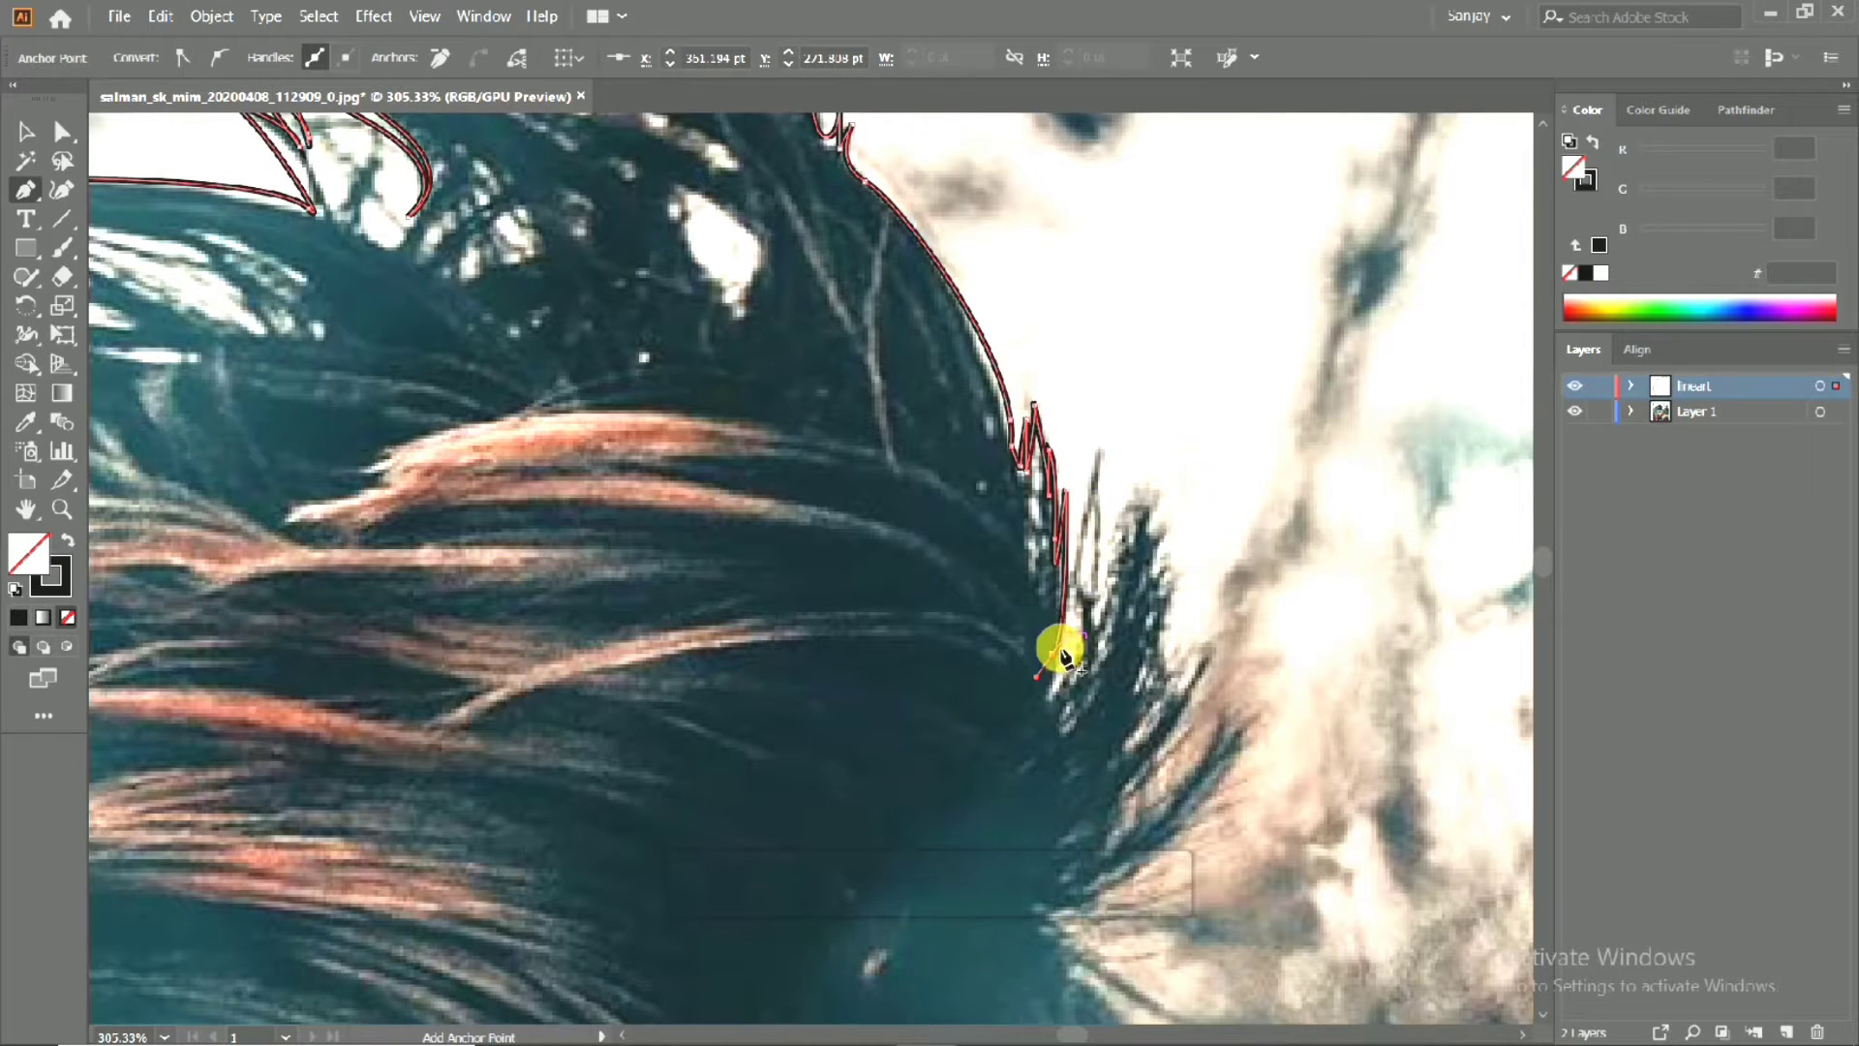
# Outline the tall thin spike and the neighbouring pointed strands of the side tuft, down their outer edge.
pyautogui.moveTo(1097, 453); pyautogui.dragTo(1076, 357)
pyautogui.moveTo(1107, 465); pyautogui.dragTo(1109, 470)
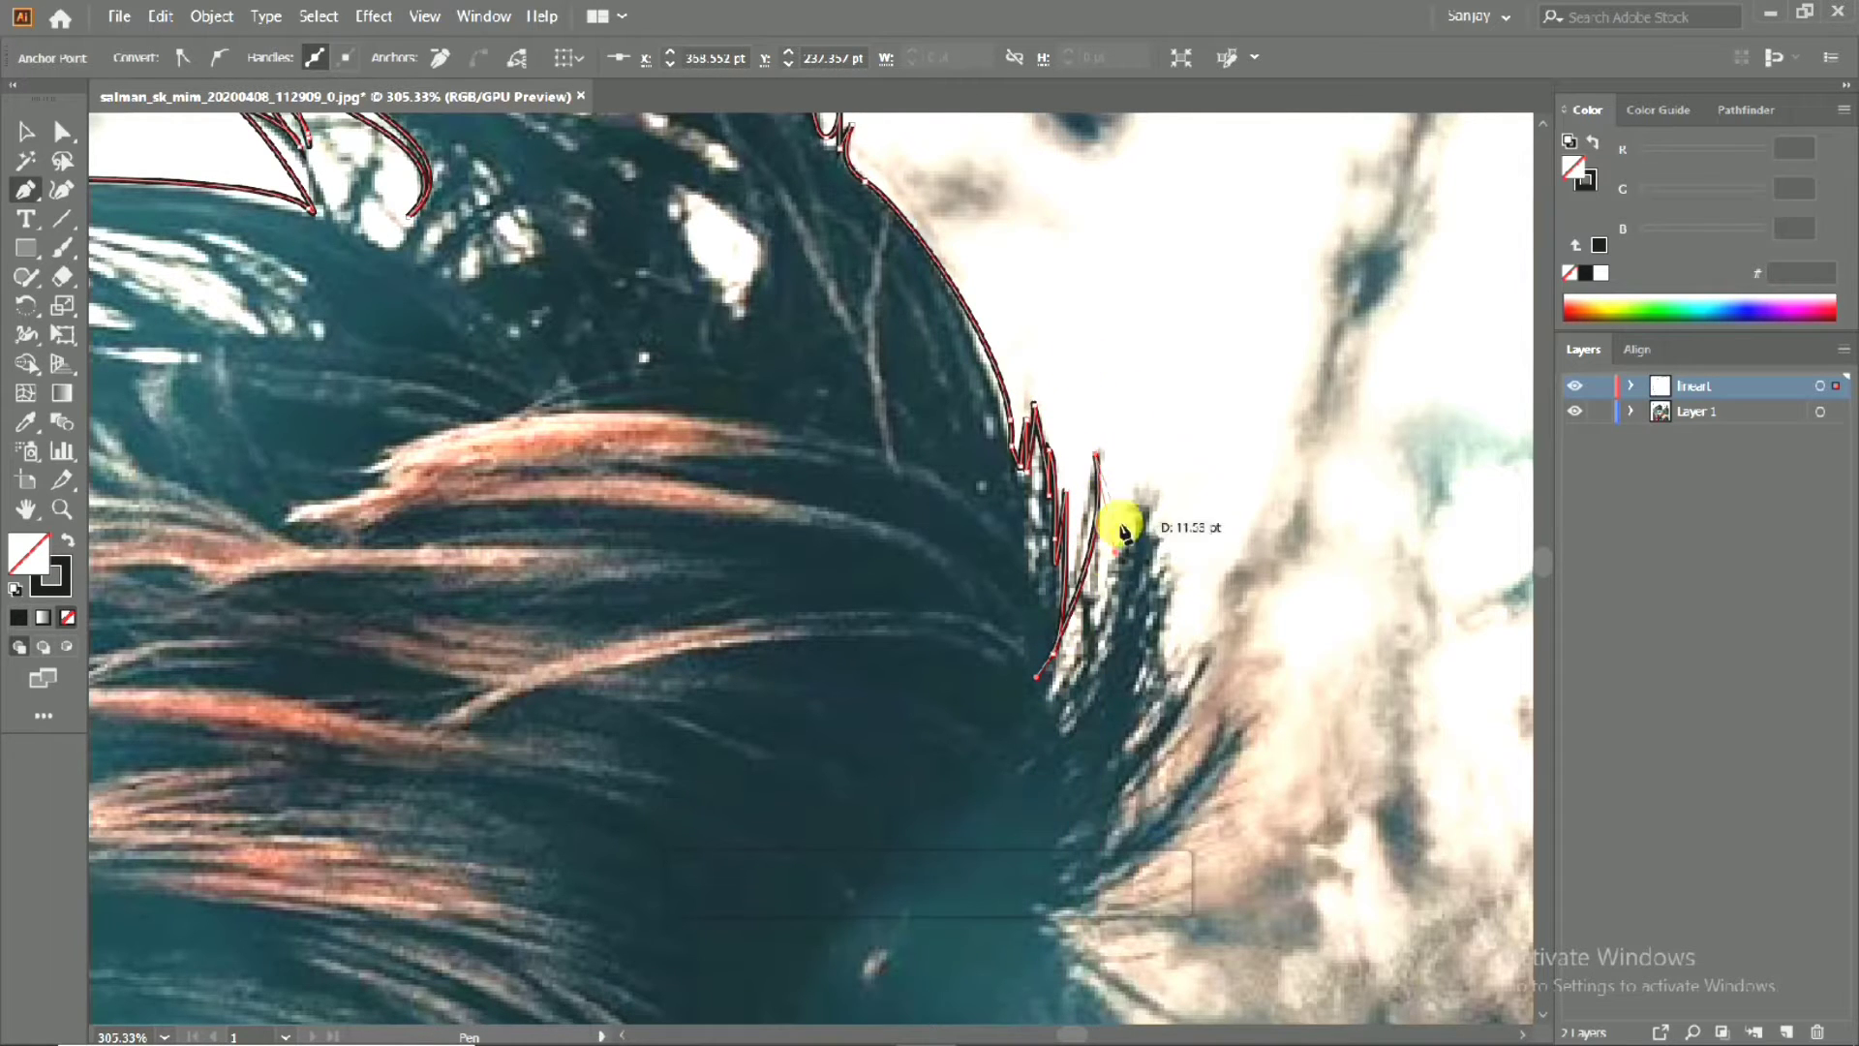
pyautogui.moveTo(1100, 565); pyautogui.dragTo(1154, 489)
pyautogui.click(1100, 565)
pyautogui.moveTo(1123, 641); pyautogui.dragTo(1064, 506)
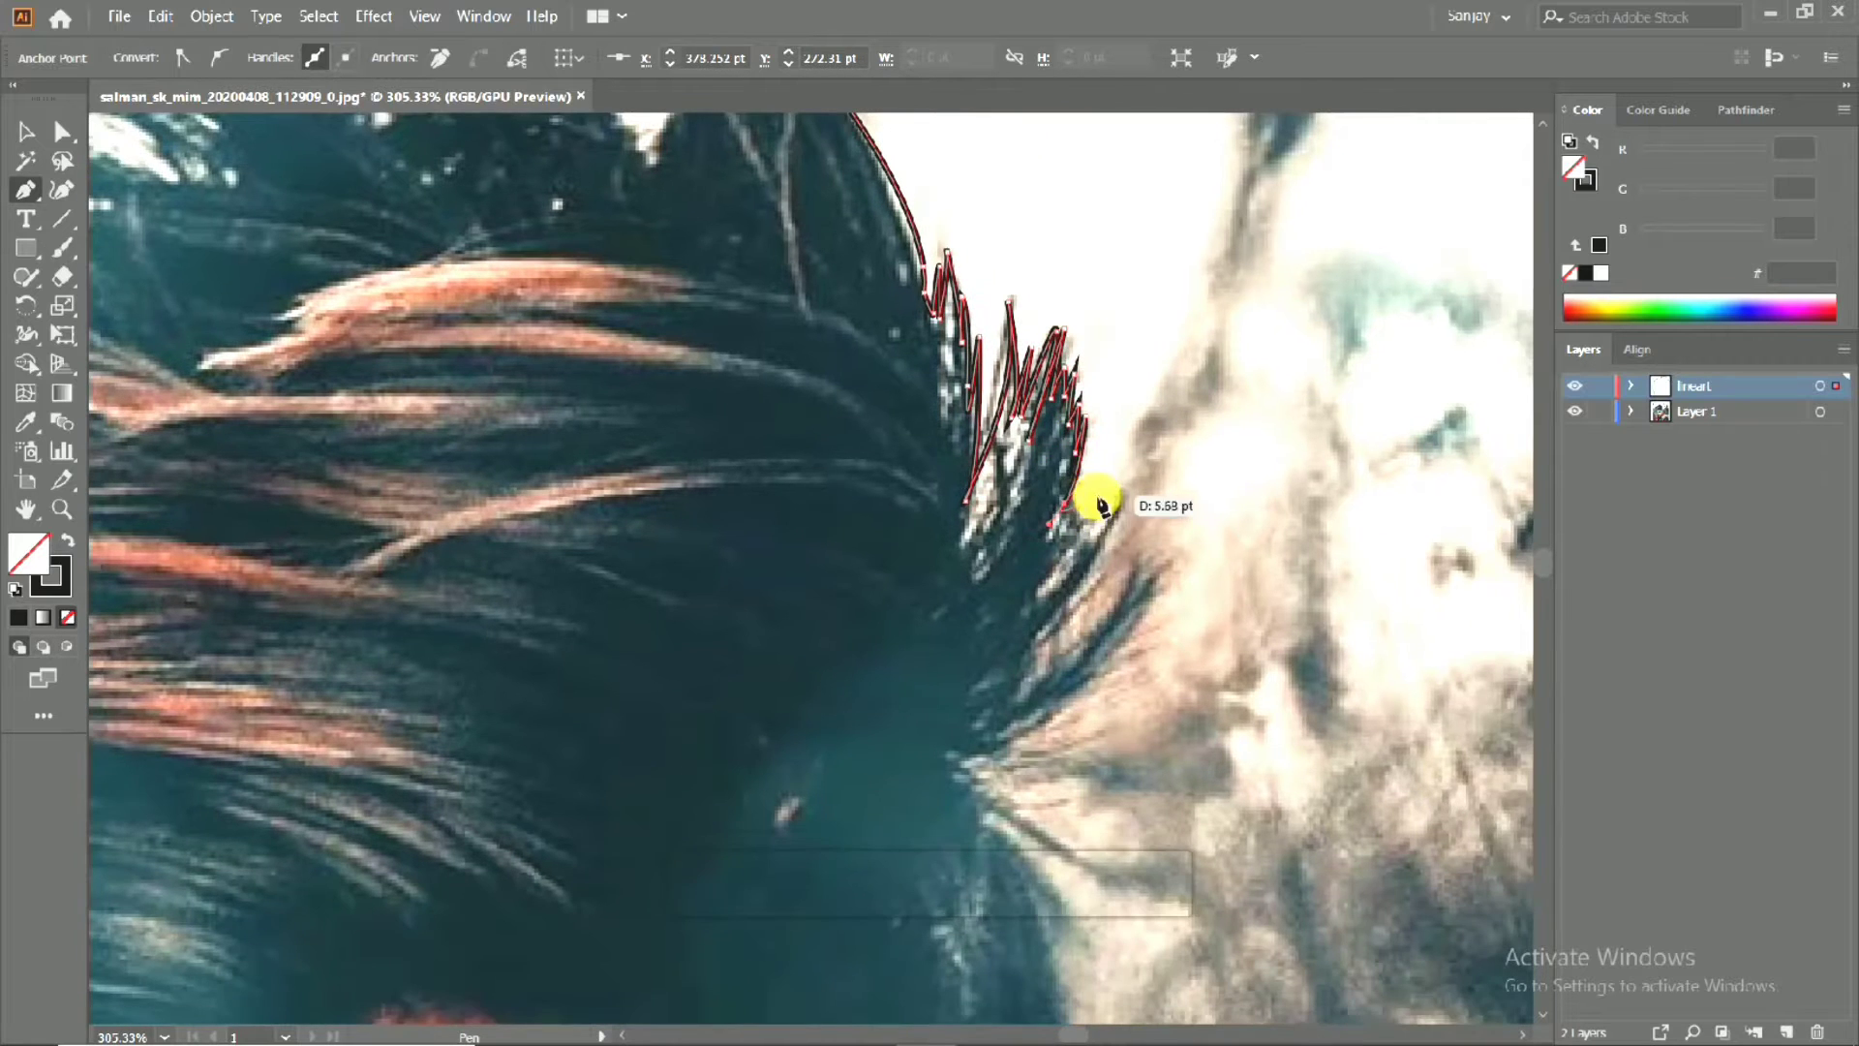
# Add short zigzag tips below the tall strands, ending with a longer stroke down into the side tuft.
pyautogui.click(1087, 484)
pyautogui.click(1080, 529)
pyautogui.click(1096, 500)
pyautogui.click(1091, 532)
pyautogui.click(1125, 487)
pyautogui.moveTo(1071, 595); pyautogui.dragTo(1055, 632)
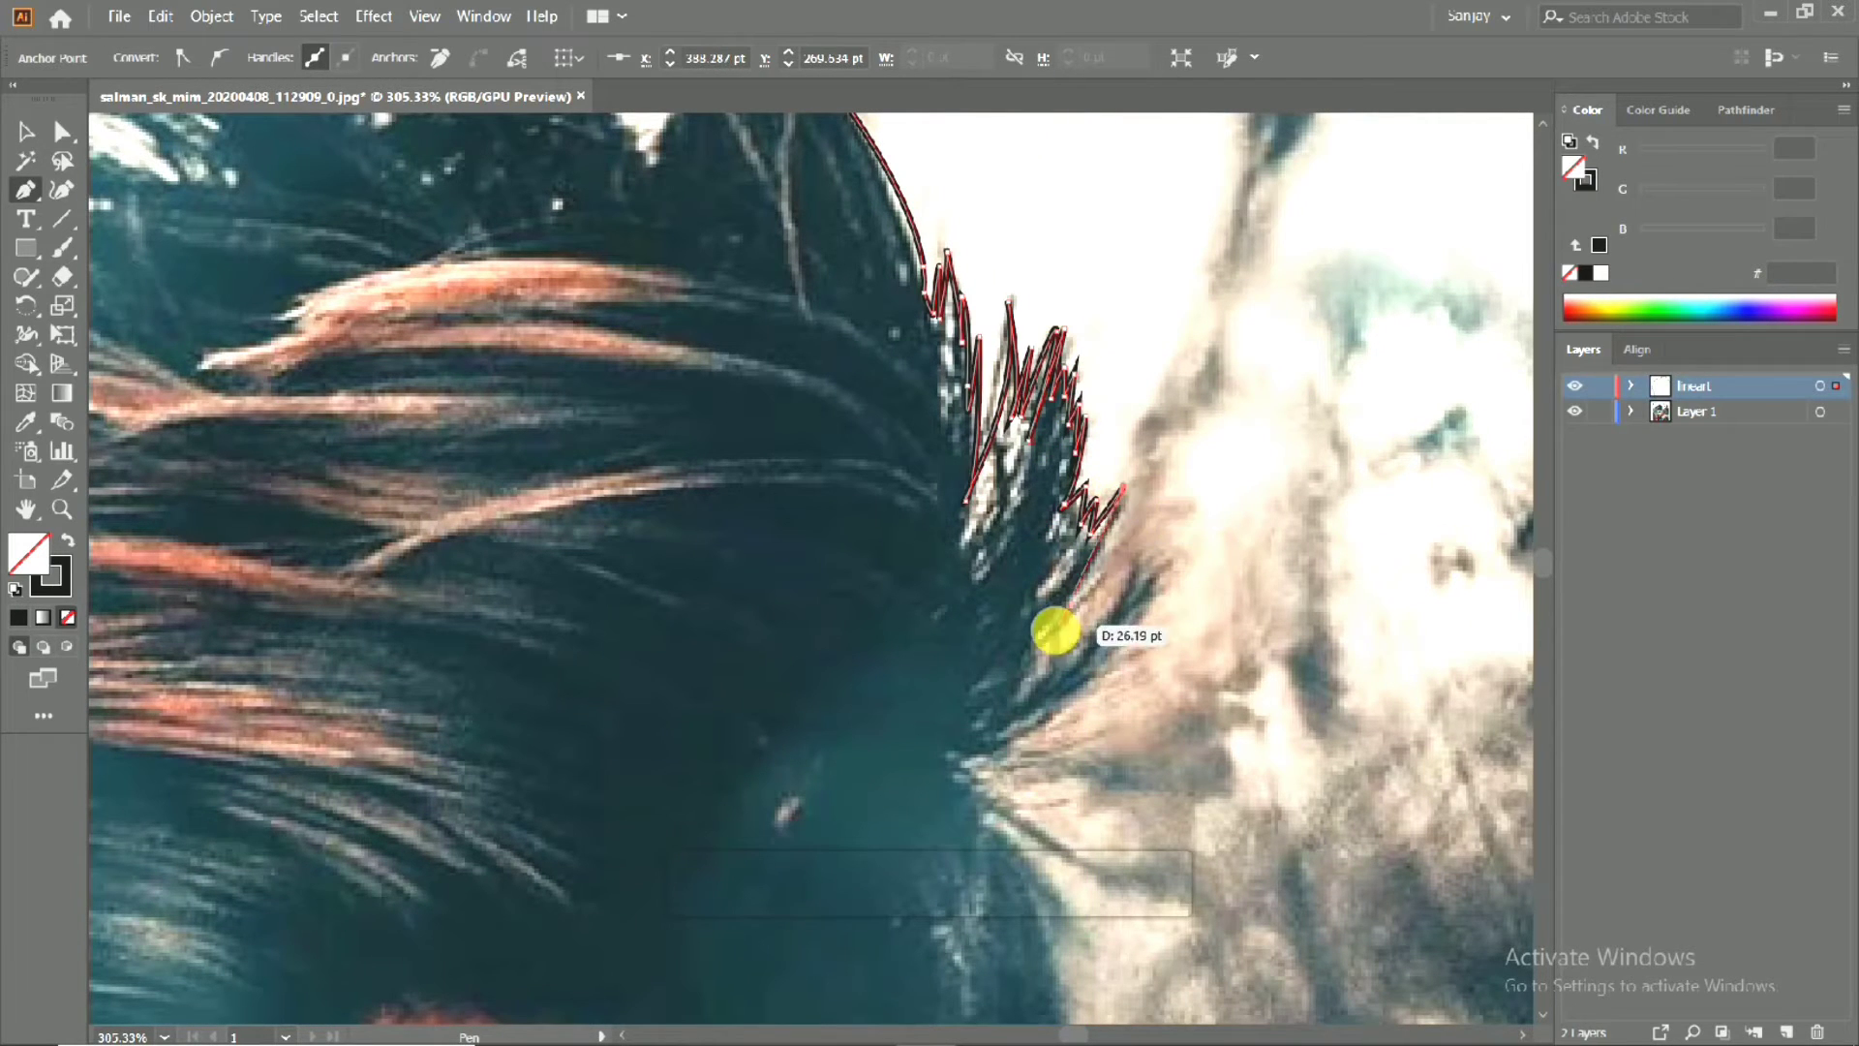
# Trace the dense cluster of short pointed strands on the side tuft, up to its outermost tip.
pyautogui.click(1107, 551)
pyautogui.click(1093, 586)
pyautogui.click(1120, 549)
pyautogui.click(1104, 587)
pyautogui.click(1133, 549)
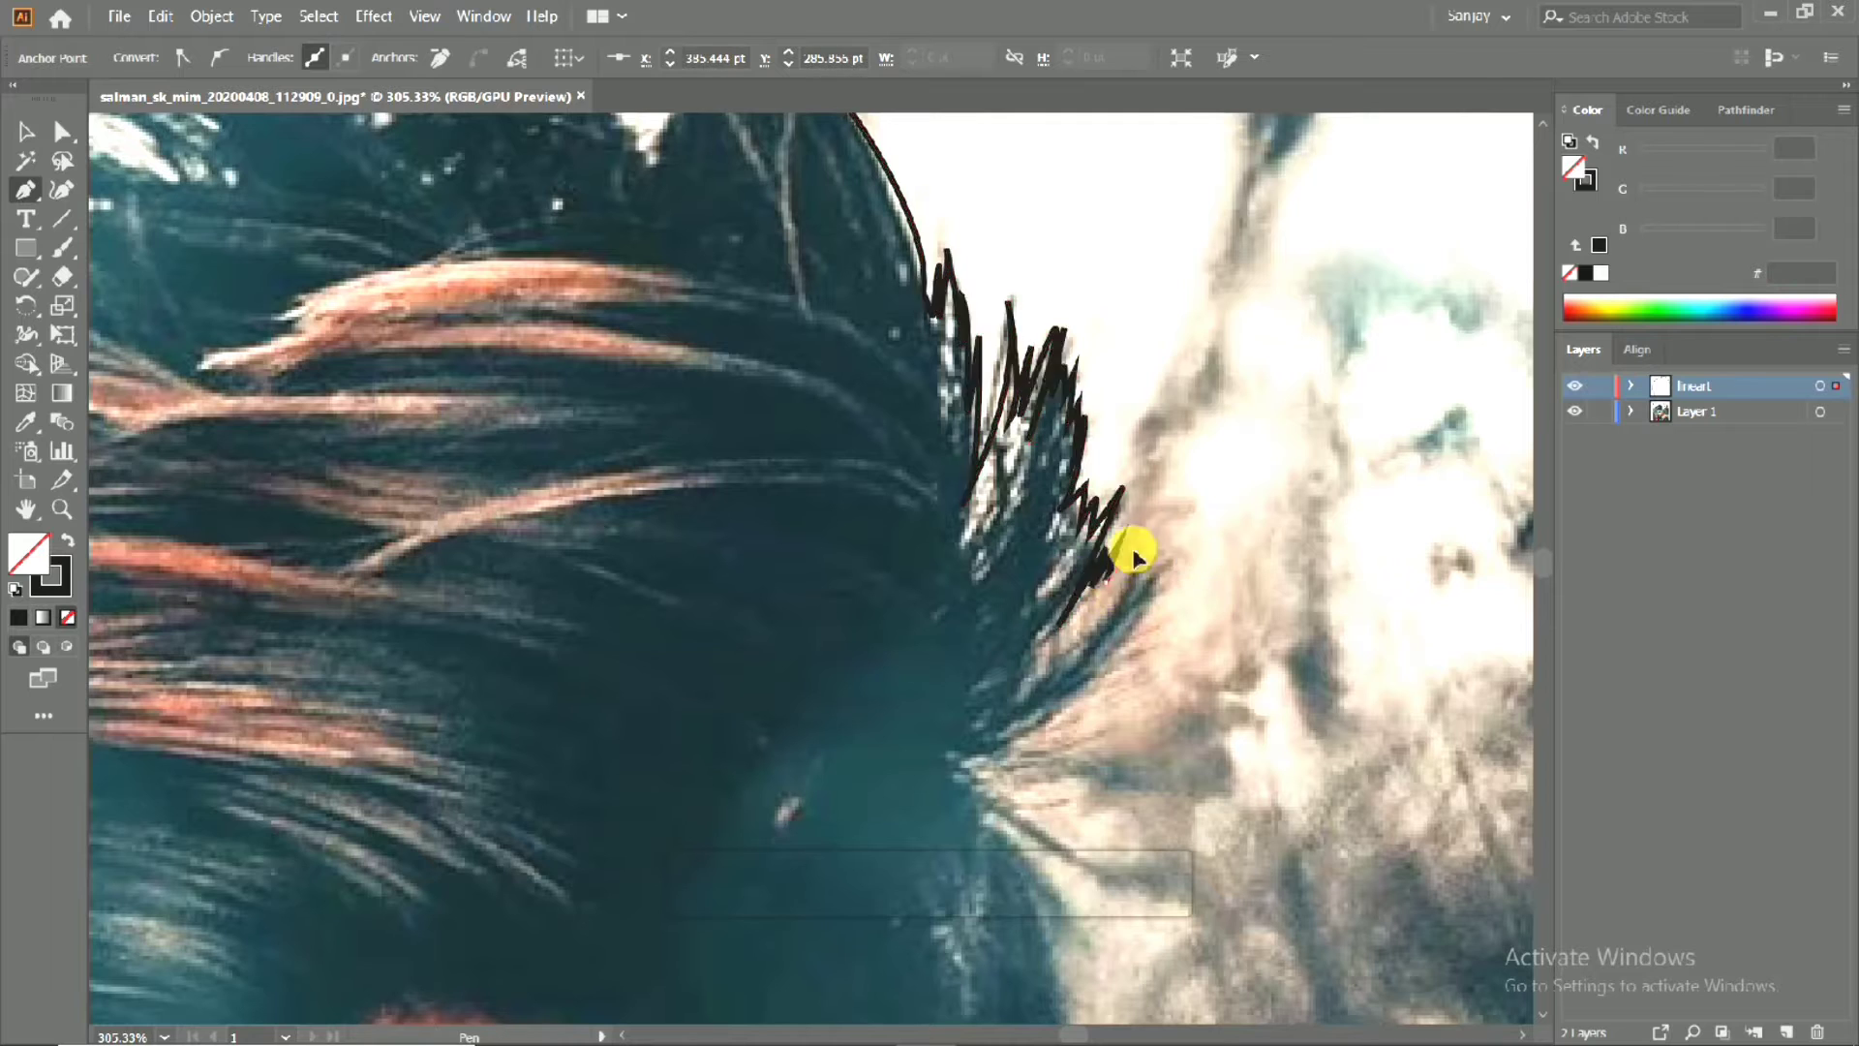
pyautogui.click(1118, 578)
pyautogui.click(1141, 555)
pyautogui.moveTo(1169, 558); pyautogui.dragTo(1175, 539)
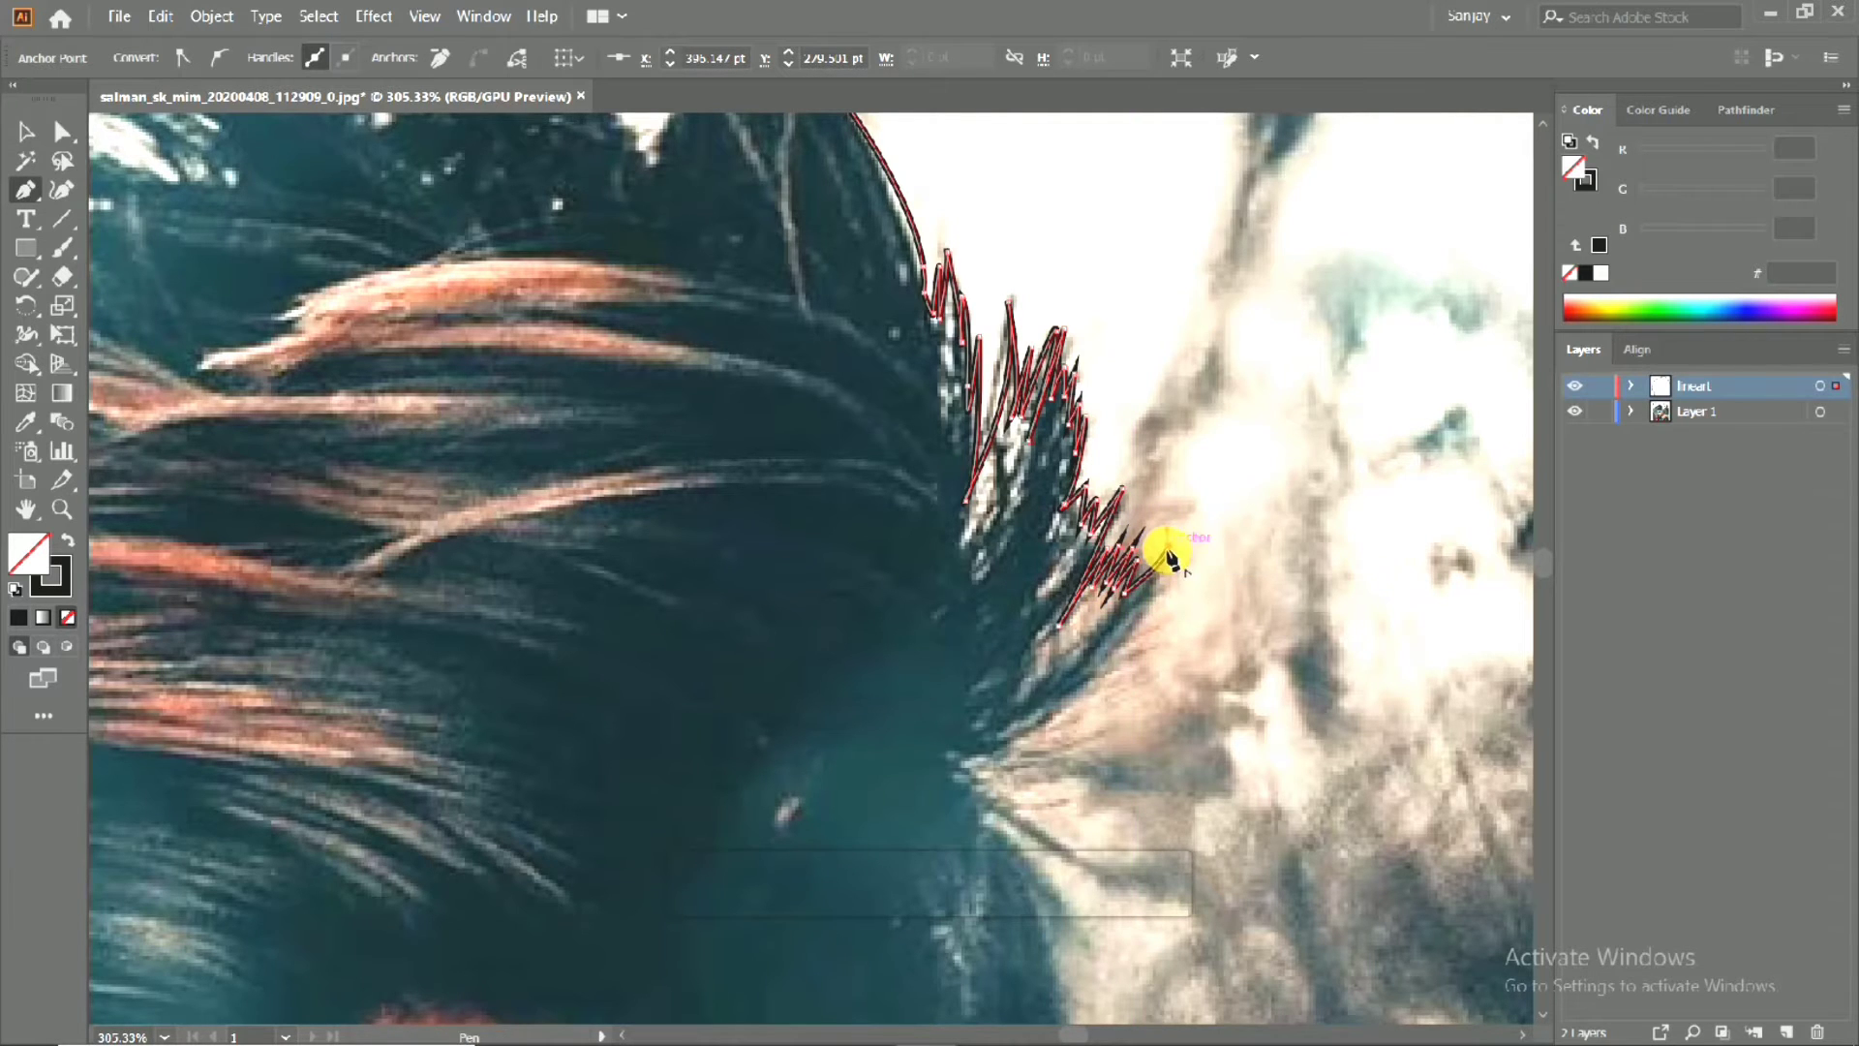
pyautogui.moveTo(1104, 686); pyautogui.dragTo(1152, 527)
pyautogui.click(1137, 514)
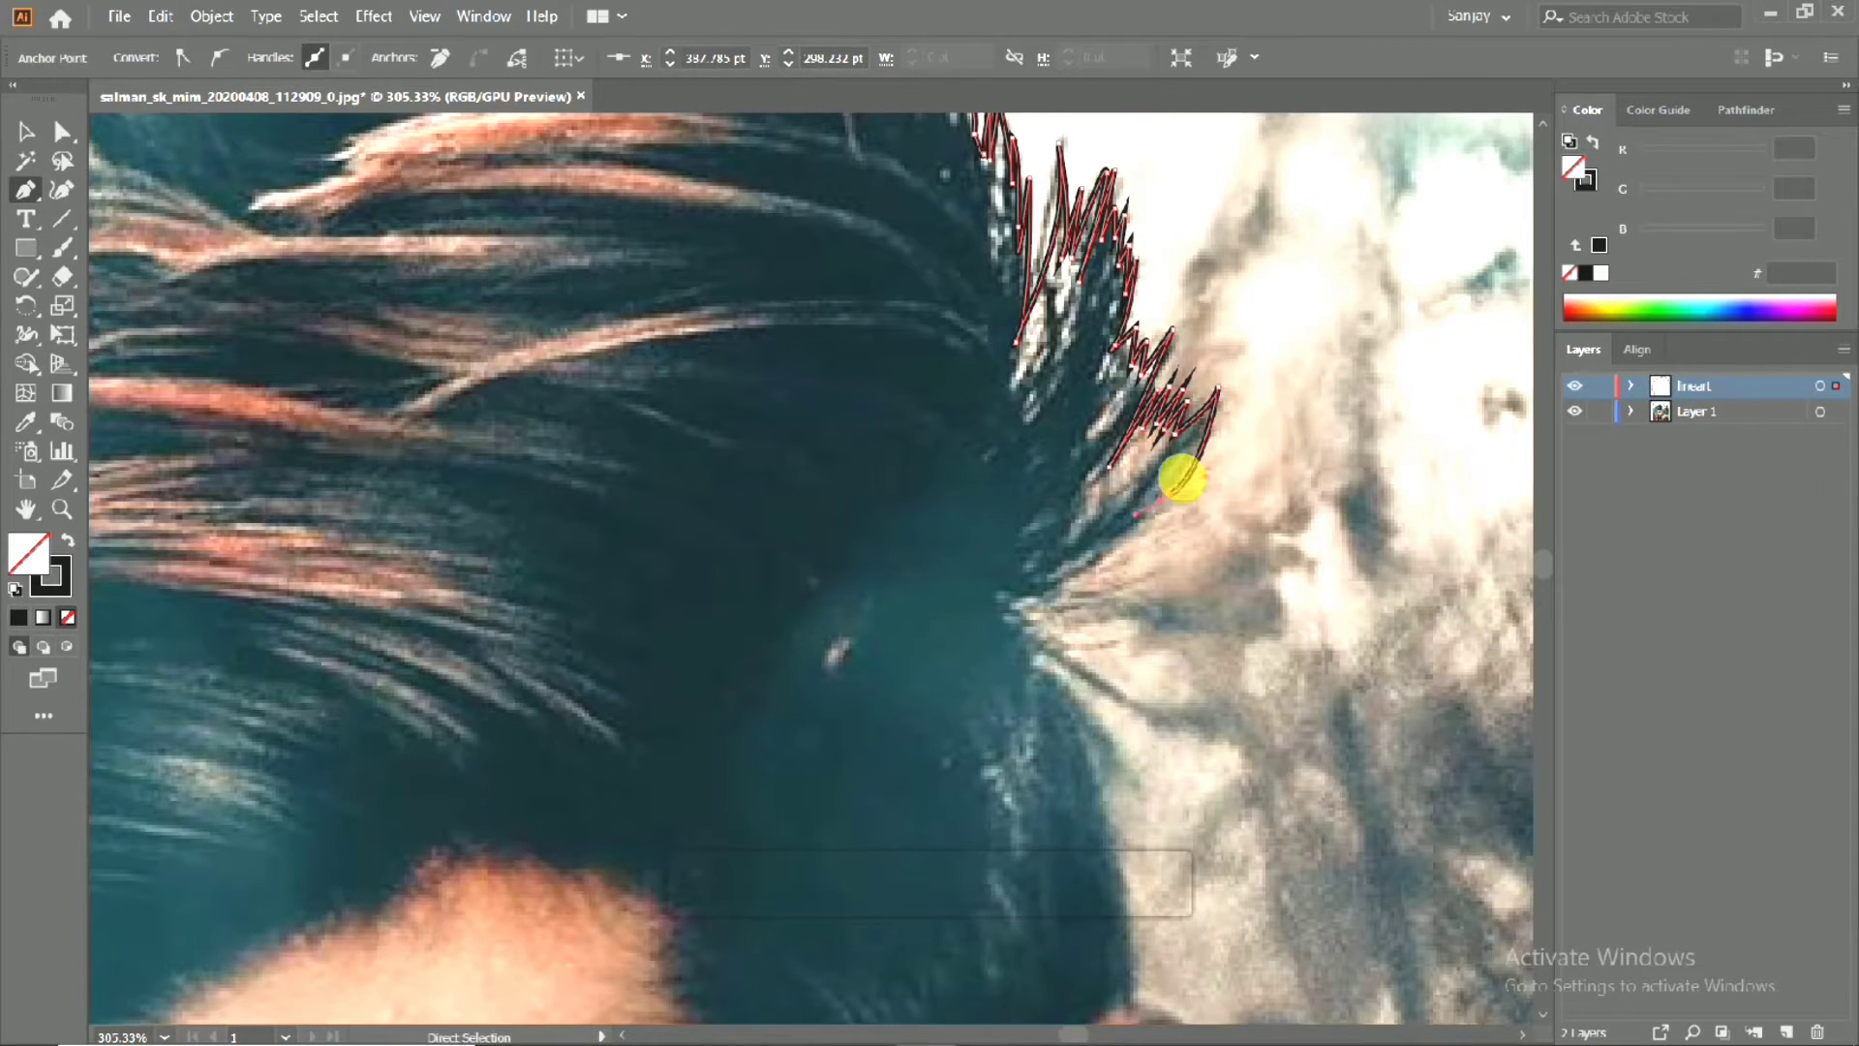
pyautogui.hotkey('ctrl', 'z')
pyautogui.moveTo(1187, 468); pyautogui.dragTo(1145, 539)
pyautogui.hotkey('ctrl', 'z')
pyautogui.hotkey('ctrl', 'z')
# Outline the lower spikes of the side tuft down toward the notch above the ear.
pyautogui.click(1197, 523)
pyautogui.click(1101, 585)
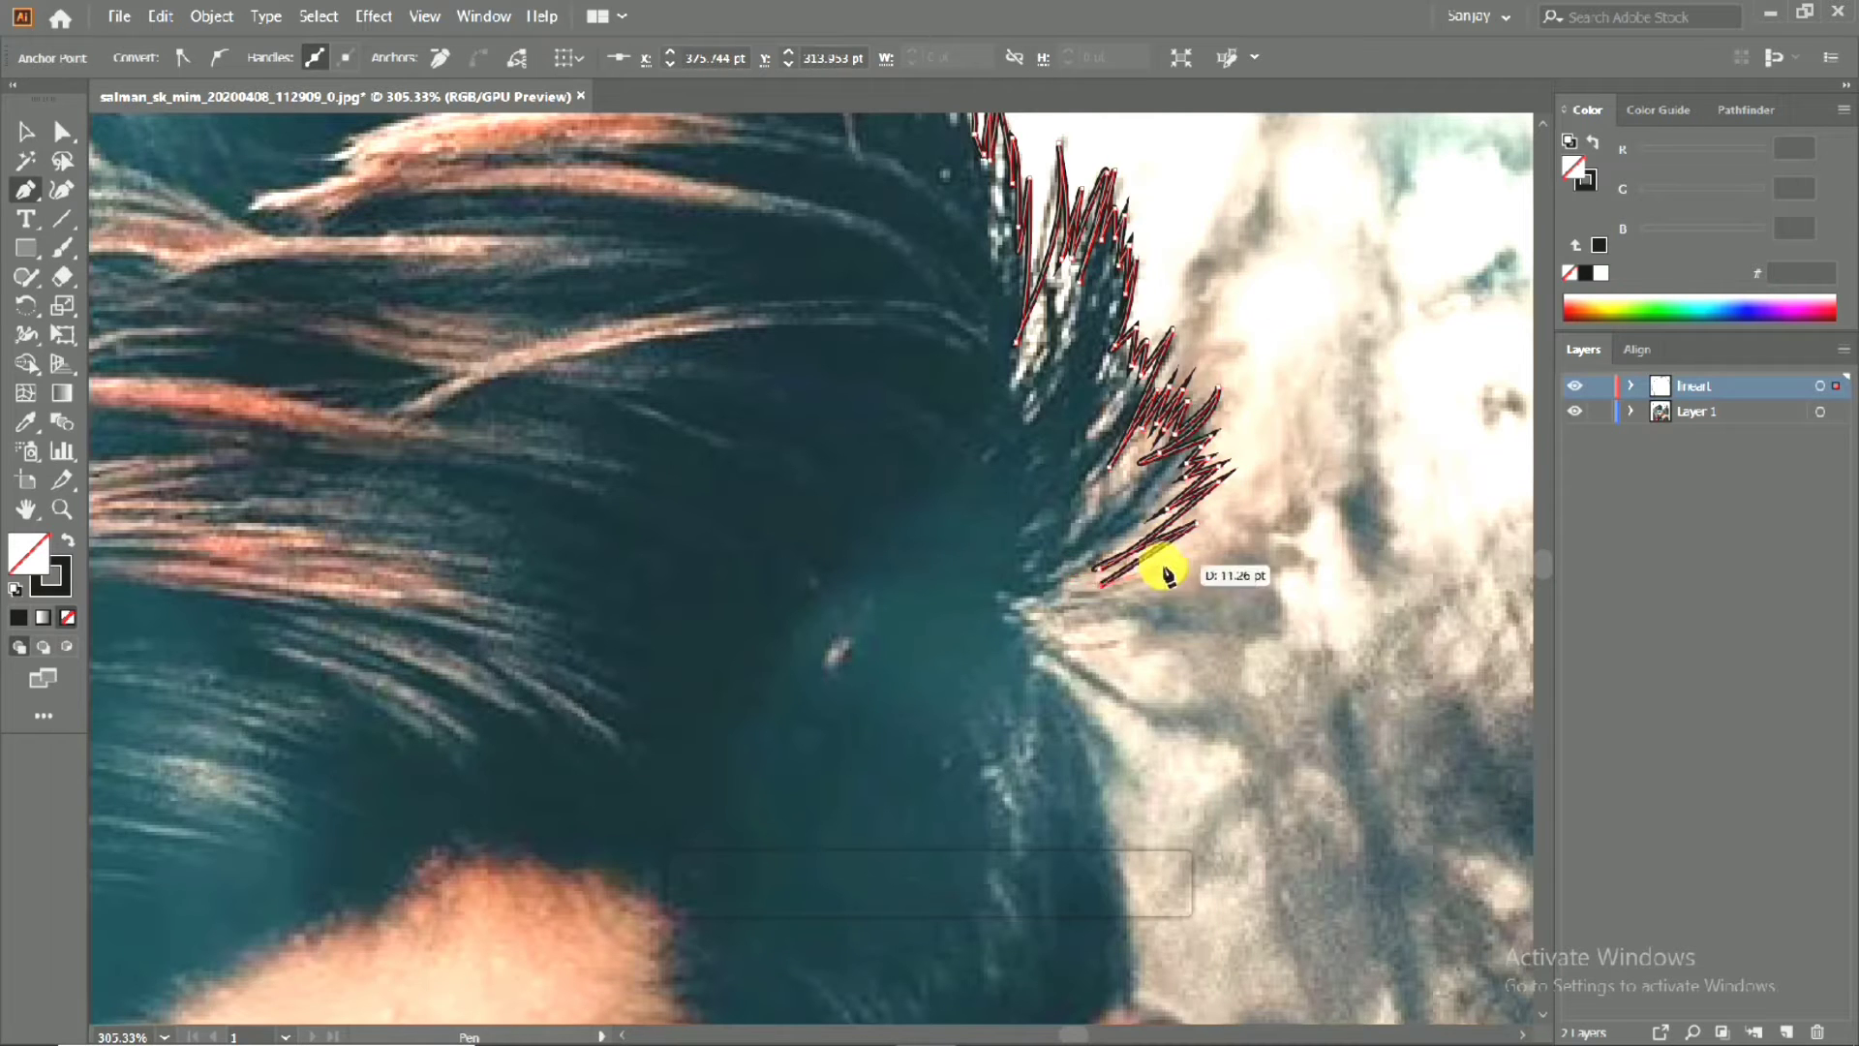
pyautogui.click(1163, 565)
pyautogui.click(1080, 603)
pyautogui.click(1158, 617)
# Trace the pointed wisps around the notch above the ear and return the path to the hair edge.
pyautogui.moveTo(1002, 608)
pyautogui.mouseDown()
pyautogui.moveTo(1133, 593)
pyautogui.moveTo(1017, 593)
pyautogui.mouseUp()
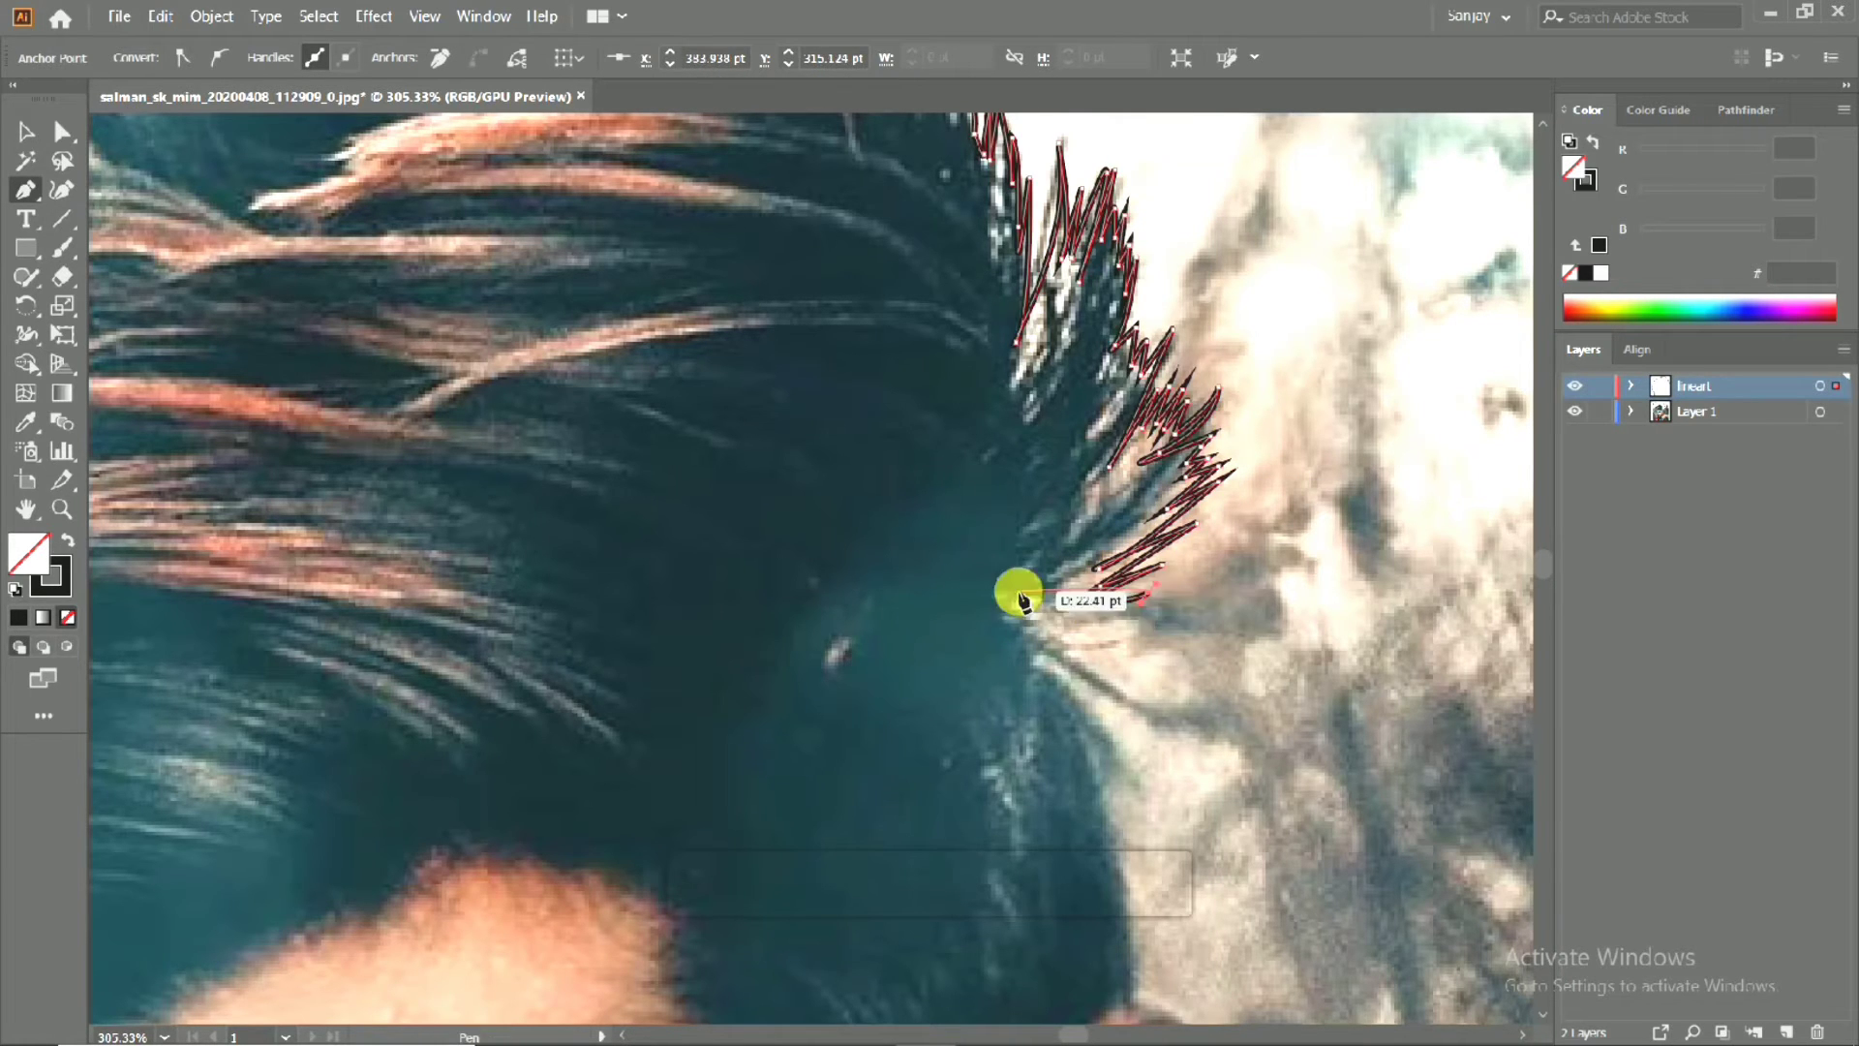
pyautogui.moveTo(1149, 603); pyautogui.dragTo(936, 468)
pyautogui.click(1123, 695)
pyautogui.click(1032, 643)
# Curve the outline down from the notch to the top of the ear and along its front edge to the sideburn.
pyautogui.moveTo(1005, 772); pyautogui.dragTo(1056, 565)
pyautogui.scroll(-3, 1026, 514)
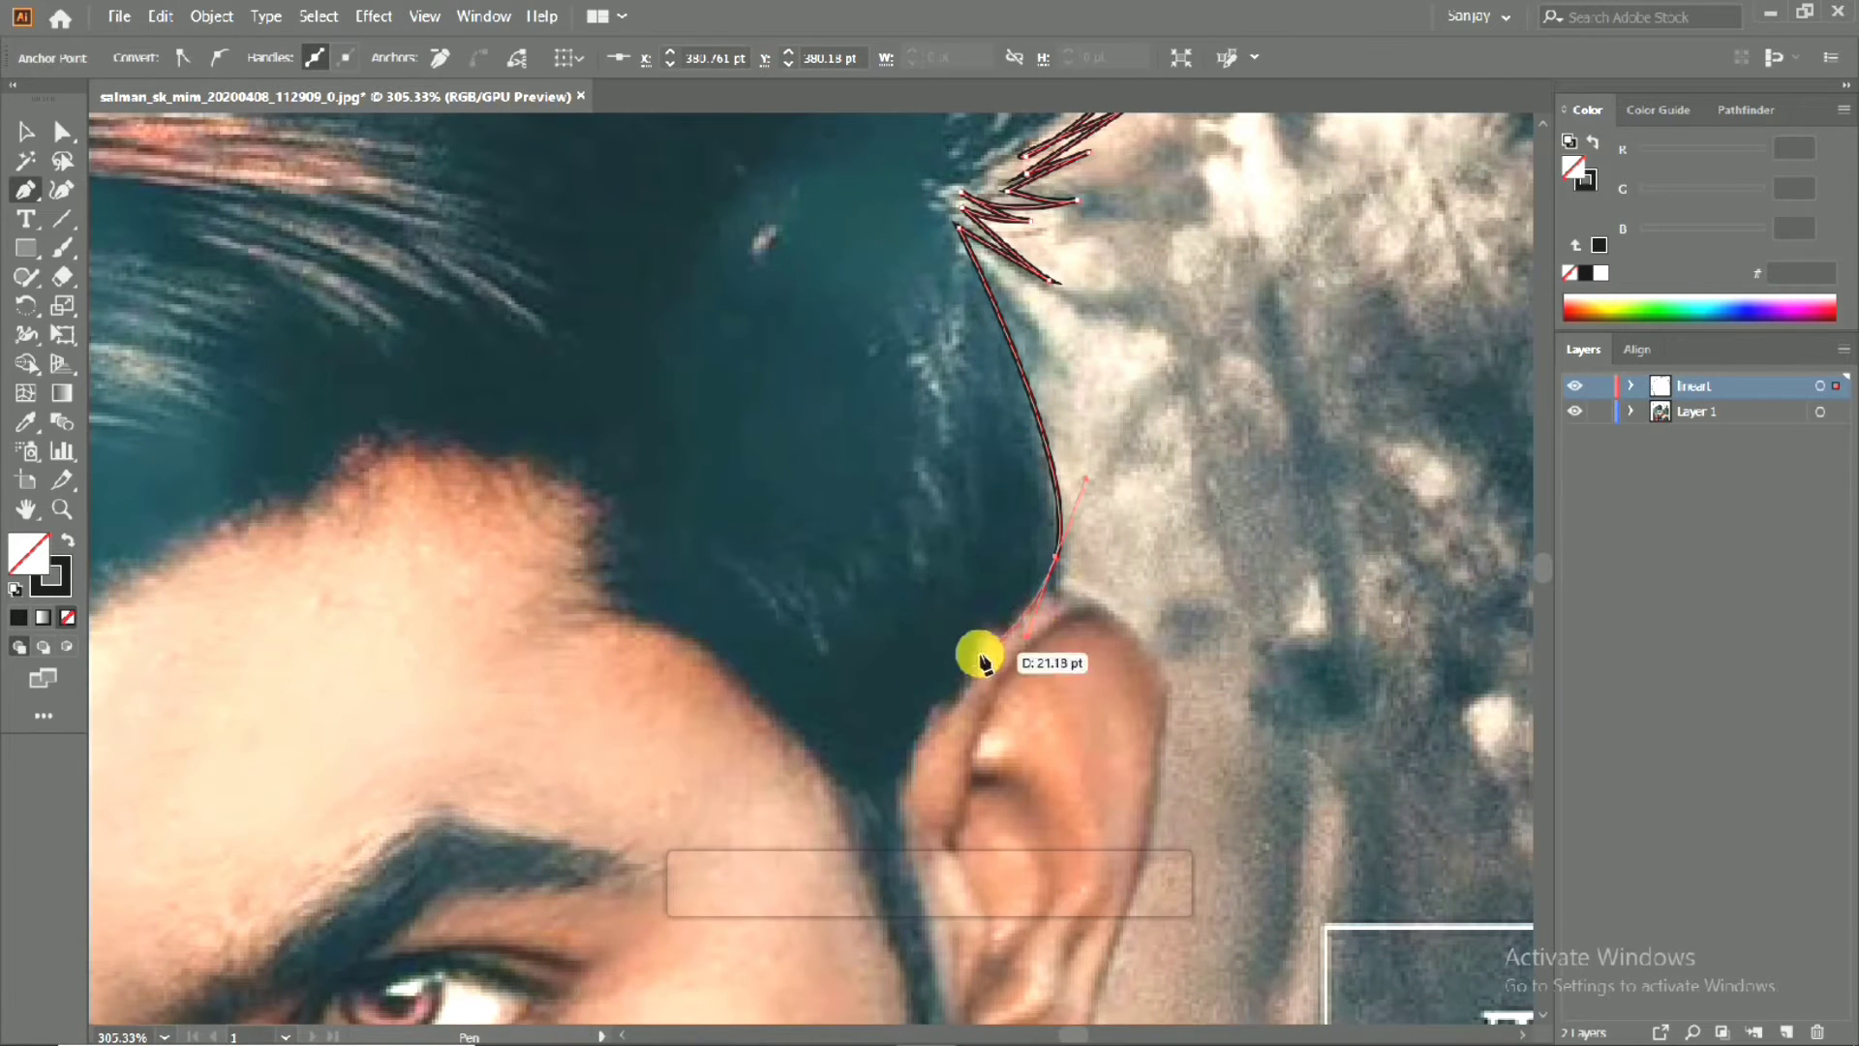
pyautogui.moveTo(977, 653); pyautogui.dragTo(929, 711)
pyautogui.moveTo(932, 709); pyautogui.dragTo(1080, 524)
pyautogui.moveTo(1051, 588); pyautogui.dragTo(1058, 608)
# Trace the sideburn down its ear-side edge and back up its cheek-side edge to the temple.
pyautogui.moveTo(1097, 804); pyautogui.dragTo(1100, 672)
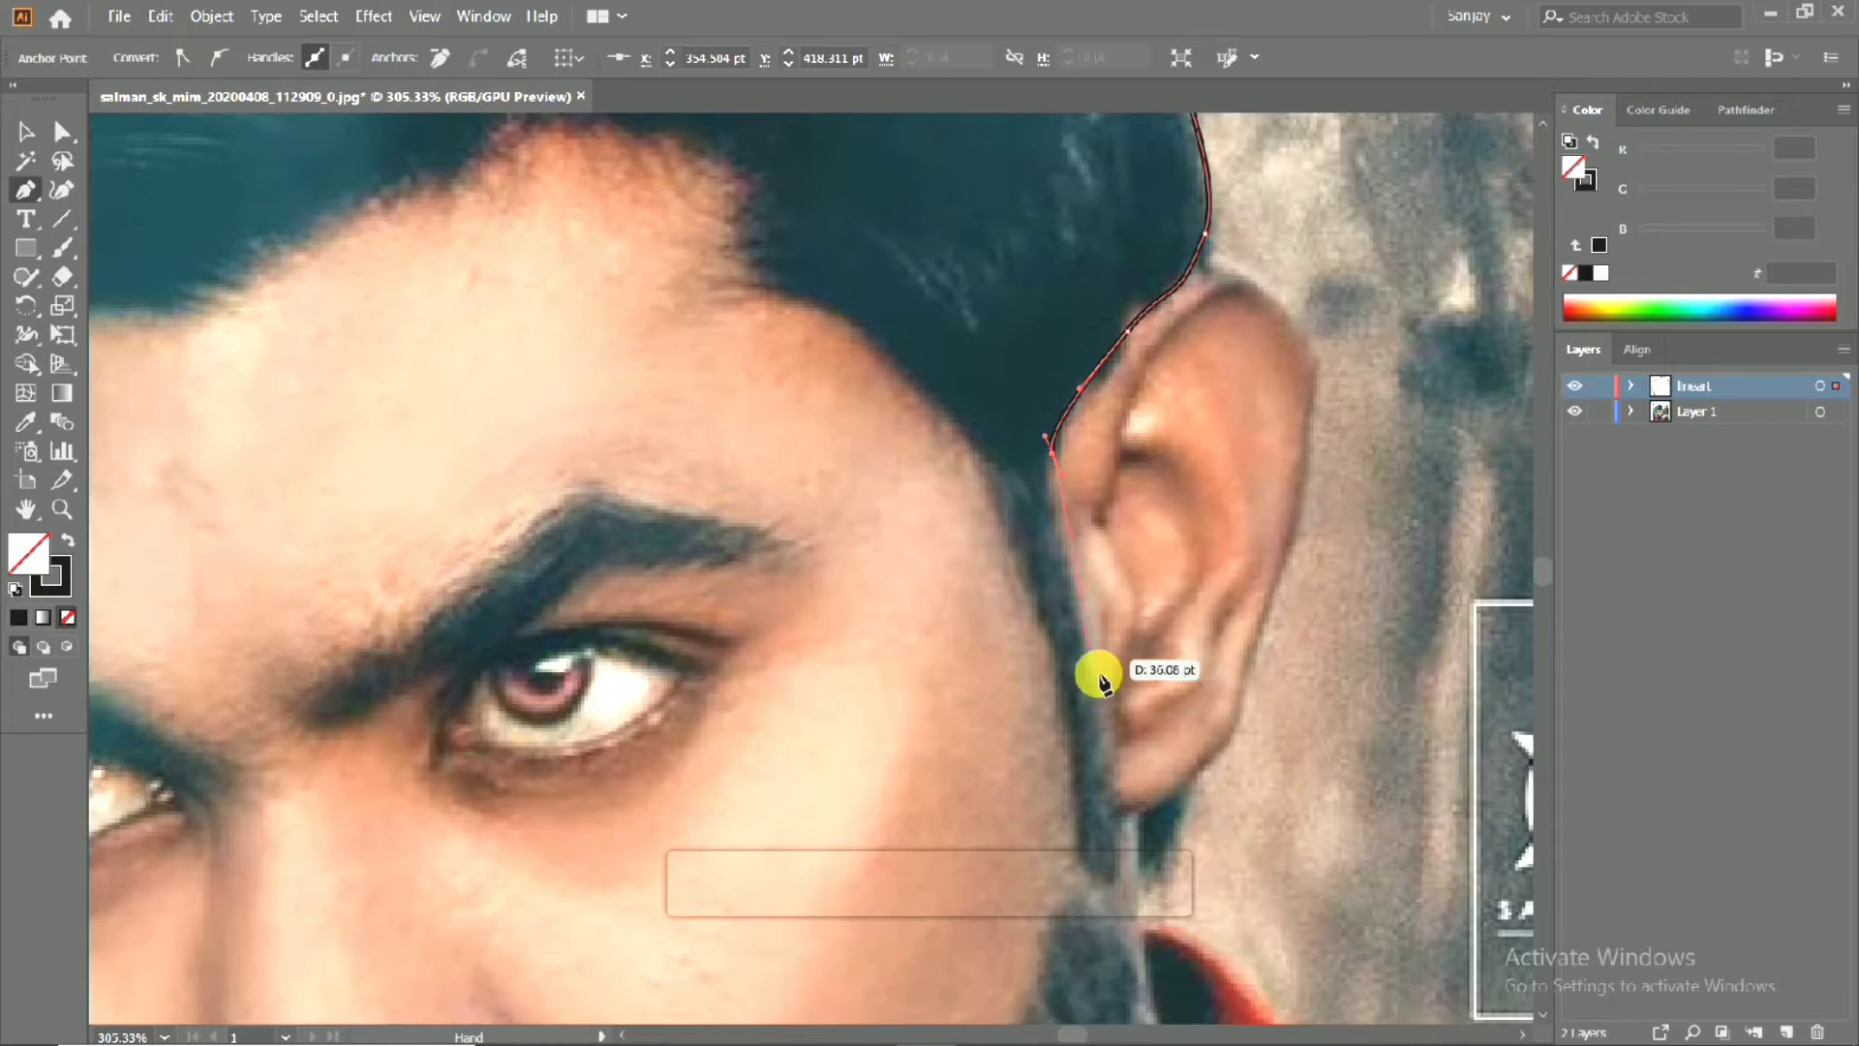
pyautogui.moveTo(1104, 750); pyautogui.dragTo(1035, 368)
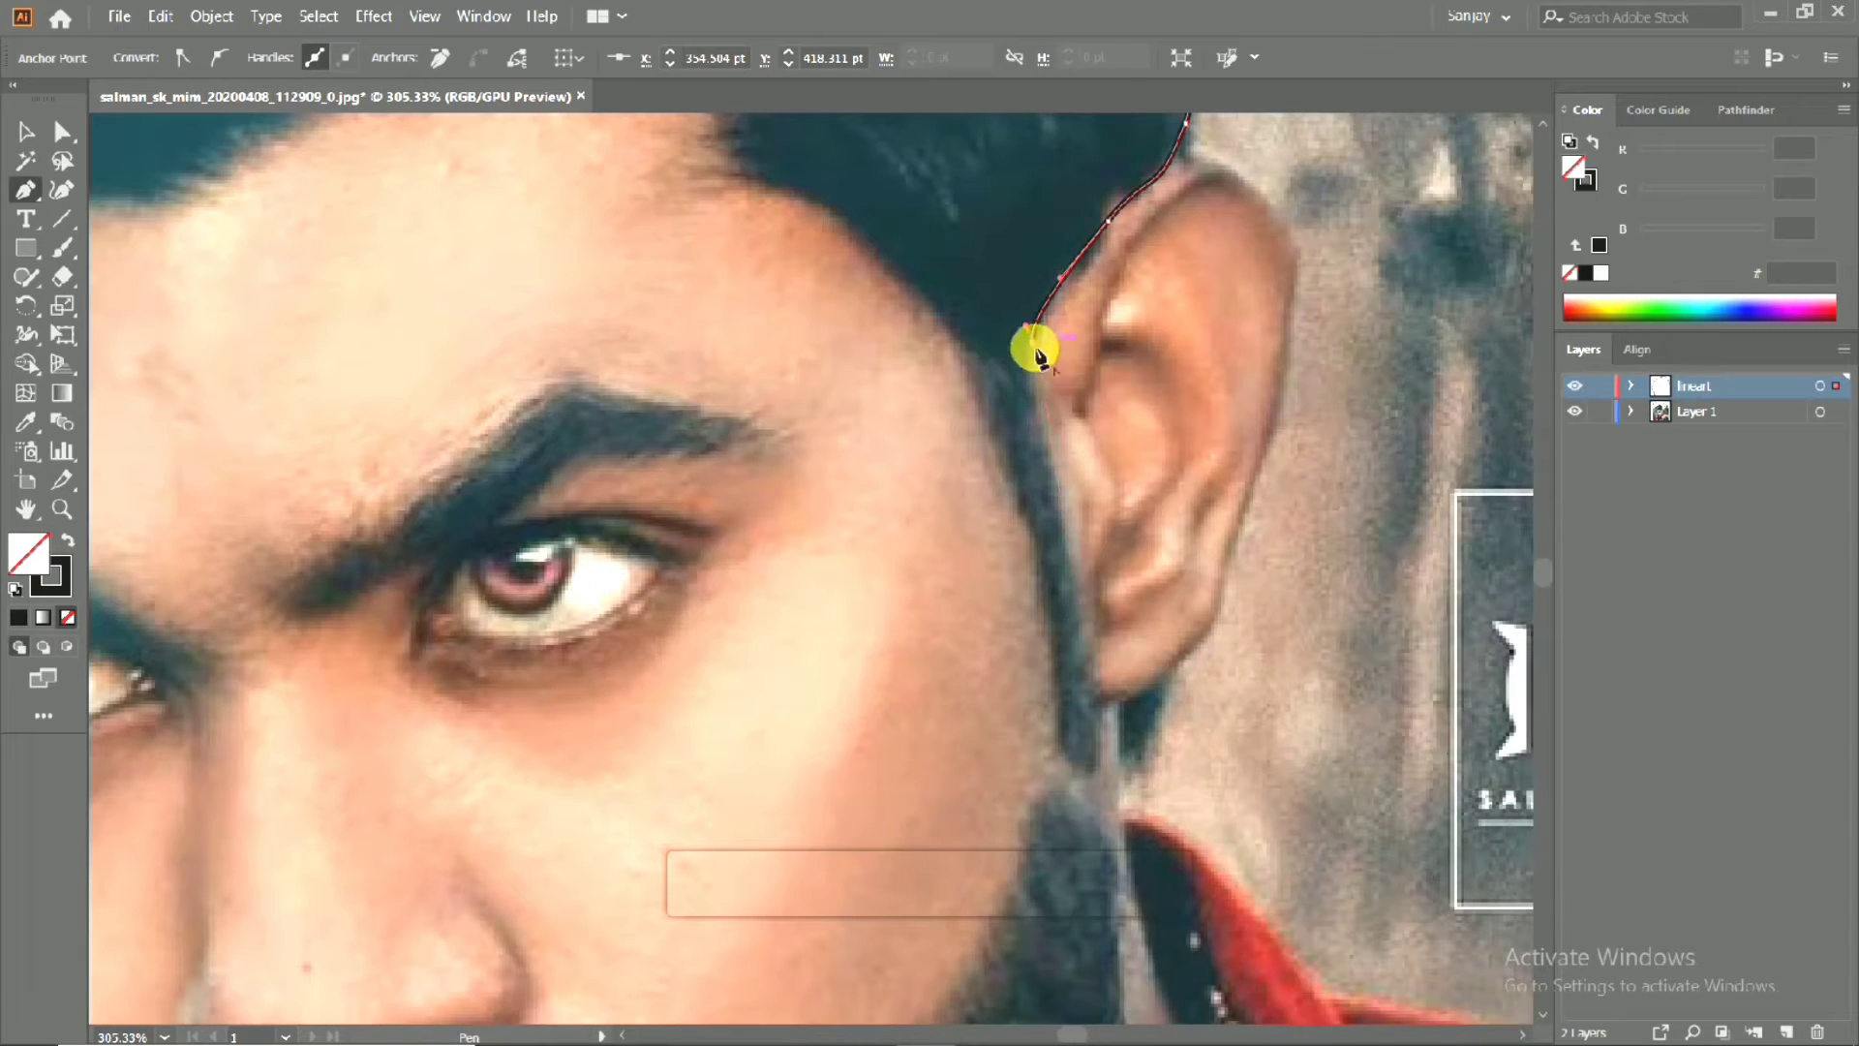
pyautogui.moveTo(1065, 522); pyautogui.dragTo(1039, 356)
pyautogui.moveTo(1112, 777); pyautogui.dragTo(1047, 732)
pyautogui.moveTo(974, 384); pyautogui.dragTo(972, 588)
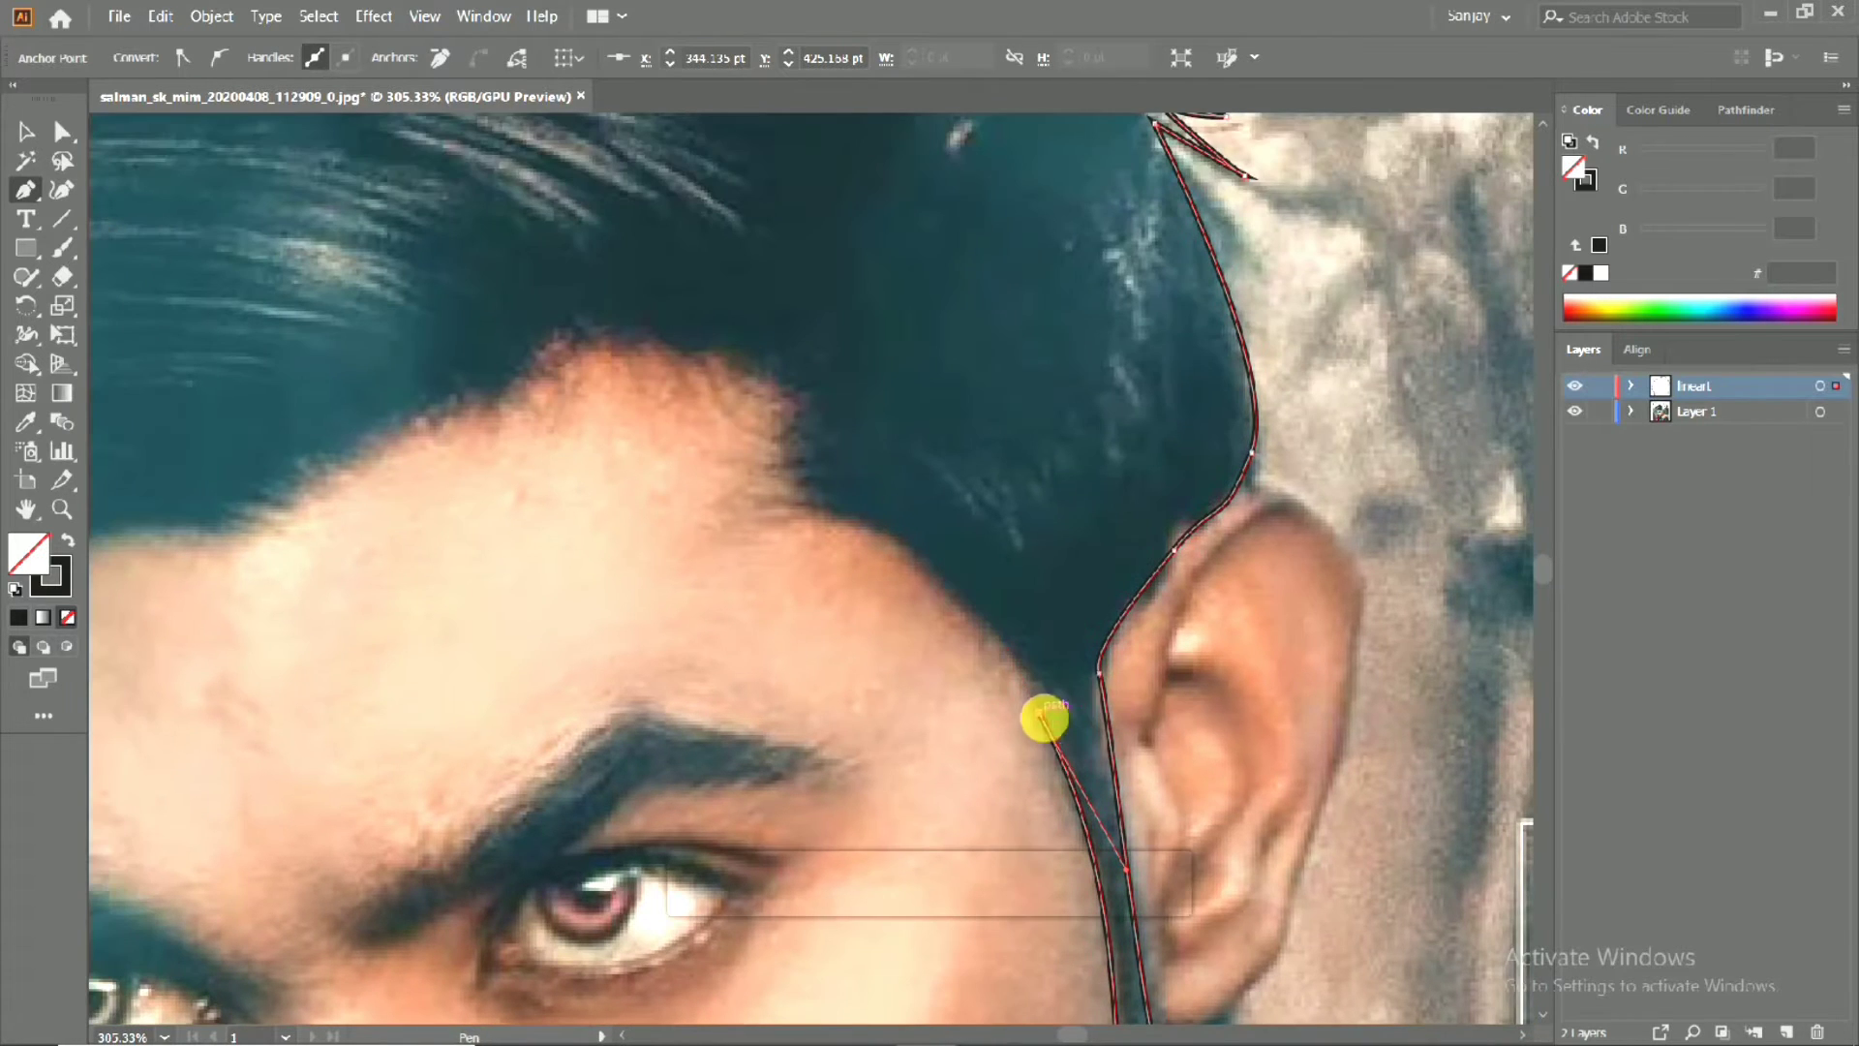
# Add a small jagged notch above the sideburn and curve the outline up along the temple hairline.
pyautogui.moveTo(1046, 714); pyautogui.dragTo(1058, 733)
pyautogui.click(1040, 692)
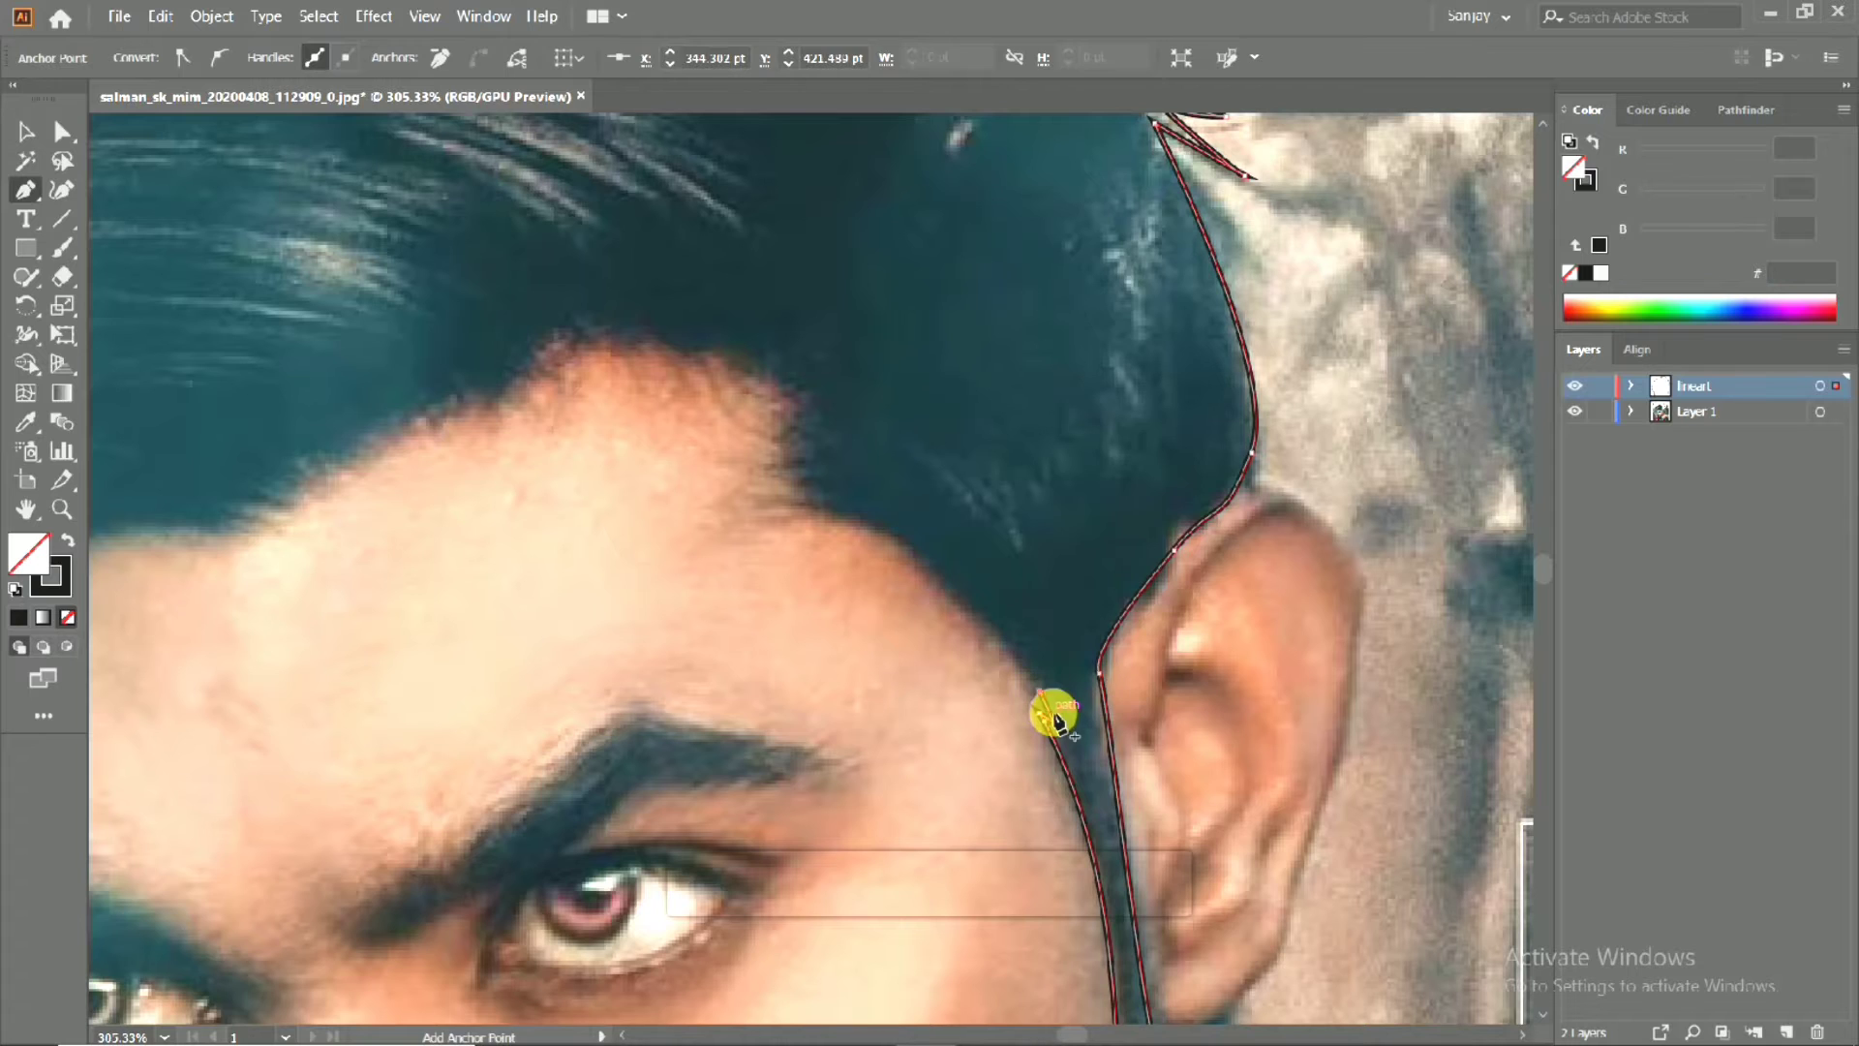
pyautogui.click(1056, 703)
pyautogui.moveTo(765, 514); pyautogui.dragTo(617, 560)
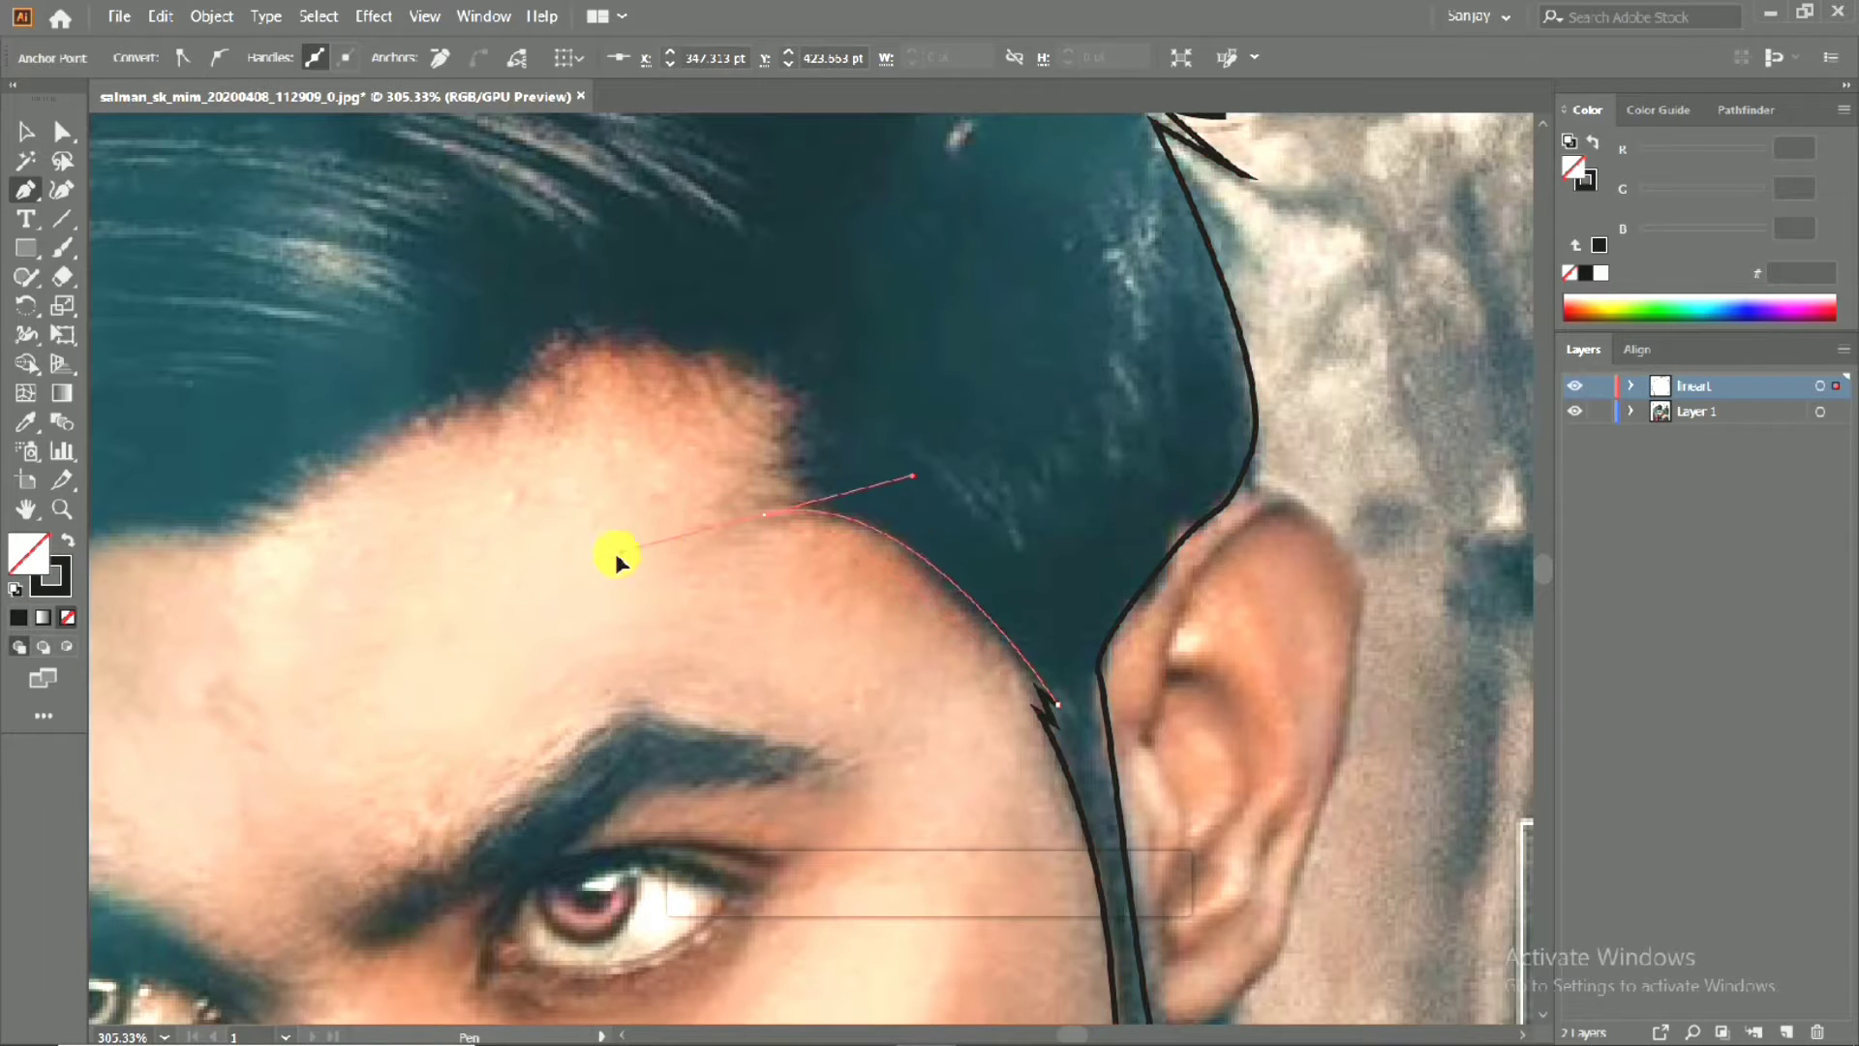
# Outline the thin wisps pointing onto the forehead at the inner end of the temple curve.
pyautogui.click(710, 522)
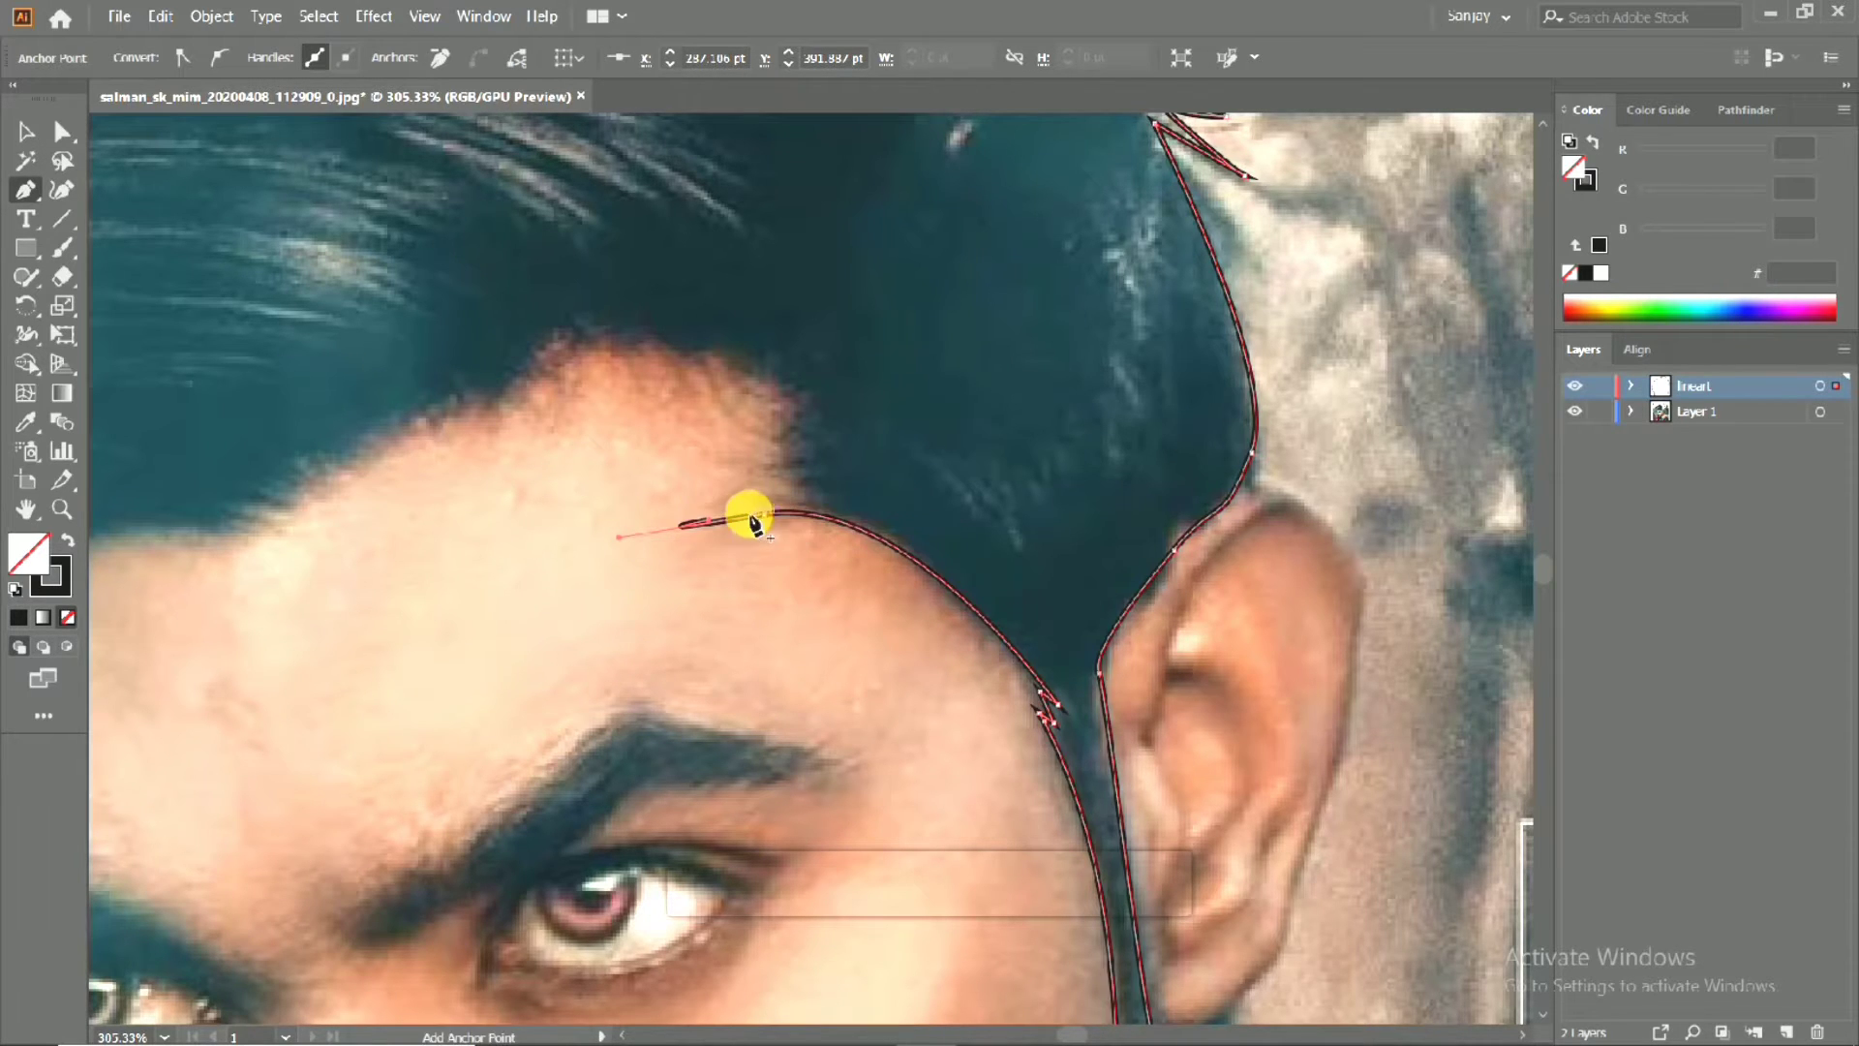
pyautogui.click(717, 518)
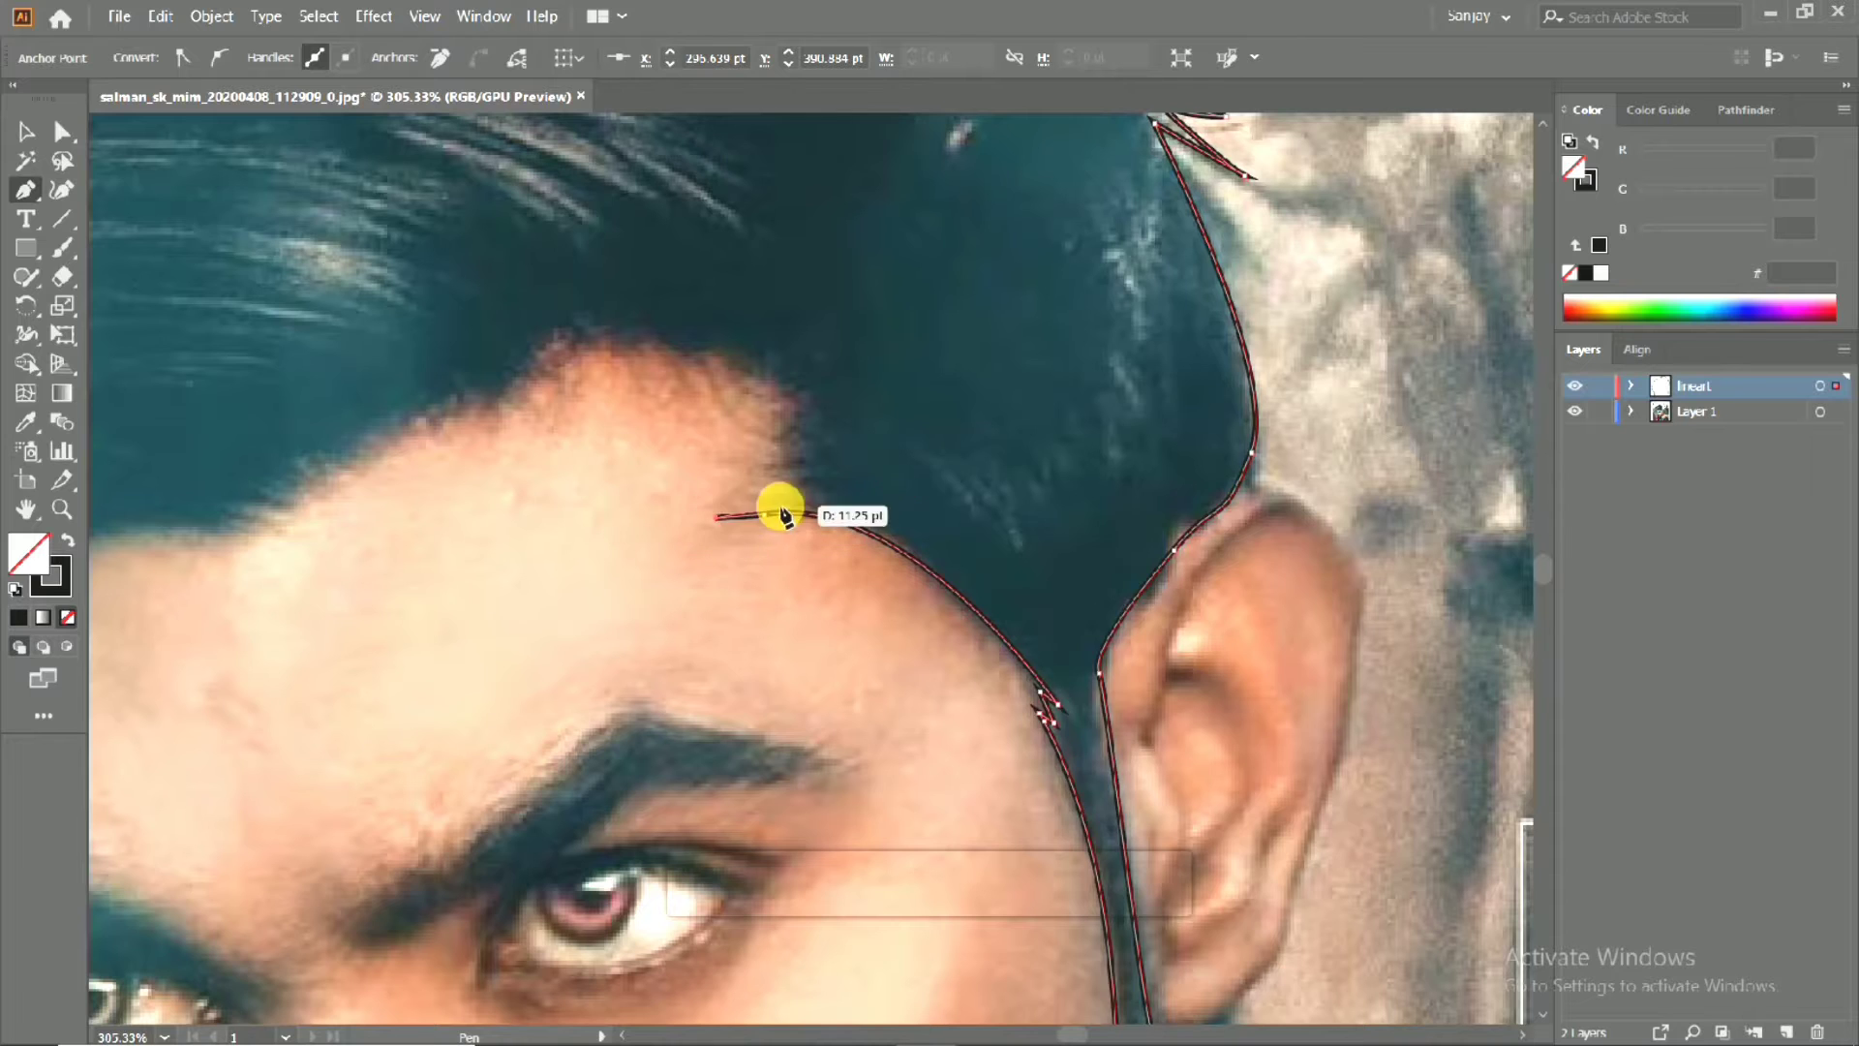
pyautogui.click(779, 506)
pyautogui.click(715, 510)
pyautogui.click(789, 495)
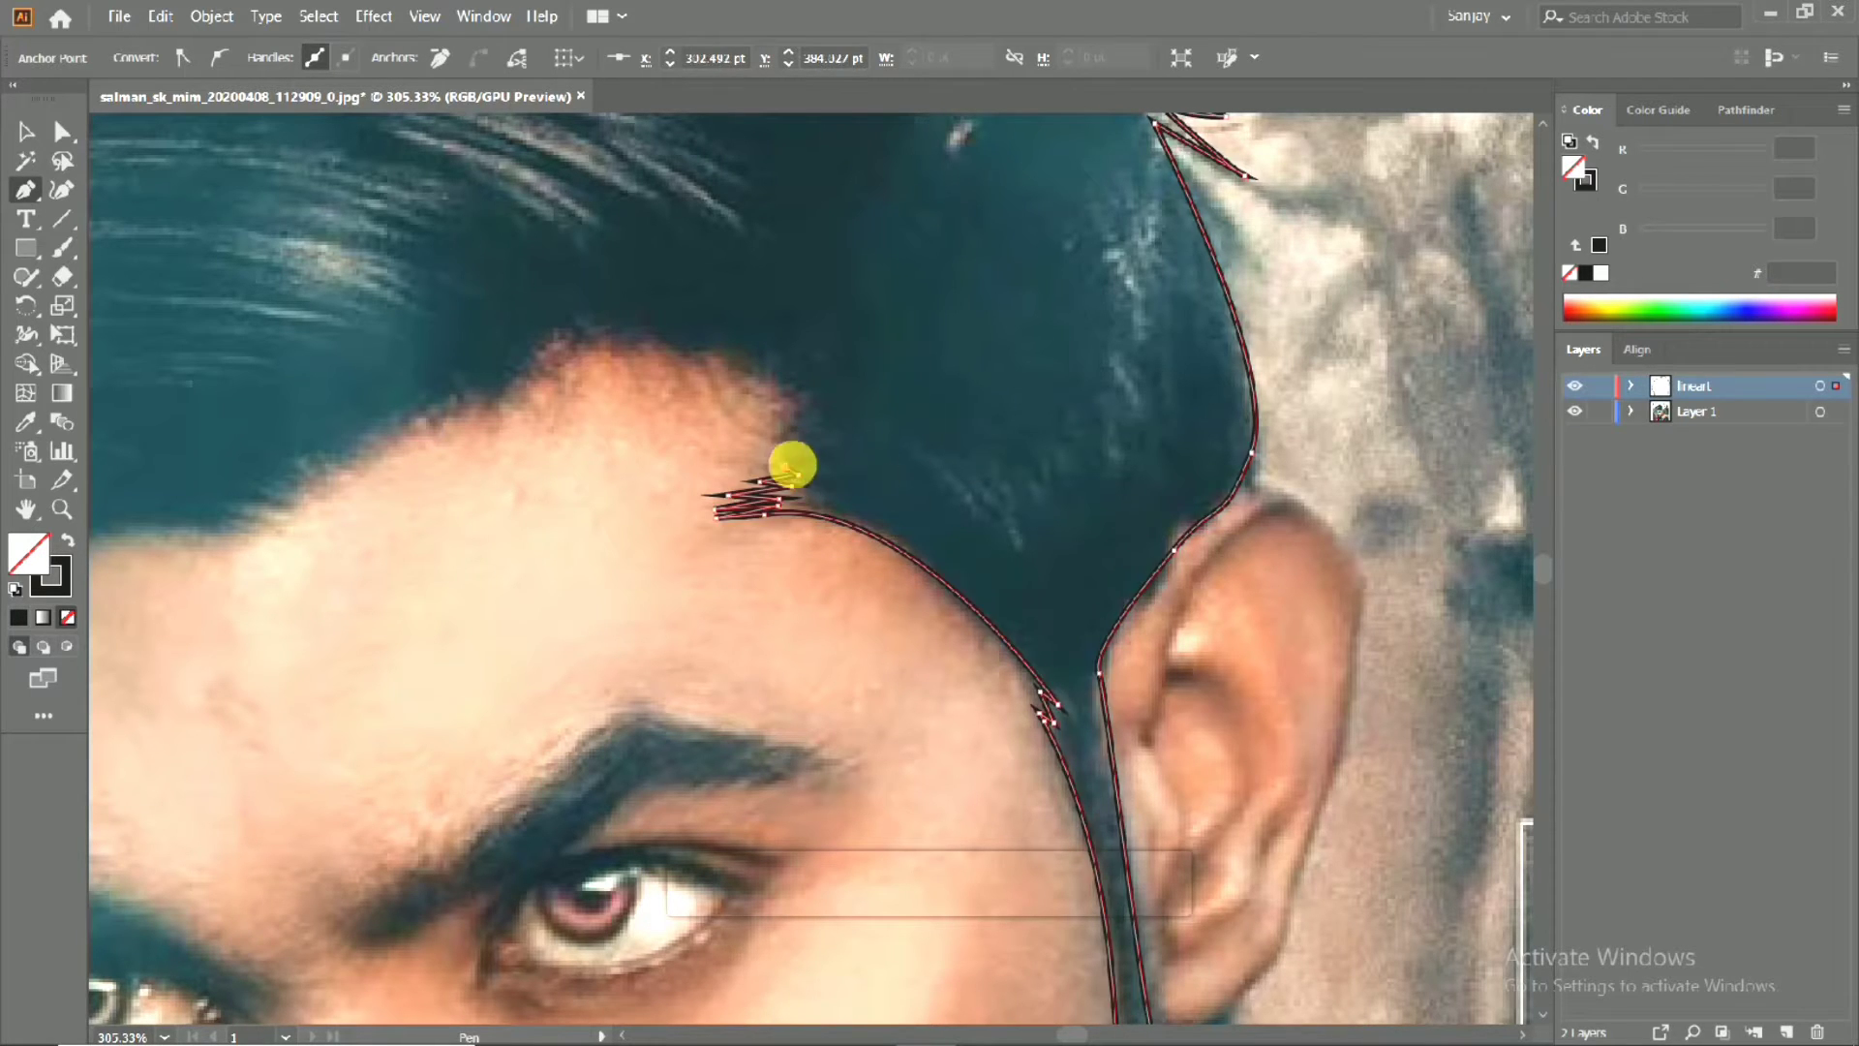
# Trace the short jagged hairs up the side of the receding hairline corner.
pyautogui.click(781, 450)
pyautogui.click(802, 447)
pyautogui.click(796, 439)
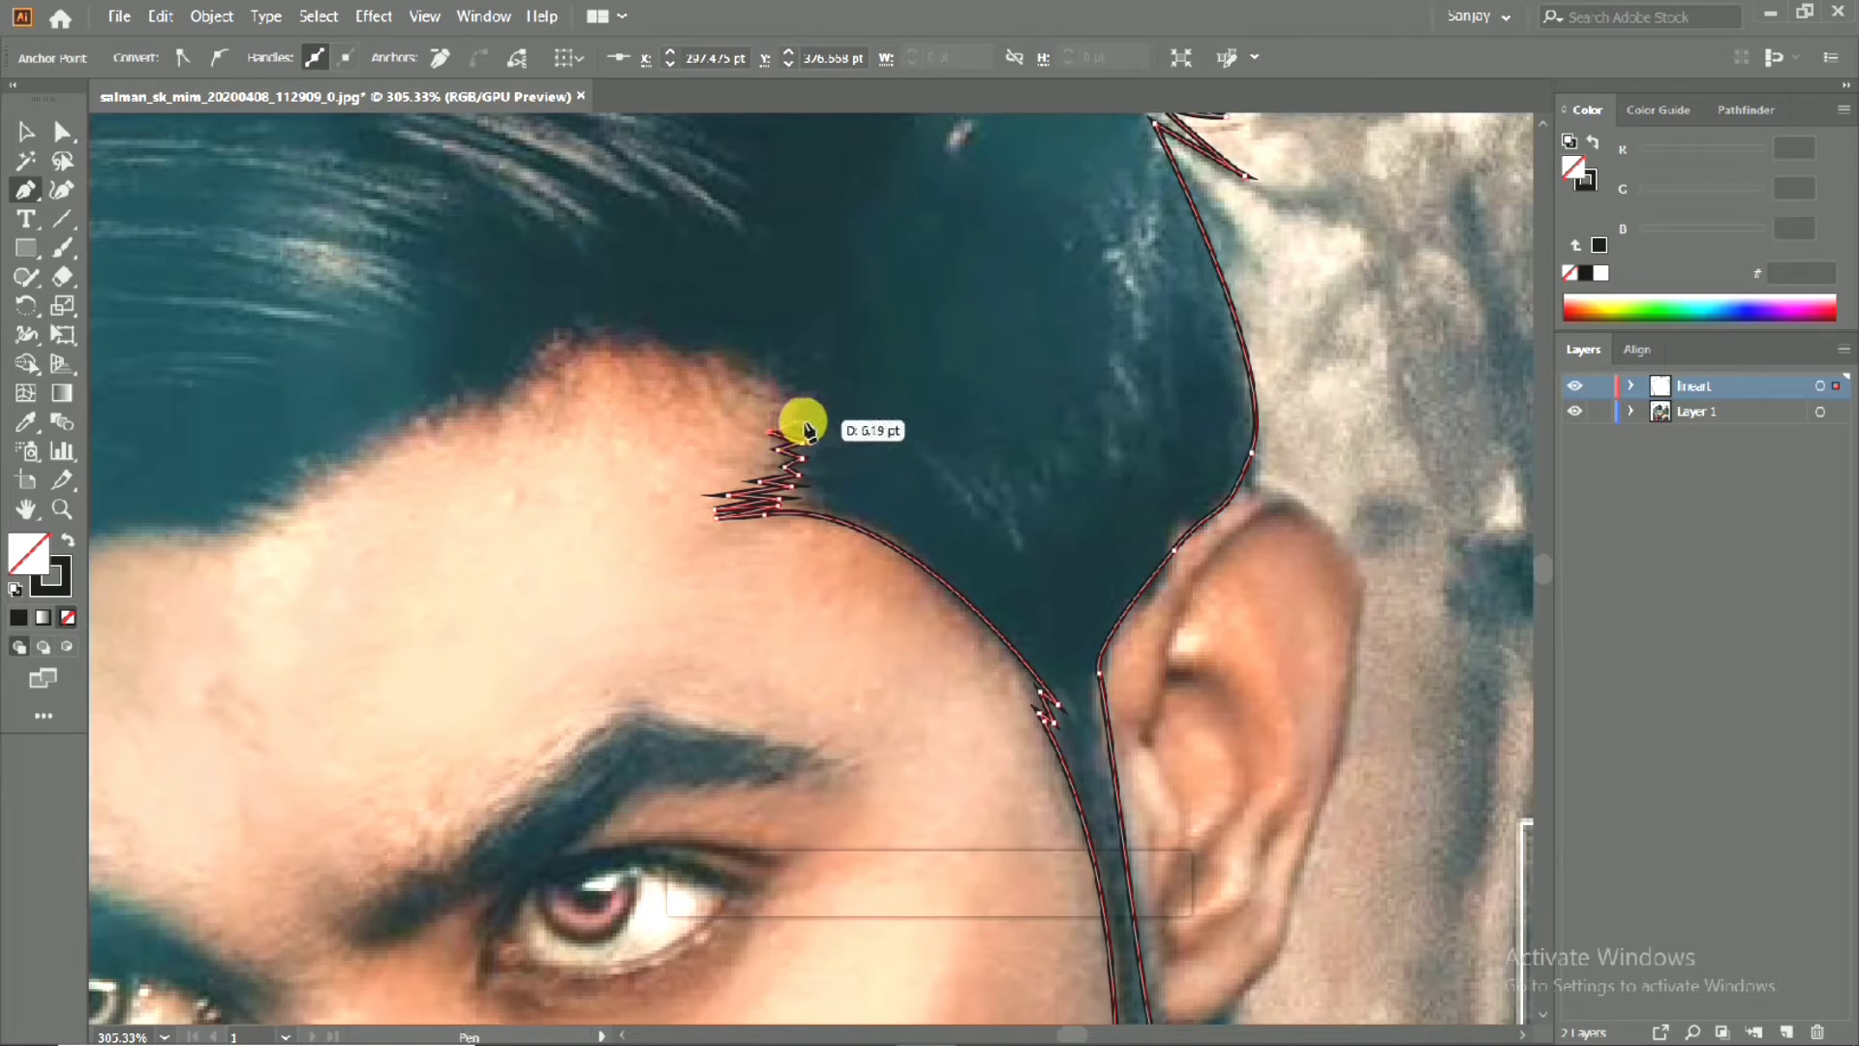
pyautogui.click(803, 390)
# Curve the outline over the top of the receding hairline corner and down onto the forehead hairline.
pyautogui.moveTo(577, 336); pyautogui.dragTo(531, 349)
pyautogui.moveTo(505, 411); pyautogui.dragTo(744, 379)
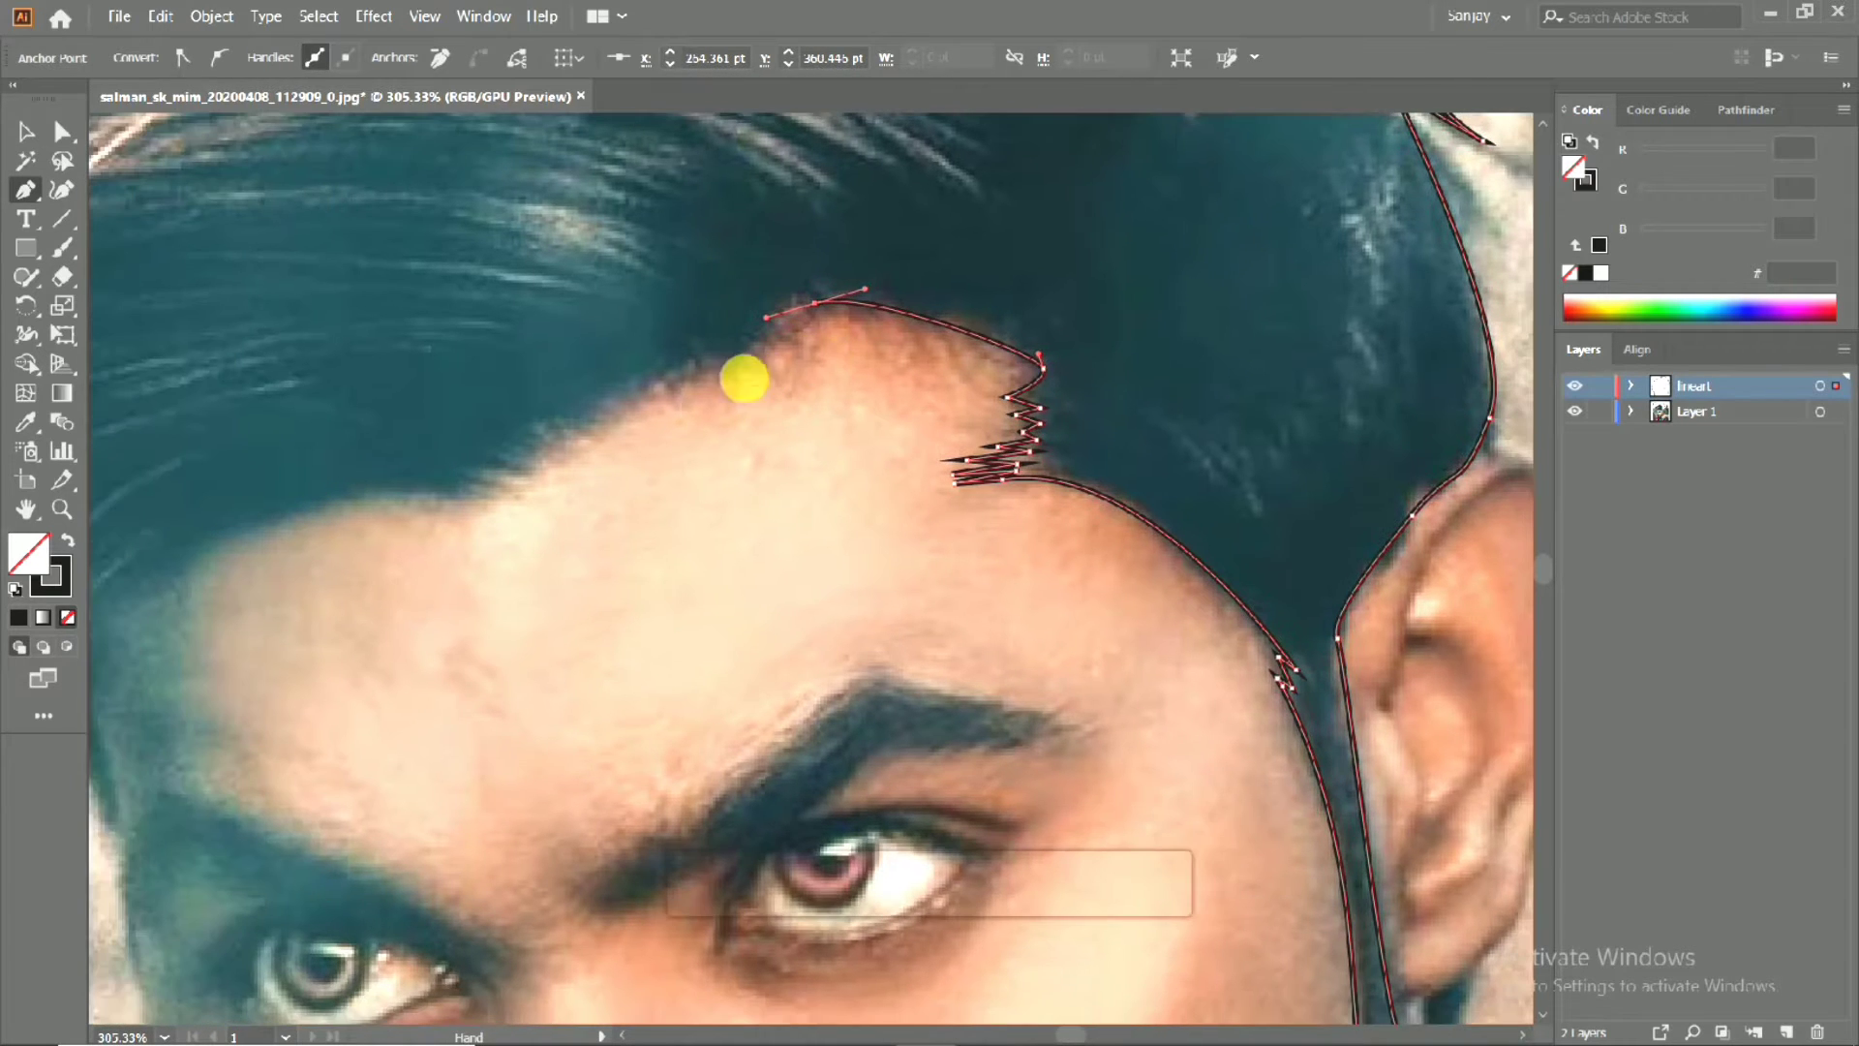
pyautogui.click(809, 309)
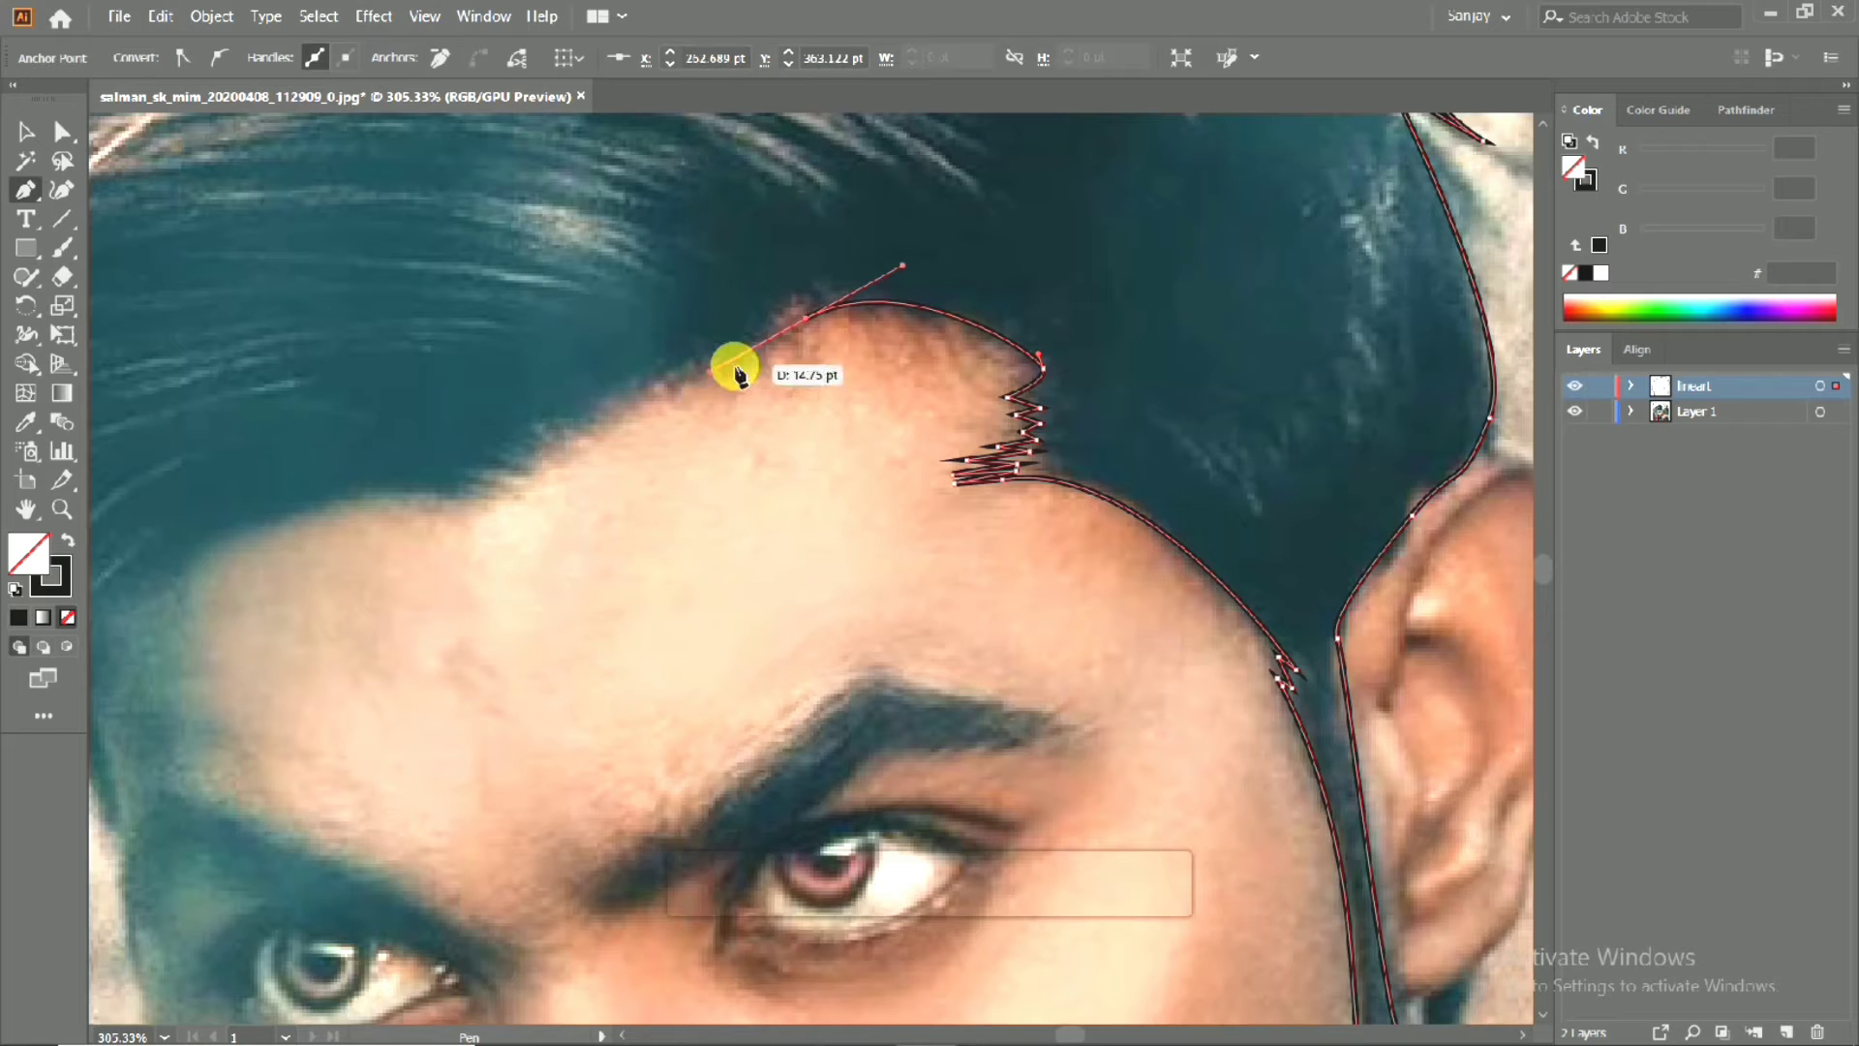
pyautogui.moveTo(694, 378); pyautogui.dragTo(737, 512)
pyautogui.click(804, 319)
# Continue along the forehead hairline and add a small group of pointed wisps.
pyautogui.click(706, 376)
pyautogui.click(863, 424)
pyautogui.click(871, 432)
pyautogui.click(838, 431)
pyautogui.click(862, 438)
# Extend the forehead hairline down to the next cluster of wisps and trace its first pointed tips.
pyautogui.moveTo(729, 508)
pyautogui.mouseDown()
pyautogui.moveTo(778, 489)
pyautogui.moveTo(721, 518)
pyautogui.moveTo(763, 509)
pyautogui.mouseUp()
pyautogui.click(684, 508)
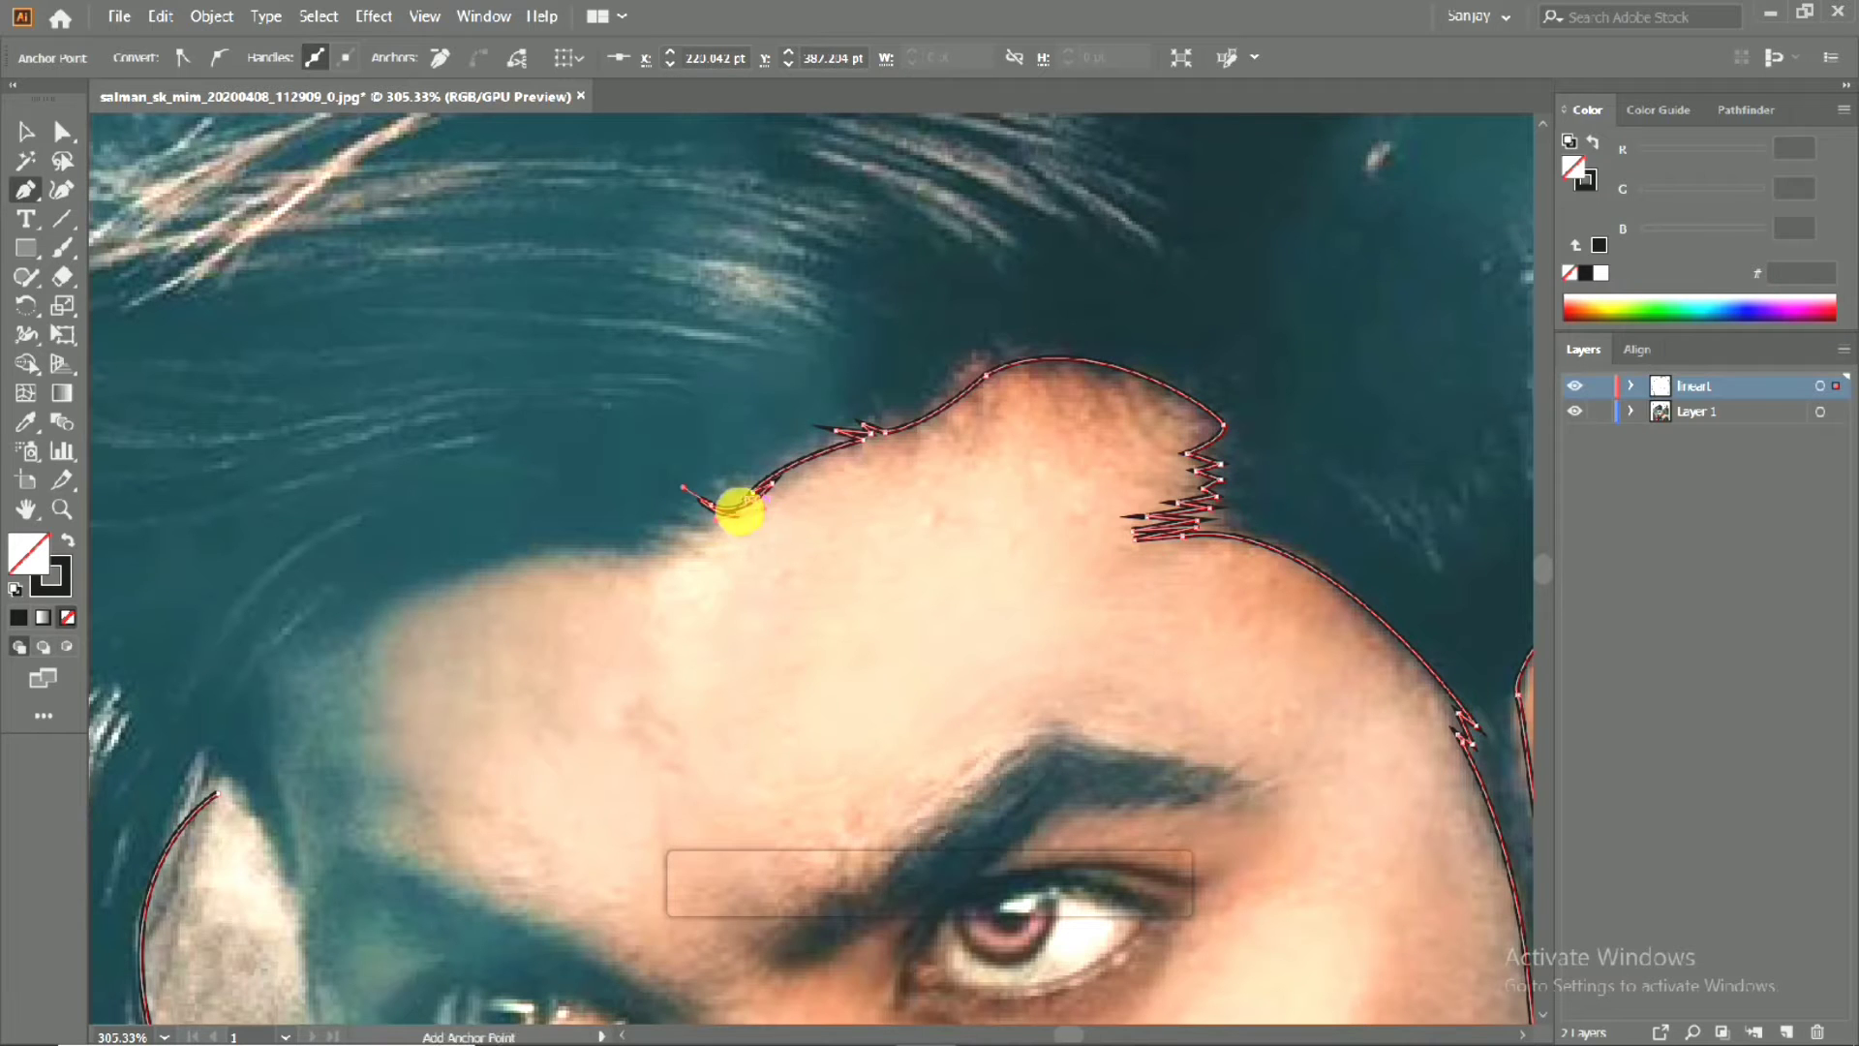
pyautogui.click(739, 514)
pyautogui.click(656, 506)
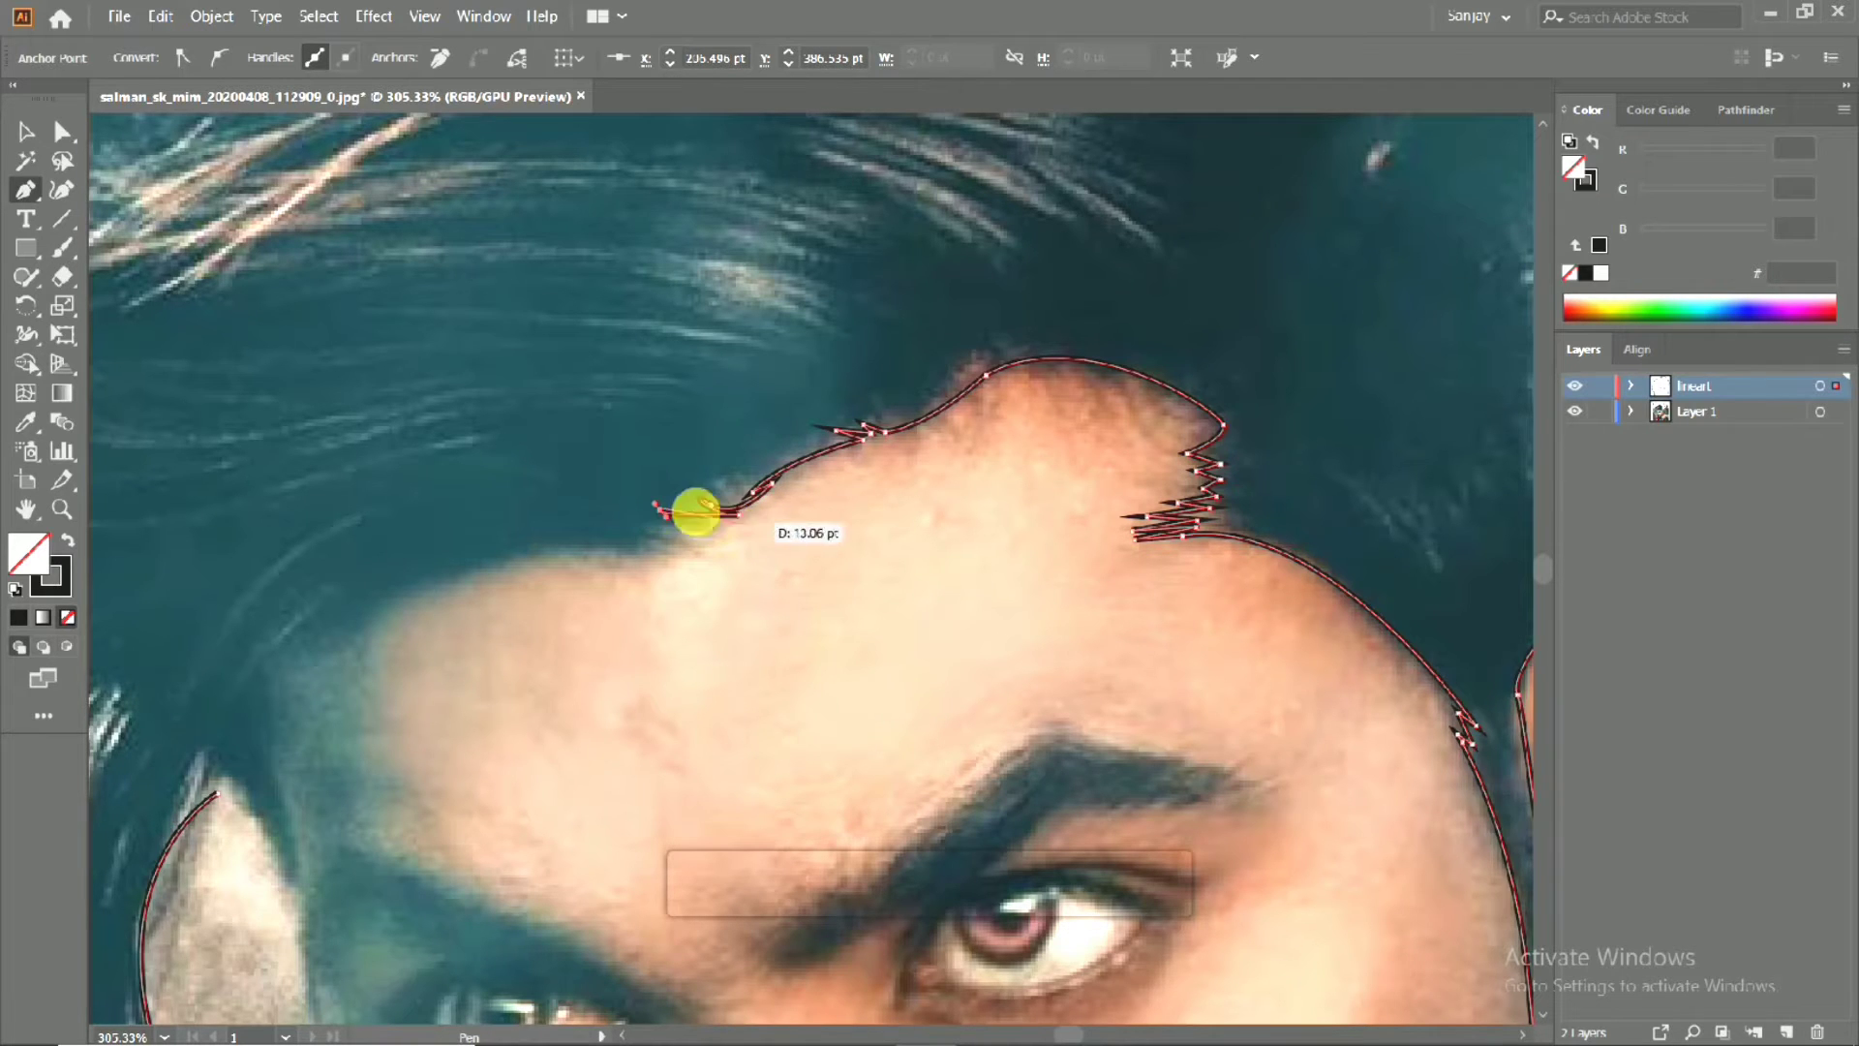
pyautogui.moveTo(690, 530); pyautogui.dragTo(728, 530)
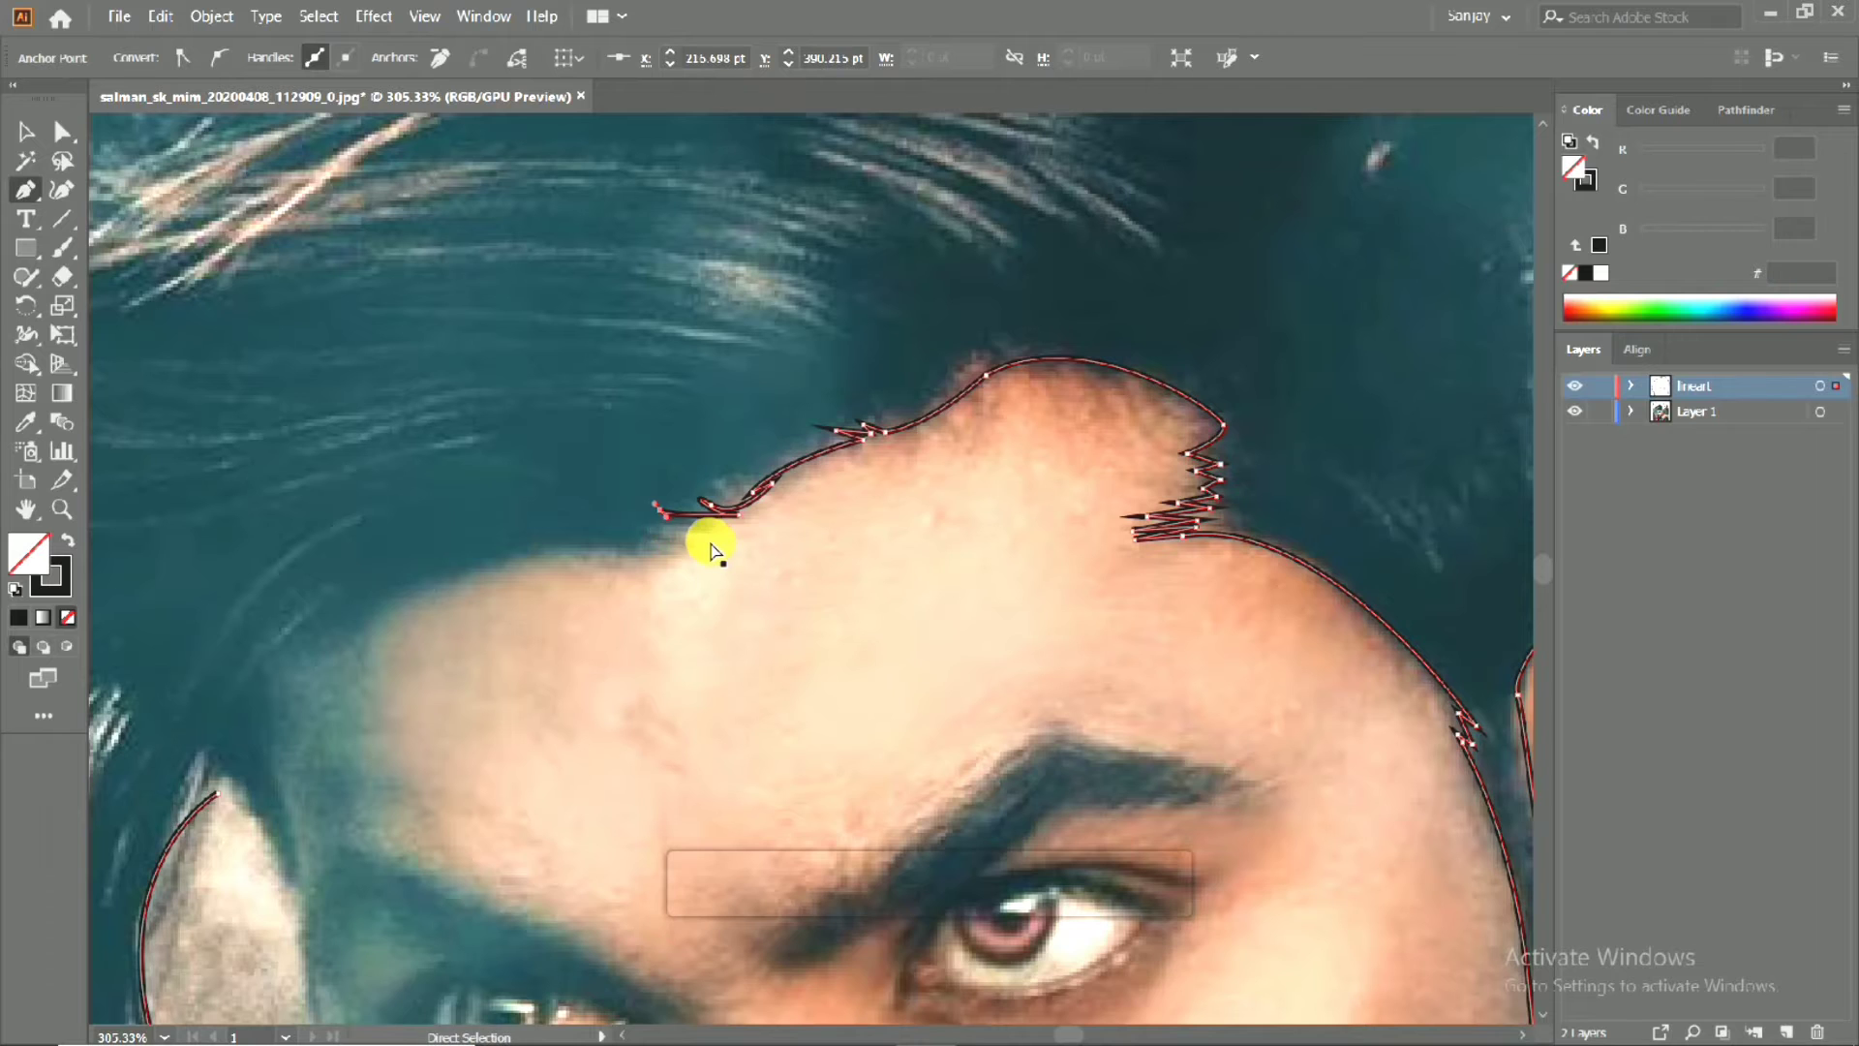
# Finish the forehead wisps and curve the outline along the lower hairline to the opposite temple.
pyautogui.moveTo(726, 504); pyautogui.dragTo(556, 498)
pyautogui.moveTo(699, 545); pyautogui.dragTo(930, 486)
pyautogui.moveTo(756, 491); pyautogui.dragTo(726, 495)
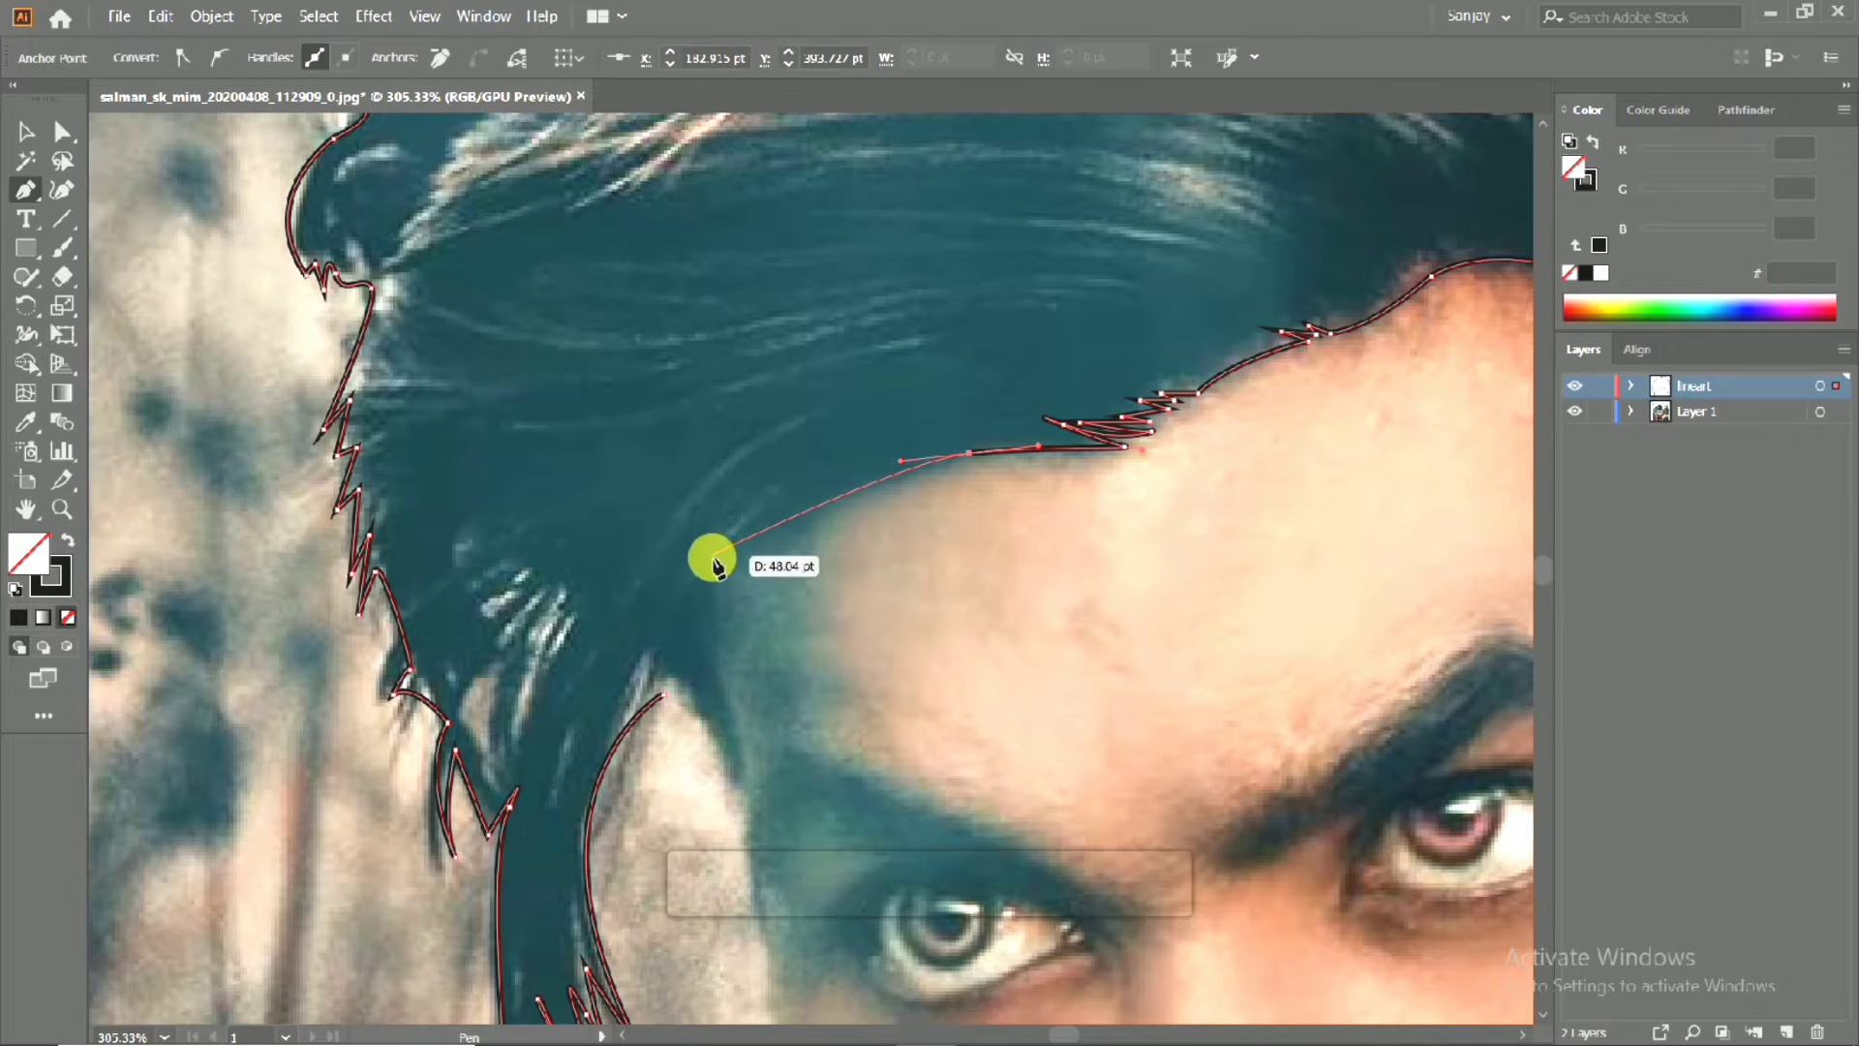
pyautogui.moveTo(711, 557); pyautogui.dragTo(795, 504)
# Curve the hair outline around the temple corner and bring it down to a pointed tip beside the eyebrow.
pyautogui.press('space')
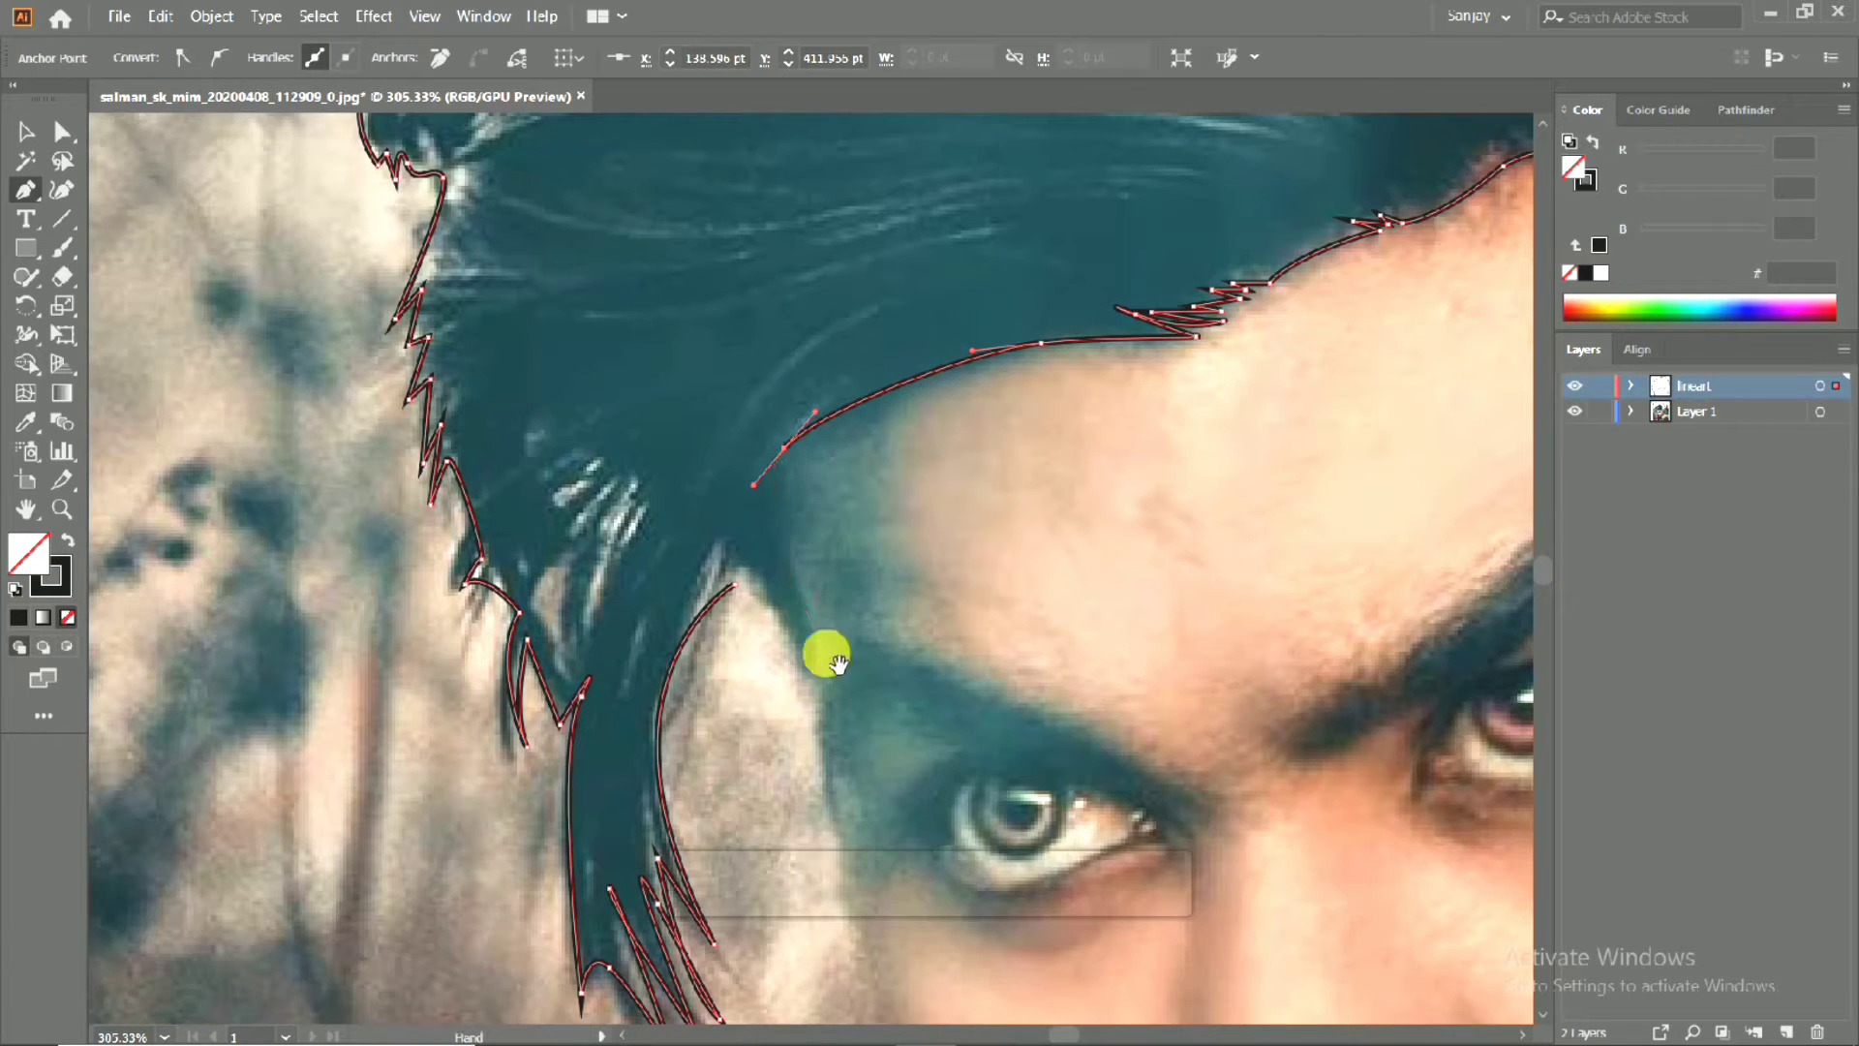
pyautogui.moveTo(27, 56); pyautogui.dragTo(237, 13)
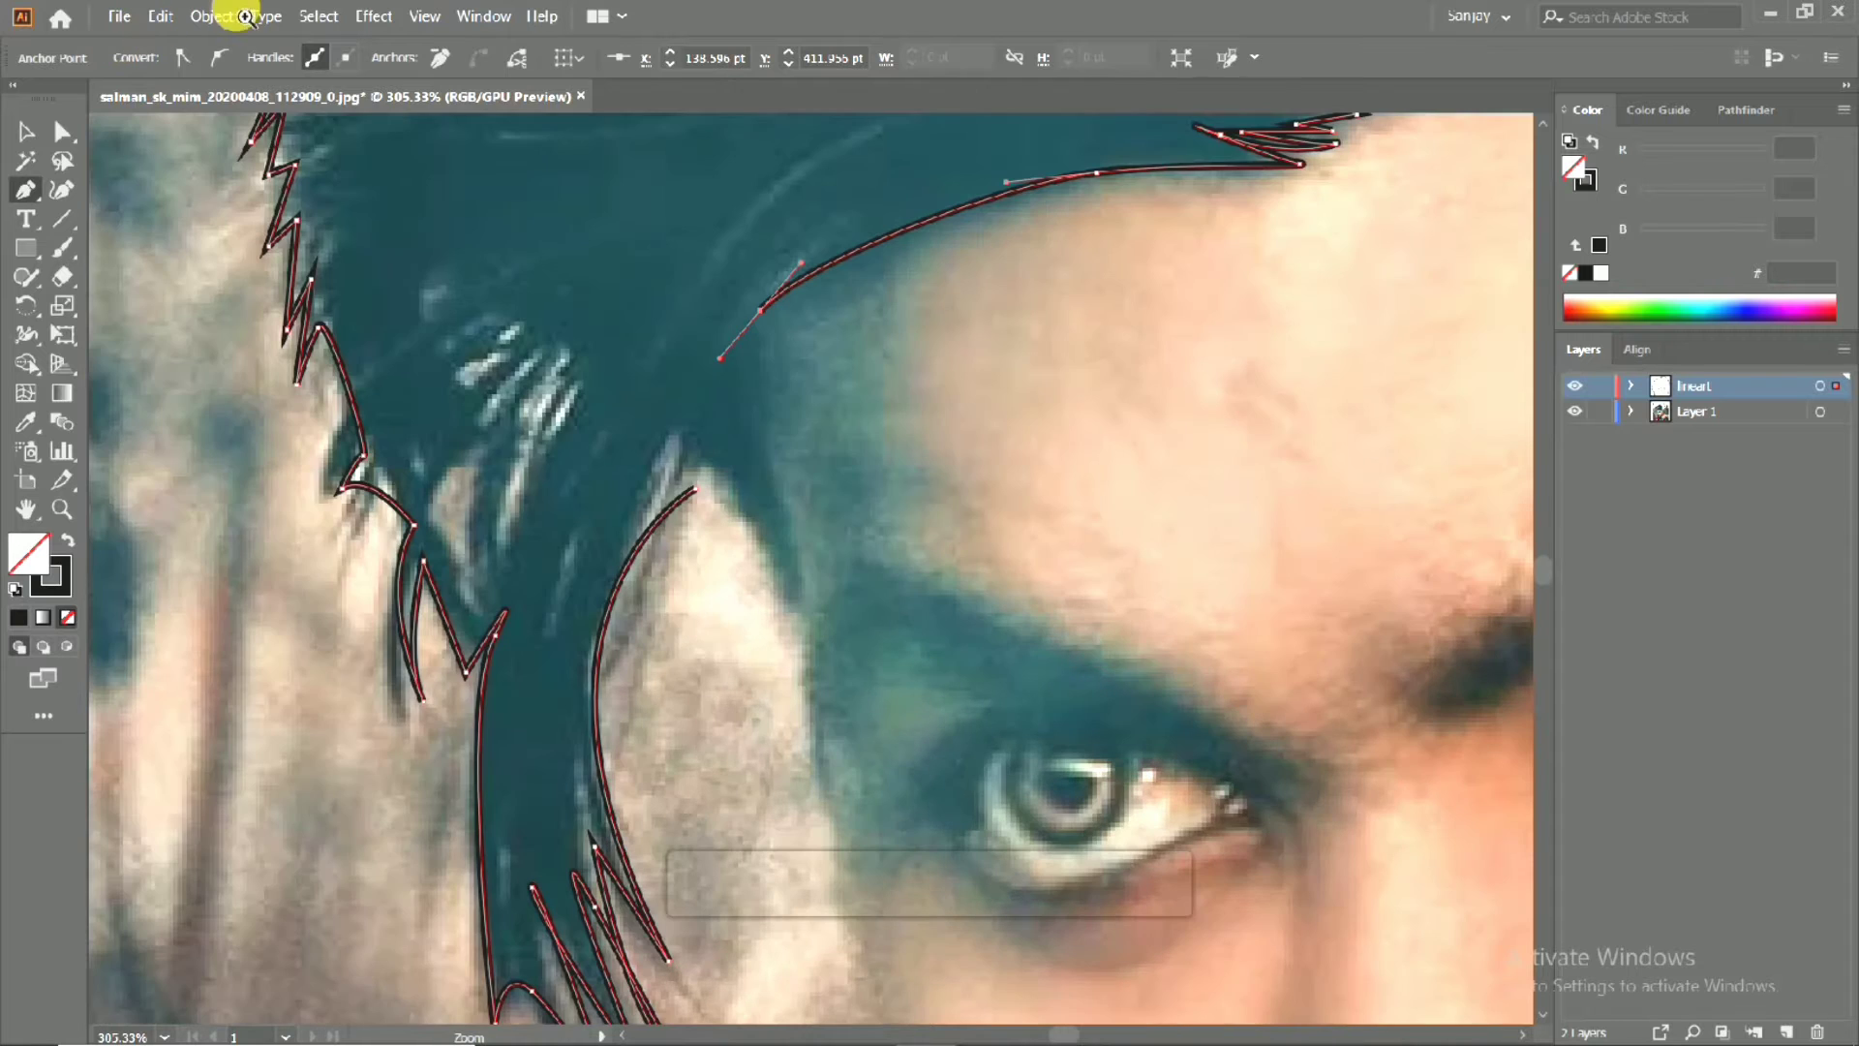
pyautogui.moveTo(731, 445); pyautogui.dragTo(776, 410)
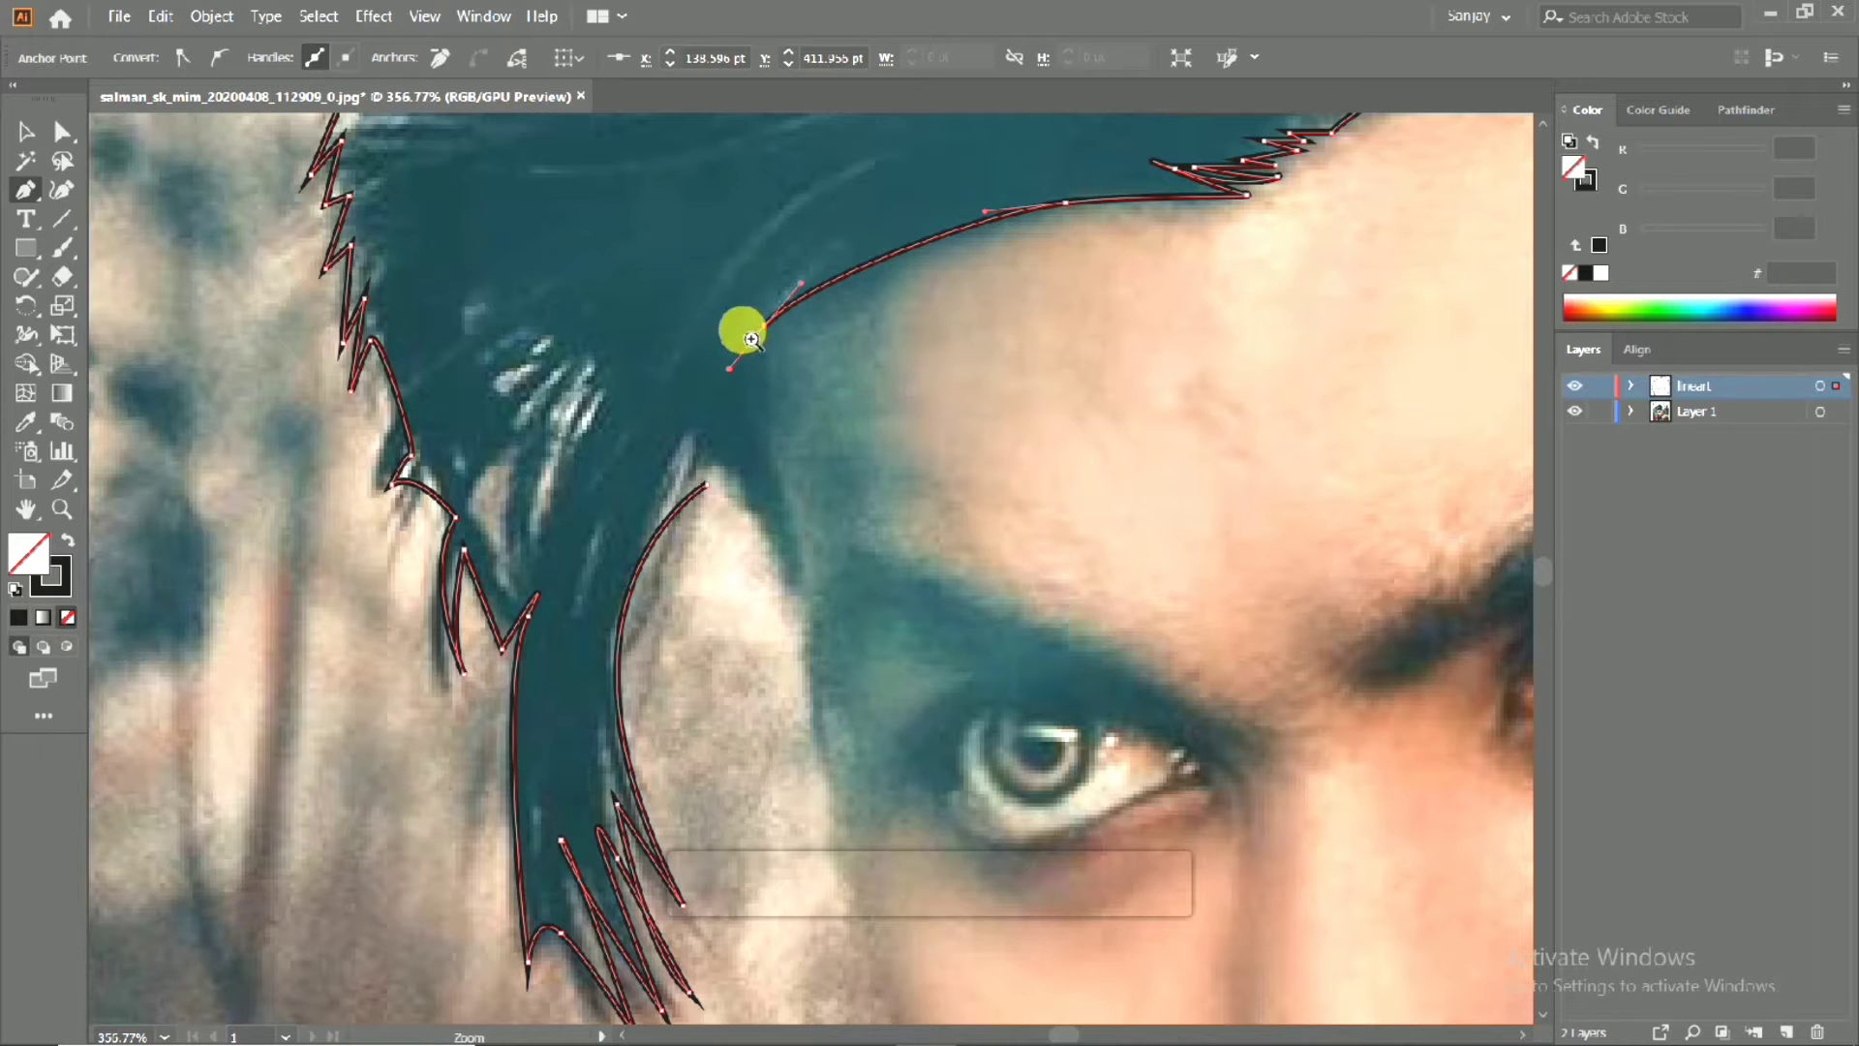
pyautogui.moveTo(740, 330); pyautogui.dragTo(659, 417)
pyautogui.moveTo(781, 496); pyautogui.dragTo(752, 512)
pyautogui.scroll(5, 752, 512)
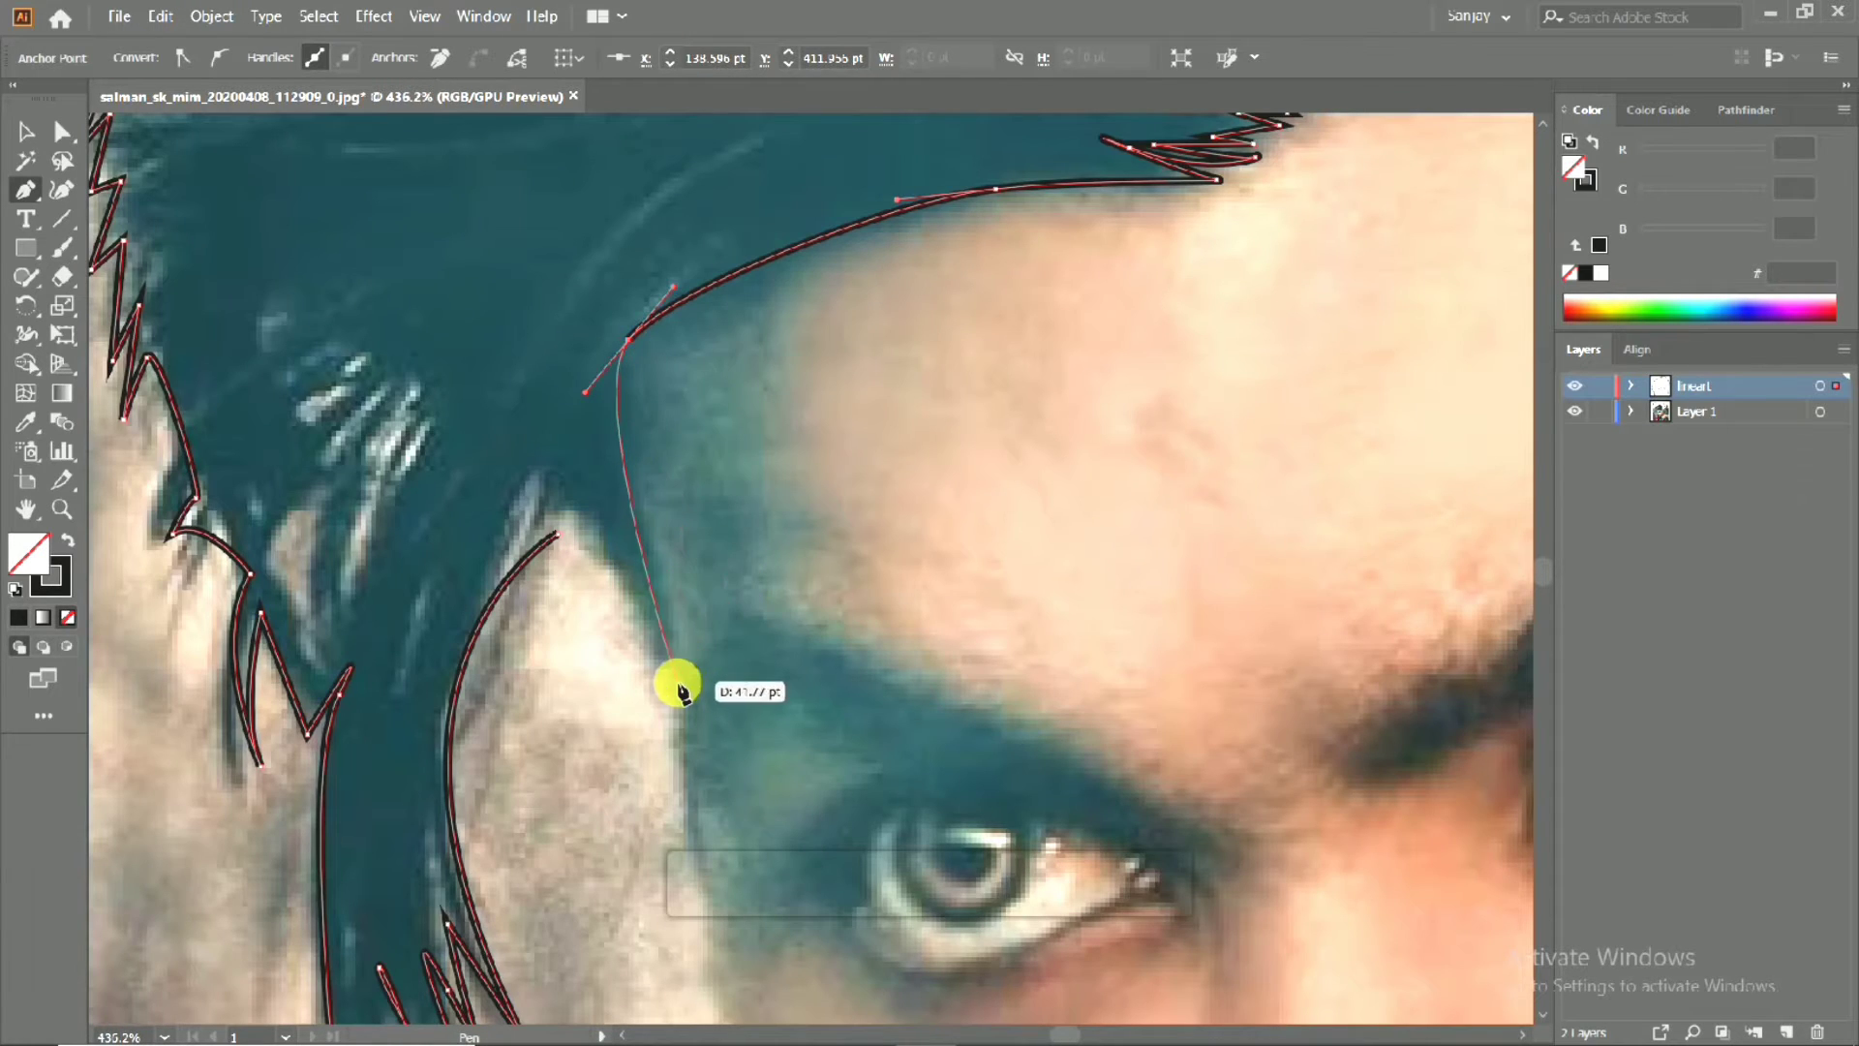
pyautogui.moveTo(673, 670); pyautogui.dragTo(670, 748)
pyautogui.click(671, 669)
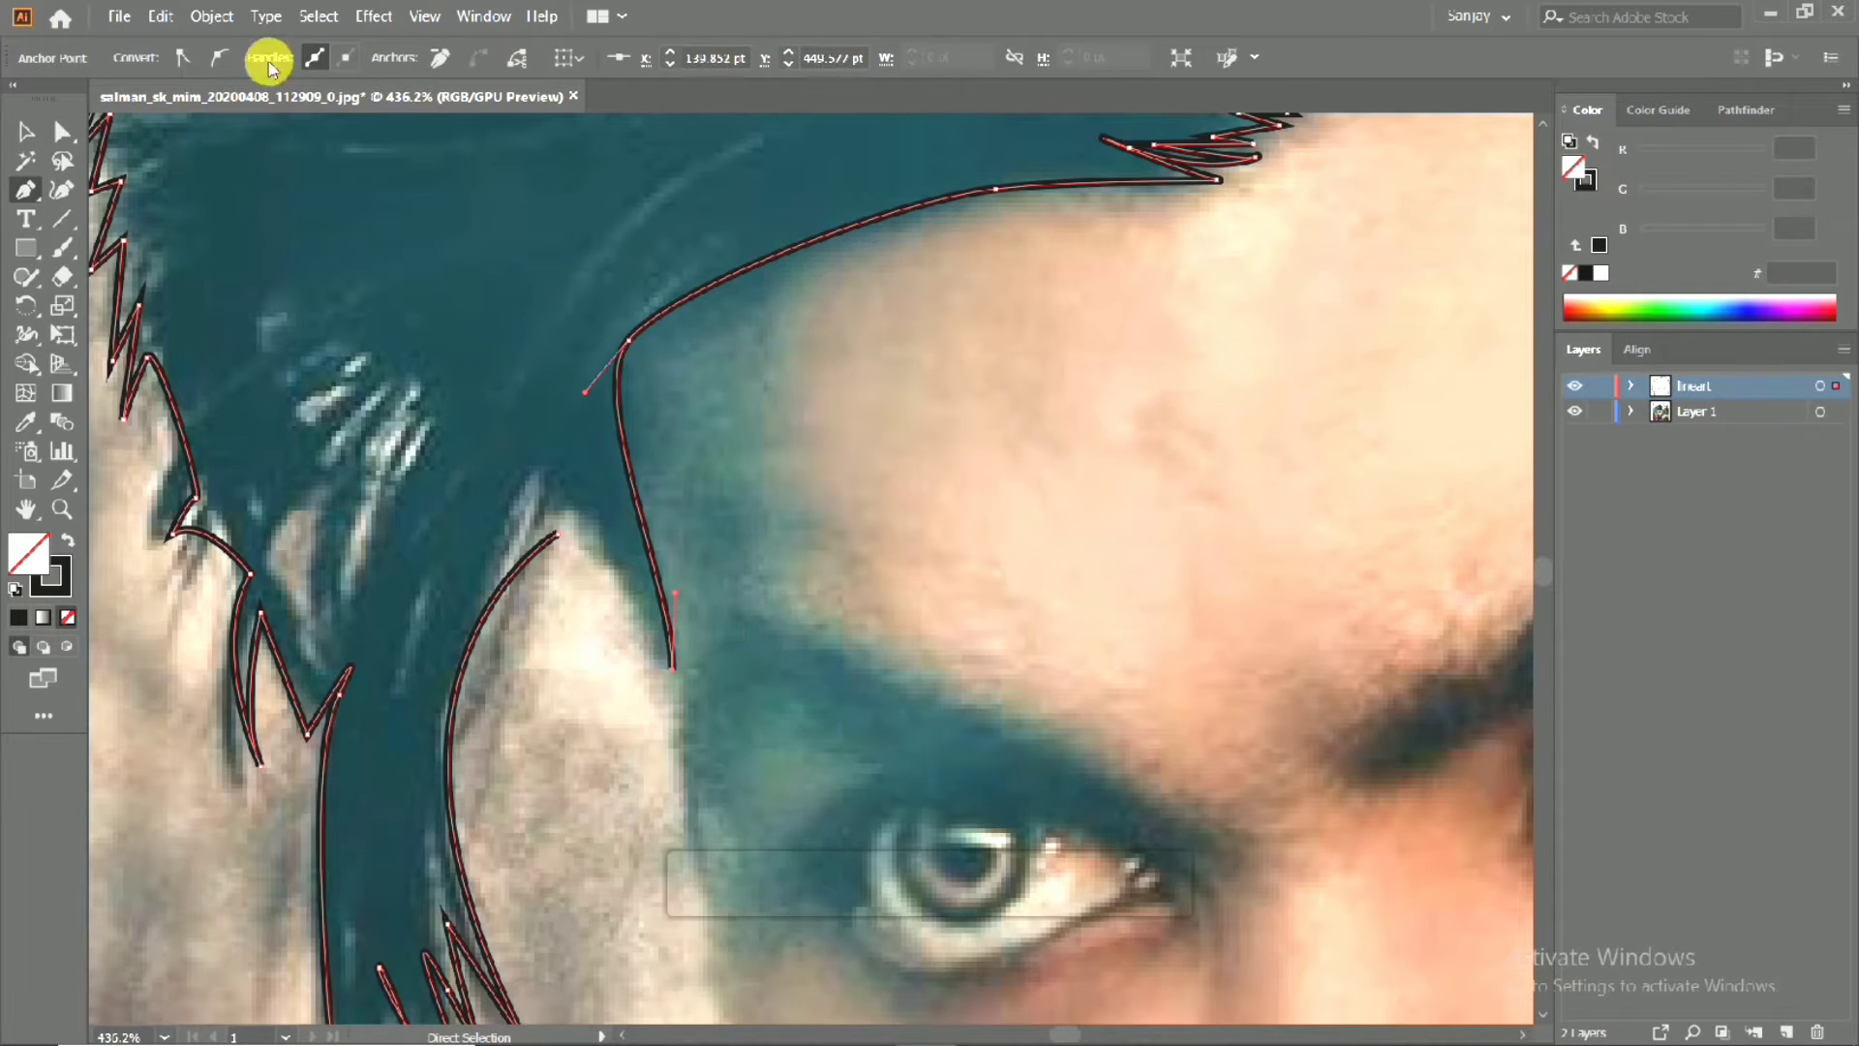
# Add a small jagged wisp back up the temple and close the hair outline at the hanging front lock.
pyautogui.click(607, 569)
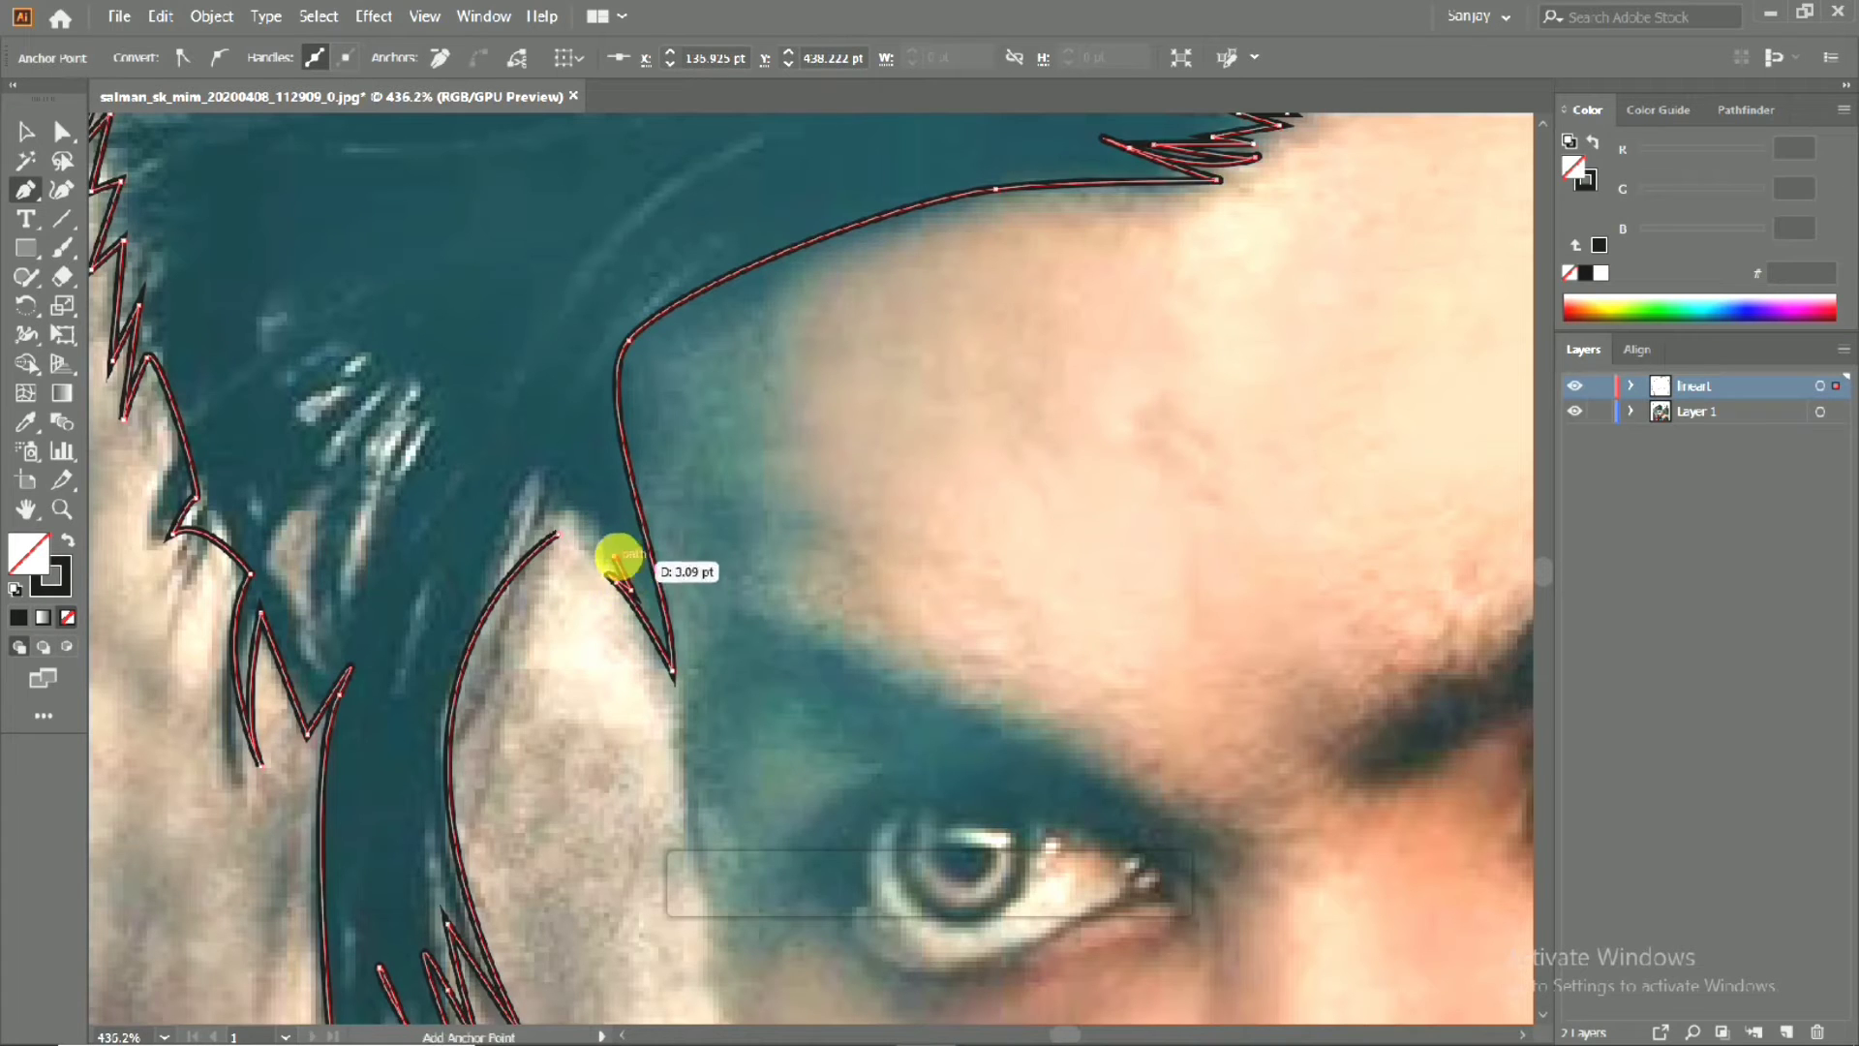
pyautogui.click(557, 496)
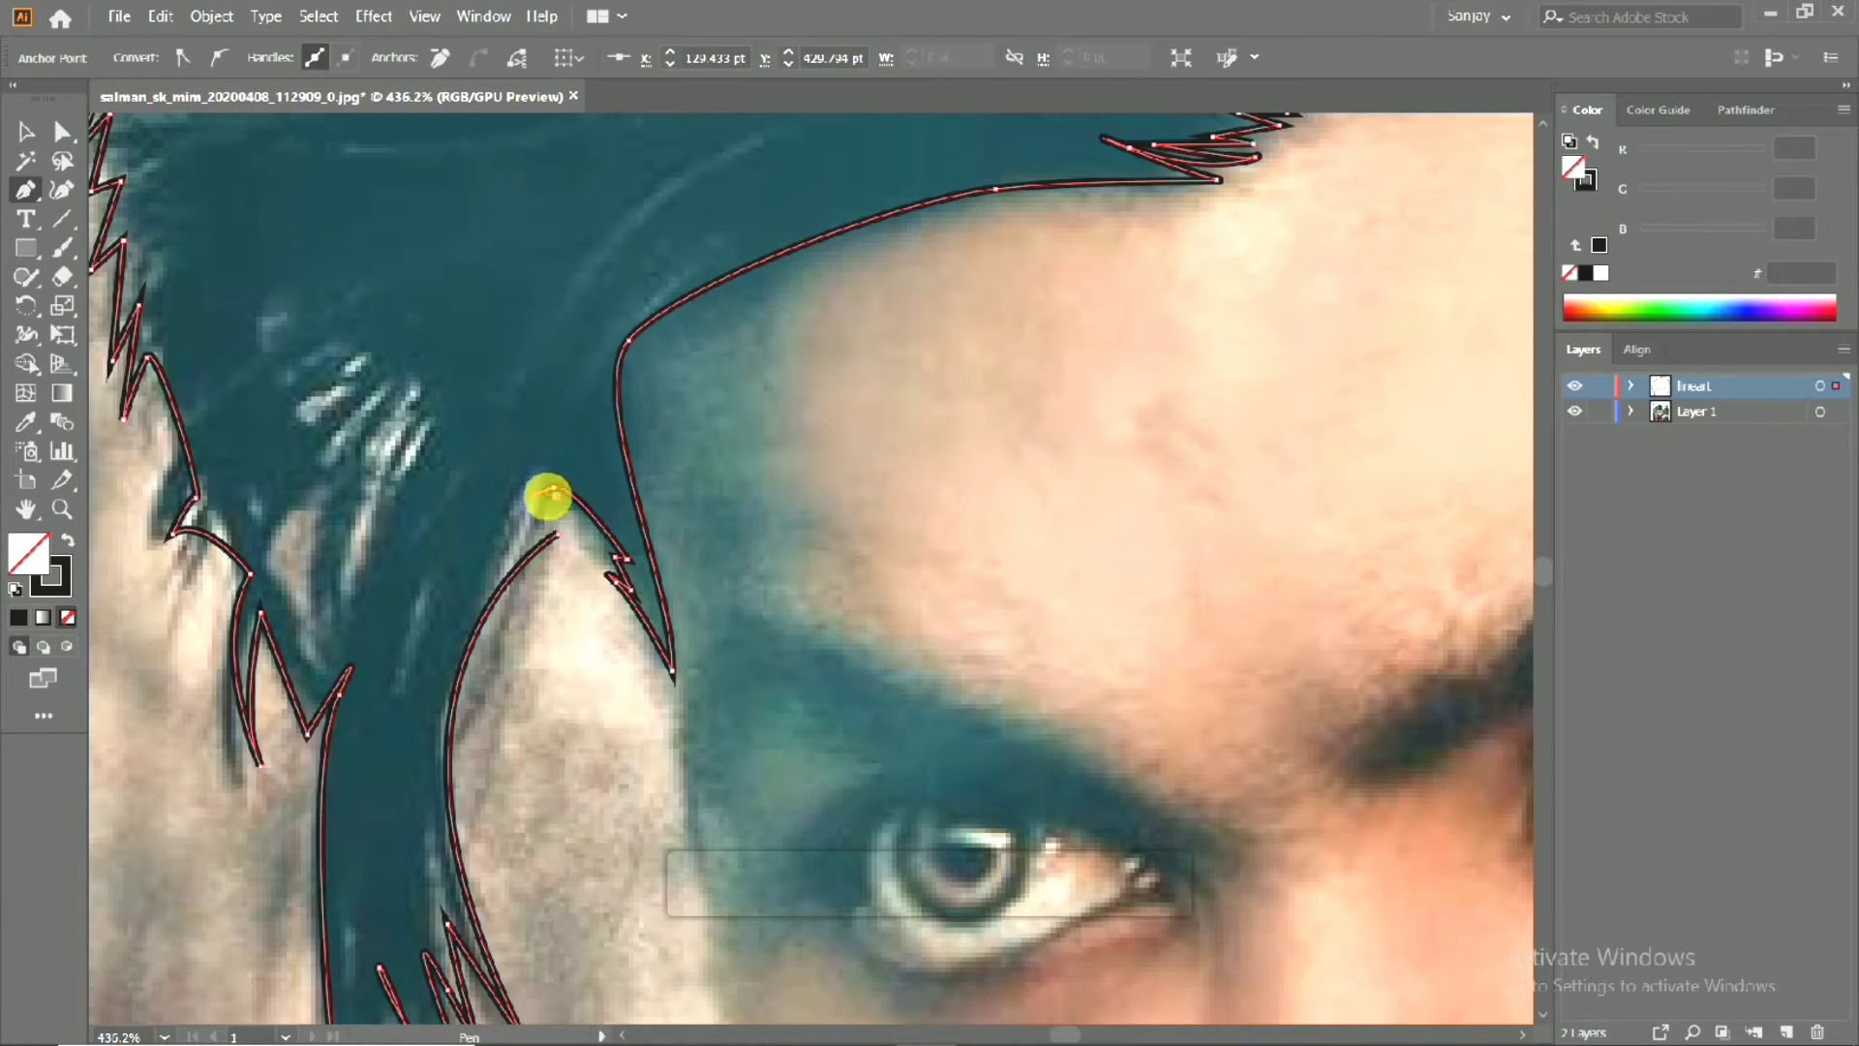
pyautogui.moveTo(539, 523); pyautogui.dragTo(561, 538)
# Check the whole traced hair shape against the photo, previewing it with a solid black fill instead of the stroke.
pyautogui.scroll(-10, 548, 554)
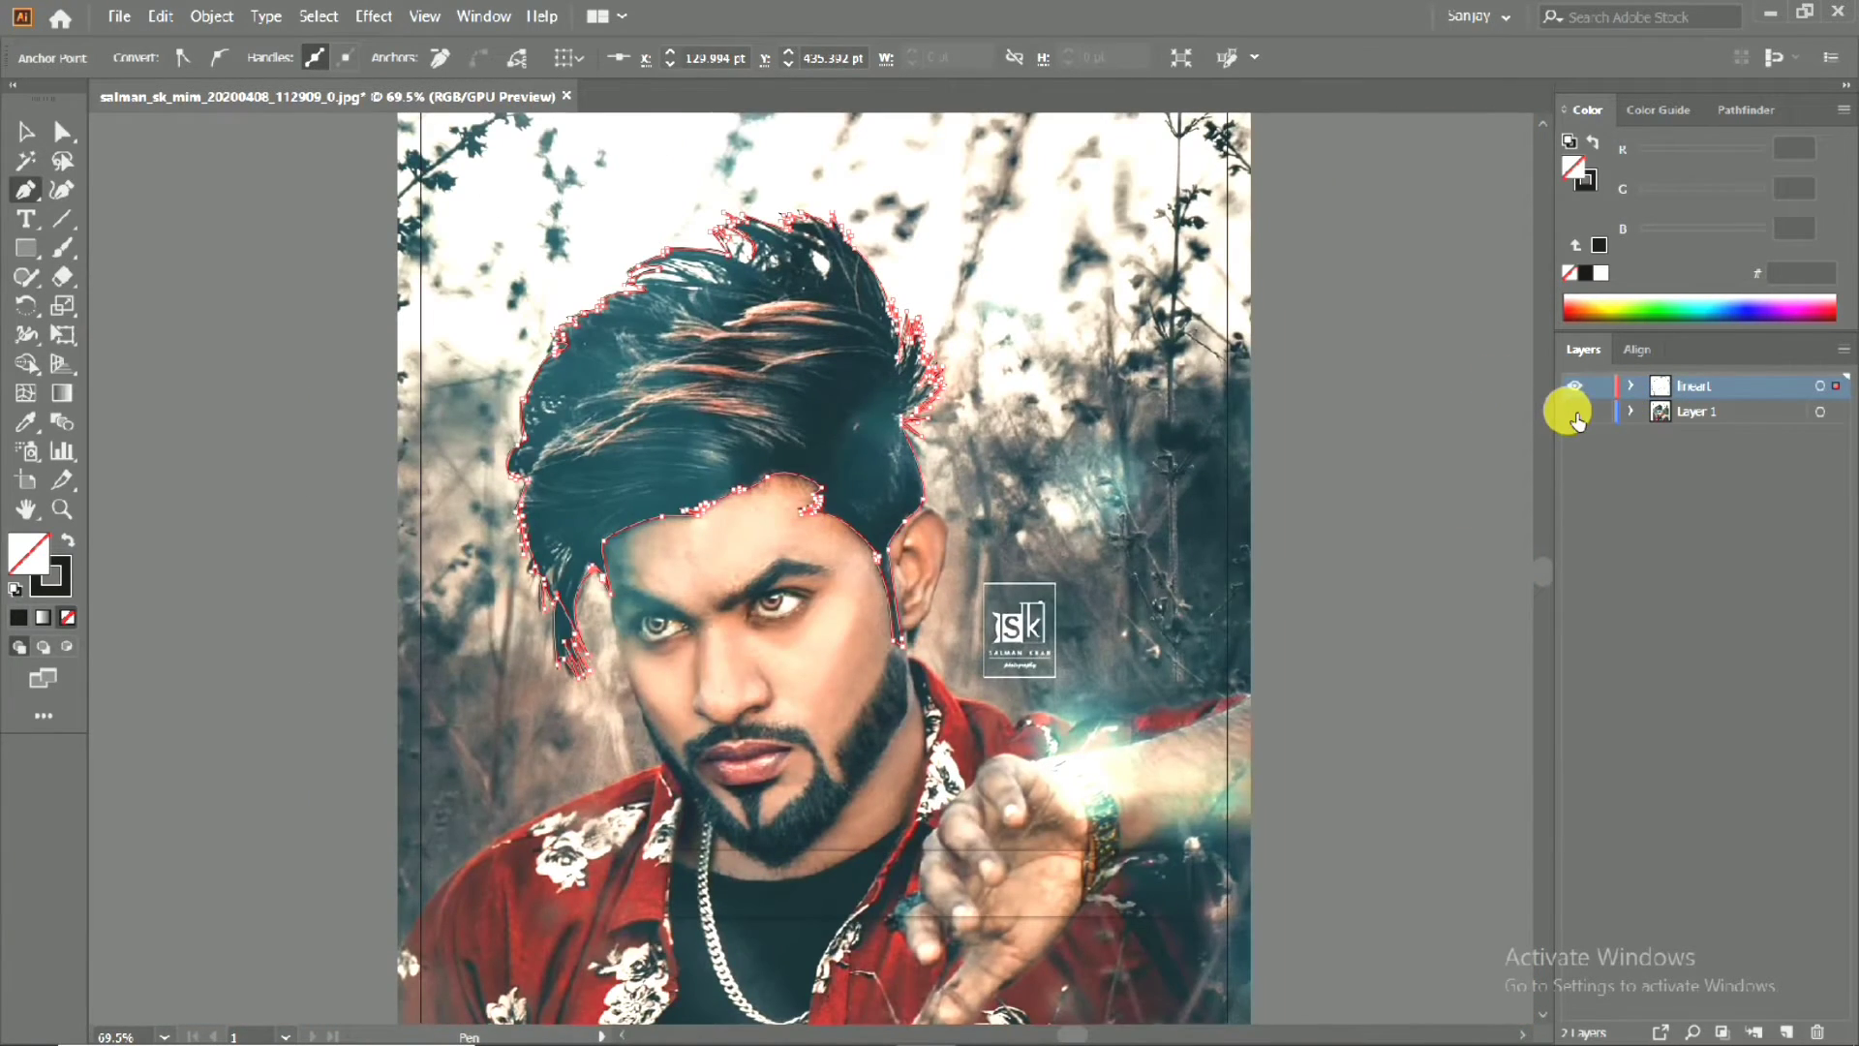
pyautogui.click(1574, 411)
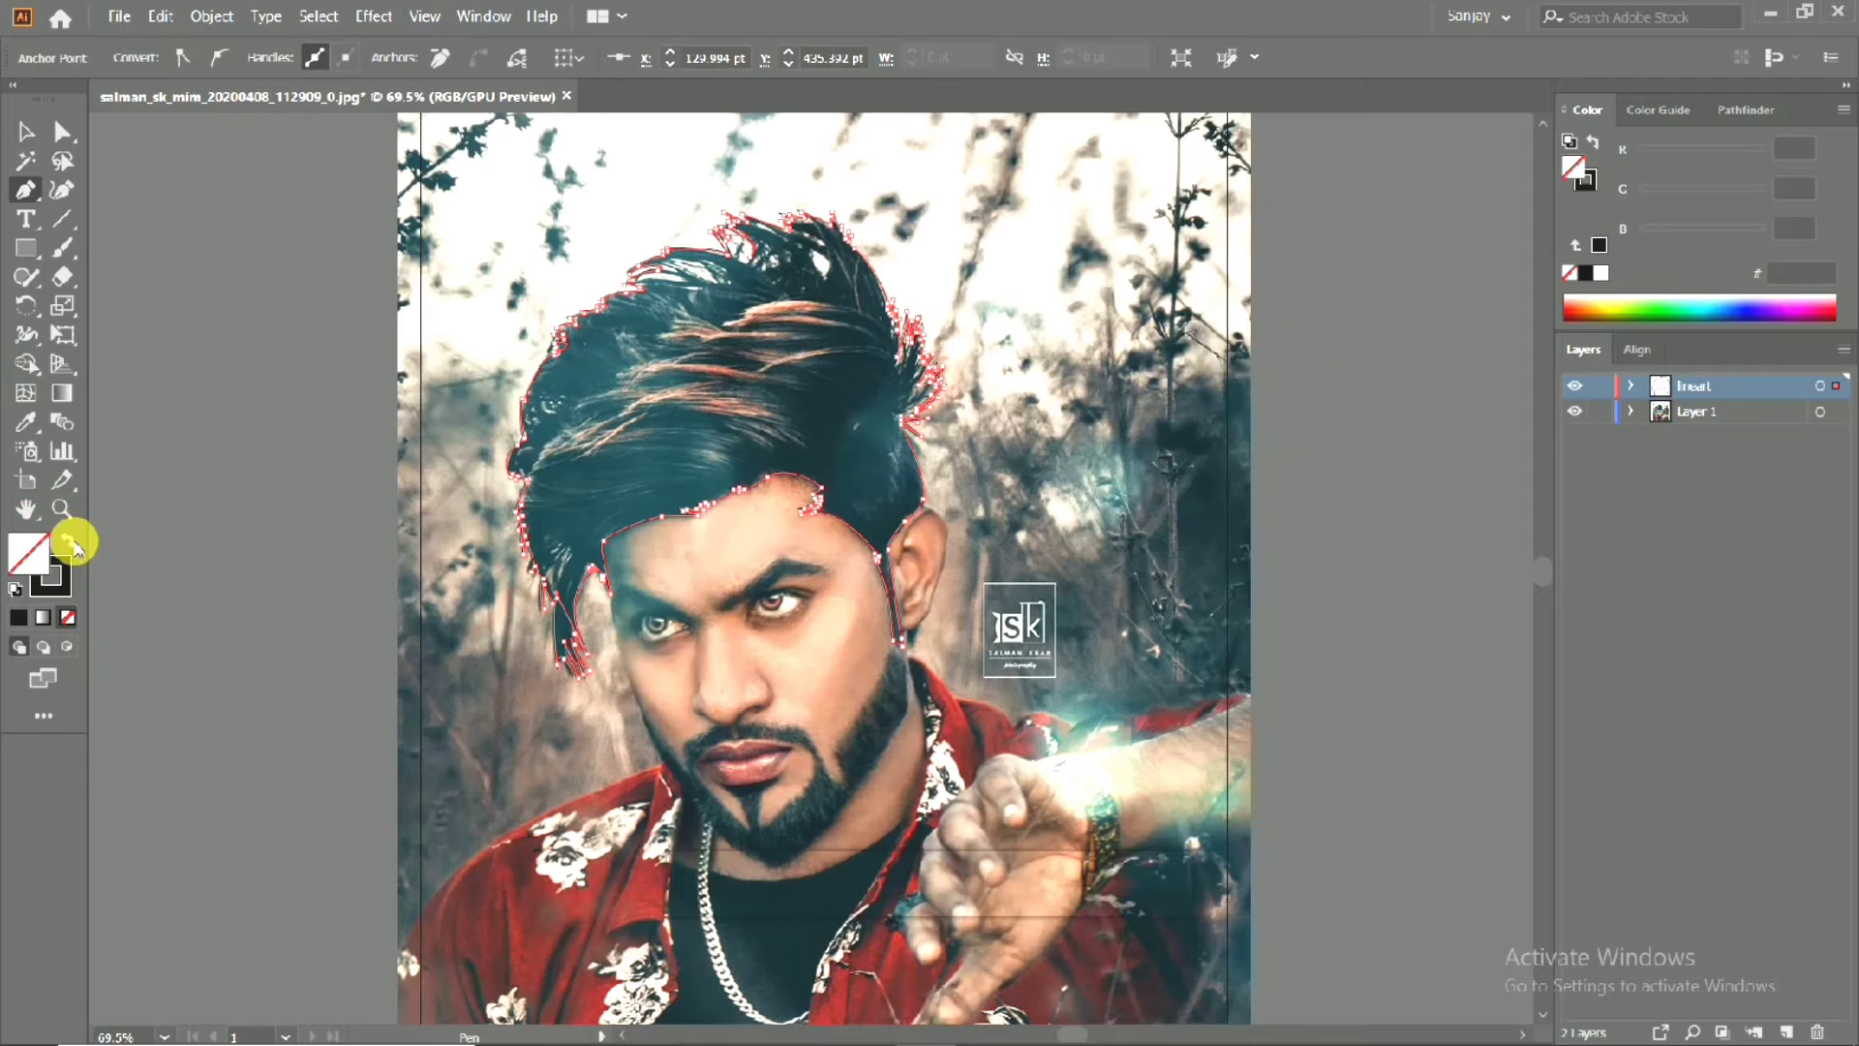
pyautogui.click(69, 542)
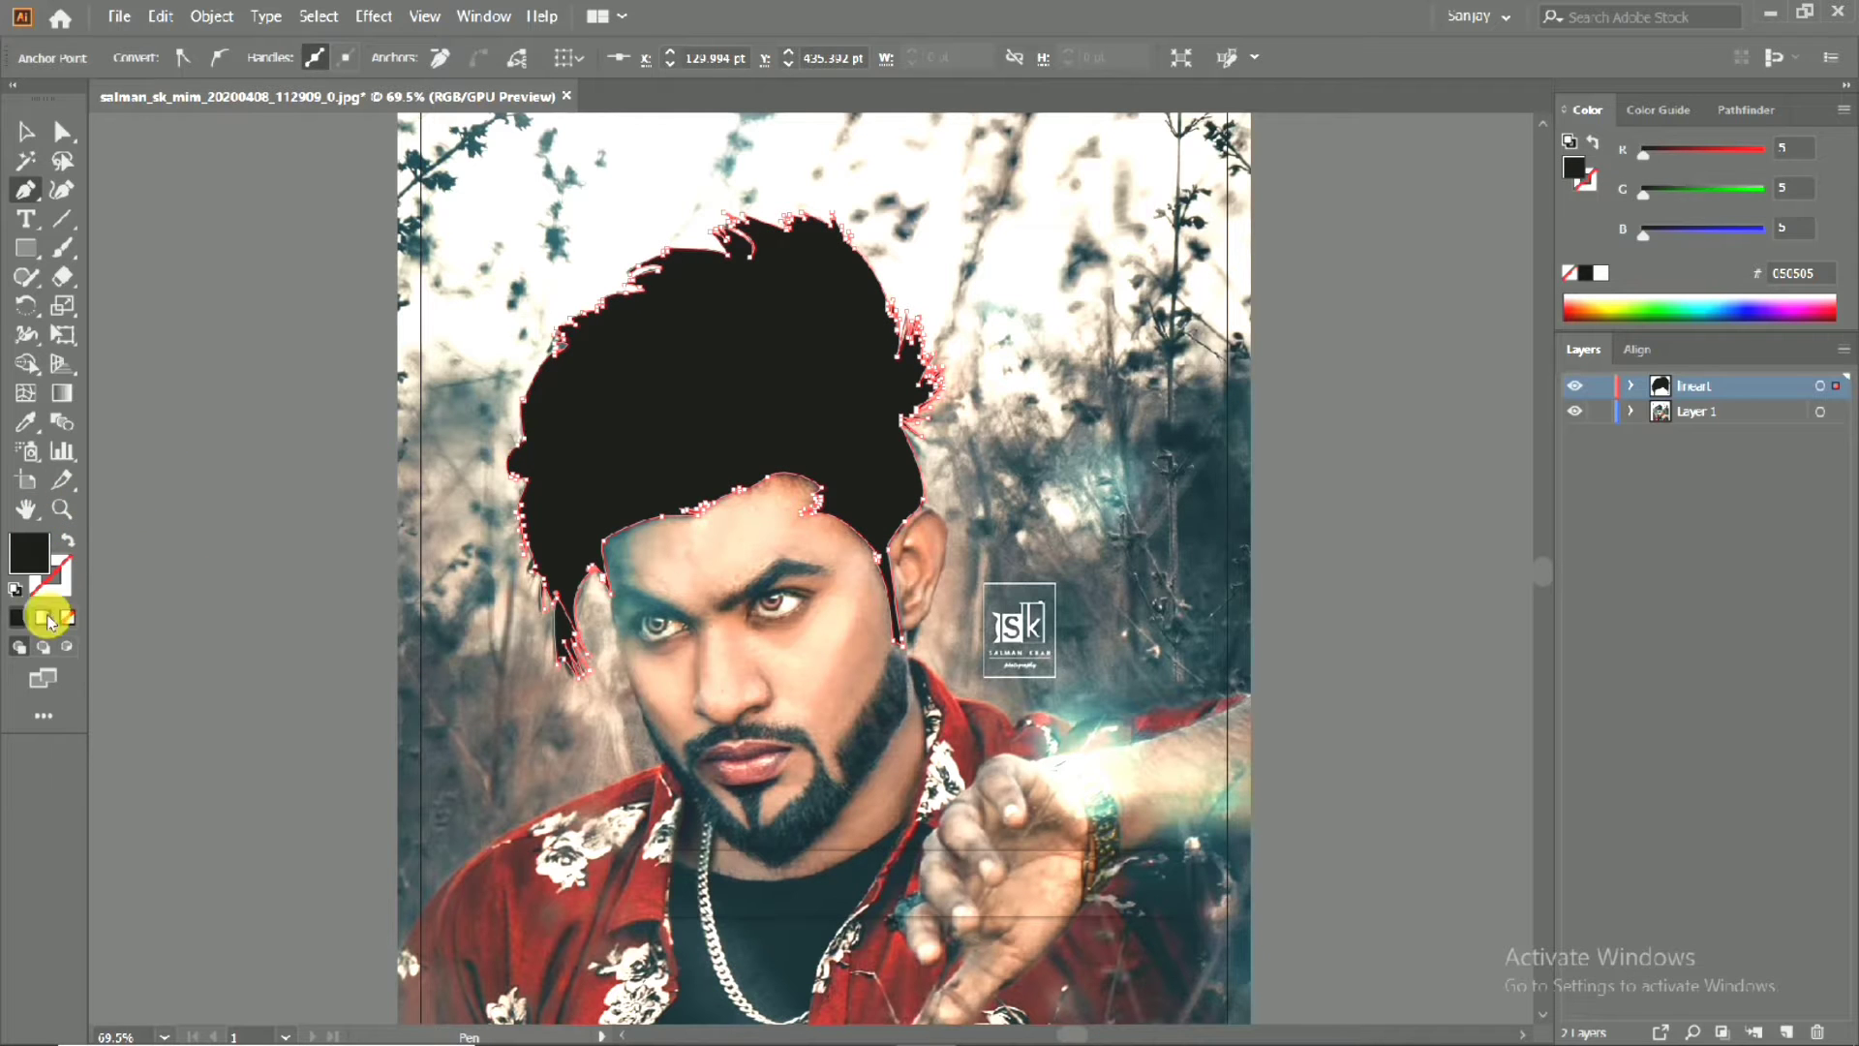
pyautogui.click(68, 542)
pyautogui.scroll(-3, 476, 532)
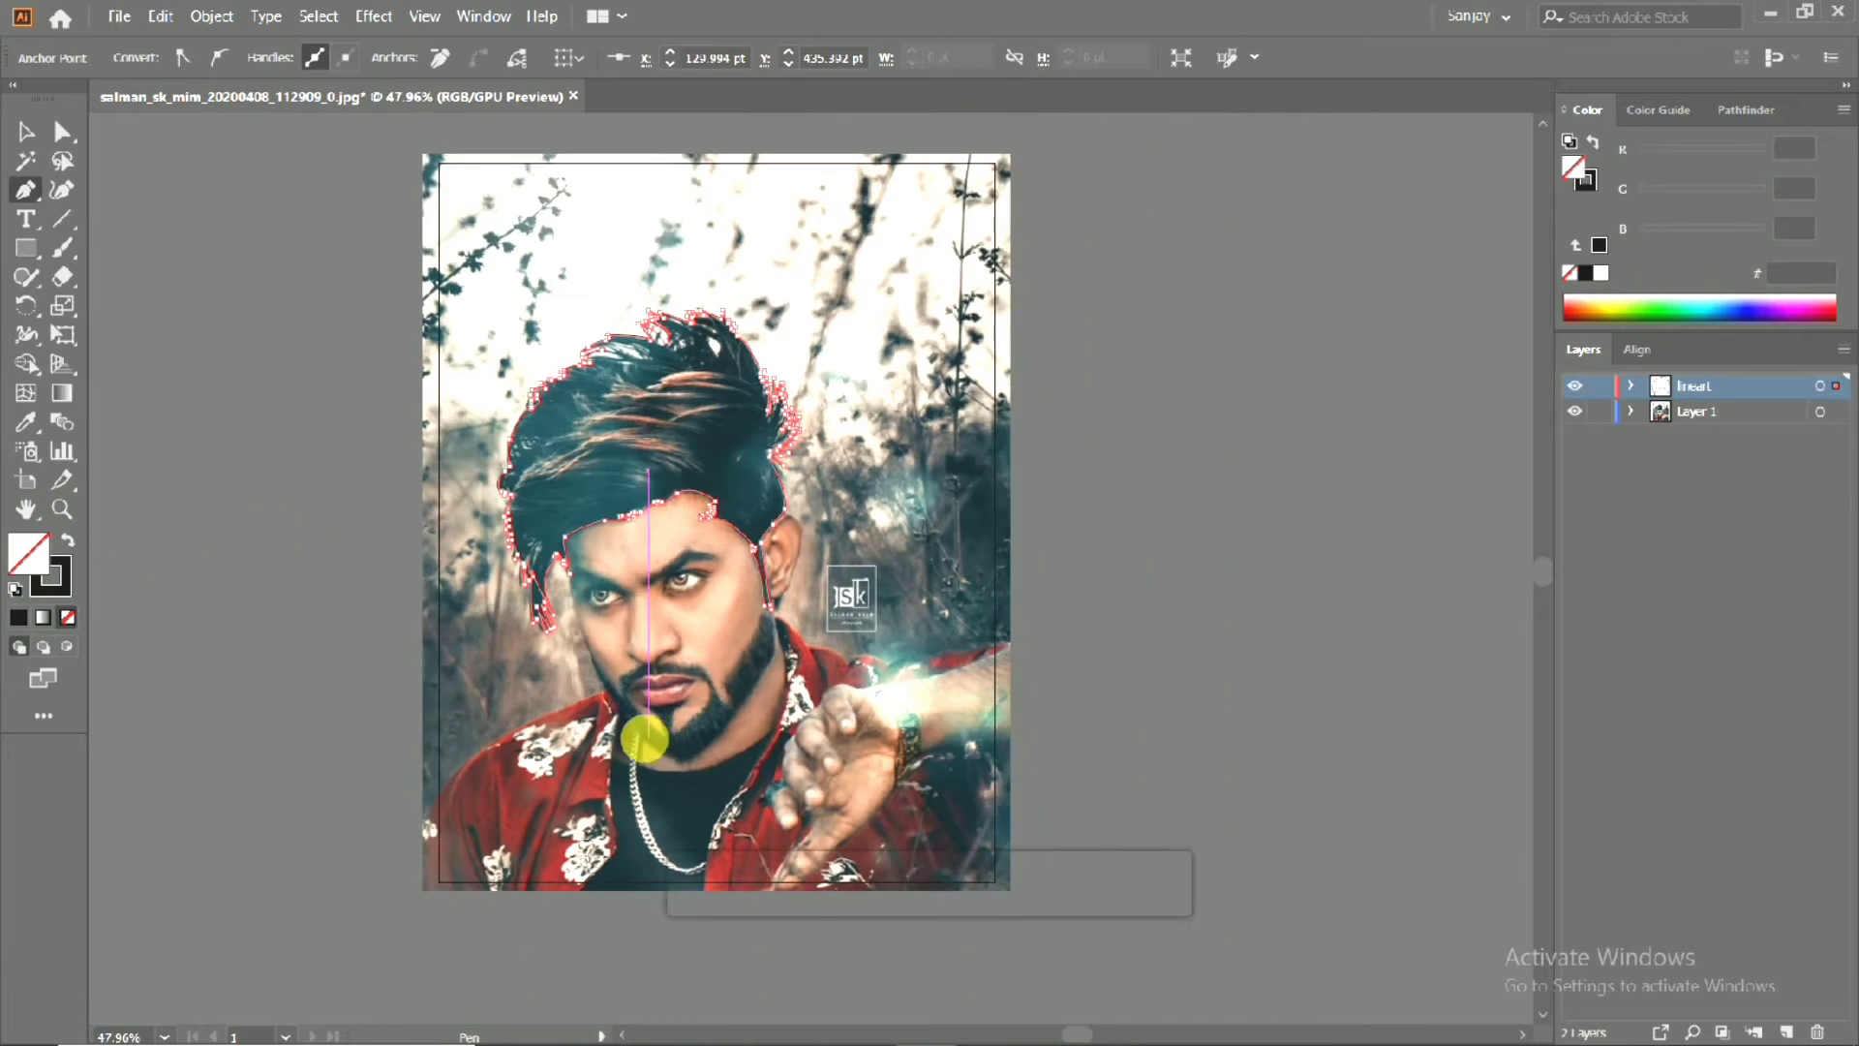
pyautogui.scroll(4, 643, 741)
pyautogui.scroll(3, 578, 477)
# Deselect the finished hair path, expand the line art layer and make it the active layer.
pyautogui.click(25, 133)
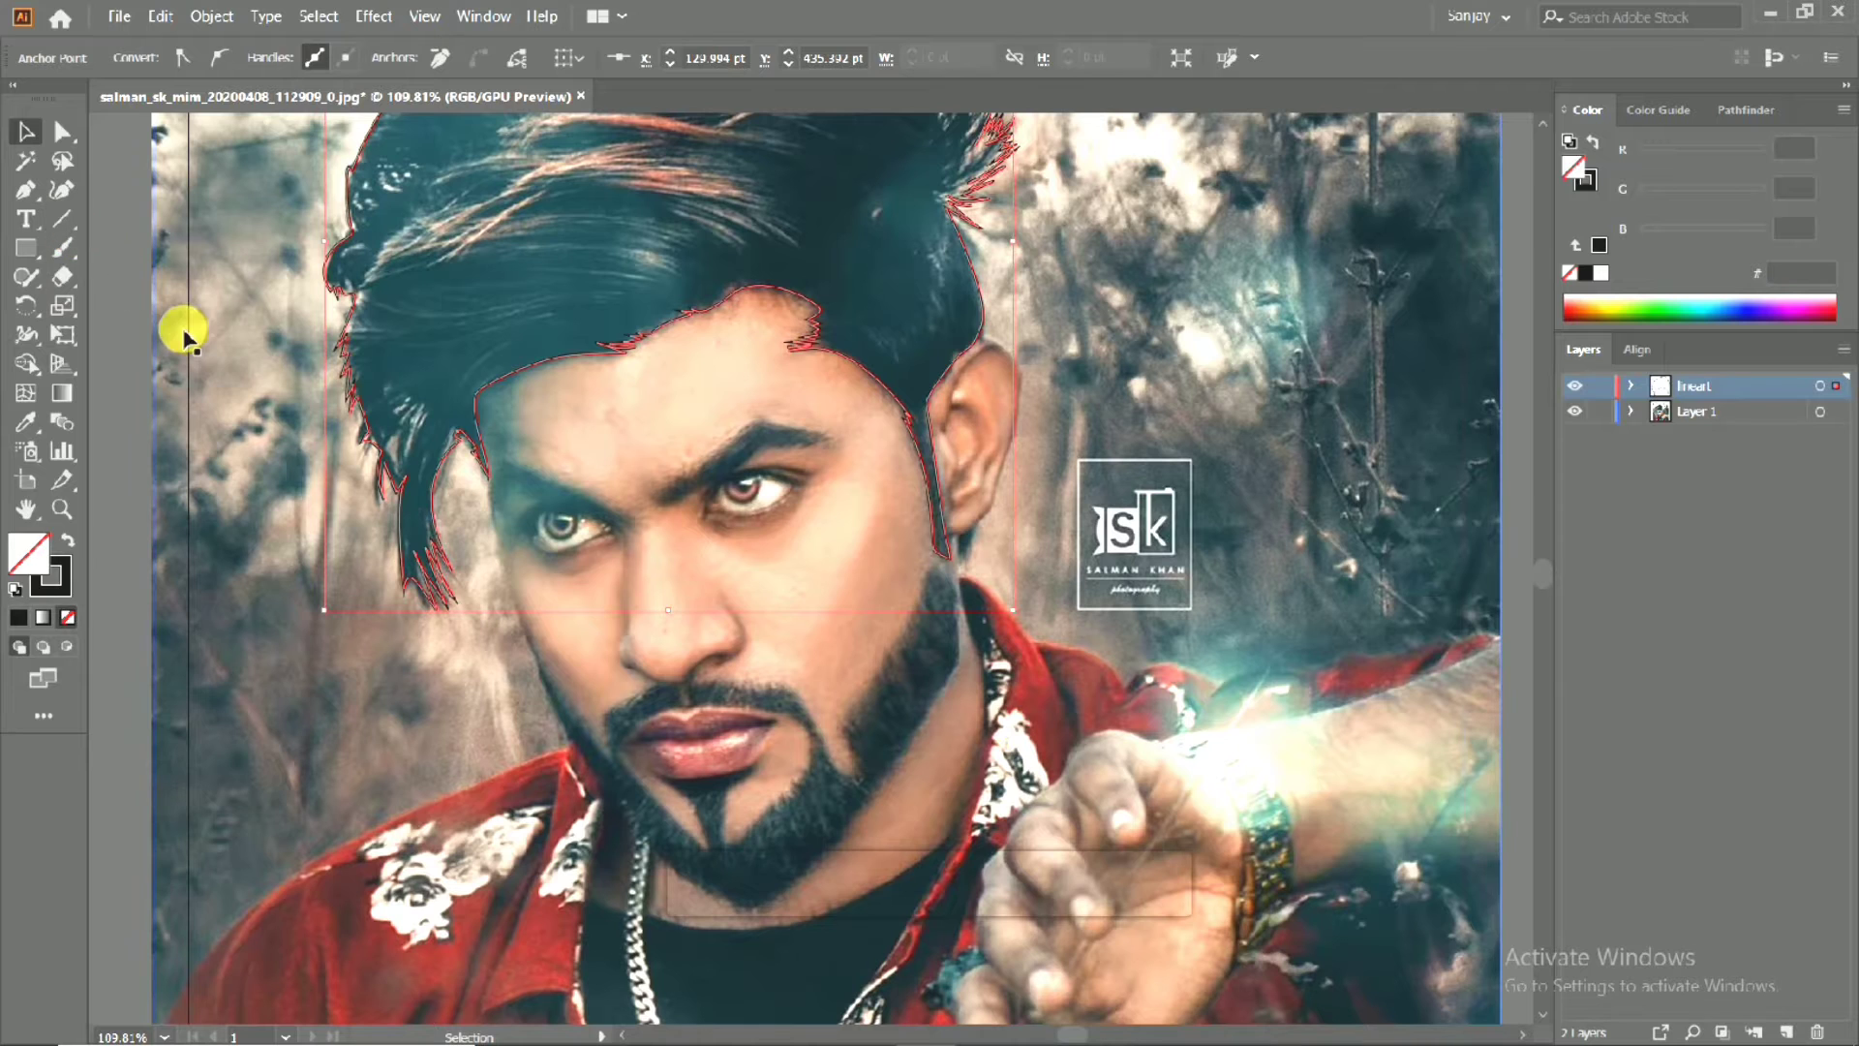
pyautogui.click(842, 365)
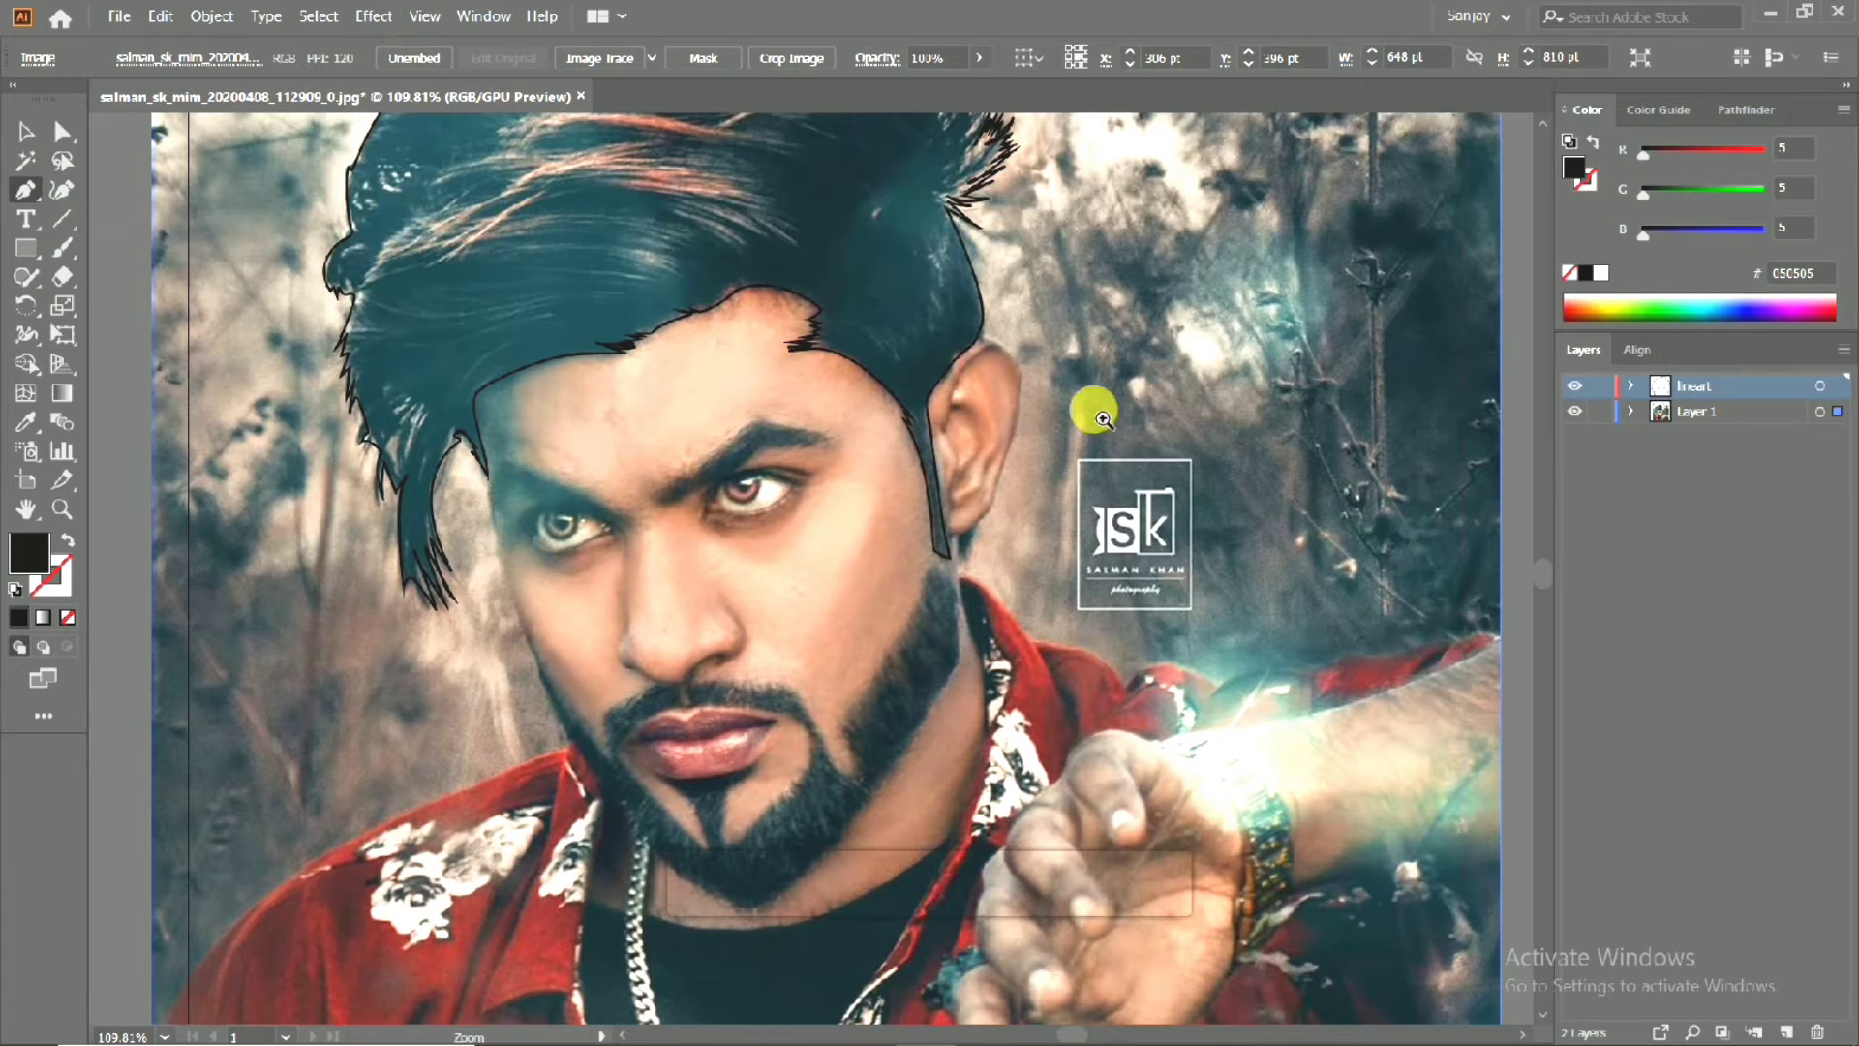
pyautogui.scroll(4, 1084, 412)
pyautogui.click(847, 302)
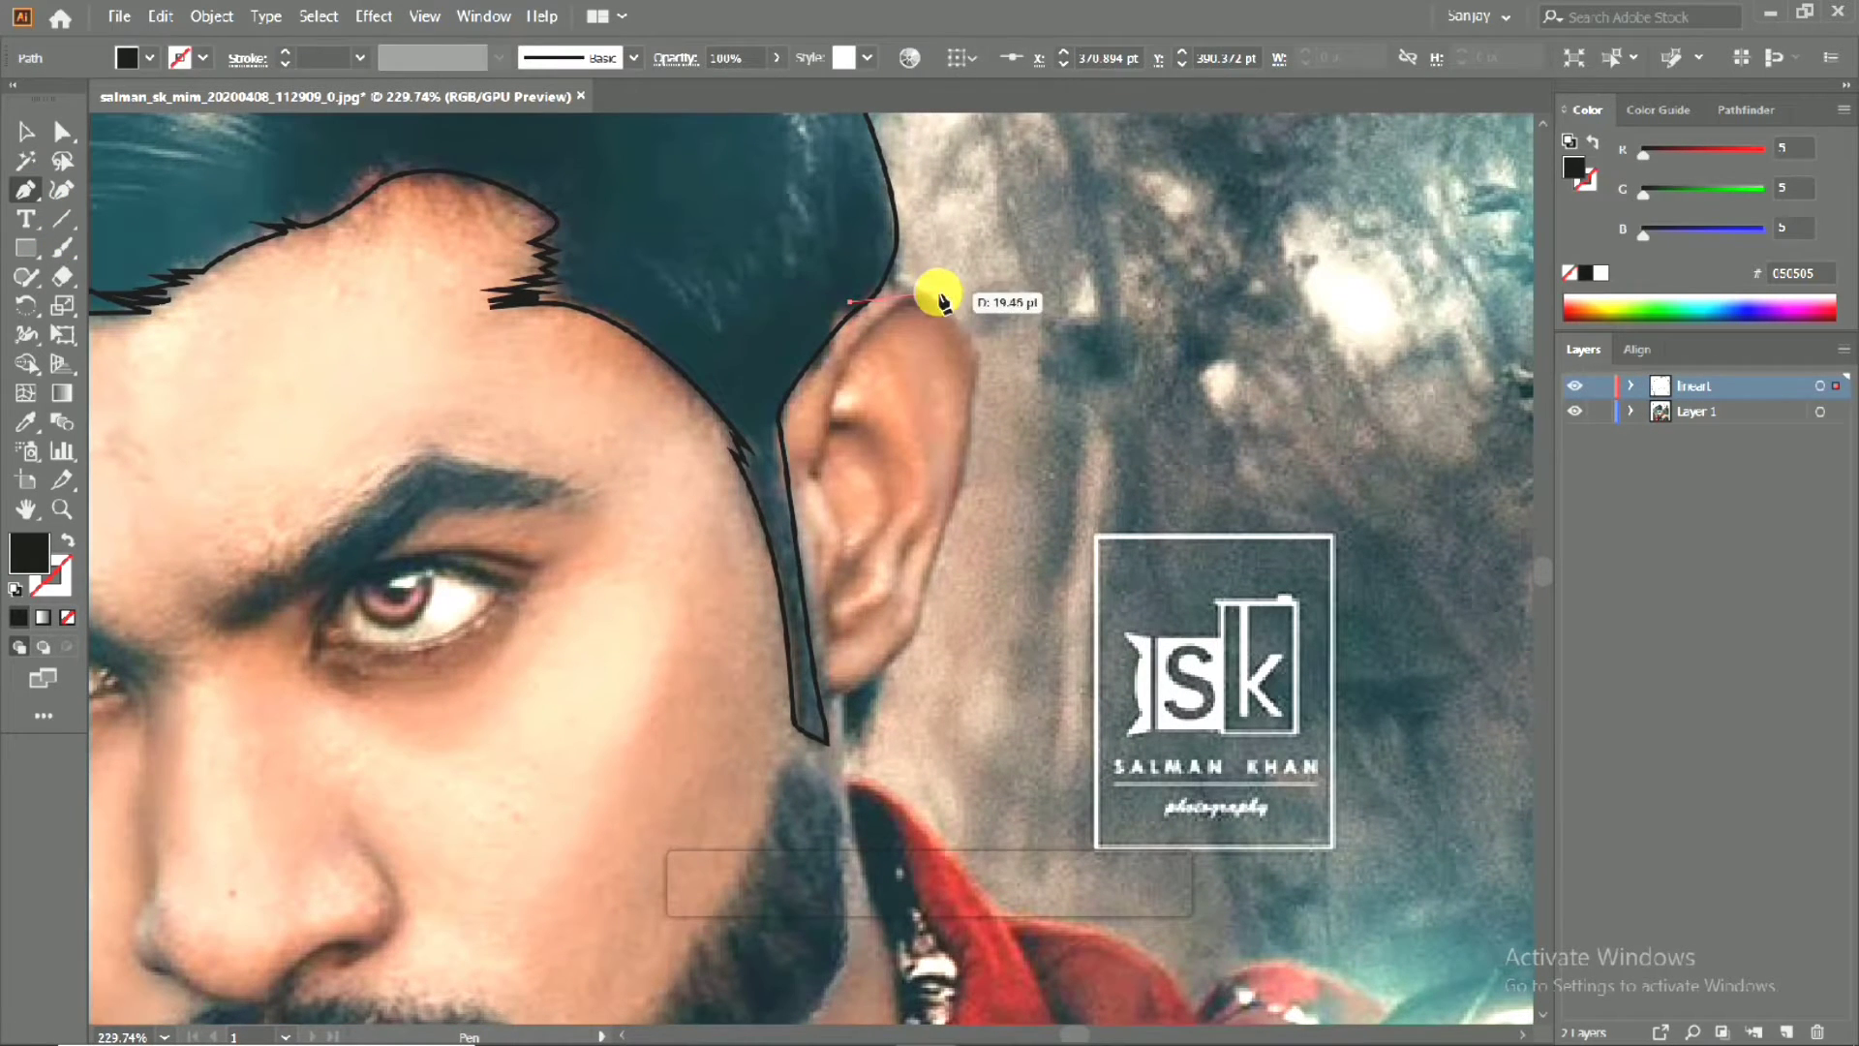
pyautogui.hotkey('ctrl', 'z')
pyautogui.click(1632, 385)
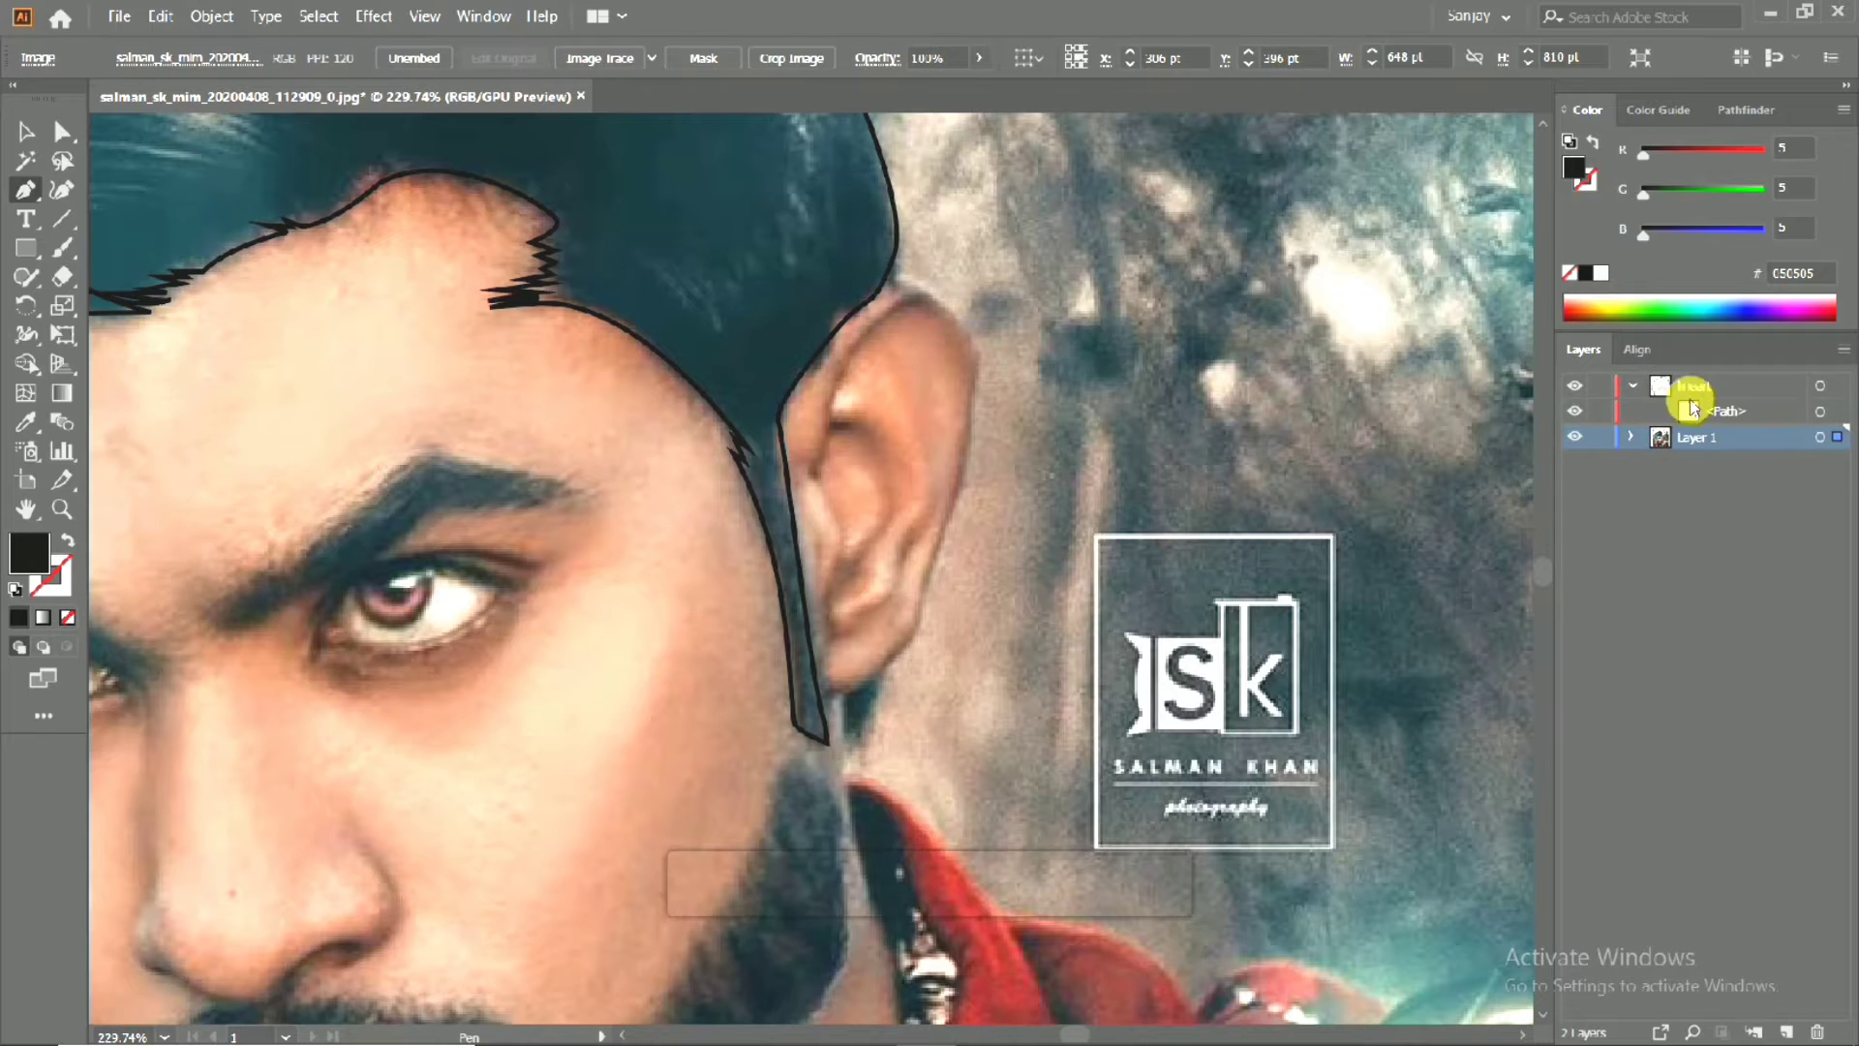
pyautogui.click(1690, 392)
# Try to trace the ear's outer edge from the hairline to the lobe as an unfilled stroke and check it without the photo.
pyautogui.click(865, 272)
pyautogui.moveTo(968, 327); pyautogui.dragTo(984, 380)
pyautogui.click(68, 539)
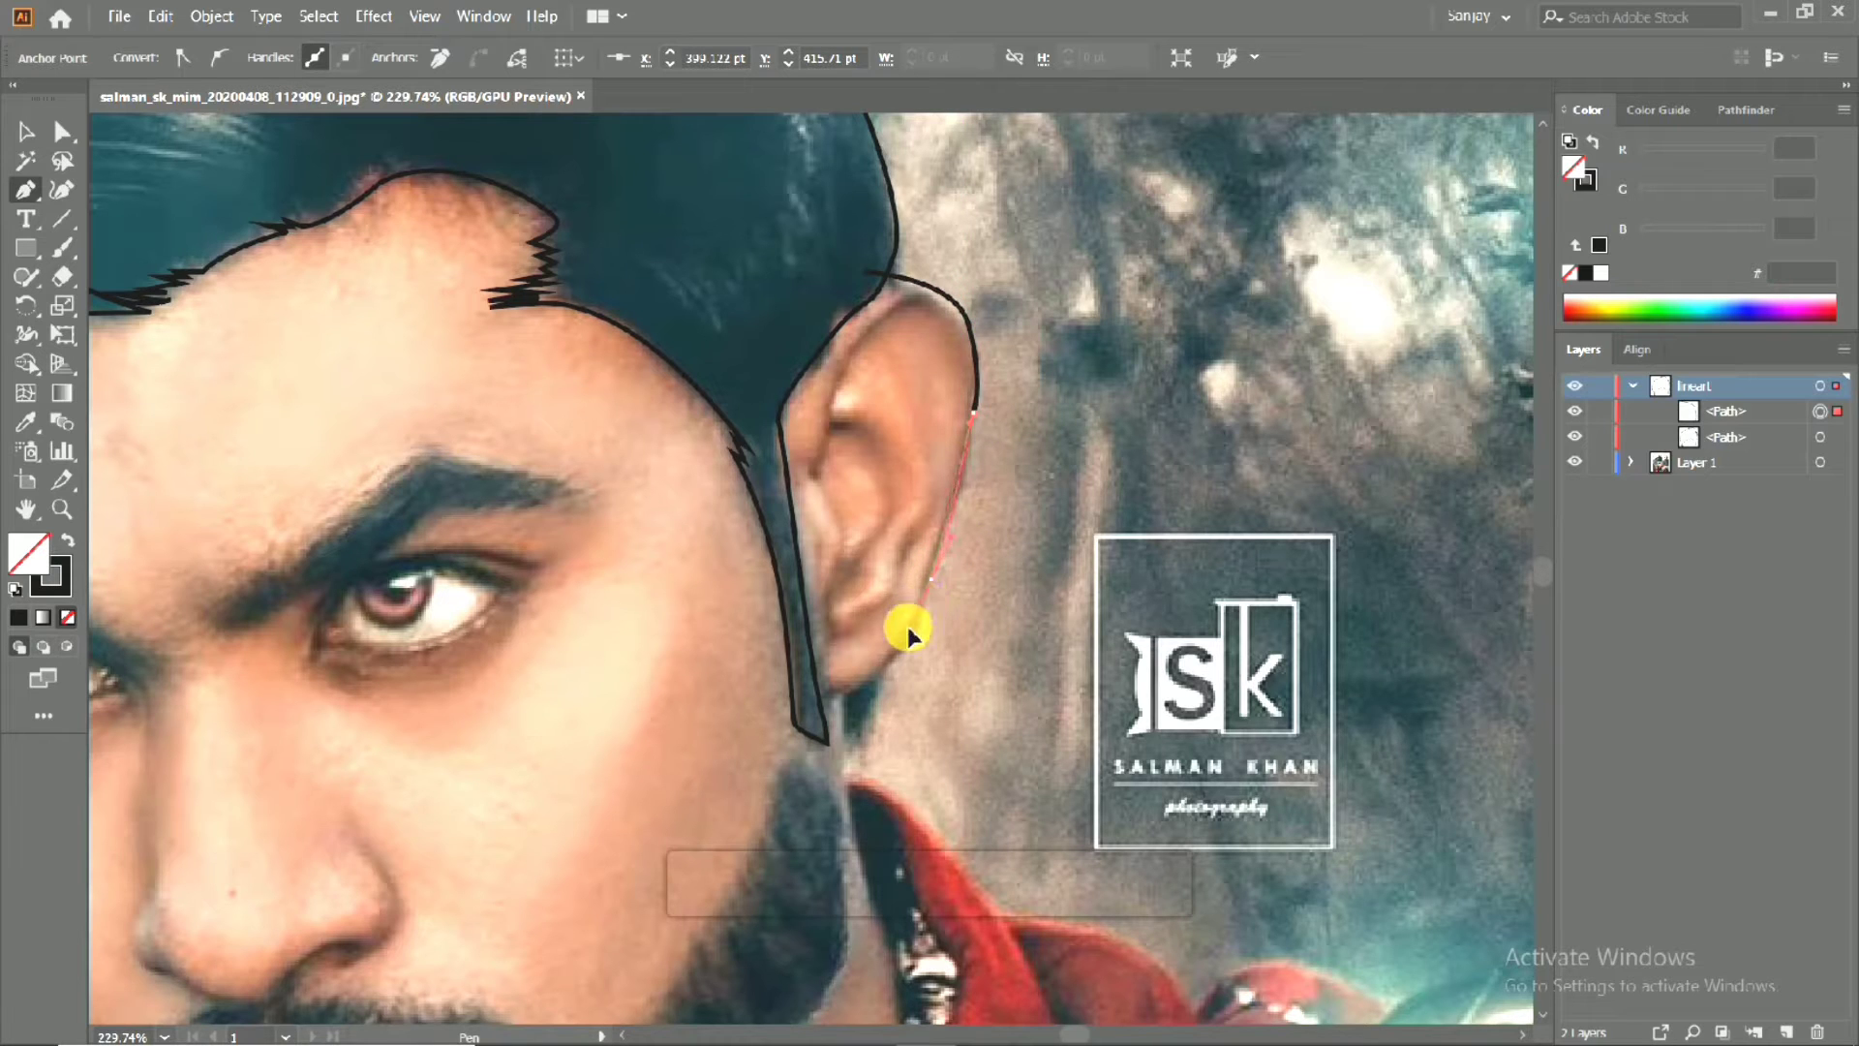
pyautogui.moveTo(930, 582); pyautogui.dragTo(916, 626)
pyautogui.moveTo(870, 690); pyautogui.dragTo(781, 664)
pyautogui.hotkey('ctrl', 'z')
pyautogui.click(1574, 462)
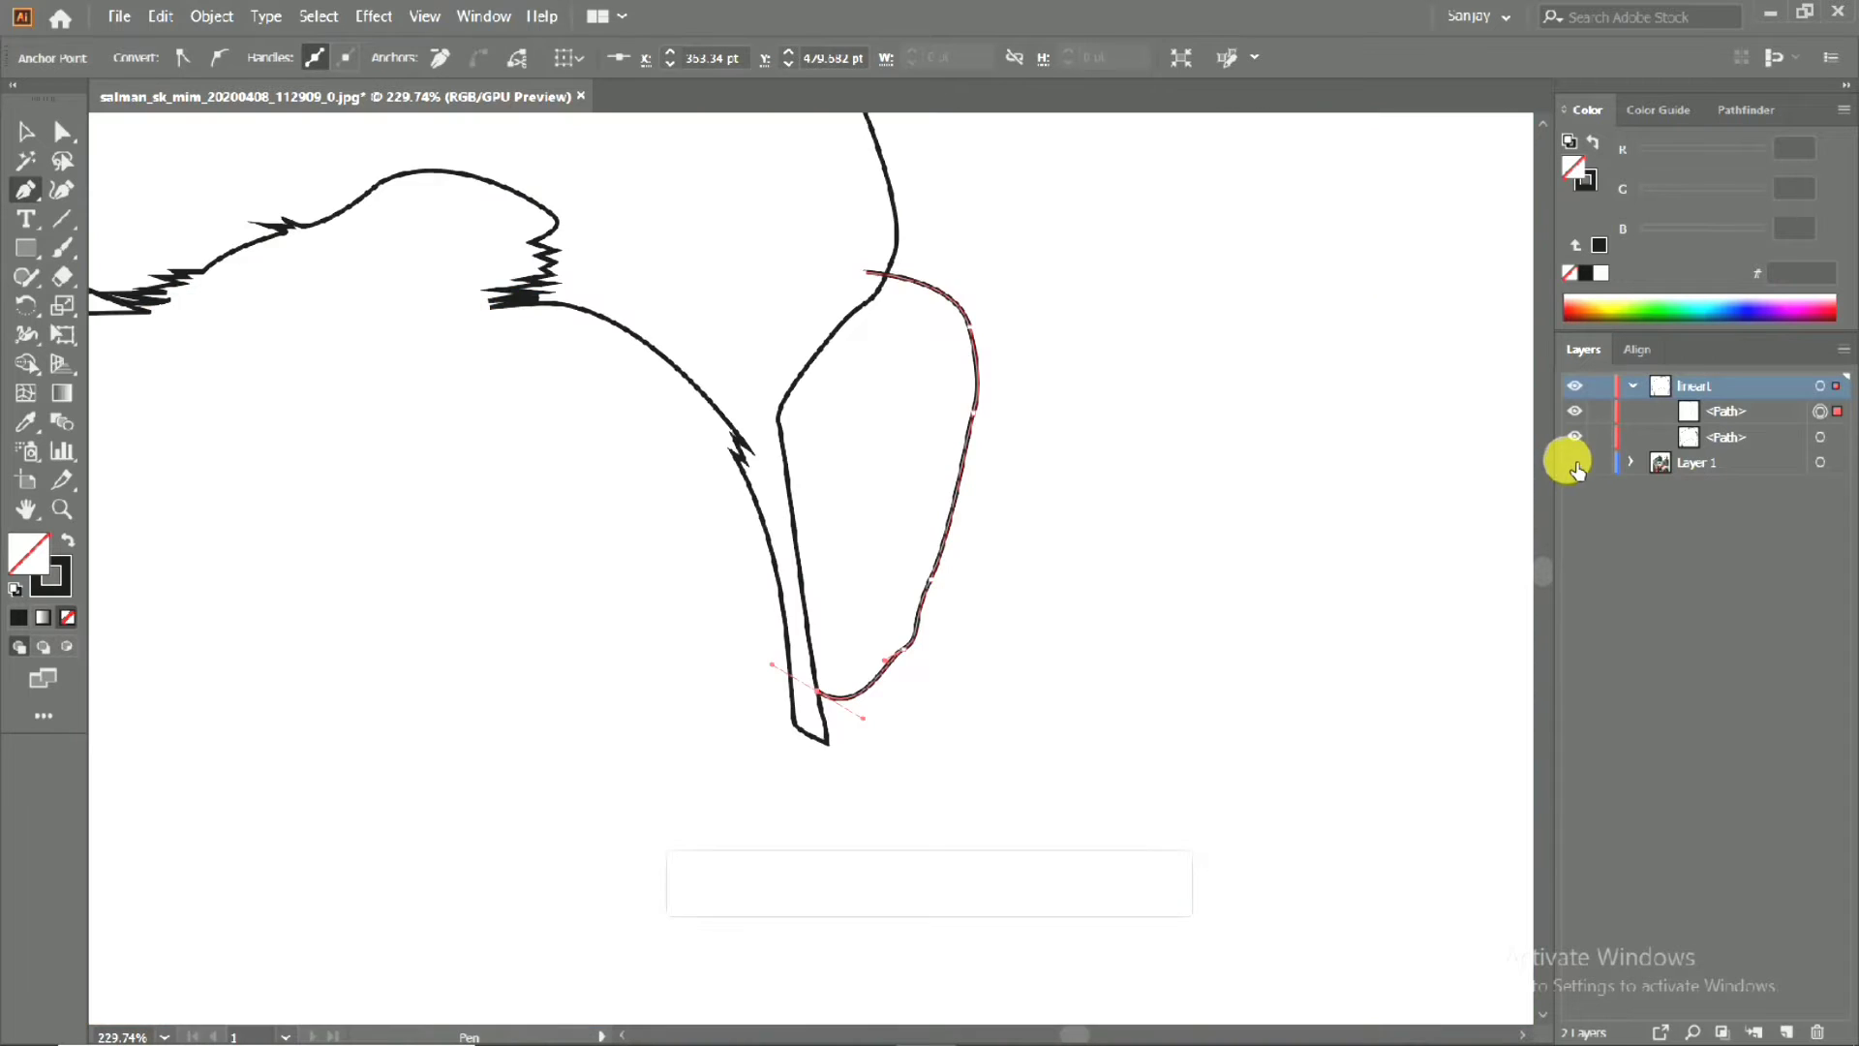
pyautogui.click(1574, 463)
# Undo the whole ear outline back to the finished hair path.
pyautogui.hotkey('ctrl', 'z')
pyautogui.hotkey('ctrl', 'z')
pyautogui.hotkey('ctrl', 'z')
pyautogui.hotkey('ctrl', 'z')
pyautogui.hotkey('ctrl', 'z')
pyautogui.hotkey('ctrl', 'z')
pyautogui.hotkey('ctrl', 'z')
pyautogui.hotkey('ctrl', 'z')
pyautogui.hotkey('ctrl', 'z')
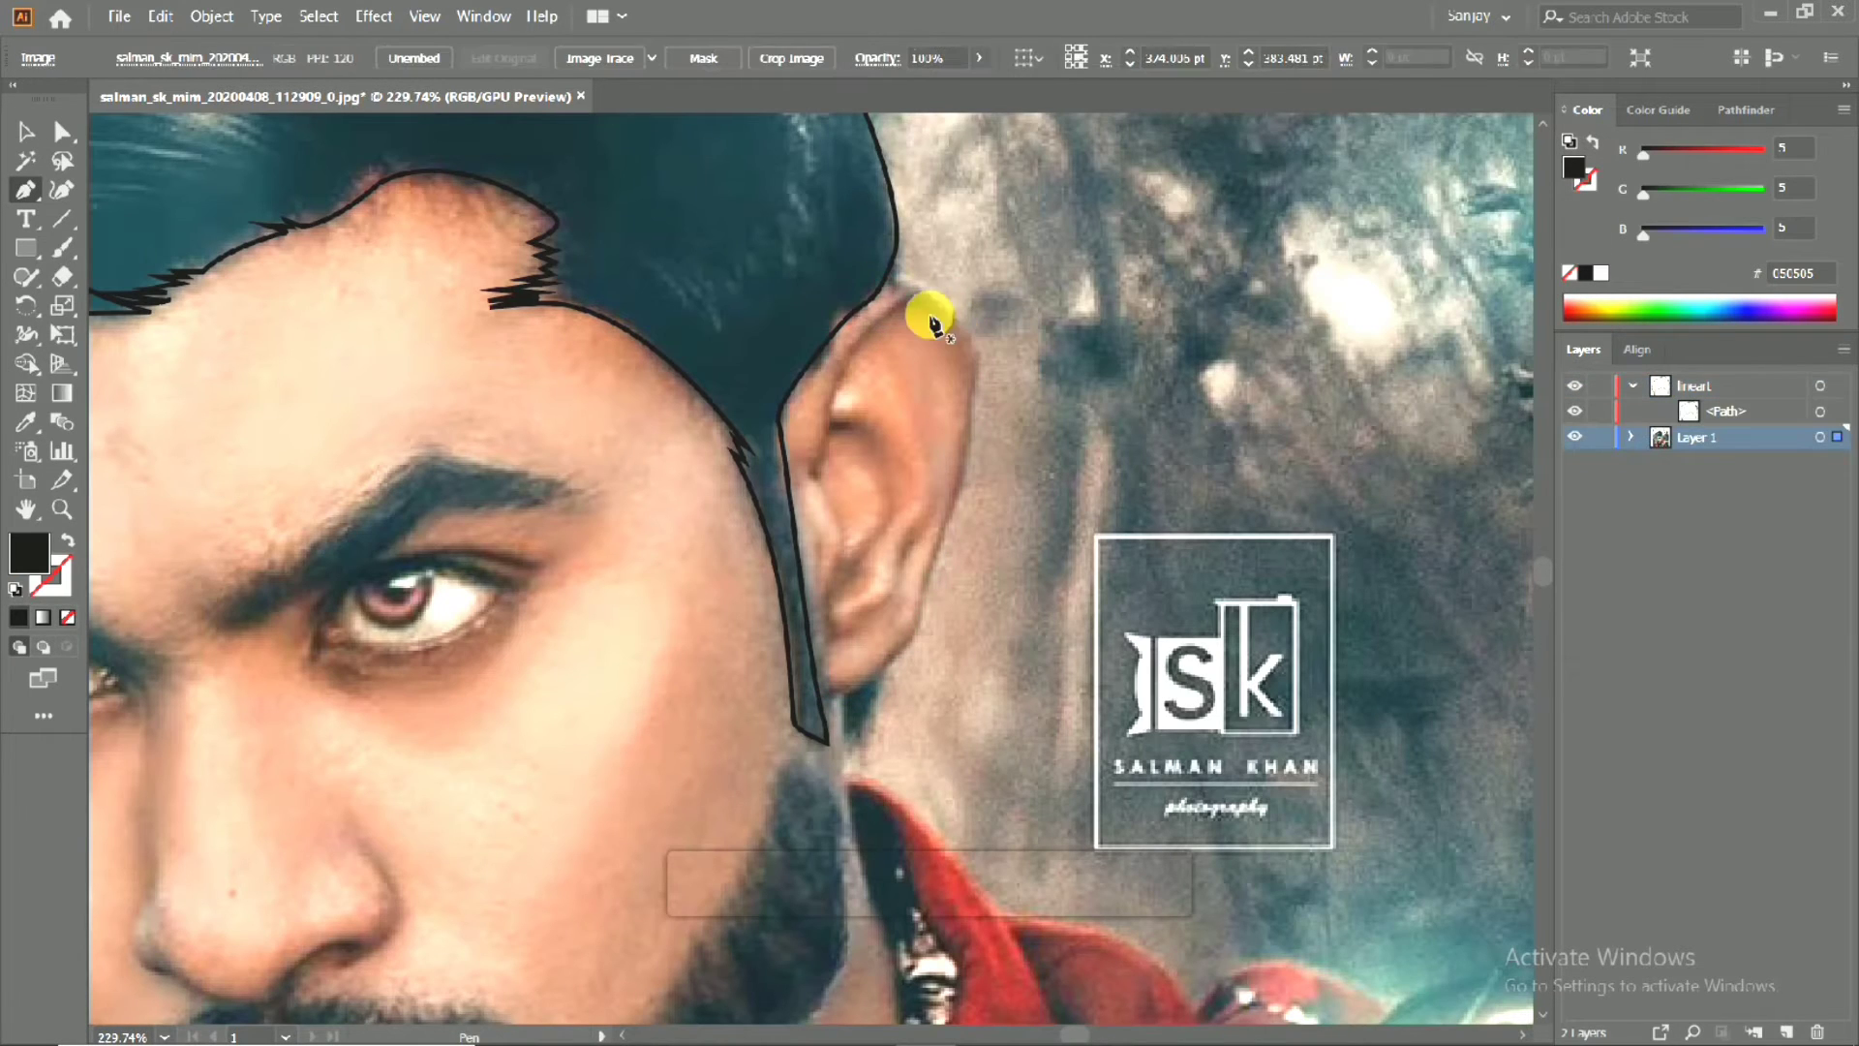
# On the line art layer, trace the ear's outer edge from the hairline to the sideburn as a black stroke without fill.
pyautogui.click(1593, 386)
pyautogui.click(820, 321)
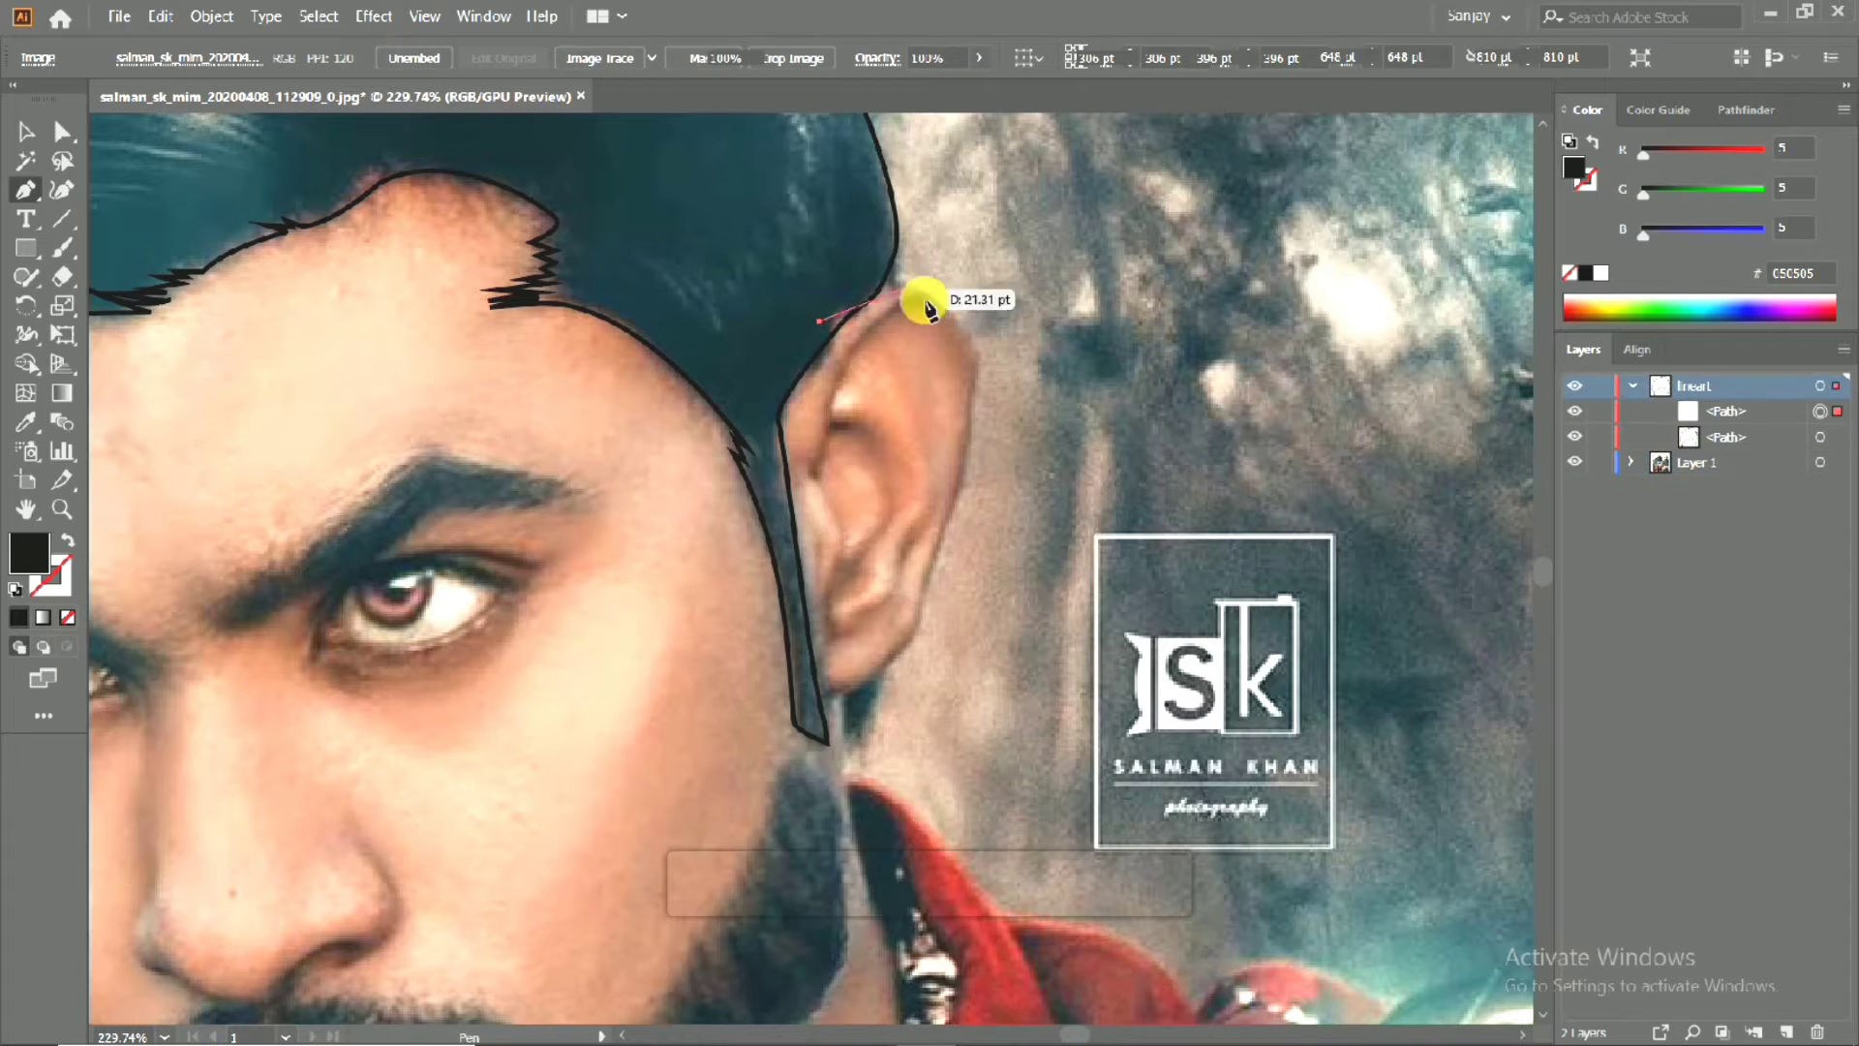
pyautogui.click(978, 337)
pyautogui.moveTo(978, 494)
pyautogui.mouseDown()
pyautogui.moveTo(962, 490)
pyautogui.moveTo(957, 531)
pyautogui.mouseUp()
pyautogui.scroll(-2, 963, 490)
pyautogui.click(68, 539)
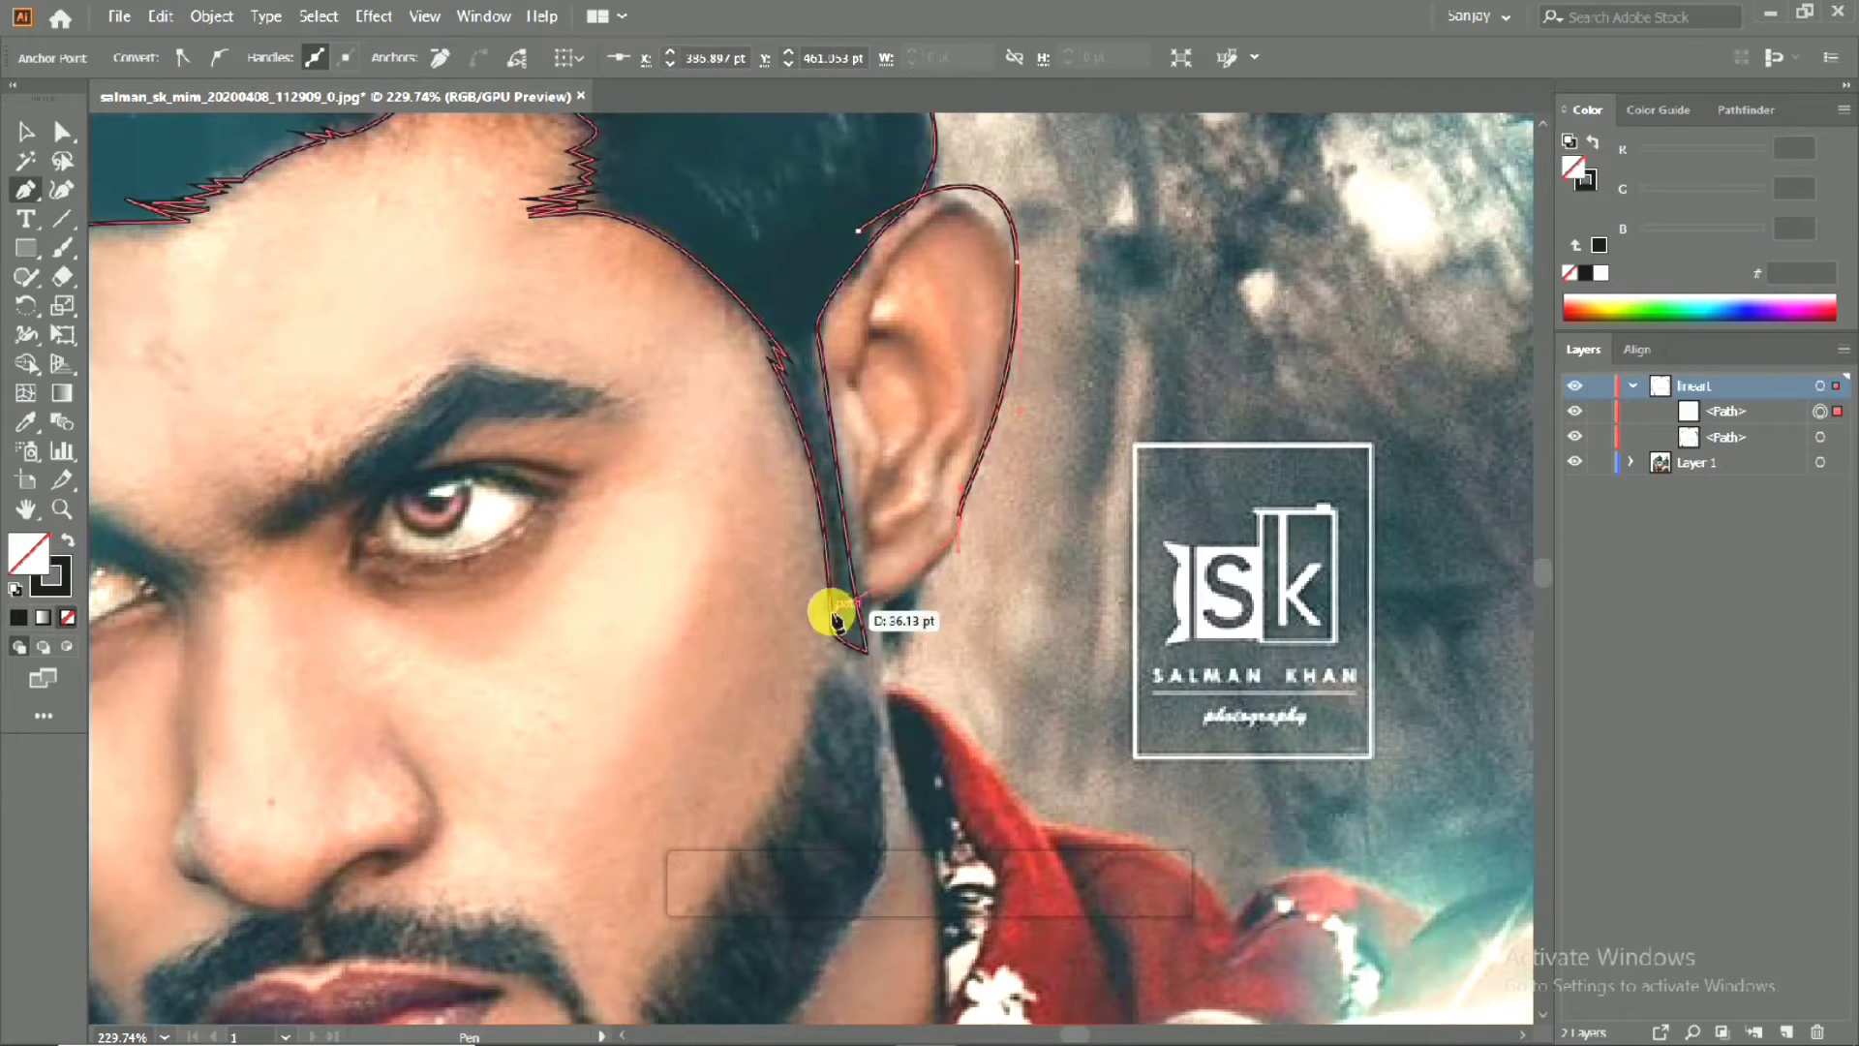
pyautogui.moveTo(849, 588); pyautogui.dragTo(810, 547)
# Trace a thin closed crescent along the fold under the ear's upper rim and fill it black without a stroke.
pyautogui.moveTo(776, 407); pyautogui.dragTo(897, 469)
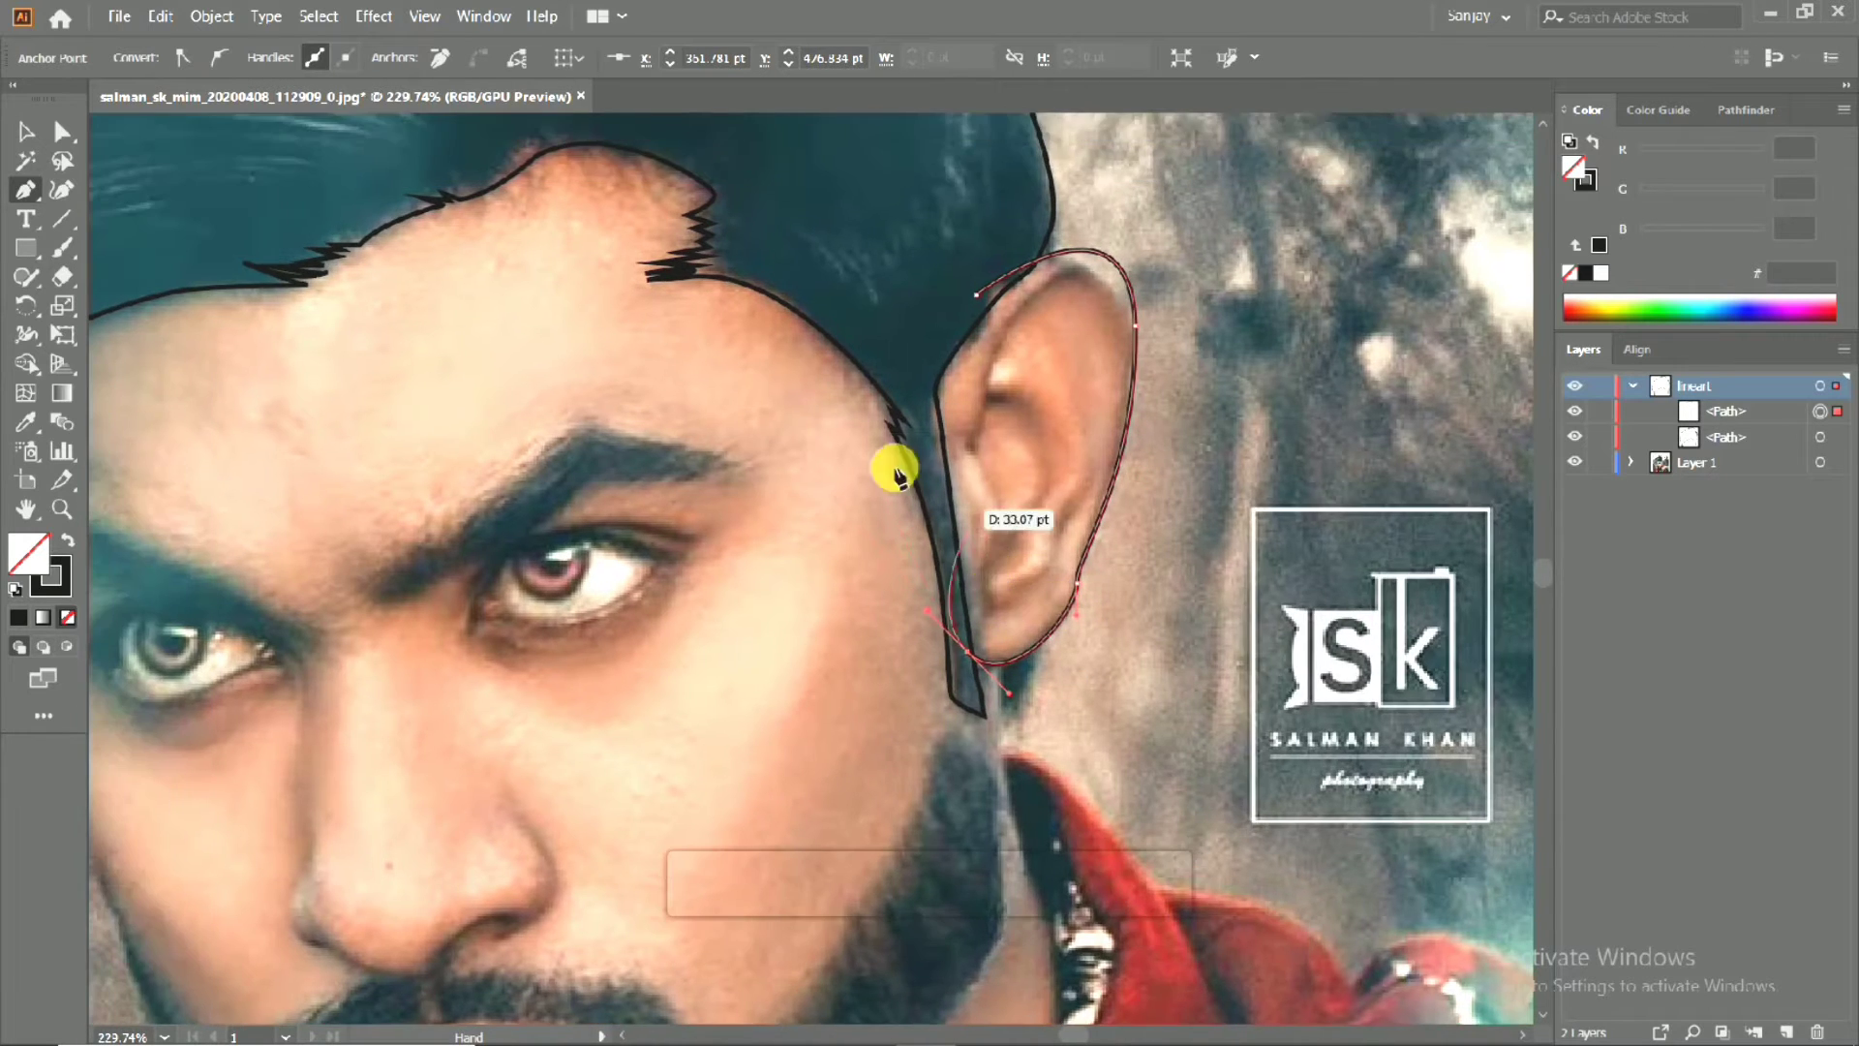
pyautogui.moveTo(484, 453); pyautogui.dragTo(436, 564)
pyautogui.click(922, 532)
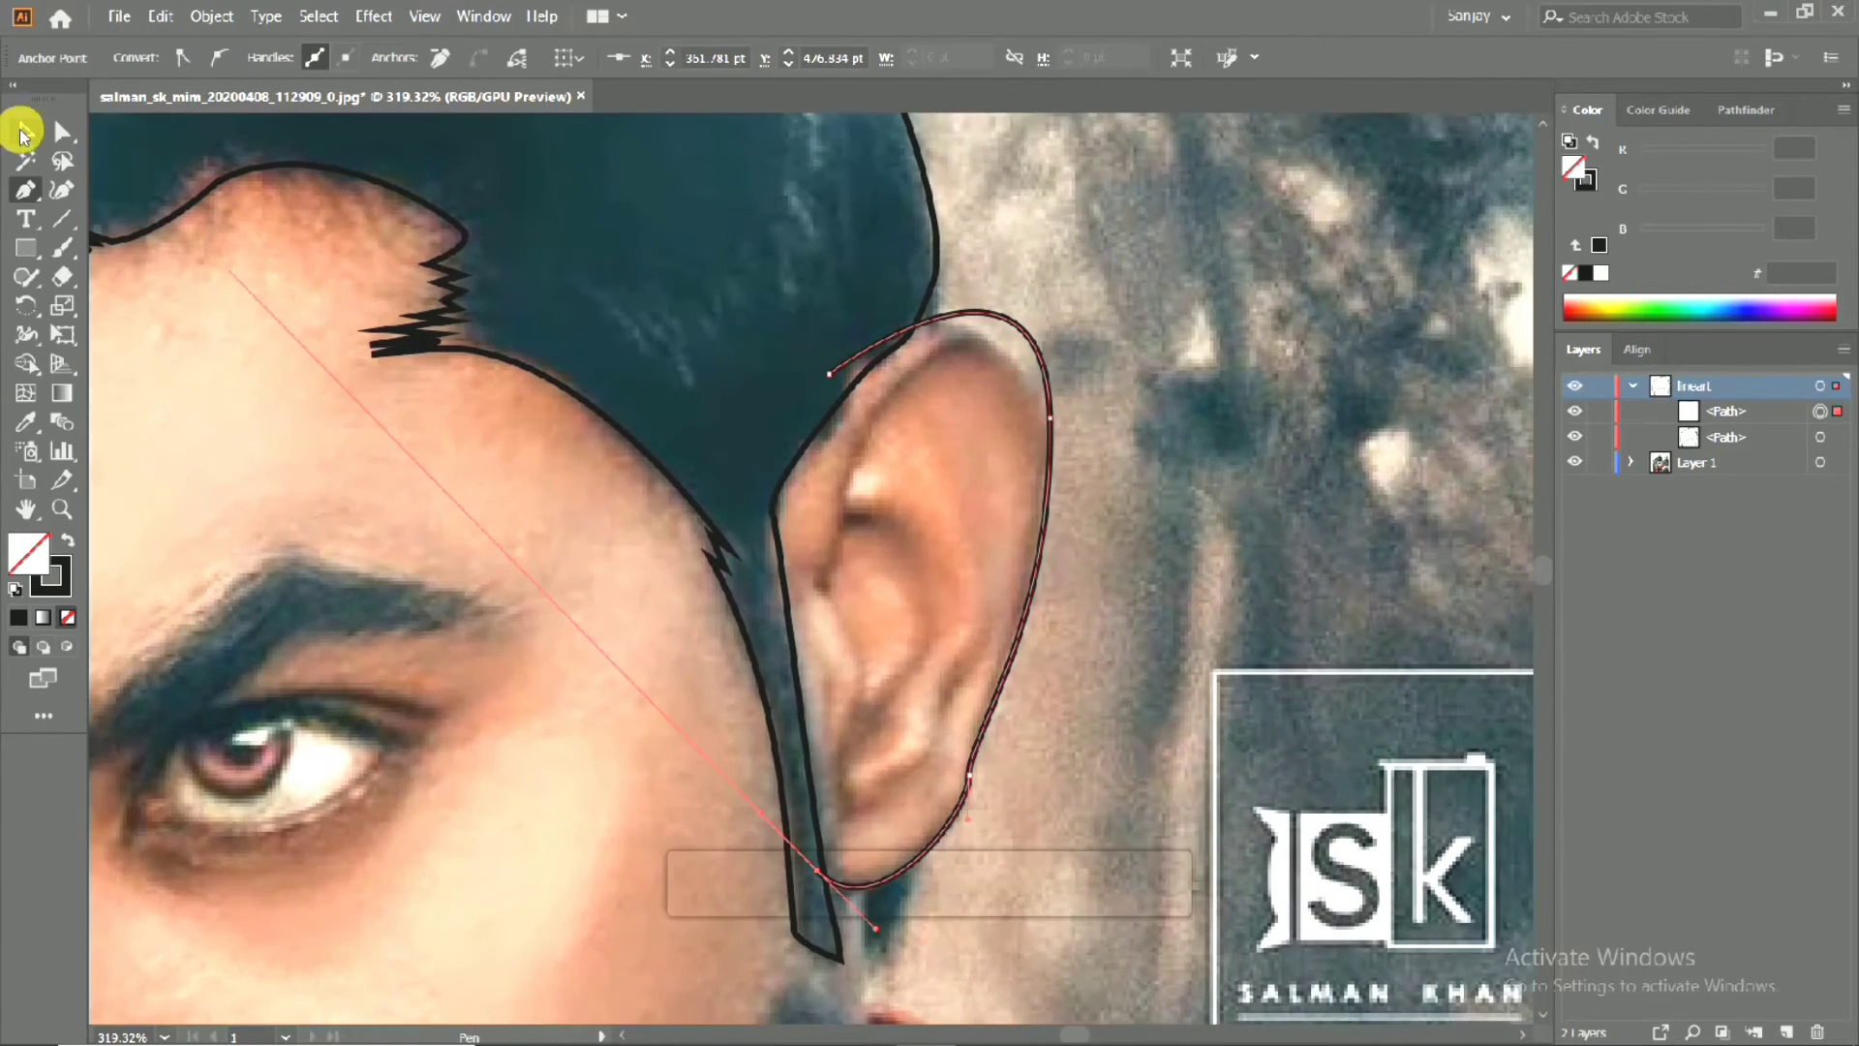
pyautogui.click(848, 477)
pyautogui.moveTo(1034, 405); pyautogui.dragTo(1042, 463)
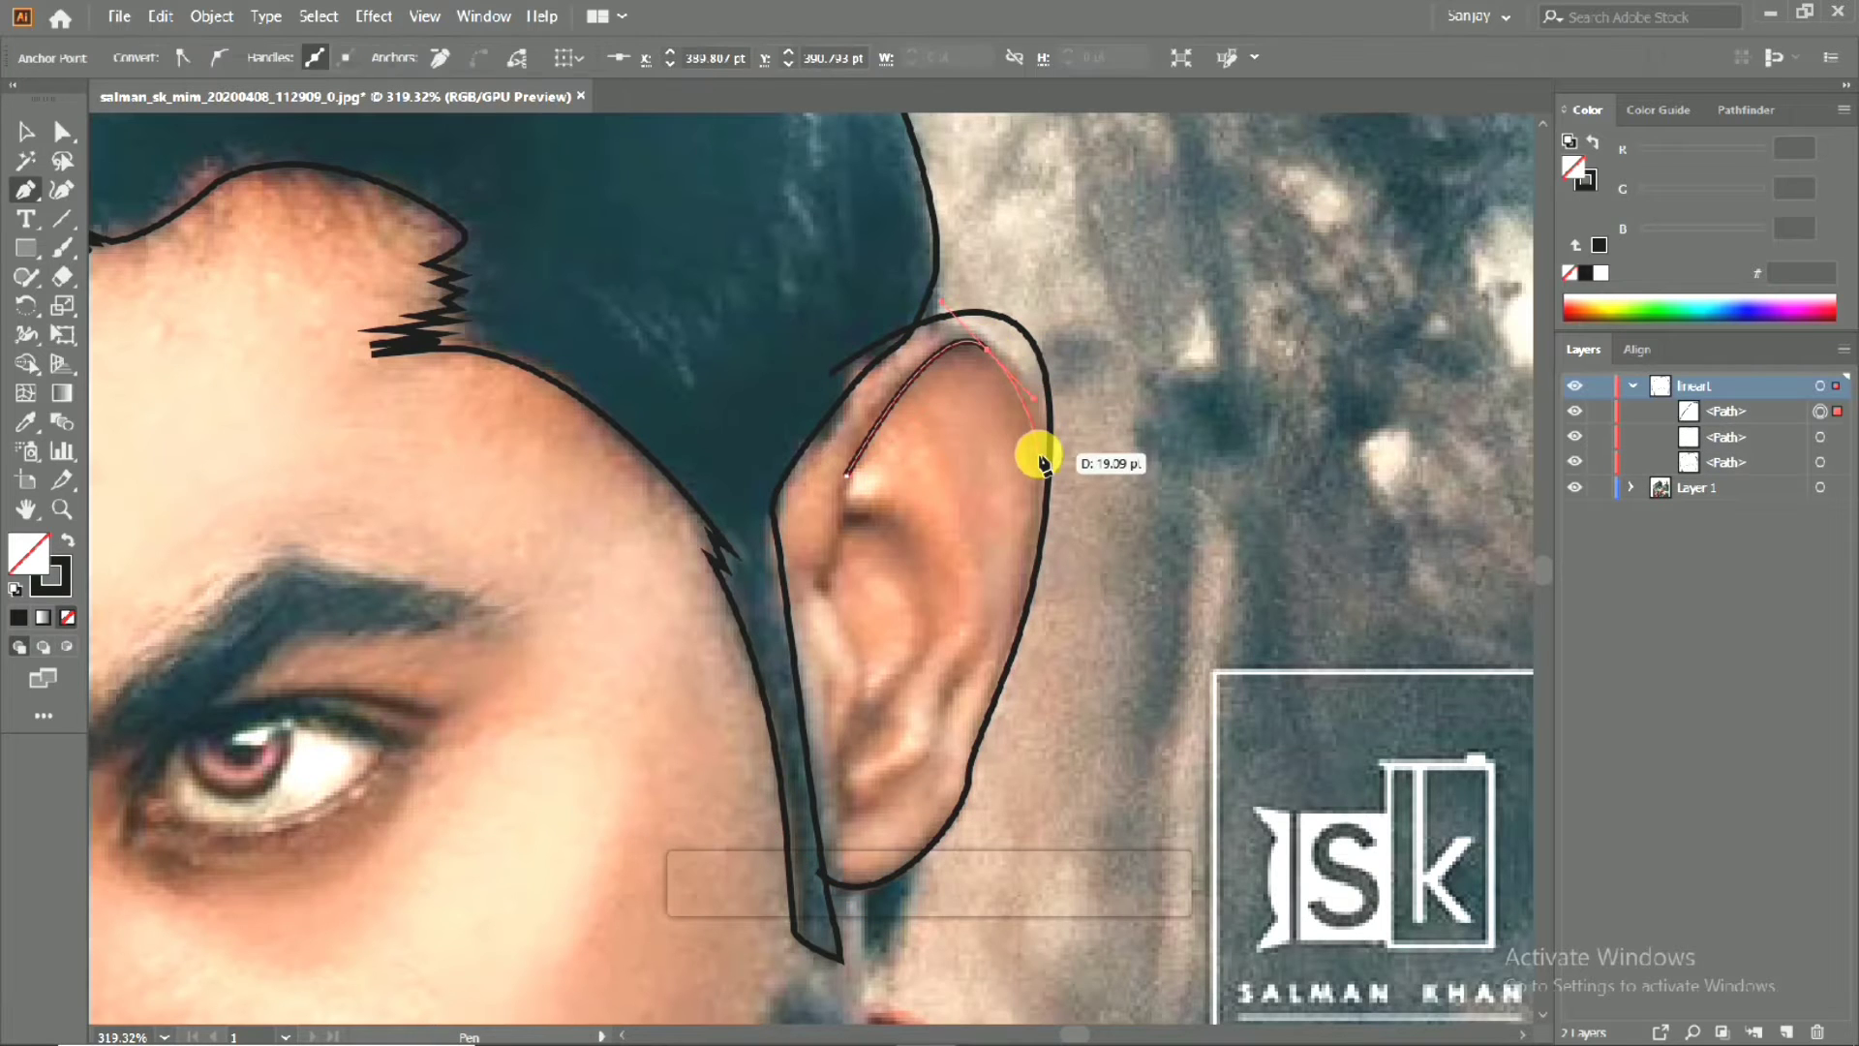
pyautogui.click(1039, 443)
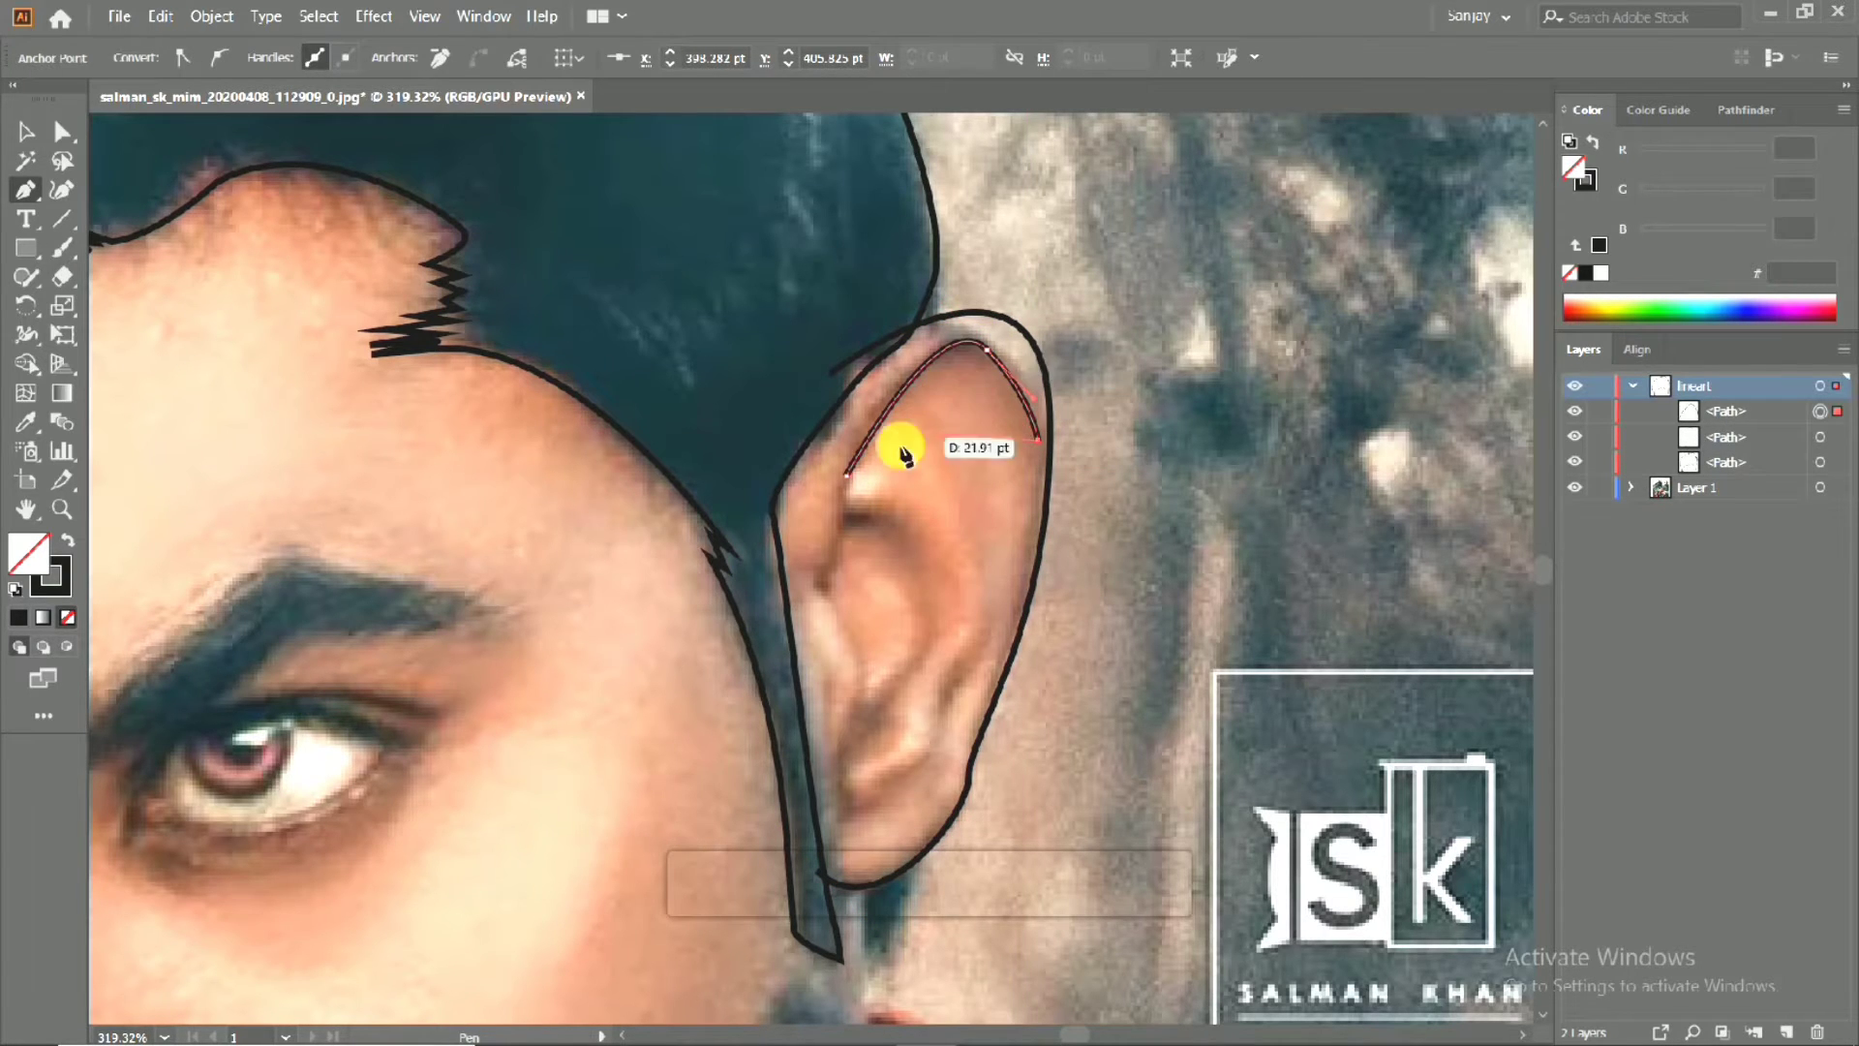
pyautogui.click(849, 479)
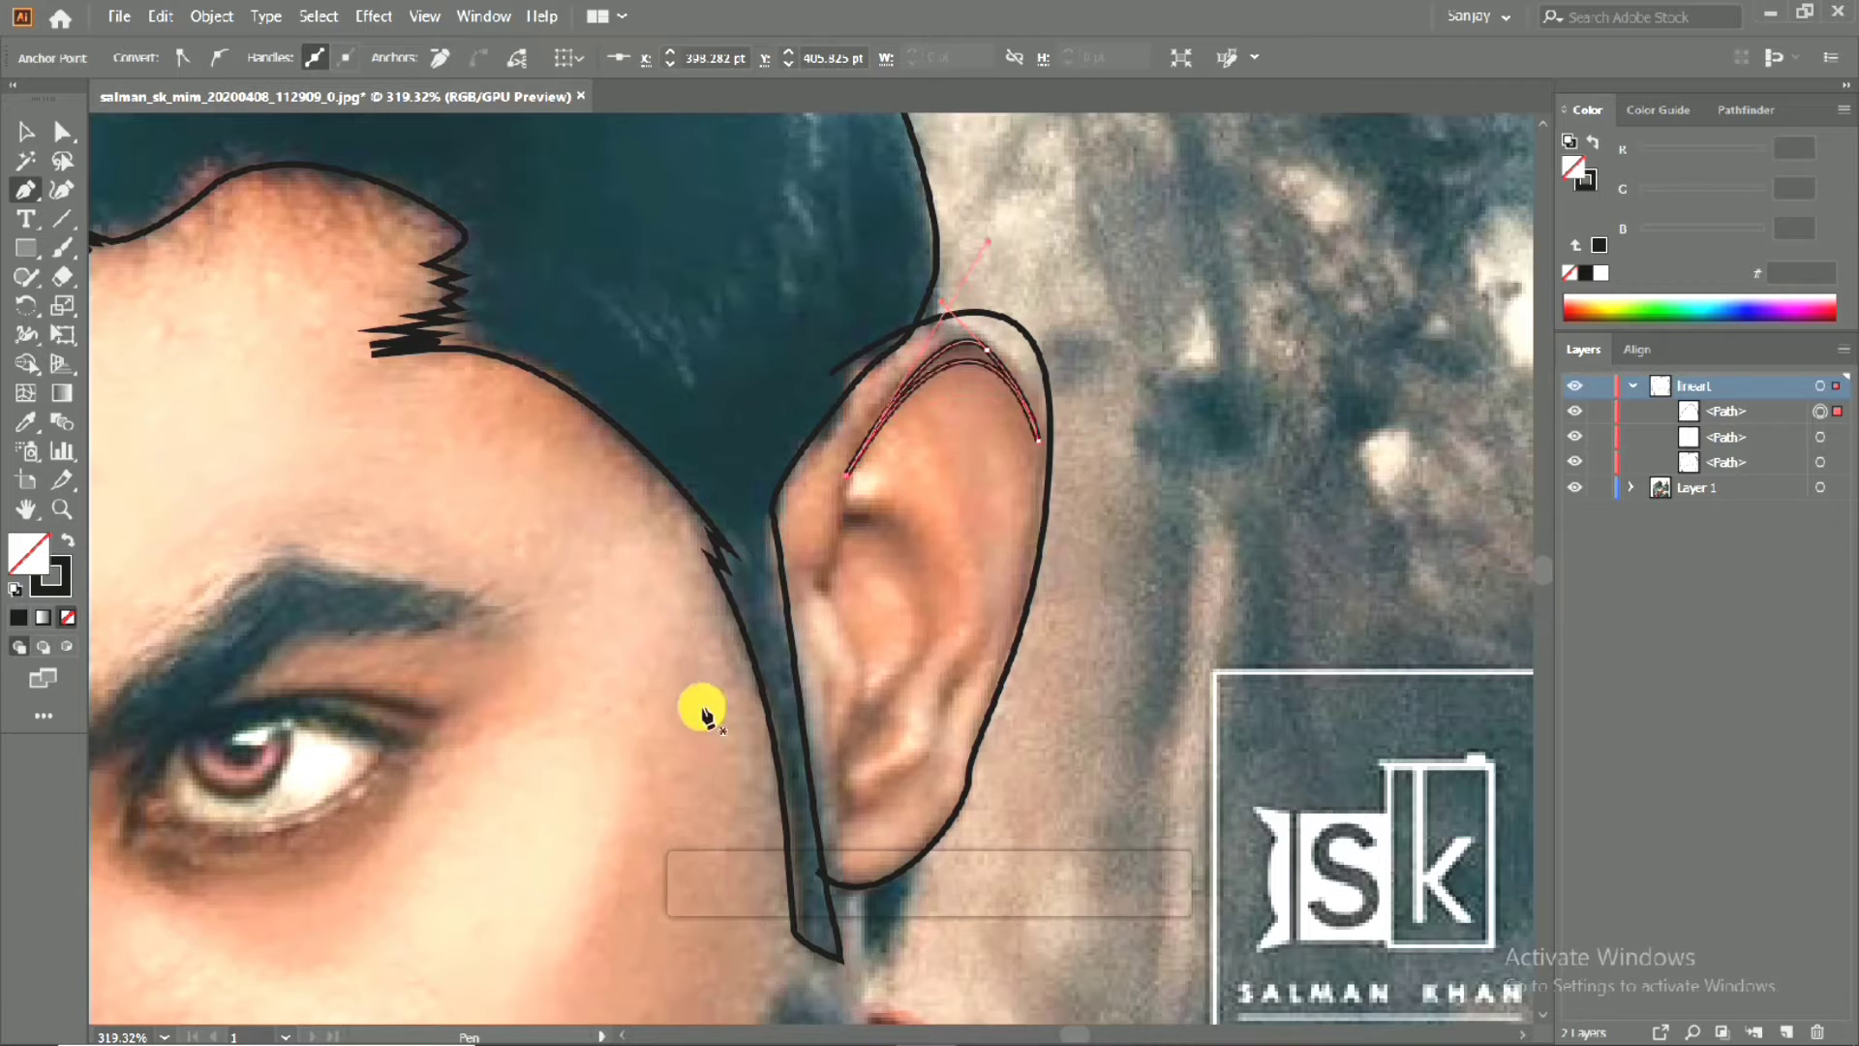
pyautogui.click(68, 539)
# Try to trace the inner ear contour from the upper fold down towards the lobe as an unfilled black stroke.
pyautogui.scroll(-1, 796, 549)
pyautogui.hscroll(-1, 796, 549)
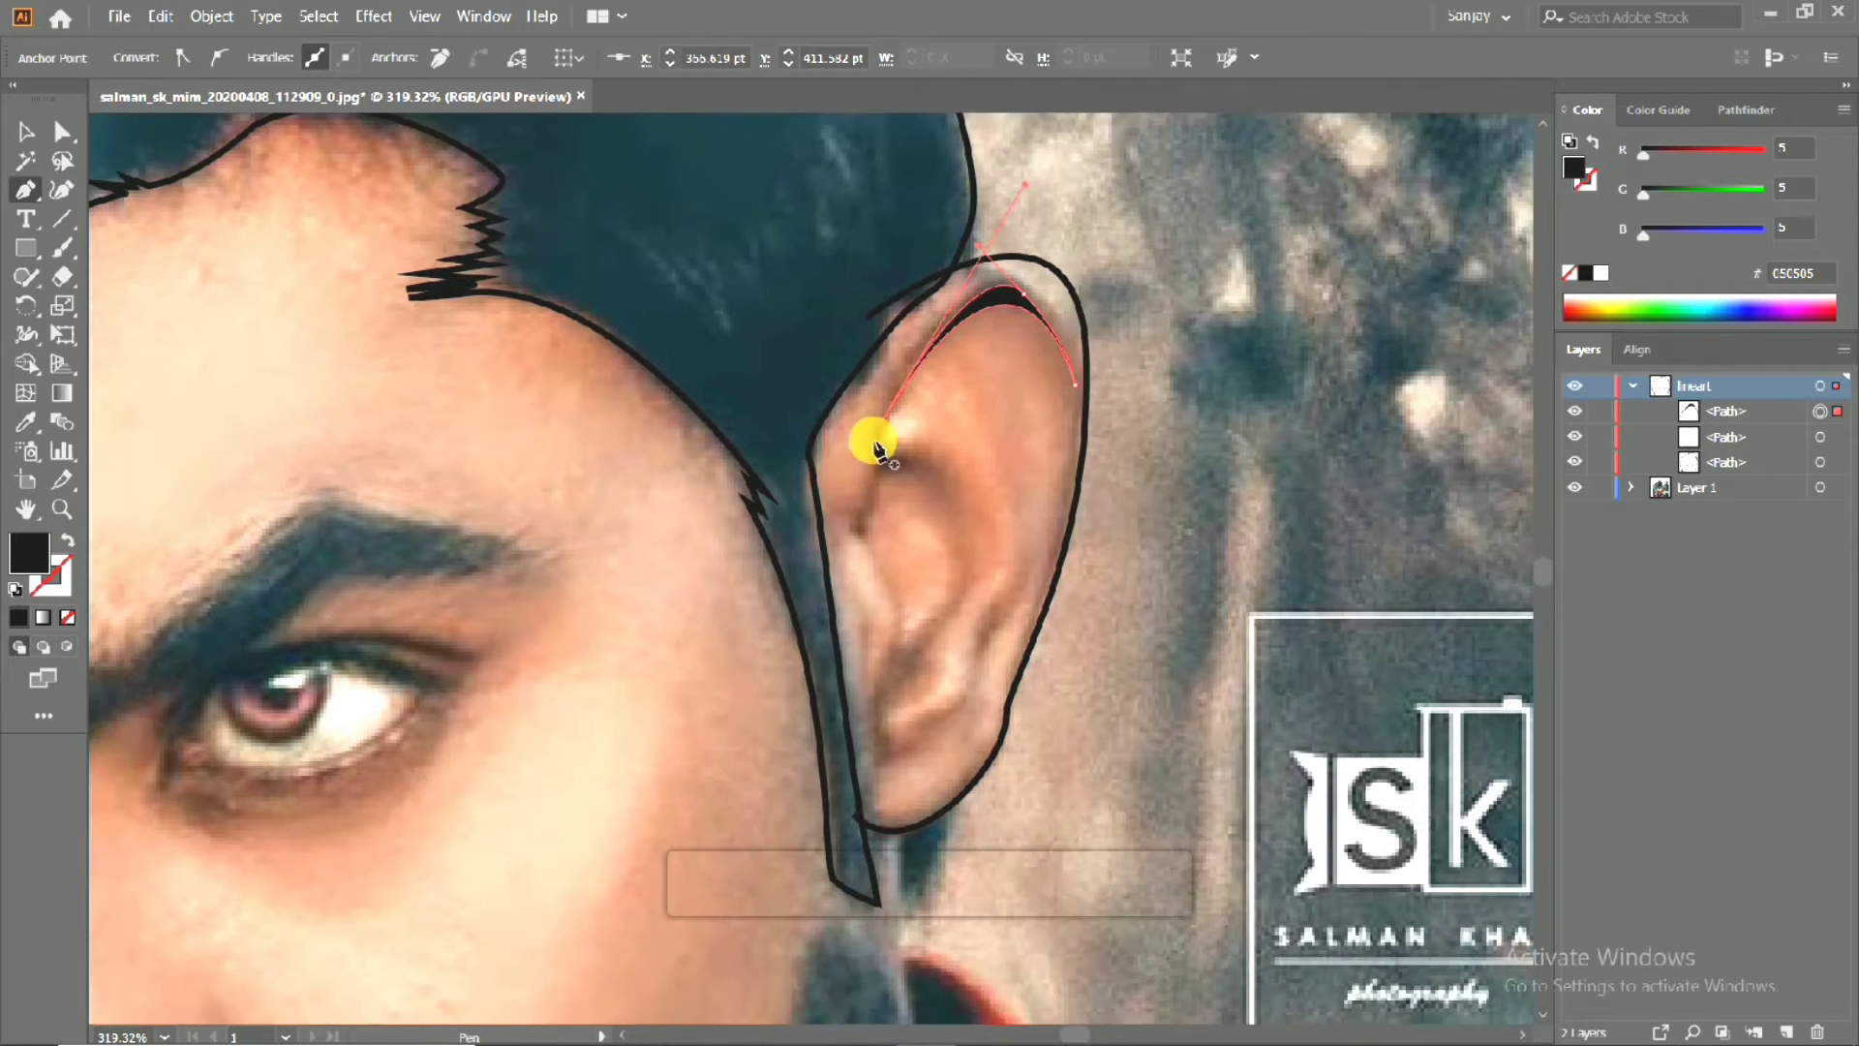
pyautogui.keyDown('ctrl'); pyautogui.click(889, 449); pyautogui.keyUp('ctrl')
pyautogui.moveTo(883, 447); pyautogui.dragTo(871, 549)
pyautogui.click(895, 605)
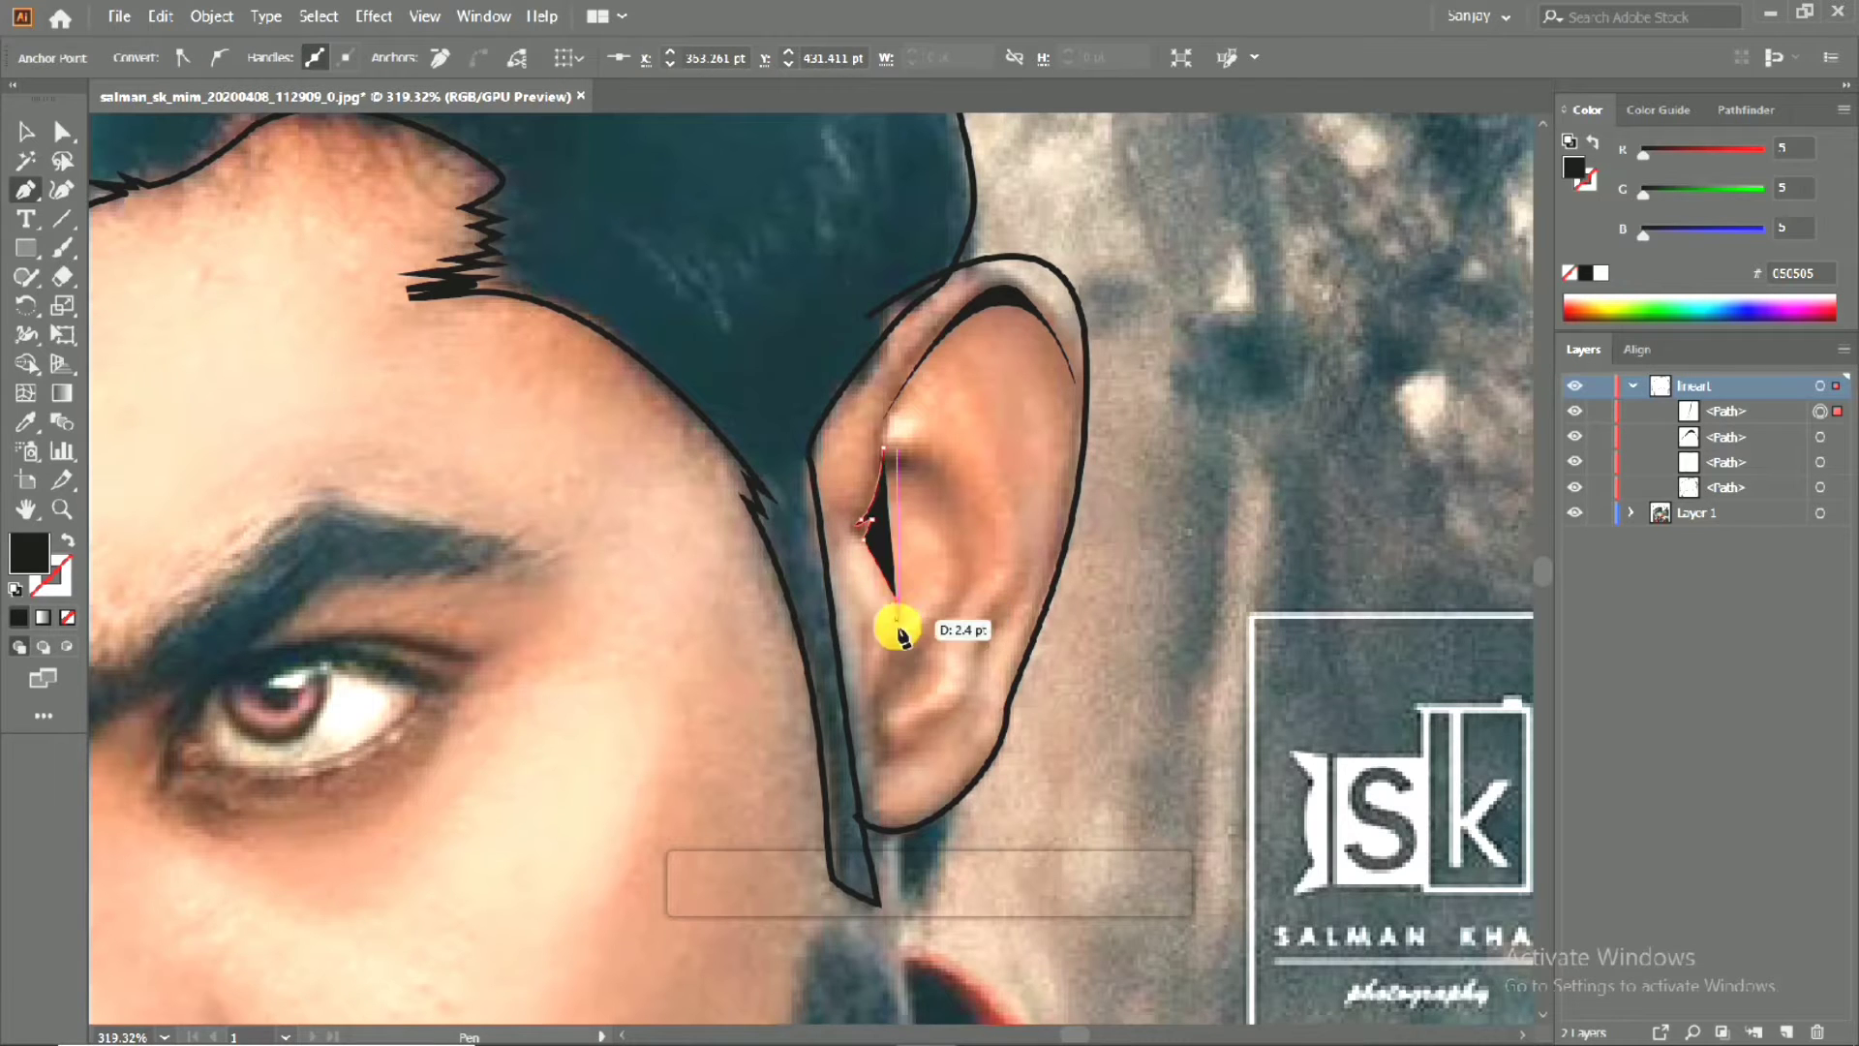
pyautogui.click(883, 678)
pyautogui.click(77, 554)
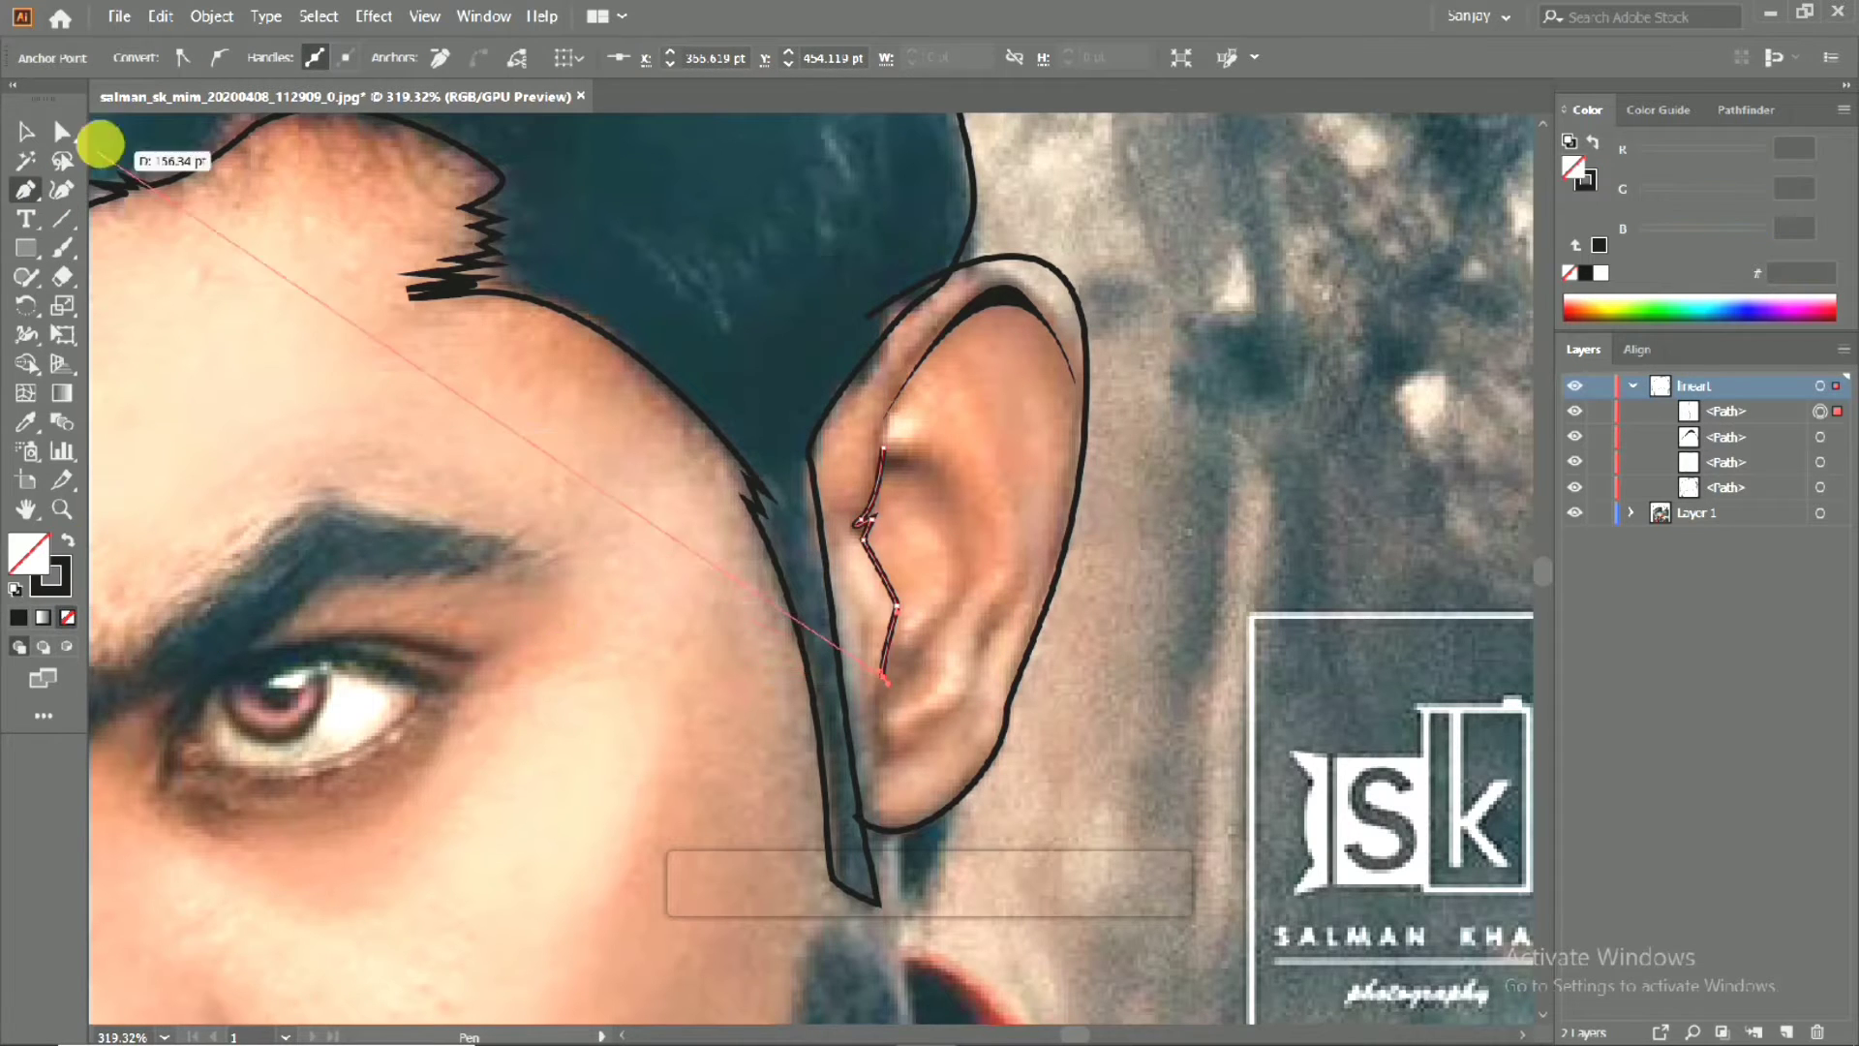
# Check the inner ear contour with the photo layer hidden, restore the photo and delete that contour.
pyautogui.press('v')
pyautogui.click(1575, 512)
pyautogui.click(1635, 569)
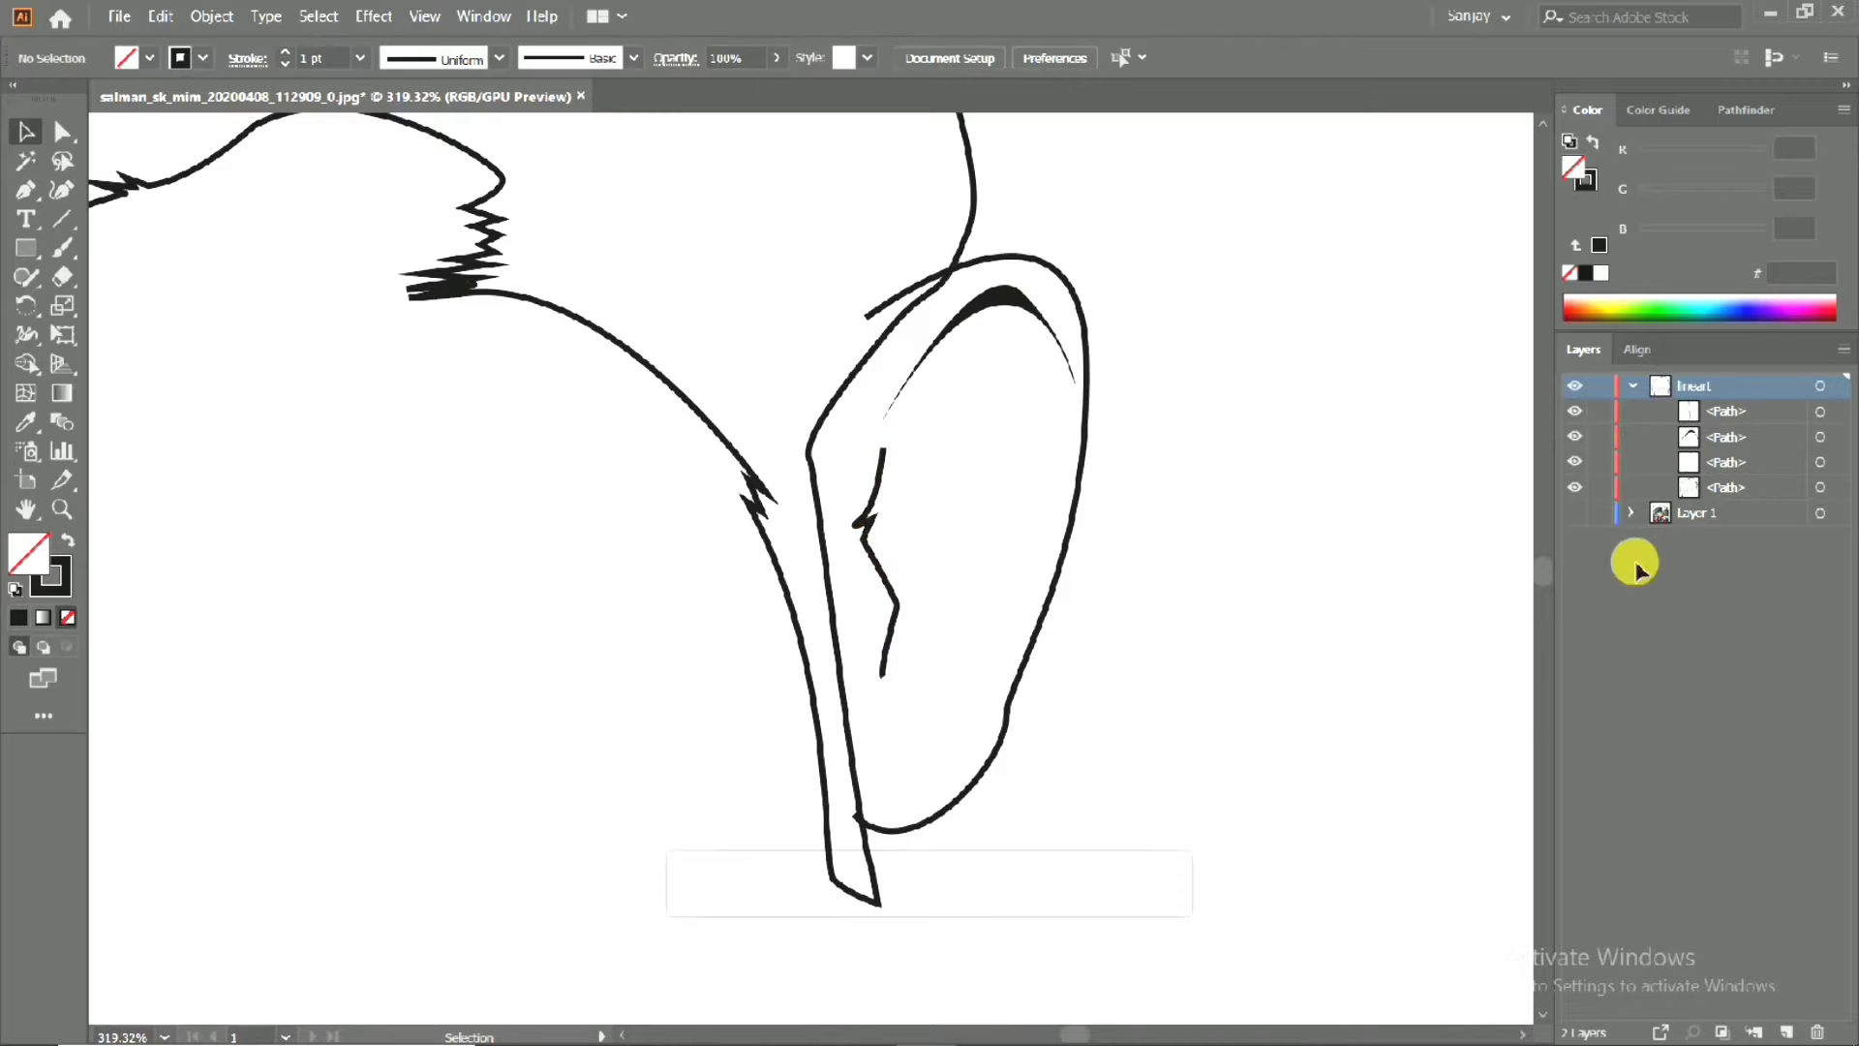
pyautogui.click(1580, 518)
pyautogui.press('Delete')
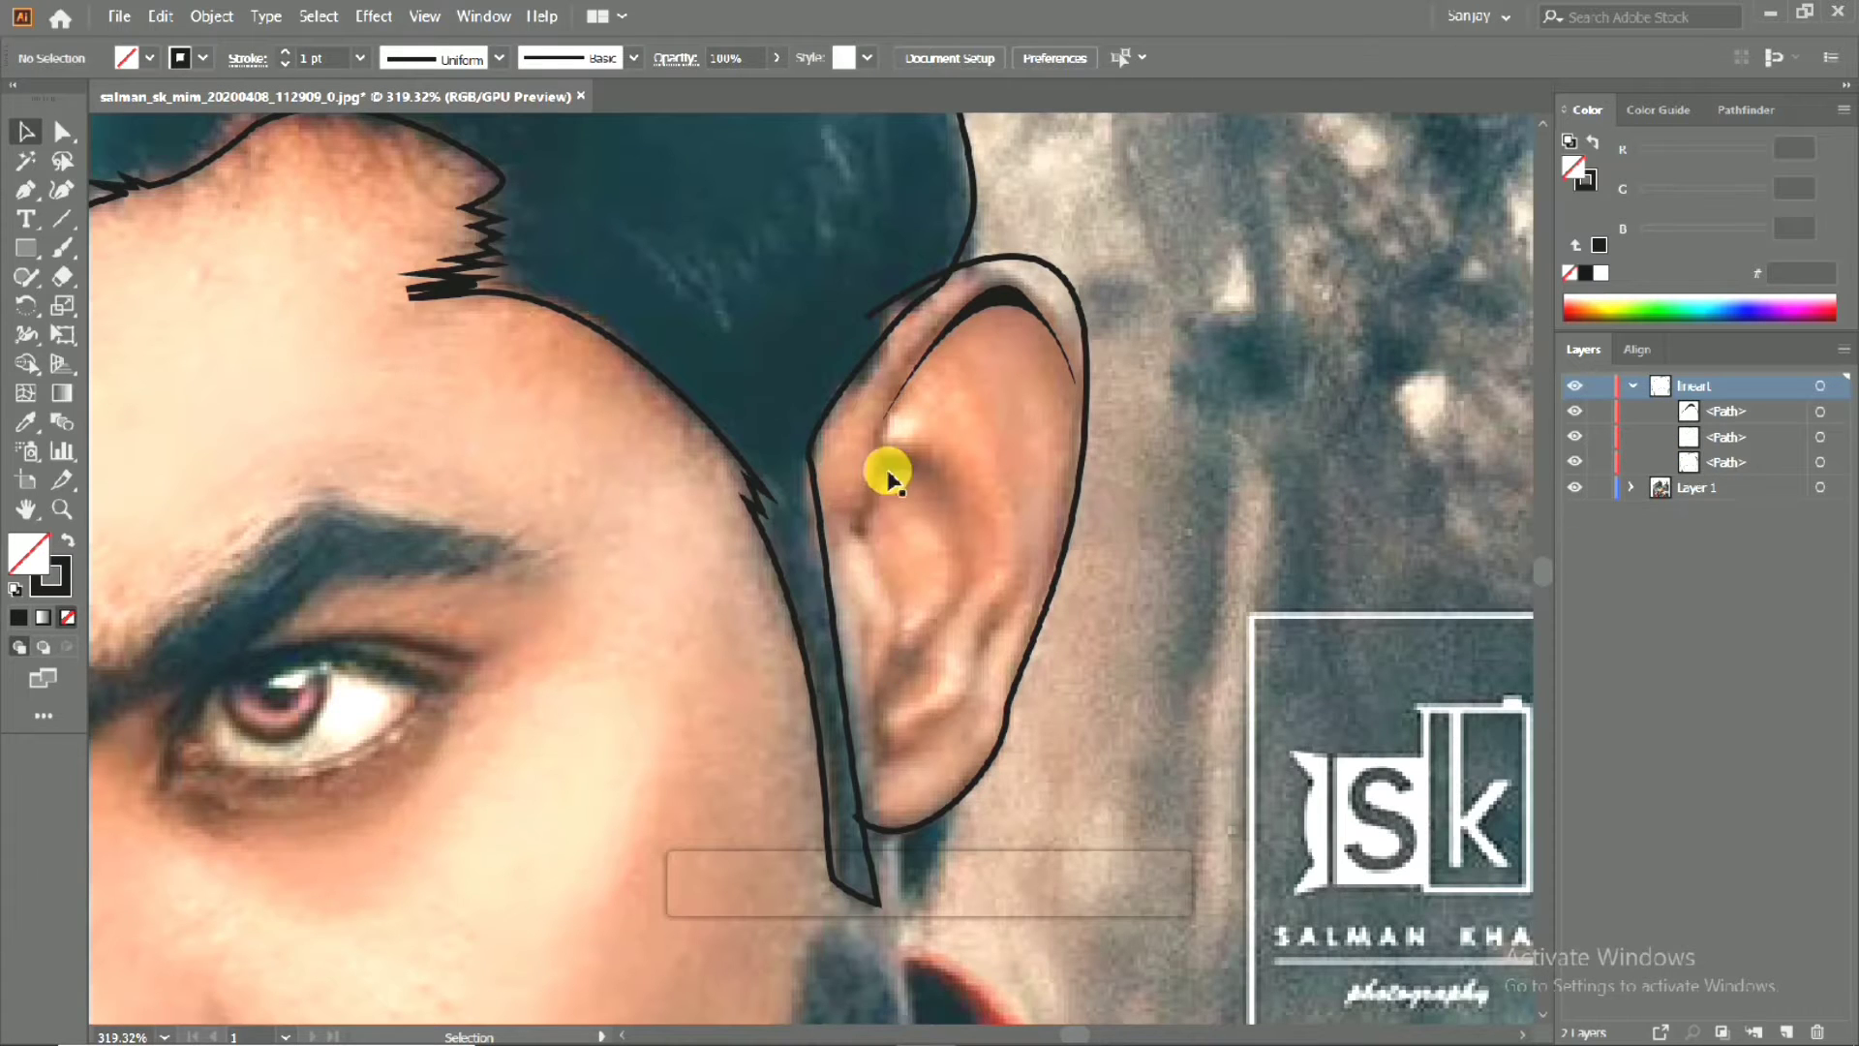
# Draw a short, slightly curved stroke about 9 by 23 pt down the ear's upper inner fold and select it.
pyautogui.press('p')
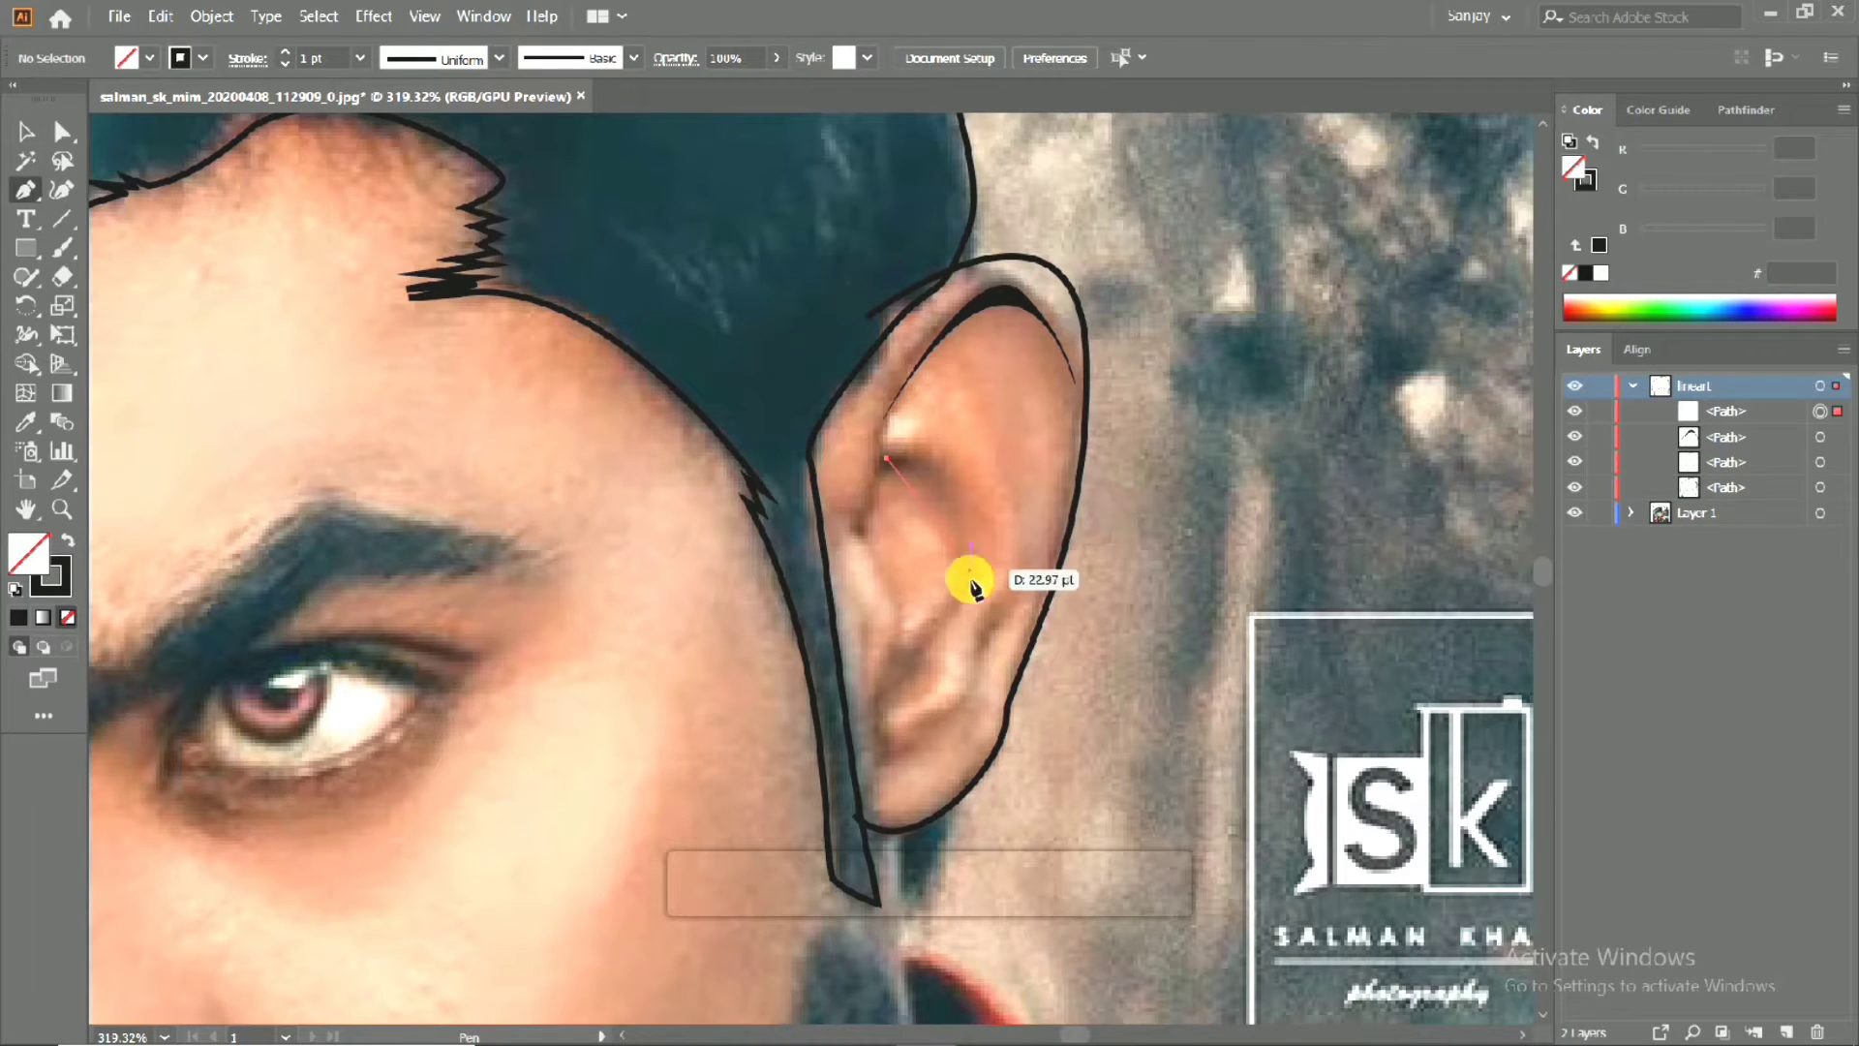
pyautogui.click(963, 386)
pyautogui.moveTo(1013, 516); pyautogui.dragTo(1030, 543)
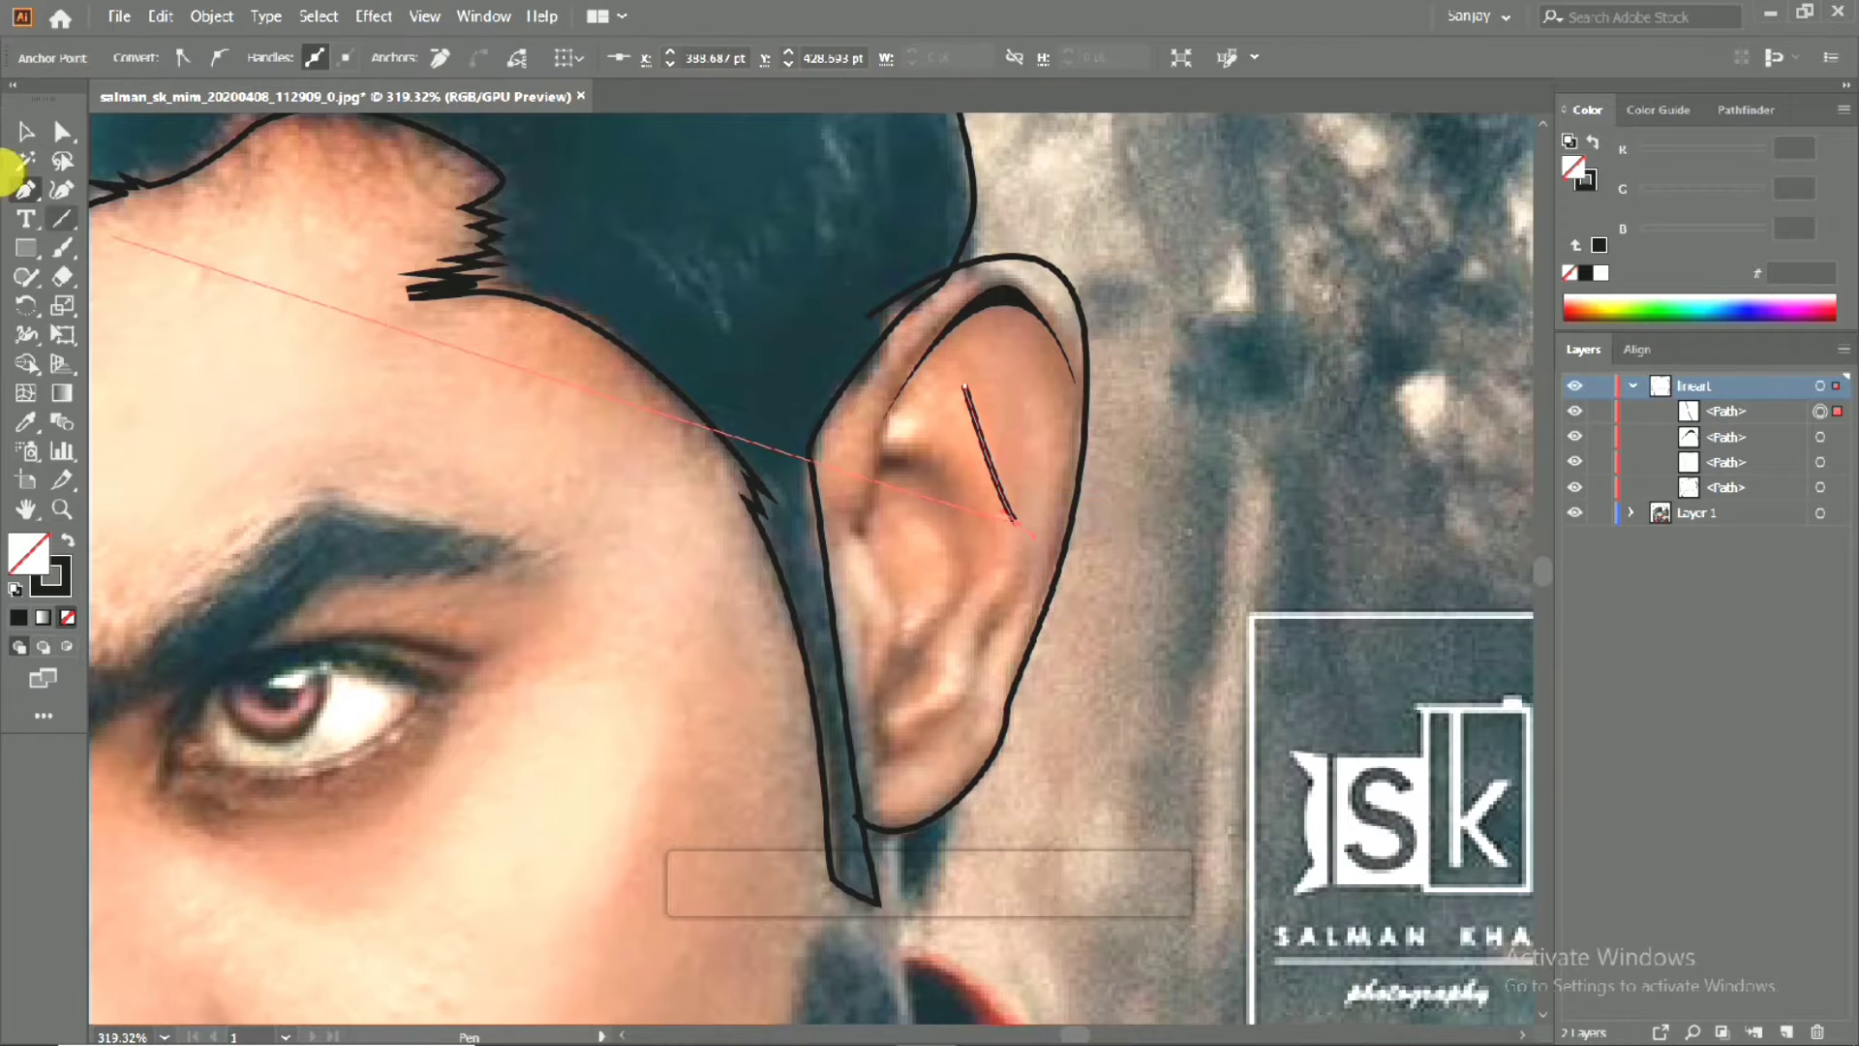
pyautogui.click(68, 193)
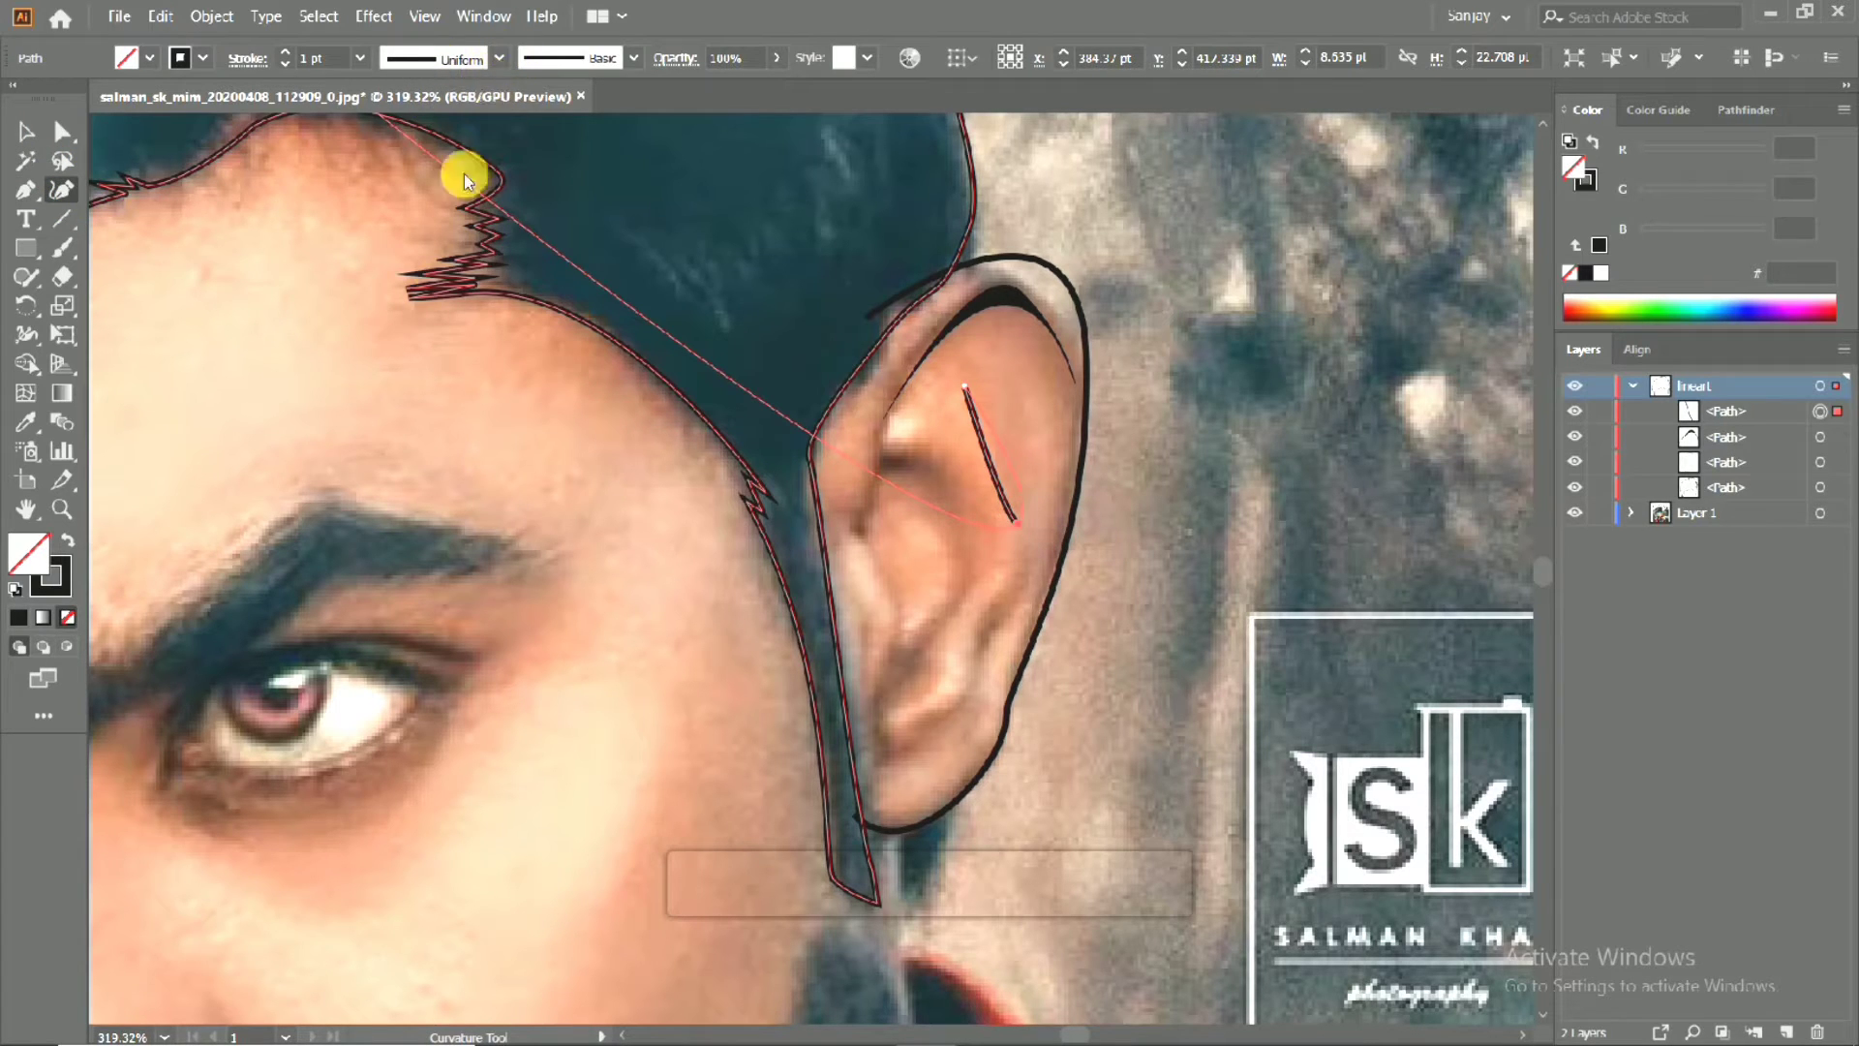
pyautogui.click(441, 59)
pyautogui.click(21, 132)
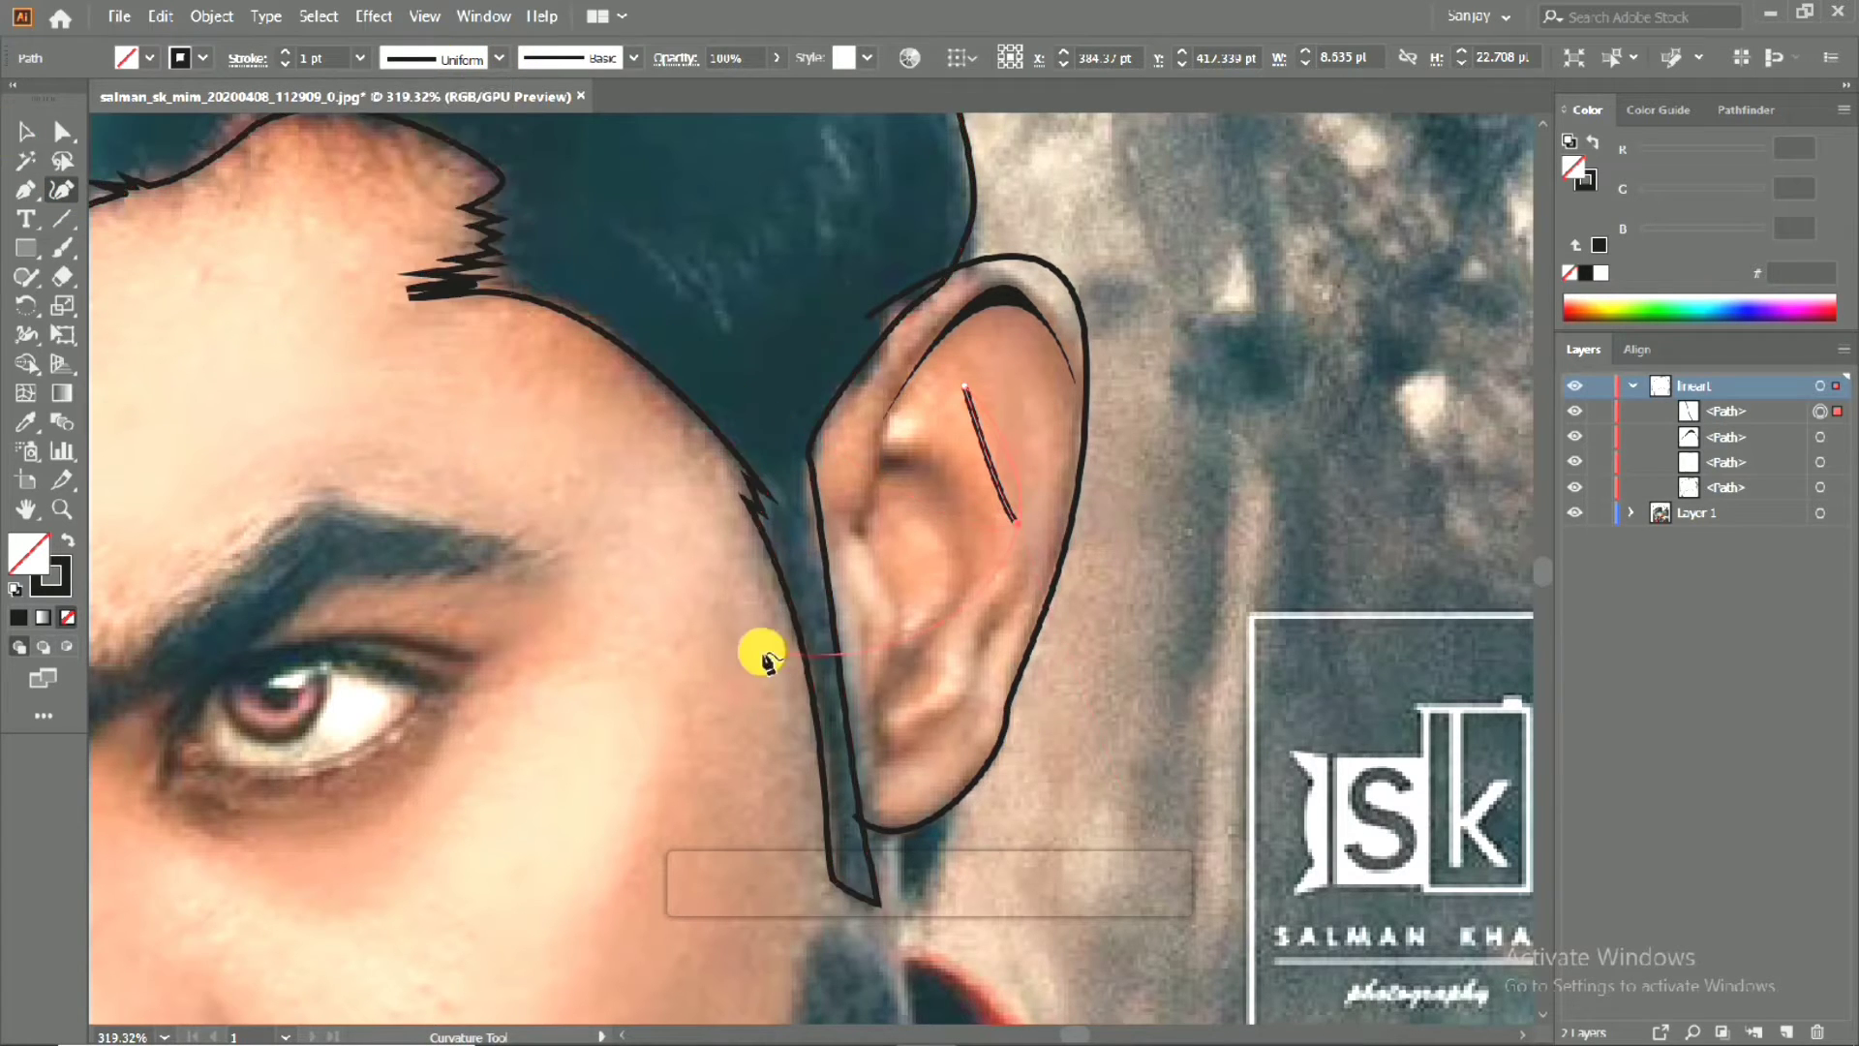
pyautogui.click(26, 131)
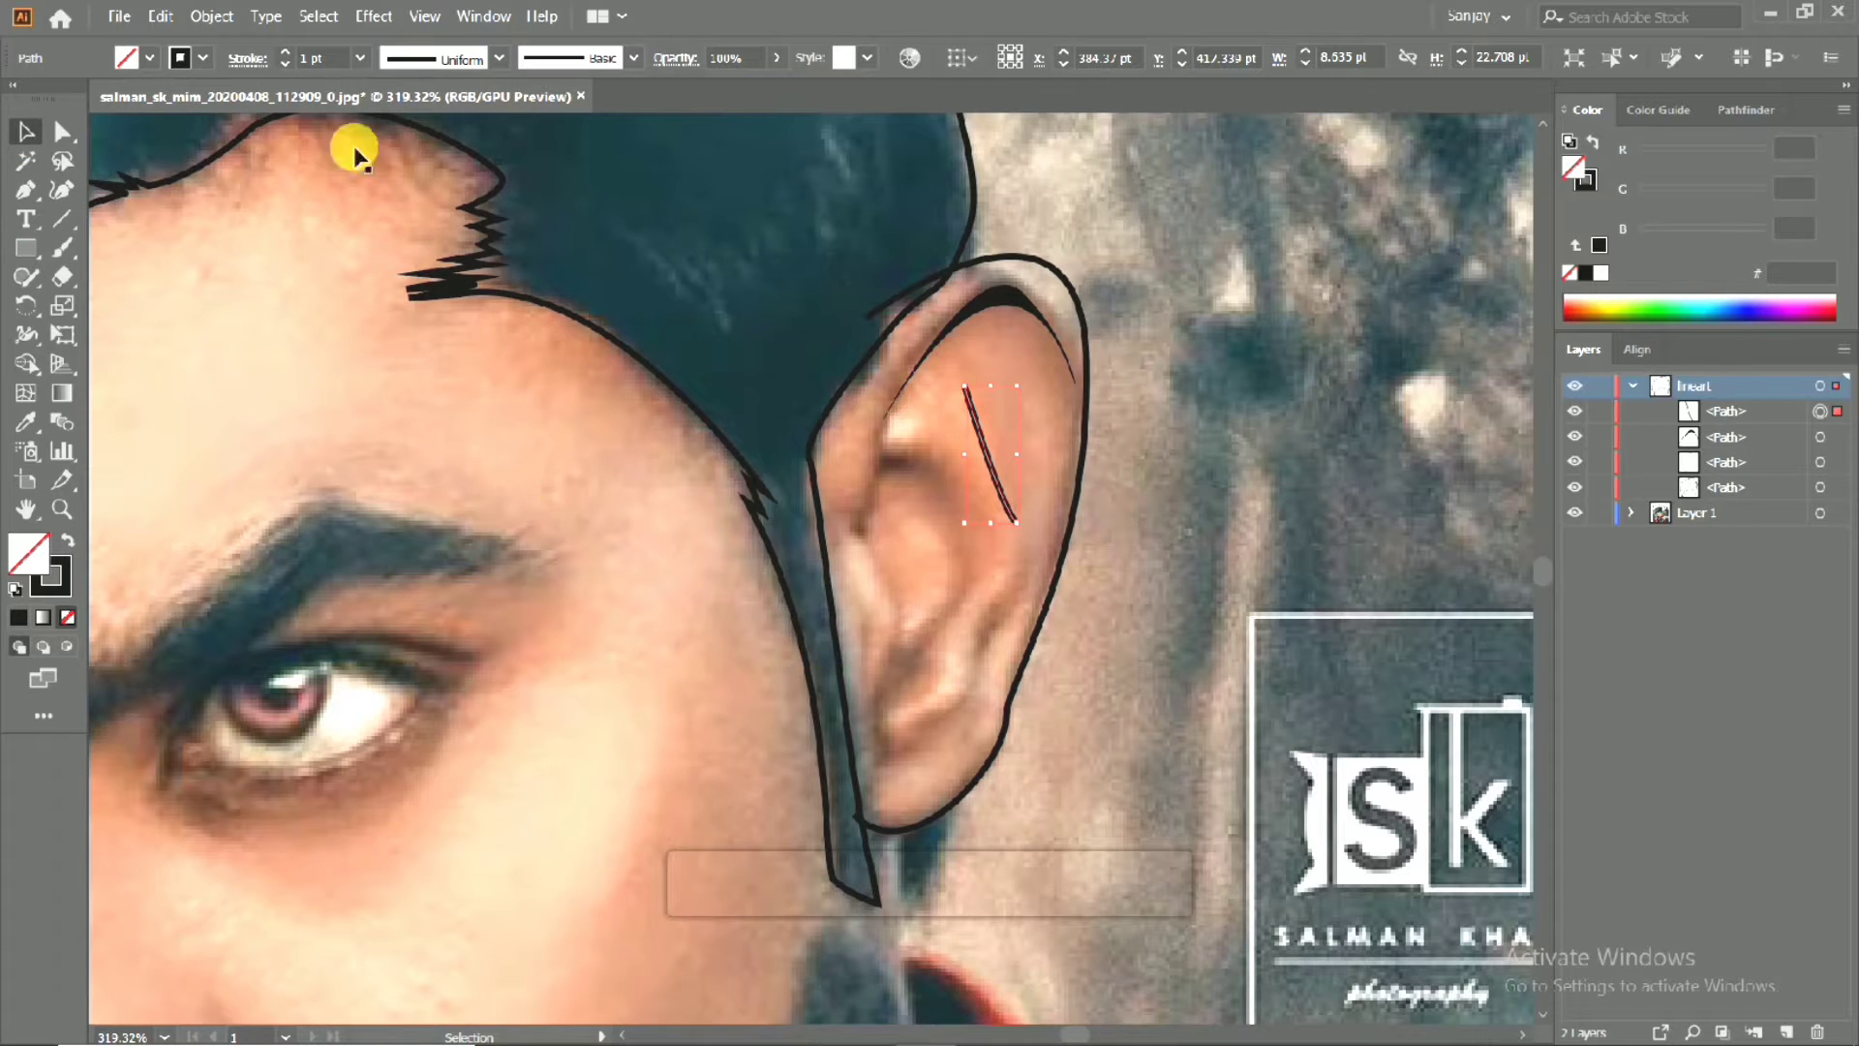
# Give the short stroke on the ear's upper inner fold a width profile that tapers at both ends, and deselect it.
pyautogui.click(441, 59)
pyautogui.click(432, 183)
pyautogui.click(471, 53)
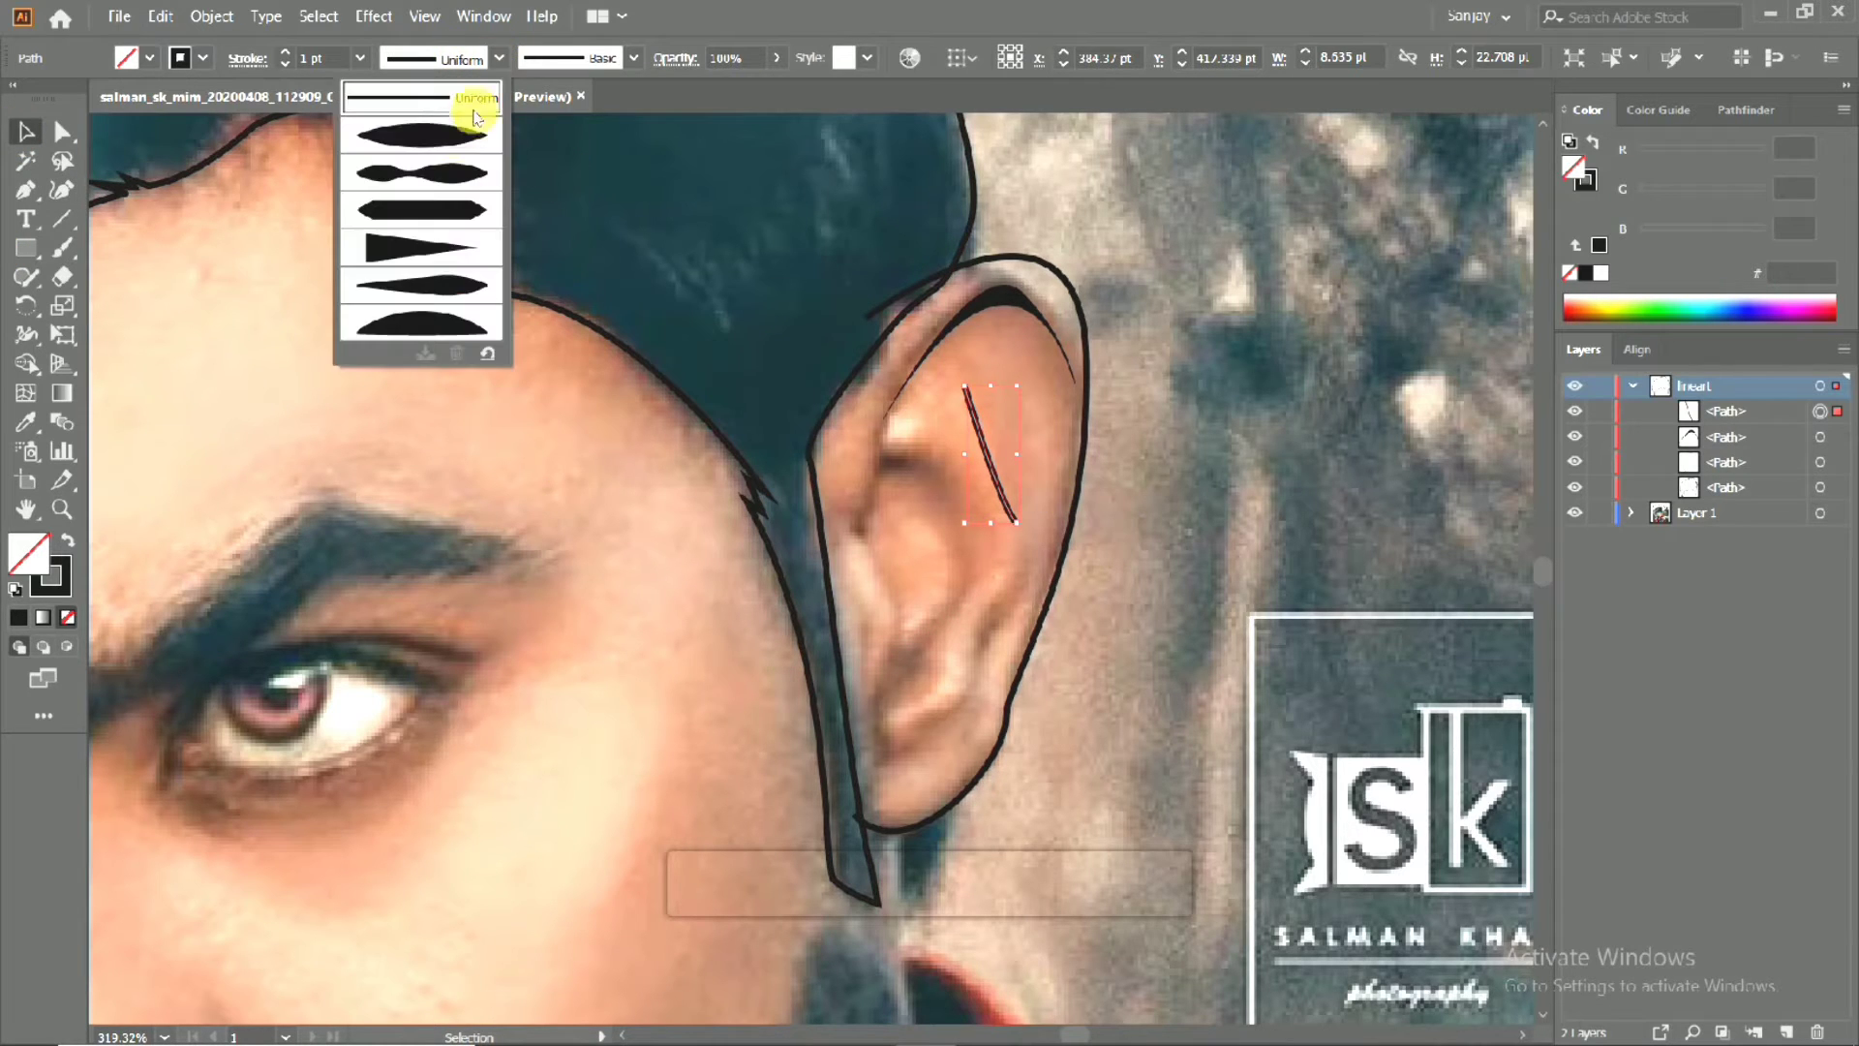
pyautogui.click(426, 123)
pyautogui.click(929, 513)
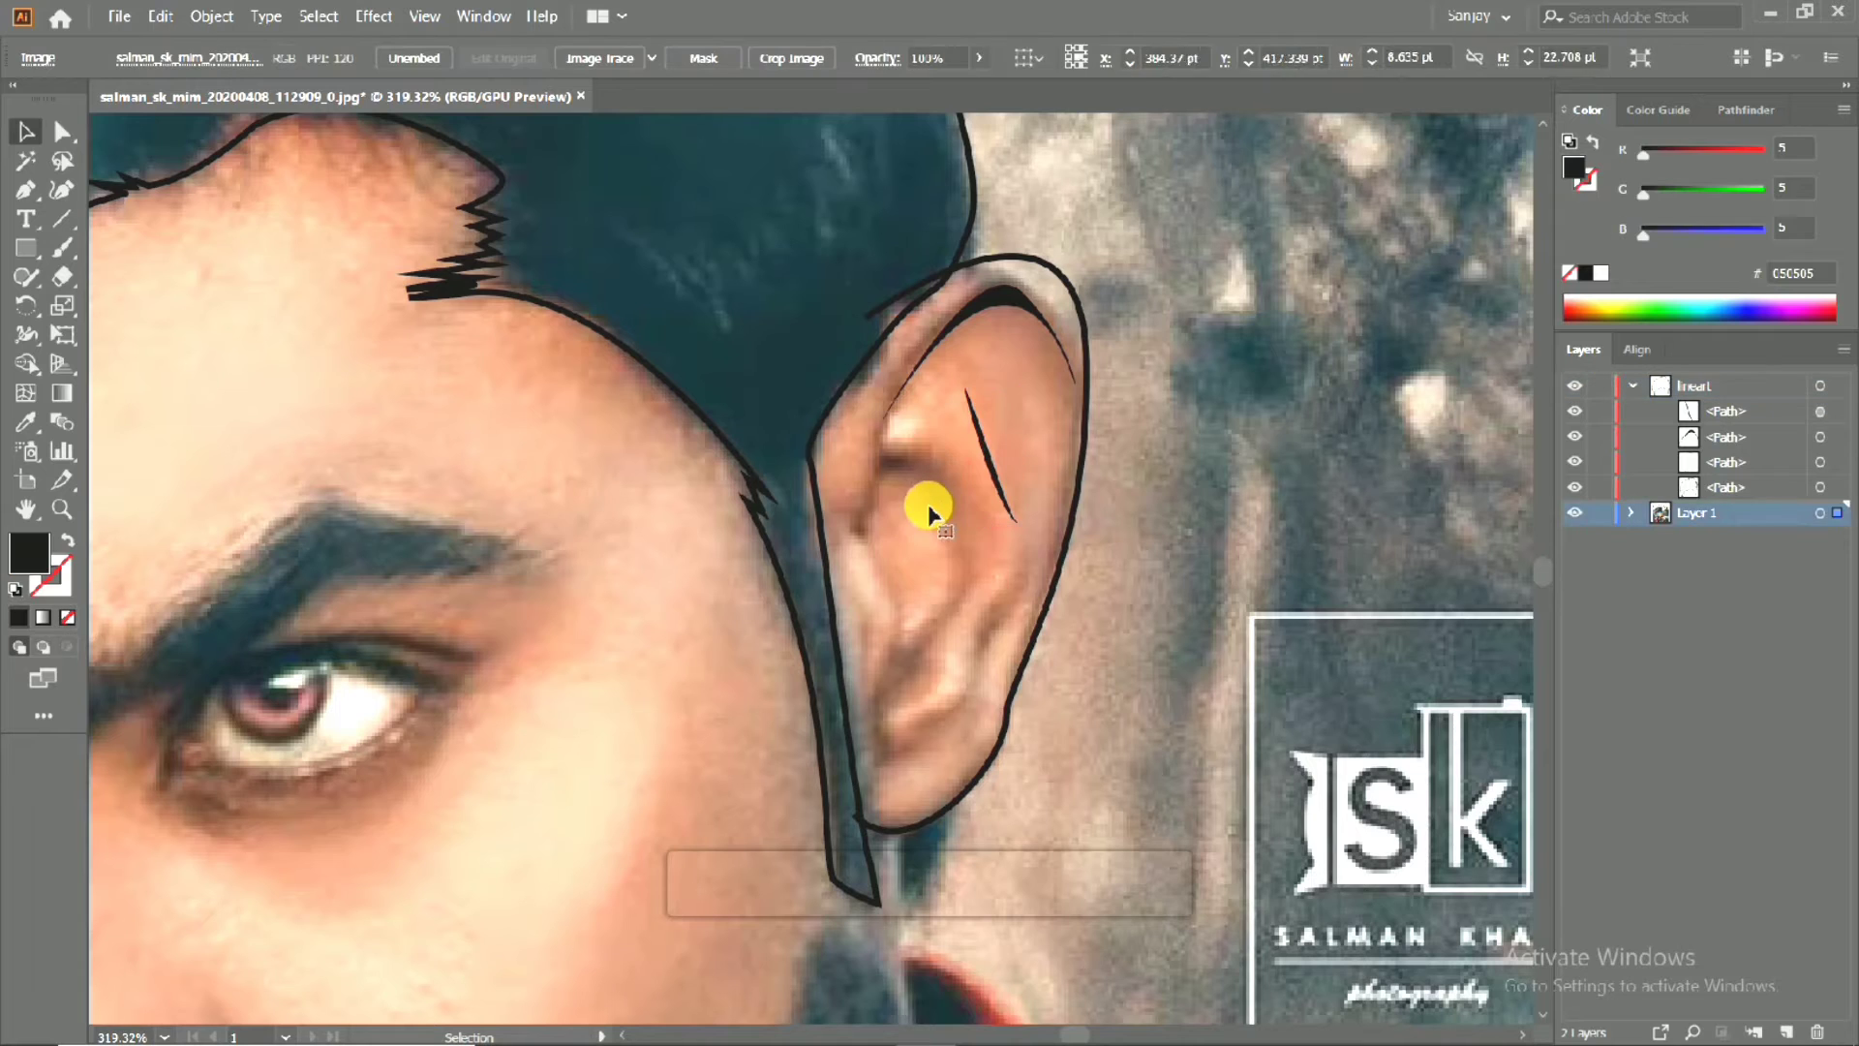
# Trace a closed, black-filled shape without a stroke along the inner fold above the earlobe on the lineart layer.
pyautogui.click(1734, 385)
pyautogui.press('p')
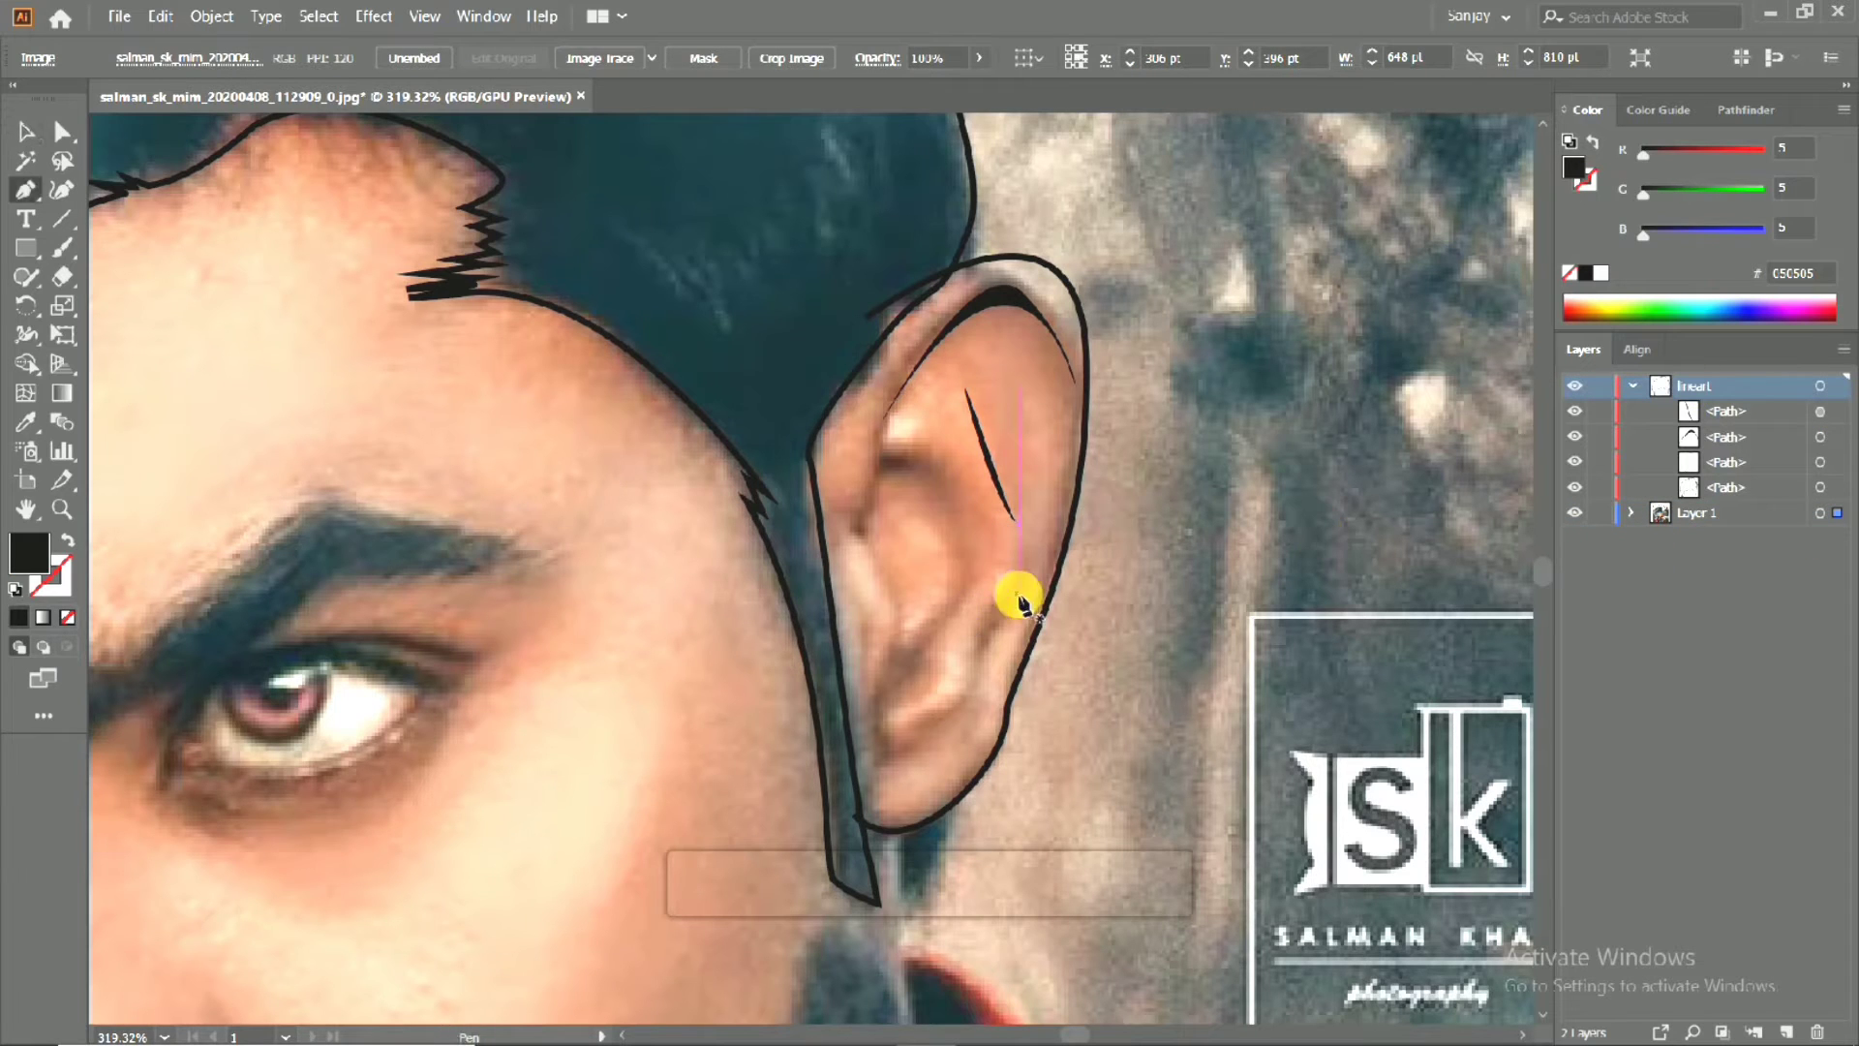
pyautogui.moveTo(1009, 606); pyautogui.dragTo(920, 736)
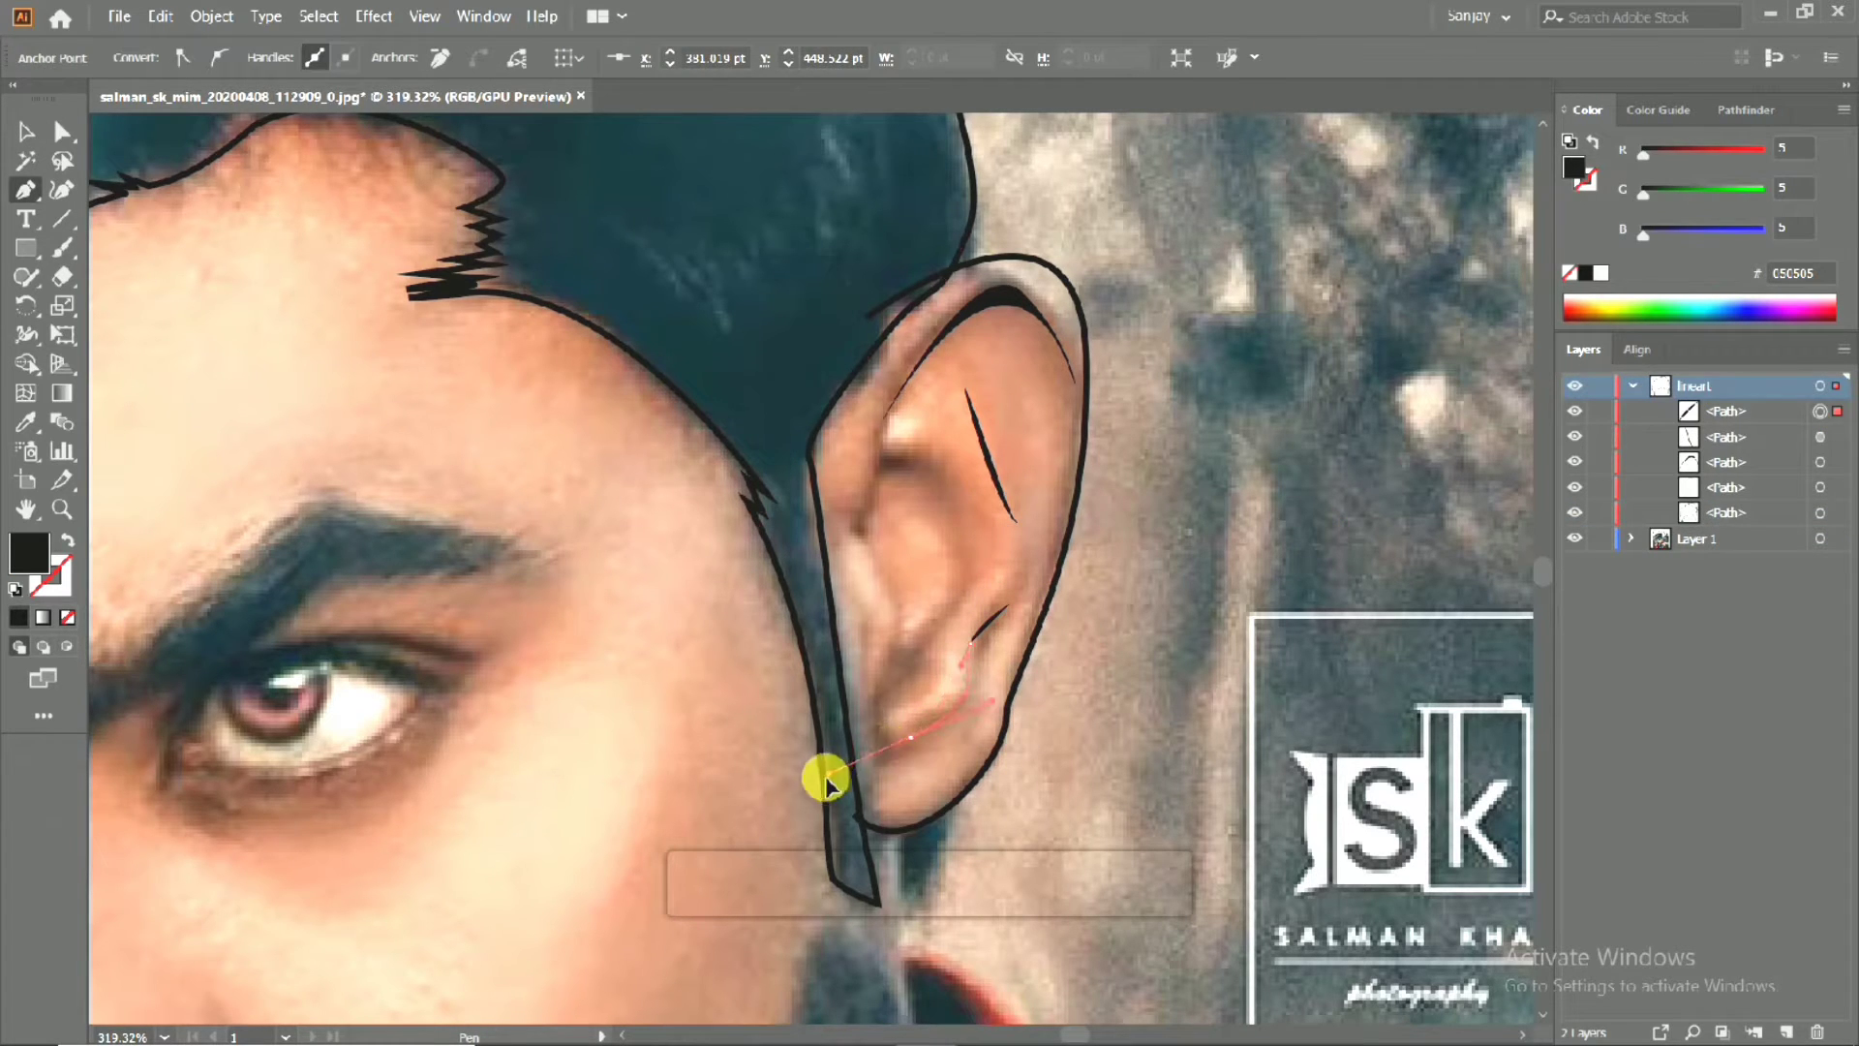
pyautogui.moveTo(826, 778); pyautogui.dragTo(824, 779)
pyautogui.moveTo(936, 690); pyautogui.dragTo(1013, 613)
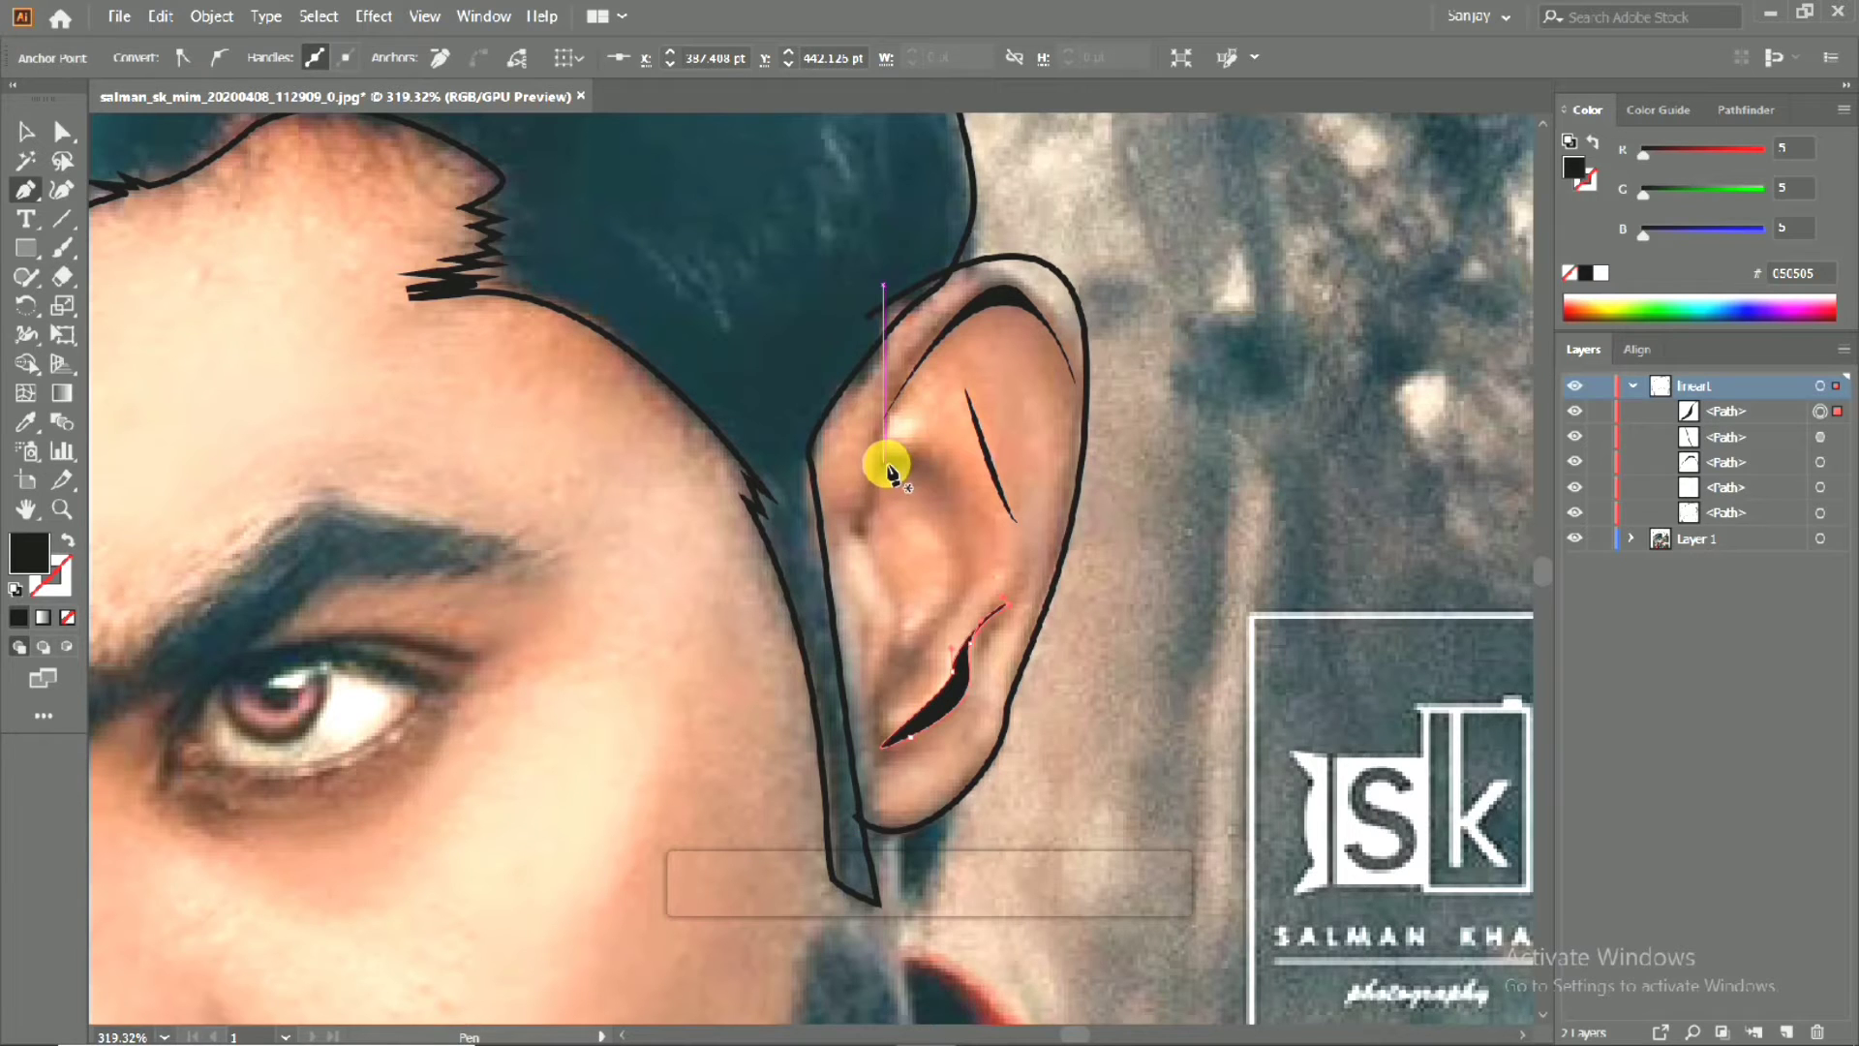
# Try to trace the ear's central hollow as a closed black-filled shape.
pyautogui.click(884, 462)
pyautogui.moveTo(902, 638); pyautogui.dragTo(726, 726)
pyautogui.click(902, 636)
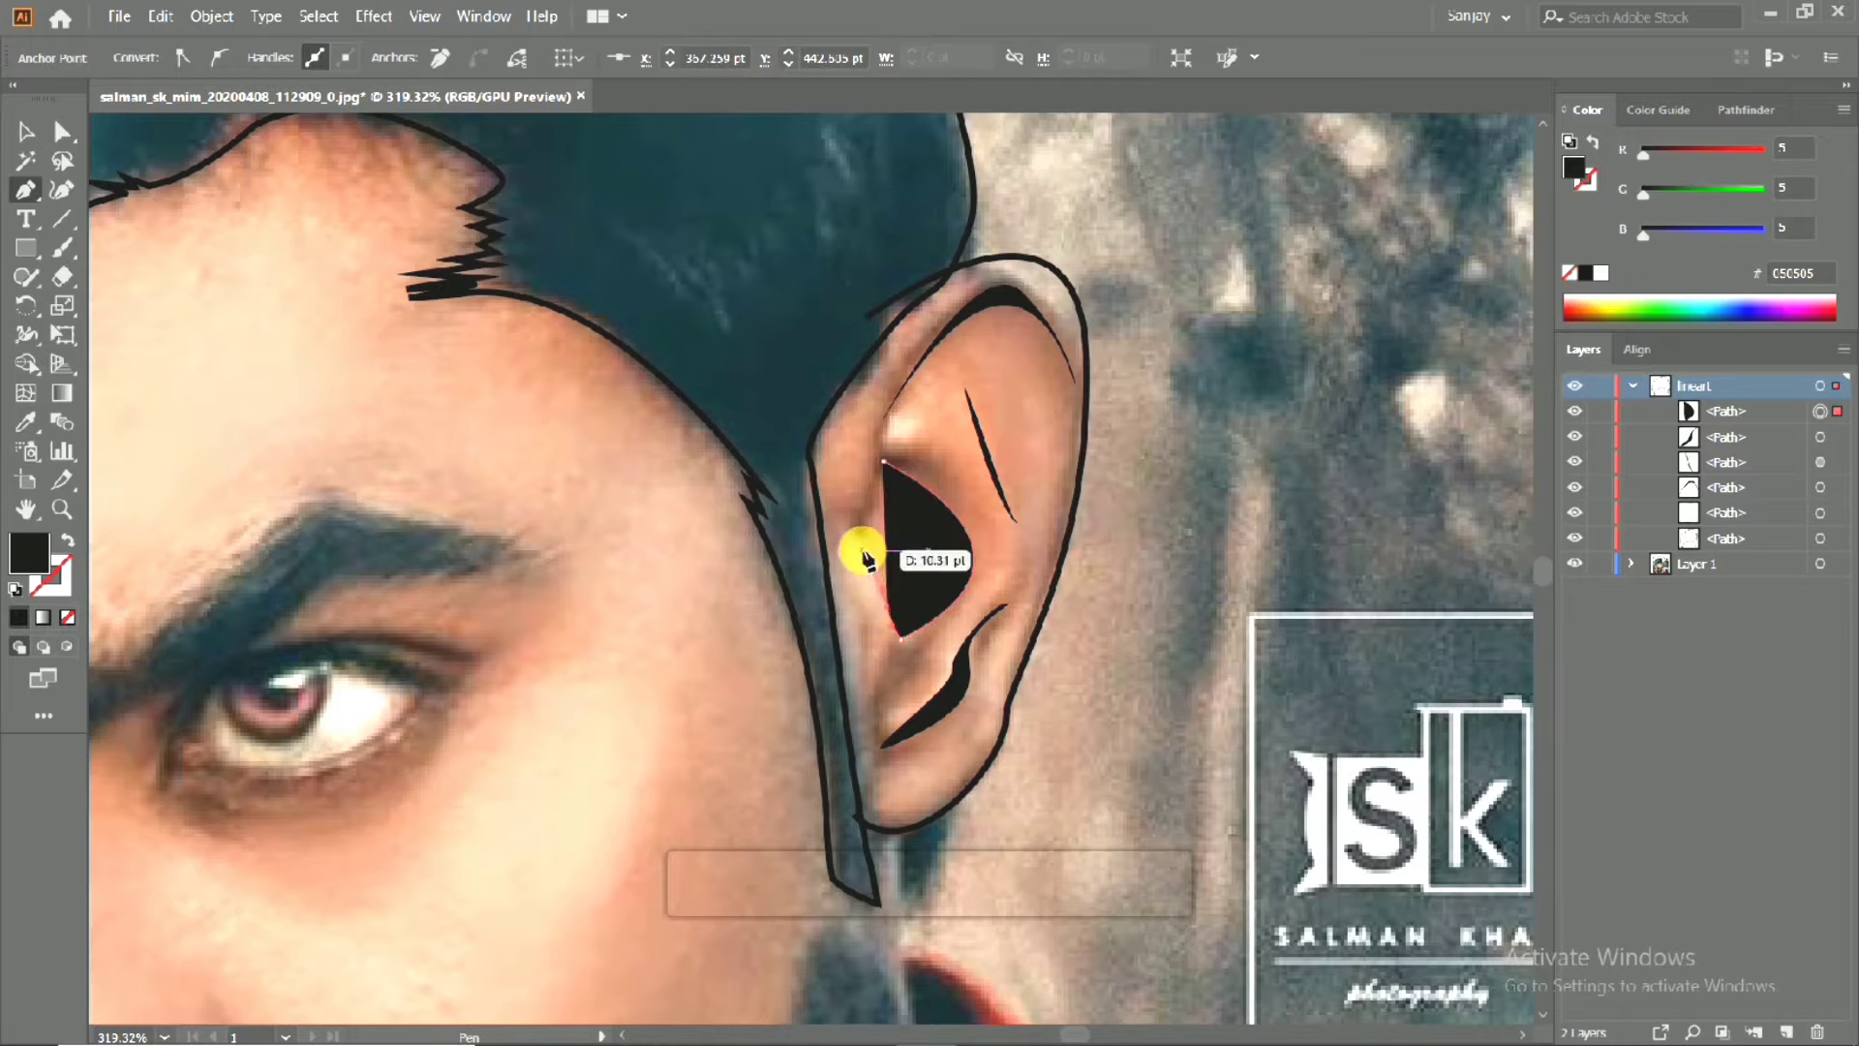
pyautogui.moveTo(874, 480); pyautogui.dragTo(884, 444)
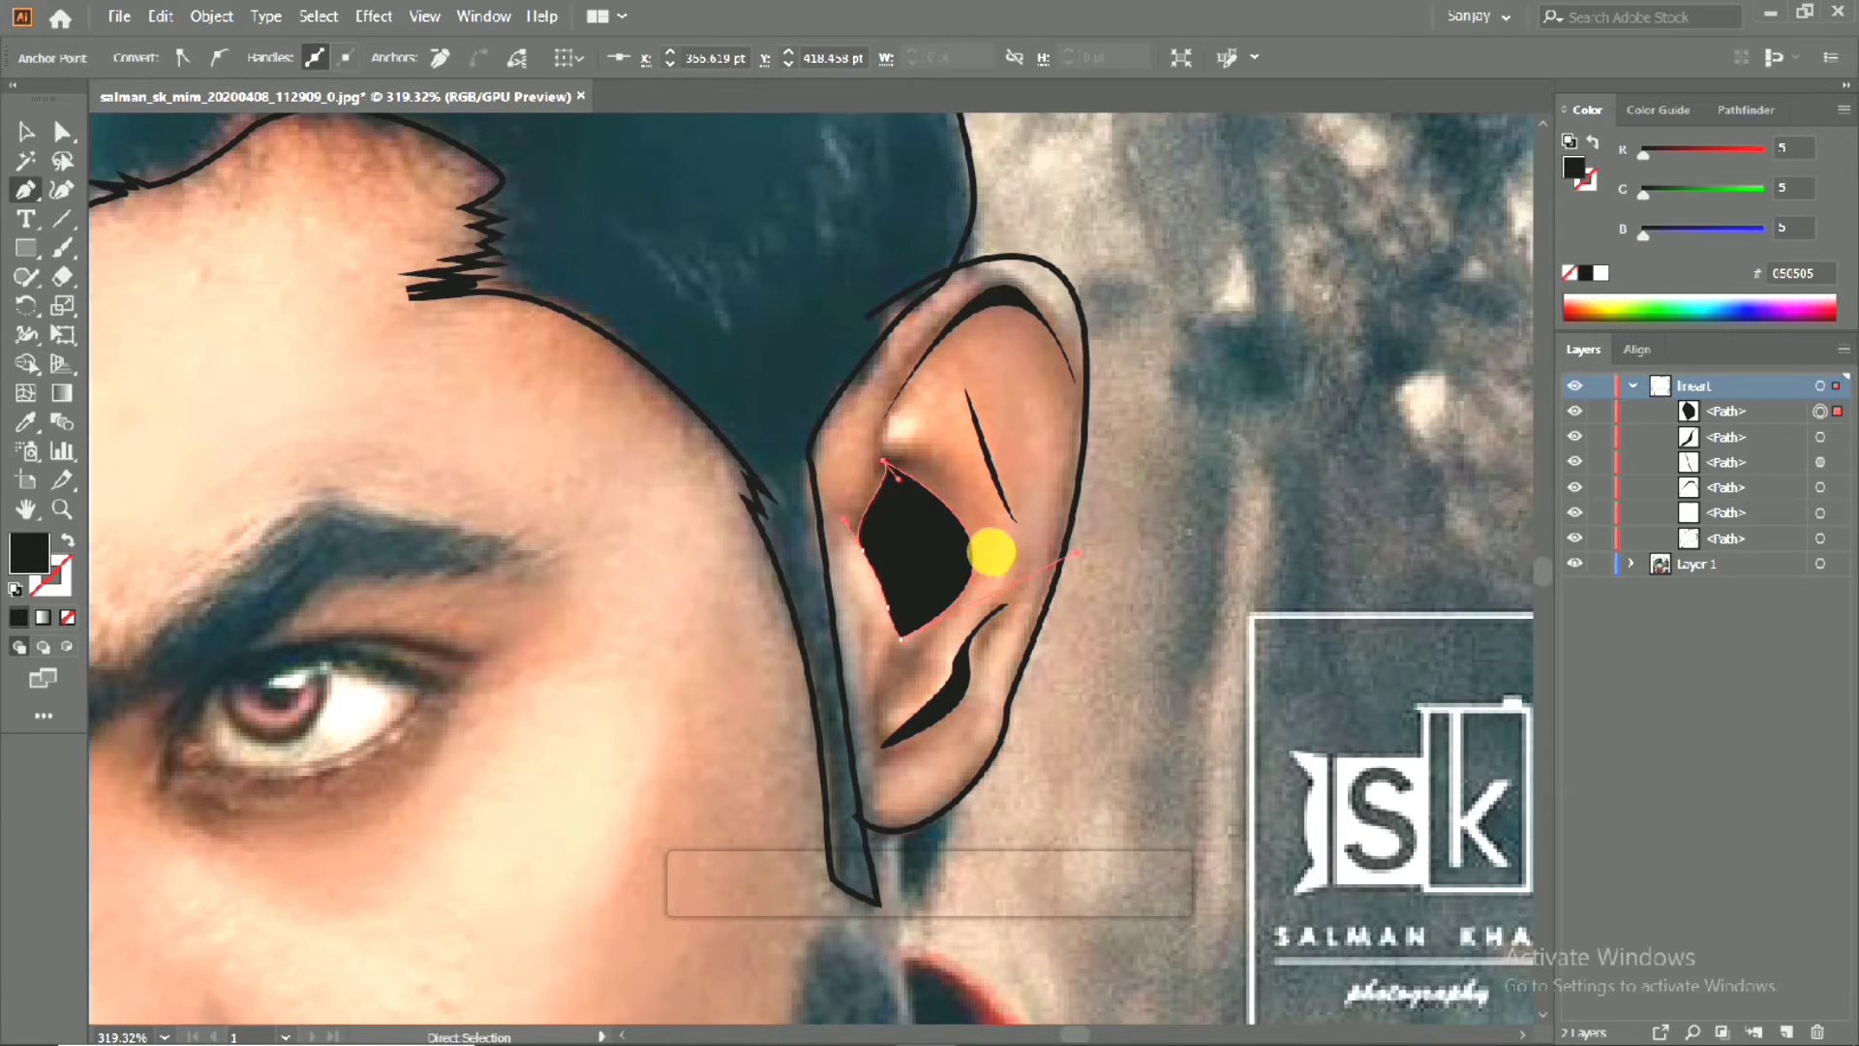
# Check the filled ear hollow with the photo layer hidden, restore the photo and delete that shape.
pyautogui.hotkey('ctrl', '0')
pyautogui.click(1576, 563)
pyautogui.click(26, 130)
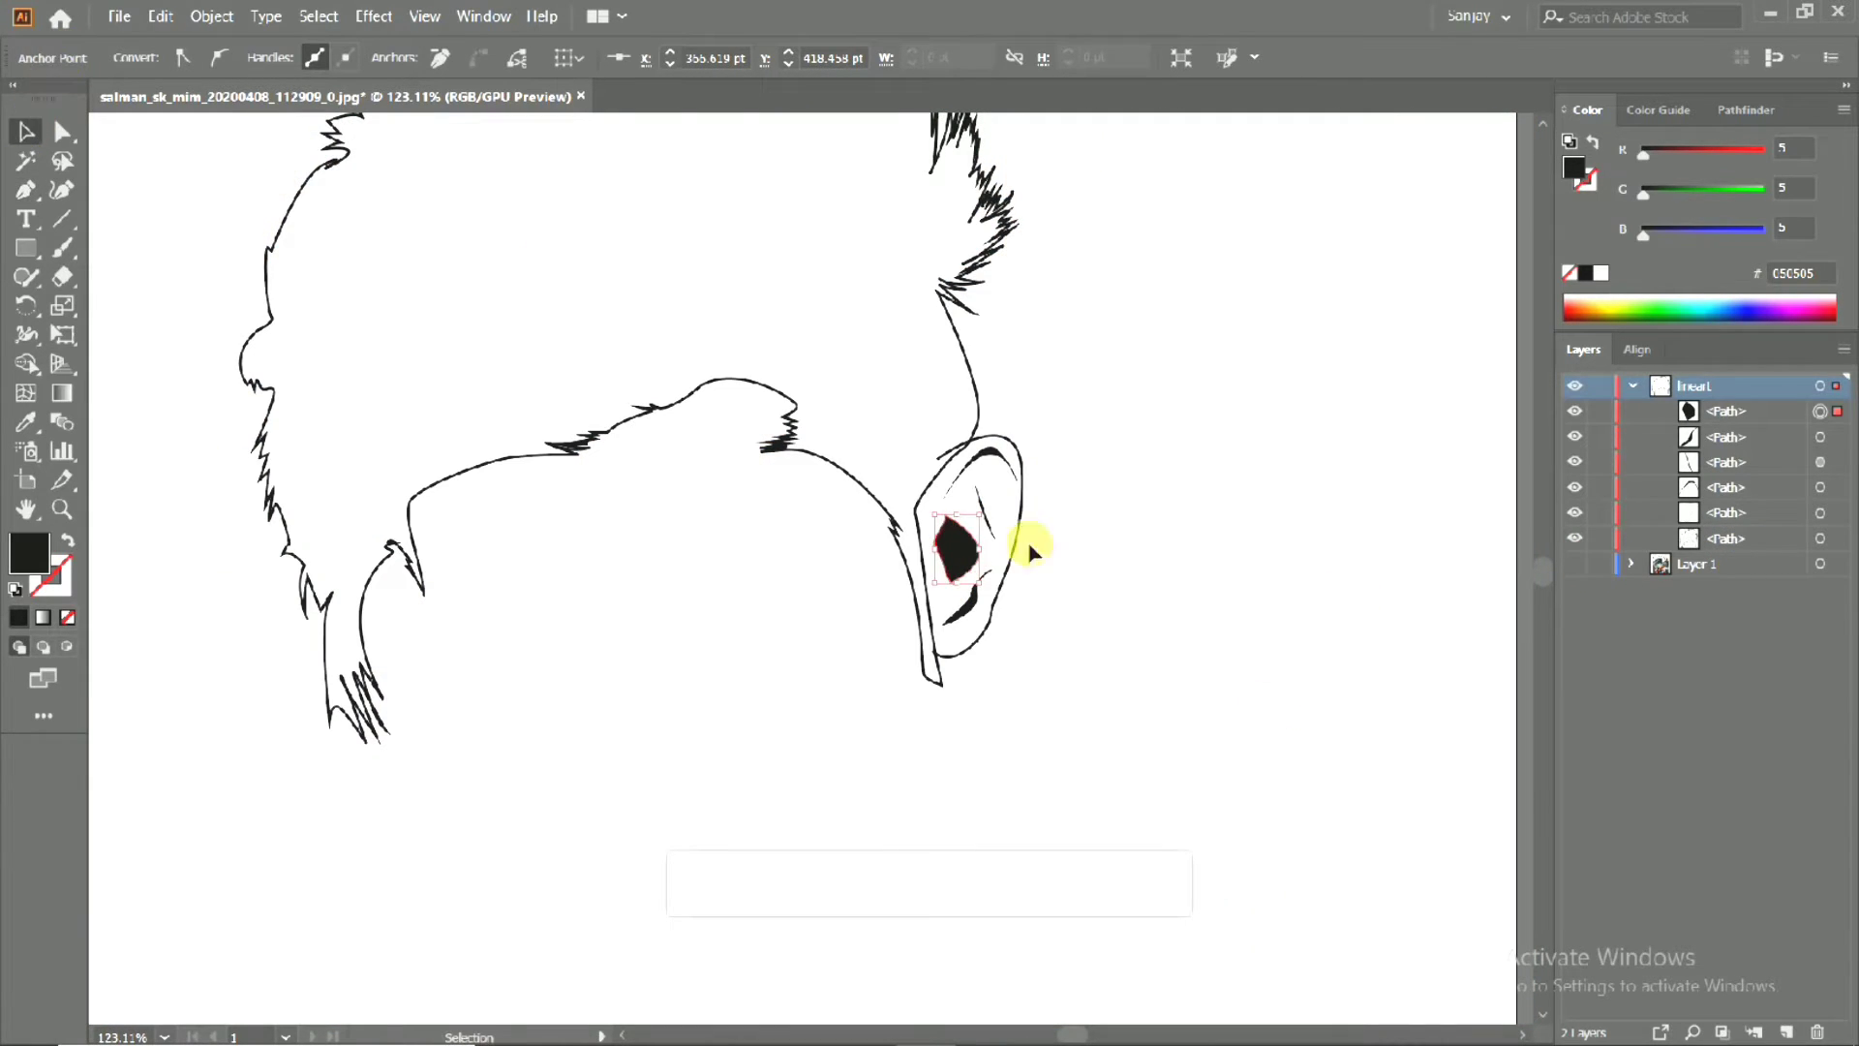
pyautogui.click(1239, 652)
pyautogui.click(1575, 563)
pyautogui.keyDown('alt'); pyautogui.scroll(5, 1275, 581); pyautogui.keyUp('alt')
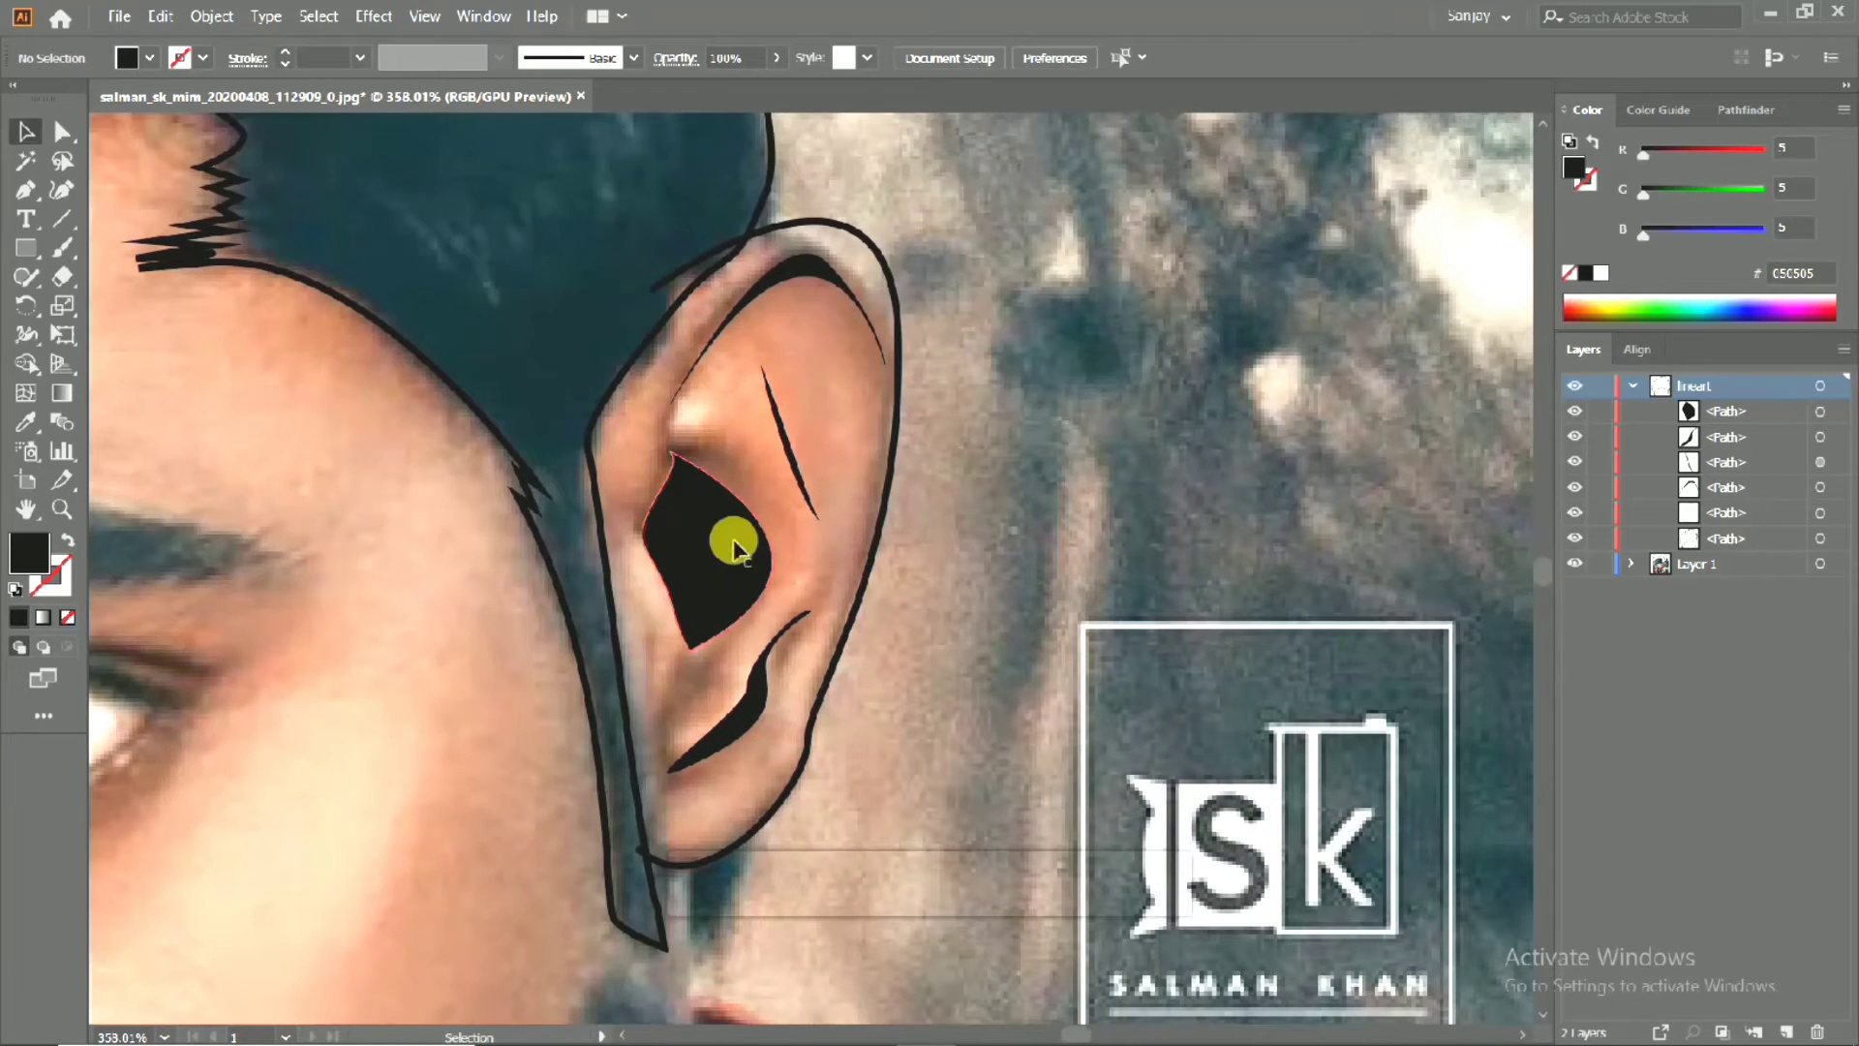
pyautogui.click(740, 552)
pyautogui.press('Delete')
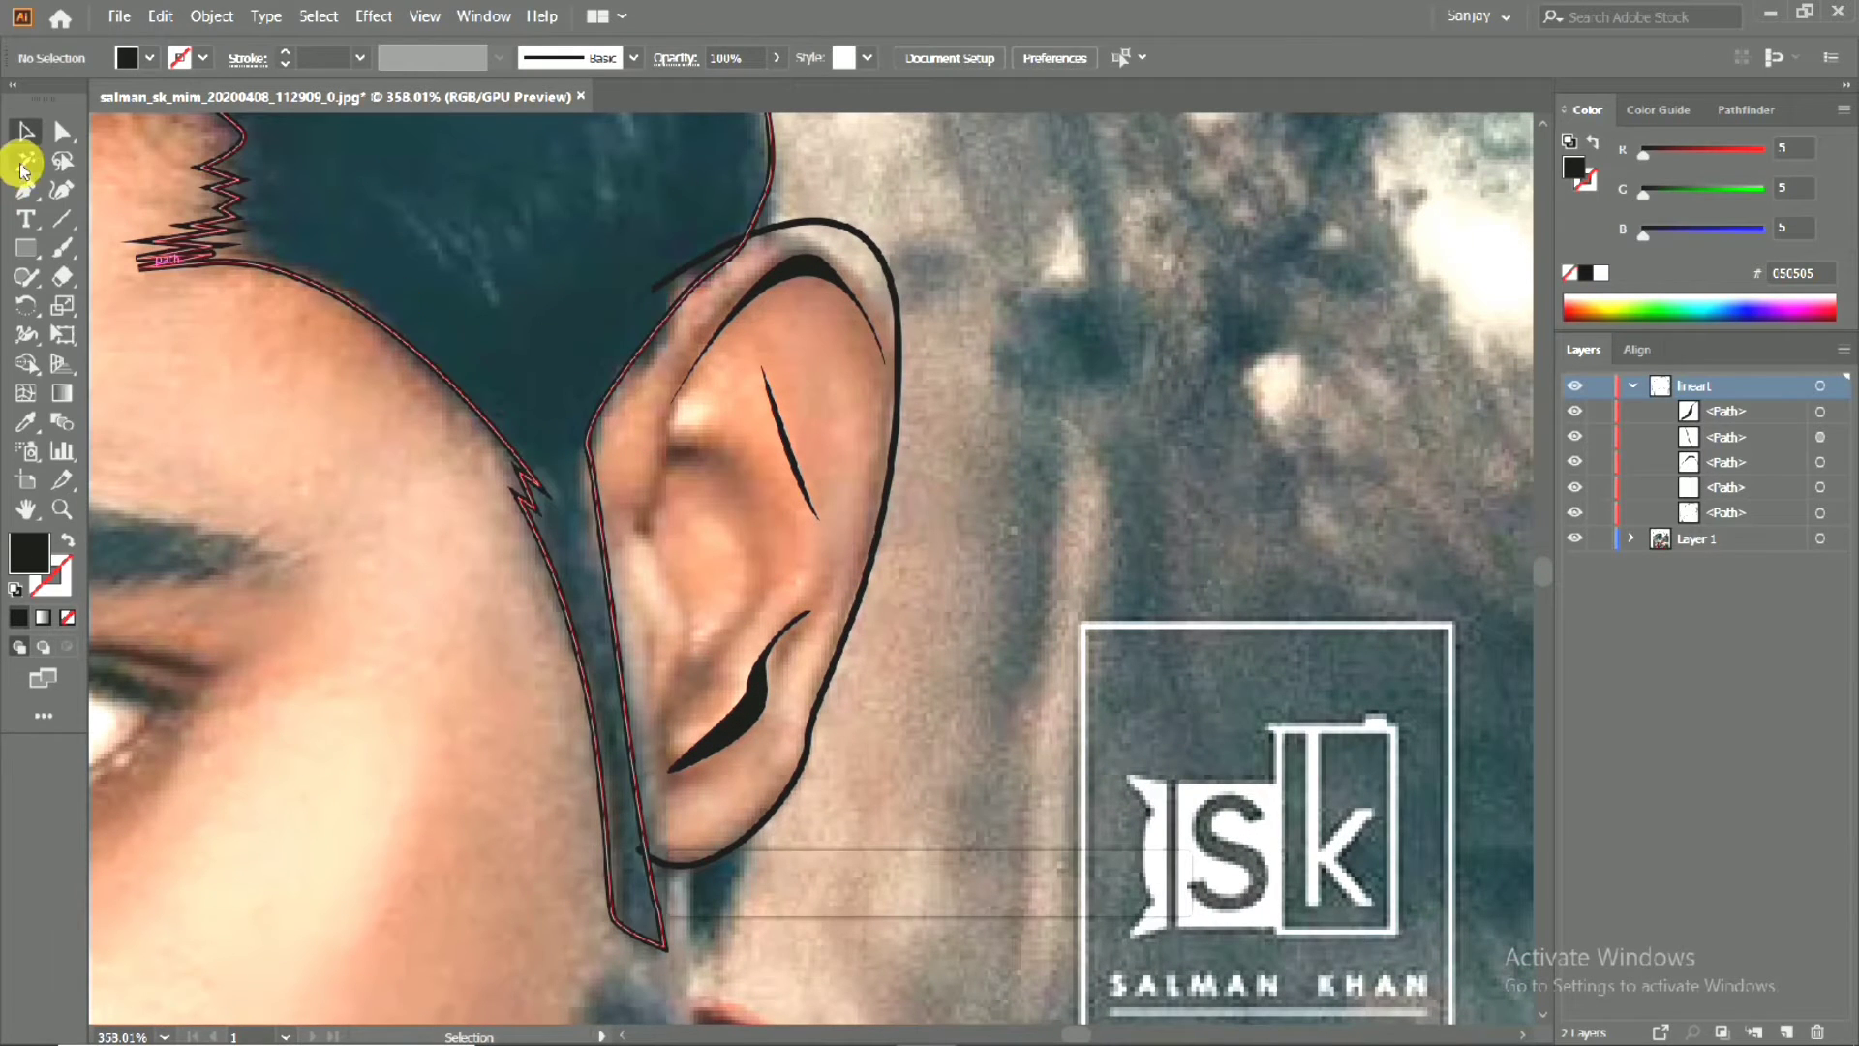
# Draw a short curved black stroke without fill along the upper edge of the ear's central hollow.
pyautogui.click(26, 188)
pyautogui.click(671, 457)
pyautogui.moveTo(747, 490); pyautogui.dragTo(765, 560)
pyautogui.click(70, 544)
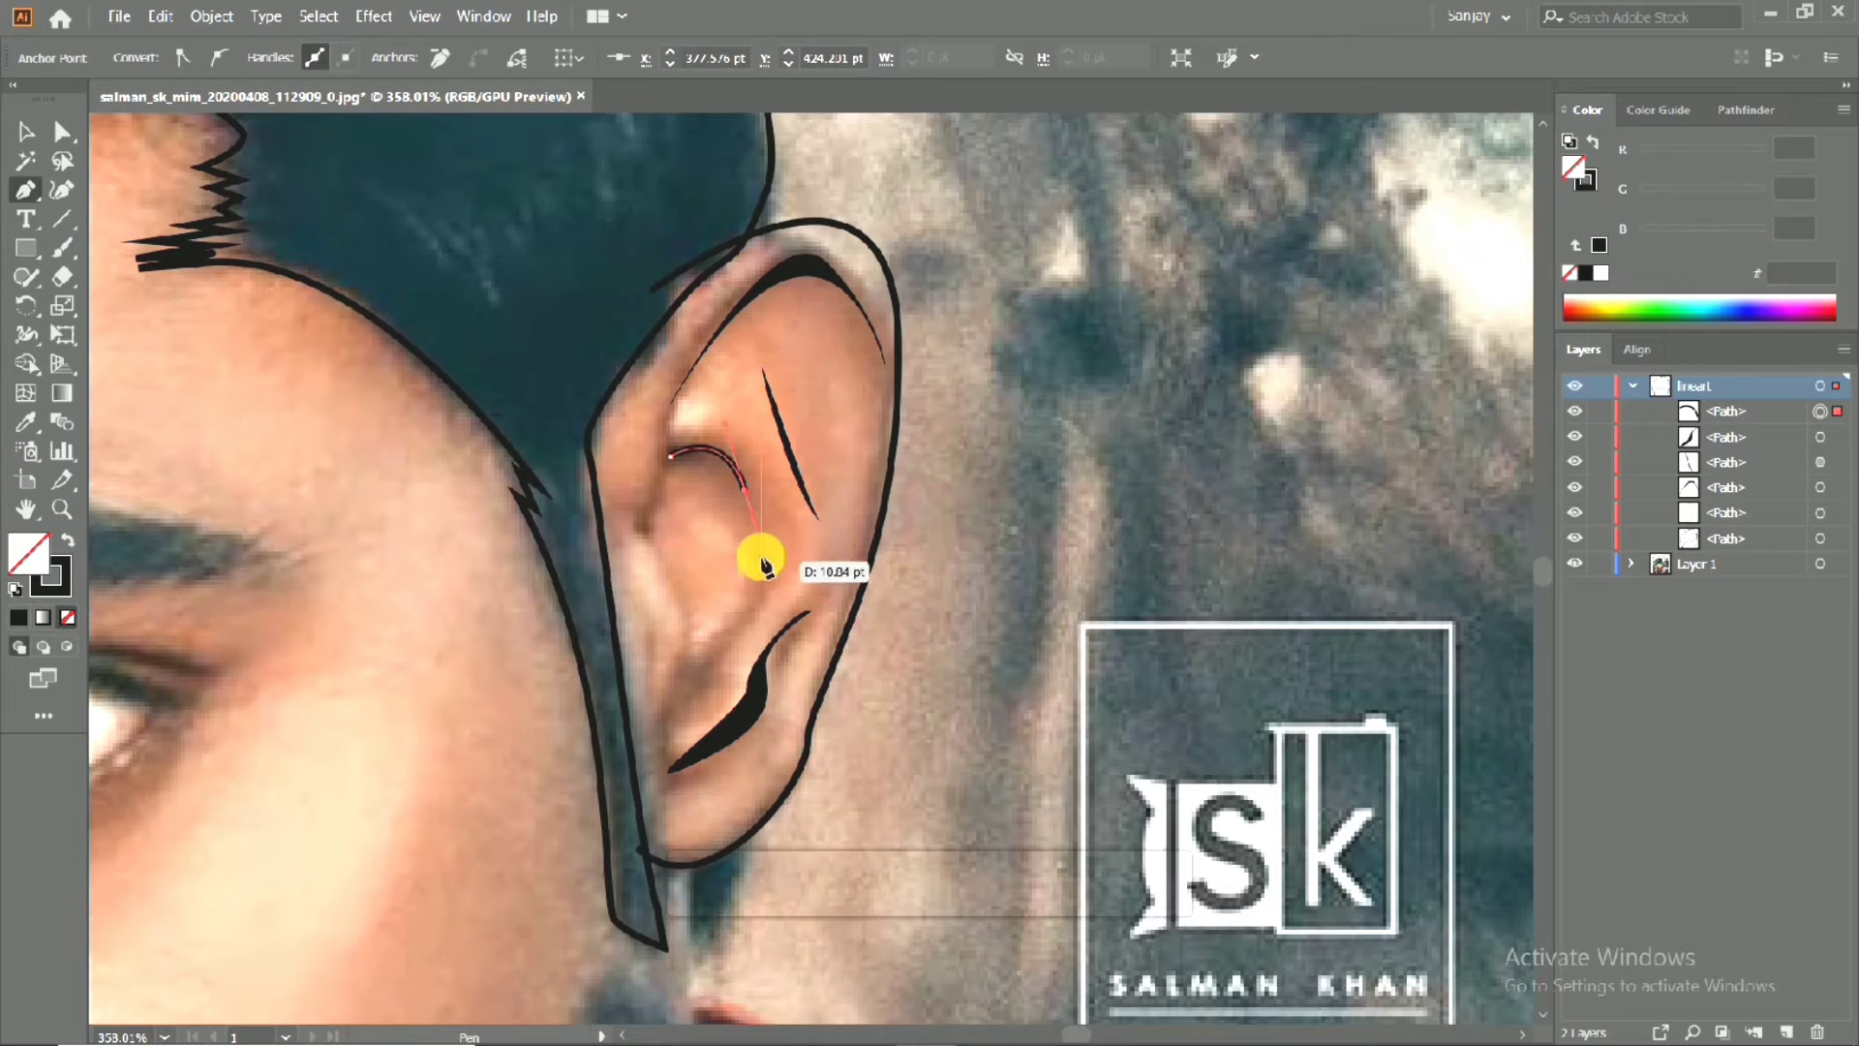
# Trace the front contour of the inner ear as an open stroke from the upper fold down to the notch above the lobe.
pyautogui.click(667, 399)
pyautogui.moveTo(637, 512); pyautogui.dragTo(616, 572)
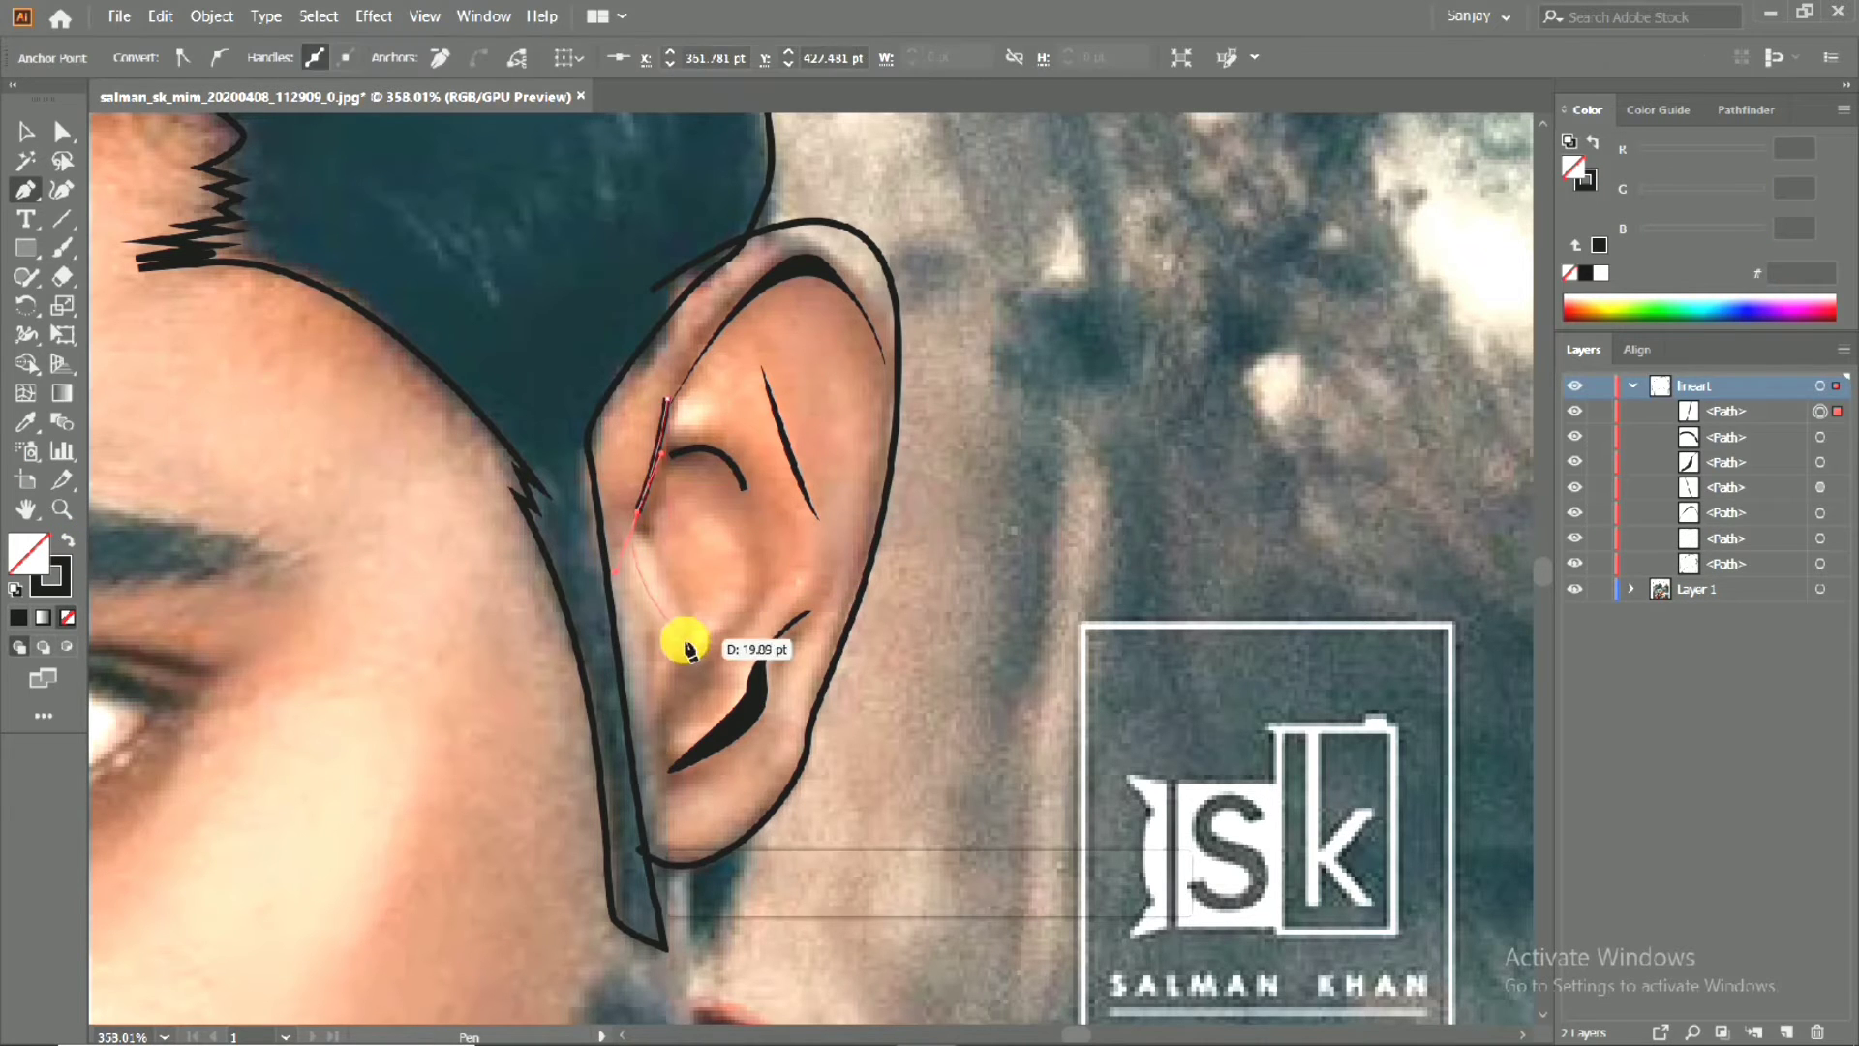
pyautogui.moveTo(680, 648); pyautogui.dragTo(726, 623)
# Apply the width profile tapering at both ends to the hollow's upper curve and the front inner contour, and collapse the lineart layer.
pyautogui.click(25, 131)
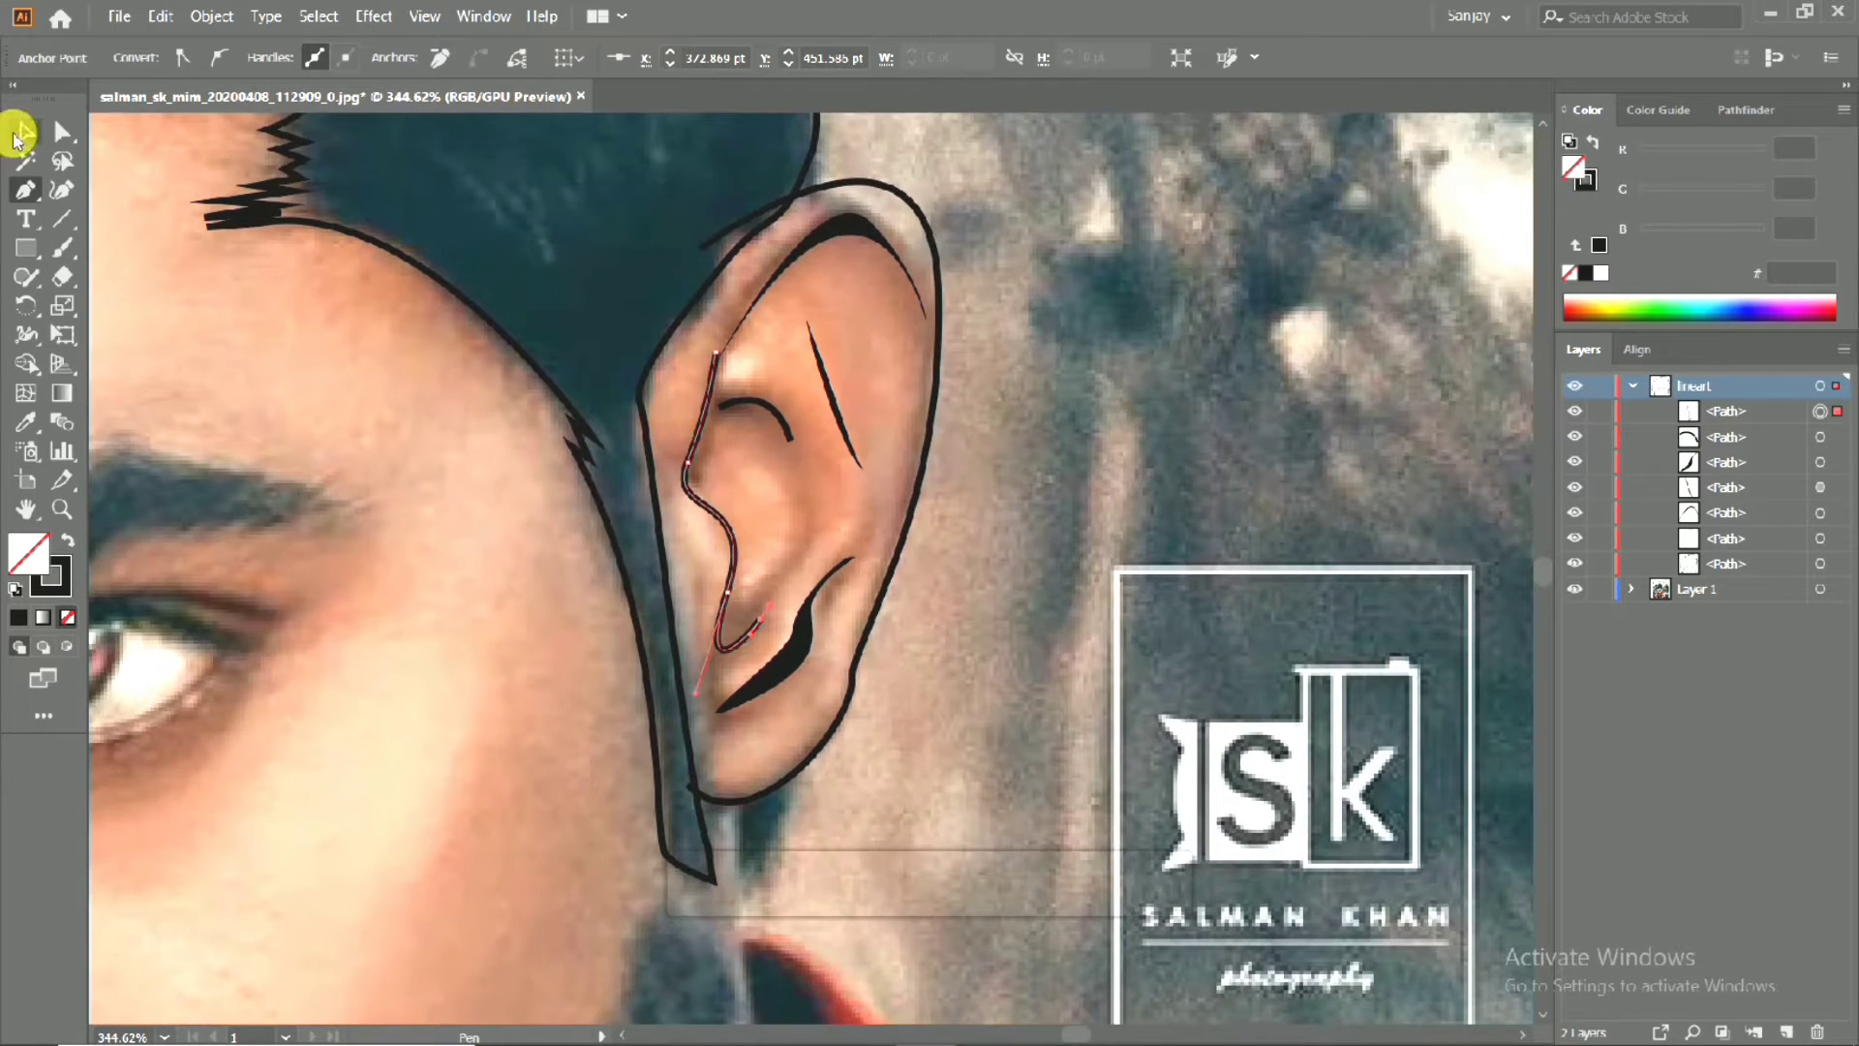
pyautogui.click(785, 421)
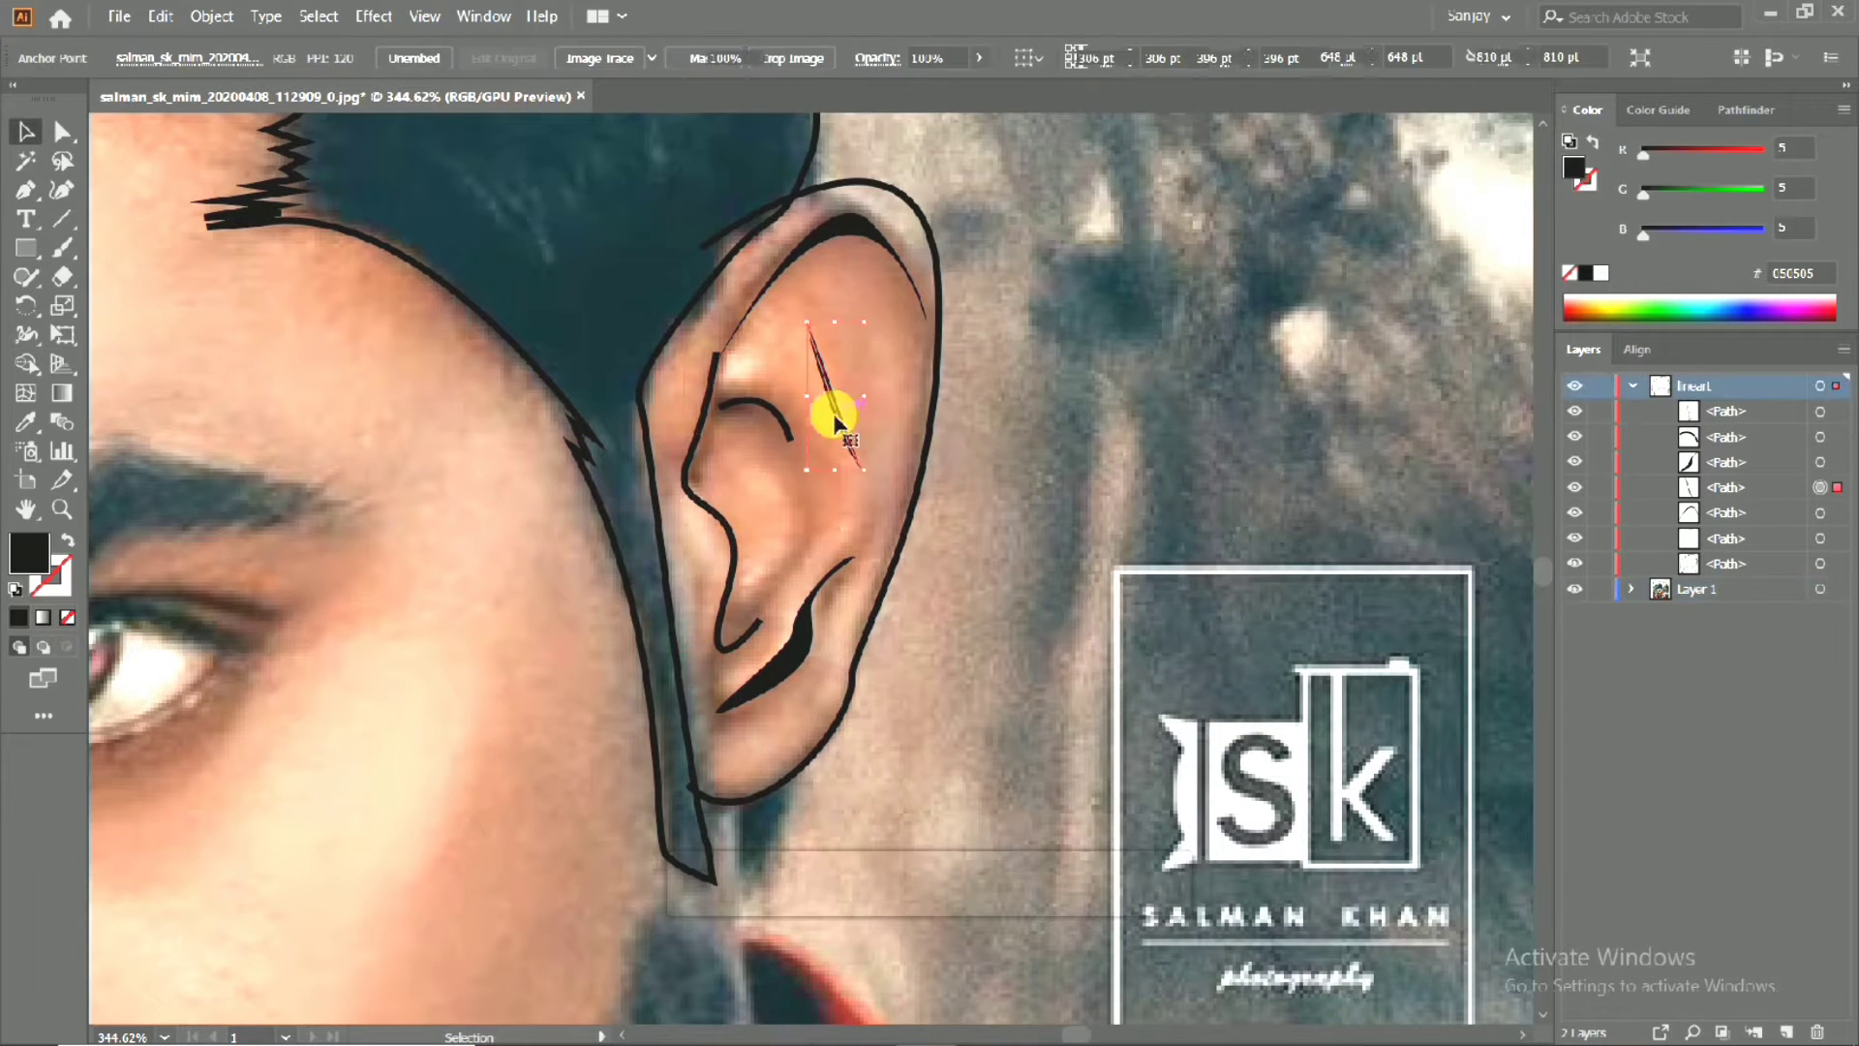
pyautogui.keyDown('shift'); pyautogui.click(701, 439); pyautogui.keyUp('shift')
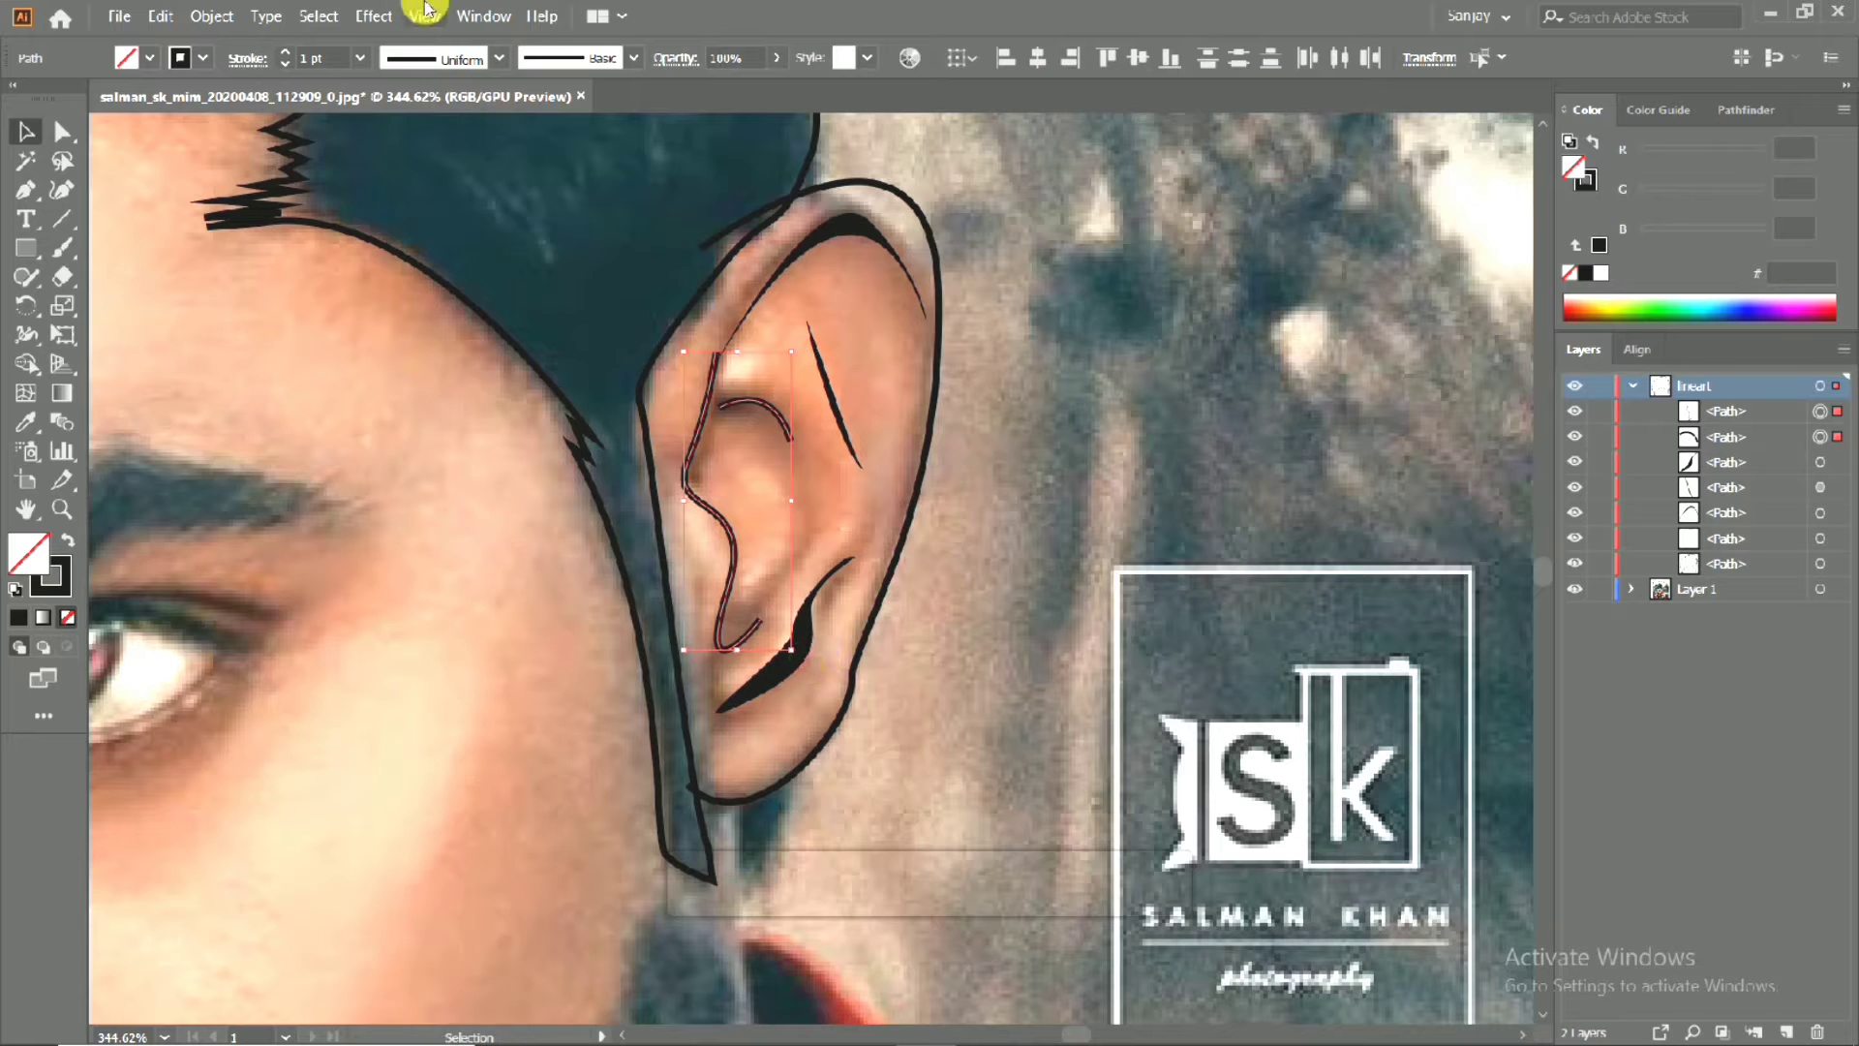
pyautogui.click(500, 57)
pyautogui.click(434, 136)
pyautogui.scroll(-4, 588, 365)
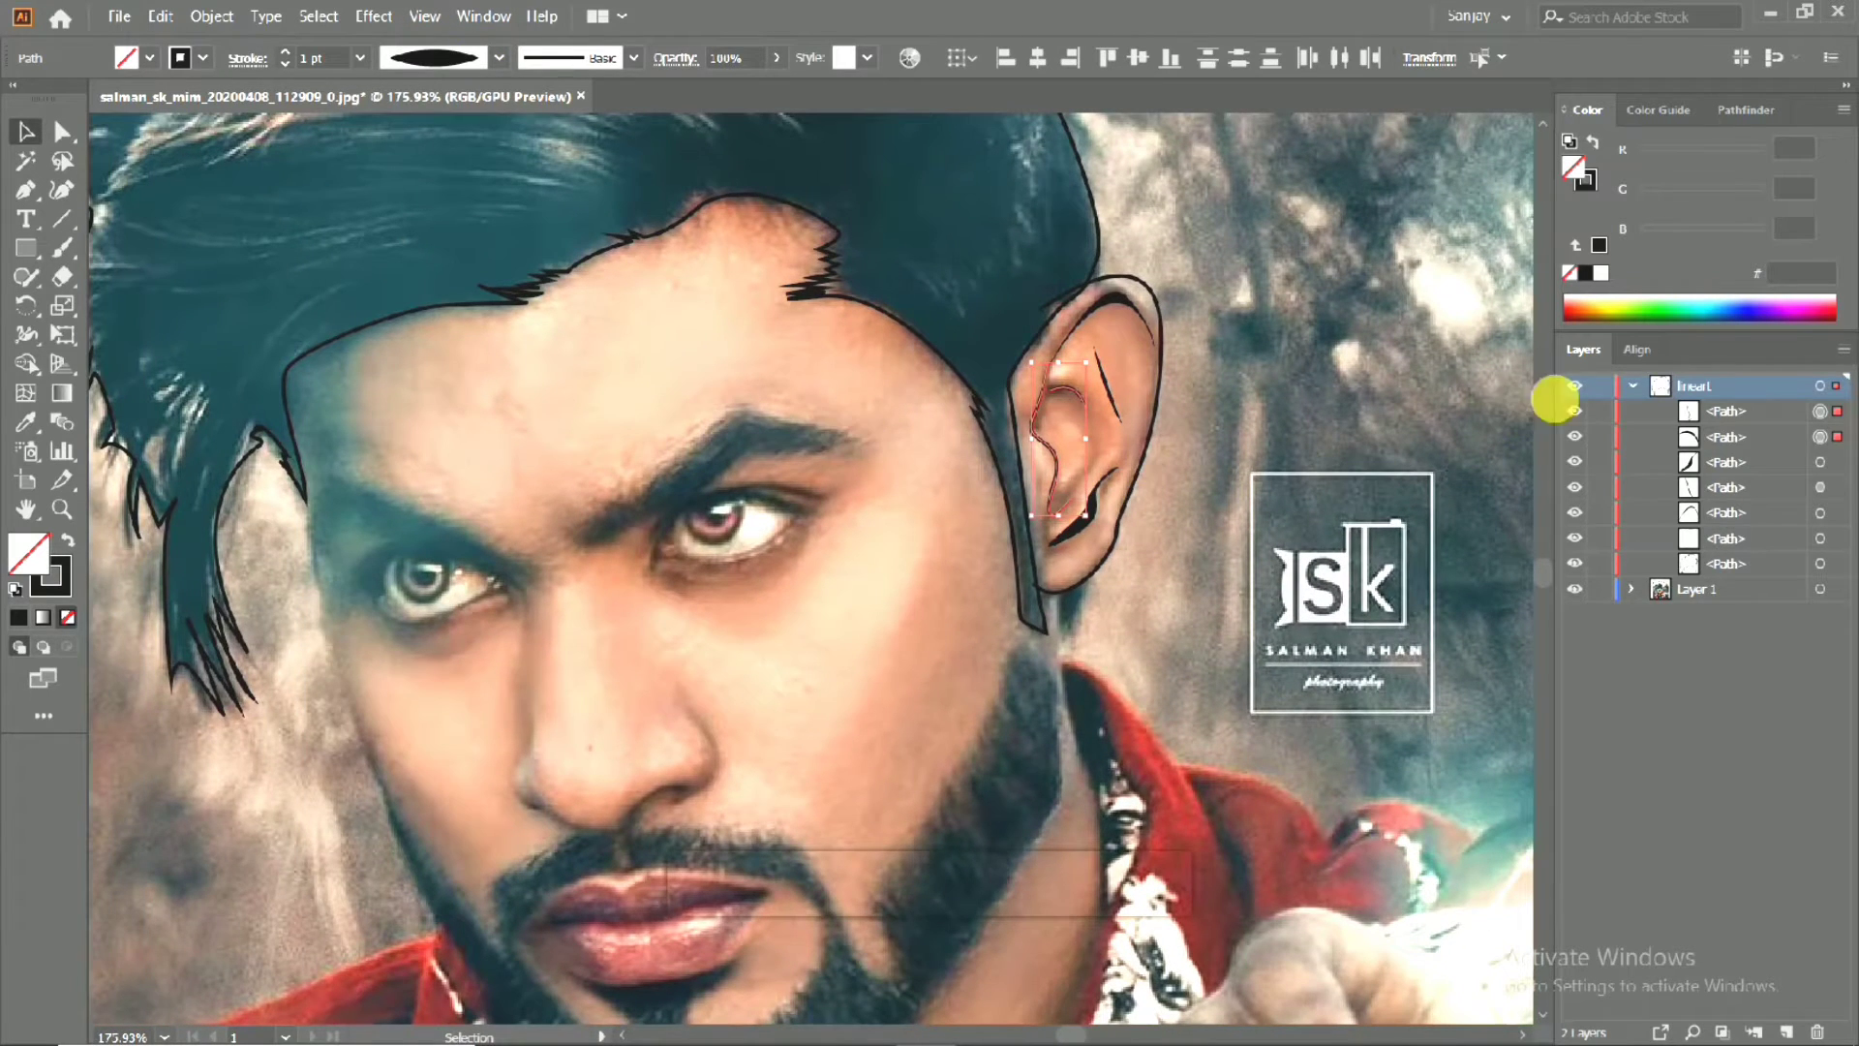
pyautogui.click(1632, 385)
pyautogui.moveTo(719, 516); pyautogui.dragTo(781, 490)
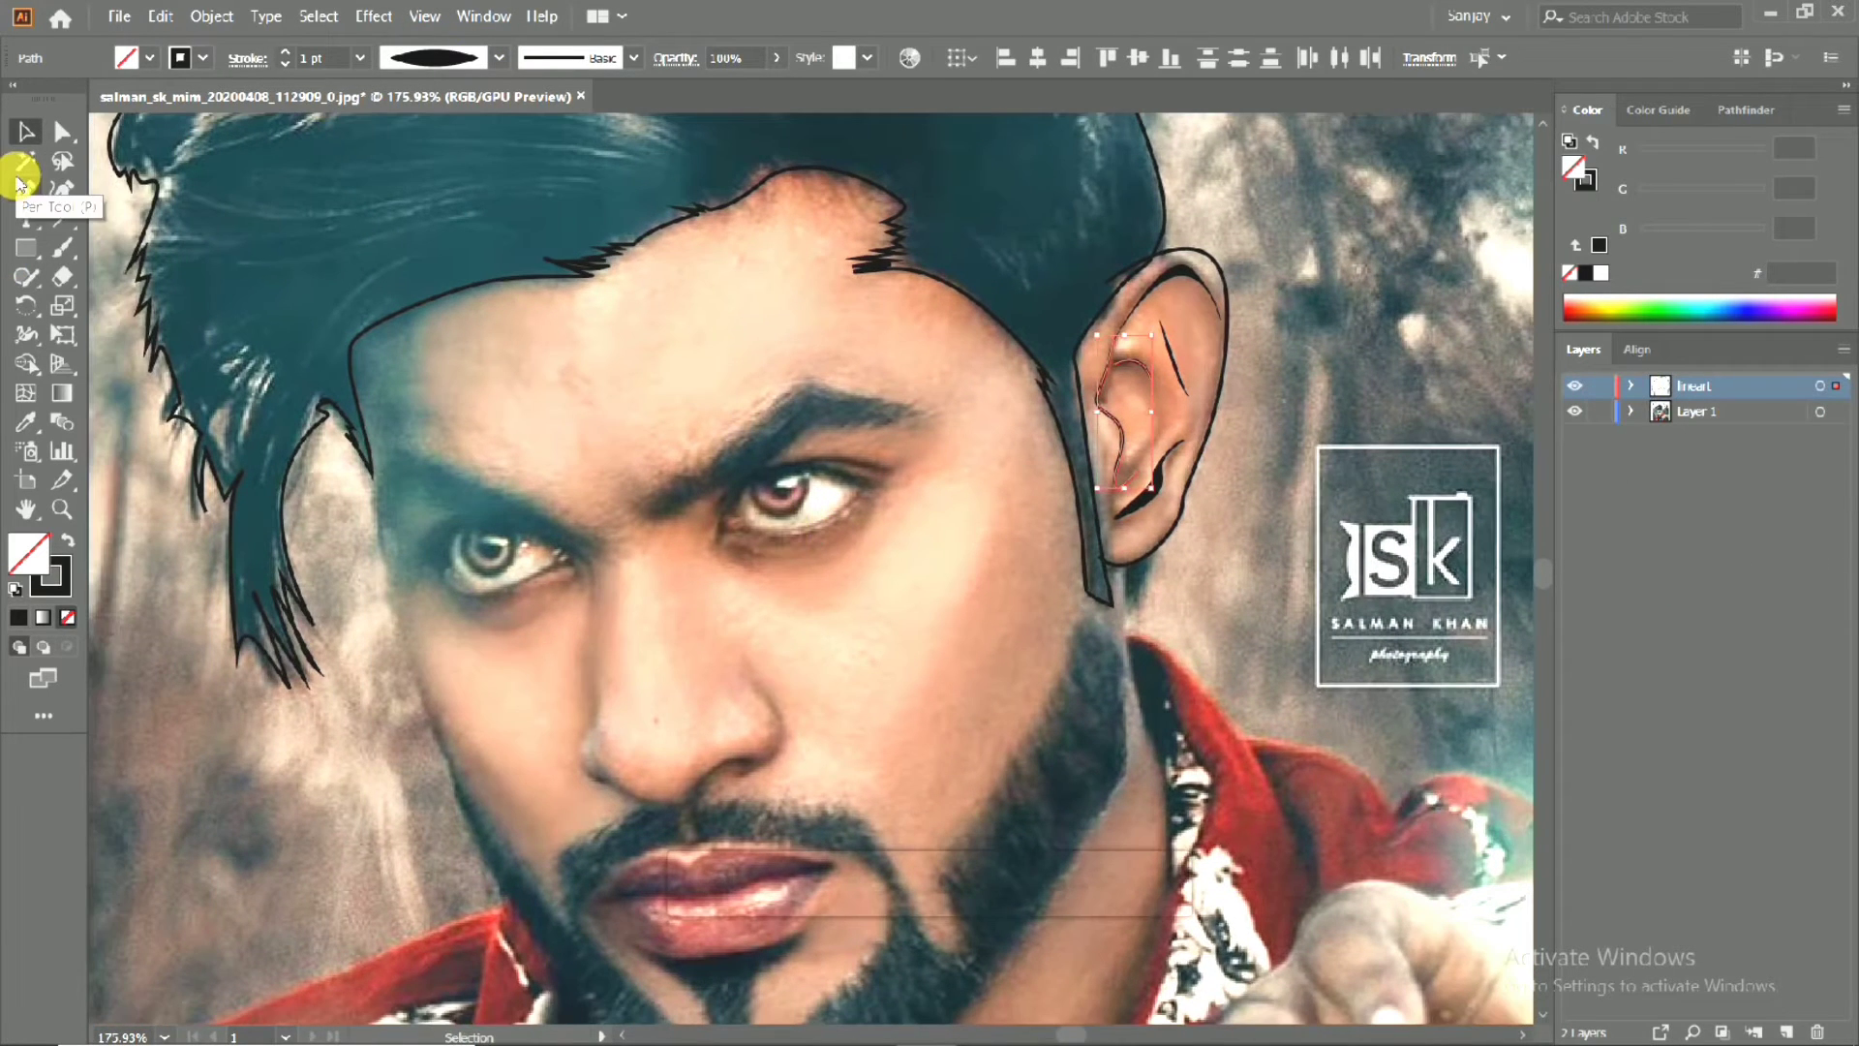
# Deselect the ear strokes and make the lineart layer active for drawing with the Pen tool.
pyautogui.click(116, 448)
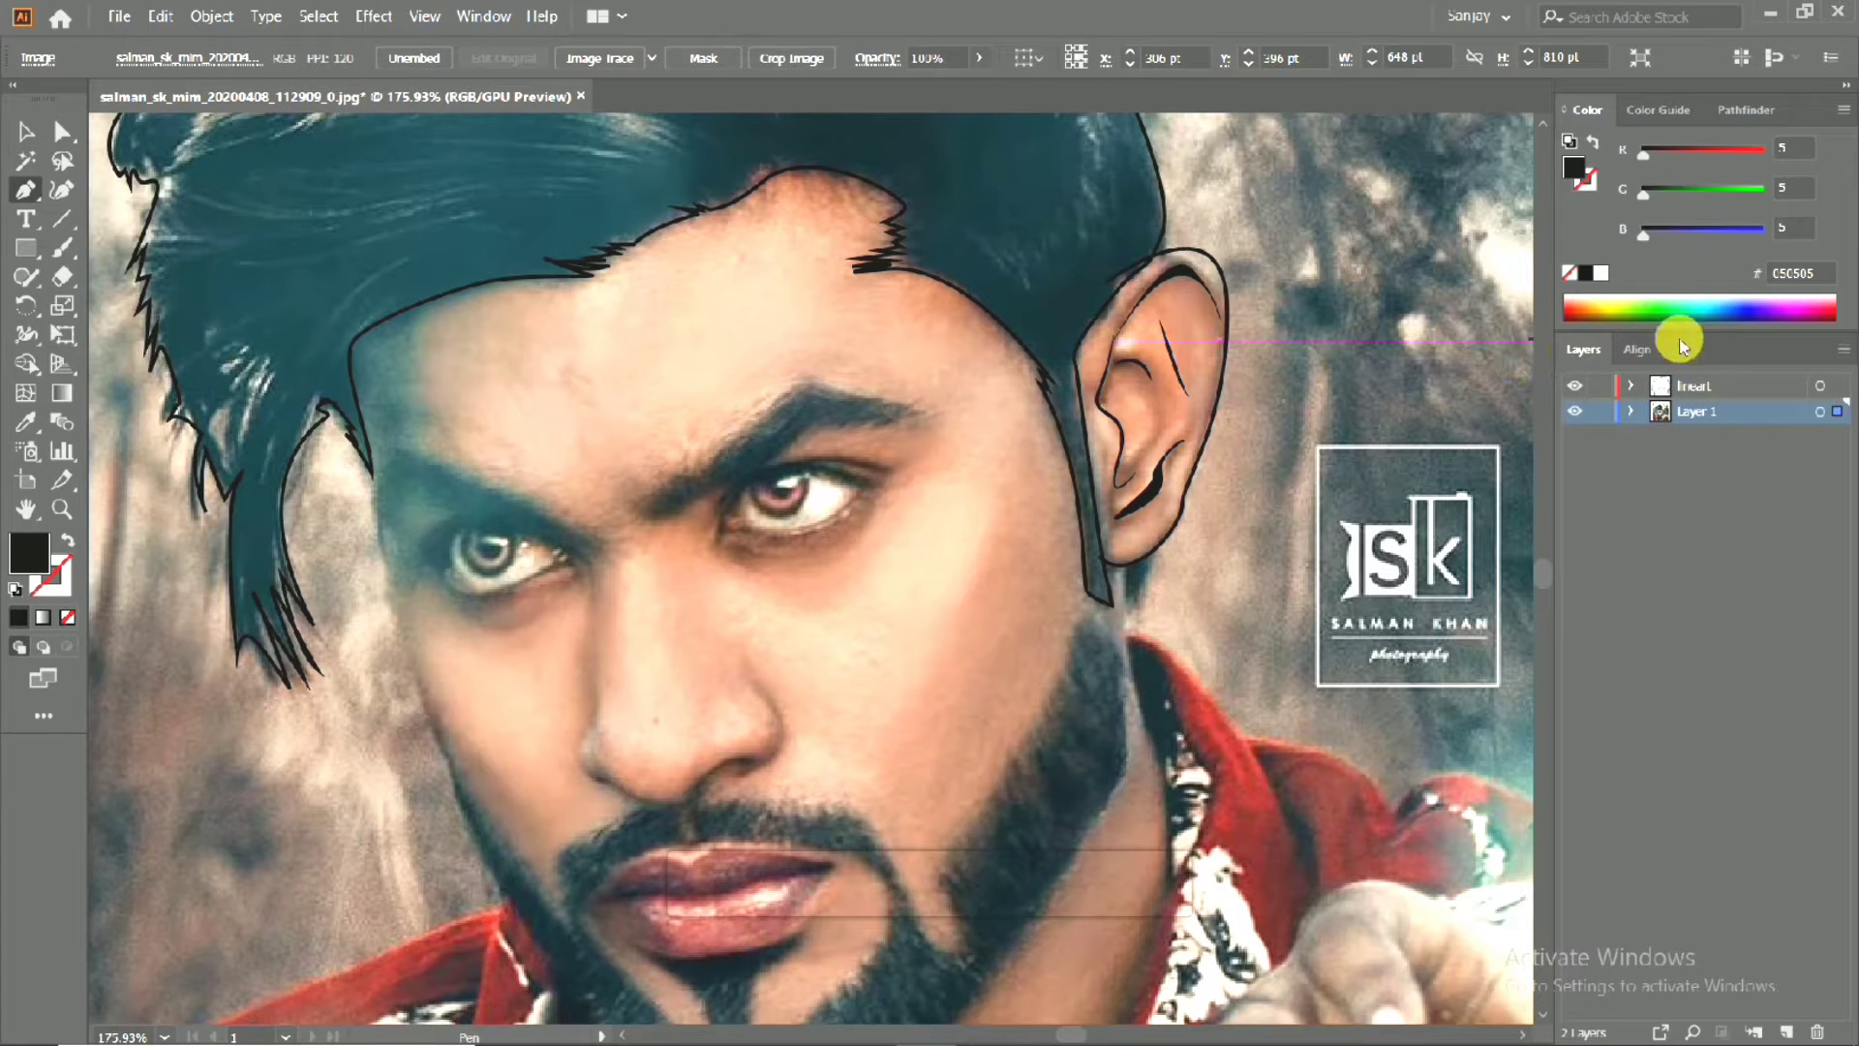
pyautogui.click(1694, 386)
pyautogui.scroll(-3, 852, 543)
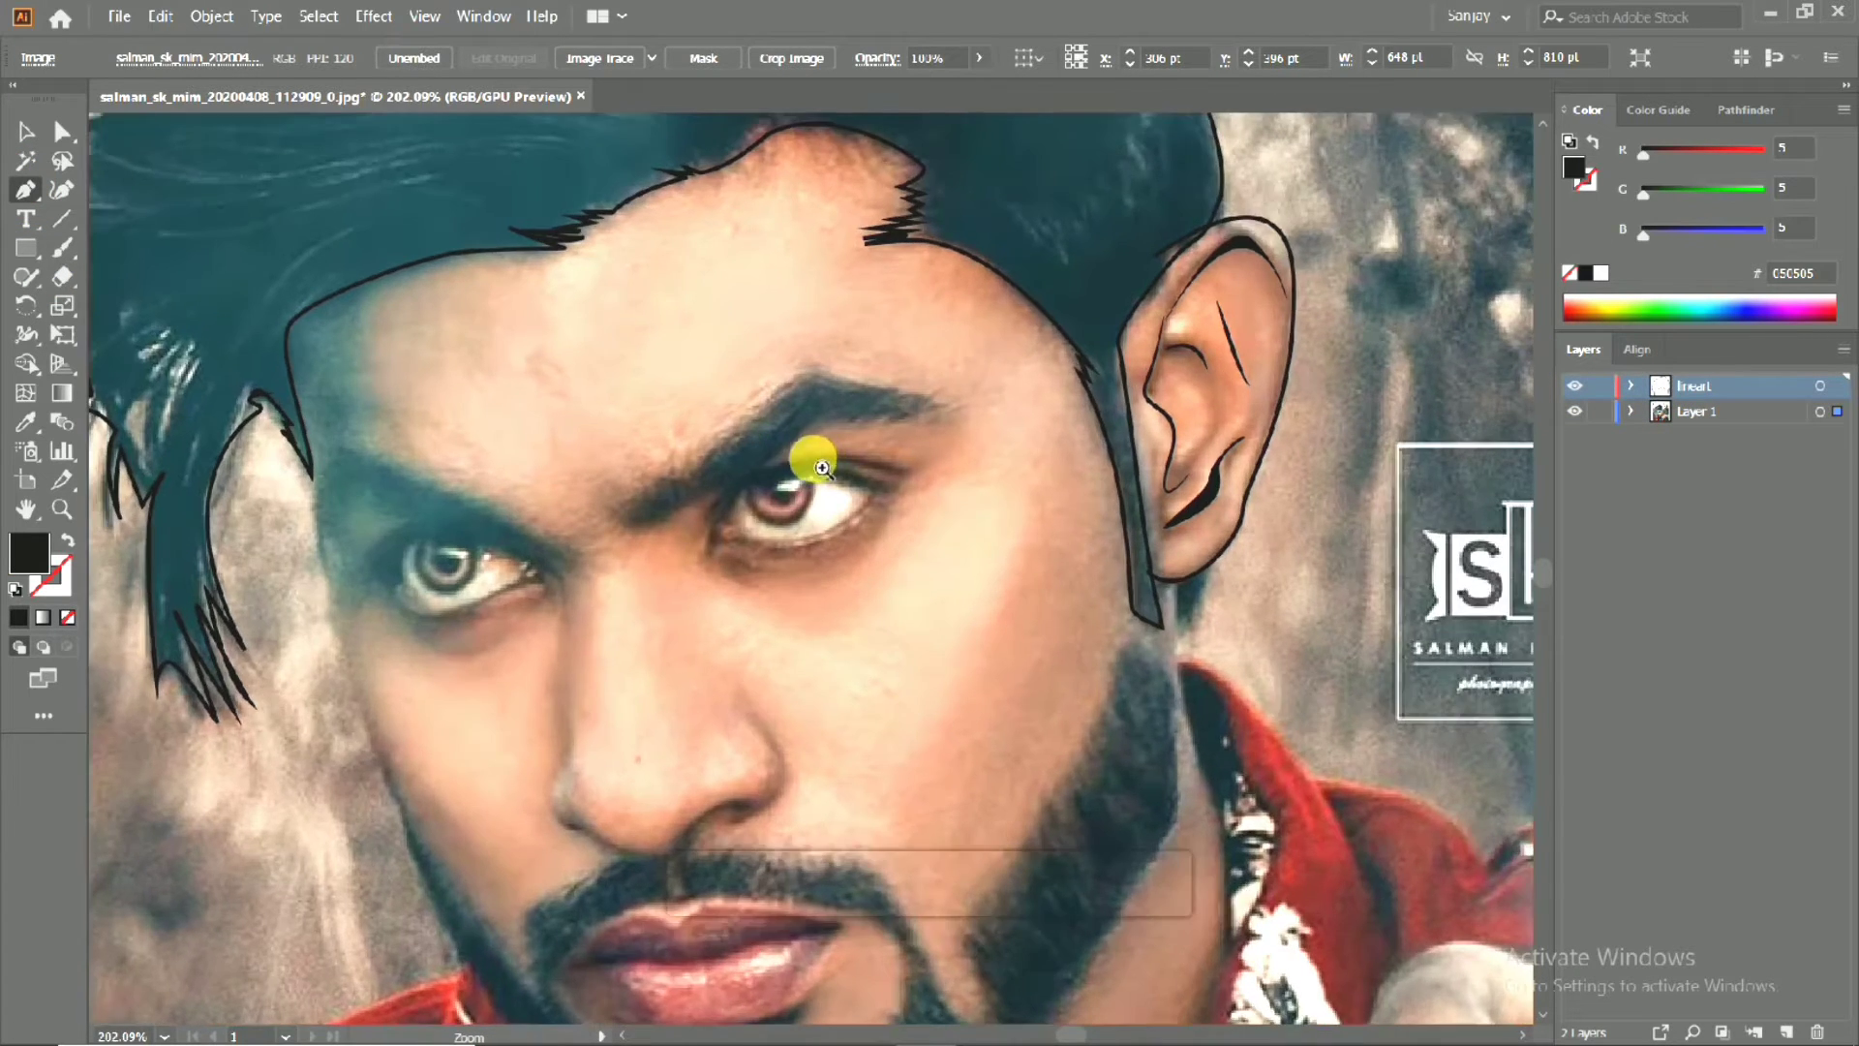
pyautogui.moveTo(880, 738); pyautogui.dragTo(913, 490)
pyautogui.scroll(2, 818, 424)
pyautogui.moveTo(829, 434); pyautogui.dragTo(891, 261)
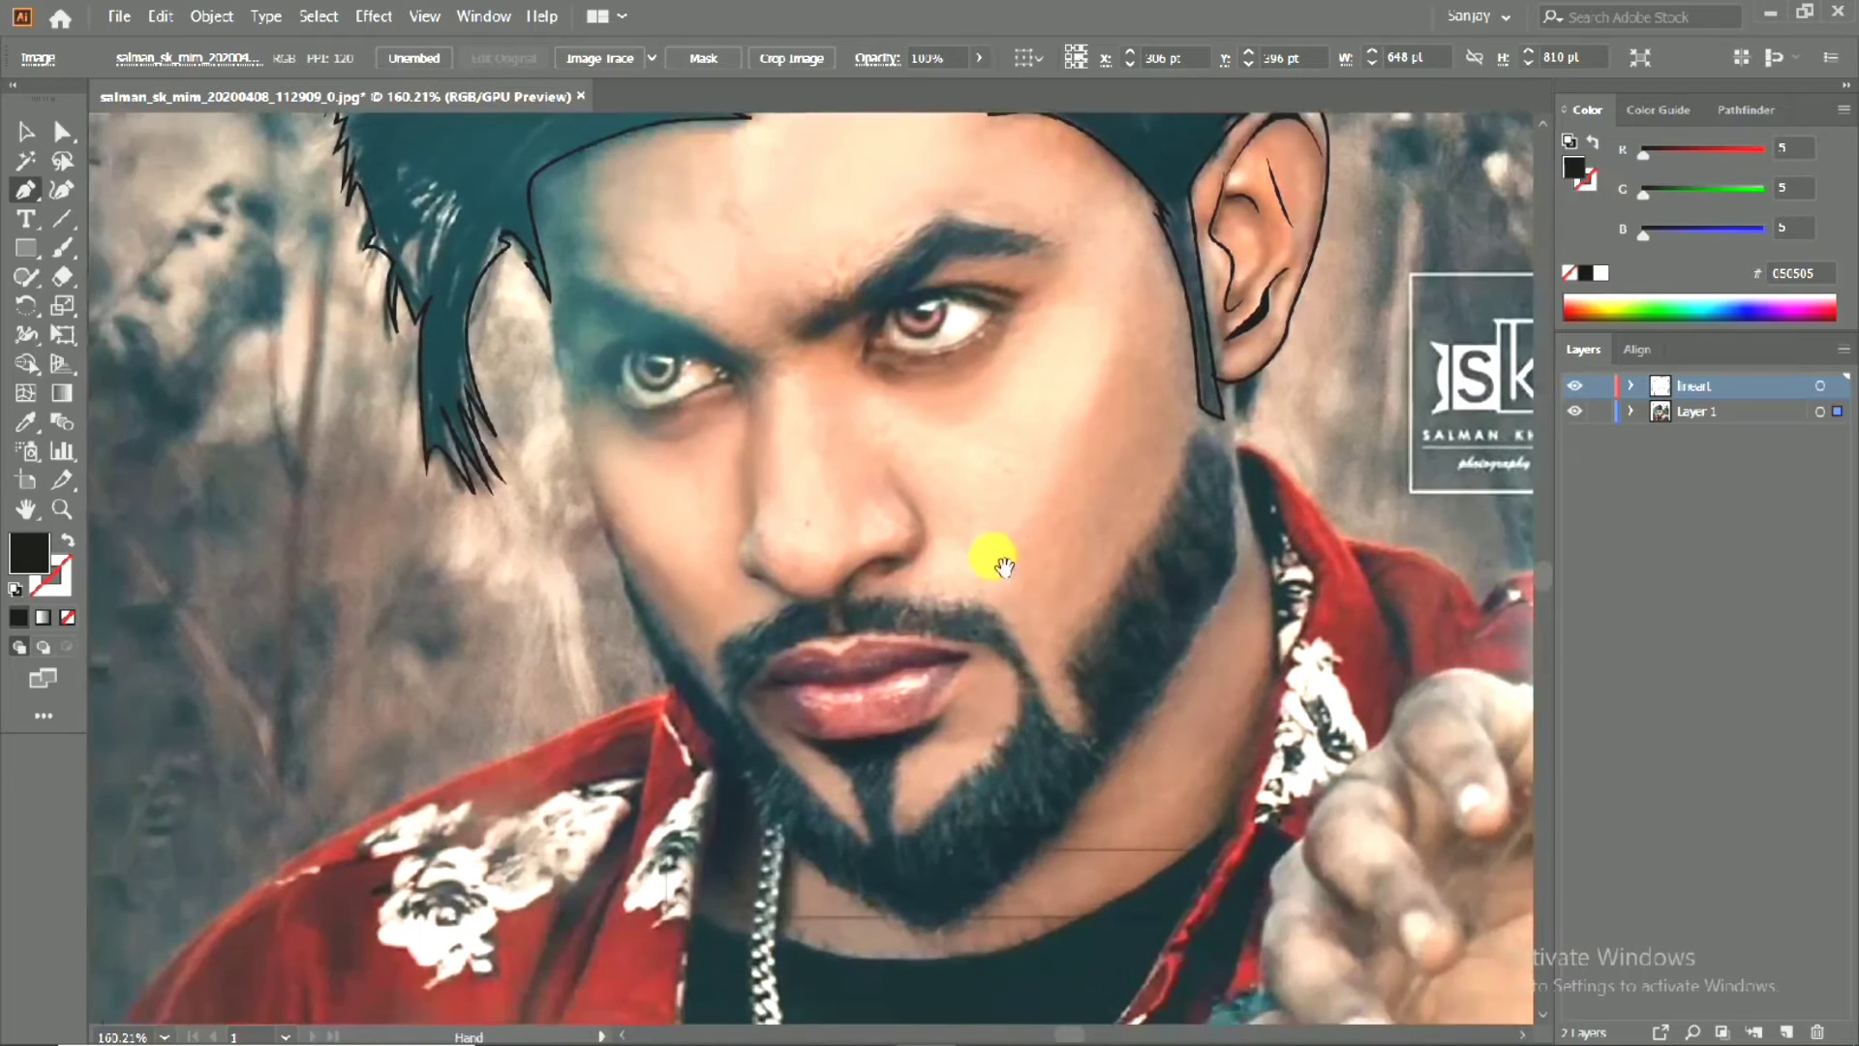
pyautogui.scroll(2, 804, 556)
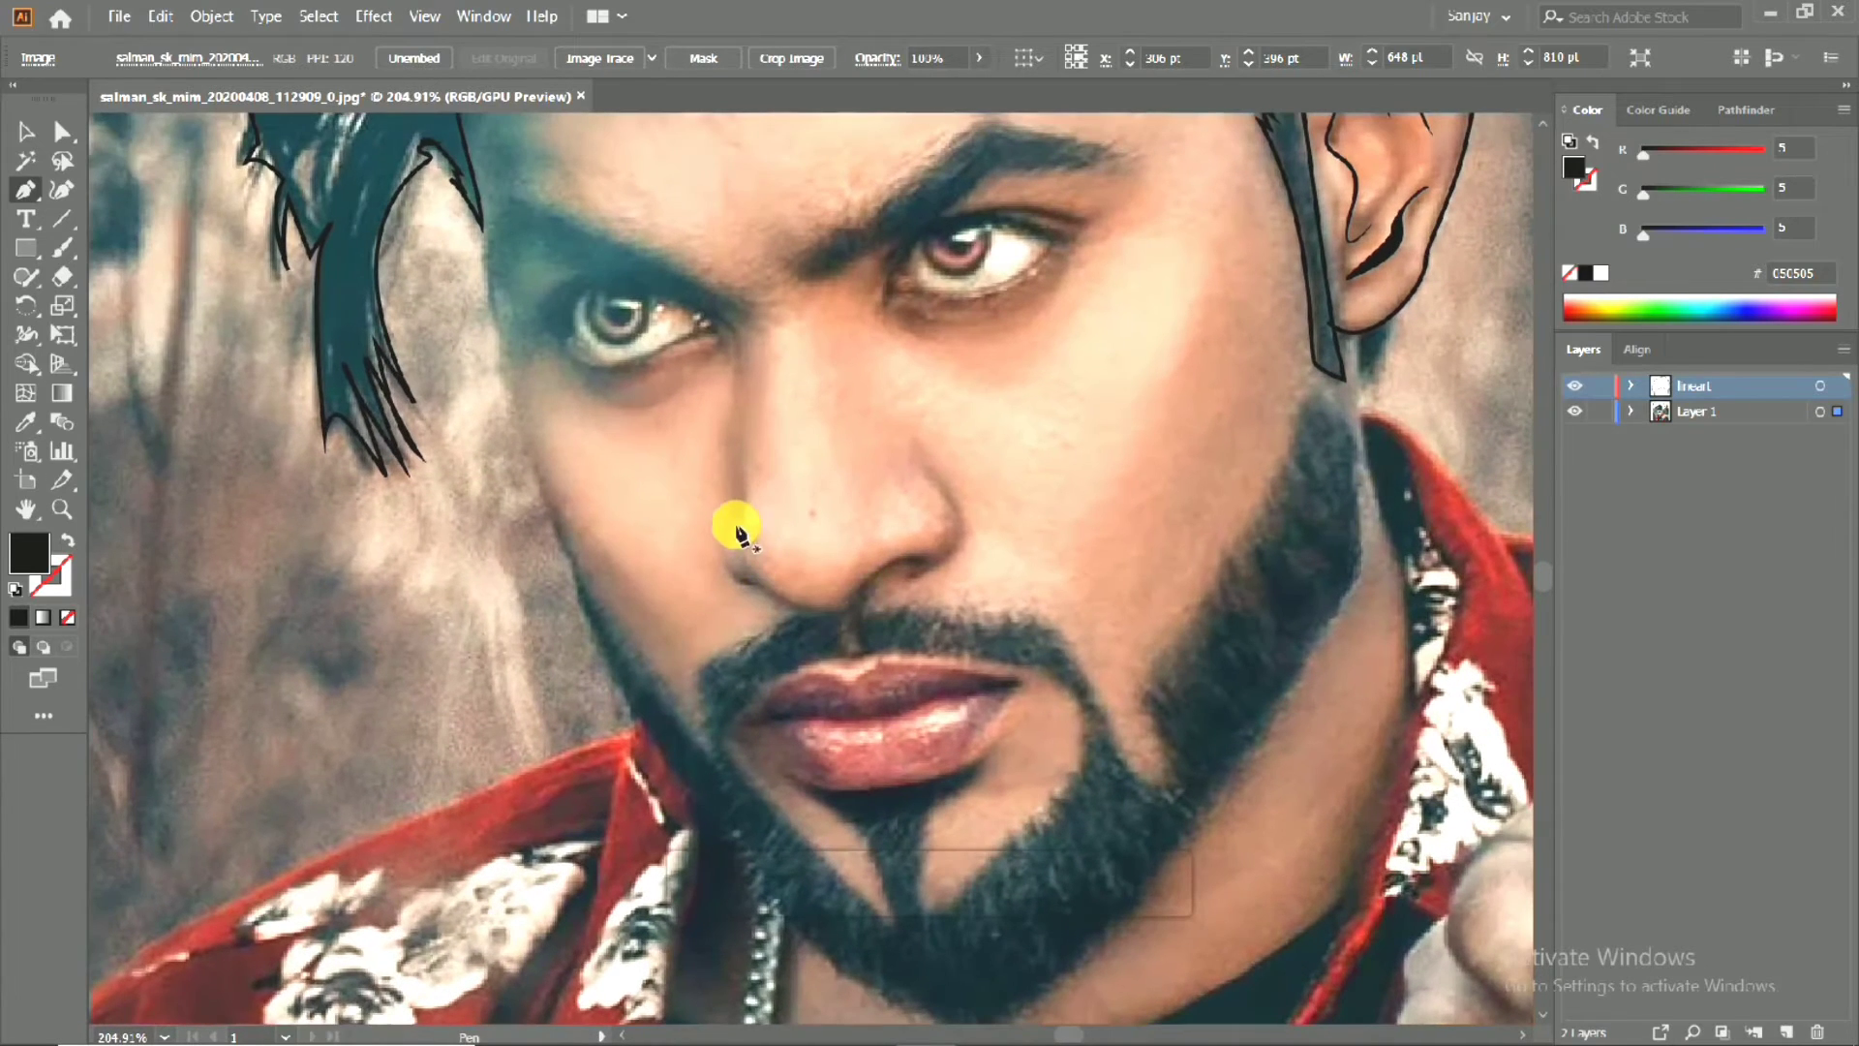
# Try to trace the side of the nose from the eye's inner corner down as a black stroke, and undo it.
pyautogui.click(725, 322)
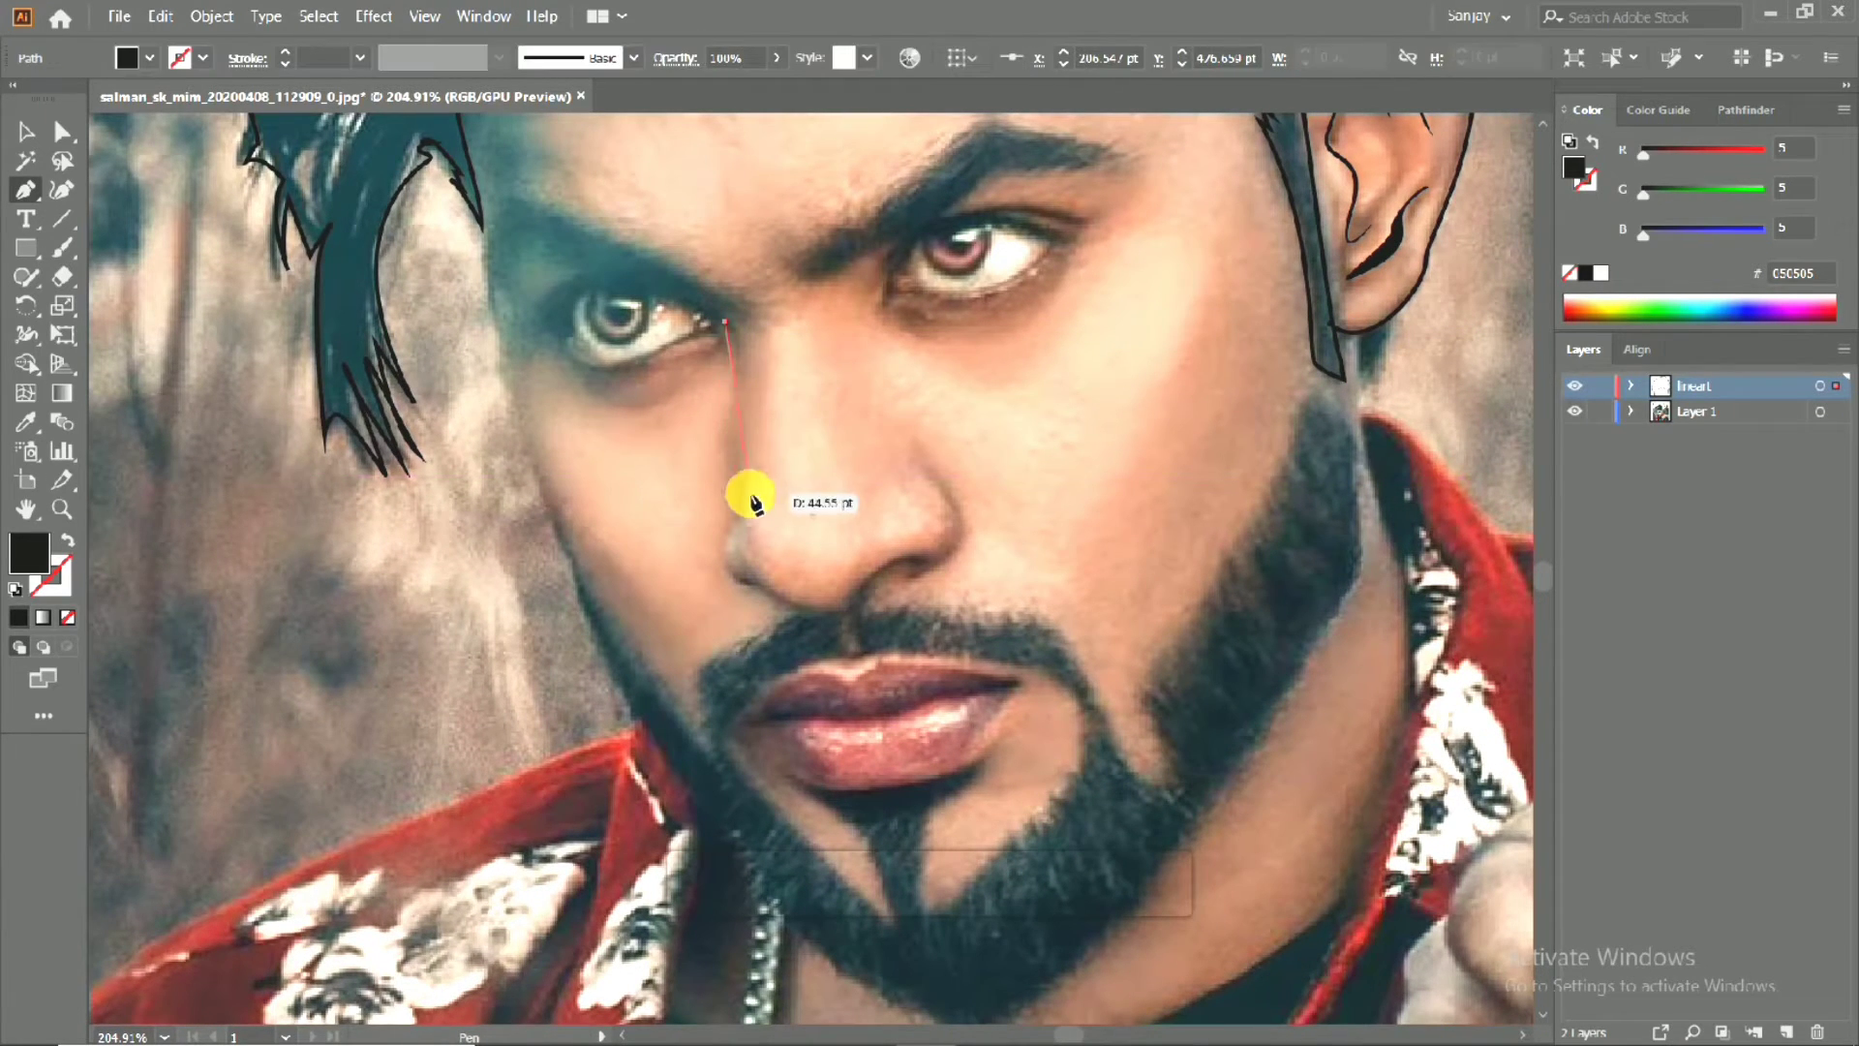
pyautogui.moveTo(734, 545); pyautogui.dragTo(796, 515)
pyautogui.click(67, 541)
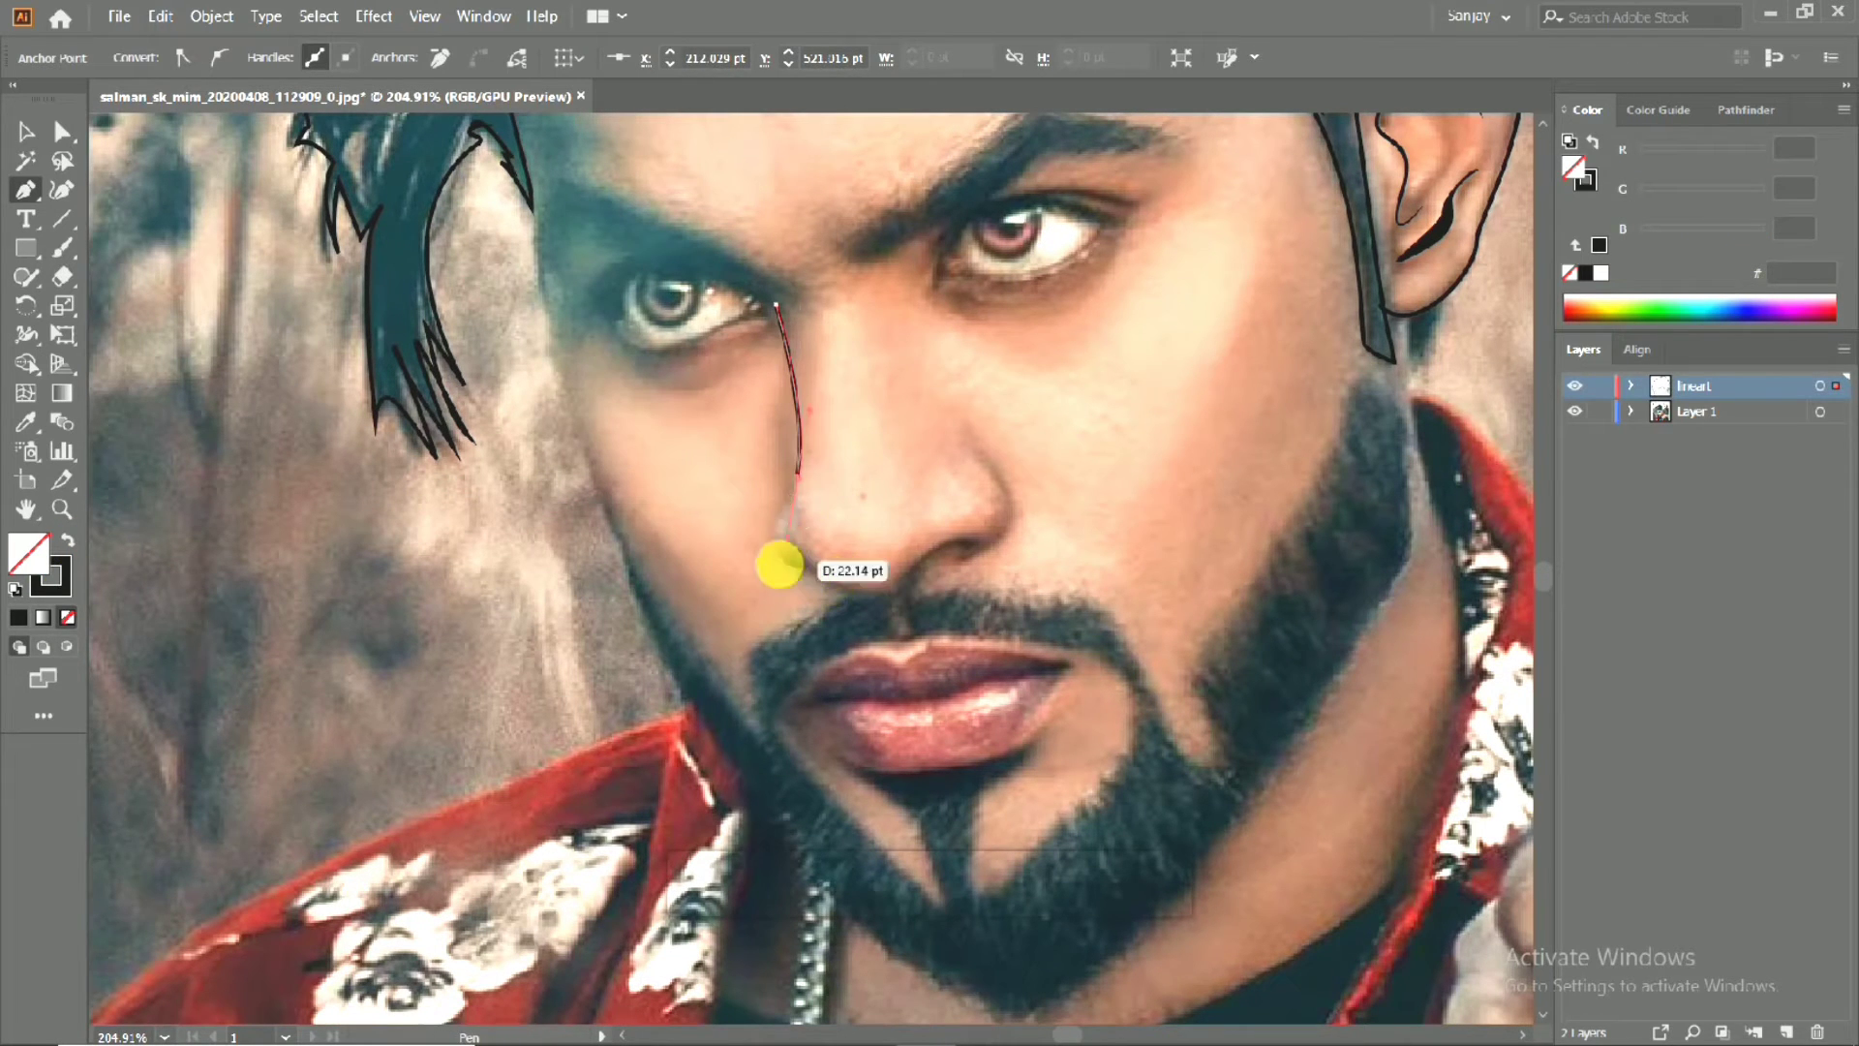
pyautogui.hotkey('ctrl', 'z')
pyautogui.hotkey('ctrl', 'z')
pyautogui.hotkey('ctrl', 'z')
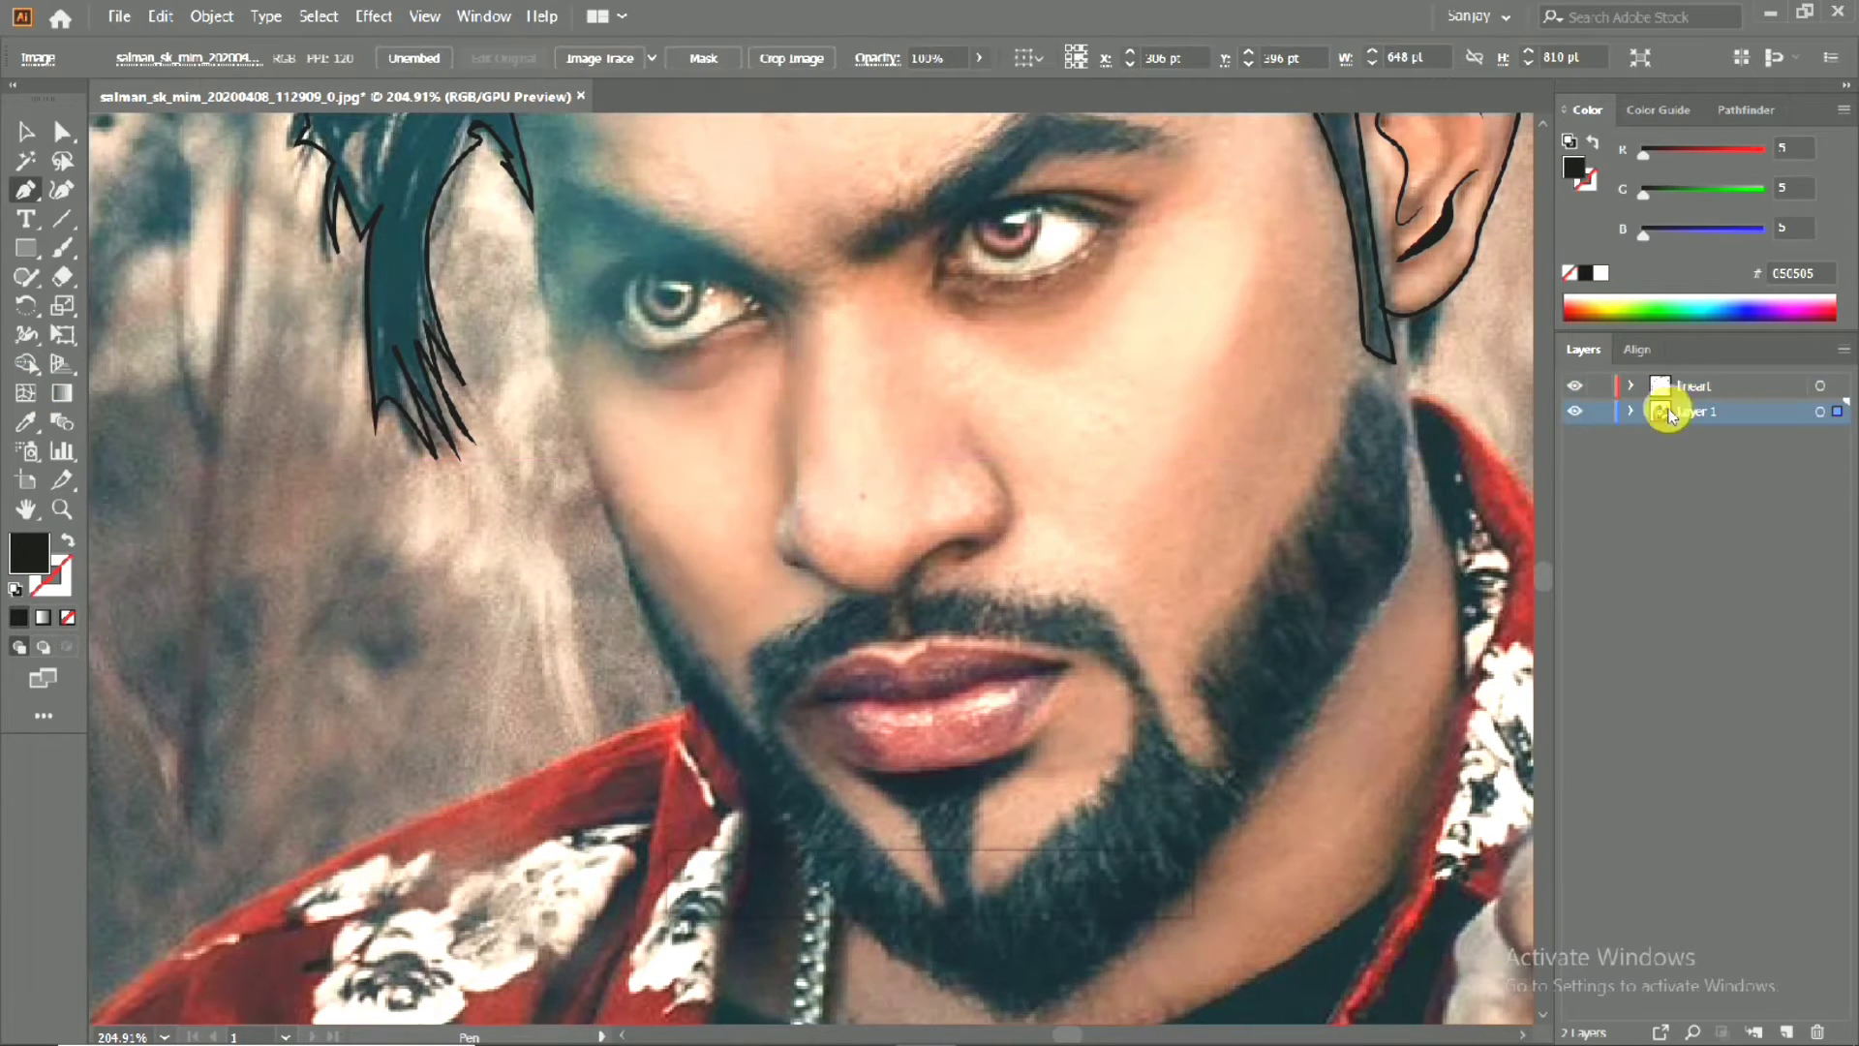
# Make the lineart layer active again and set the Pen tool to no fill with a black stroke.
pyautogui.click(1681, 391)
pyautogui.click(67, 542)
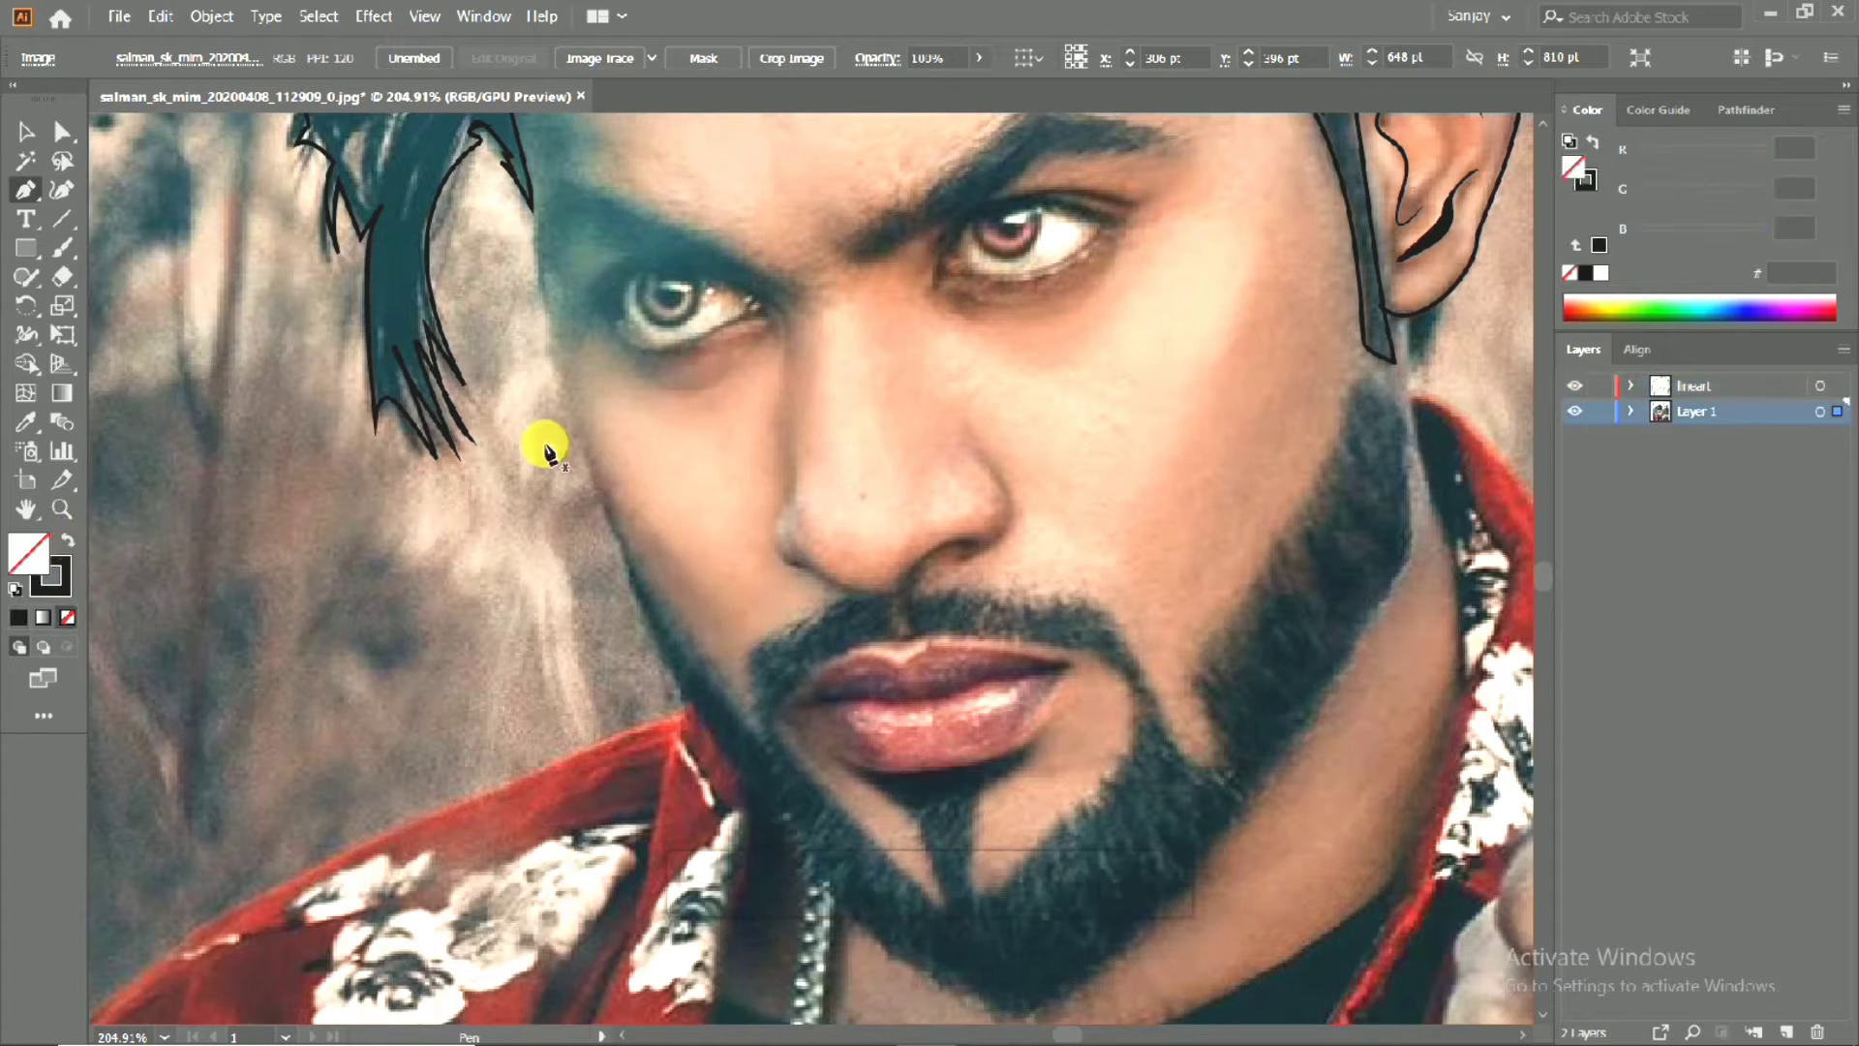
pyautogui.click(789, 523)
pyautogui.hotkey('ctrl', 'z')
pyautogui.click(1693, 388)
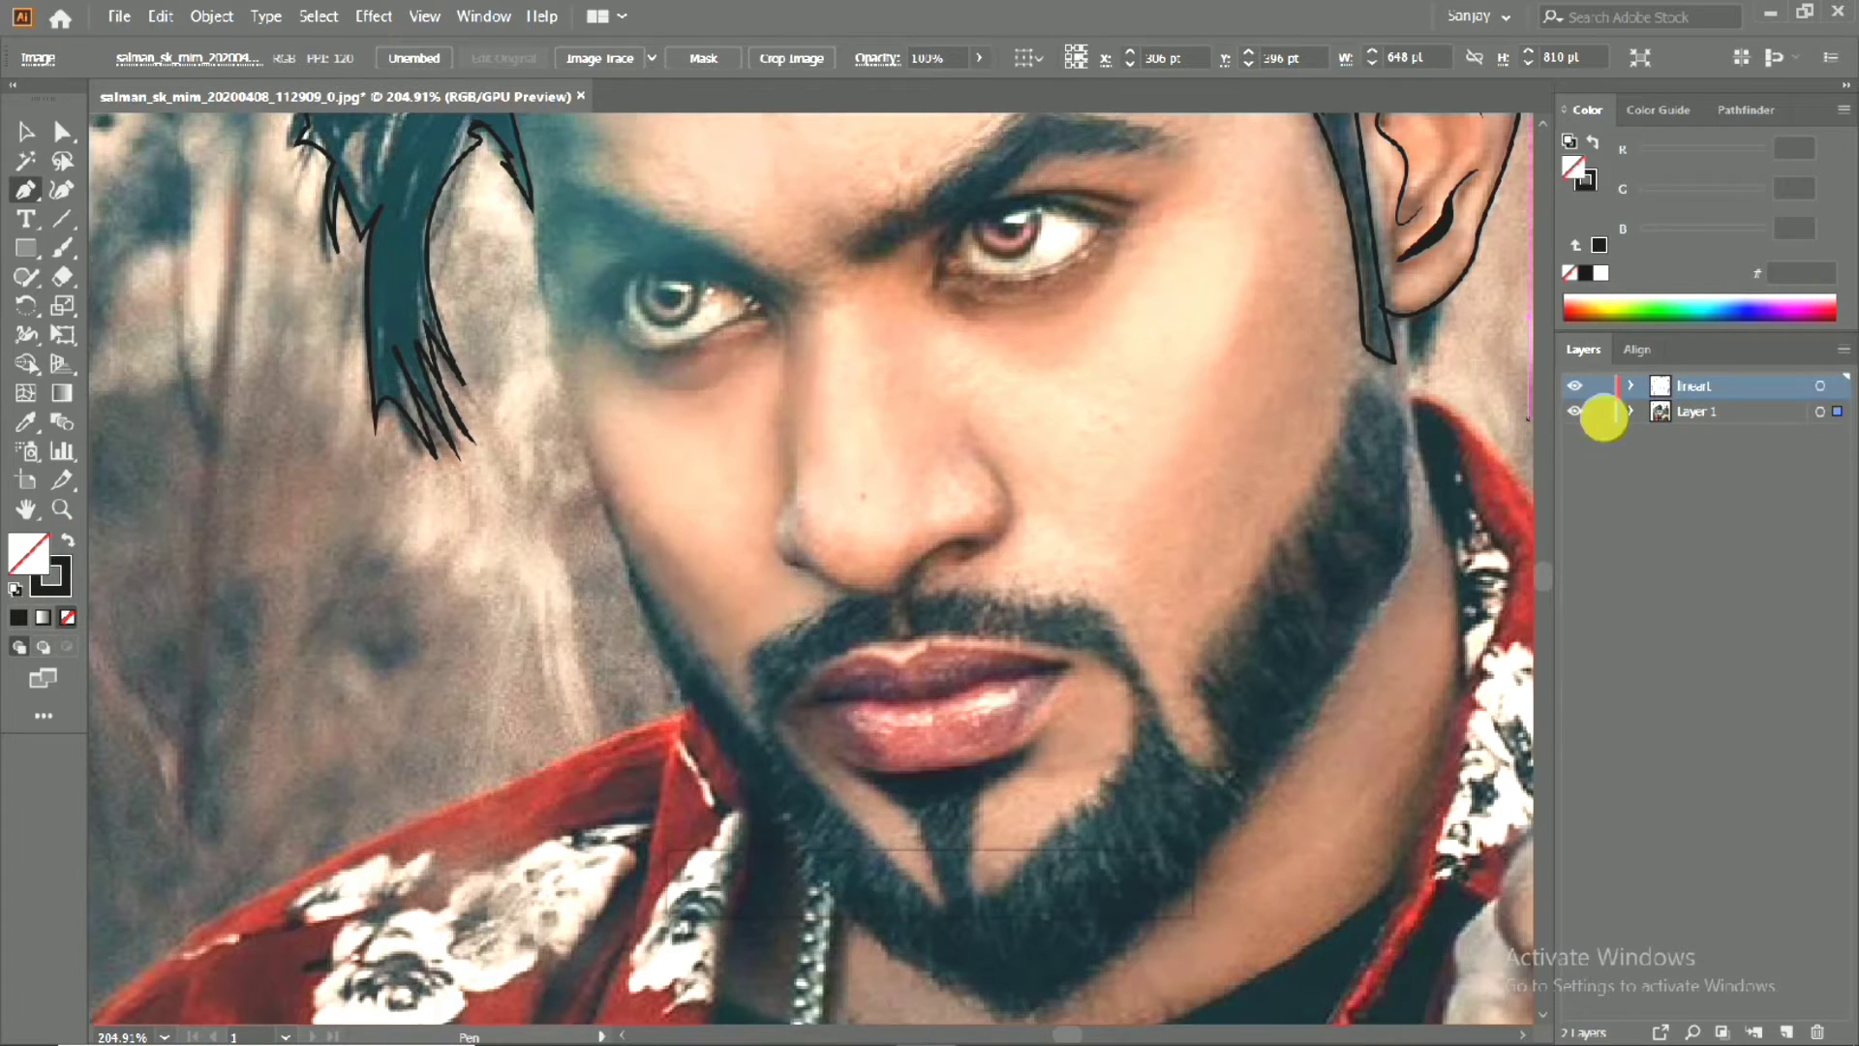
# Try to trace the nose's lower contour from one wing around to the other as a single stroke, and undo it.
pyautogui.click(792, 498)
pyautogui.moveTo(781, 559); pyautogui.dragTo(1007, 550)
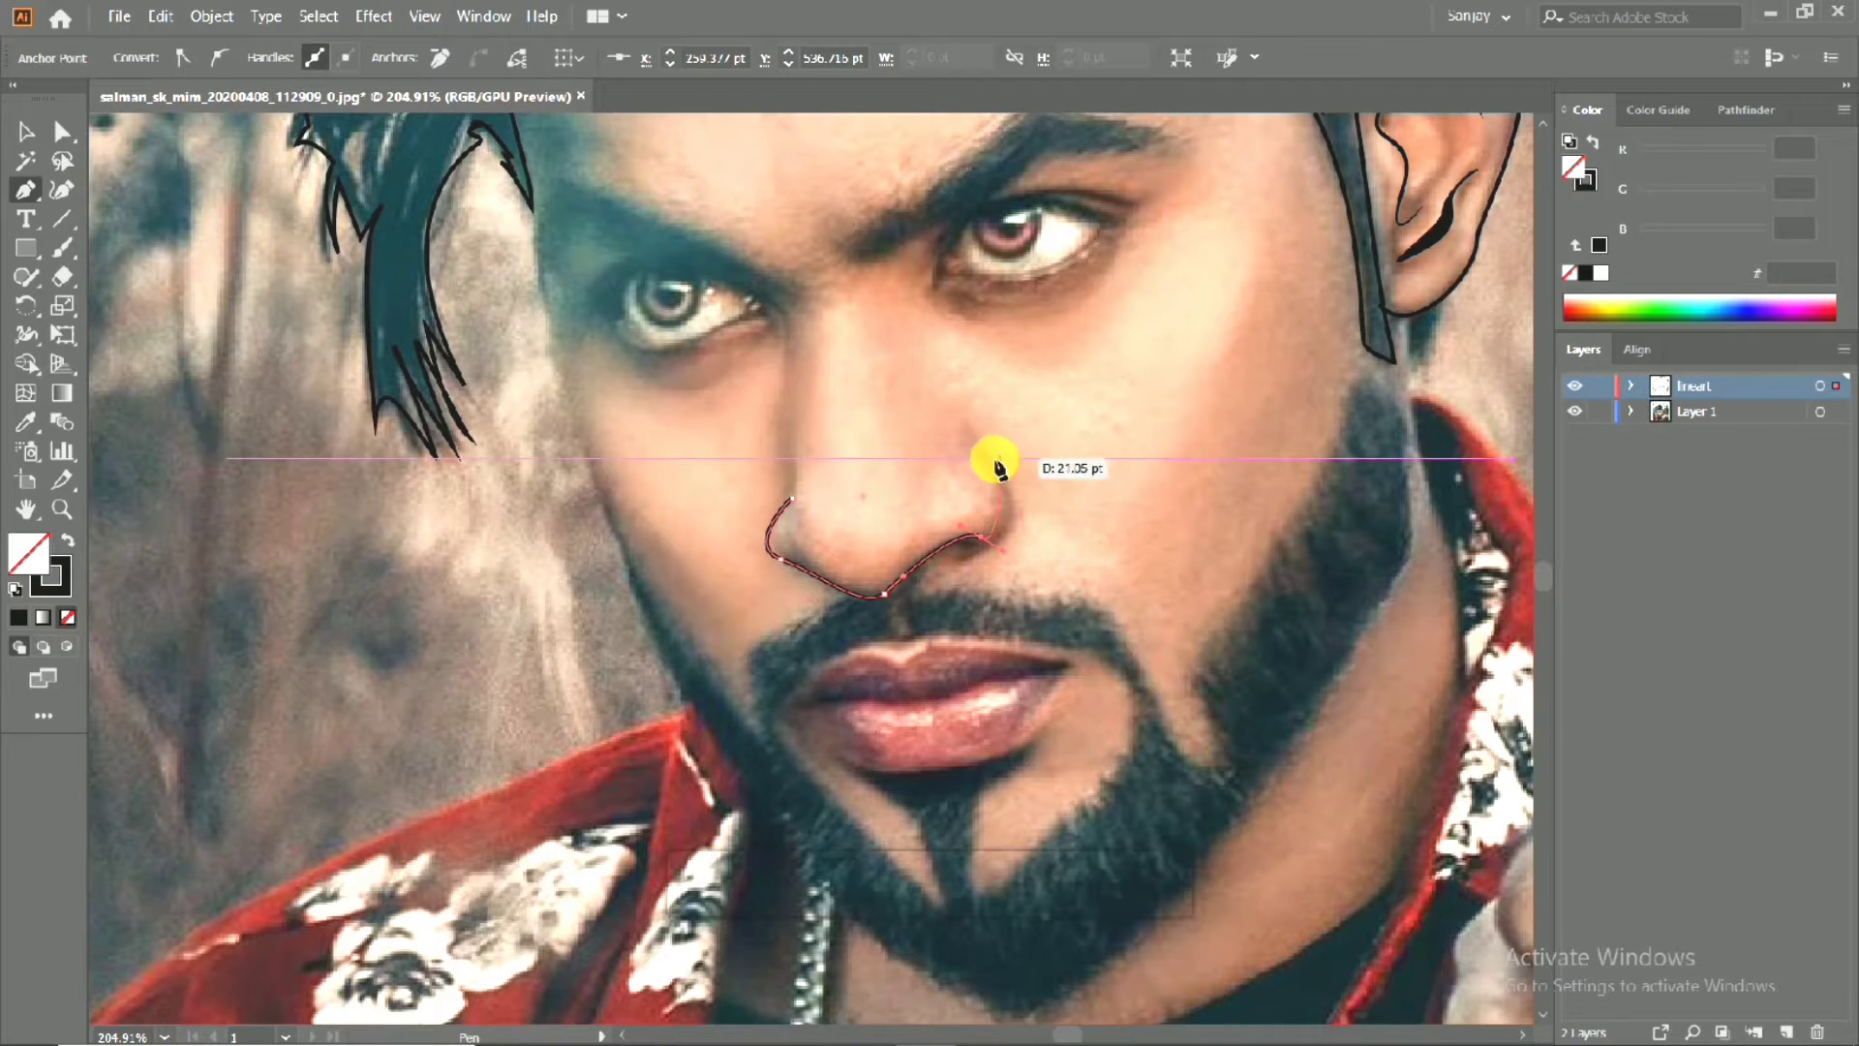
pyautogui.moveTo(981, 466); pyautogui.dragTo(921, 423)
pyautogui.moveTo(910, 518); pyautogui.dragTo(776, 523)
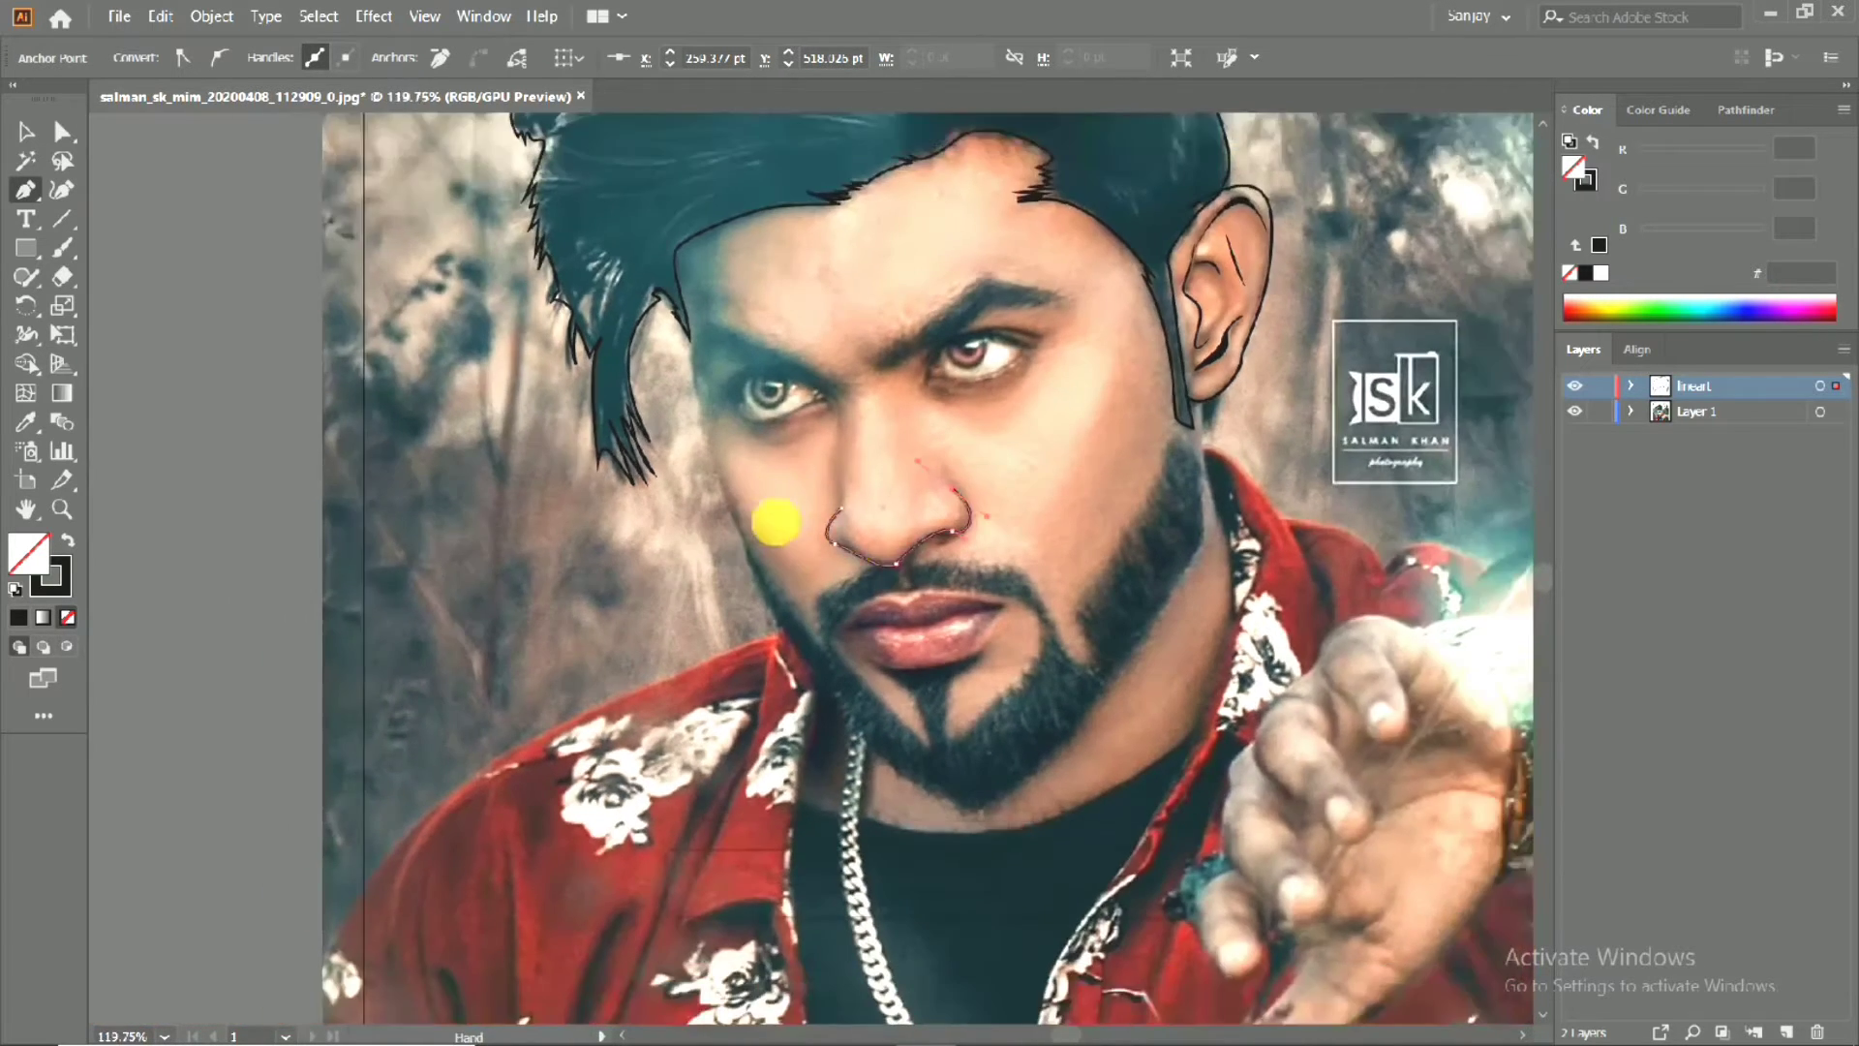
pyautogui.moveTo(889, 557); pyautogui.dragTo(1009, 544)
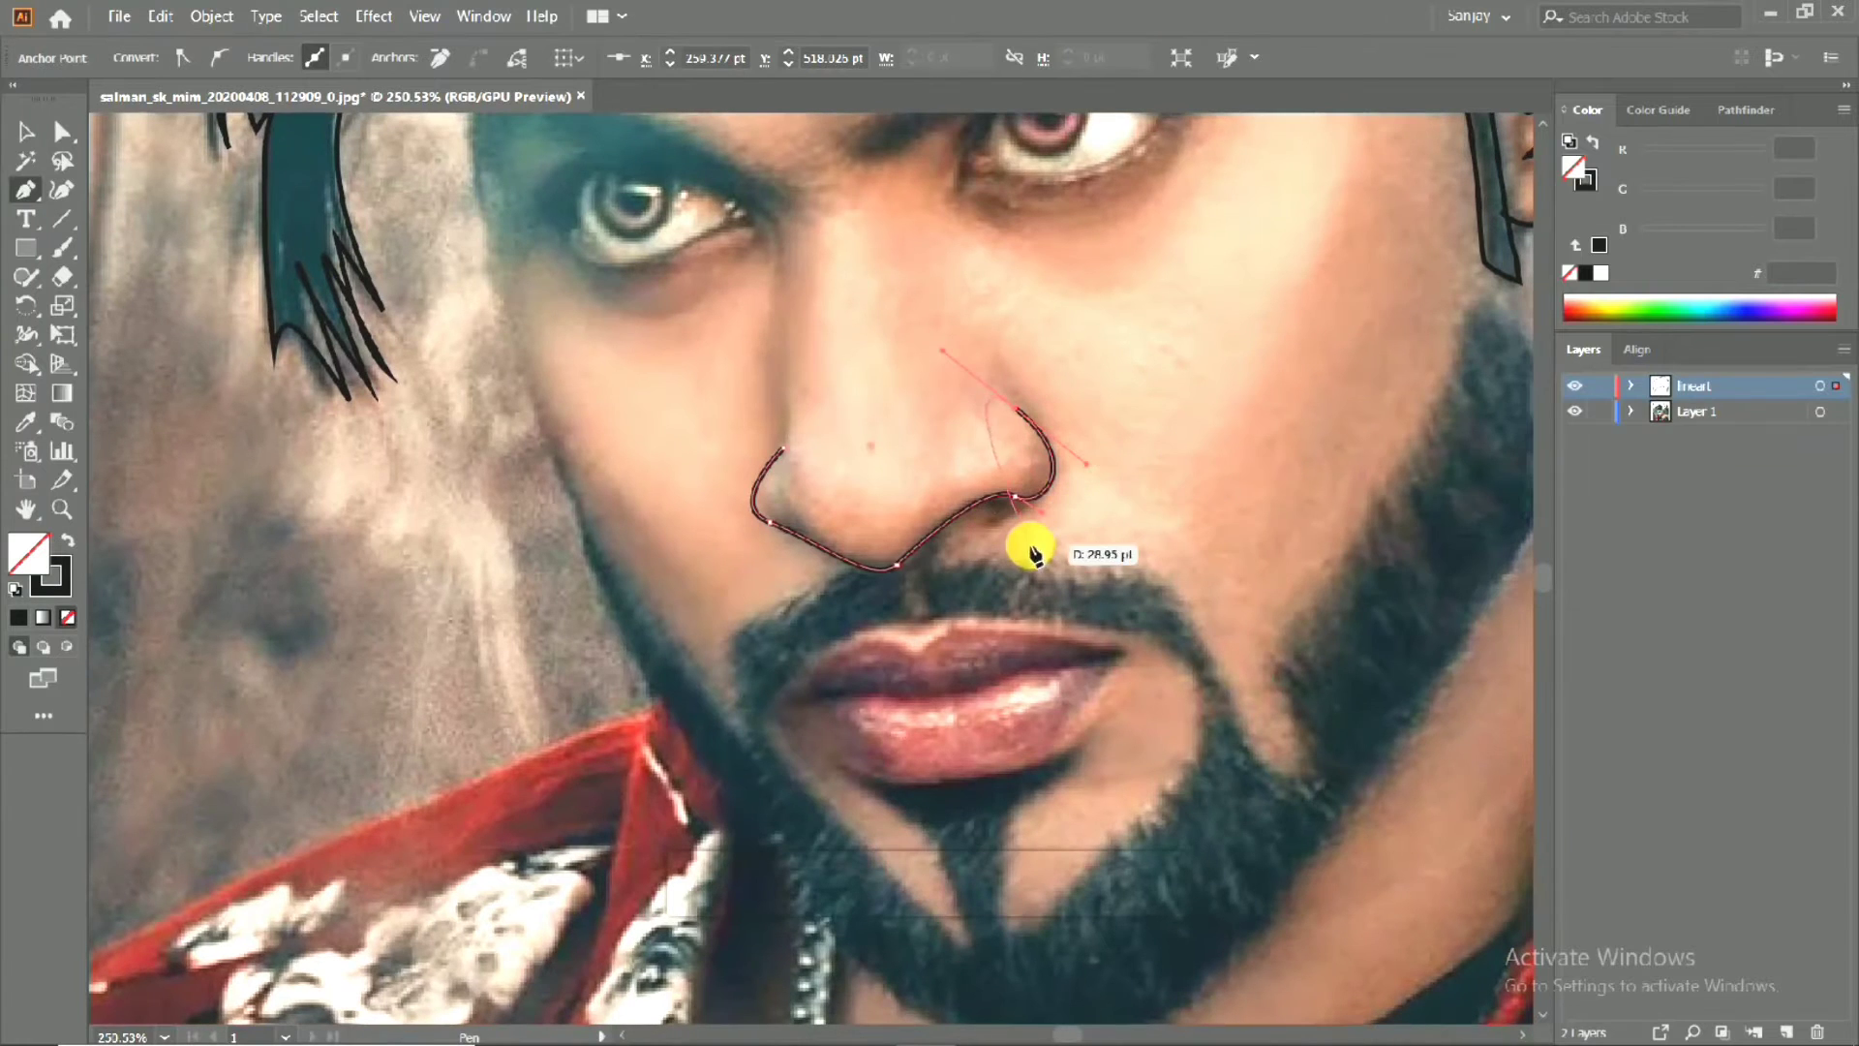
pyautogui.hotkey('ctrl', 'z')
pyautogui.hotkey('ctrl', 'z')
pyautogui.hotkey('ctrl', 'z')
pyautogui.hotkey('ctrl', 'z')
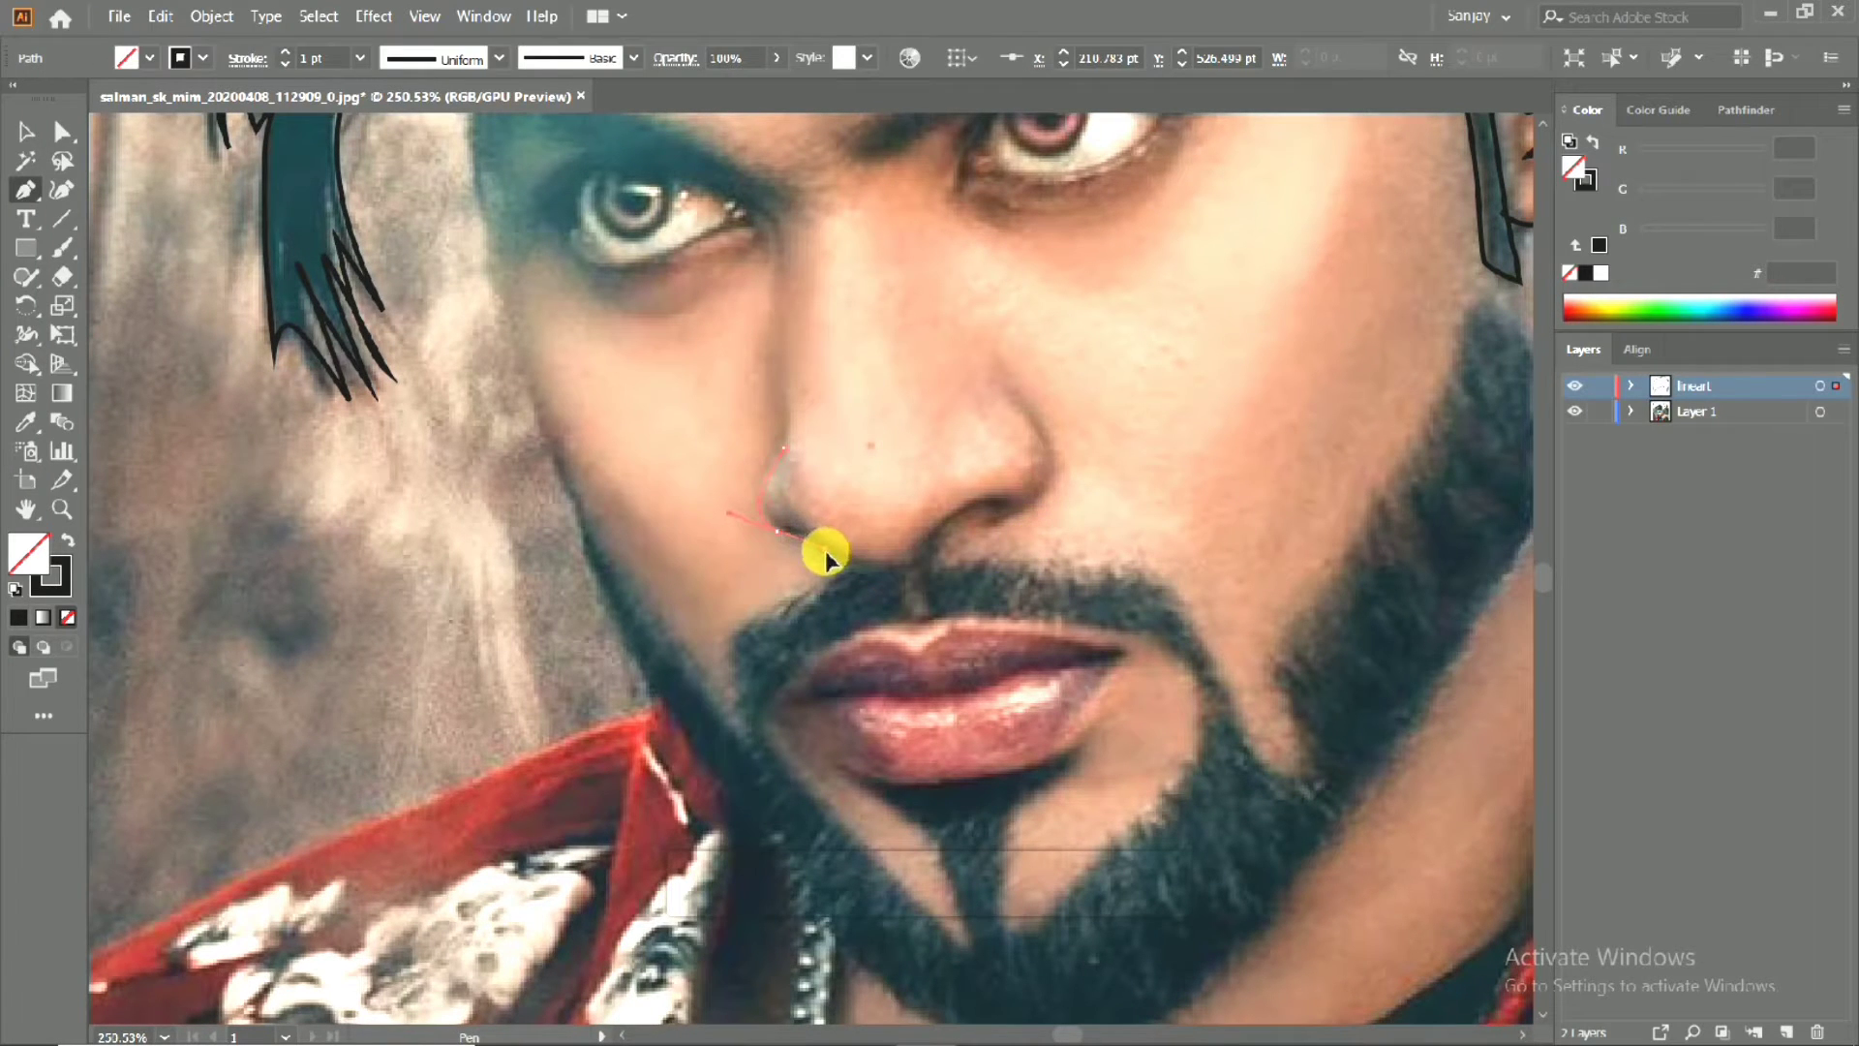
# Draw two separate curved strokes, one around each wing of the nose.
pyautogui.moveTo(826, 560); pyautogui.dragTo(826, 560)
pyautogui.moveTo(1017, 399)
pyautogui.mouseDown()
pyautogui.moveTo(1034, 523)
pyautogui.moveTo(917, 548)
pyautogui.mouseUp()
pyautogui.scroll(-2, 917, 548)
pyautogui.scroll(1, 830, 532)
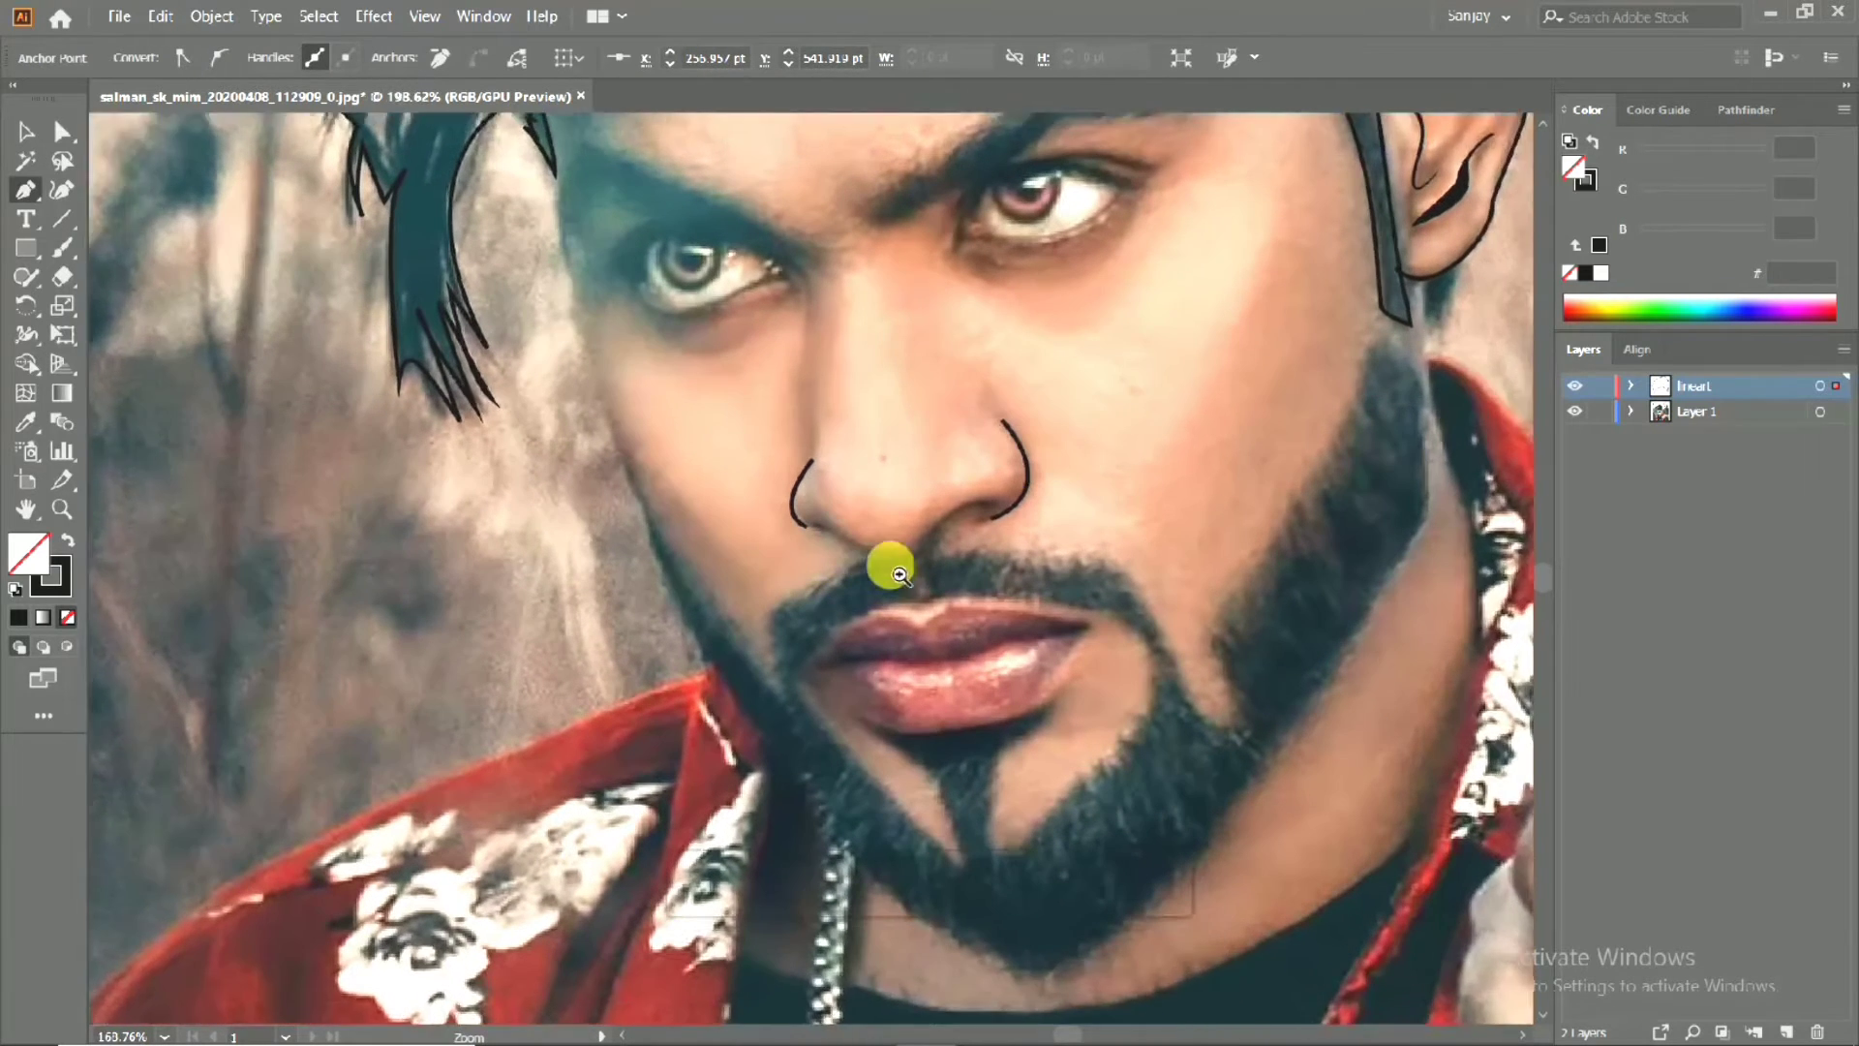
# Try to trace the contour under the nose tip between the two wing strokes, and undo the attempts.
pyautogui.scroll(1, 898, 573)
pyautogui.moveTo(804, 528); pyautogui.dragTo(844, 562)
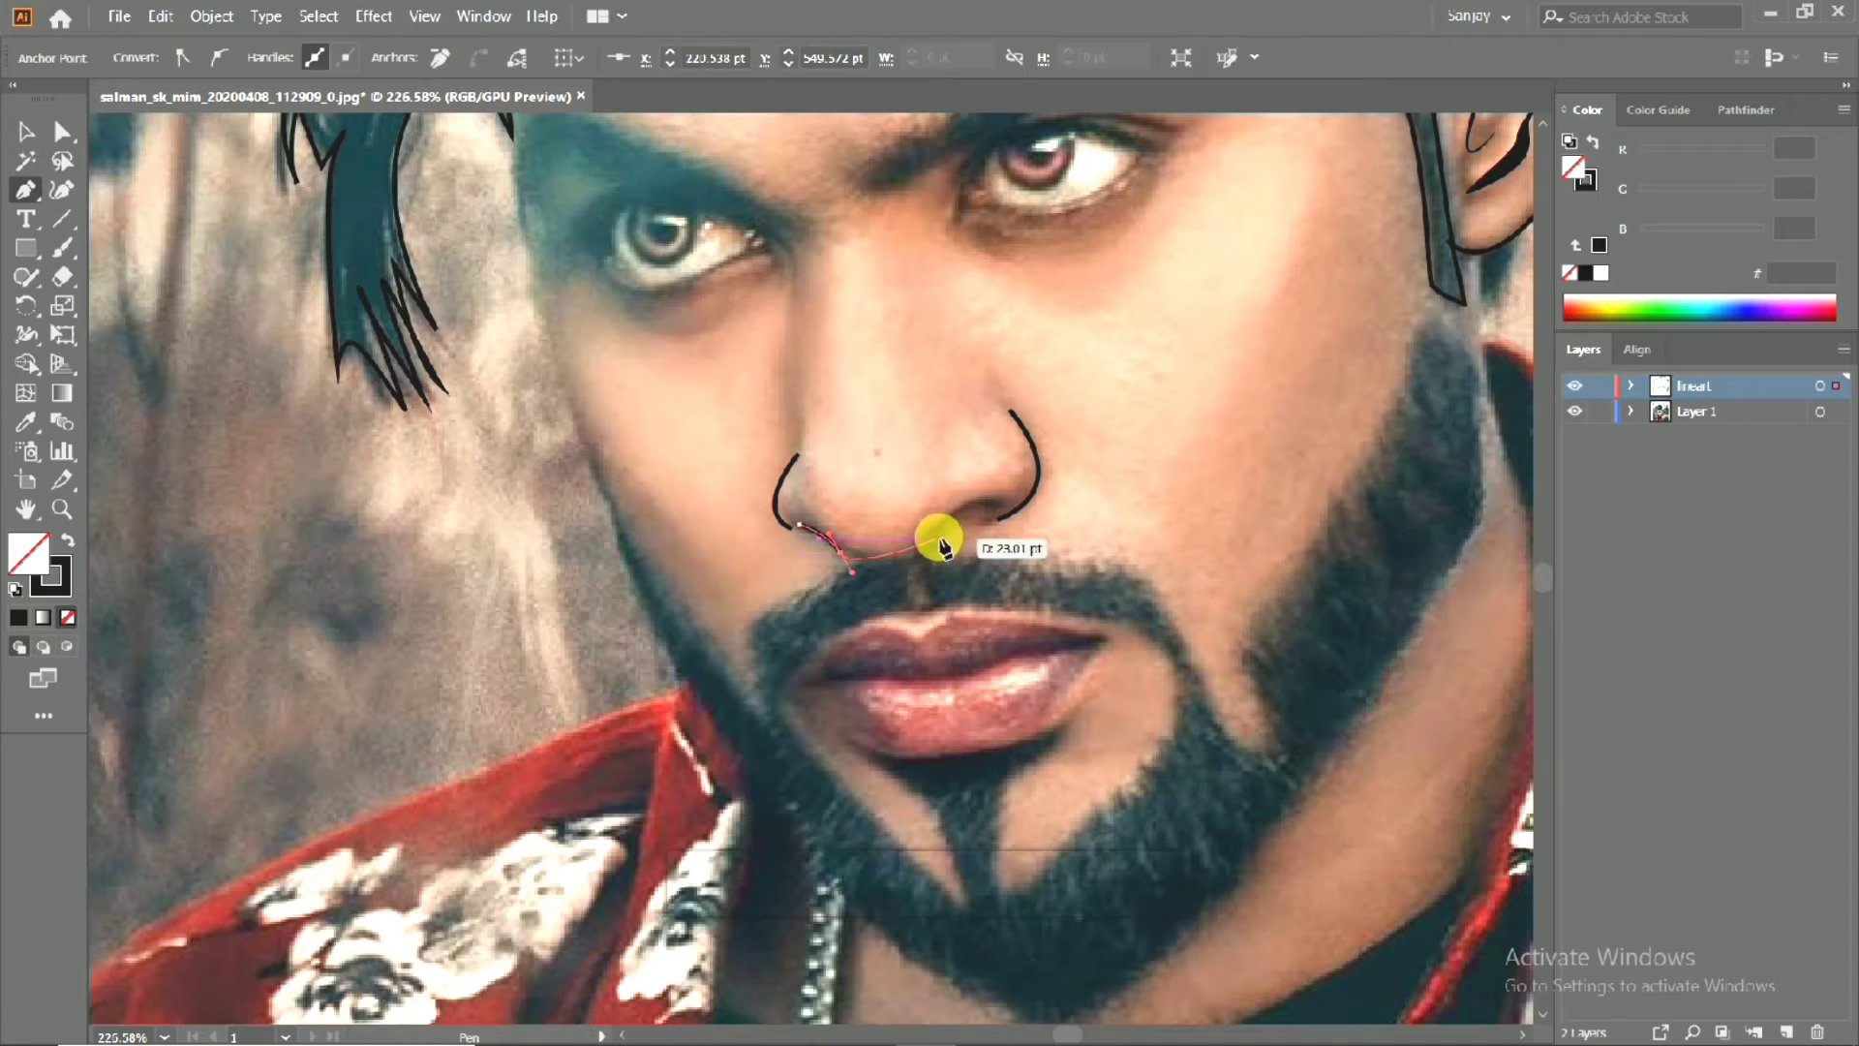
pyautogui.click(883, 576)
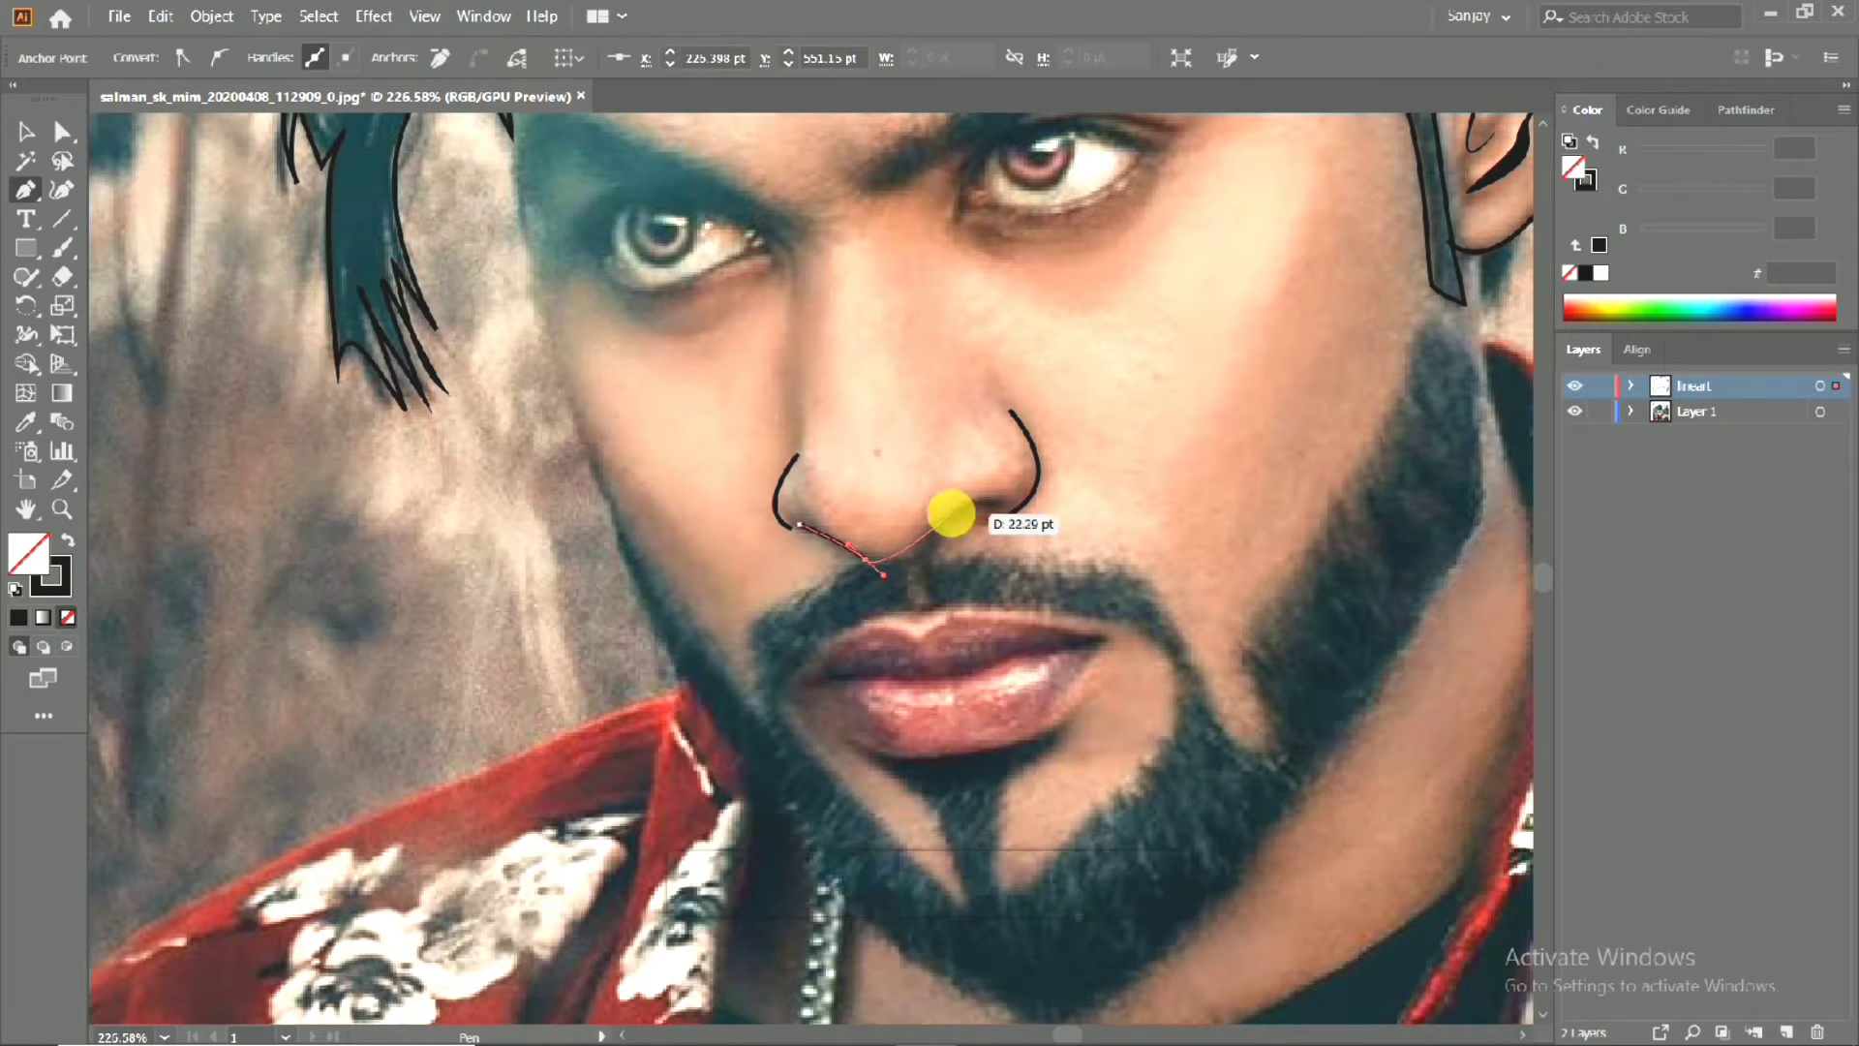
pyautogui.hotkey('ctrl', 'z')
pyautogui.click(941, 529)
pyautogui.hotkey('ctrl', 'z')
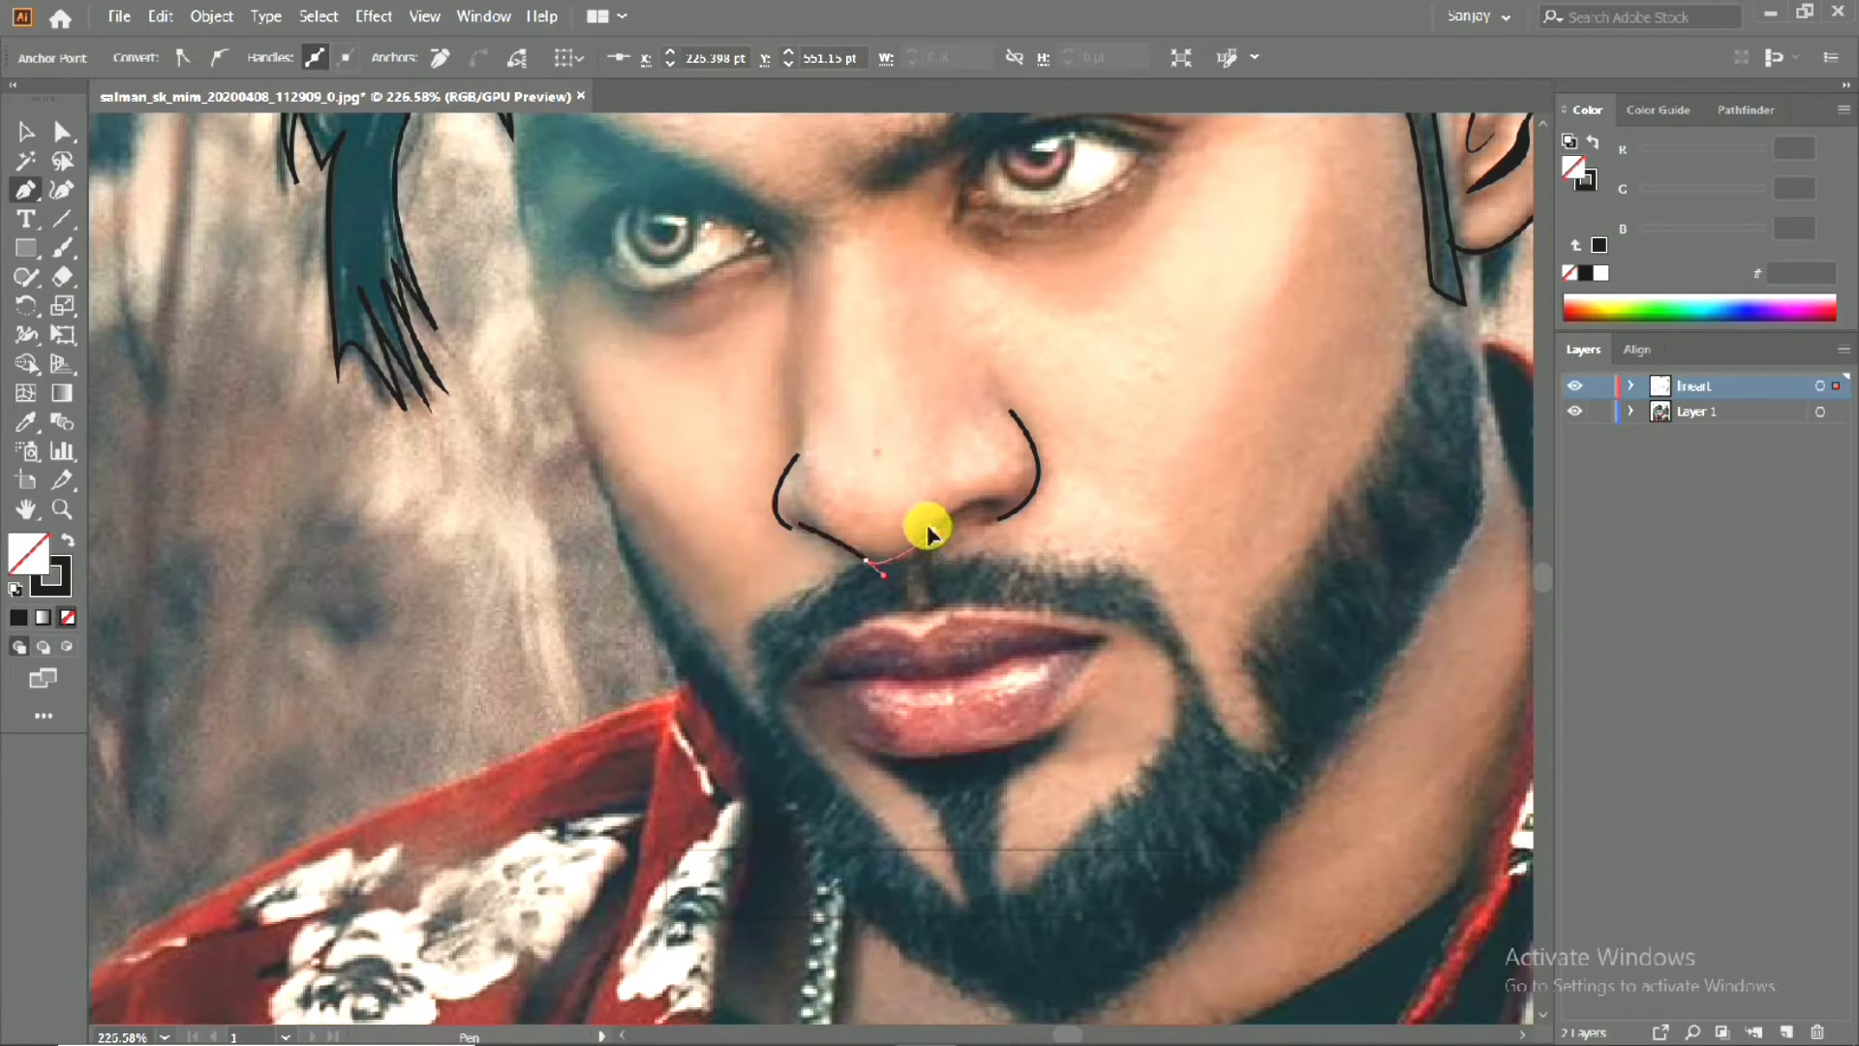
pyautogui.moveTo(932, 514); pyautogui.dragTo(985, 506)
pyautogui.moveTo(985, 506); pyautogui.dragTo(1147, 557)
pyautogui.hotkey('ctrl', 'z')
pyautogui.hotkey('ctrl', 'z')
pyautogui.hotkey('ctrl', 'z')
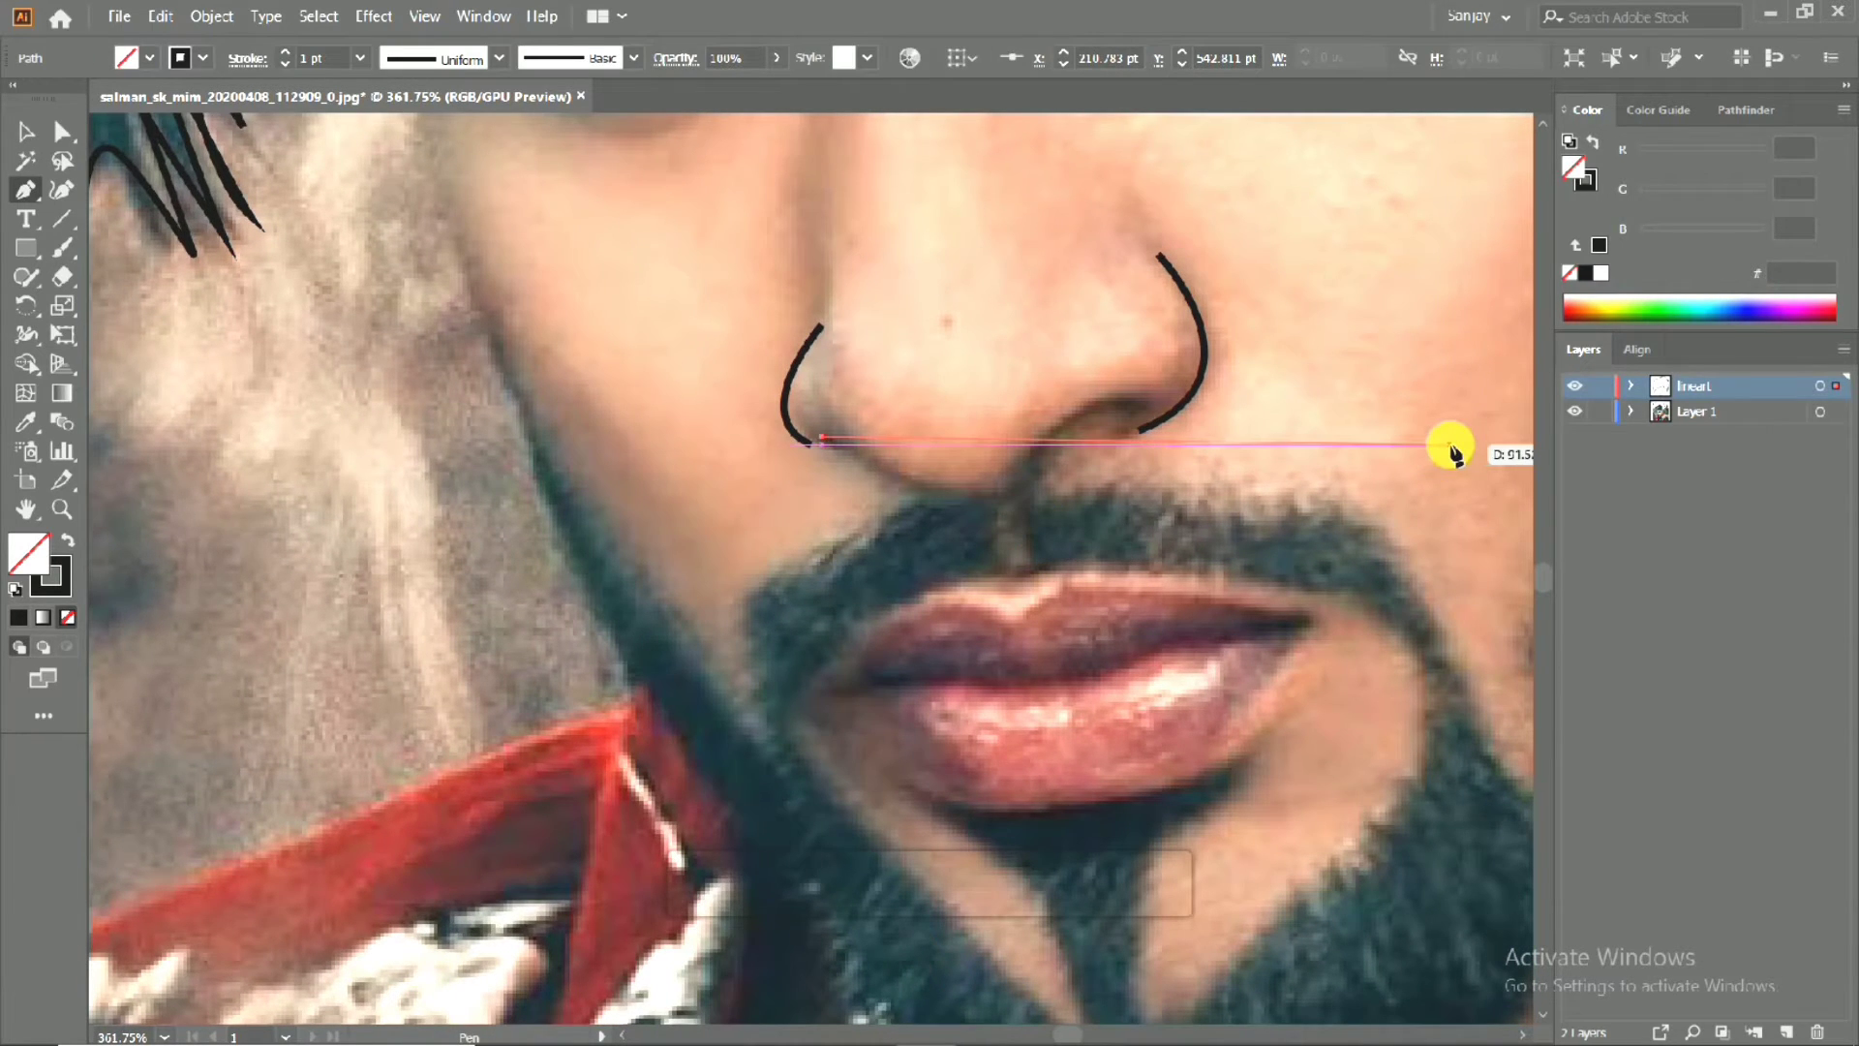
# Try to trace the nose's lower contour from the left wing to the right wing, looping around the right nostril.
pyautogui.hotkey('ctrl', 'z')
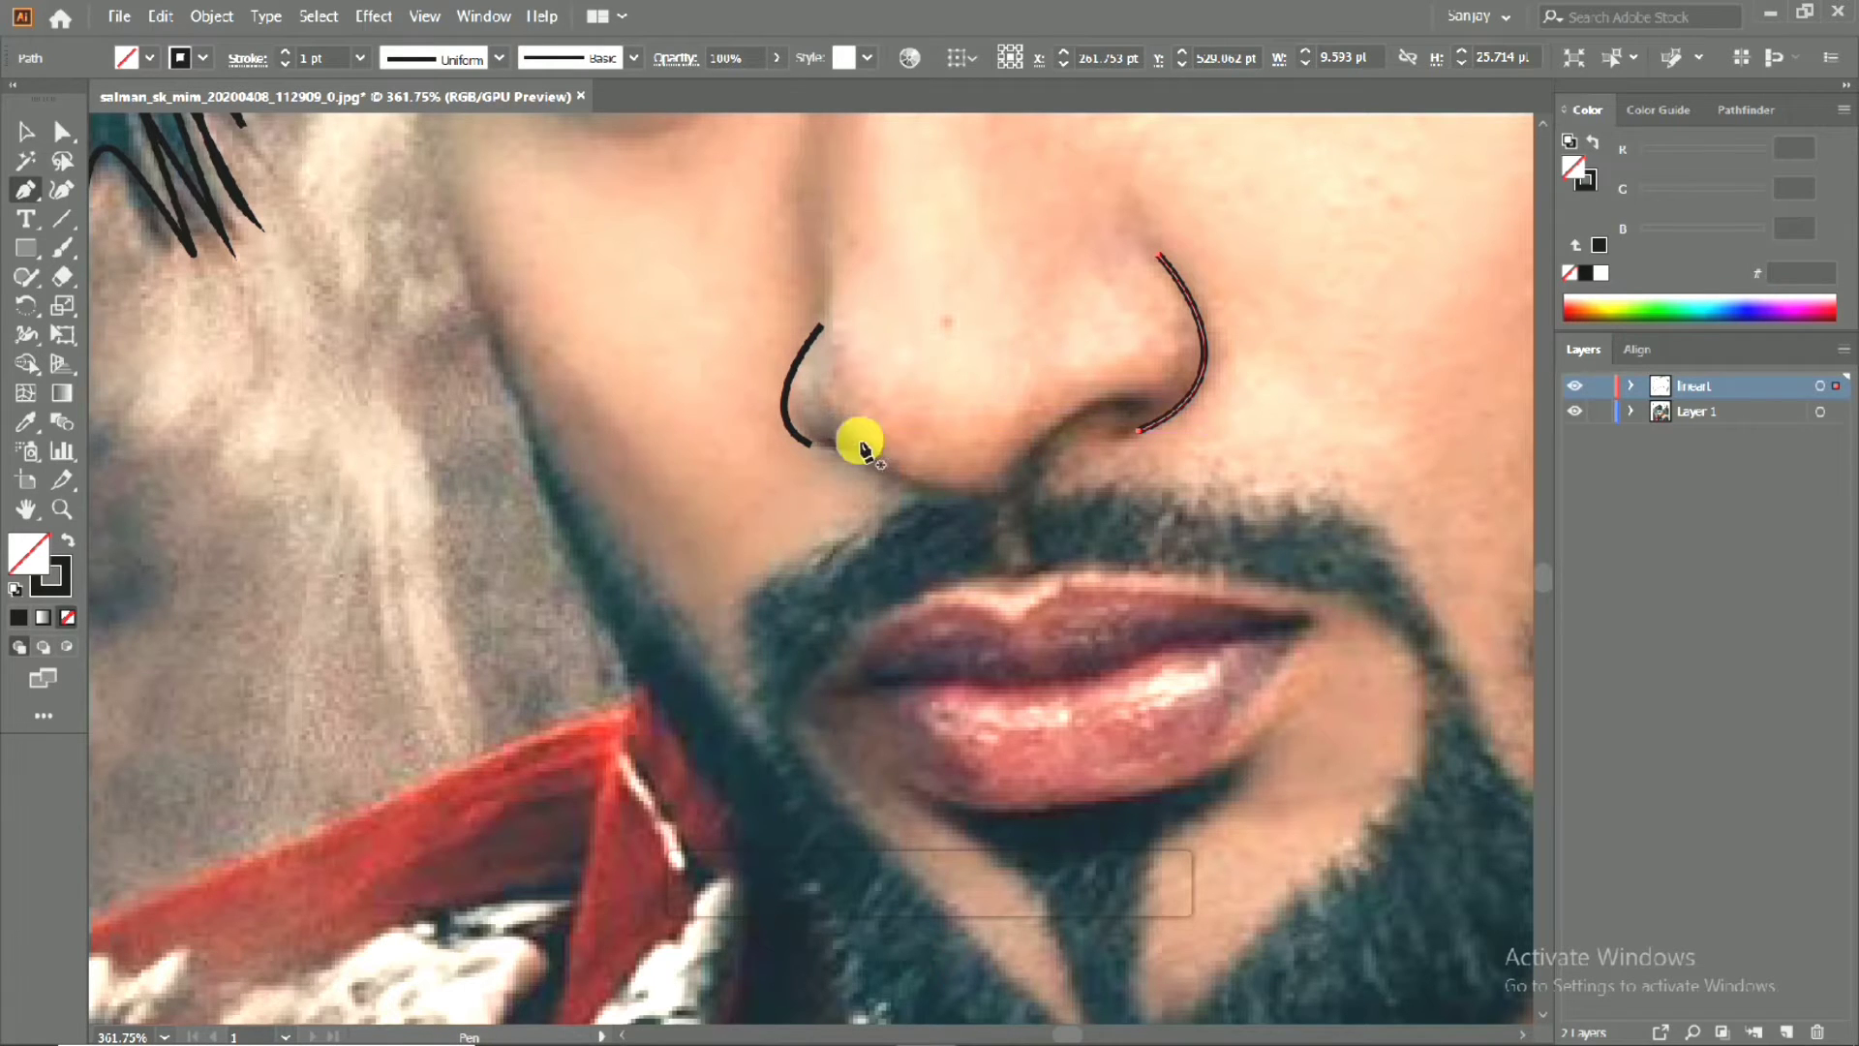
pyautogui.click(812, 438)
pyautogui.moveTo(883, 467); pyautogui.dragTo(896, 487)
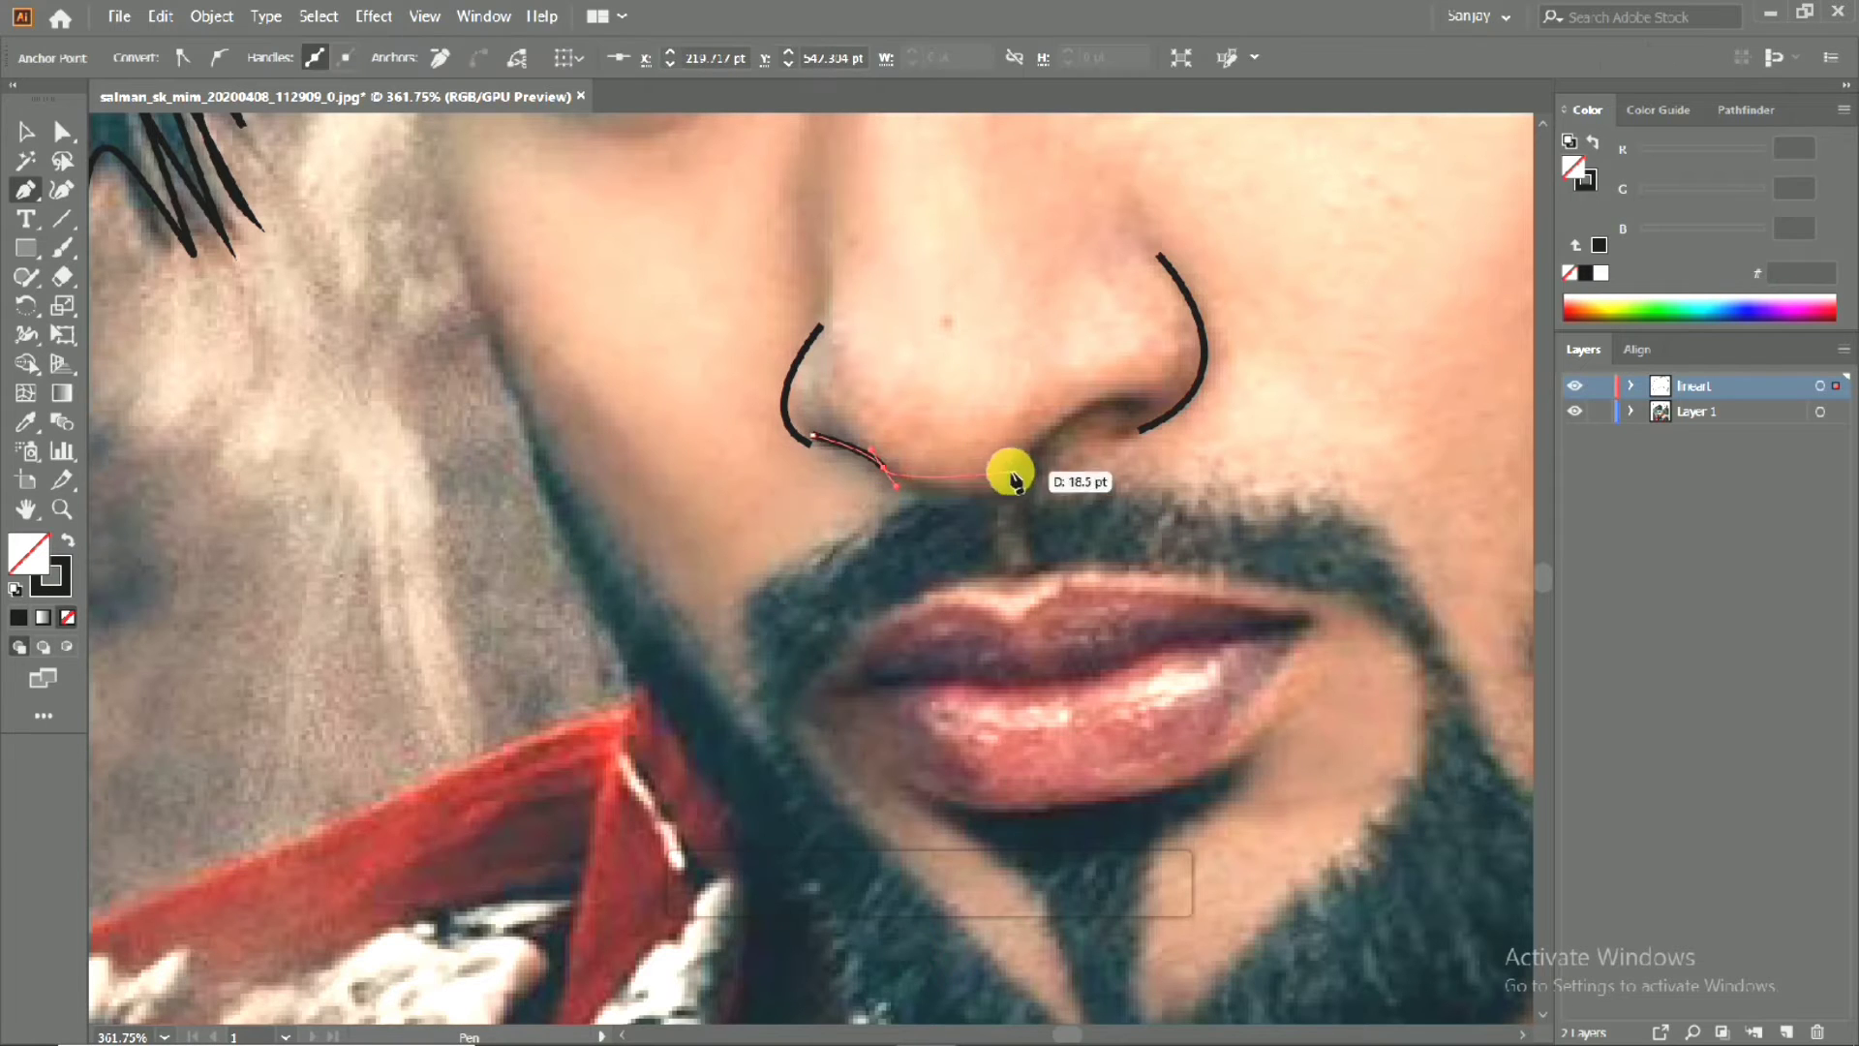
pyautogui.moveTo(1051, 435); pyautogui.dragTo(1108, 436)
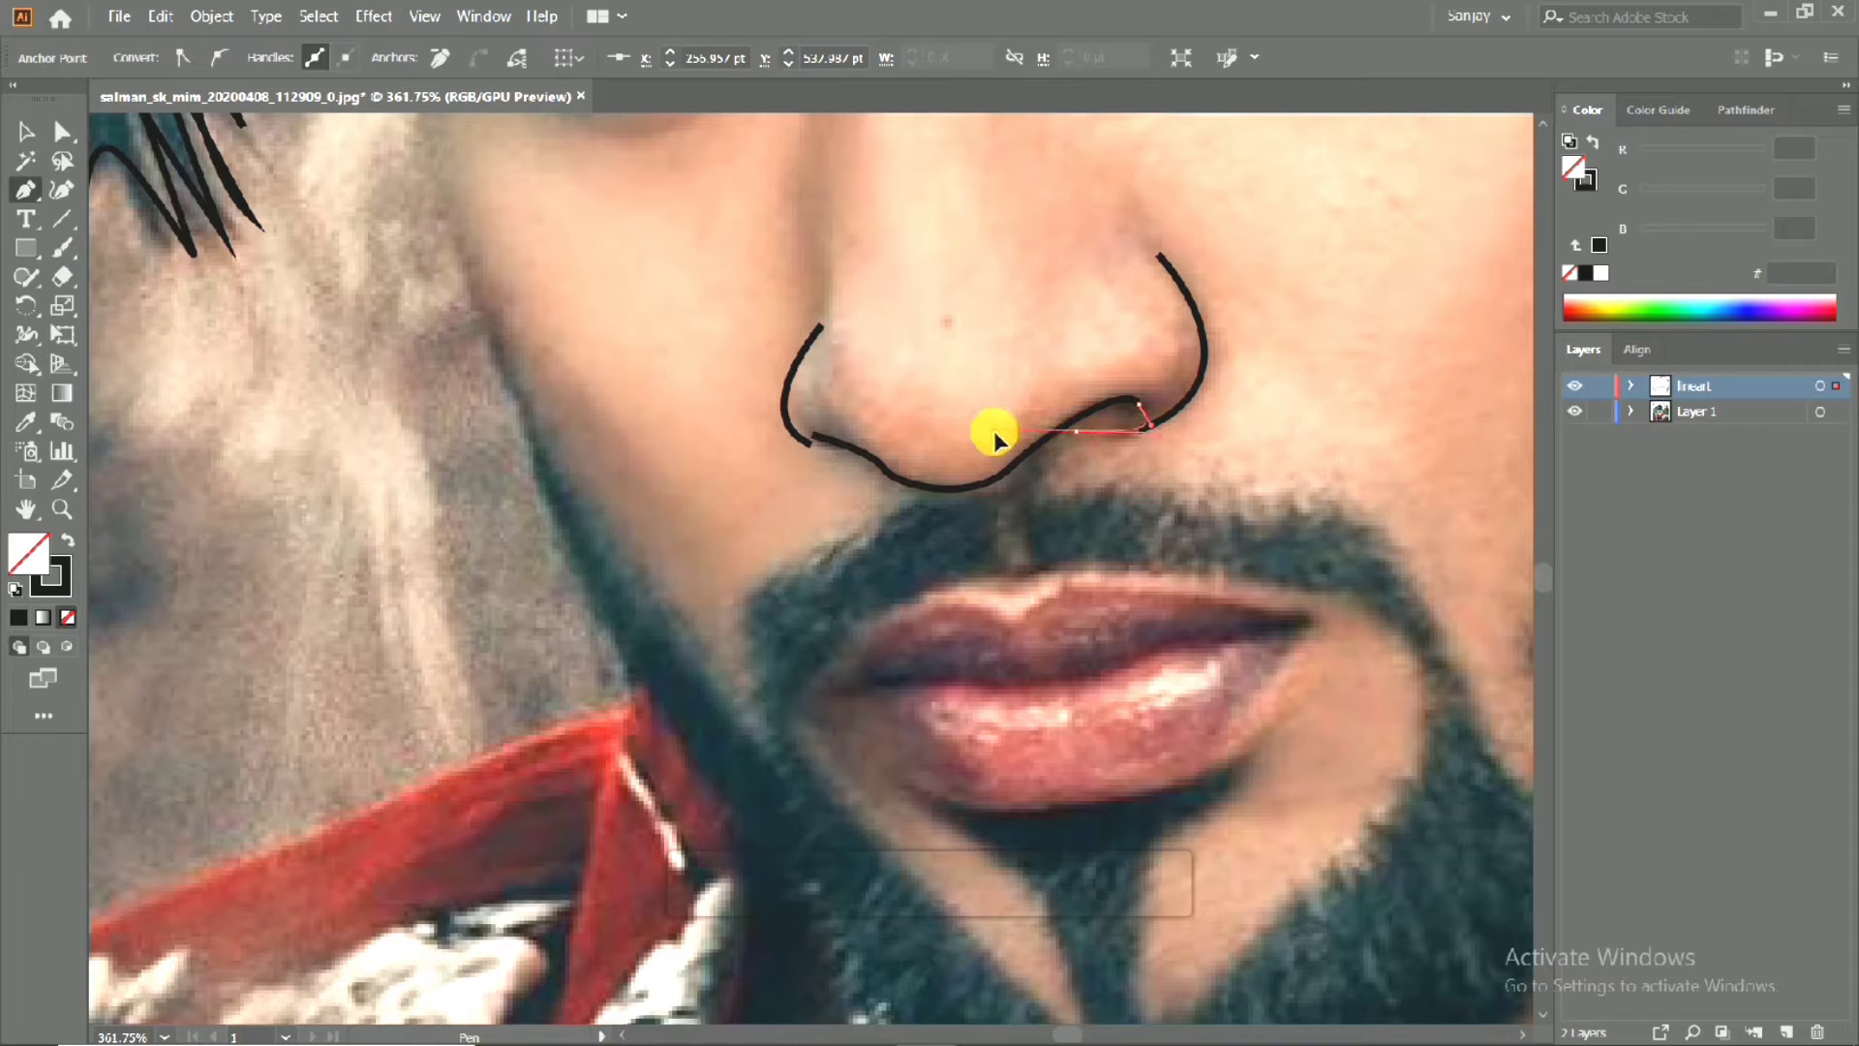
pyautogui.moveTo(1062, 444); pyautogui.dragTo(1030, 421)
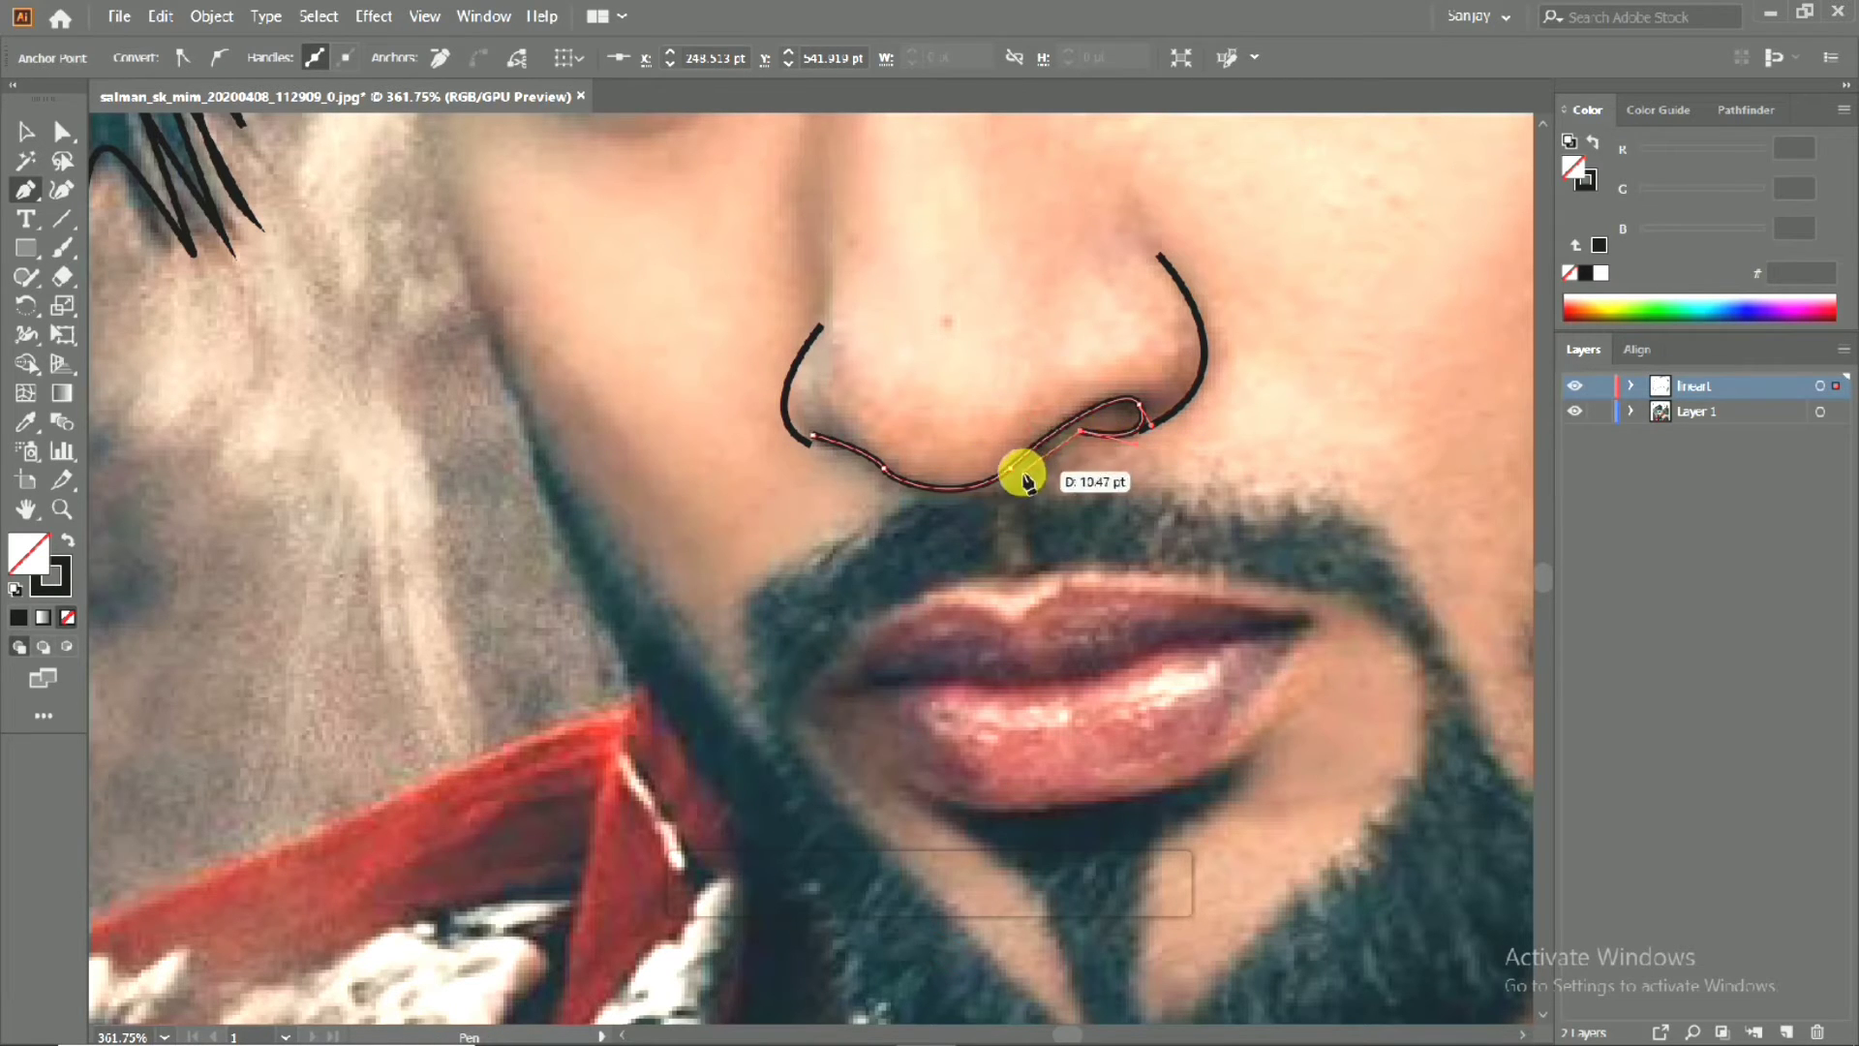
# Preview the line art with the photo layer hidden, and show the photo again.
pyautogui.moveTo(939, 523); pyautogui.dragTo(718, 888)
pyautogui.scroll(-5, 1008, 585)
pyautogui.click(1576, 411)
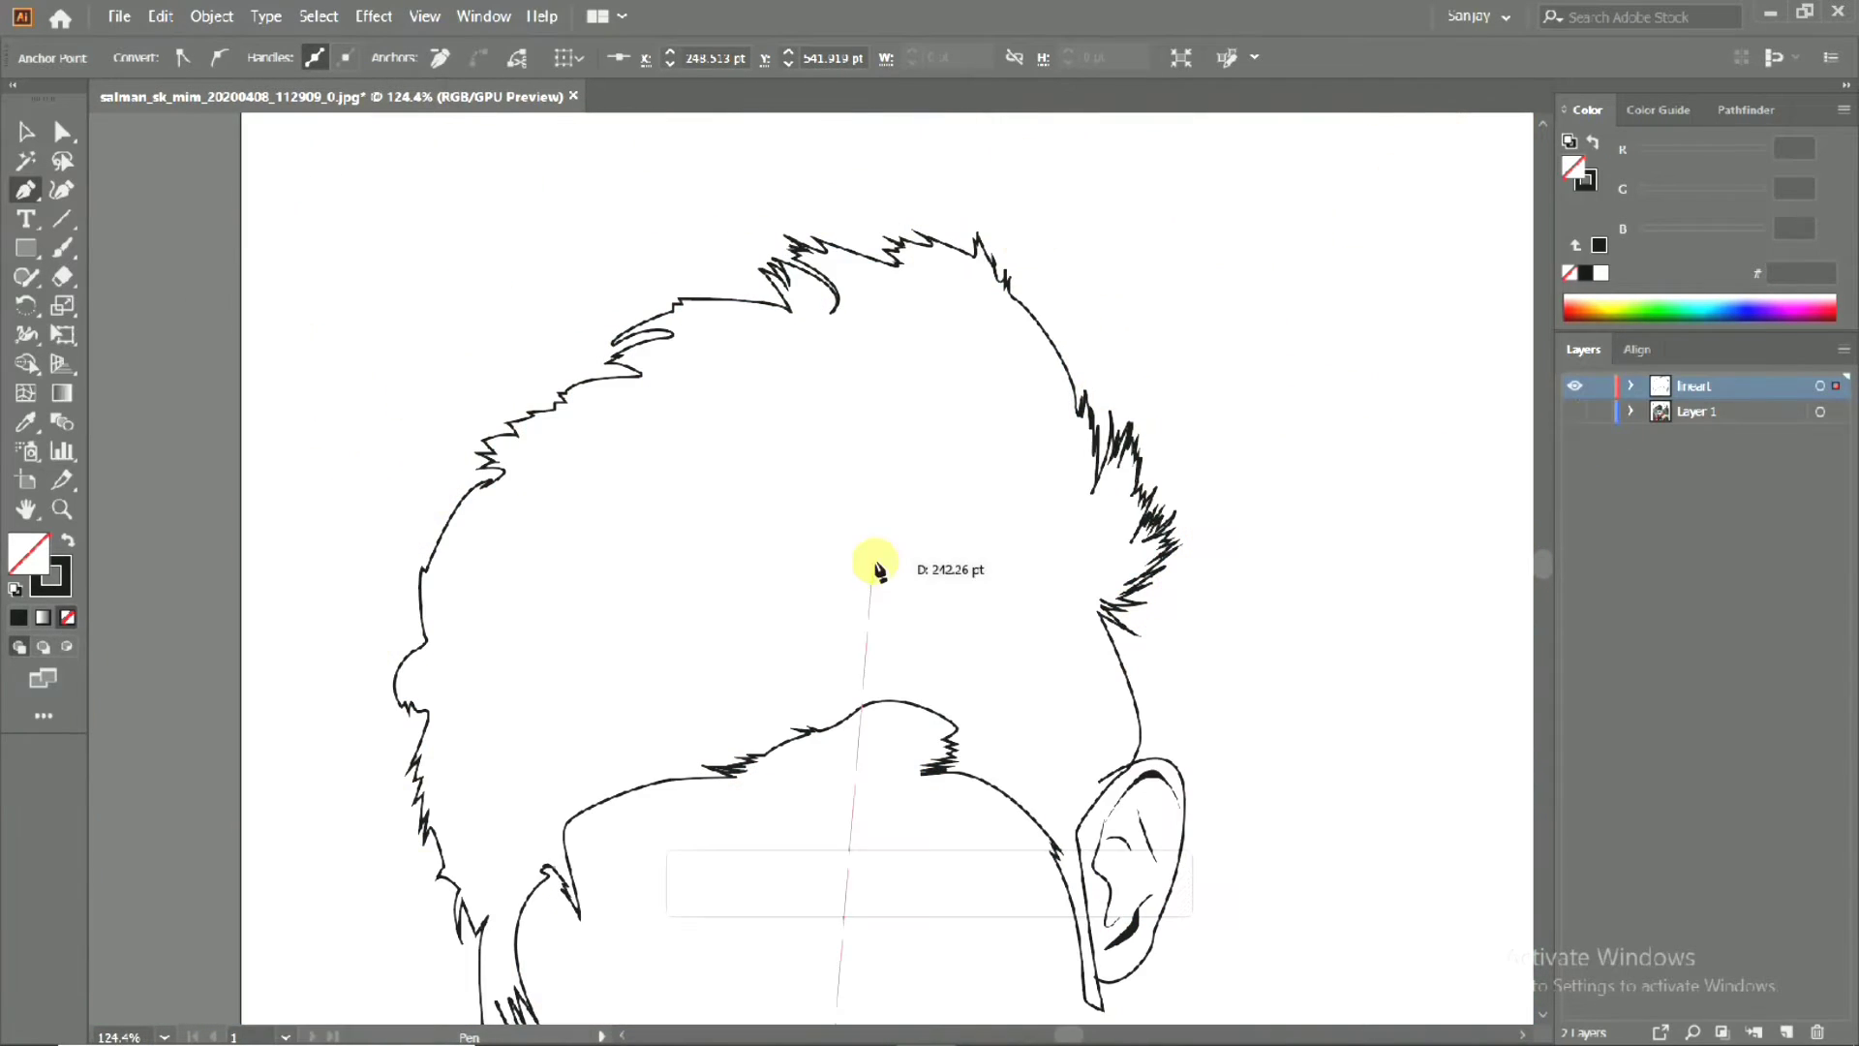
pyautogui.click(26, 132)
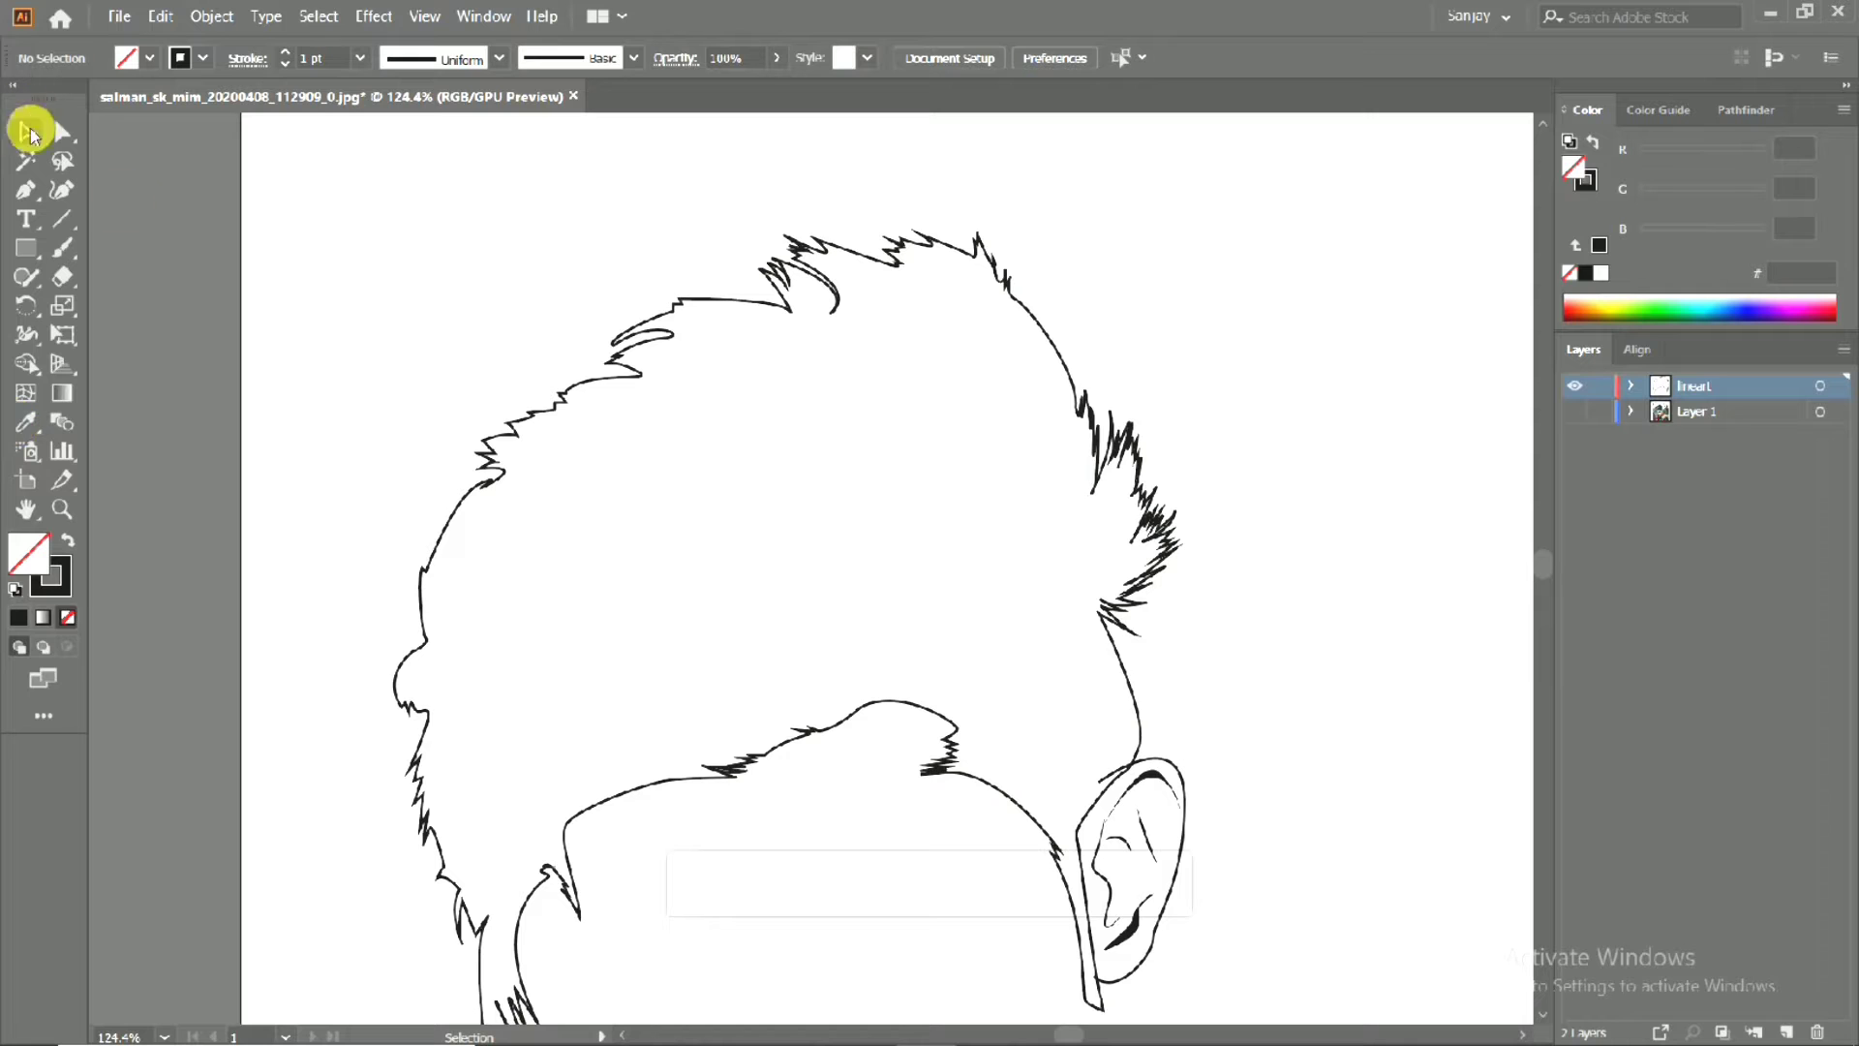
pyautogui.click(1576, 413)
pyautogui.moveTo(1189, 565); pyautogui.dragTo(1036, 619)
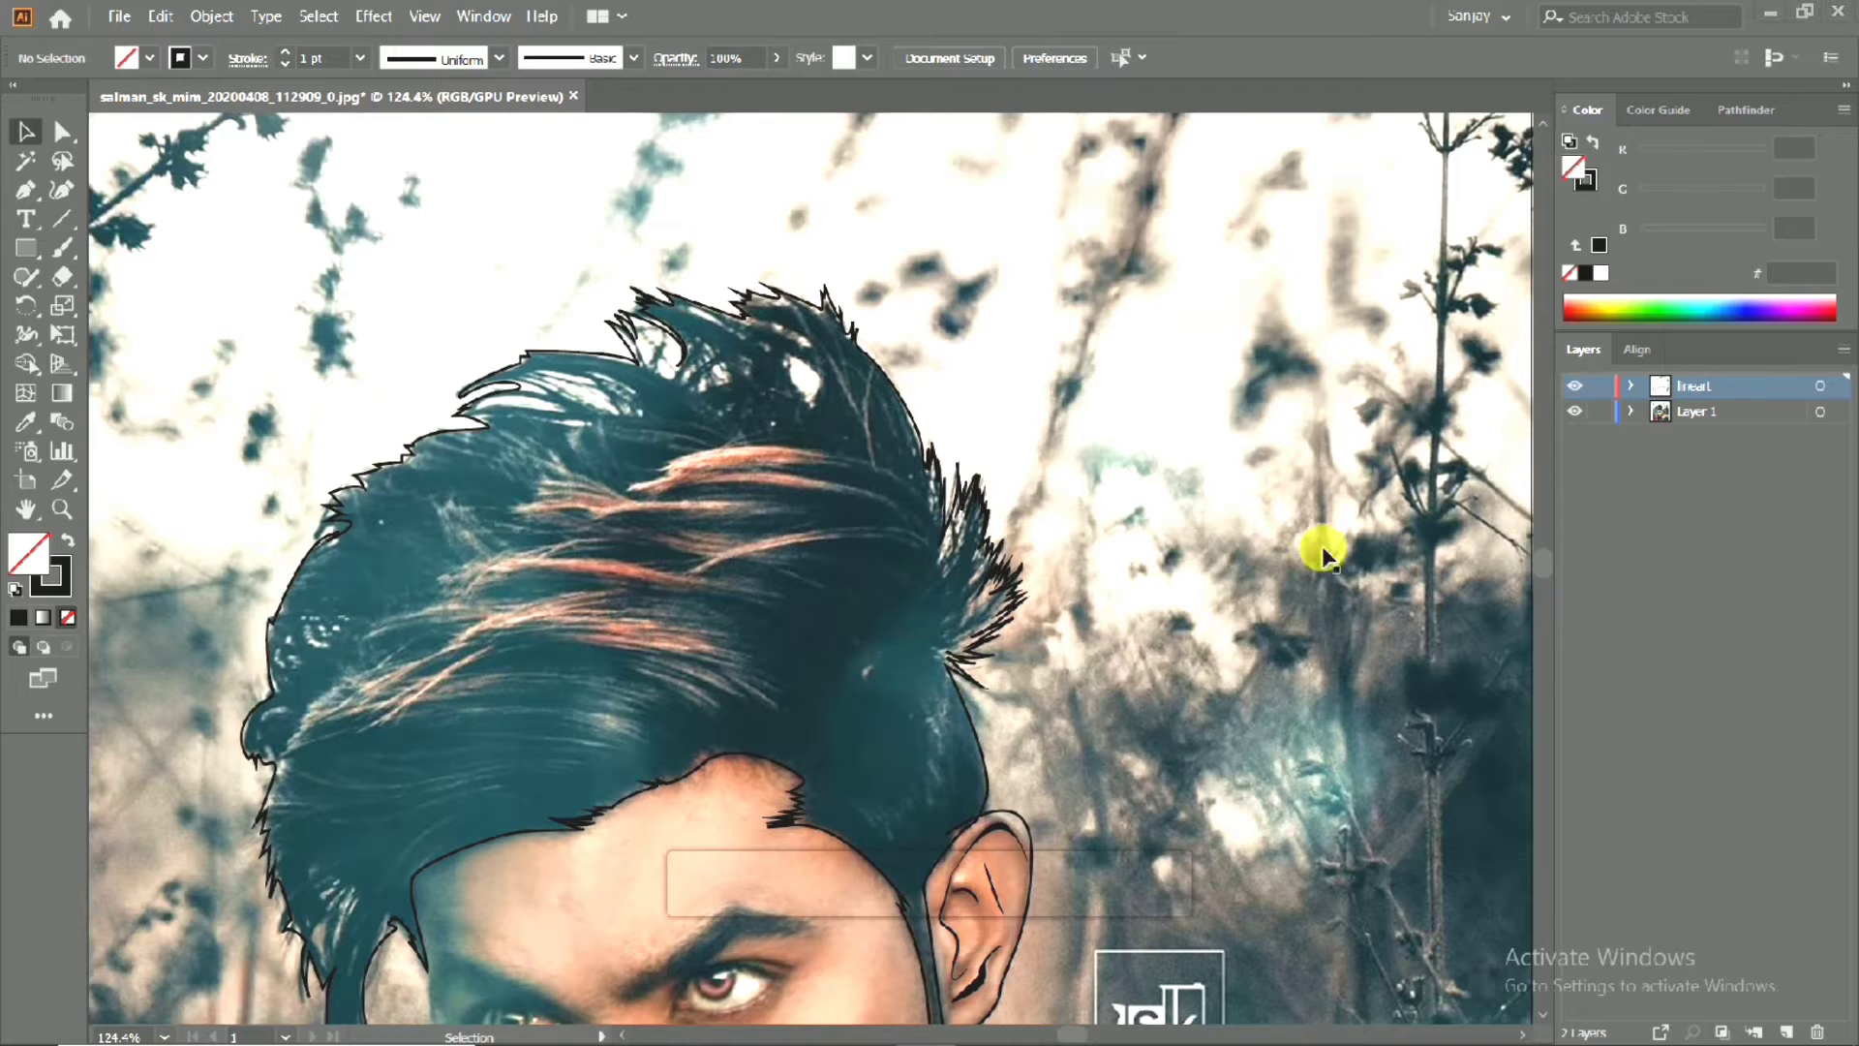
pyautogui.press('super')
pyautogui.press('super')
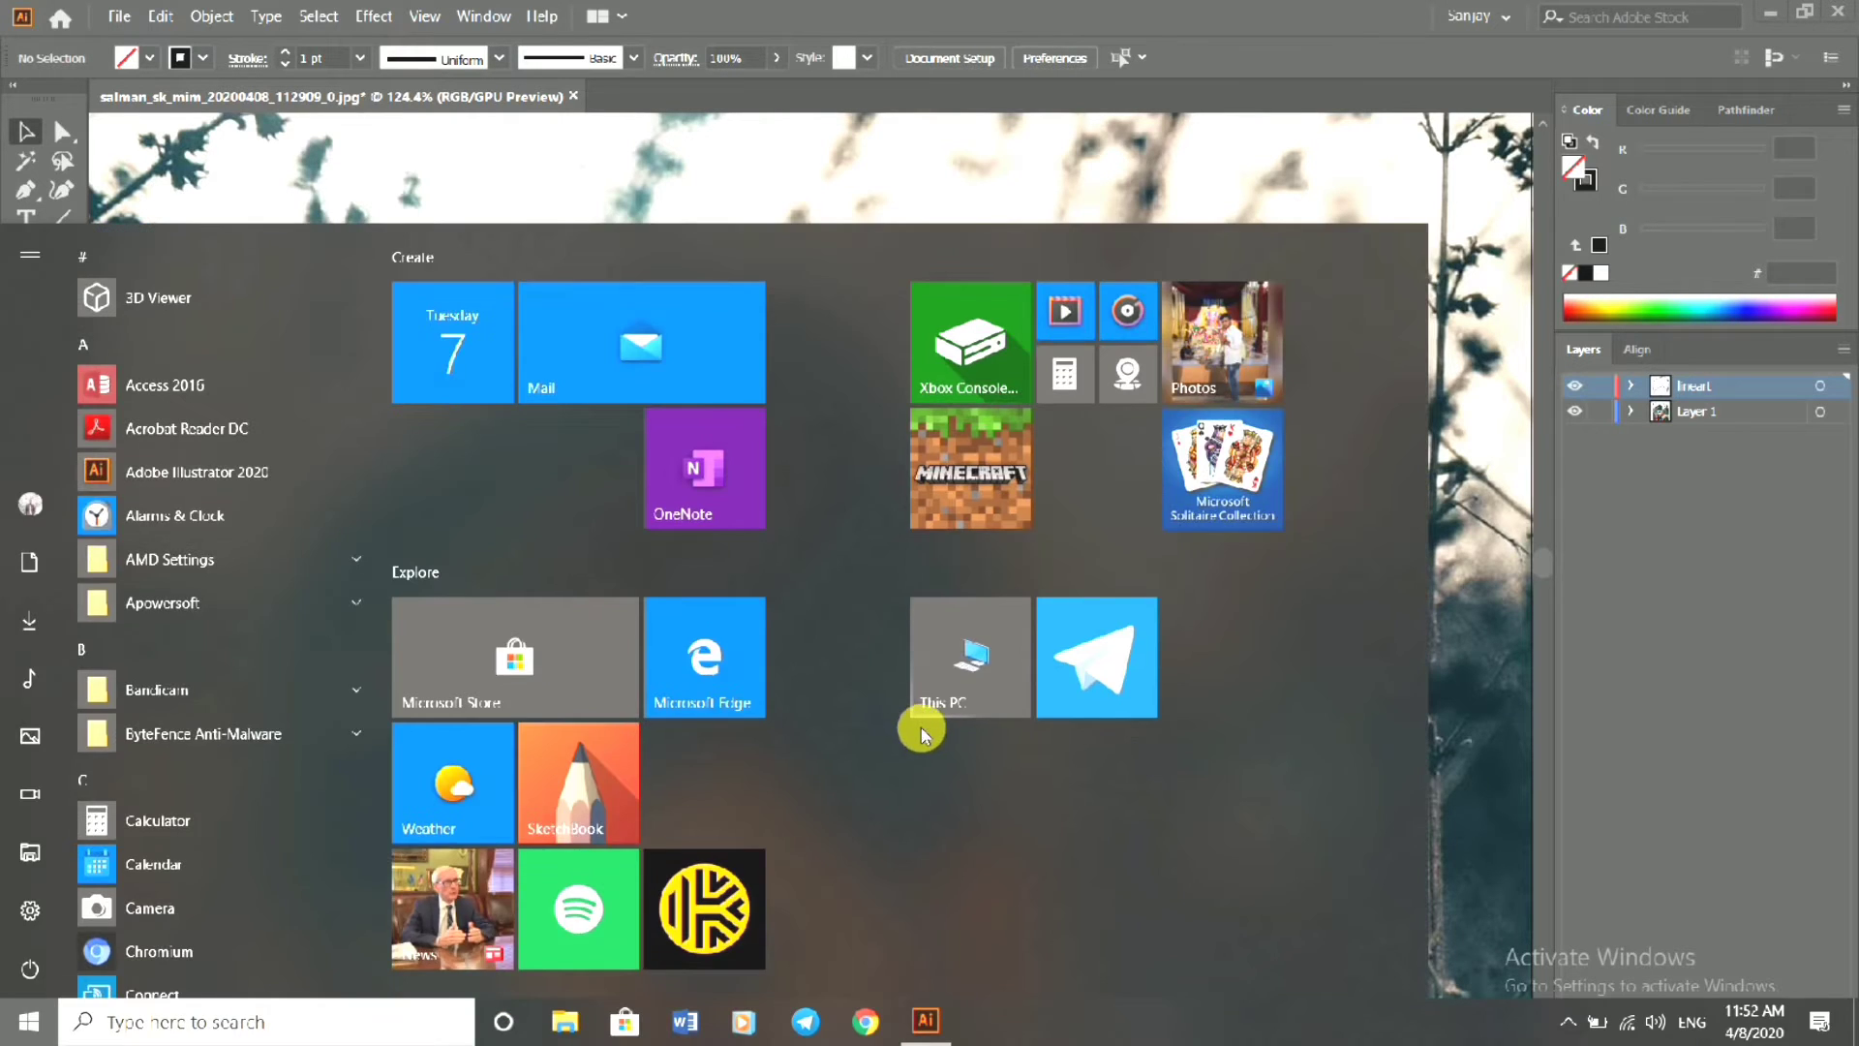
pyautogui.press('super')
# Try to continue the nose contour back to the left nostril and swap its black stroke to a black fill.
pyautogui.moveTo(801, 797); pyautogui.dragTo(1024, 448)
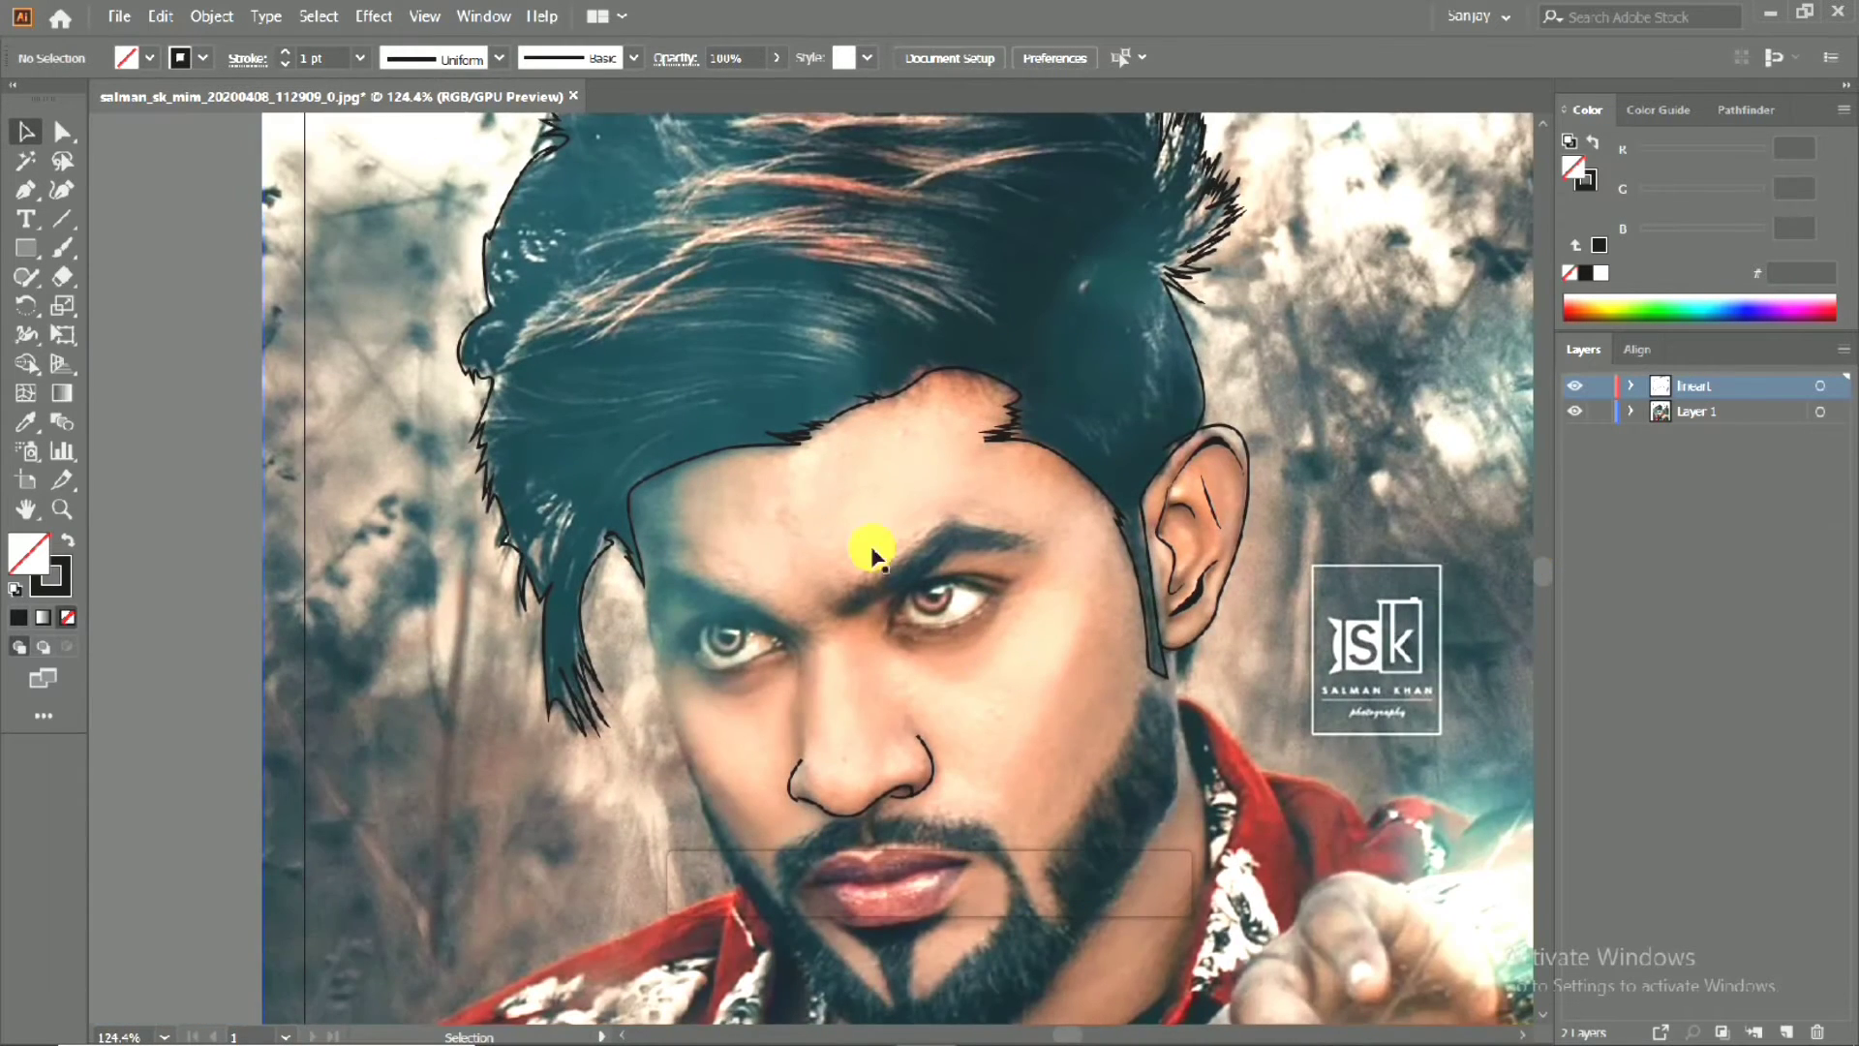
pyautogui.scroll(2, 871, 552)
pyautogui.scroll(4, 962, 678)
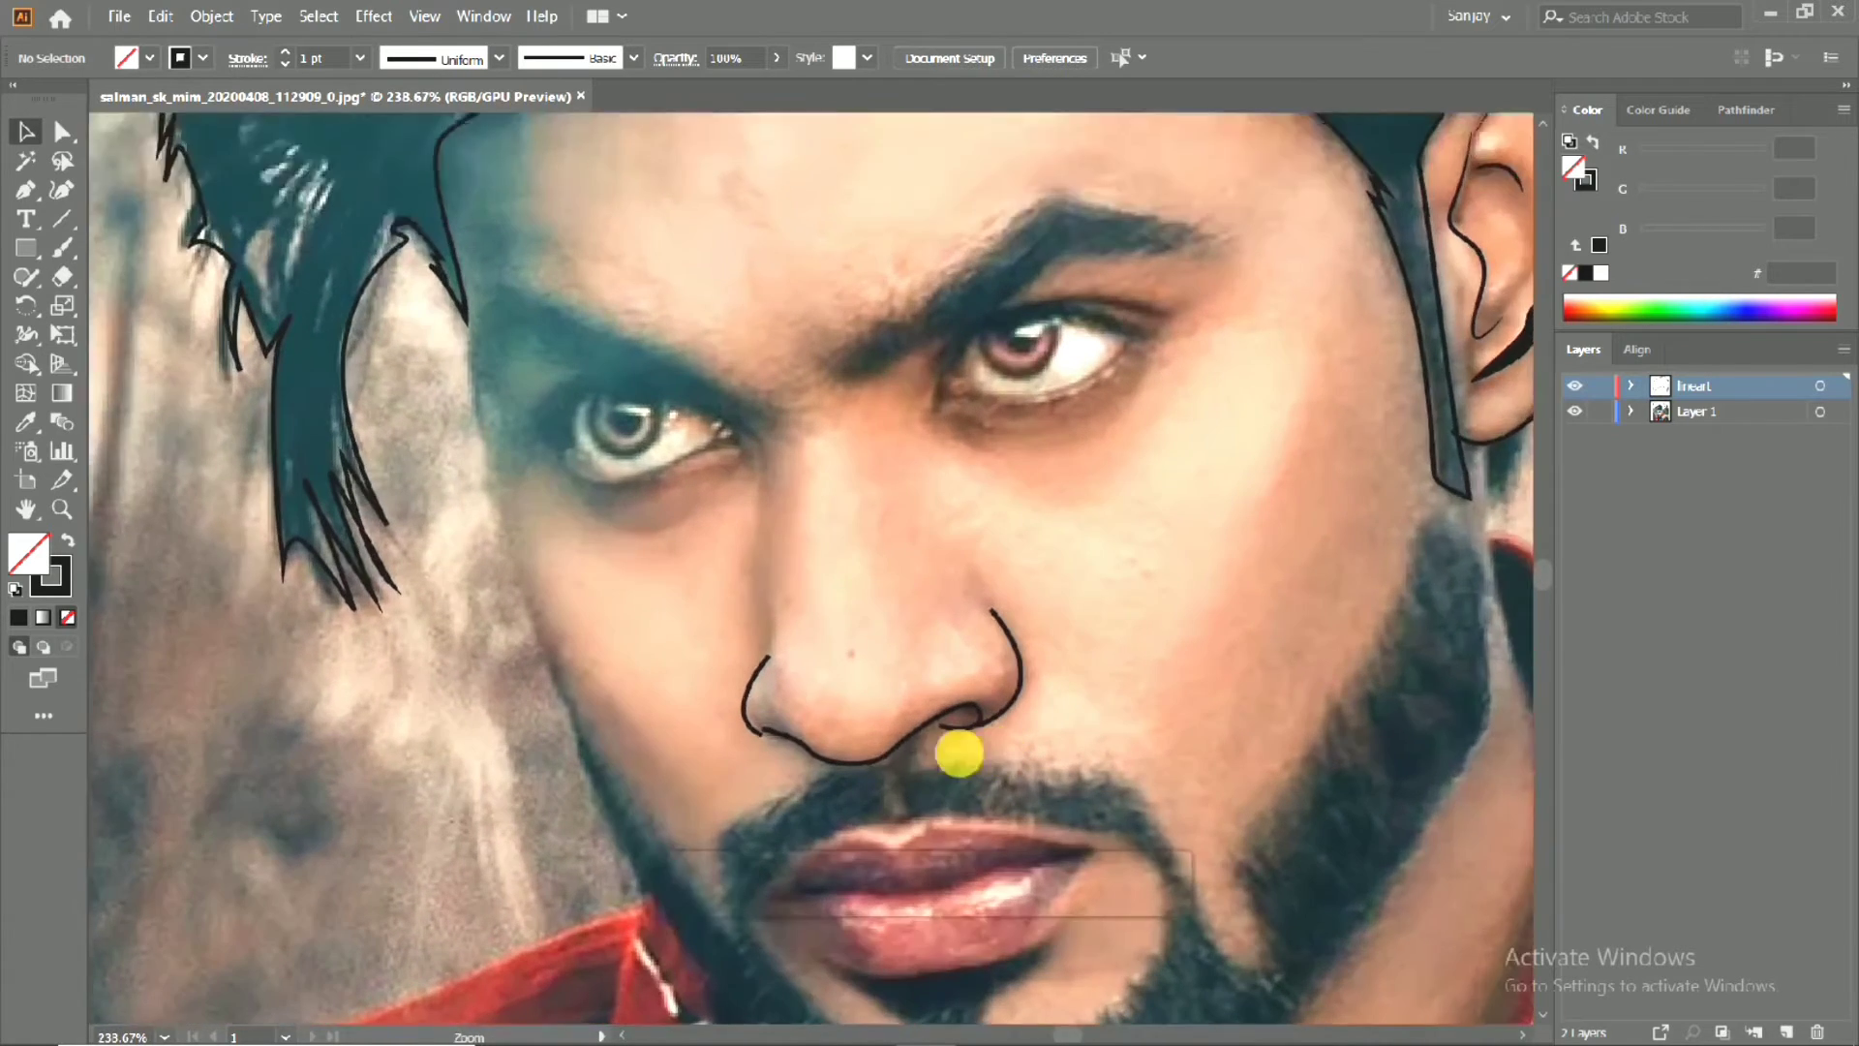
pyautogui.scroll(2, 879, 581)
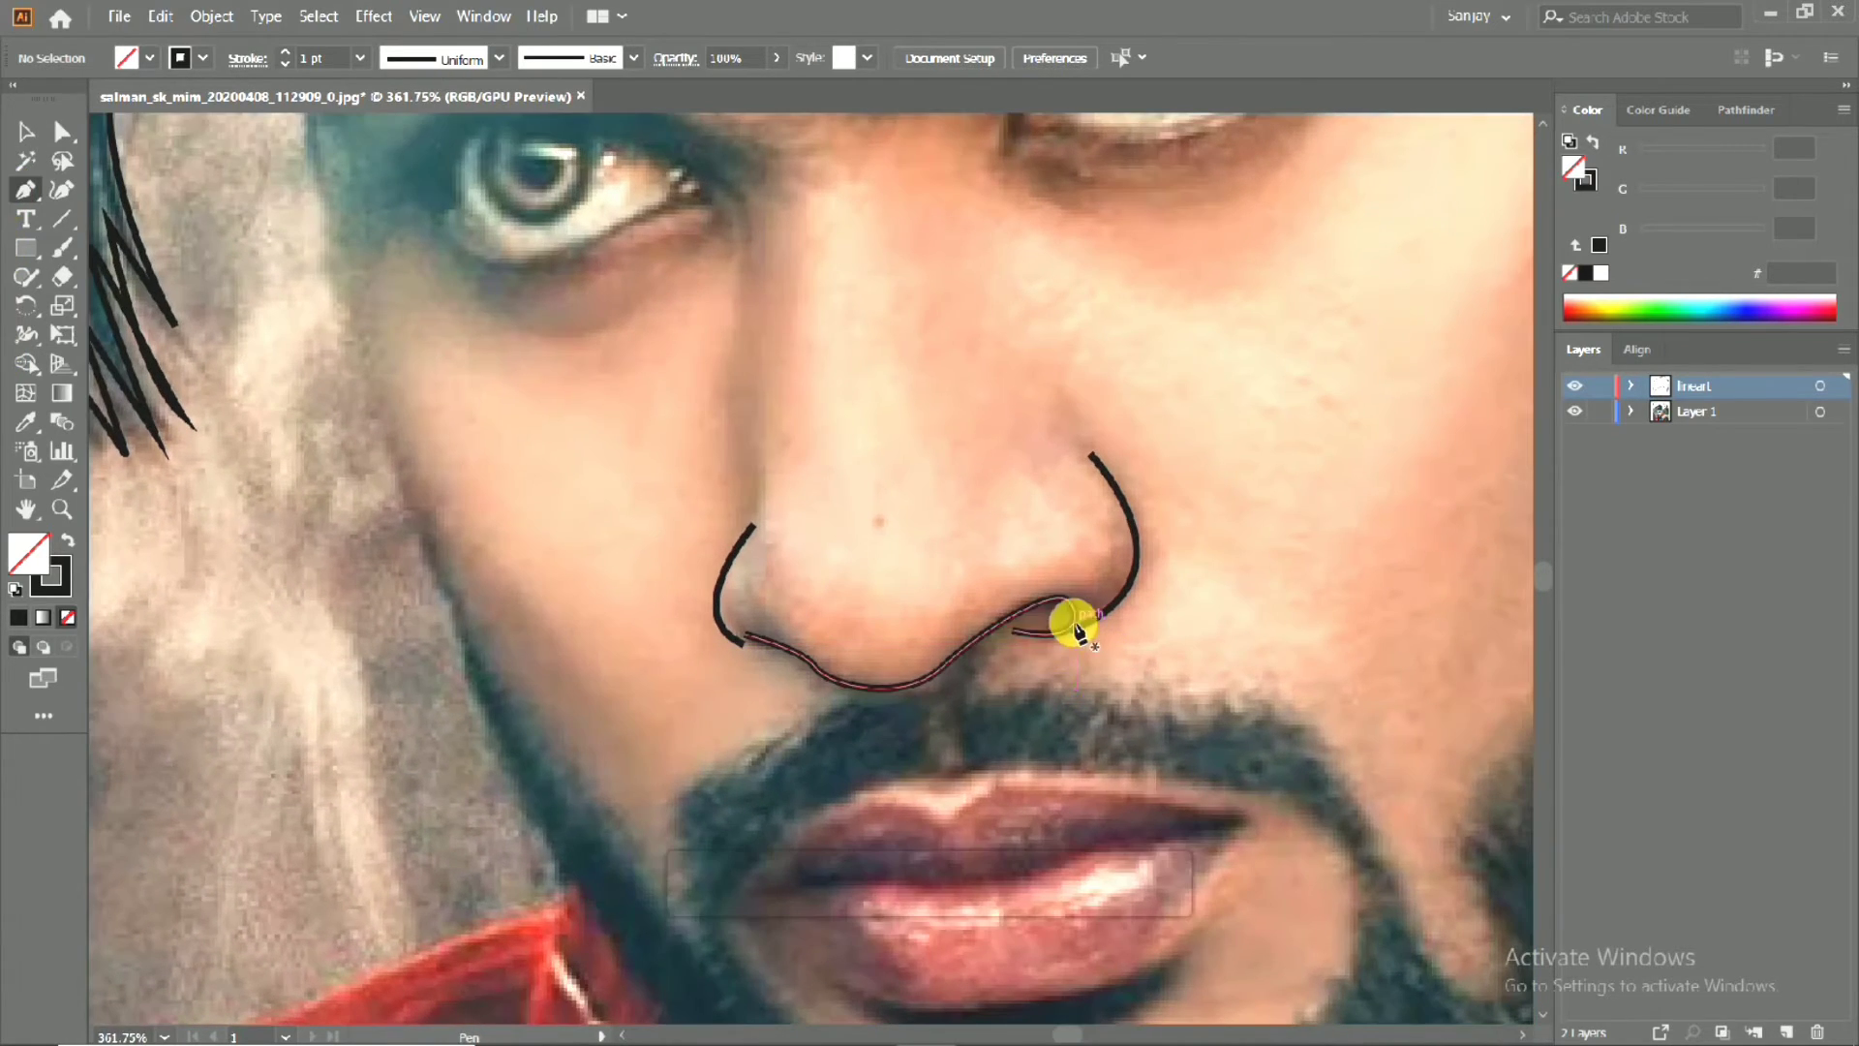
pyautogui.moveTo(956, 645)
pyautogui.mouseDown()
pyautogui.moveTo(962, 664)
pyautogui.moveTo(1002, 649)
pyautogui.moveTo(812, 693)
pyautogui.moveTo(771, 651)
pyautogui.moveTo(888, 697)
pyautogui.moveTo(738, 655)
pyautogui.moveTo(769, 611)
pyautogui.mouseUp()
pyautogui.scroll(-3, 757, 625)
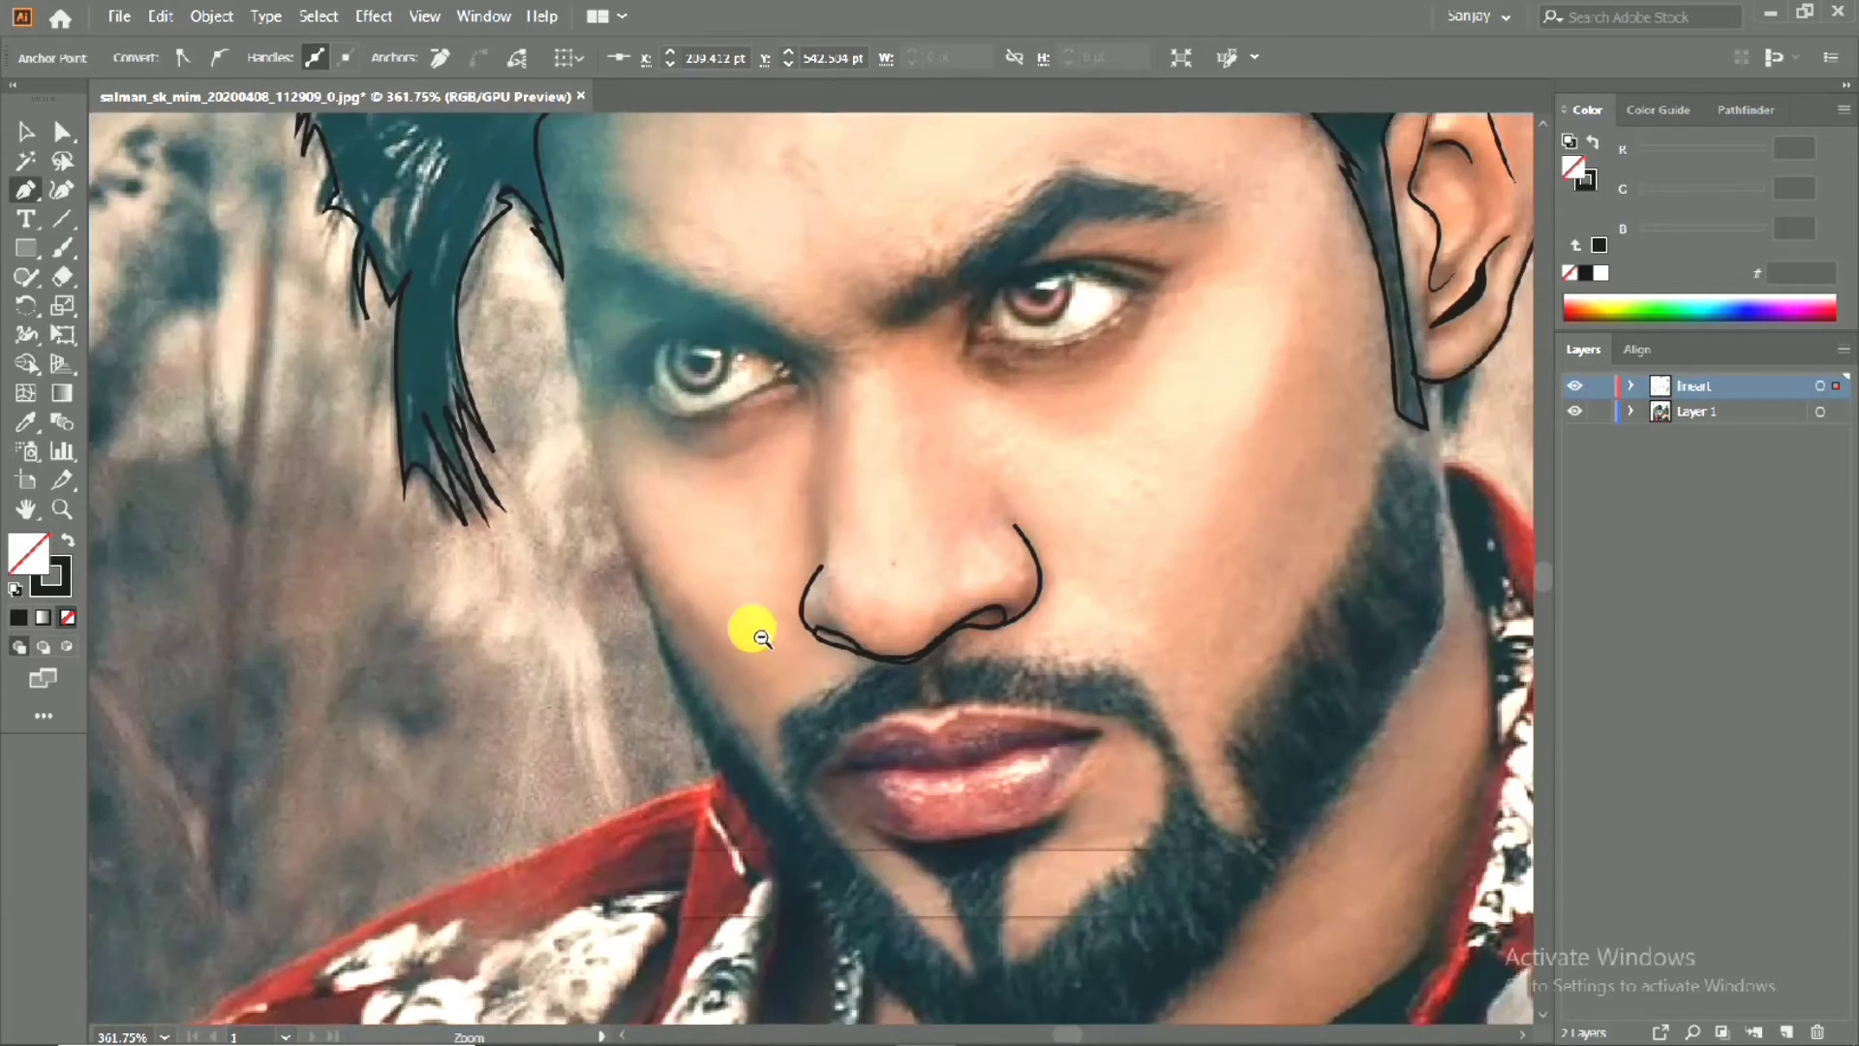
pyautogui.click(67, 539)
# Check the filled nose contour with the photo layer hidden, and show the photo again.
pyautogui.scroll(-3, 1249, 527)
pyautogui.click(1574, 412)
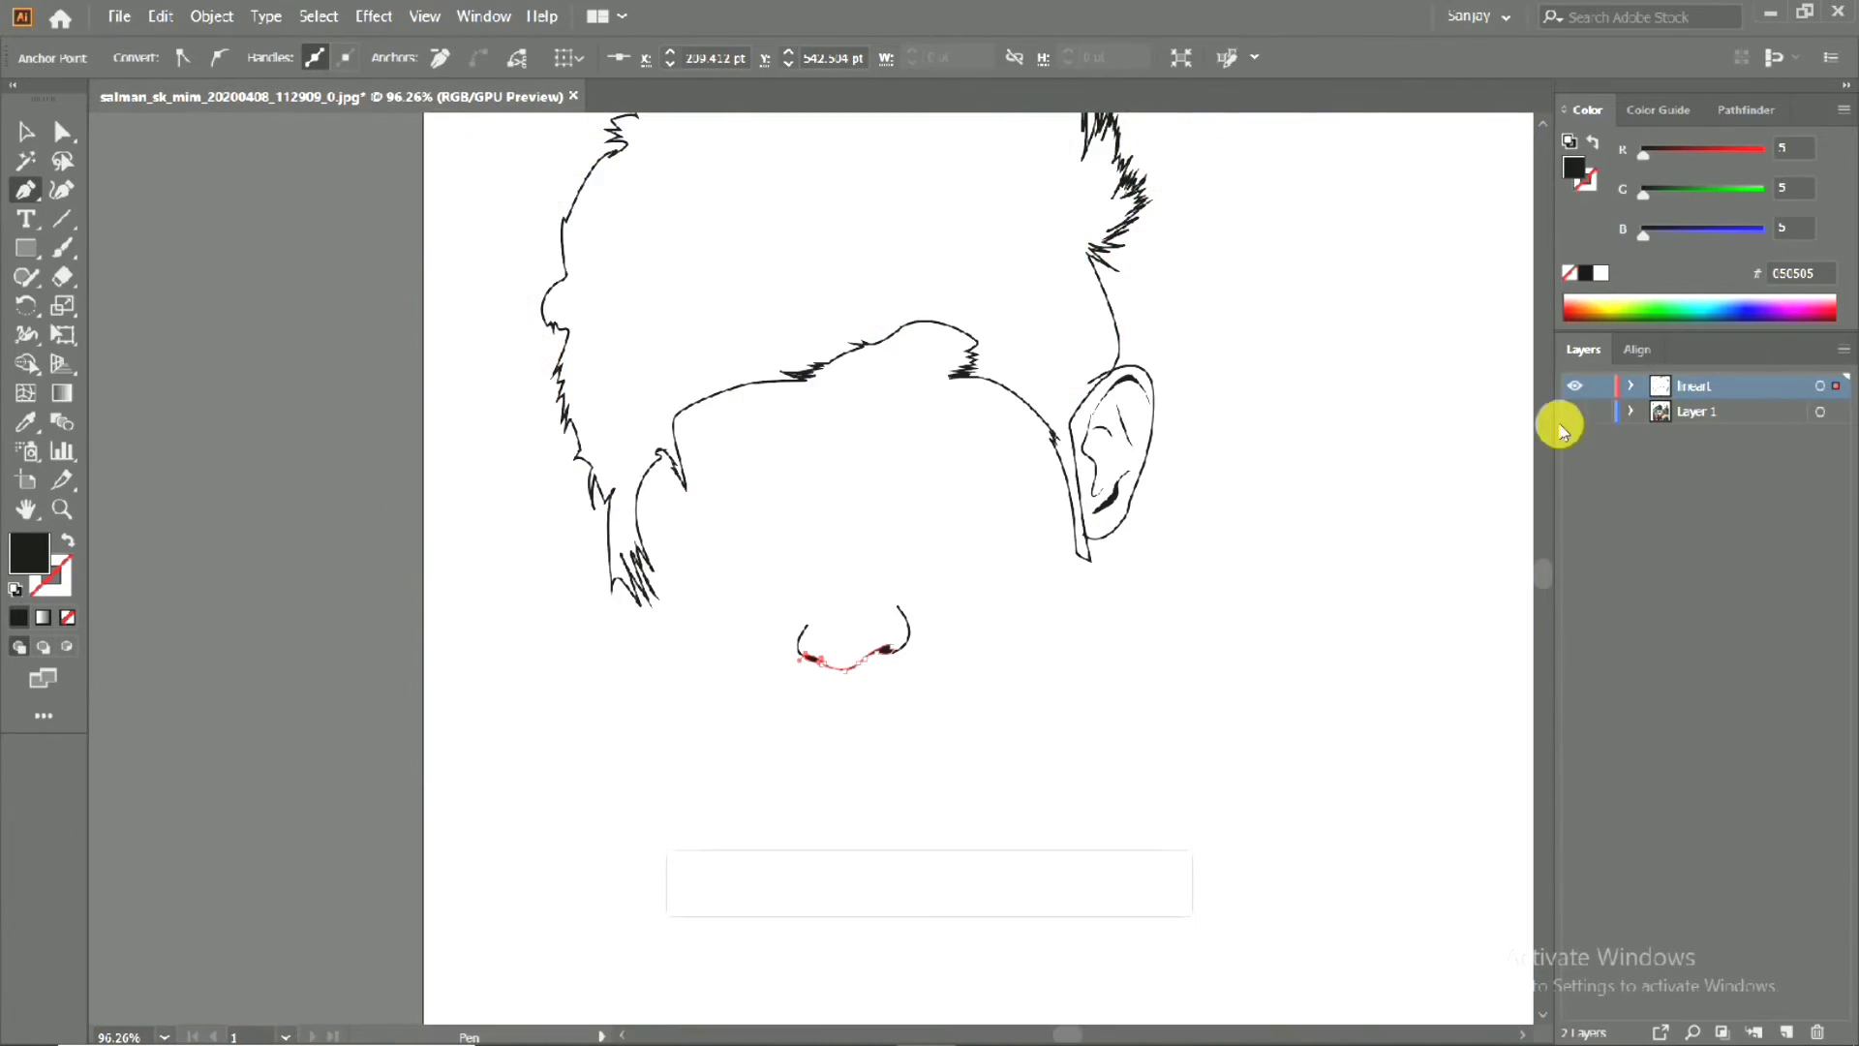
pyautogui.click(560, 523)
pyautogui.scroll(3, 988, 664)
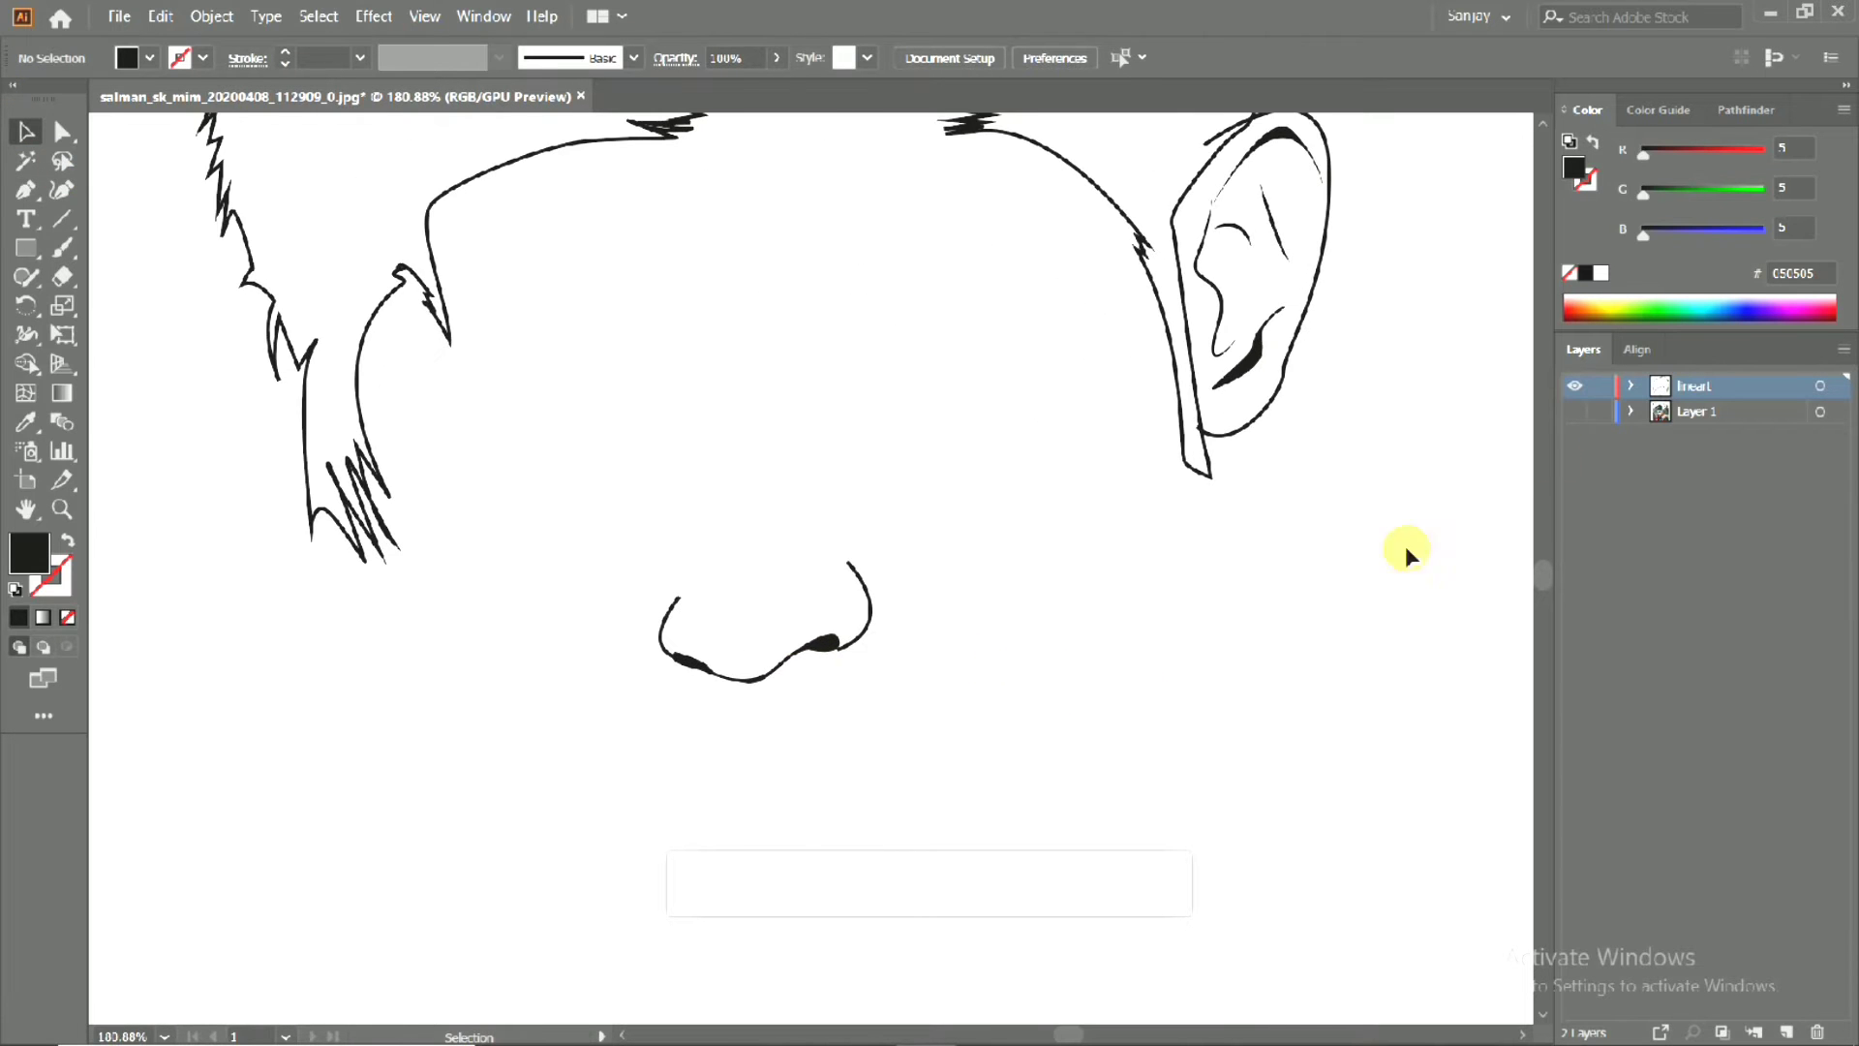
pyautogui.click(1576, 411)
# Undo the filled contour under the nose, keeping only the two wing strokes.
pyautogui.hotkey('ctrl', 'z')
pyautogui.hotkey('ctrl', 'z')
pyautogui.hotkey('ctrl', 'z')
pyautogui.hotkey('ctrl', 'z')
pyautogui.hotkey('ctrl', 'z')
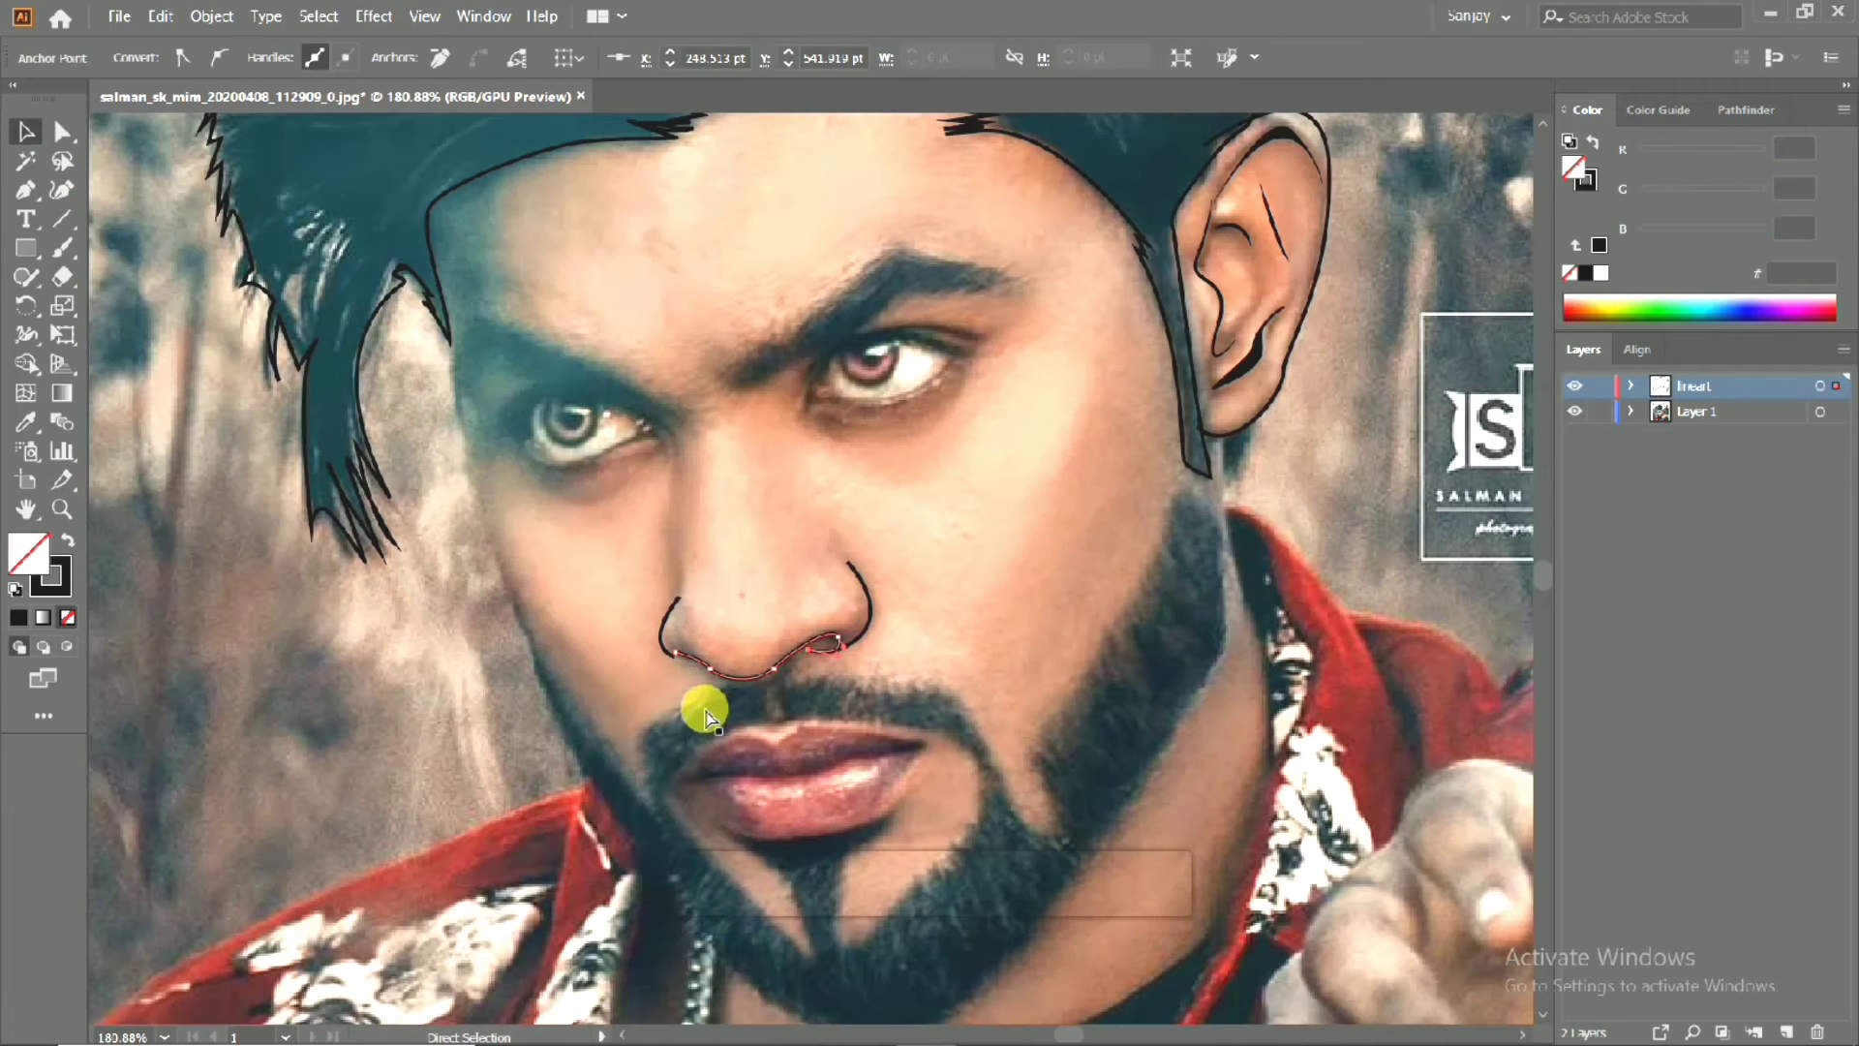
pyautogui.moveTo(813, 683); pyautogui.dragTo(1062, 737)
pyautogui.hotkey('ctrl', 'z')
pyautogui.hotkey('ctrl', 'z')
pyautogui.hotkey('ctrl', 'z')
pyautogui.hotkey('ctrl', 'z')
pyautogui.hotkey('ctrl', 'z')
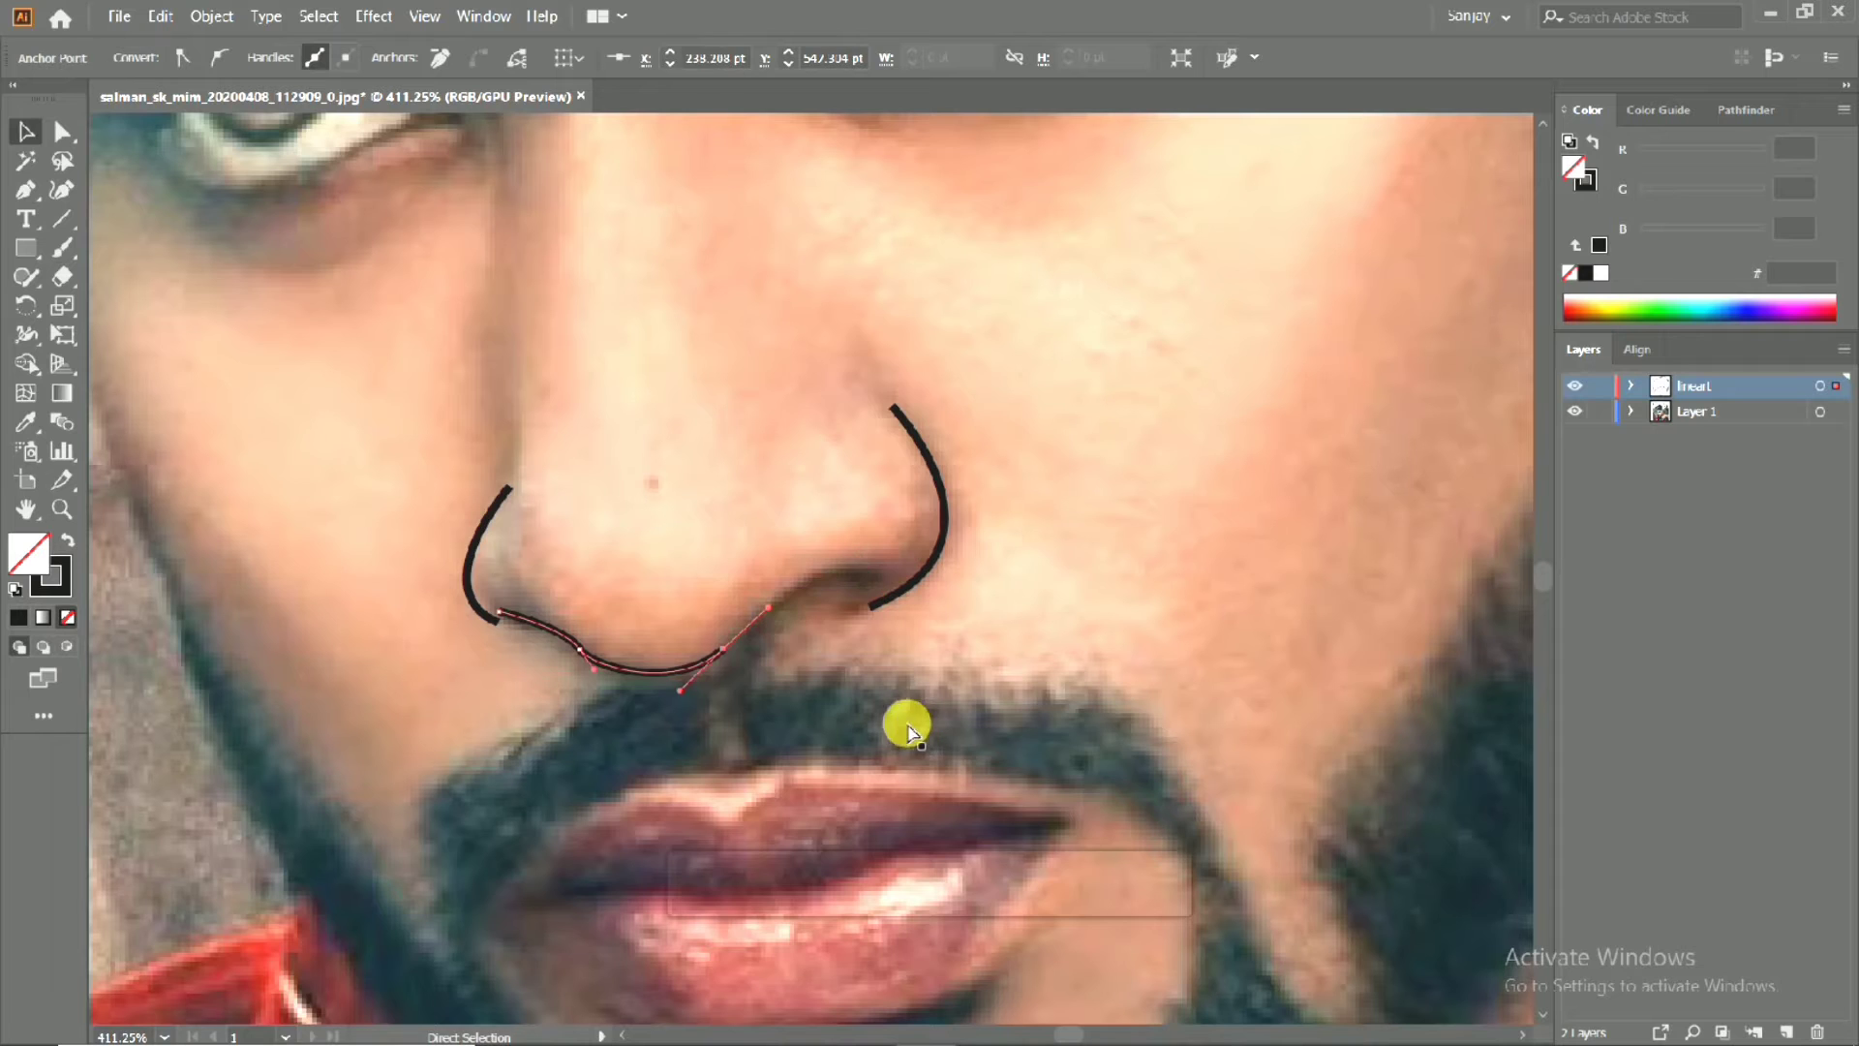
pyautogui.press('v')
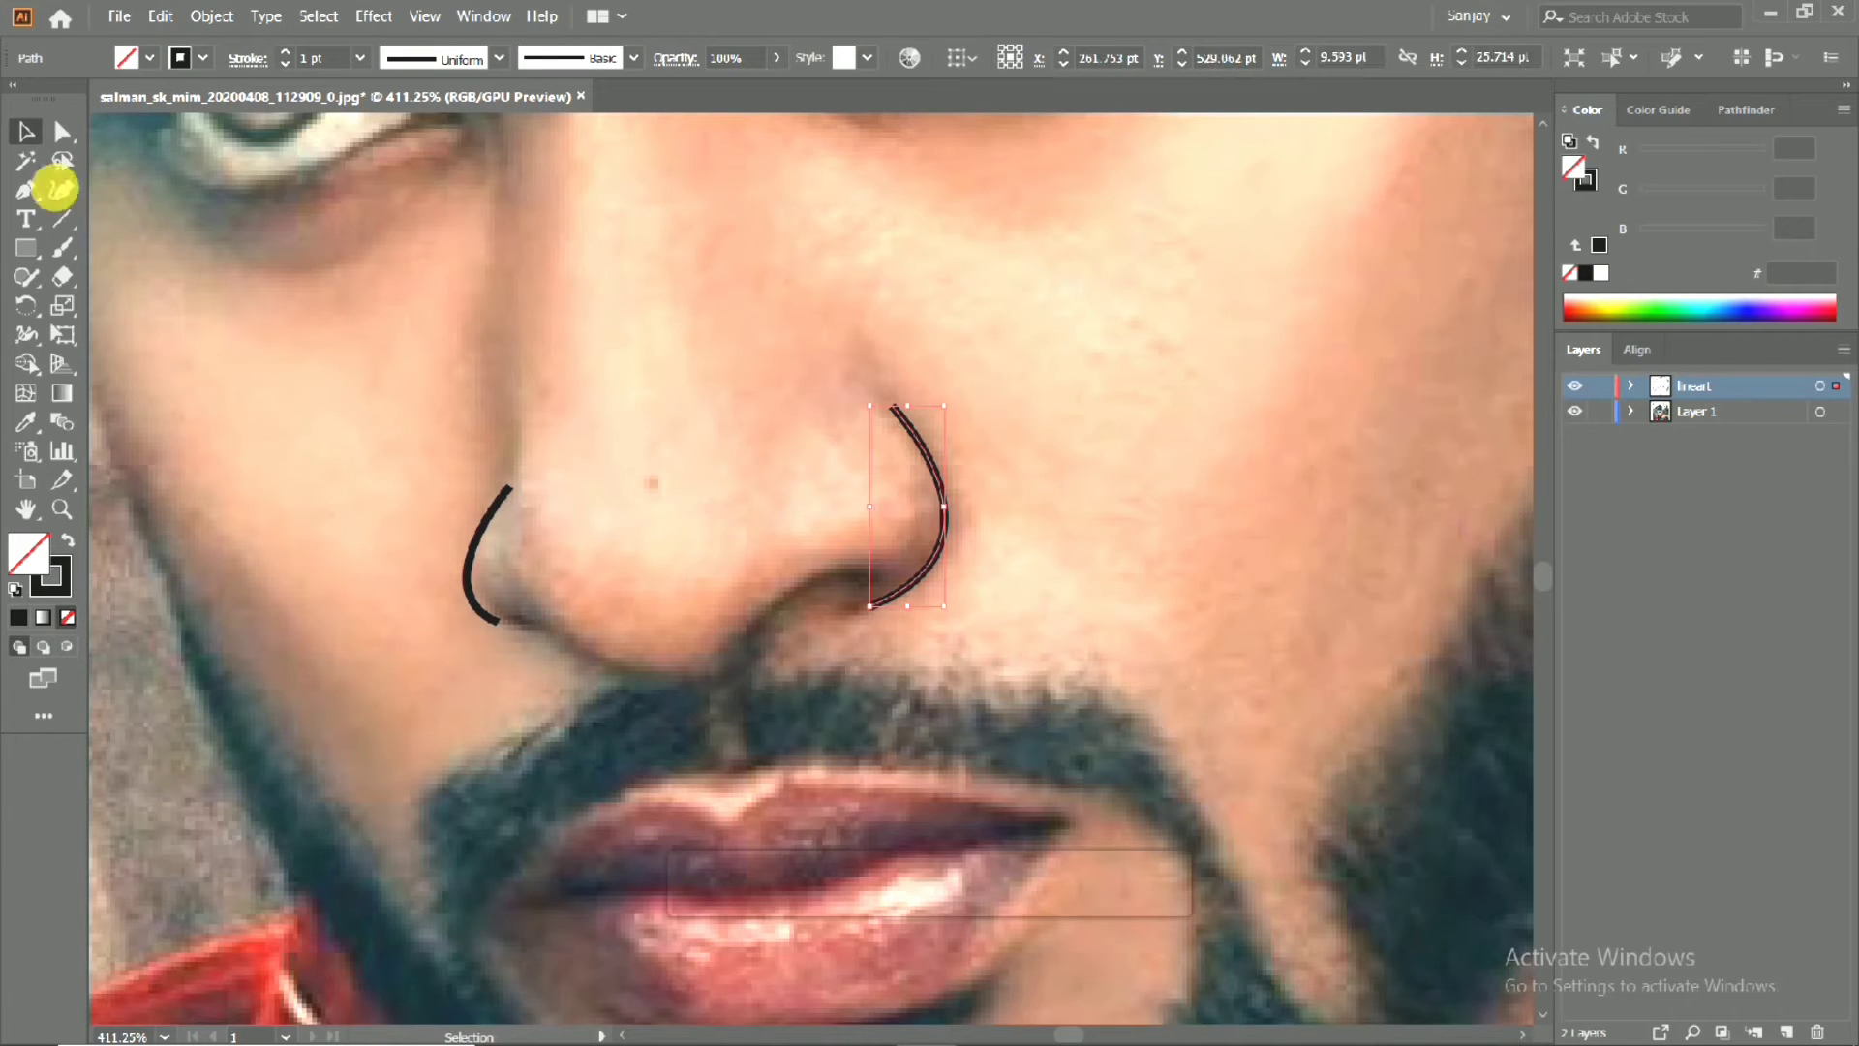
# Draw a closed, pointed shape over the right nostril with the Pen tool, fill it black and deselect it.
pyautogui.click(26, 190)
pyautogui.click(746, 640)
pyautogui.moveTo(876, 574); pyautogui.dragTo(876, 615)
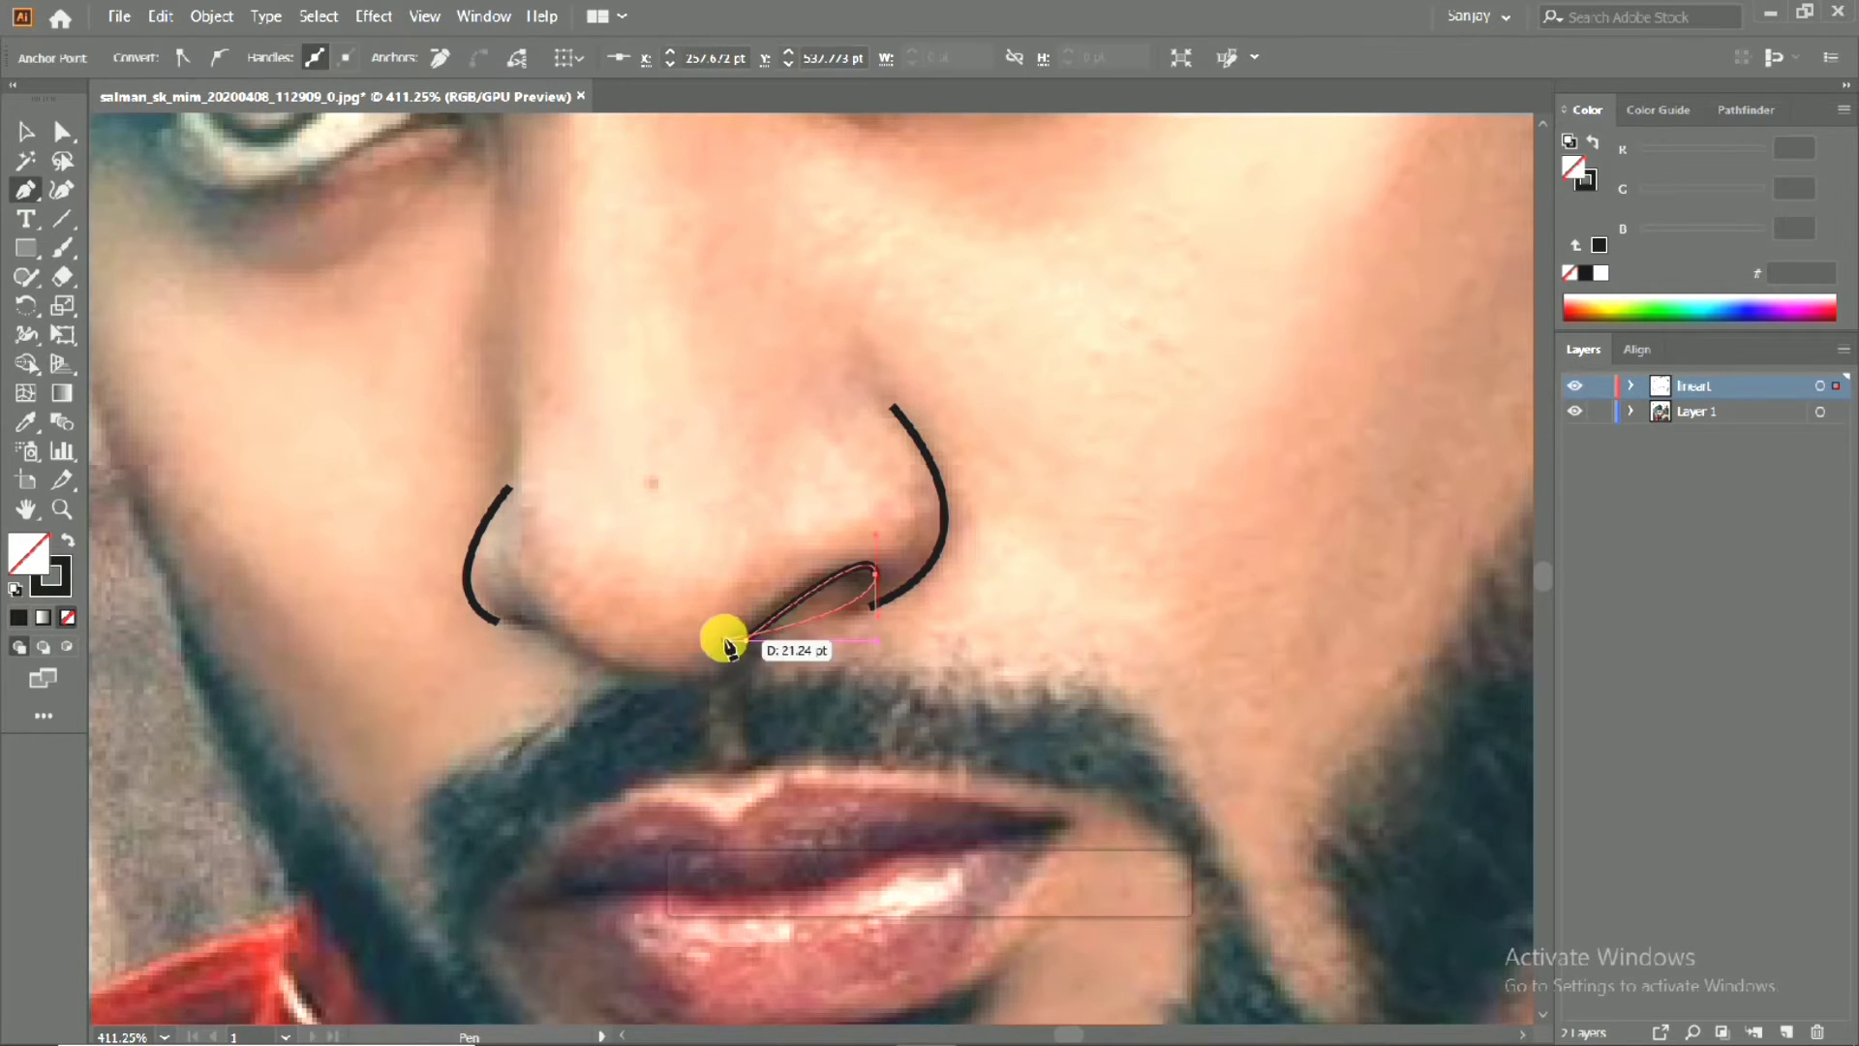
pyautogui.click(746, 644)
pyautogui.scroll(-2, 664, 606)
pyautogui.scroll(3, 739, 618)
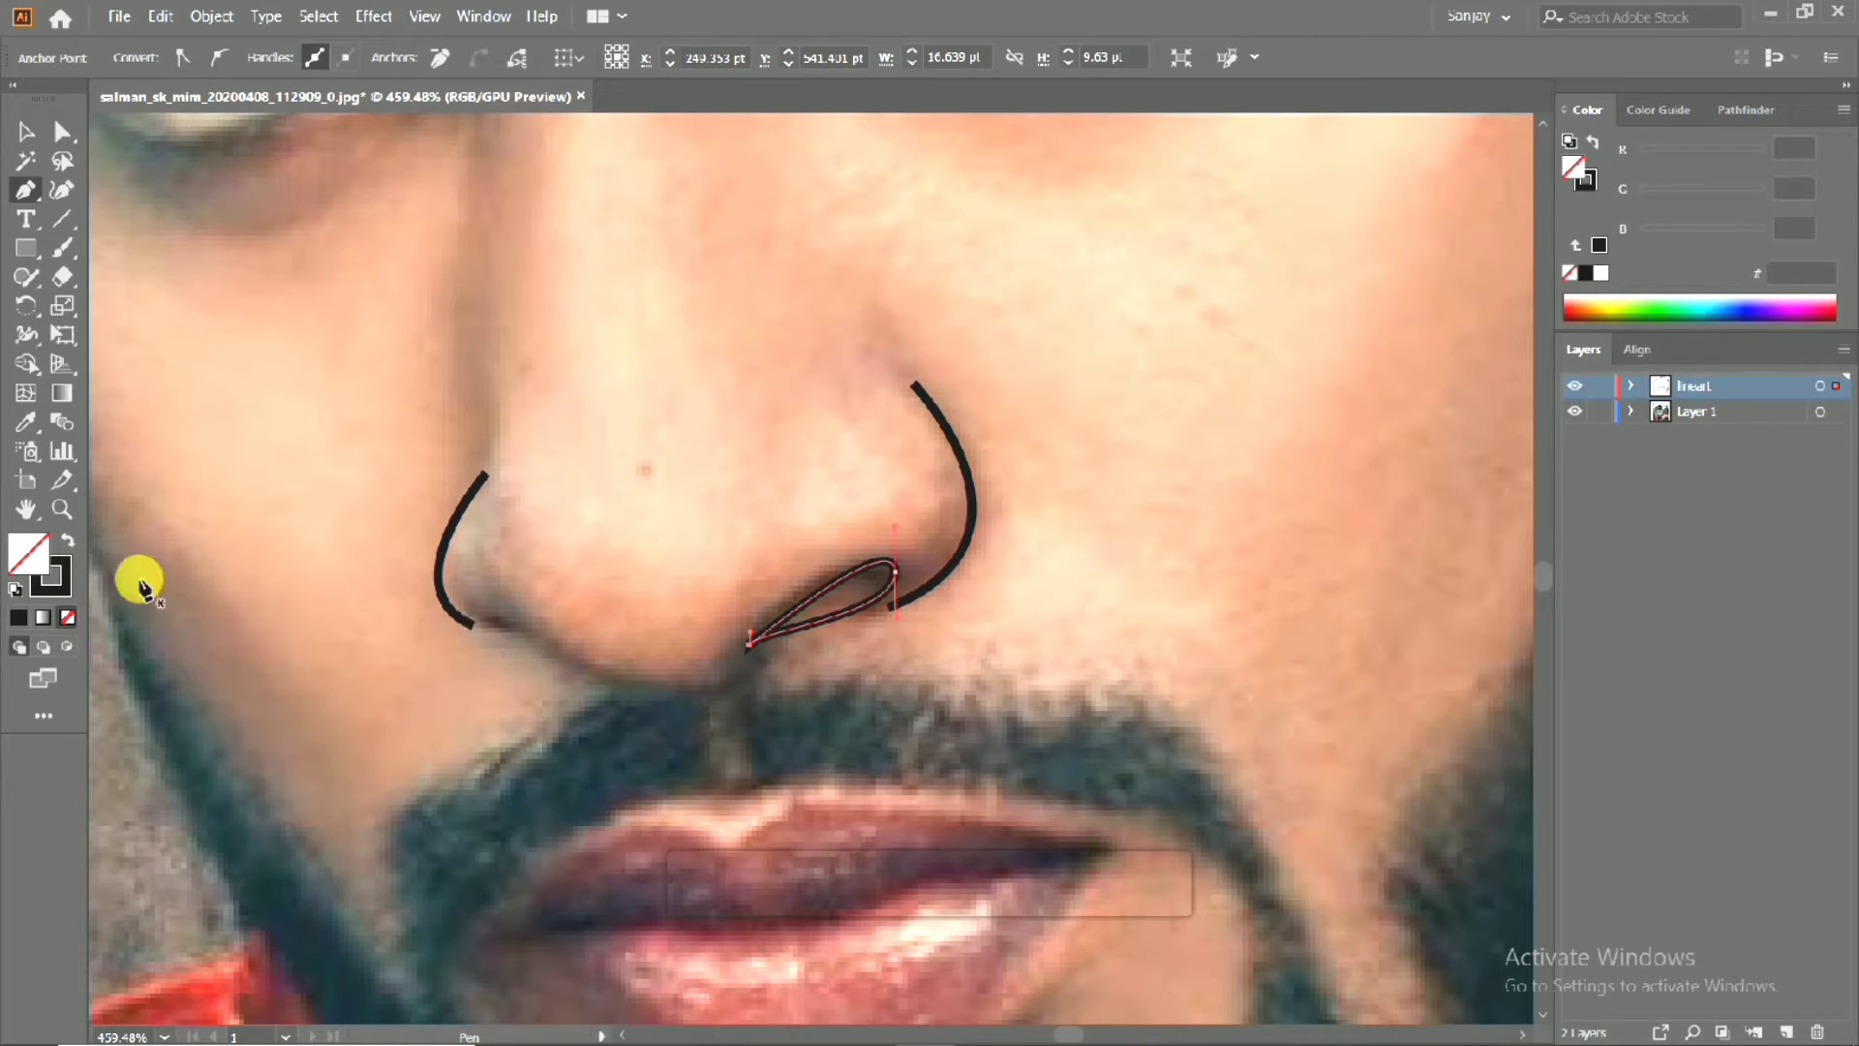
pyautogui.click(26, 130)
pyautogui.click(125, 805)
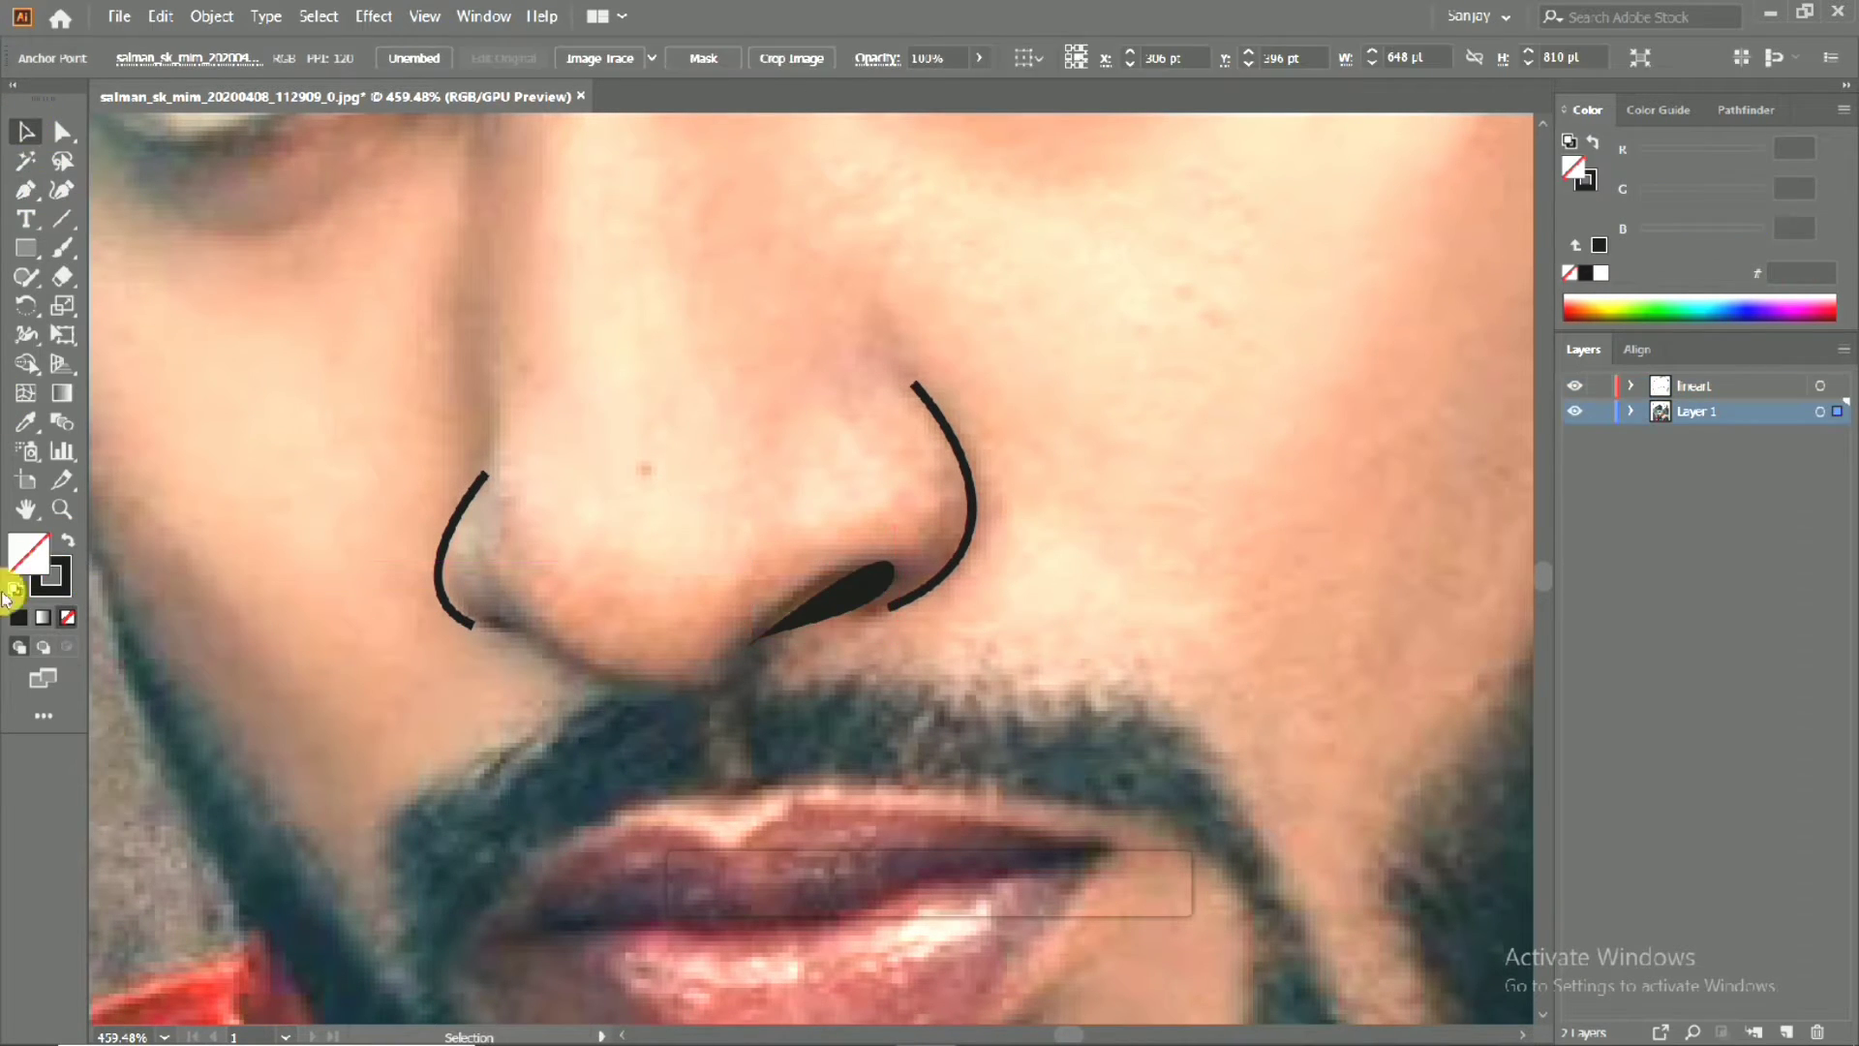
# Try to trace the contour under the nose tip from the left wing to the filled nostril, and undo it.
pyautogui.click(20, 186)
pyautogui.click(934, 595)
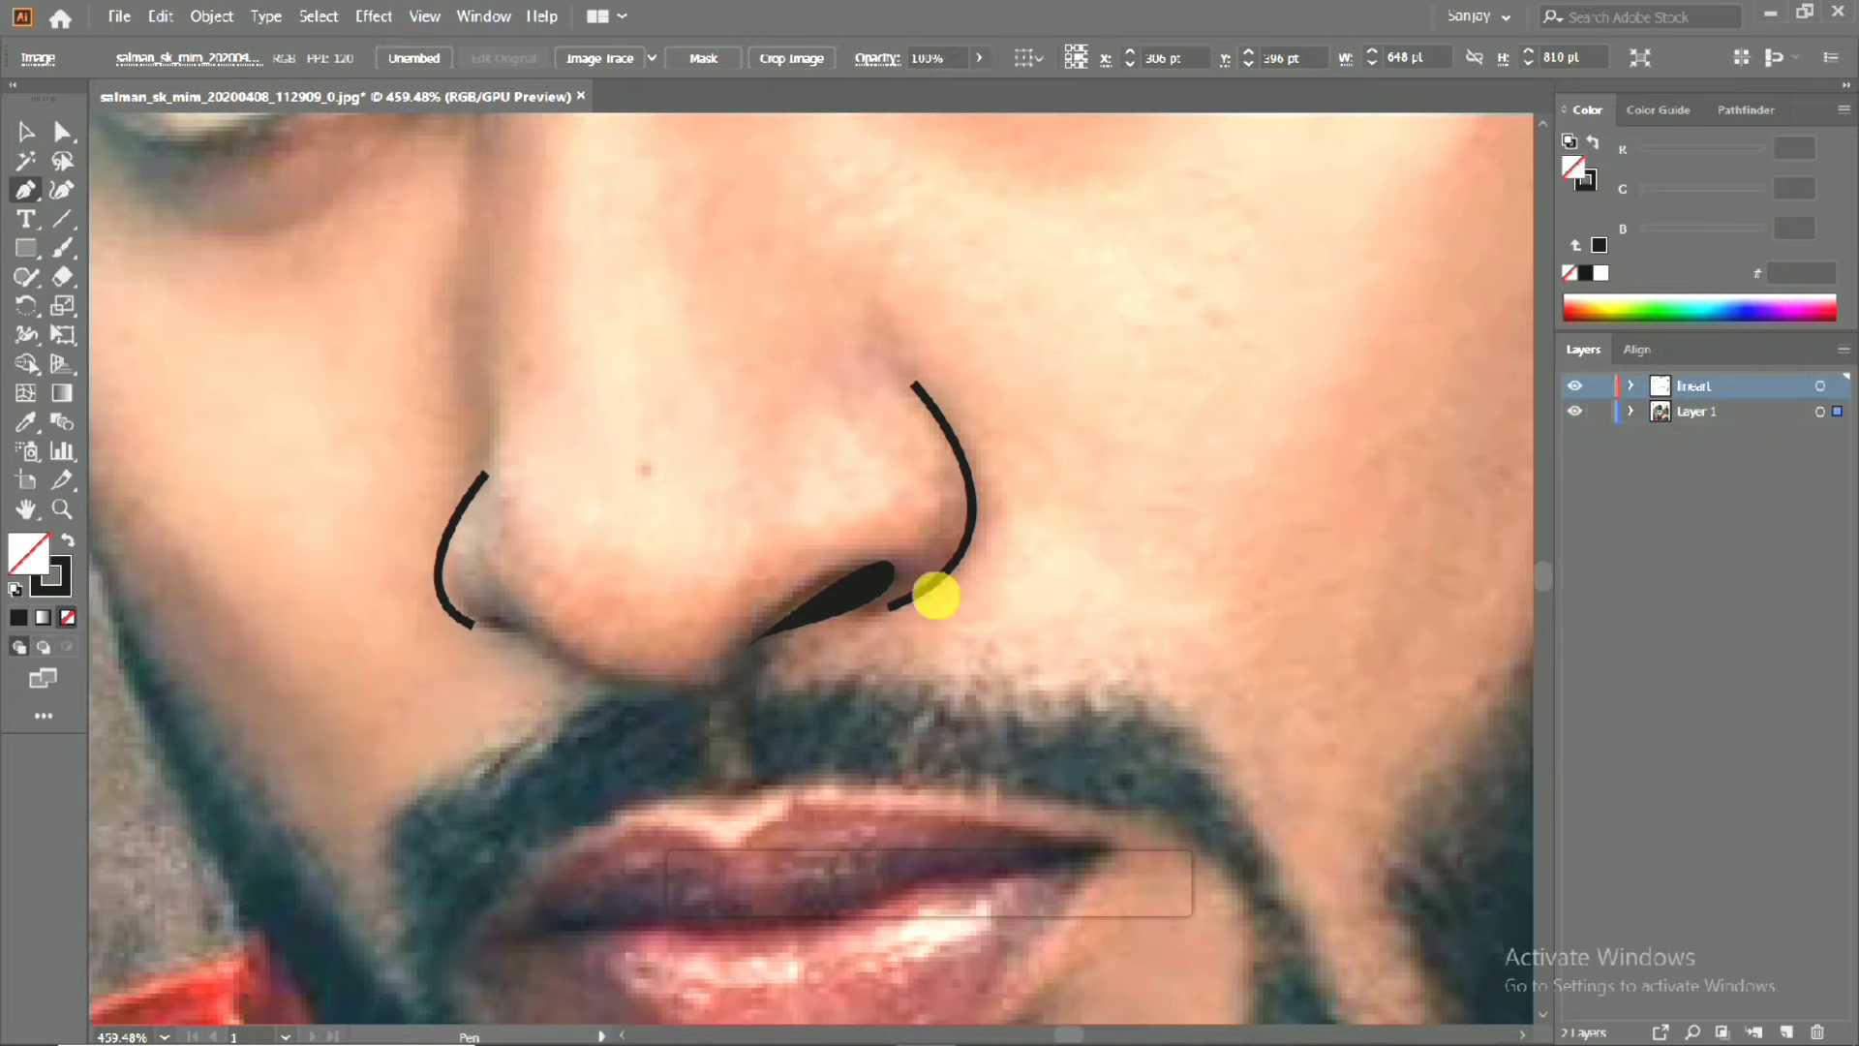
pyautogui.click(476, 618)
pyautogui.moveTo(570, 661)
pyautogui.mouseDown()
pyautogui.moveTo(567, 688)
pyautogui.moveTo(591, 692)
pyautogui.mouseUp()
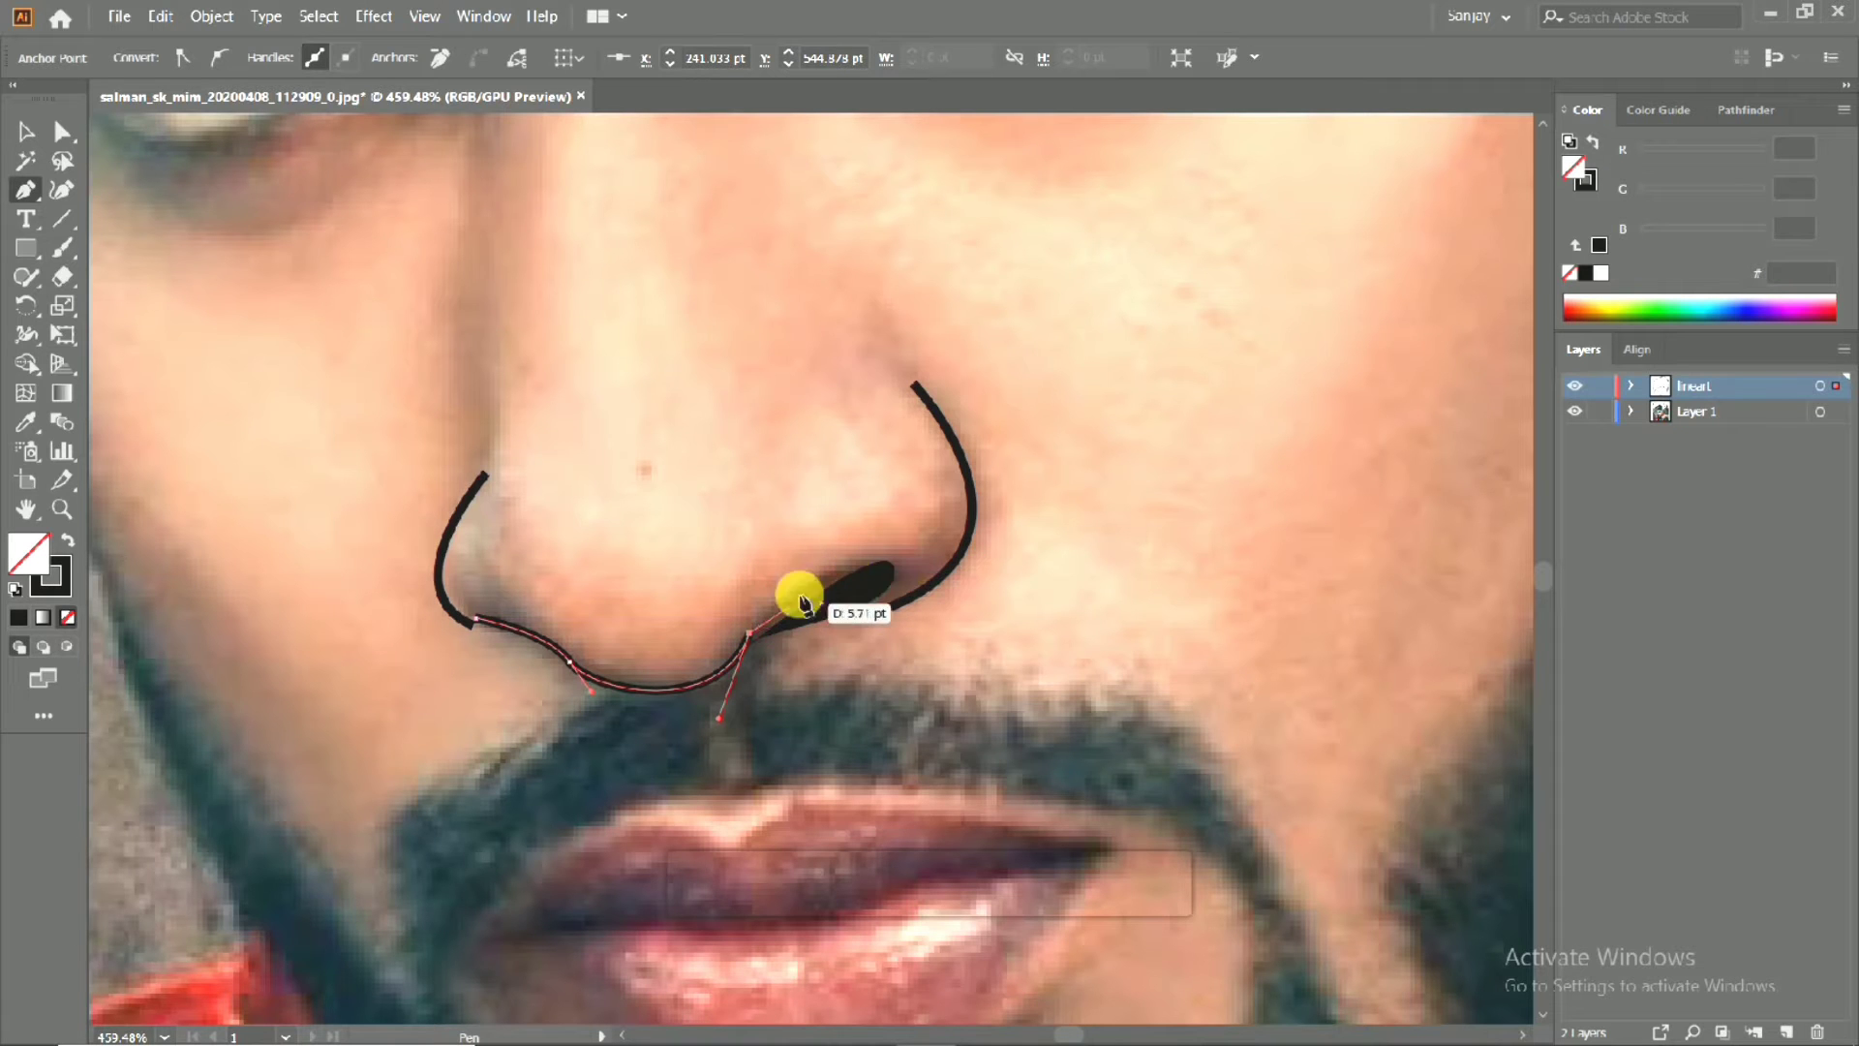
pyautogui.keyDown('ctrl'); pyautogui.keyDown('alt'); pyautogui.click(896, 576); pyautogui.keyUp('alt'); pyautogui.keyUp('ctrl')
pyautogui.moveTo(740, 583); pyautogui.dragTo(614, 619)
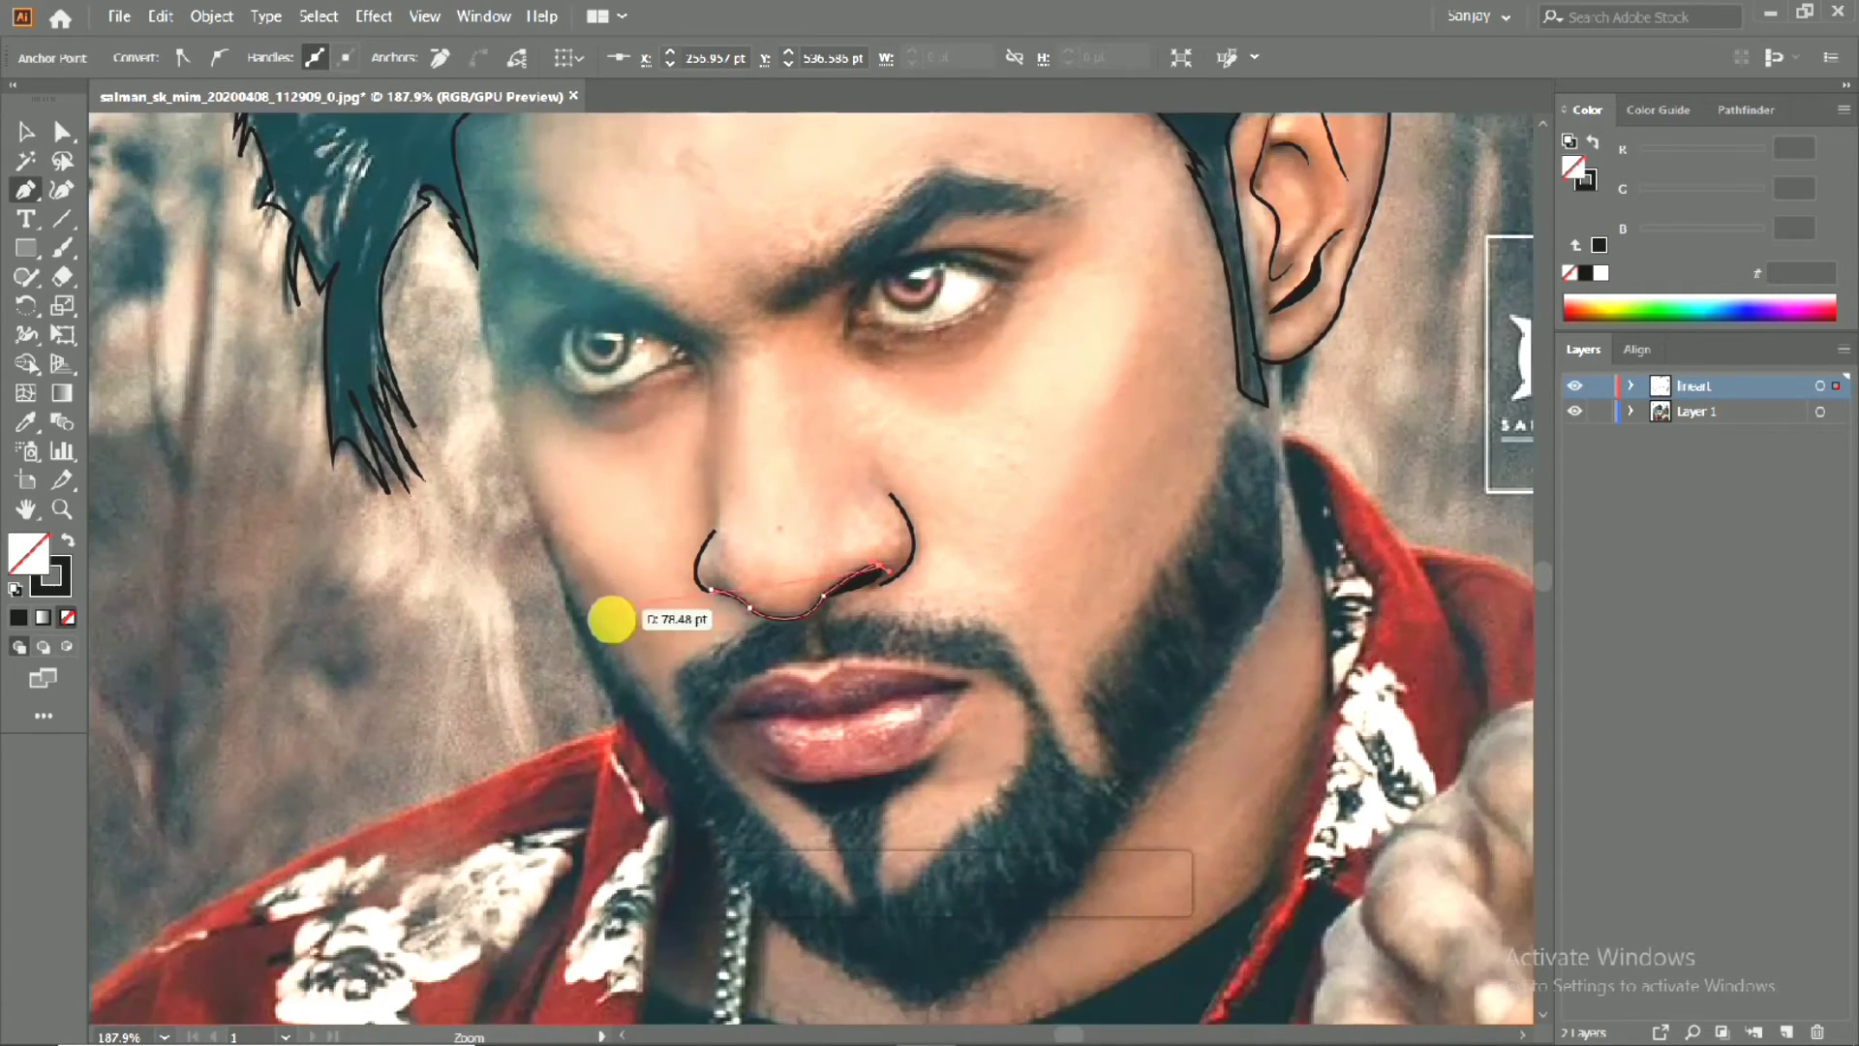
pyautogui.moveTo(765, 612); pyautogui.dragTo(1029, 637)
pyautogui.hotkey('ctrl', 'z')
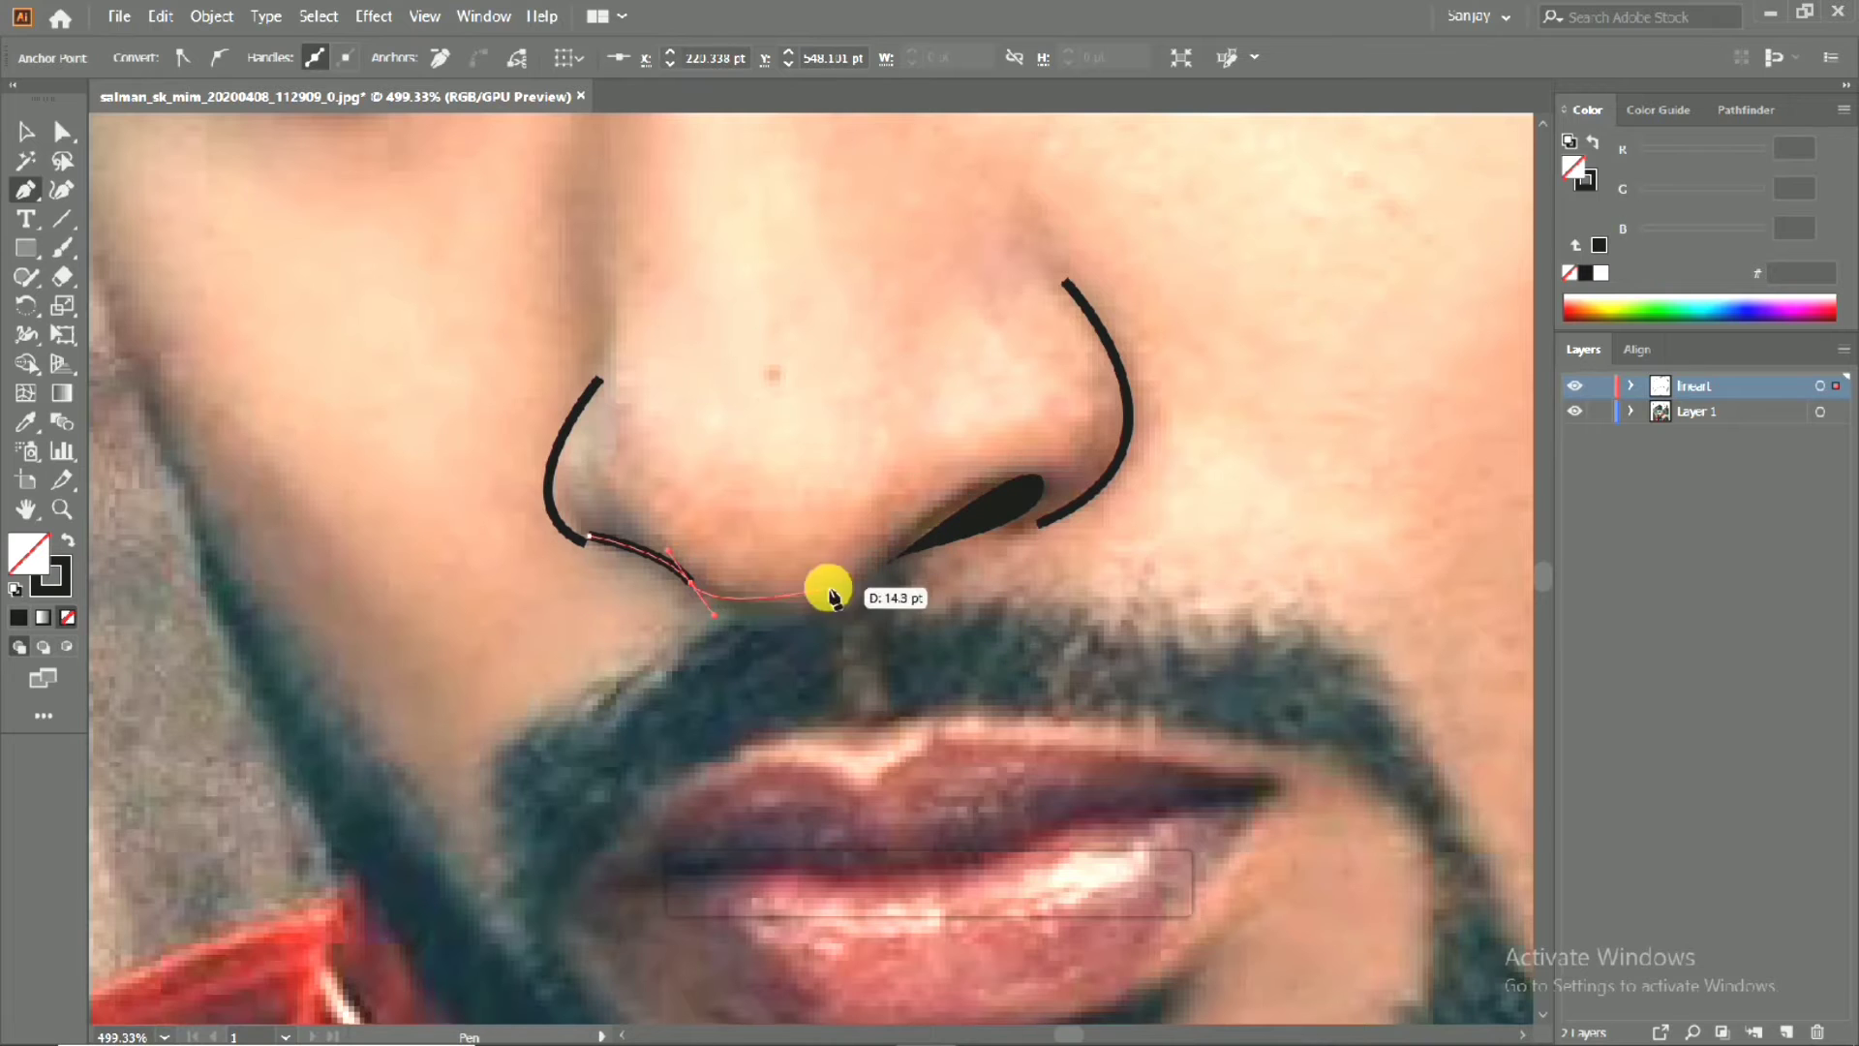
pyautogui.hotkey('ctrl', 'z')
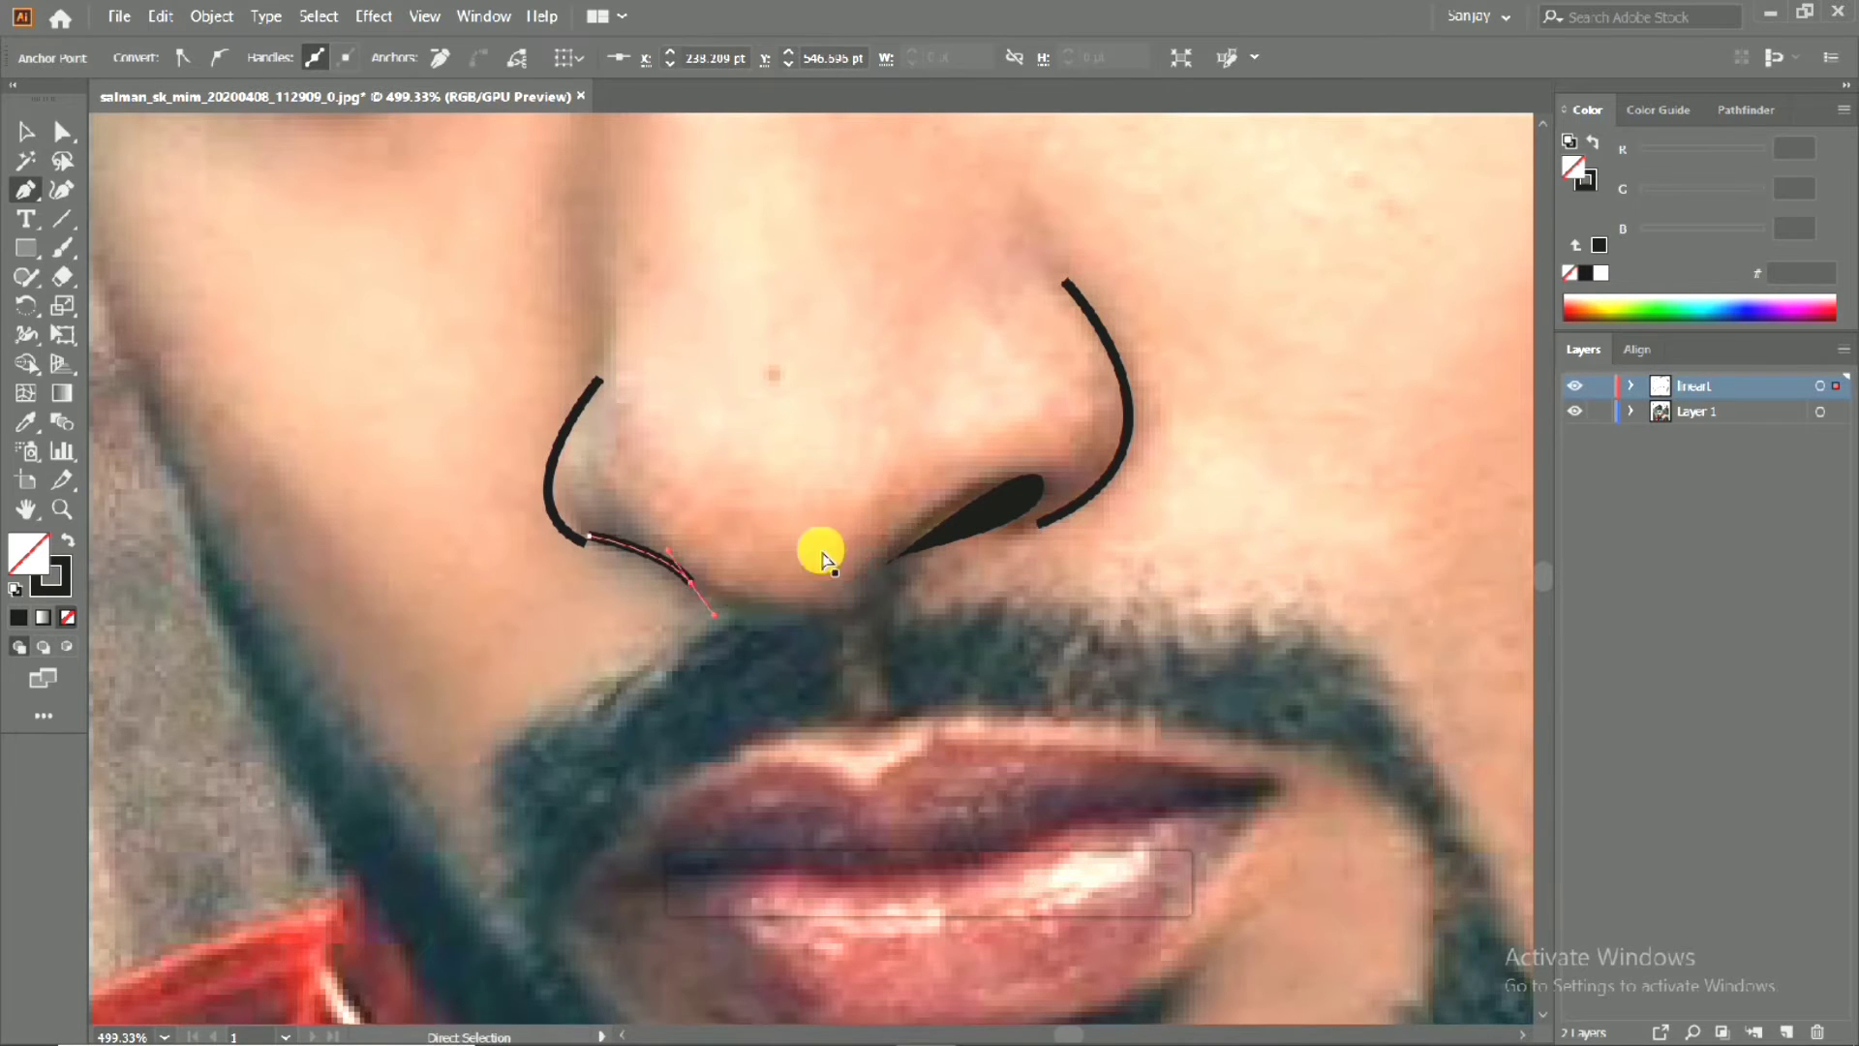
# Trace the contour under the nose tip and around the filled nostril to the right wing, and make the lineart layer active again.
pyautogui.moveTo(733, 620); pyautogui.dragTo(1044, 484)
pyautogui.click(997, 530)
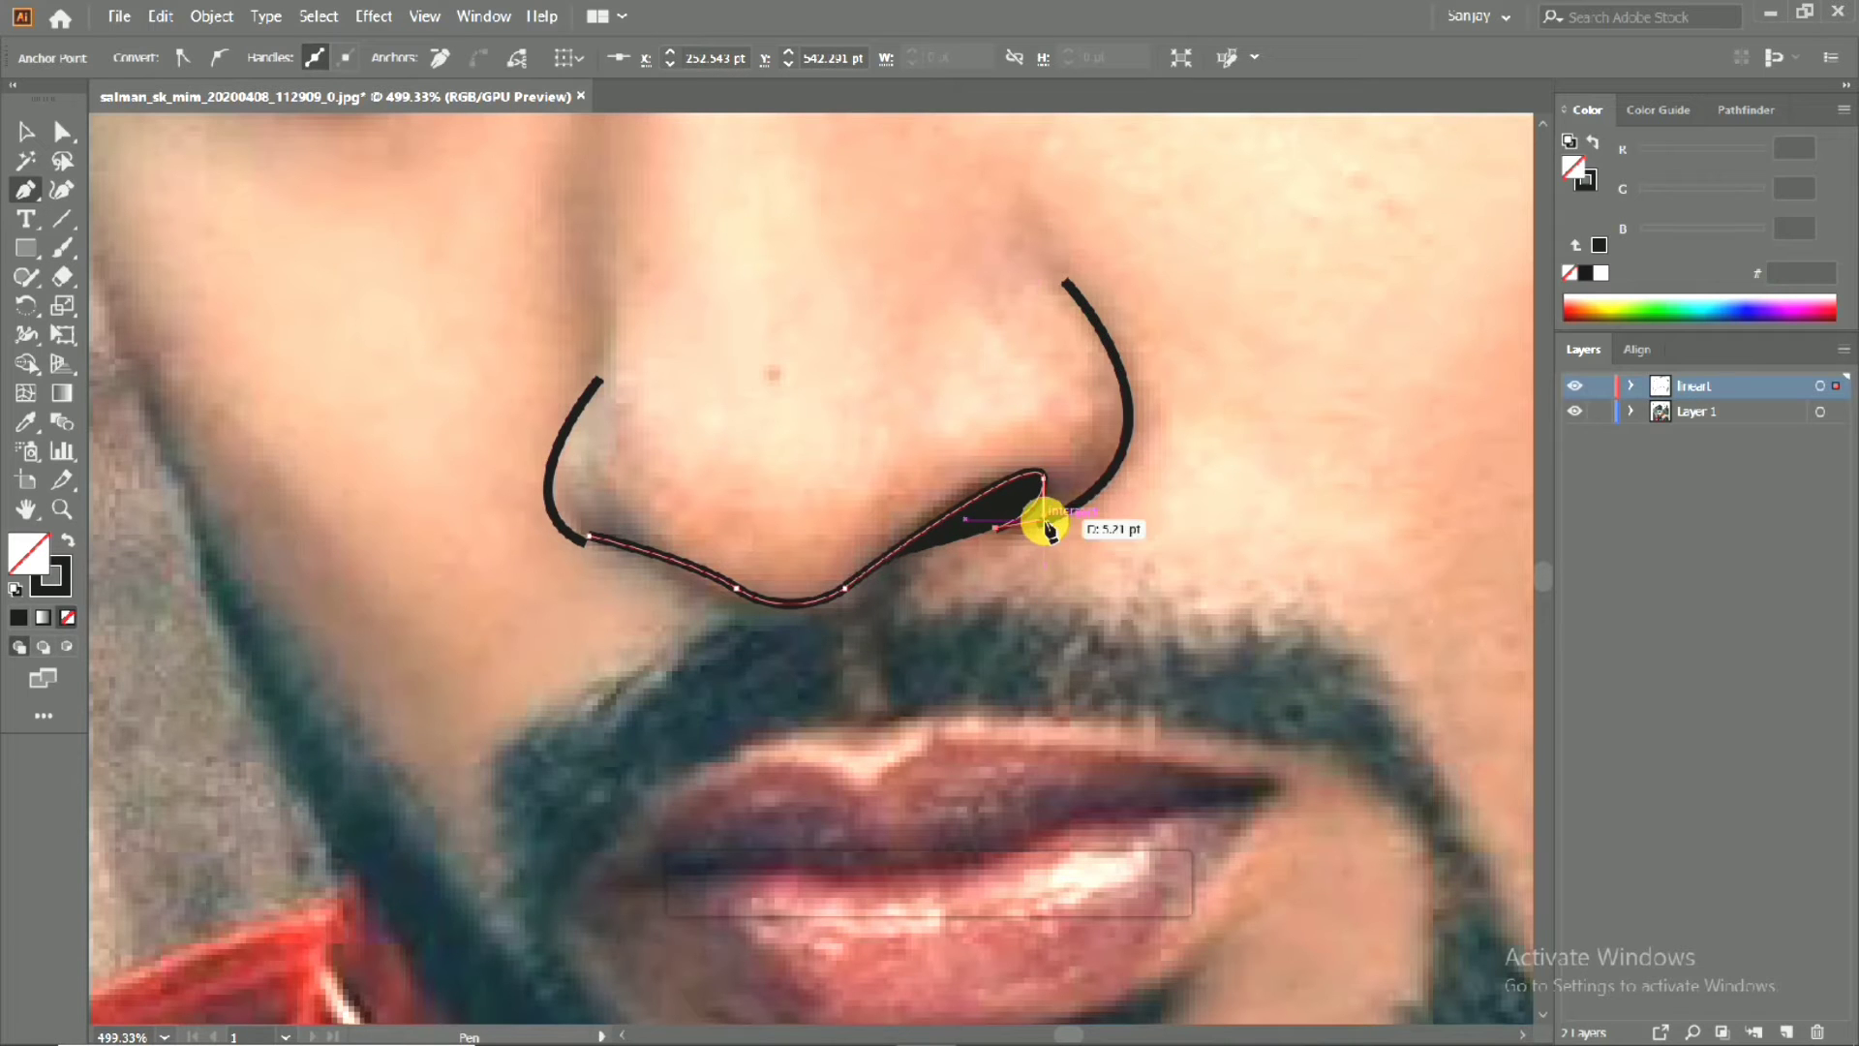
pyautogui.click(1039, 524)
pyautogui.moveTo(916, 492); pyautogui.dragTo(852, 592)
pyautogui.click(27, 133)
pyautogui.click(360, 621)
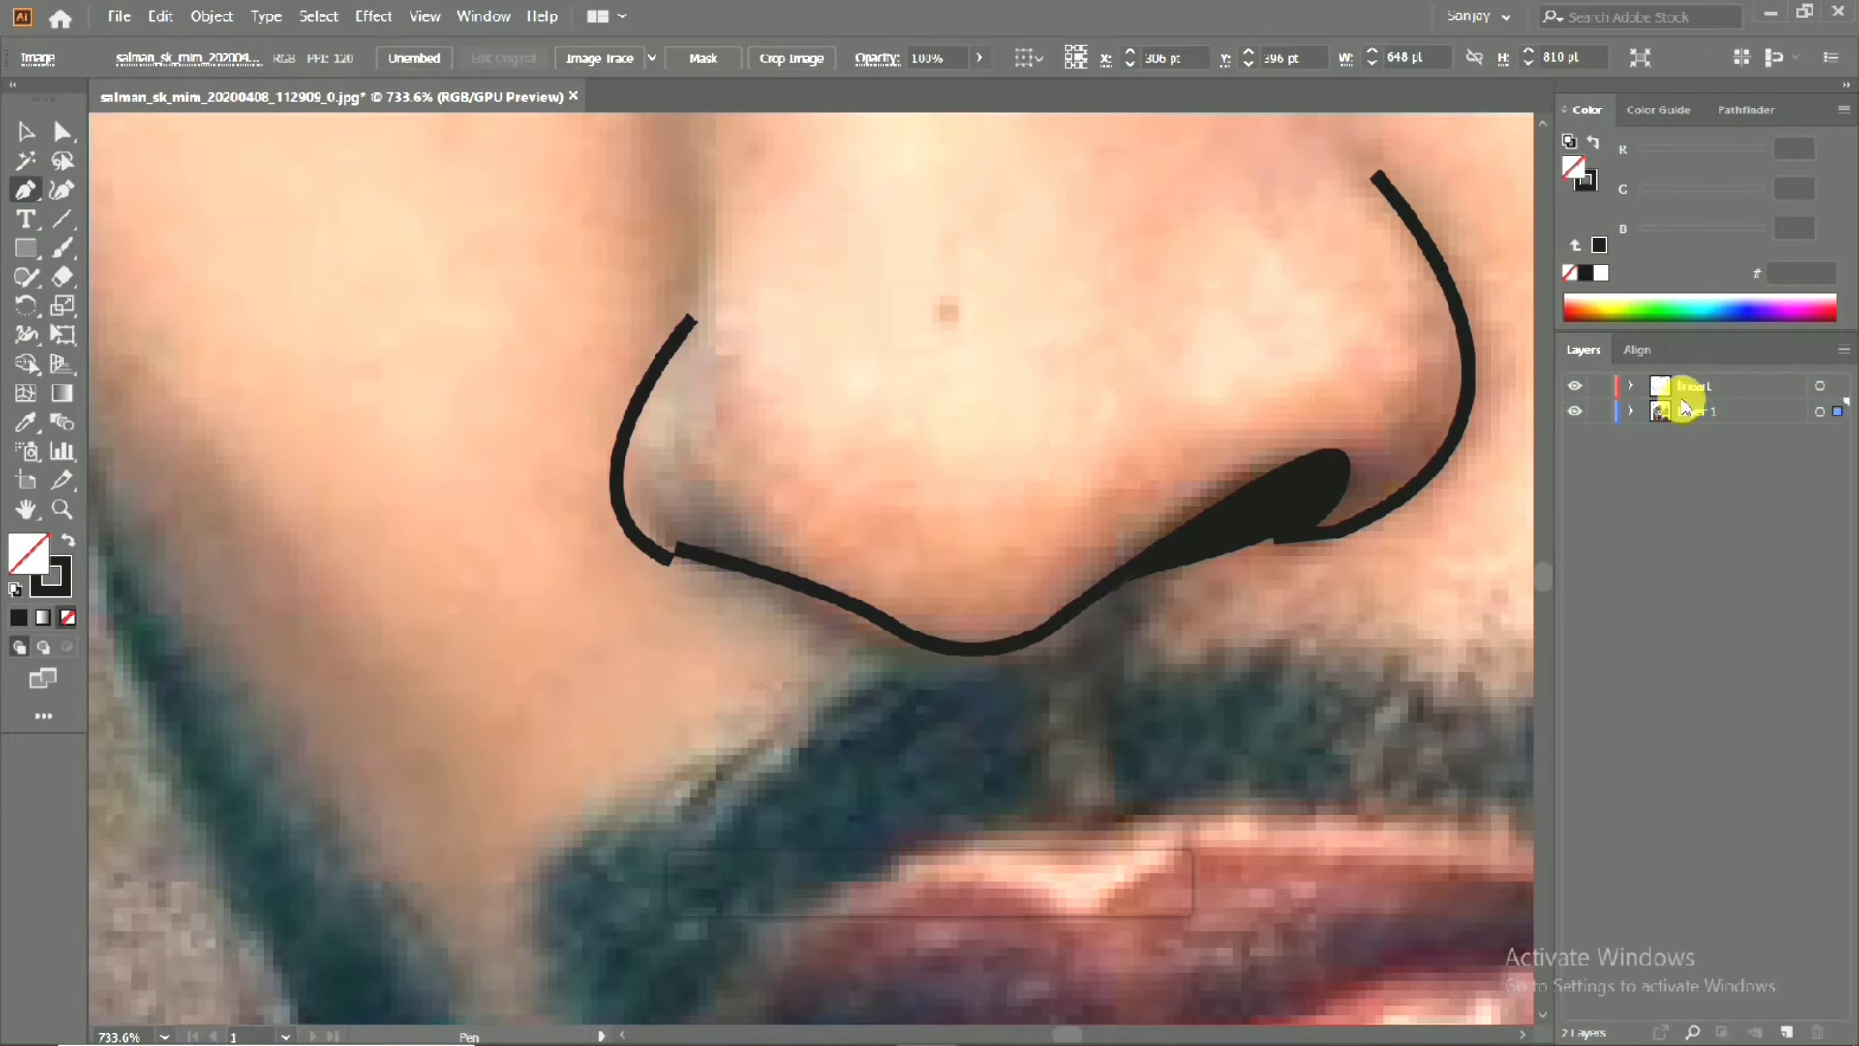
pyautogui.click(1730, 392)
# Try to start a nostril shape at the lower end of the left wing stroke, and undo it.
pyautogui.click(701, 560)
pyautogui.moveTo(671, 561); pyautogui.dragTo(735, 597)
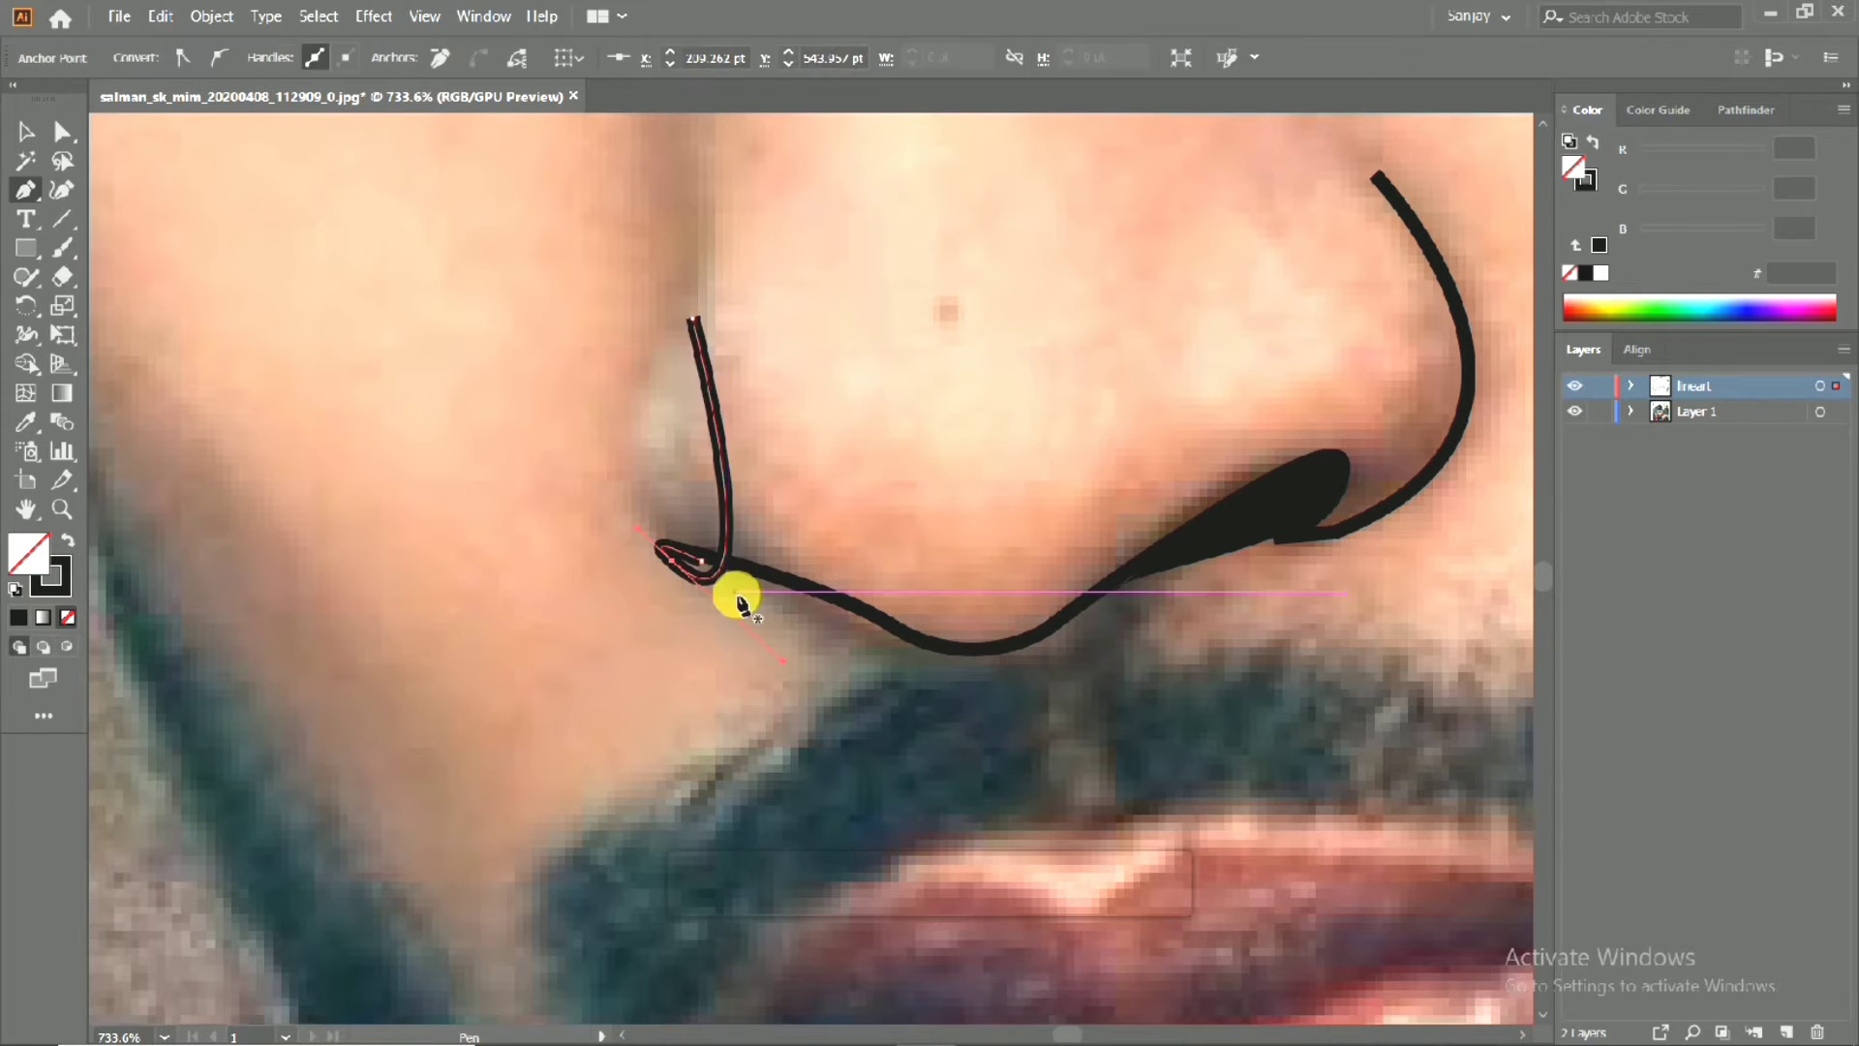
pyautogui.hotkey('ctrl', 'z')
pyautogui.hotkey('ctrl', 'a')
pyautogui.hotkey('ctrl', 'z')
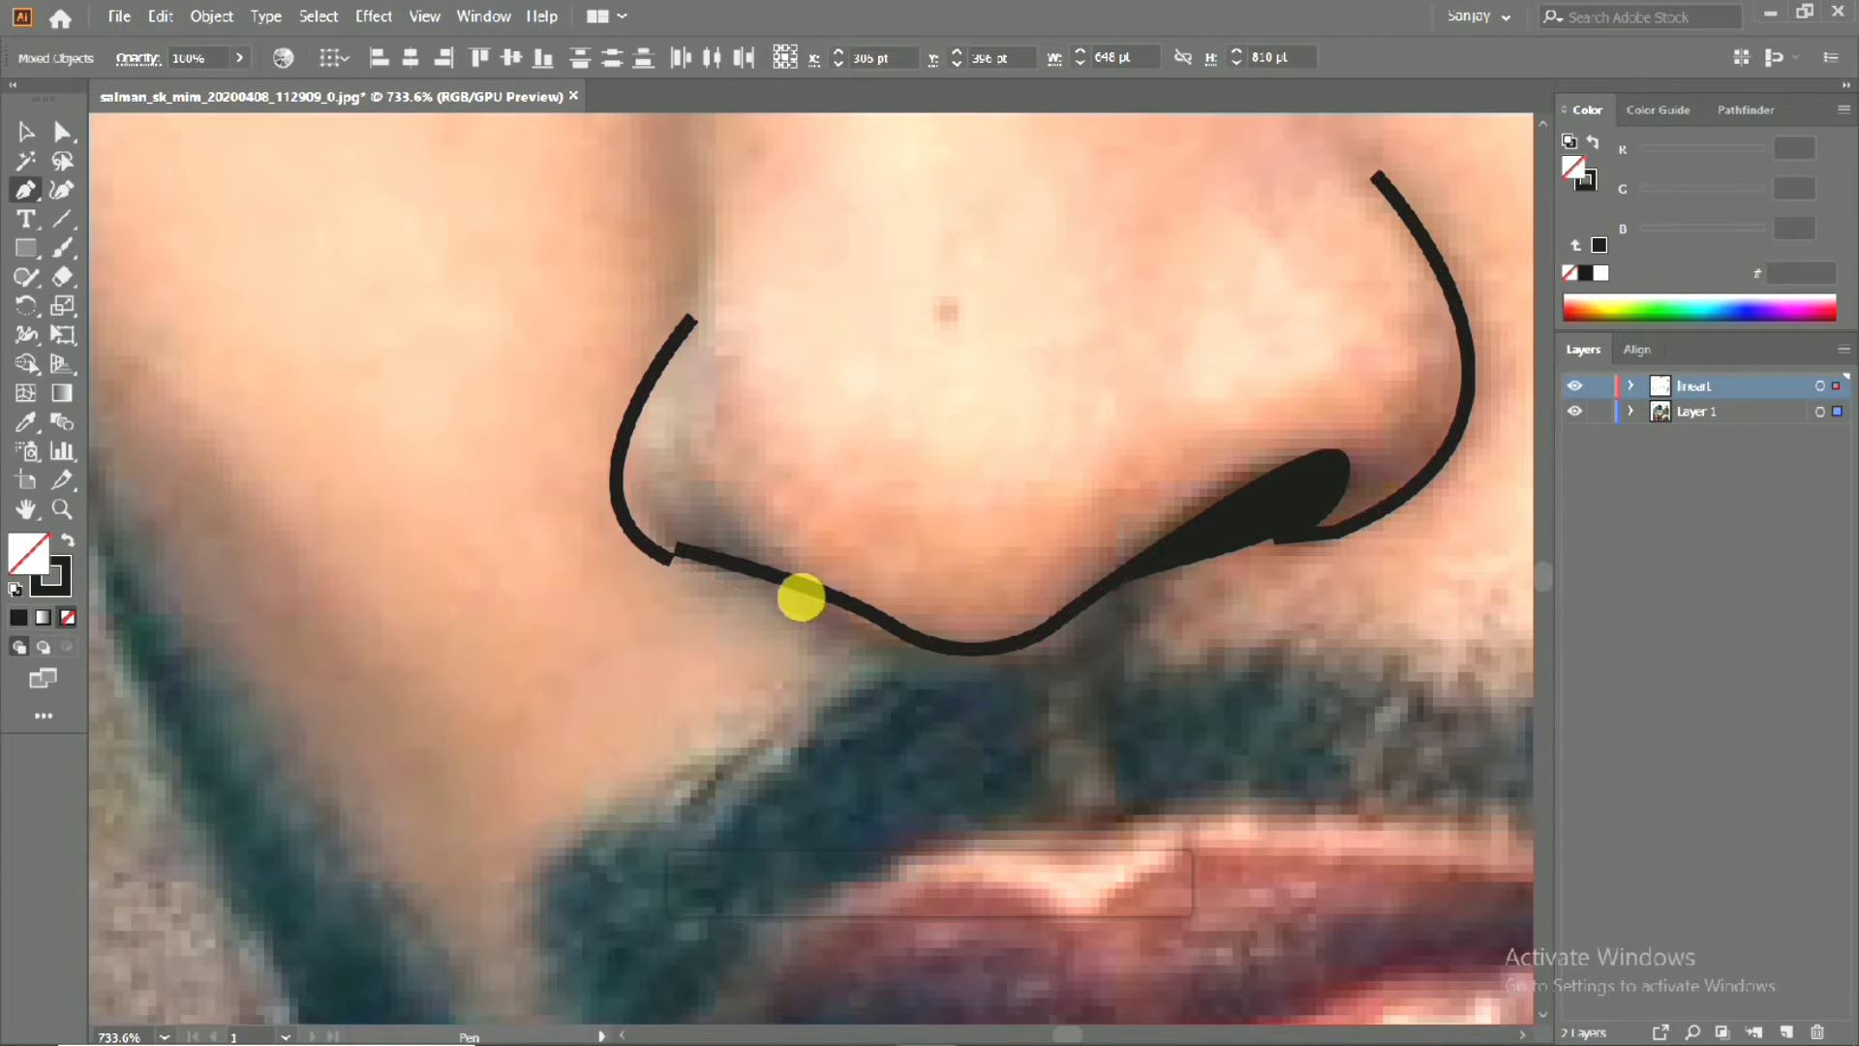
# Try to draw a small left nostril shape along the contour beside the left wing, and undo the attempts.
pyautogui.click(802, 597)
pyautogui.hotkey('ctrl', 'z')
pyautogui.click(802, 591)
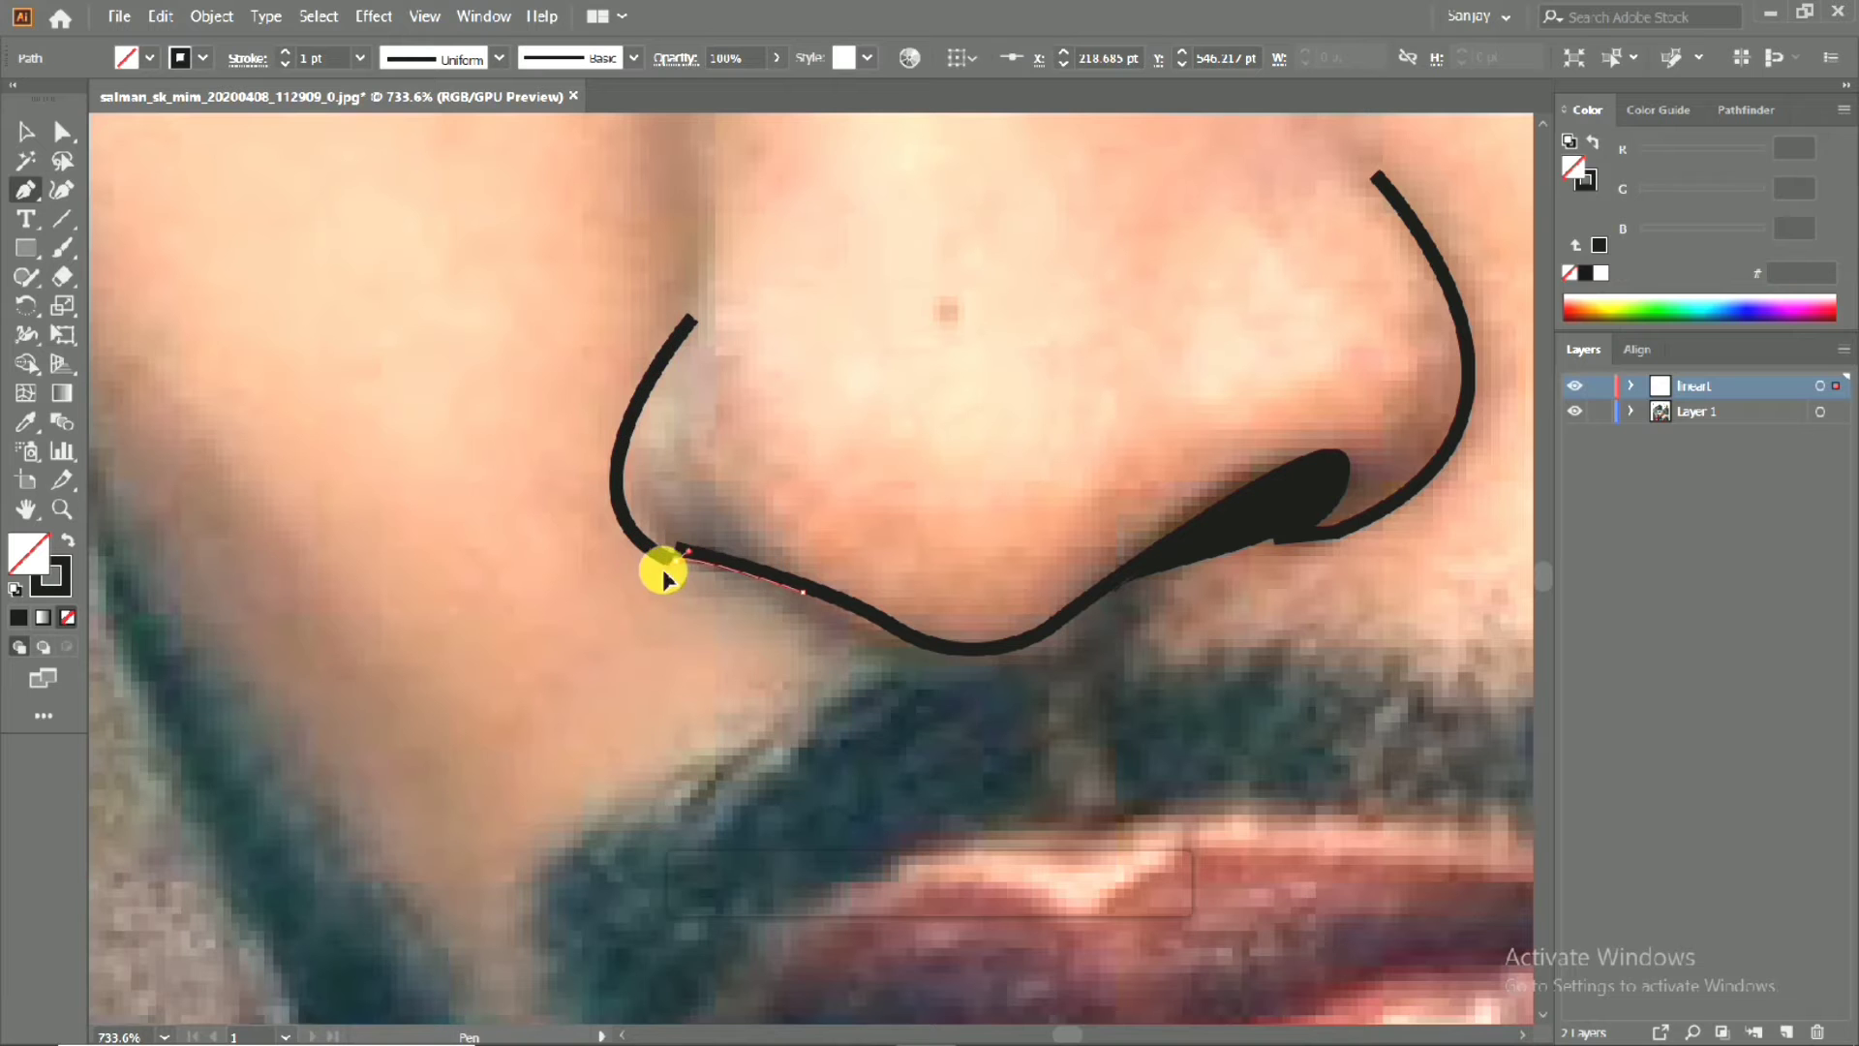
pyautogui.moveTo(663, 572); pyautogui.dragTo(663, 581)
pyautogui.moveTo(802, 591); pyautogui.dragTo(780, 576)
pyautogui.scroll(-3, 871, 567)
pyautogui.moveTo(930, 564); pyautogui.dragTo(749, 729)
pyautogui.hotkey('ctrl', 'z')
pyautogui.scroll(3, 620, 752)
pyautogui.hotkey('ctrl', 'z')
pyautogui.hotkey('ctrl', 'z')
pyautogui.click(599, 710)
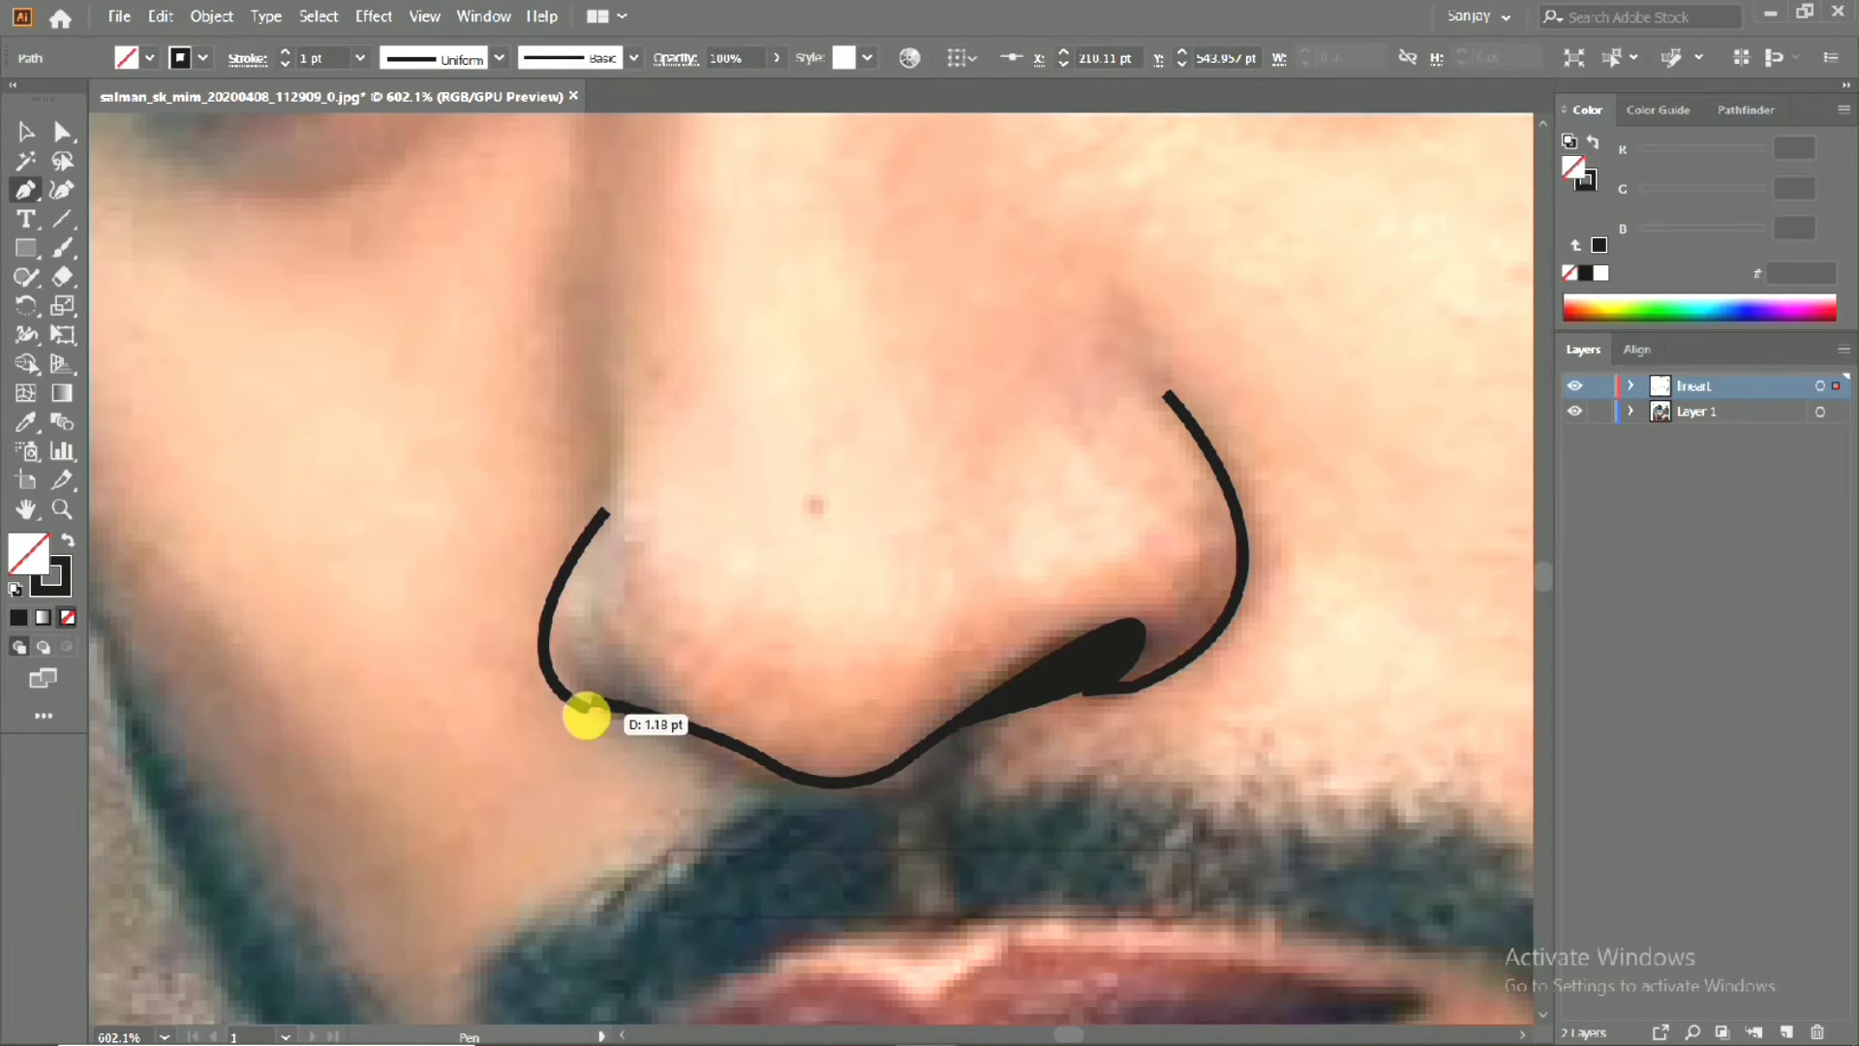
pyautogui.moveTo(693, 737); pyautogui.dragTo(656, 742)
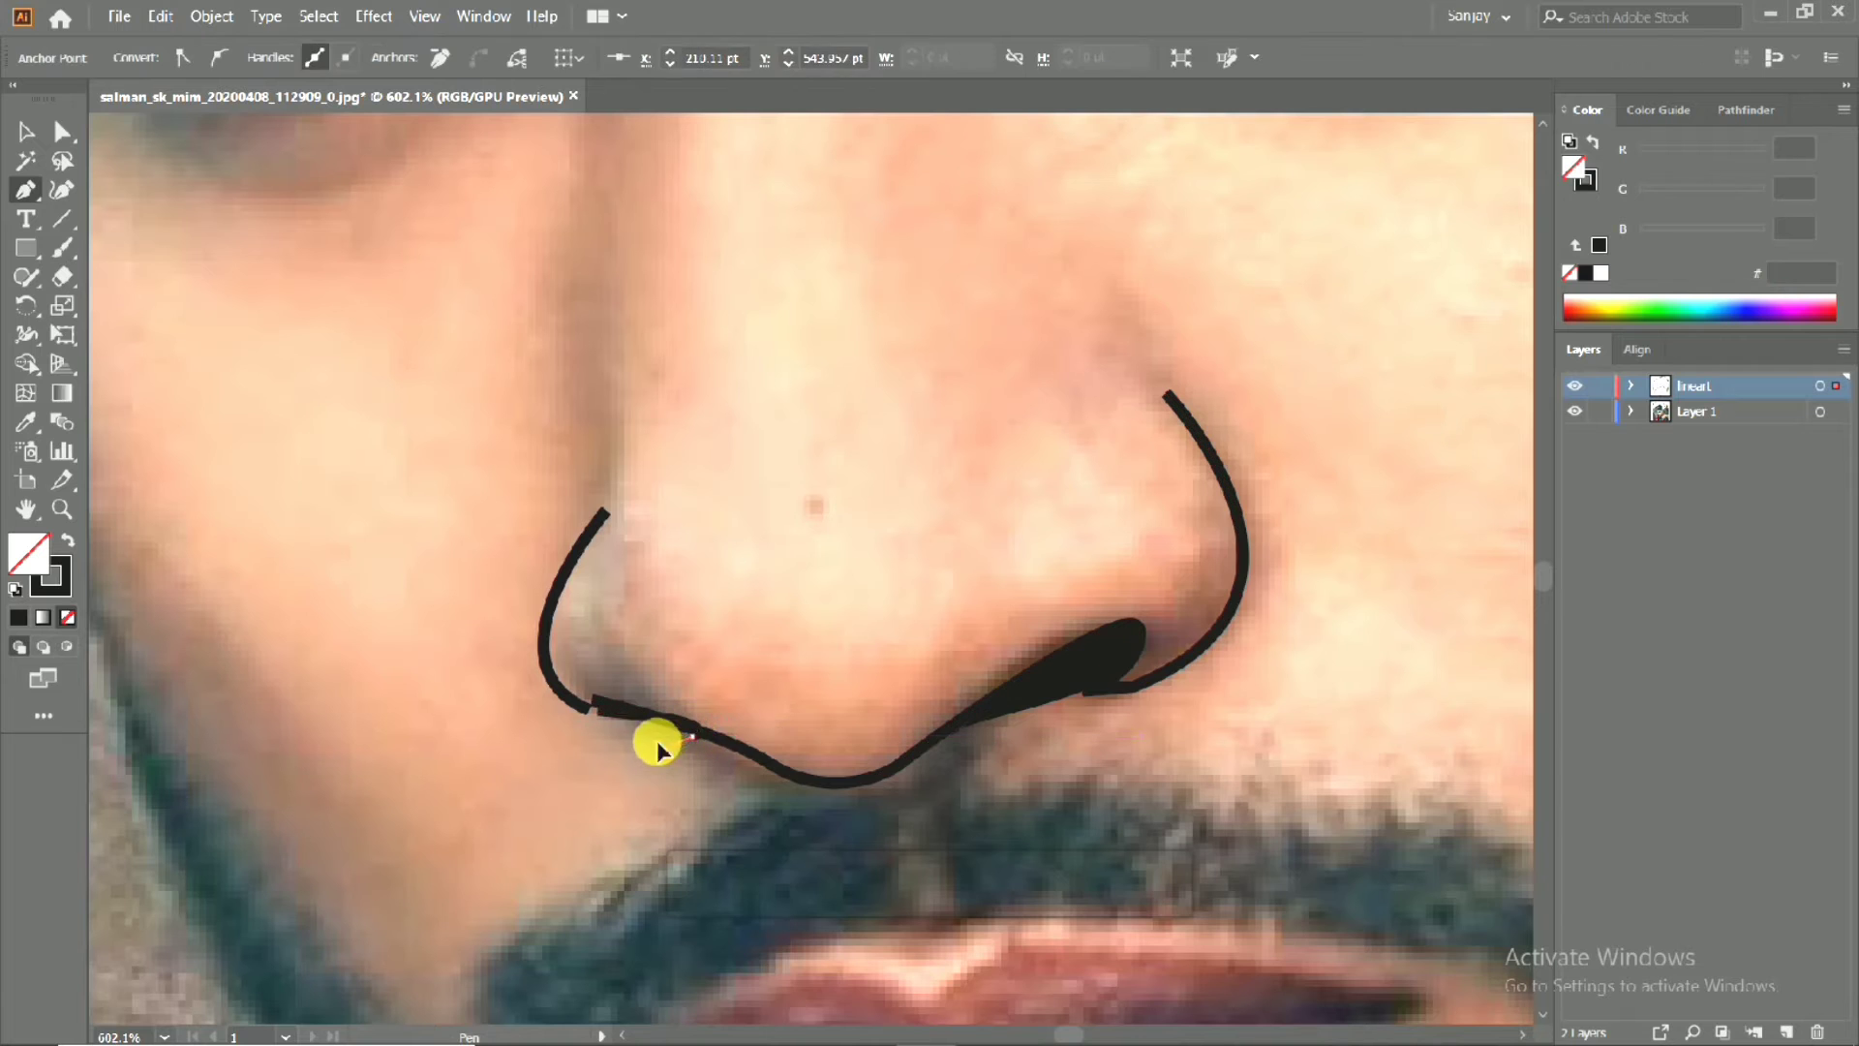
pyautogui.hotkey('ctrl', 'z')
# Draw a small closed left nostril shape along the nose contour beside the left wing, and fill it black without a stroke.
pyautogui.scroll(1, 687, 764)
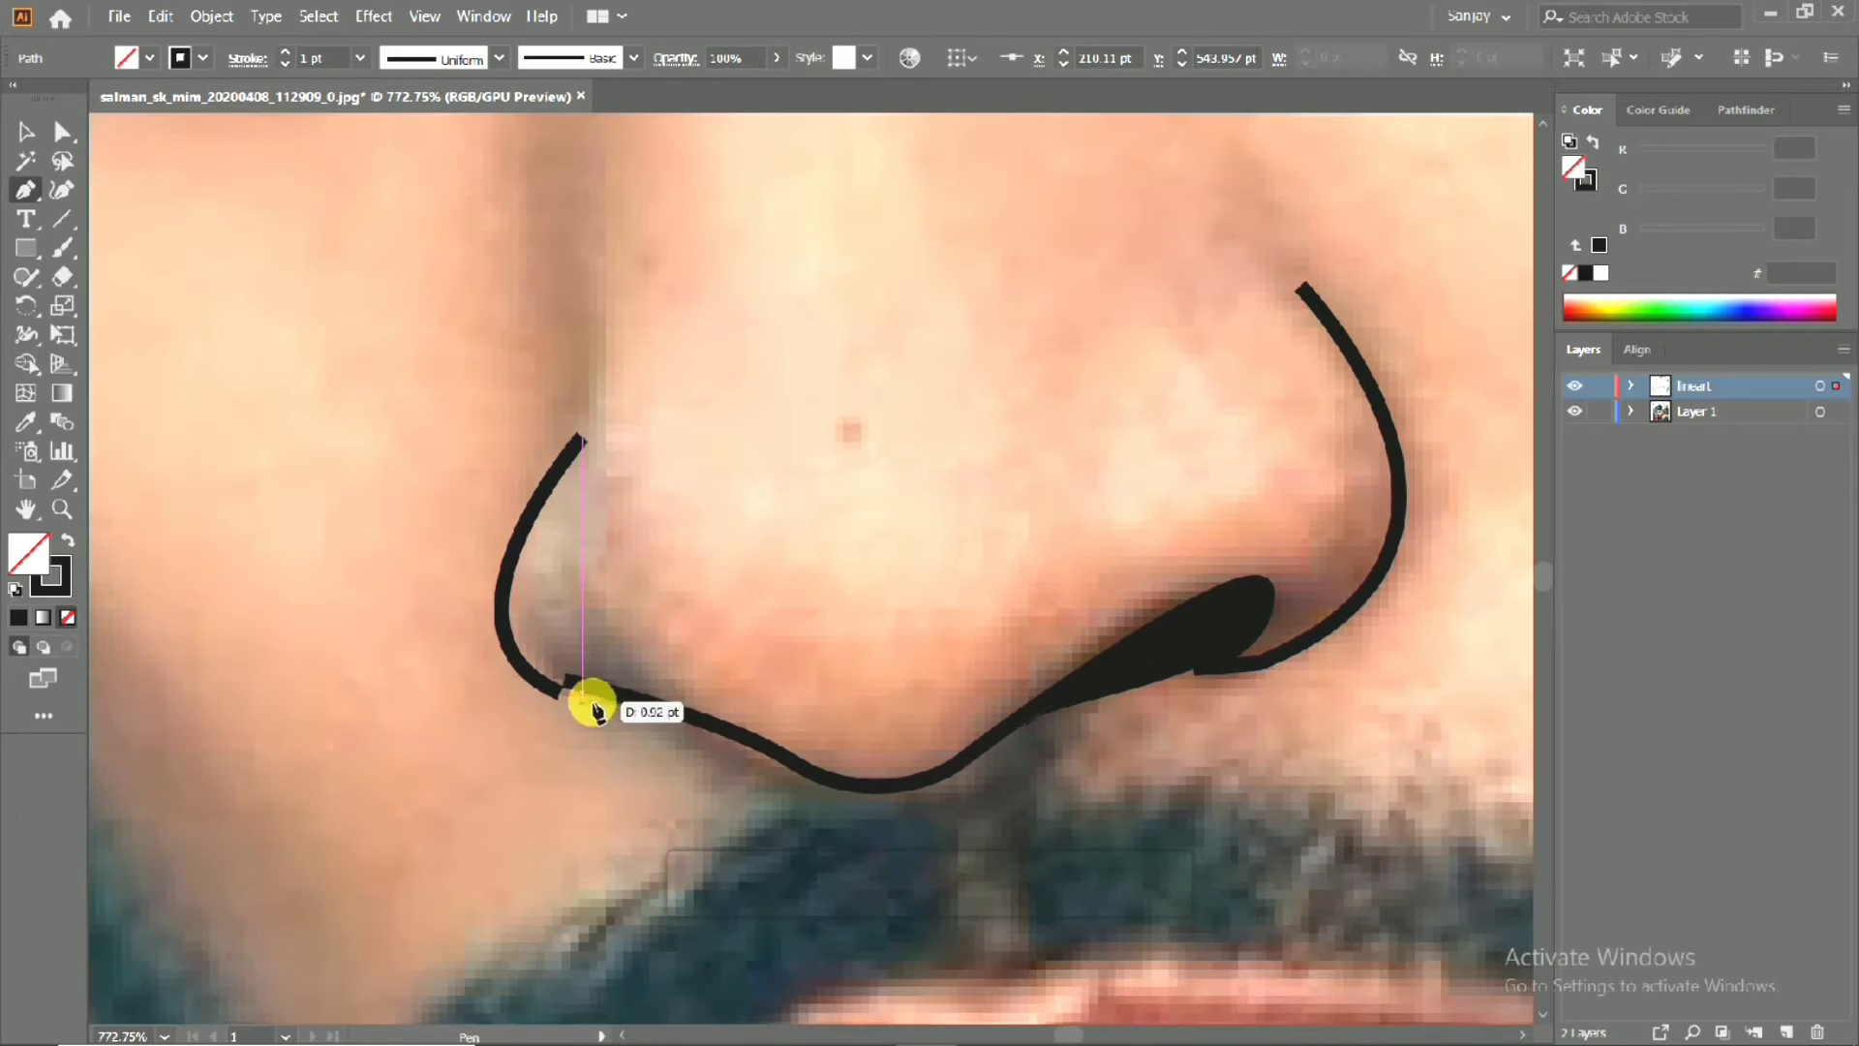
pyautogui.hotkey('ctrl', 'a')
pyautogui.click(680, 720)
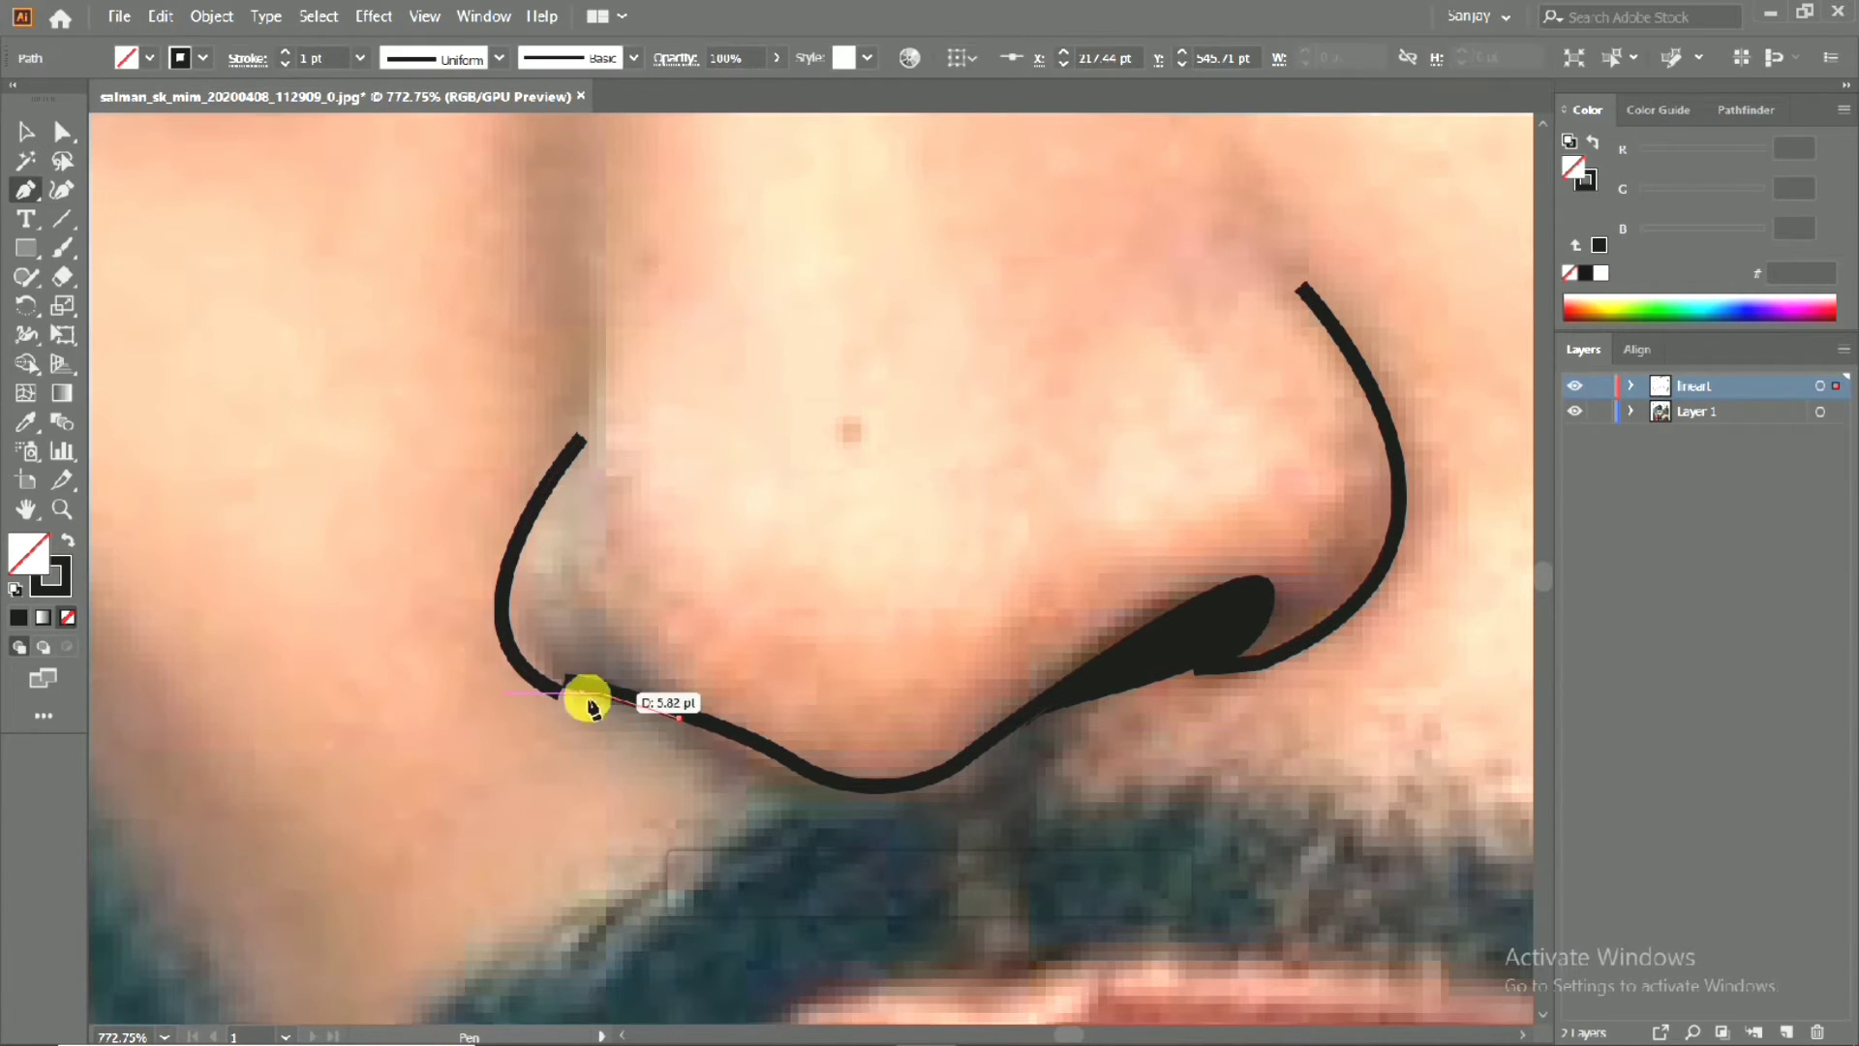
pyautogui.moveTo(599, 693); pyautogui.dragTo(679, 689)
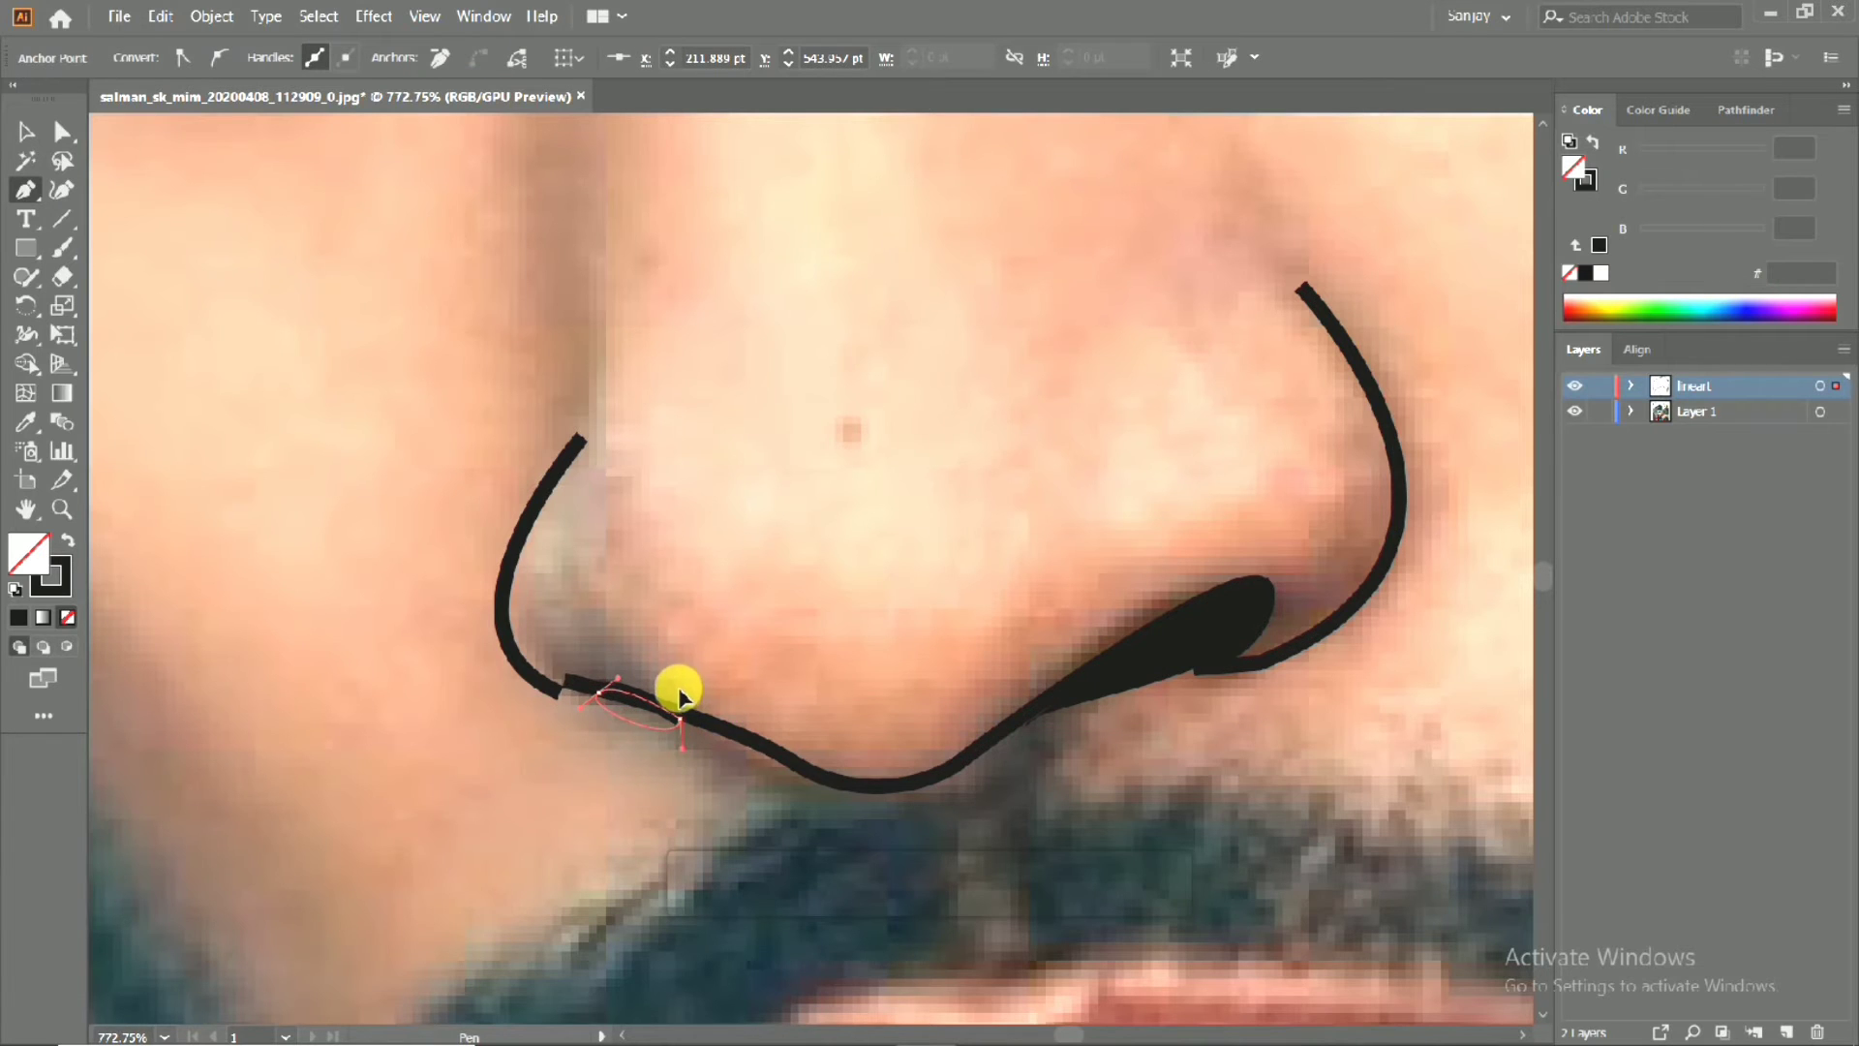
pyautogui.scroll(-5, 680, 695)
pyautogui.scroll(-6, 345, 693)
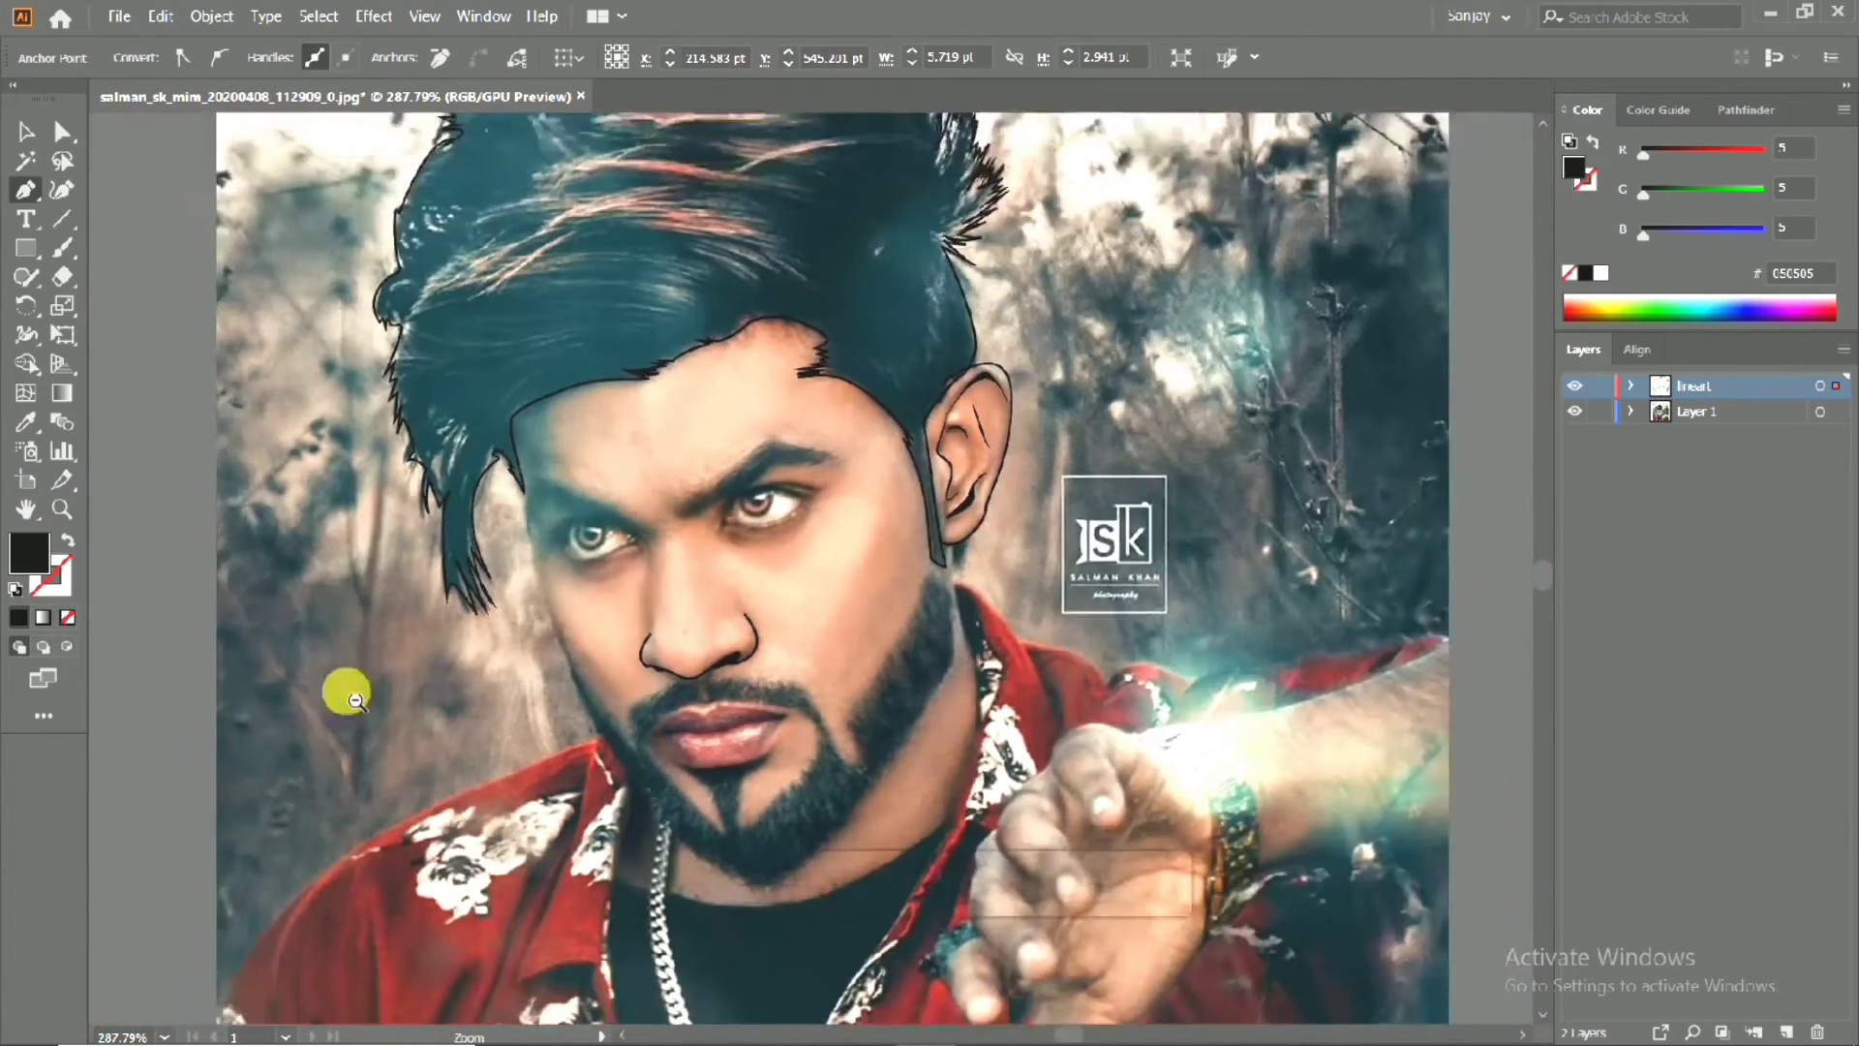
# Hide the photo layer to examine the line art alone, show the photo again, and inspect the traced nose.
pyautogui.click(1575, 411)
pyautogui.click(24, 133)
pyautogui.click(781, 652)
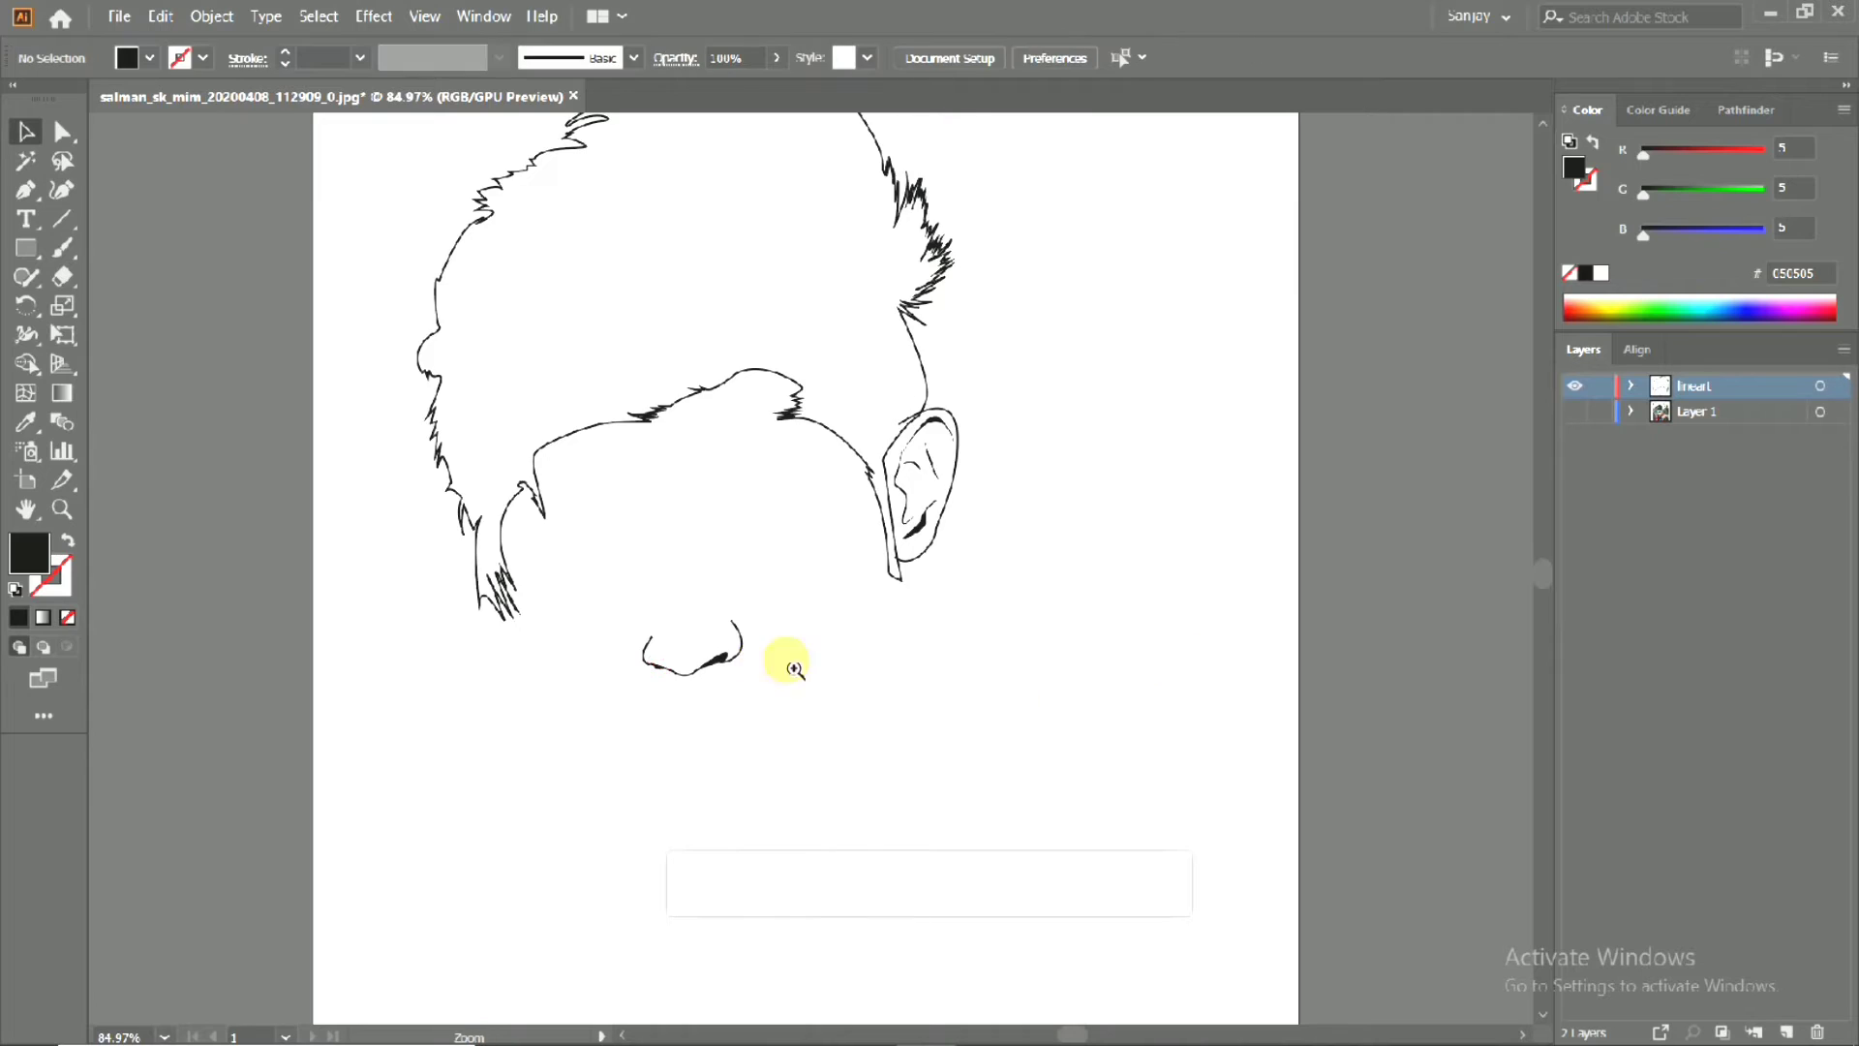
pyautogui.scroll(-2, 726, 643)
pyautogui.click(1574, 411)
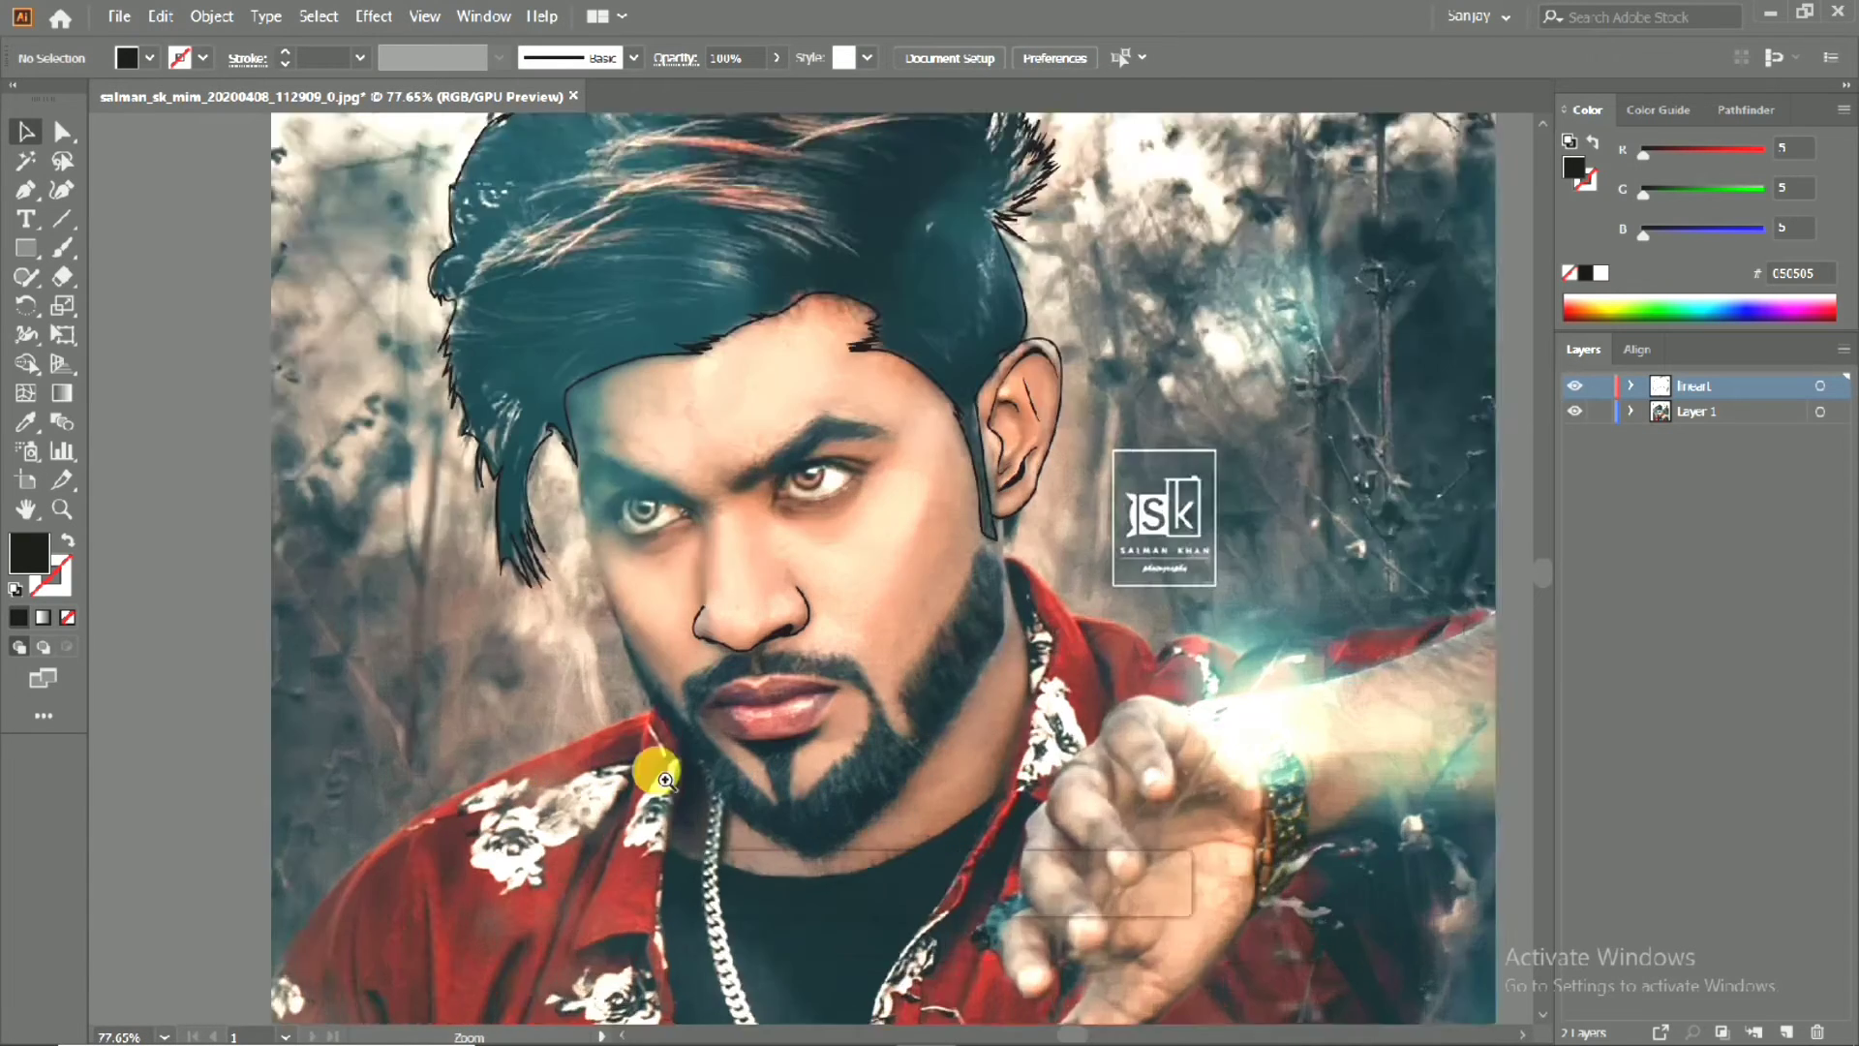
pyautogui.scroll(8, 900, 552)
pyautogui.click(810, 539)
pyautogui.click(904, 581)
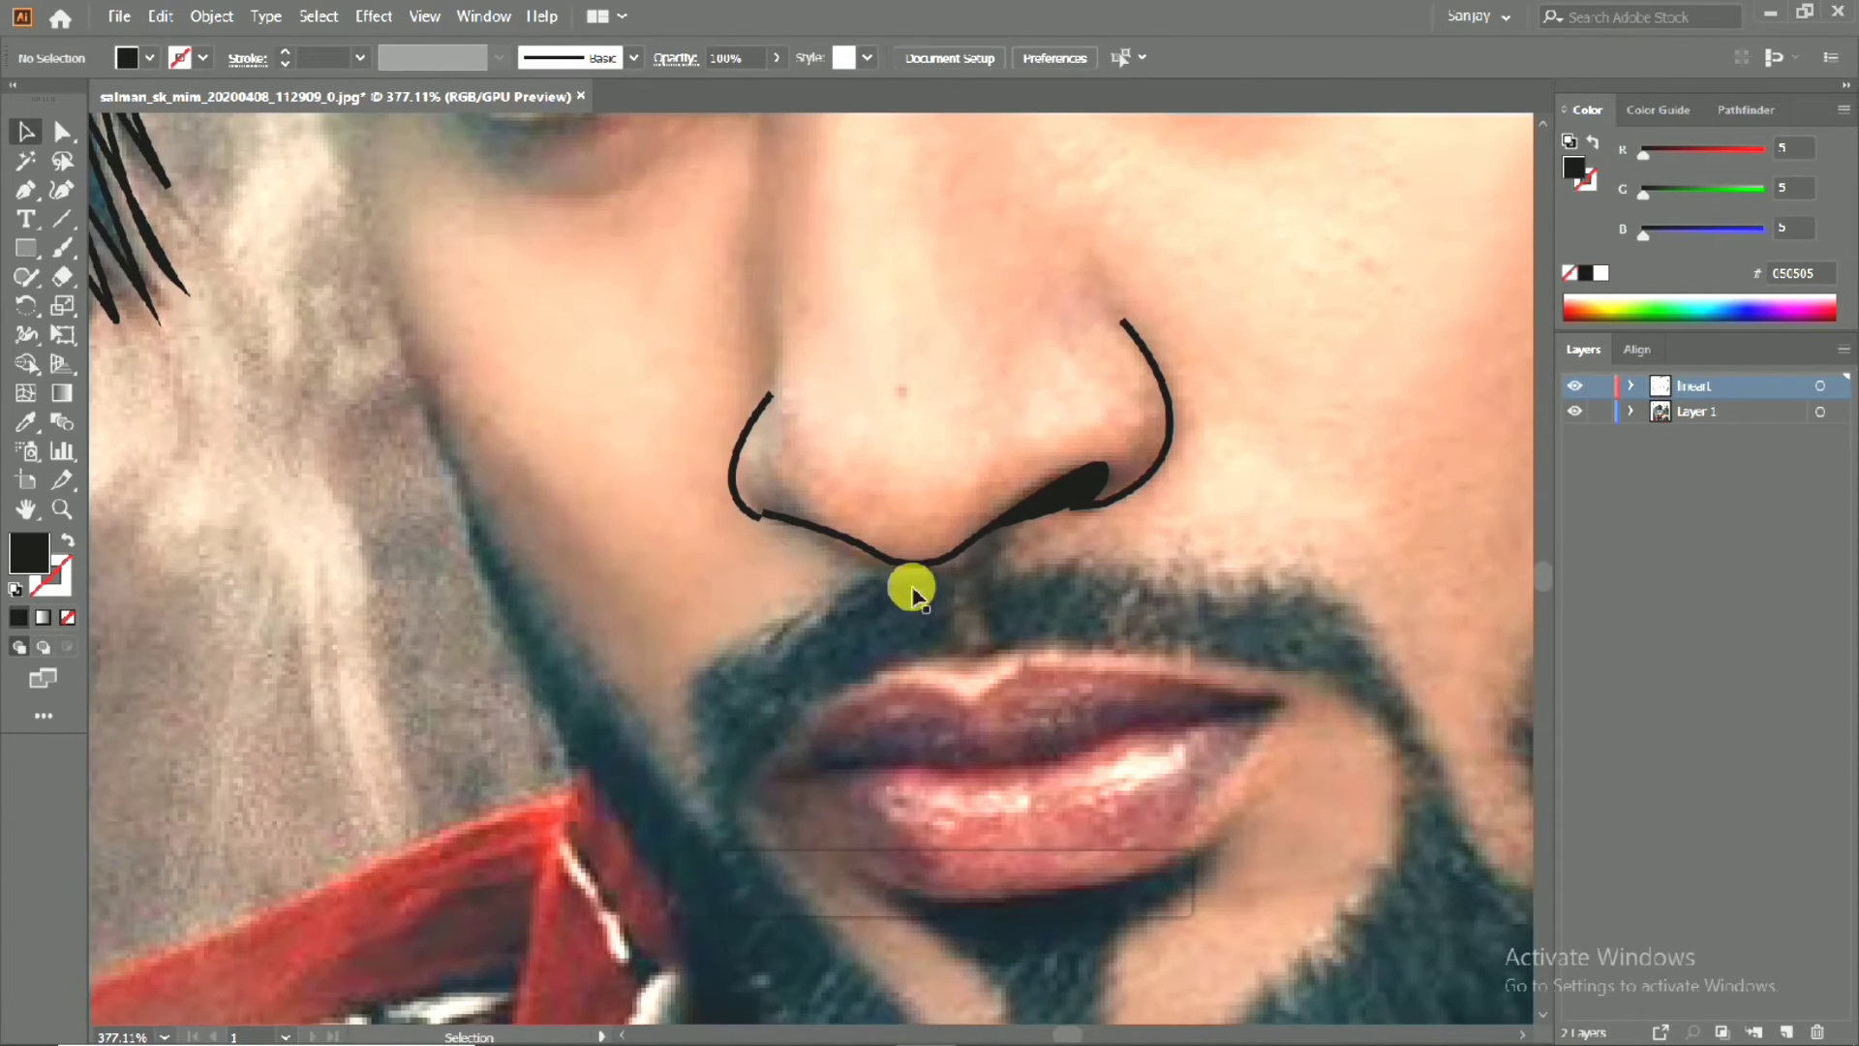
# Start an unfilled black beard outline below the right sideburn, tracing down the cheek edge and into the bare notch beside the mouth.
pyautogui.scroll(-4, 552, 510)
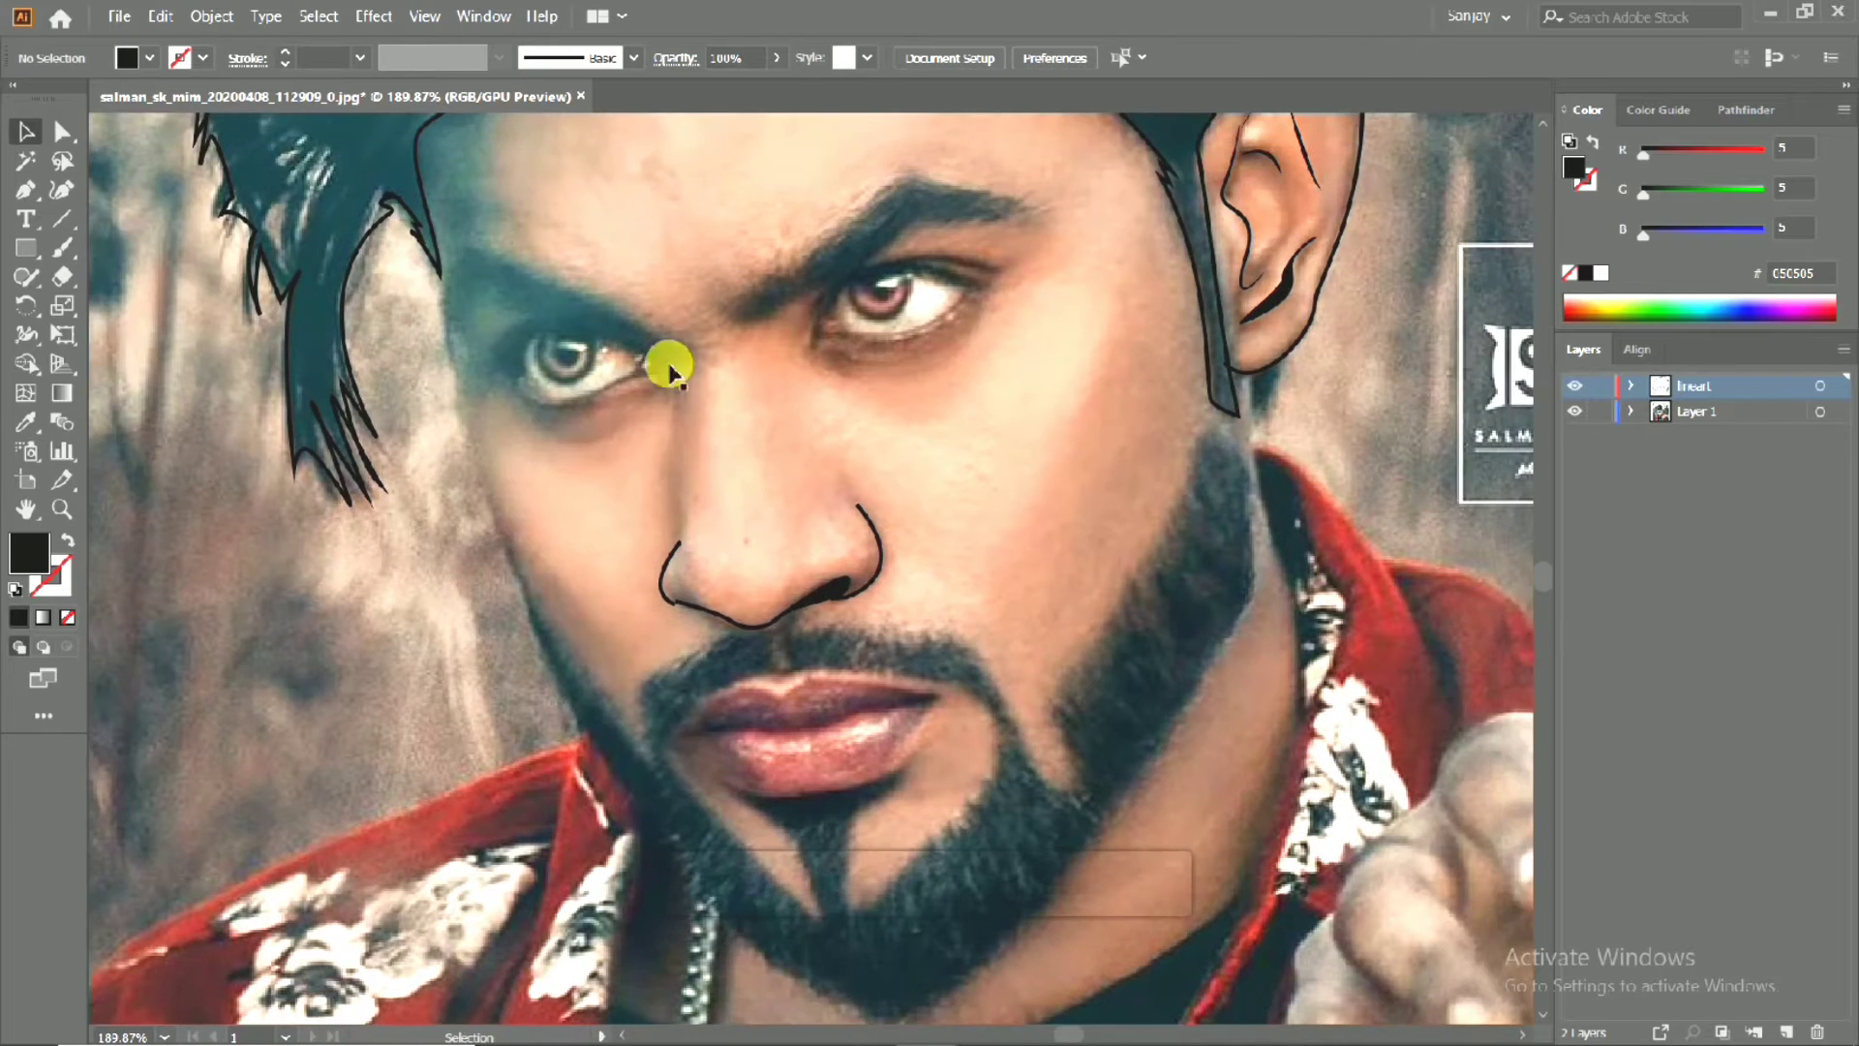
pyautogui.moveTo(793, 662); pyautogui.dragTo(743, 538)
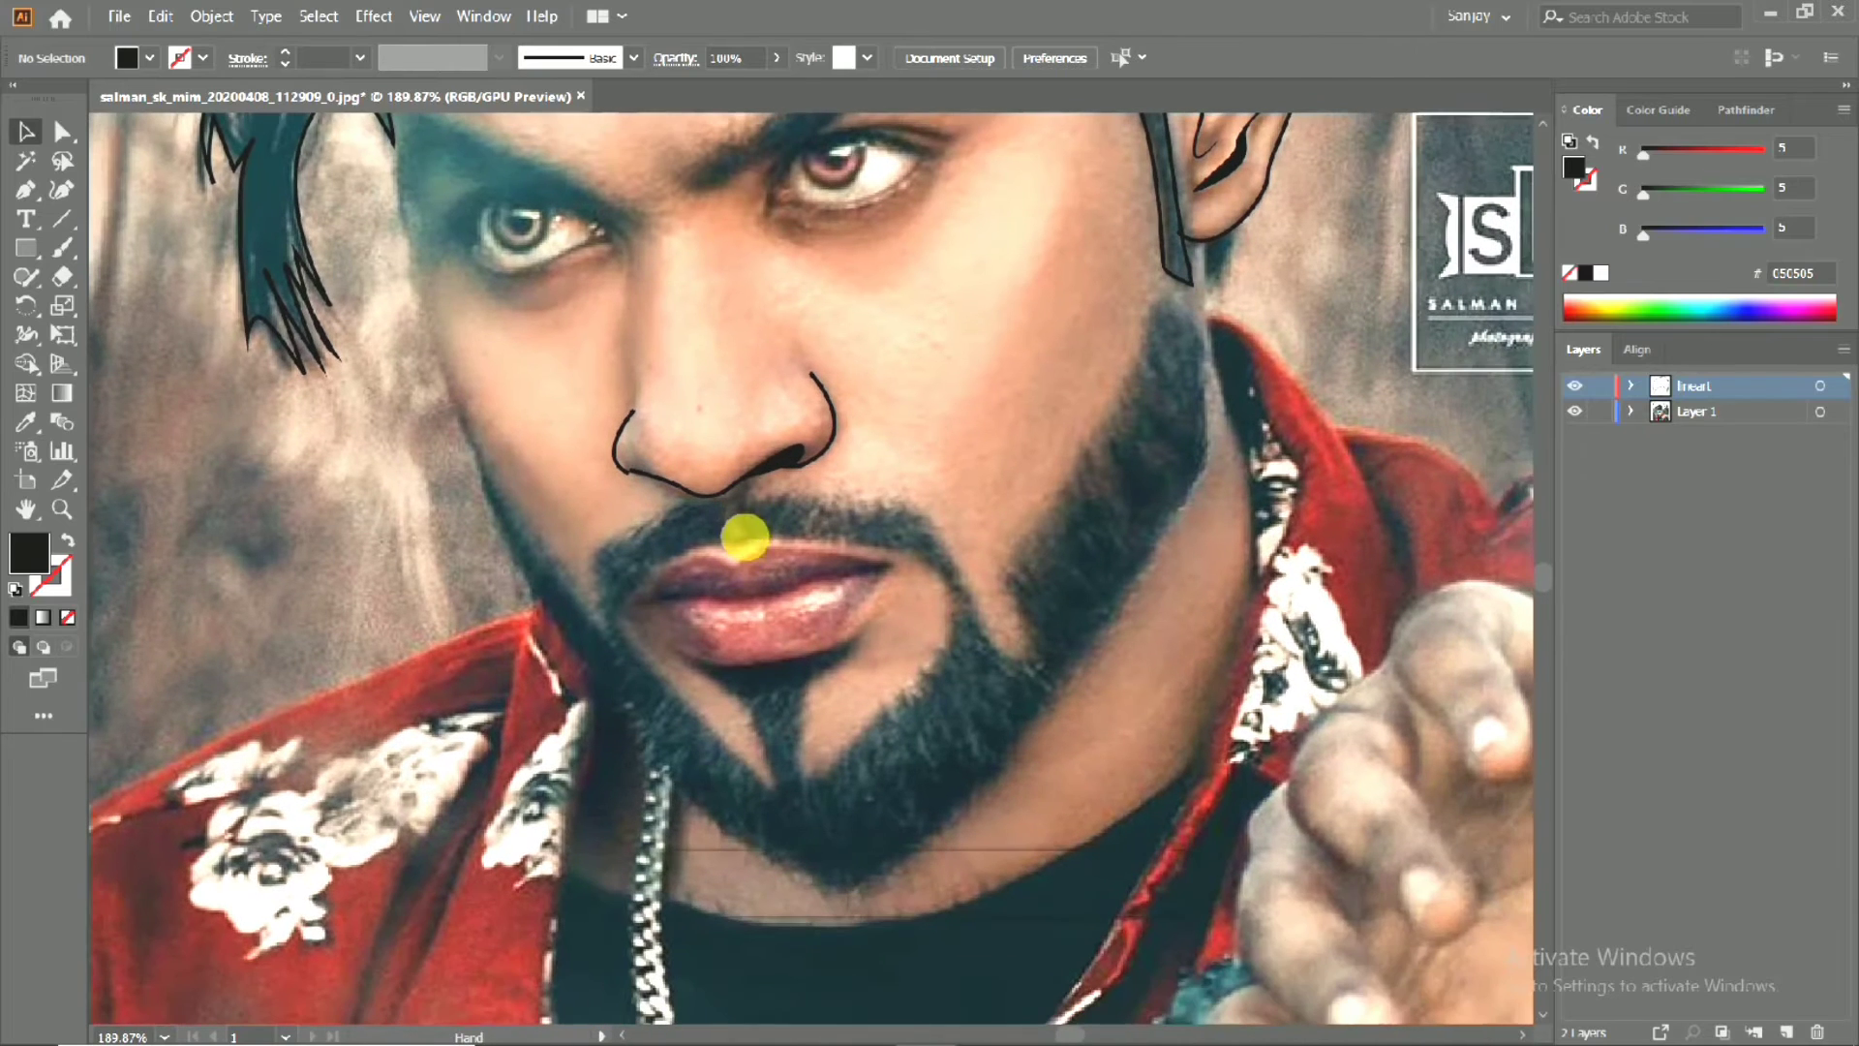
pyautogui.click(1157, 301)
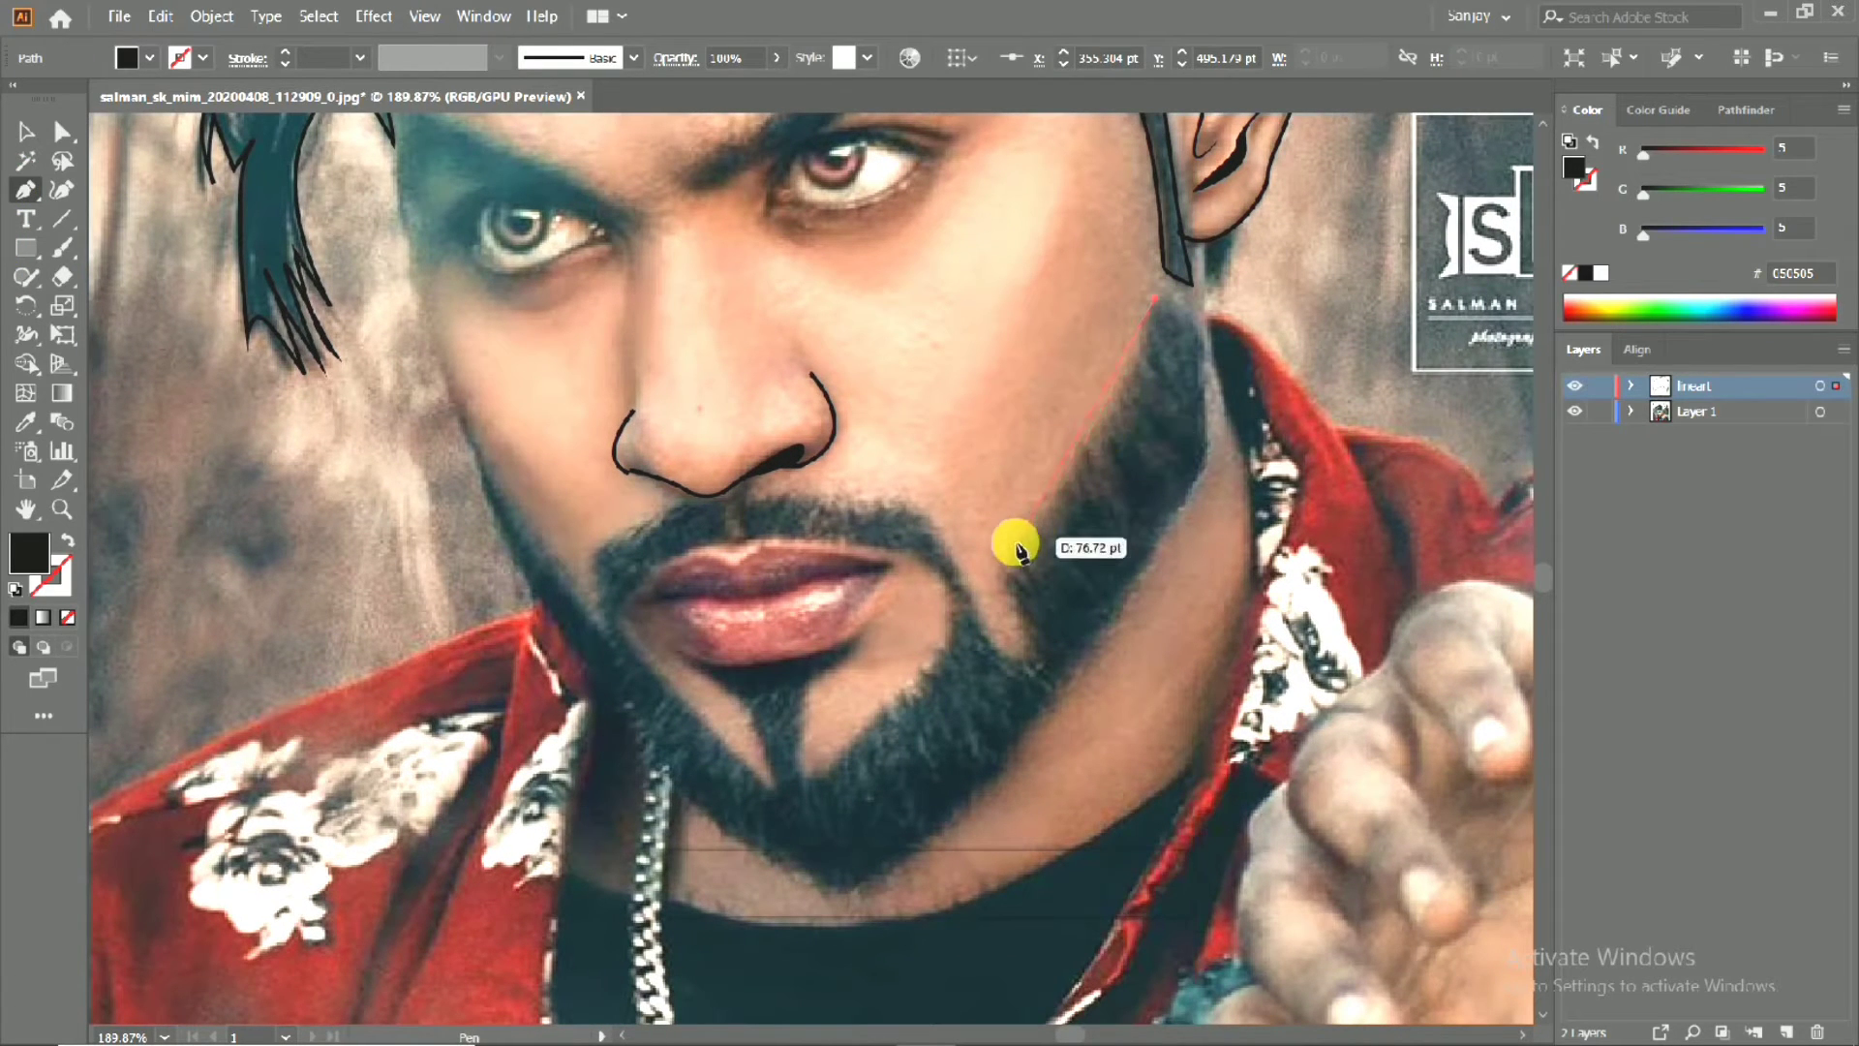
pyautogui.moveTo(920, 629); pyautogui.dragTo(916, 631)
pyautogui.click(66, 541)
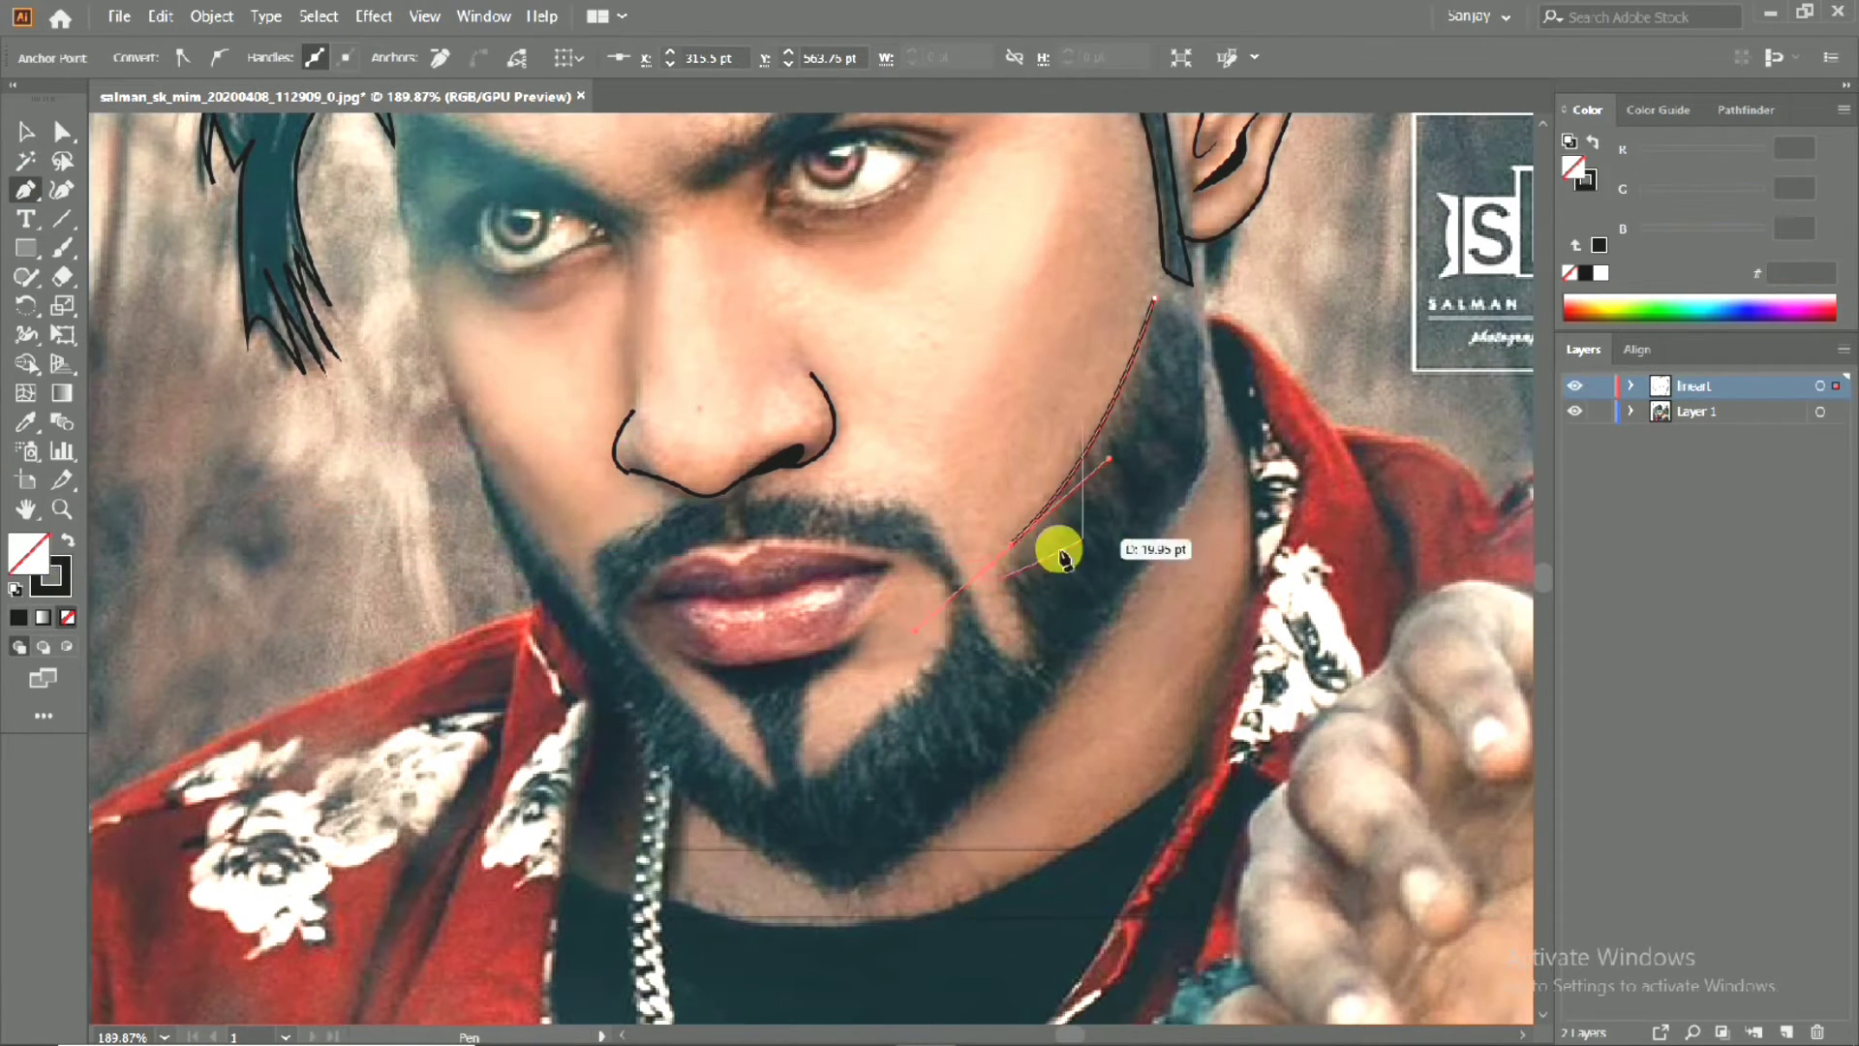
pyautogui.click(997, 560)
pyautogui.moveTo(1020, 646); pyautogui.dragTo(998, 658)
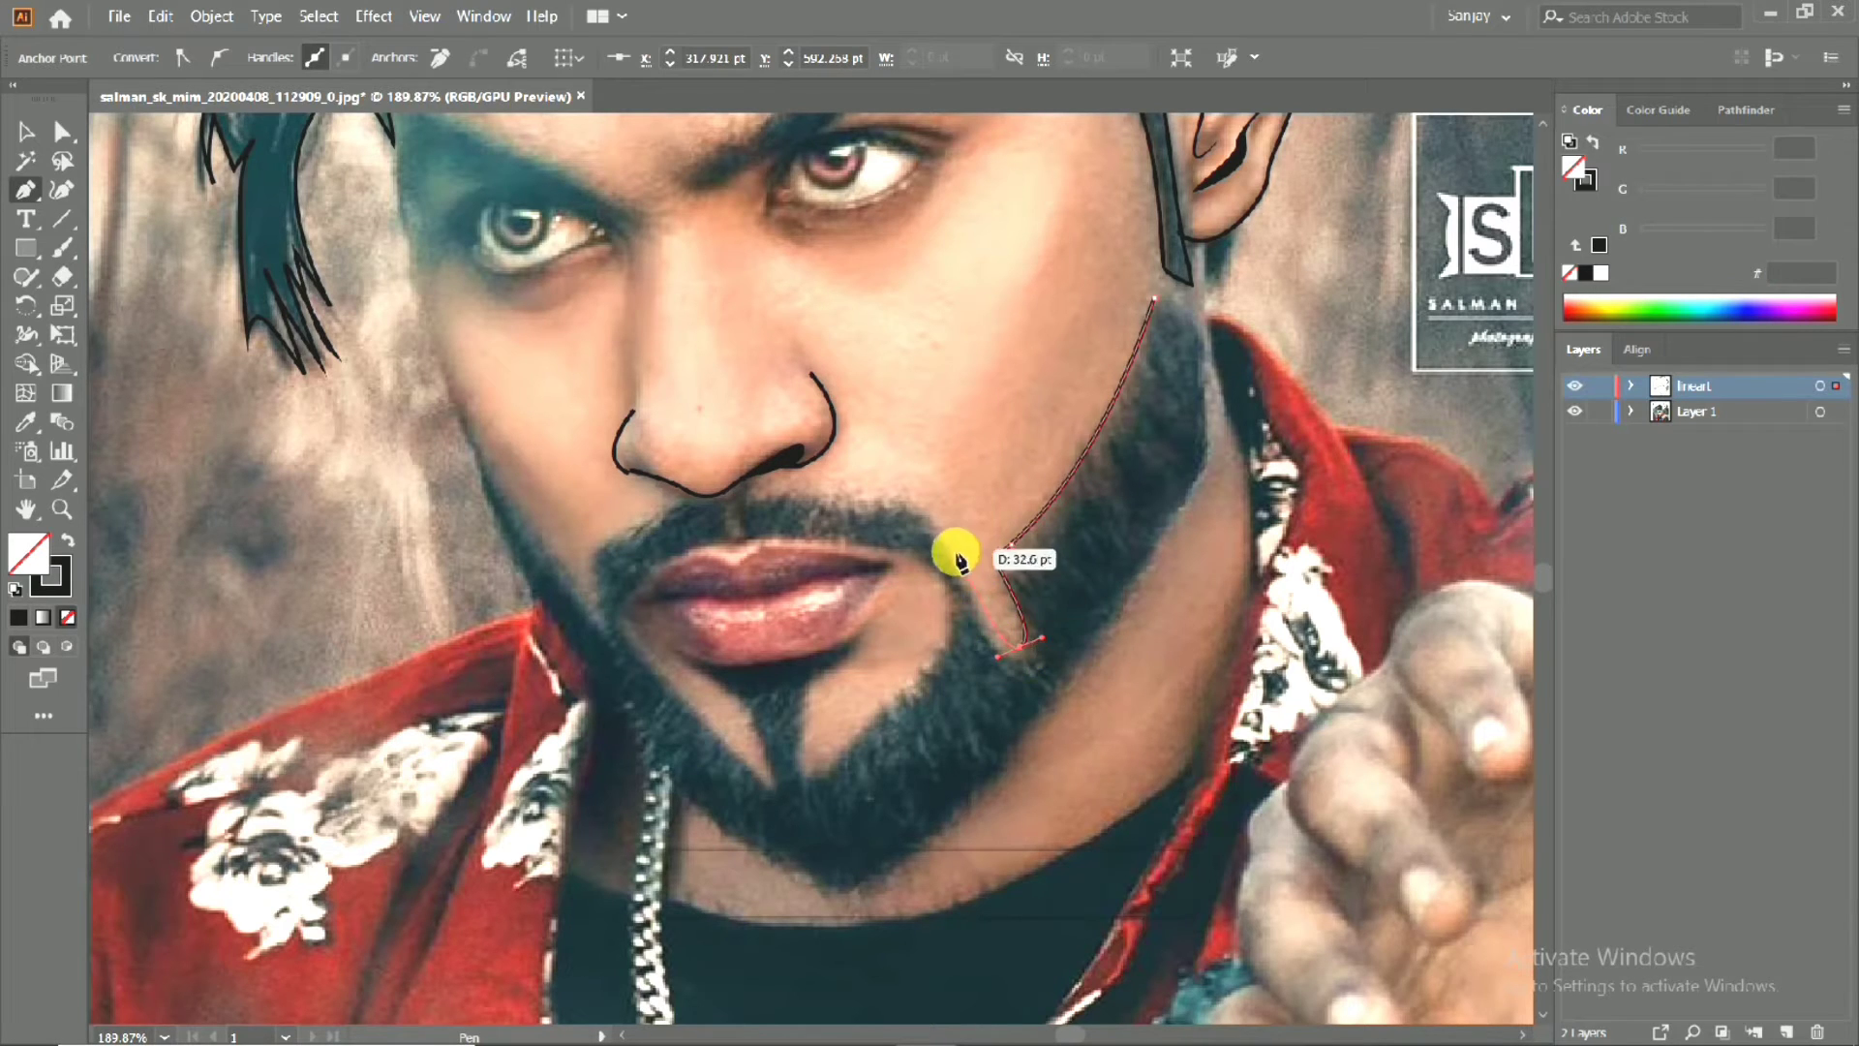
# Continue the beard outline up out of the notch and along the moustache's top edge under the nose to its left corner.
pyautogui.moveTo(976, 593); pyautogui.dragTo(923, 505)
pyautogui.moveTo(923, 506); pyautogui.dragTo(1034, 507)
pyautogui.click(736, 489)
pyautogui.moveTo(933, 465)
pyautogui.mouseDown()
pyautogui.moveTo(916, 455)
pyautogui.moveTo(955, 469)
pyautogui.moveTo(931, 472)
pyautogui.mouseUp()
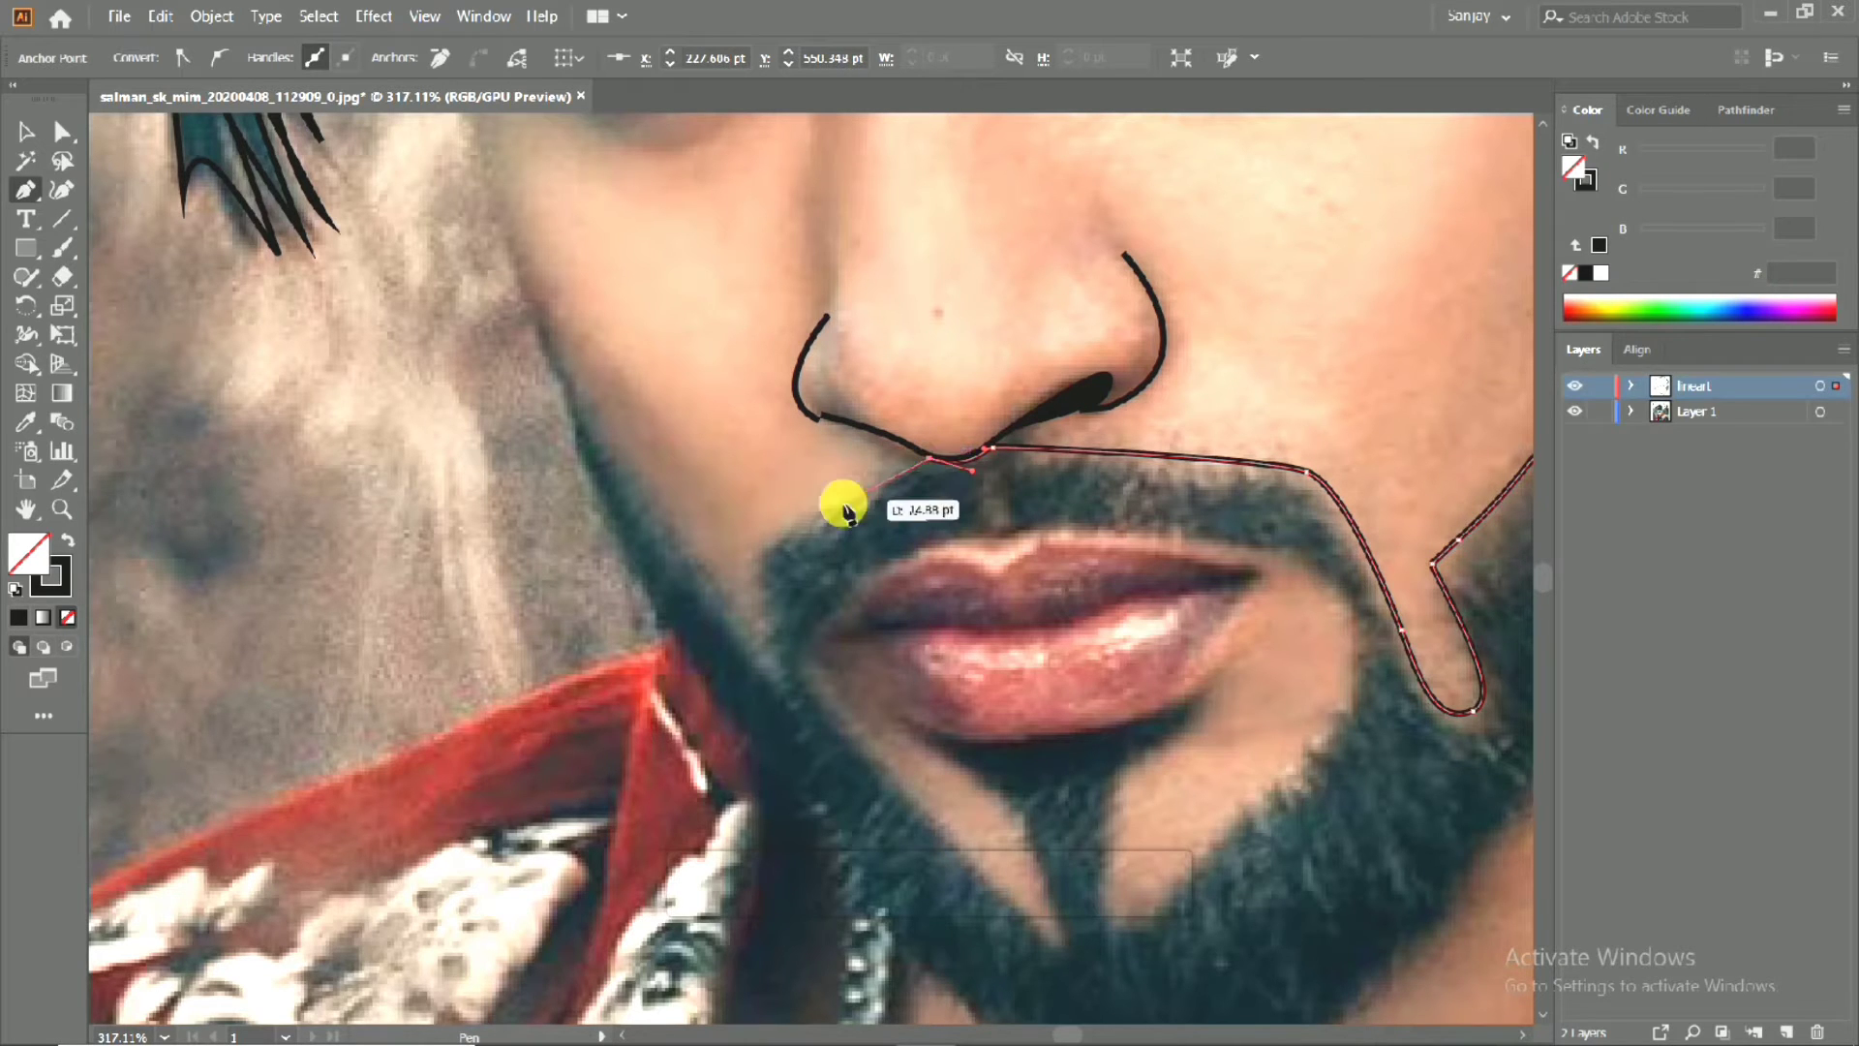
pyautogui.click(758, 542)
pyautogui.moveTo(757, 542); pyautogui.dragTo(901, 473)
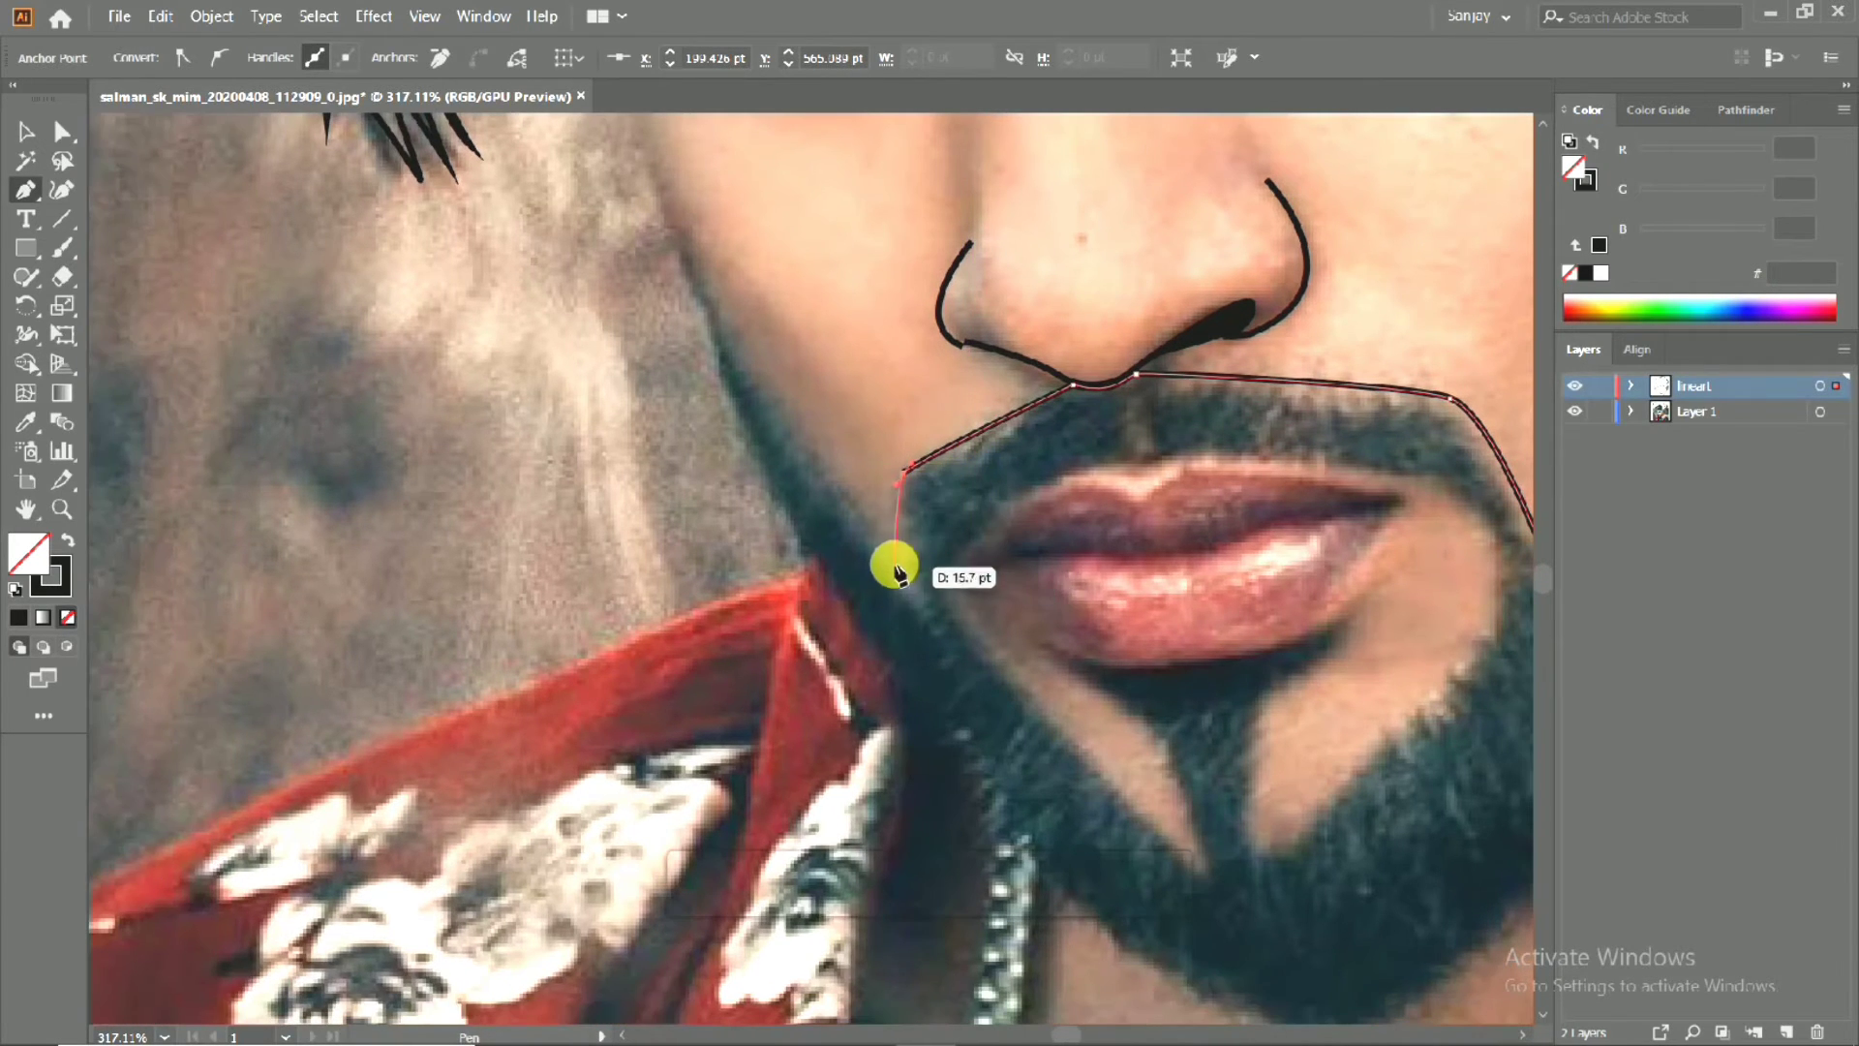
# Trace the moustache's left side down, the cheek edge up to the beard's left tip, and back down the outer left jaw.
pyautogui.click(891, 562)
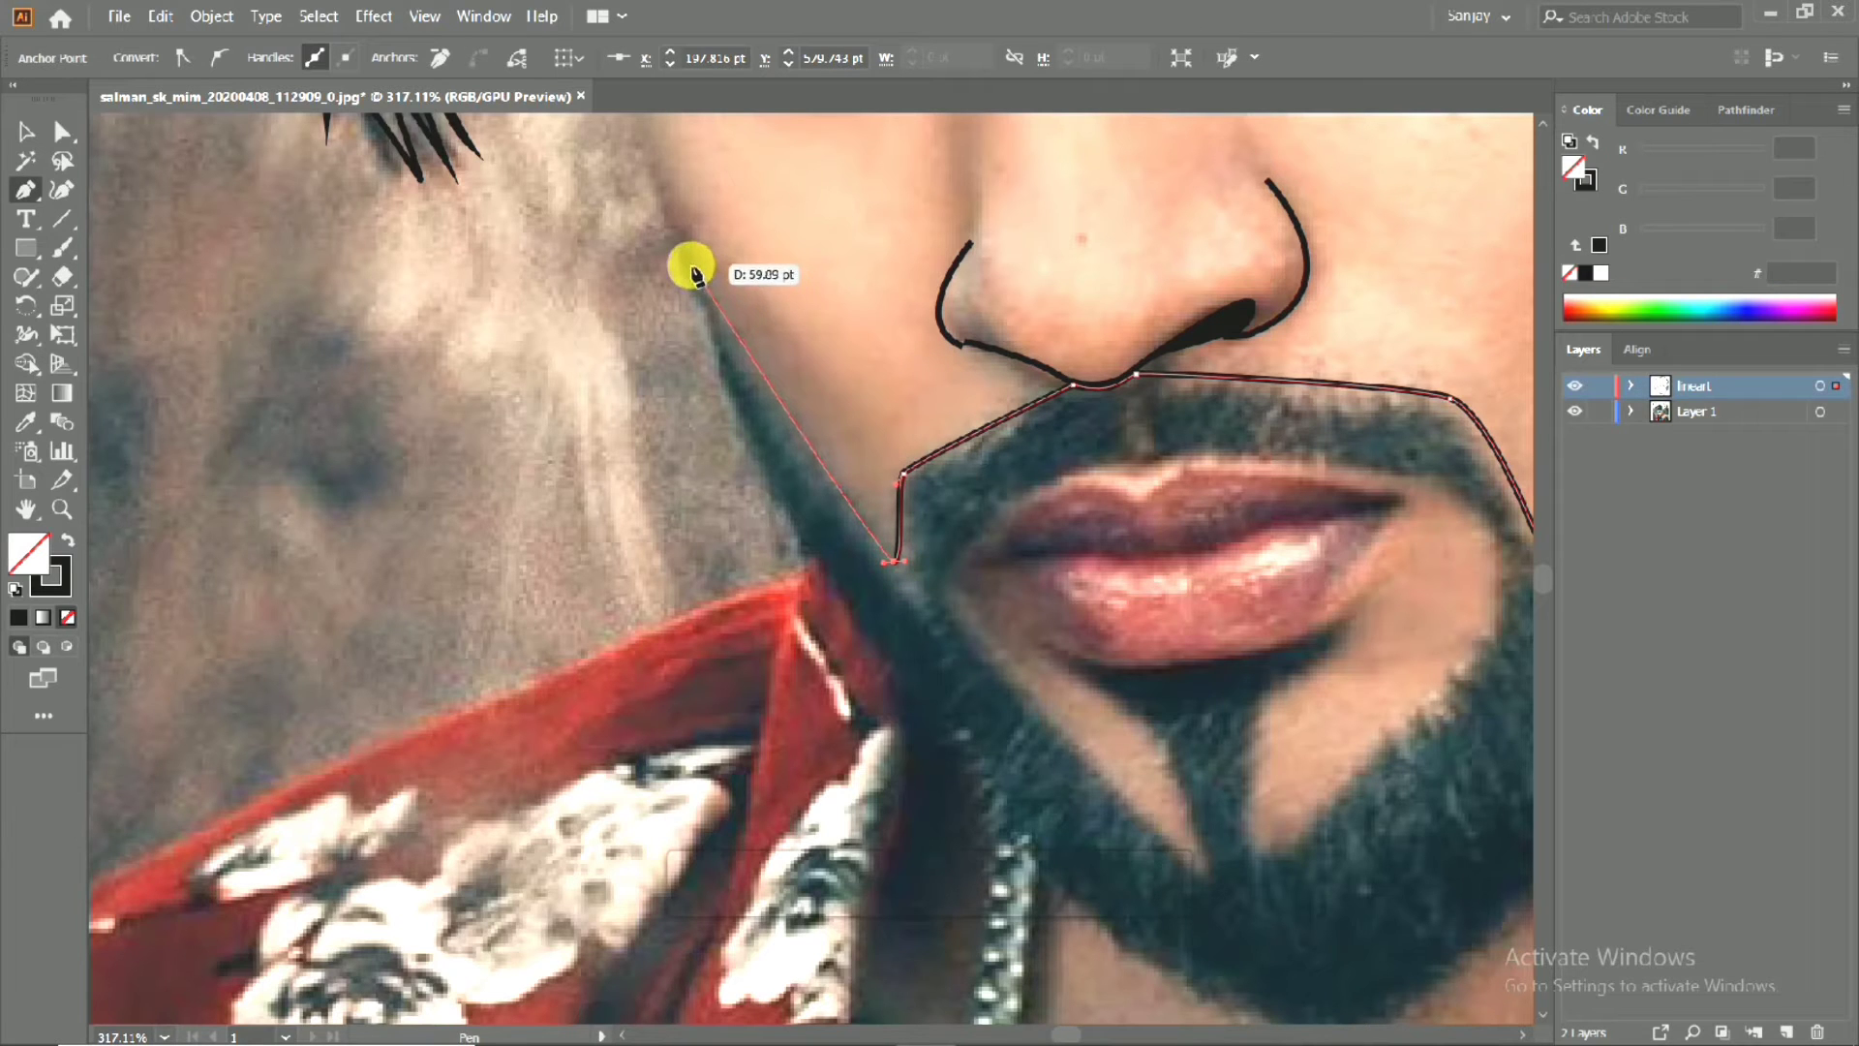
pyautogui.click(682, 242)
pyautogui.scroll(-1, 714, 320)
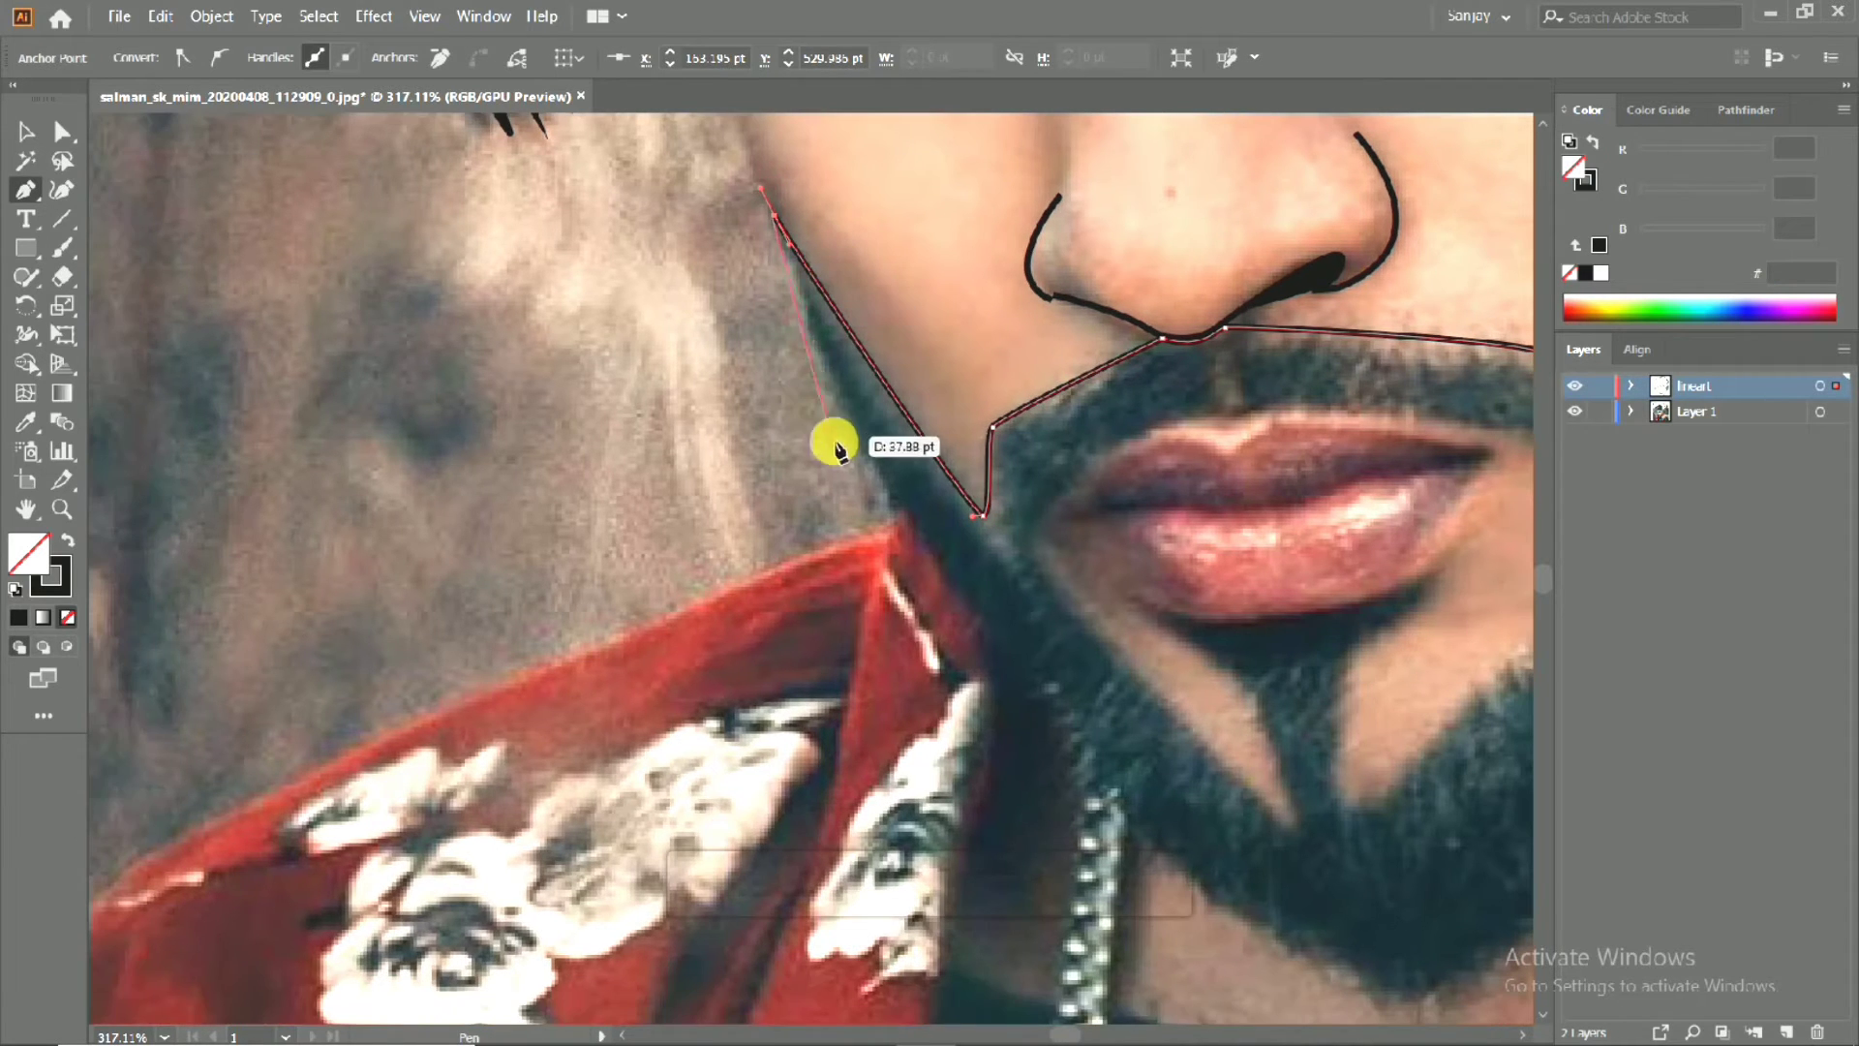
pyautogui.moveTo(938, 577); pyautogui.dragTo(1030, 684)
pyautogui.moveTo(985, 610); pyautogui.dragTo(753, 391)
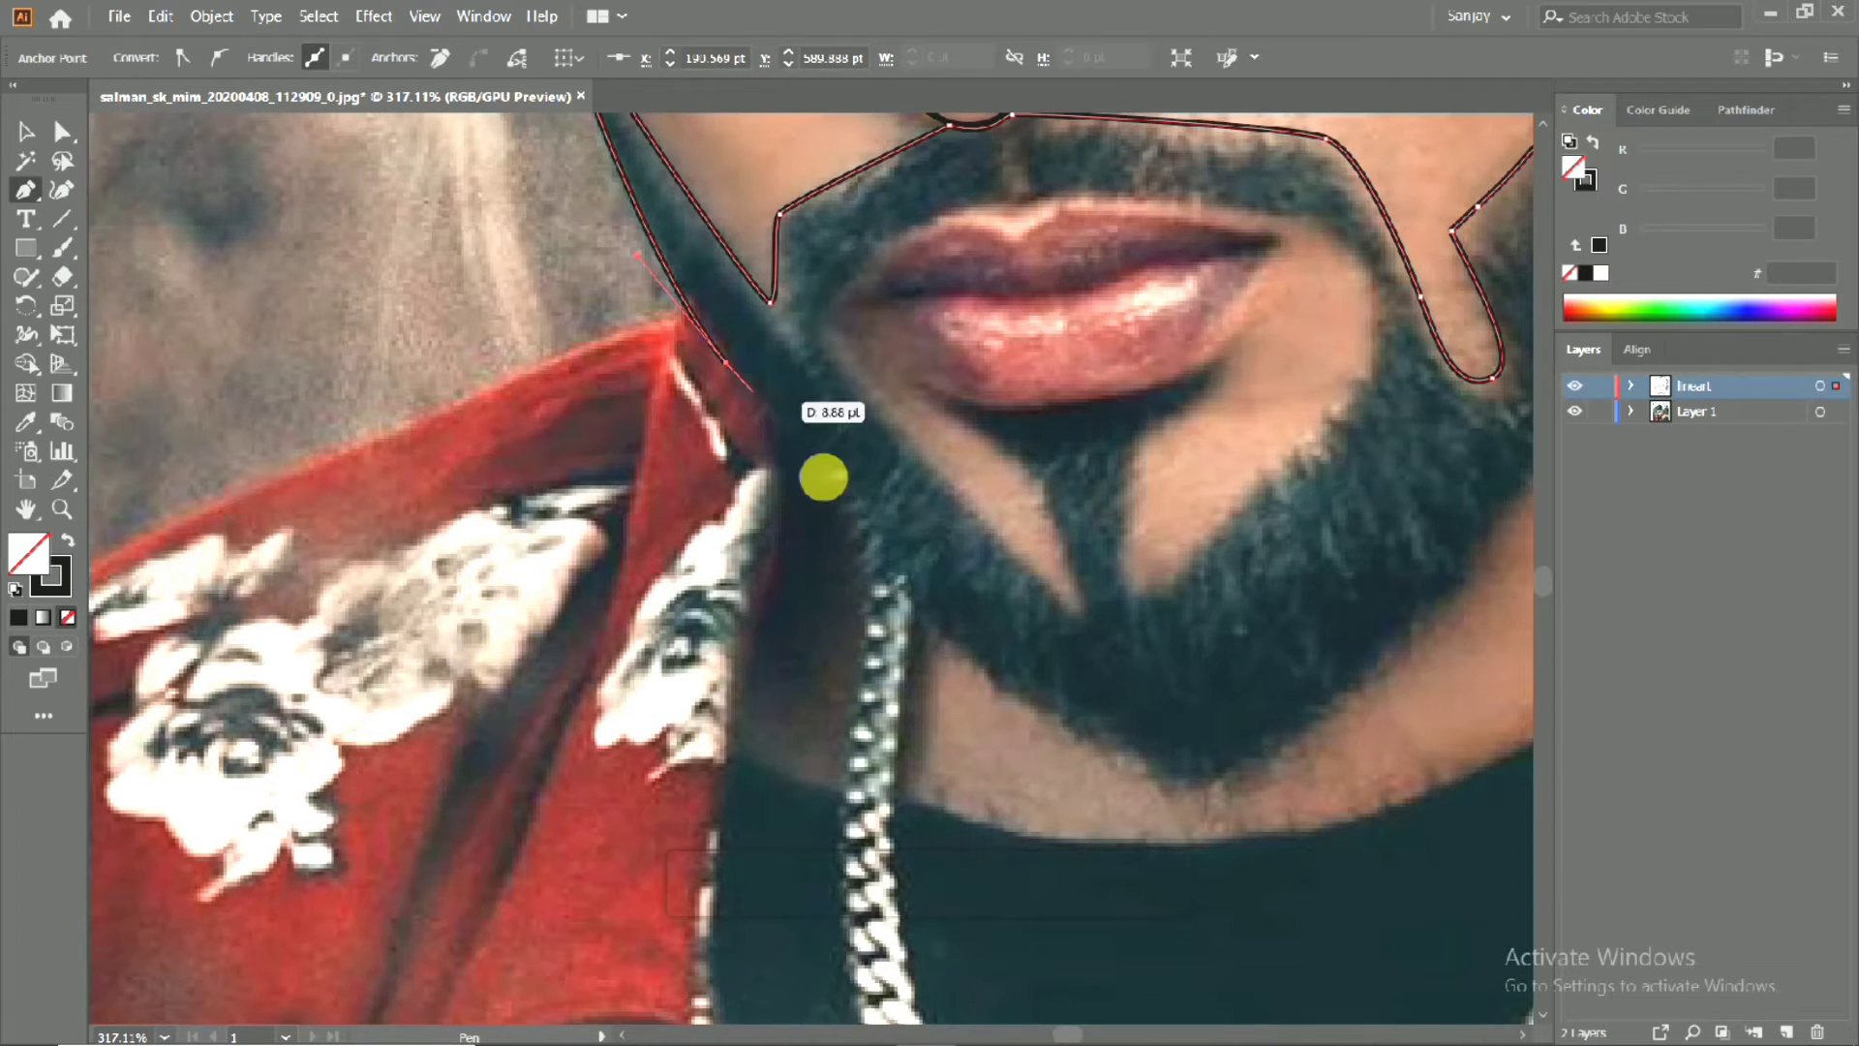
# Try to continue the beard outline from the left jaw toward the chin, and undo the attempt.
pyautogui.moveTo(969, 656); pyautogui.dragTo(1037, 701)
pyautogui.moveTo(1026, 706); pyautogui.dragTo(808, 771)
pyautogui.hotkey('ctrl', 'z')
pyautogui.hotkey('ctrl', 'z')
pyautogui.hotkey('ctrl', 'z')
# Trace the beard's lower edge along the left jaw, around the chin and up the right jaw.
pyautogui.moveTo(515, 417); pyautogui.dragTo(946, 830)
pyautogui.moveTo(1034, 854); pyautogui.dragTo(792, 584)
pyautogui.moveTo(1000, 782); pyautogui.dragTo(846, 830)
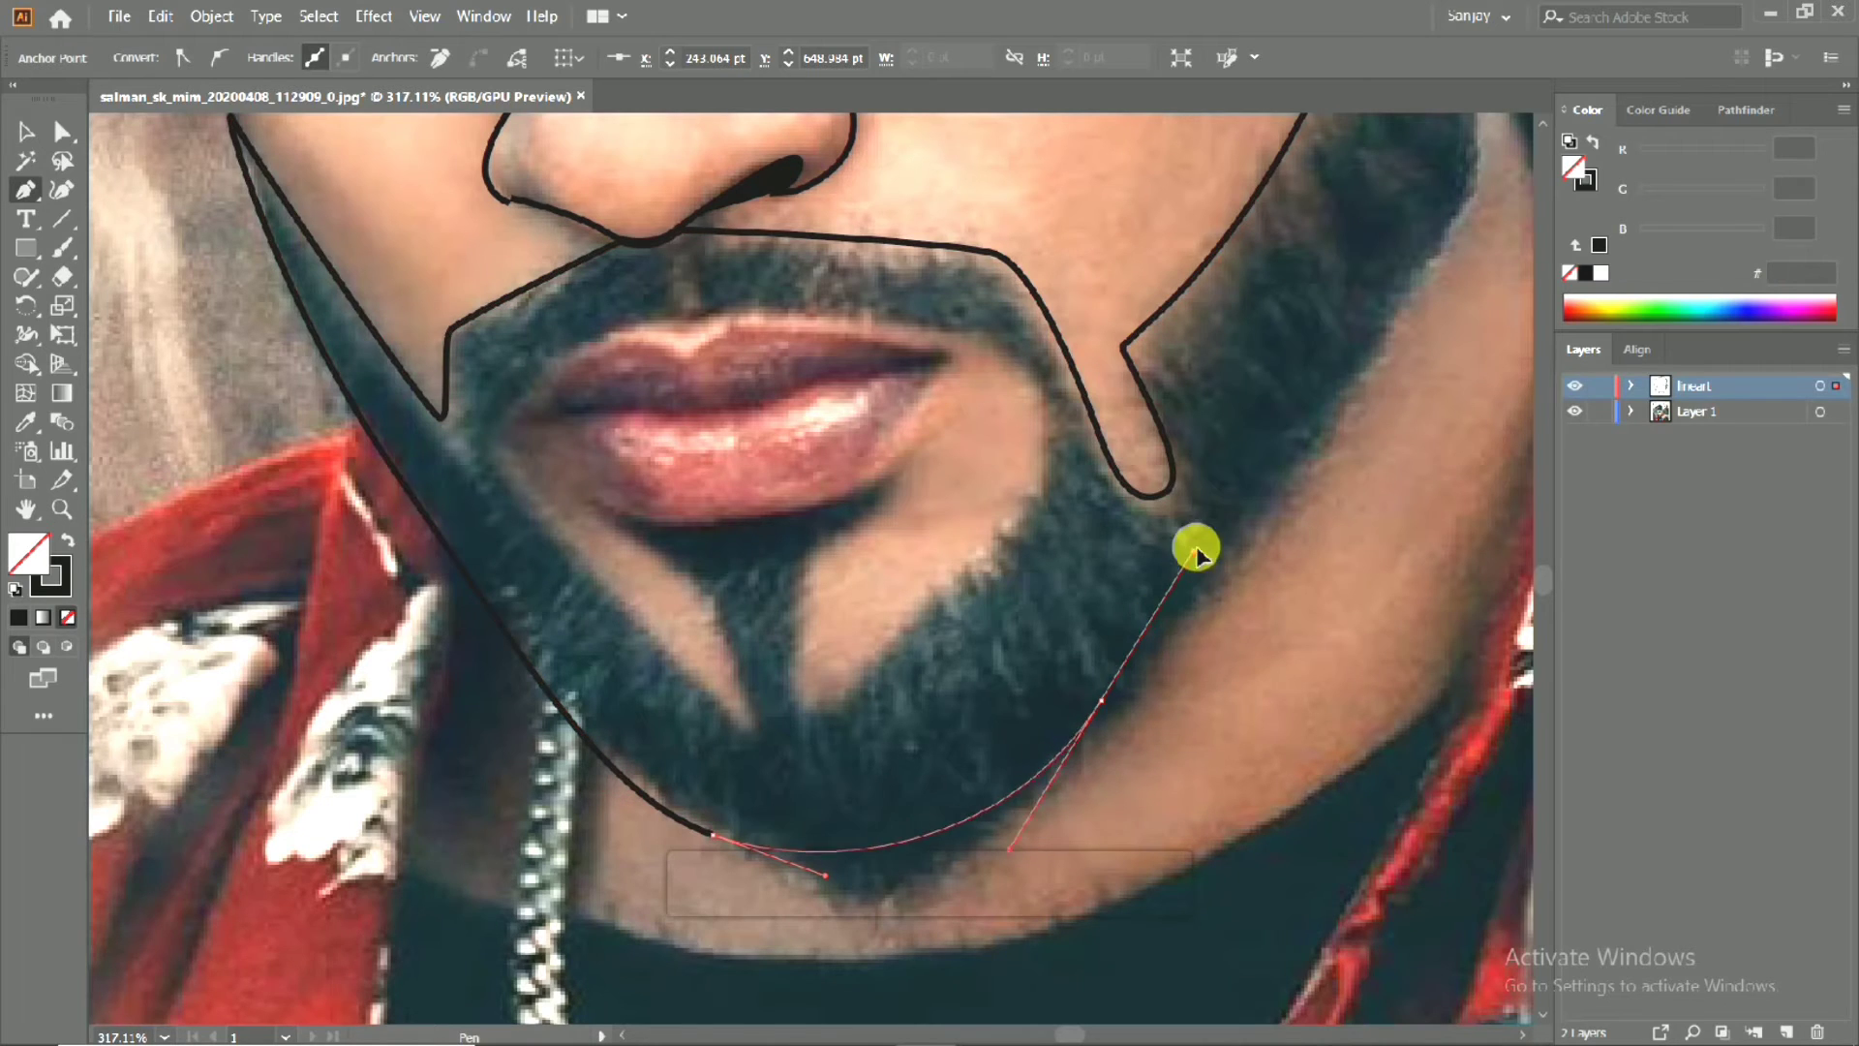
pyautogui.moveTo(1206, 533); pyautogui.dragTo(1041, 838)
pyautogui.moveTo(1210, 605); pyautogui.dragTo(1213, 548)
pyautogui.moveTo(958, 876); pyautogui.dragTo(816, 1017)
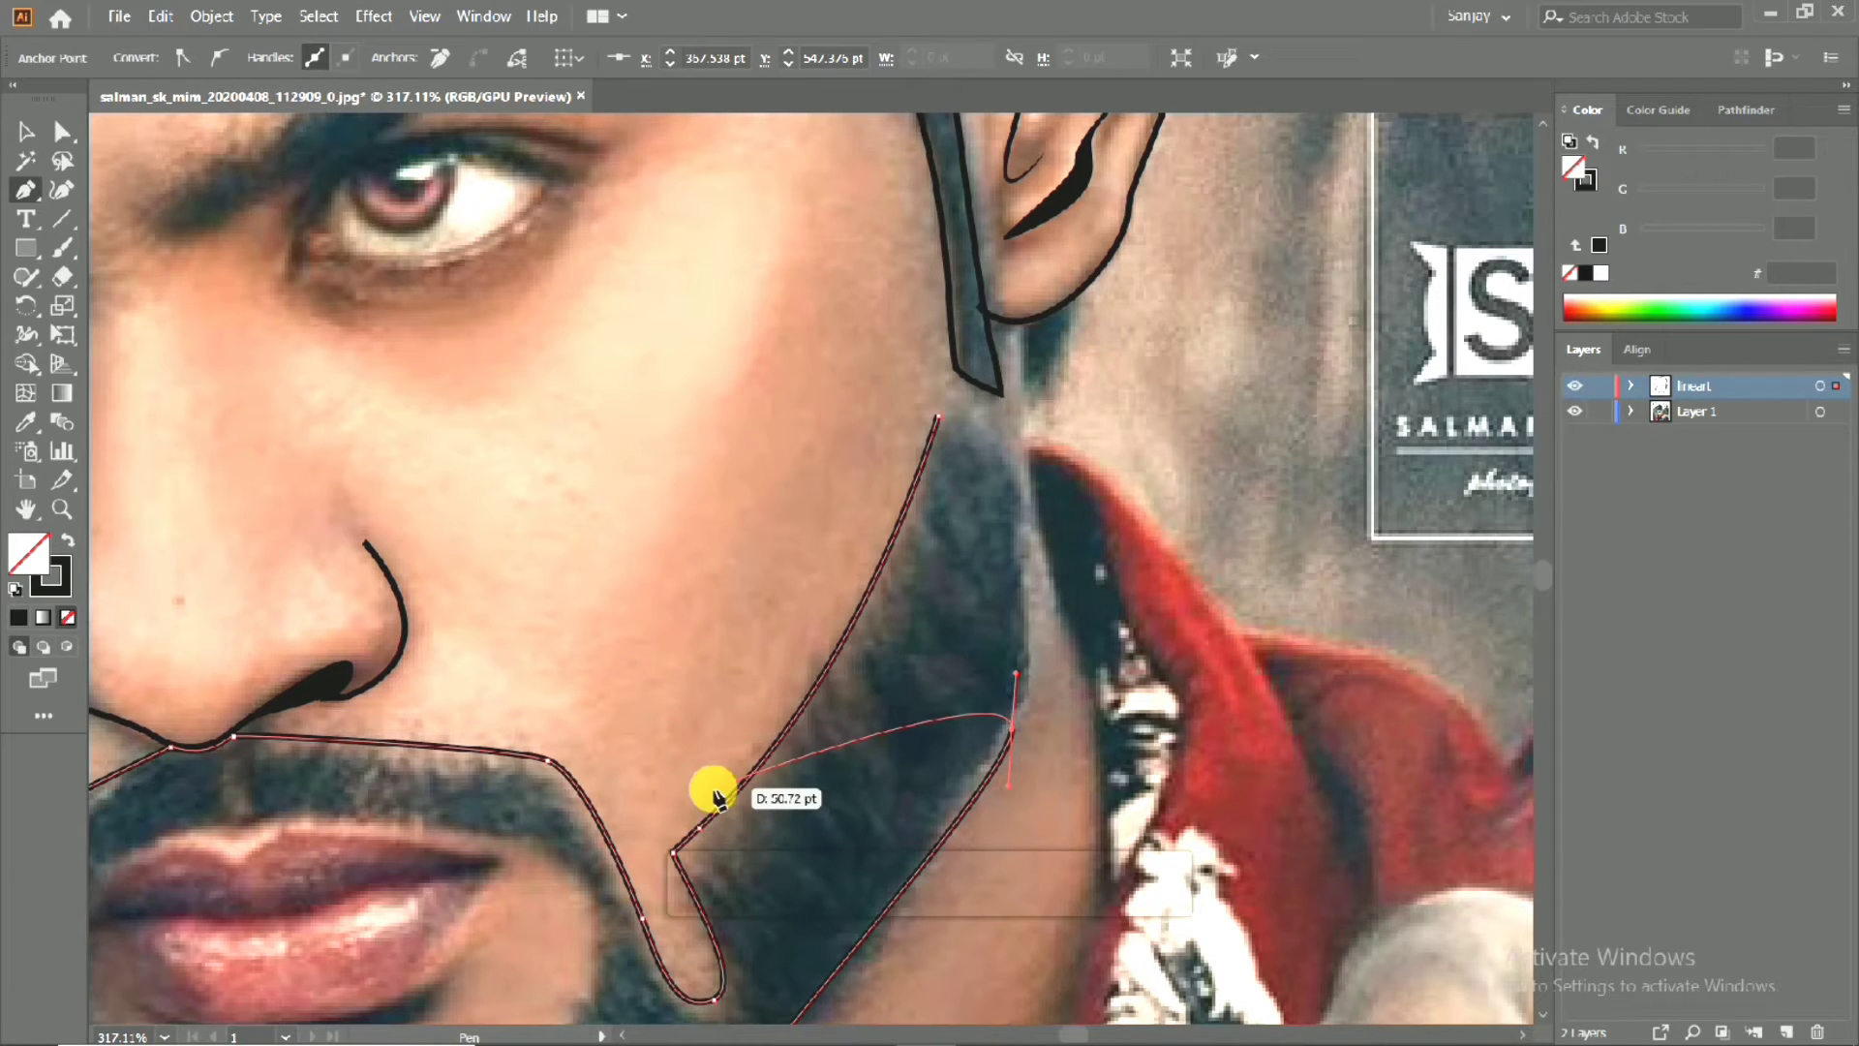
# Refine the right jaw curve and close the beard outline at its starting point below the right sideburn.
pyautogui.scroll(-5, 1004, 830)
pyautogui.hotkey('ctrl', 'z')
pyautogui.moveTo(985, 738); pyautogui.dragTo(1029, 583)
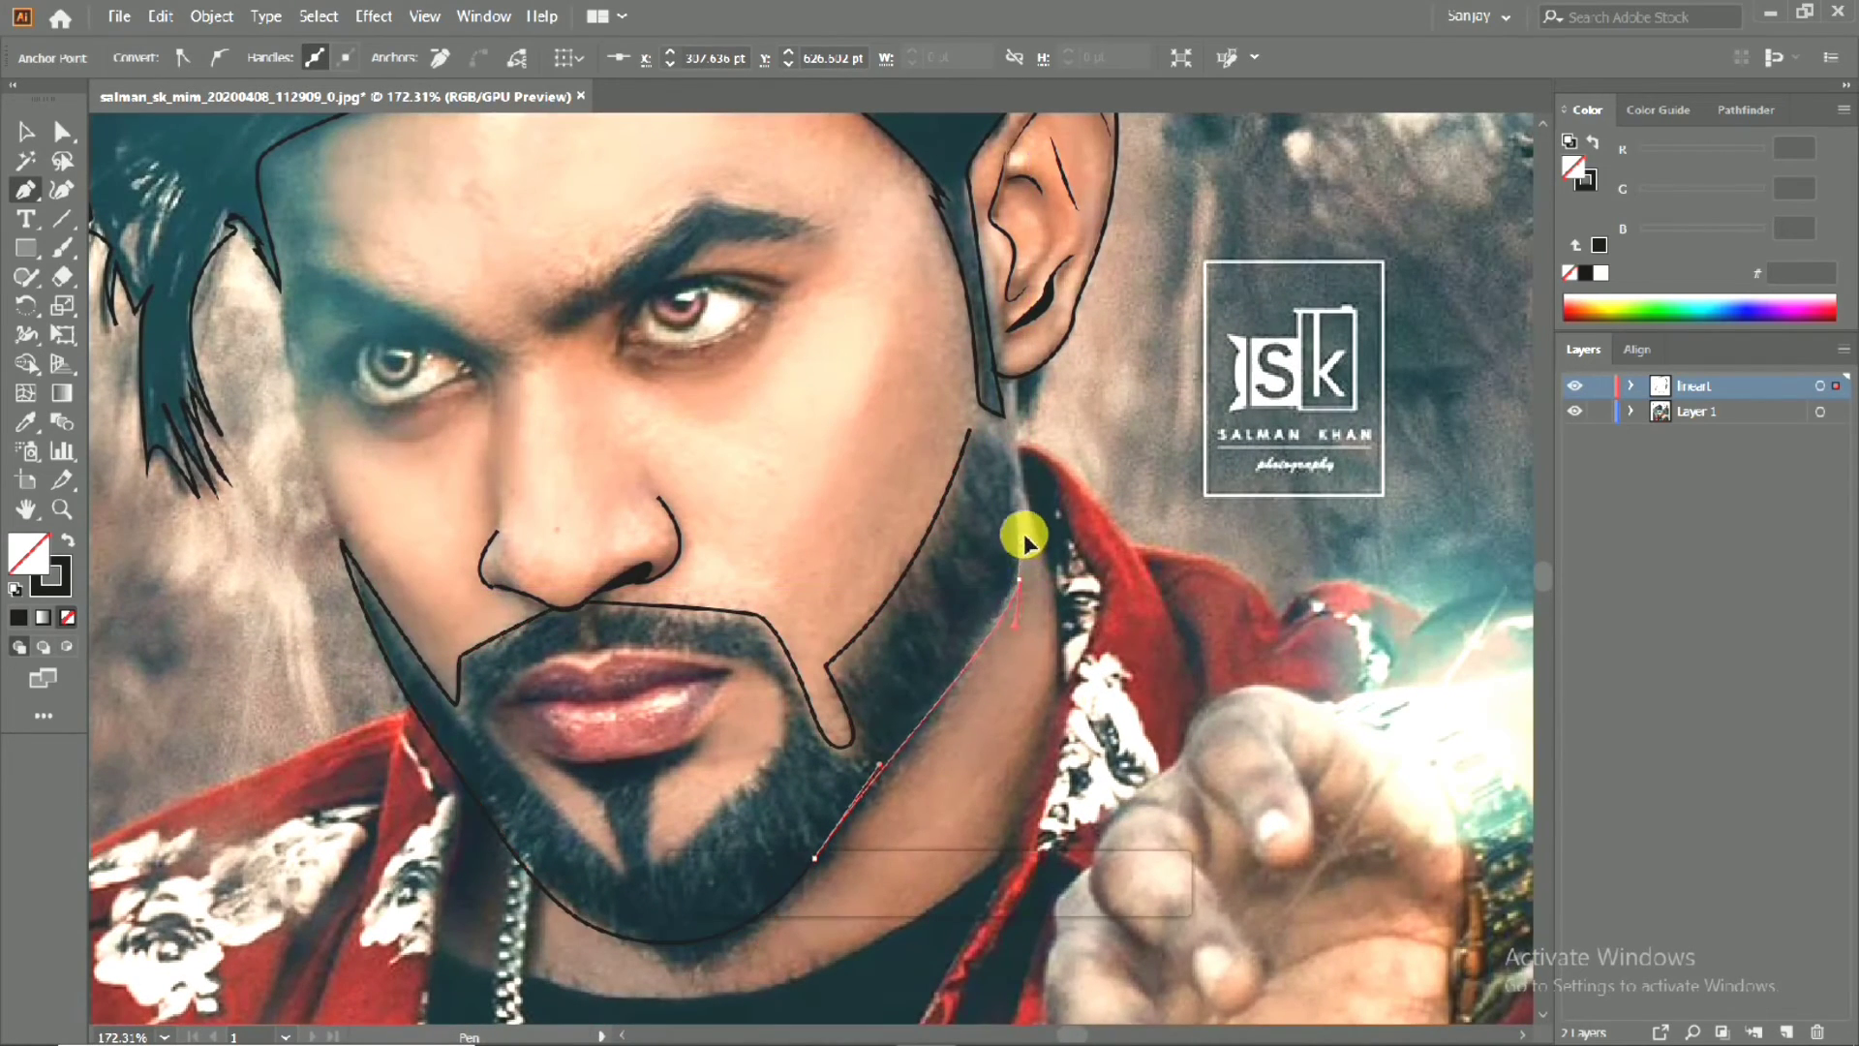
pyautogui.click(1024, 543)
pyautogui.click(1012, 432)
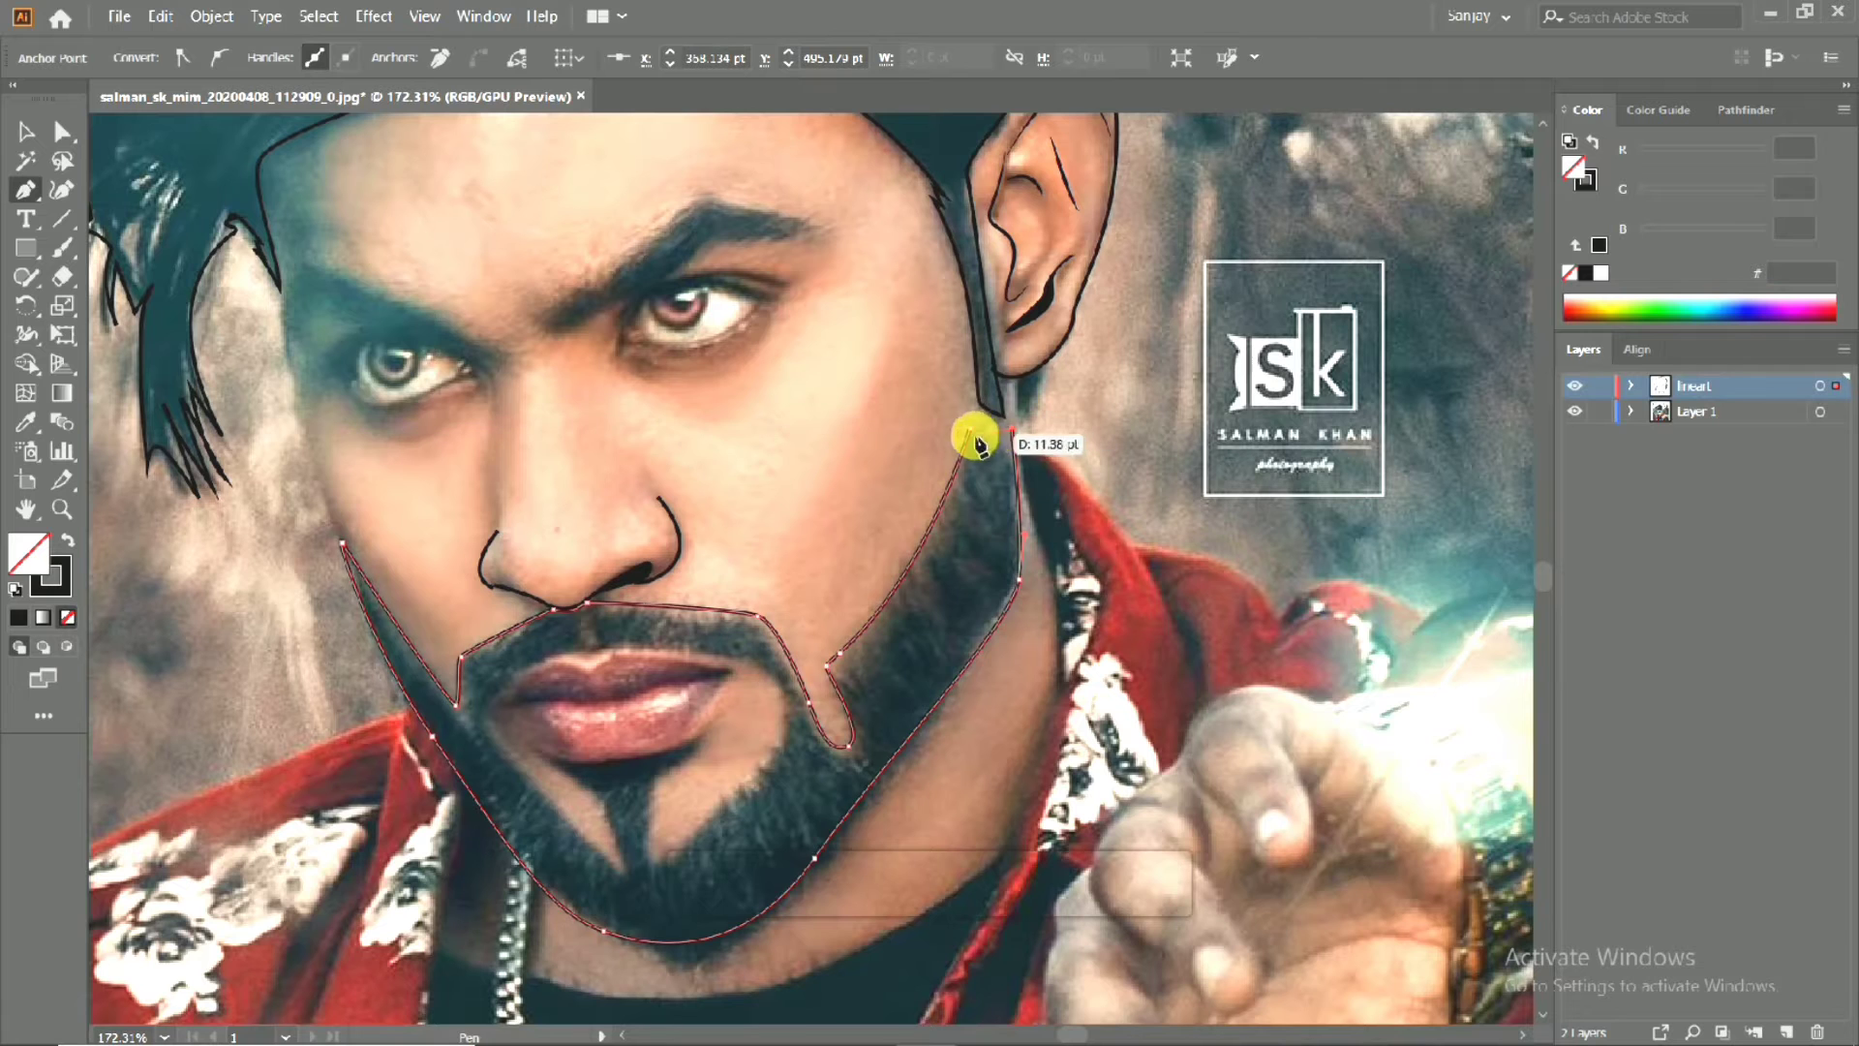
pyautogui.scroll(5, 995, 464)
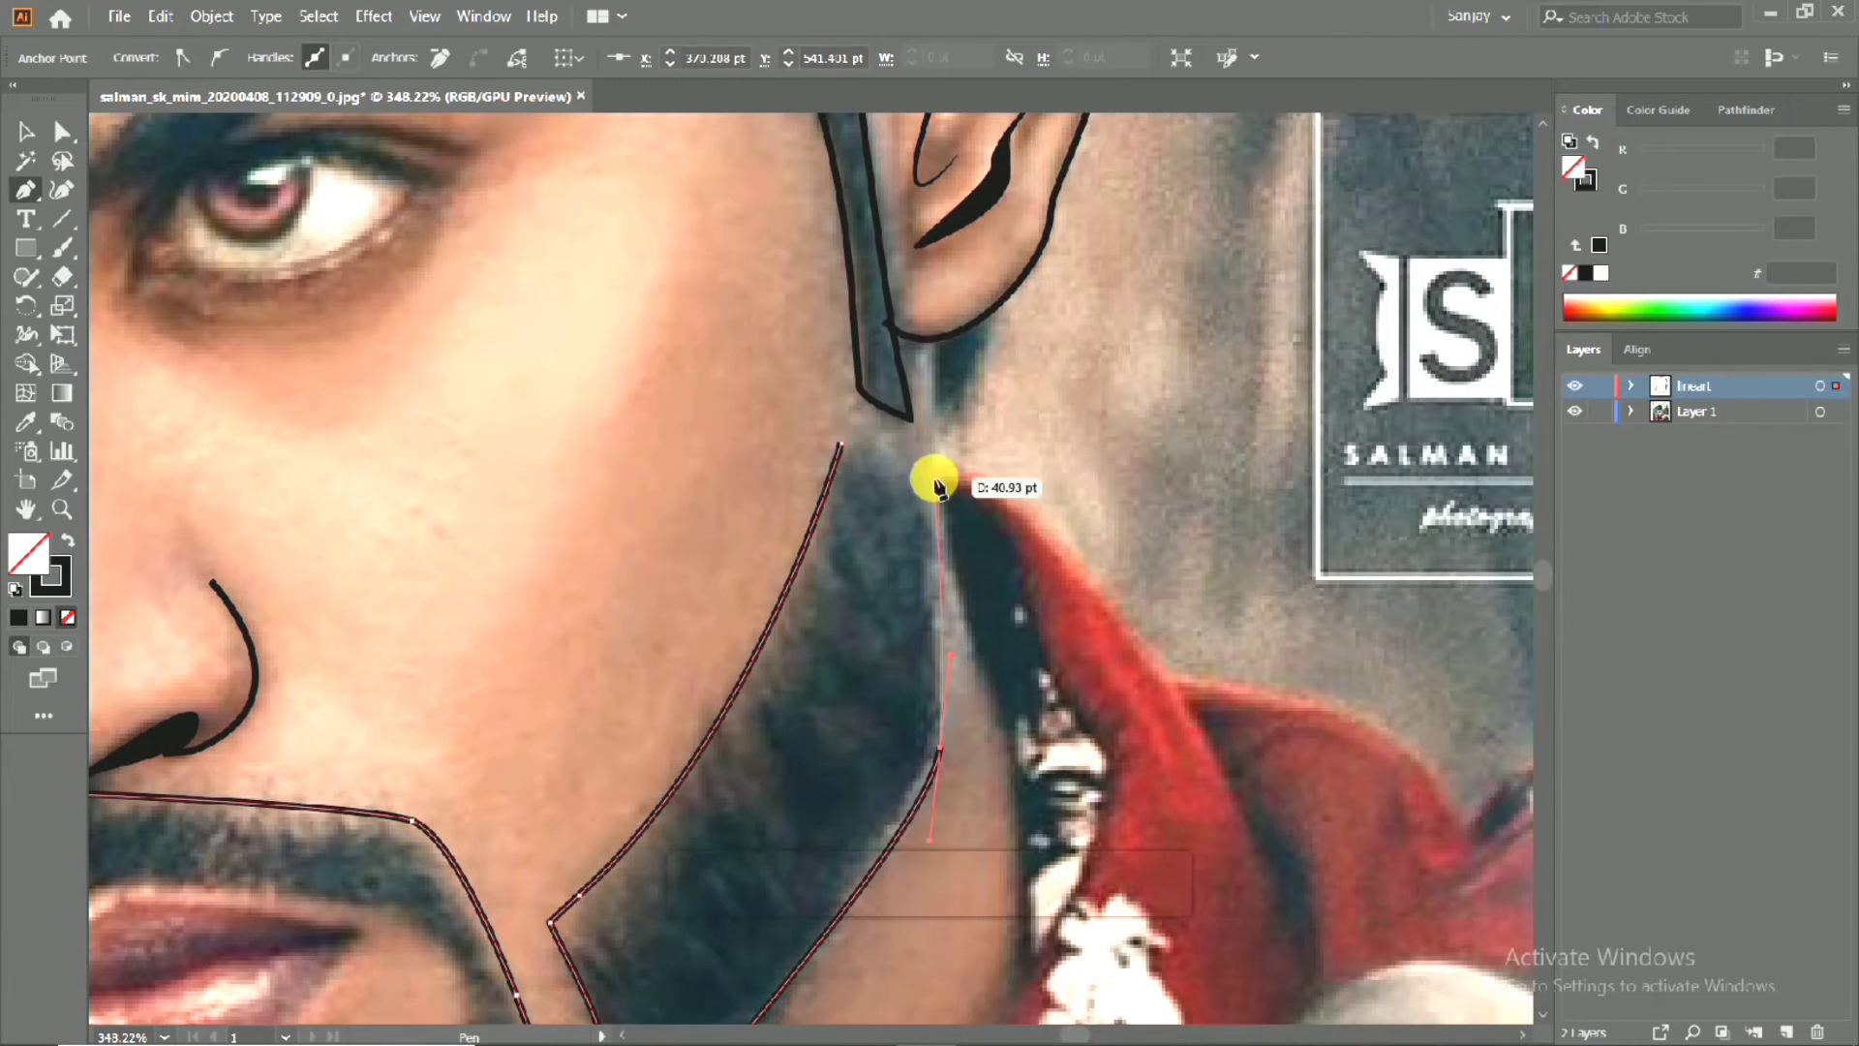
pyautogui.click(933, 476)
pyautogui.scroll(-6, 842, 435)
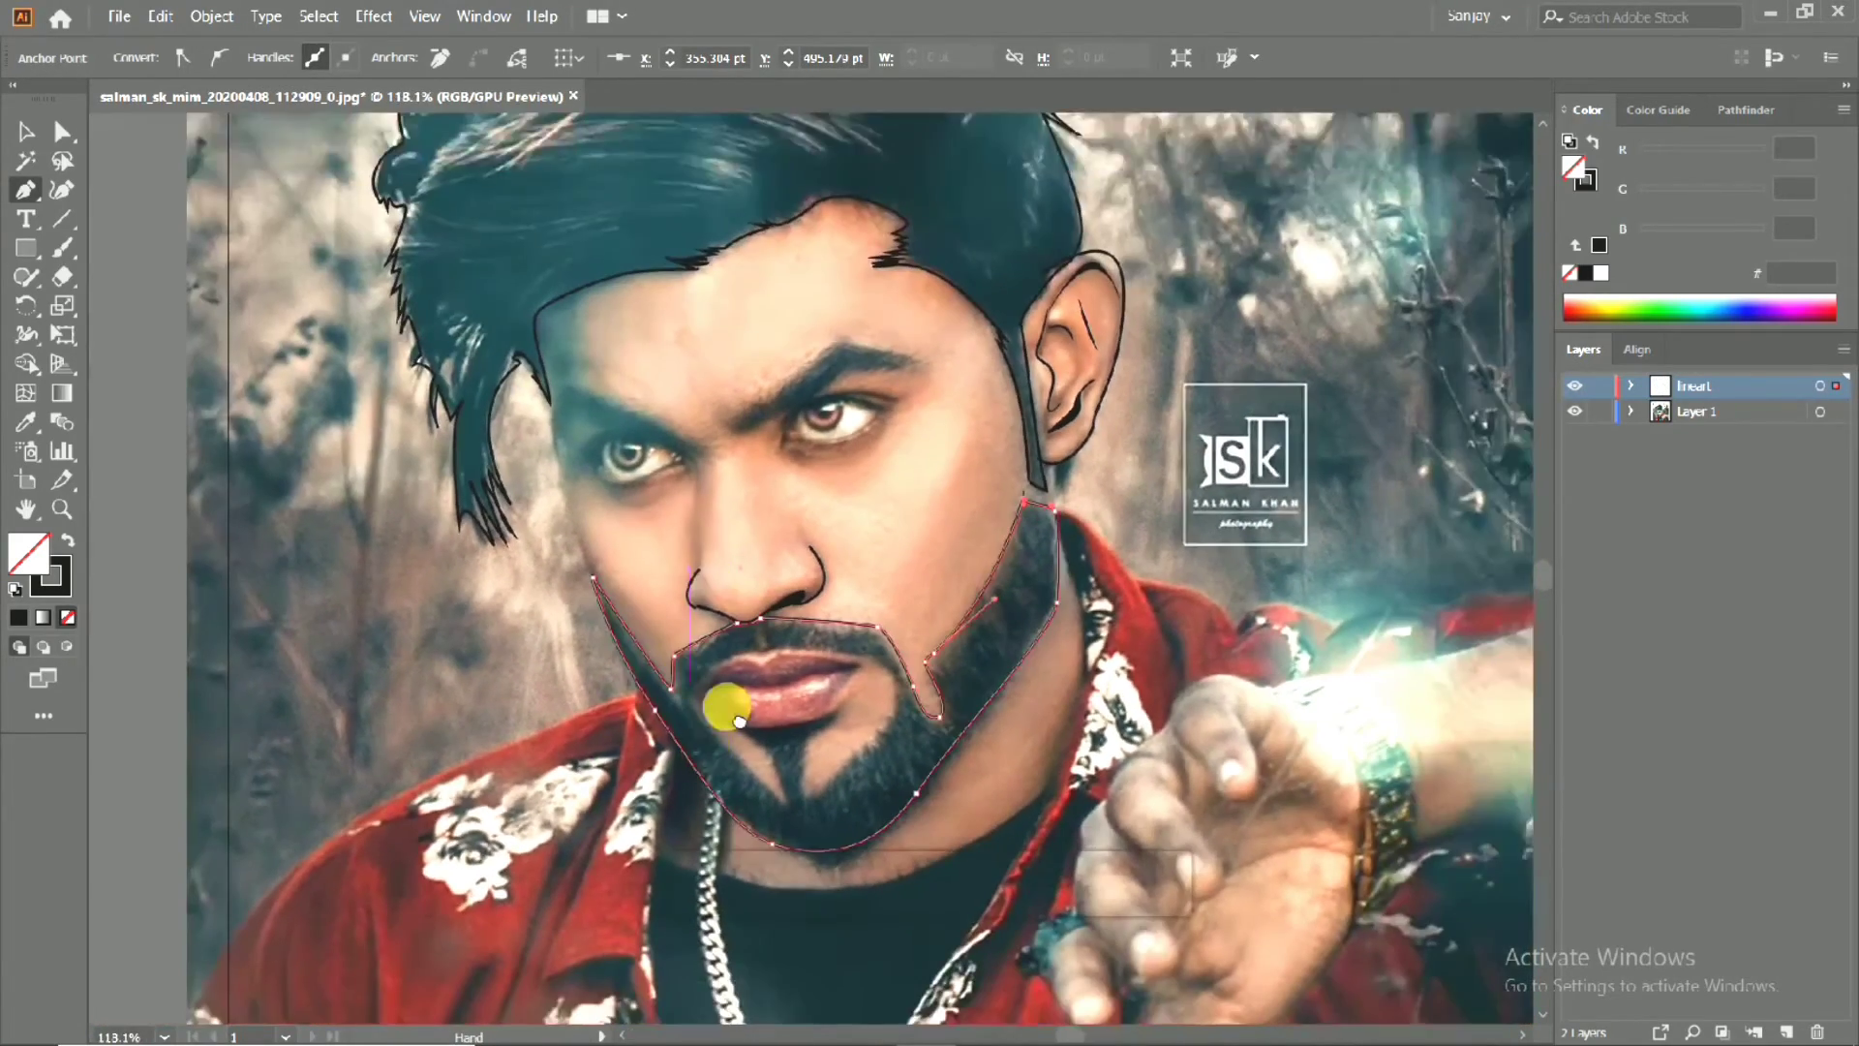
# Start the beard's inner outline at the left mouth corner, tracing above the upper lip and down the bare skin's right edge.
pyautogui.moveTo(739, 722); pyautogui.dragTo(746, 661)
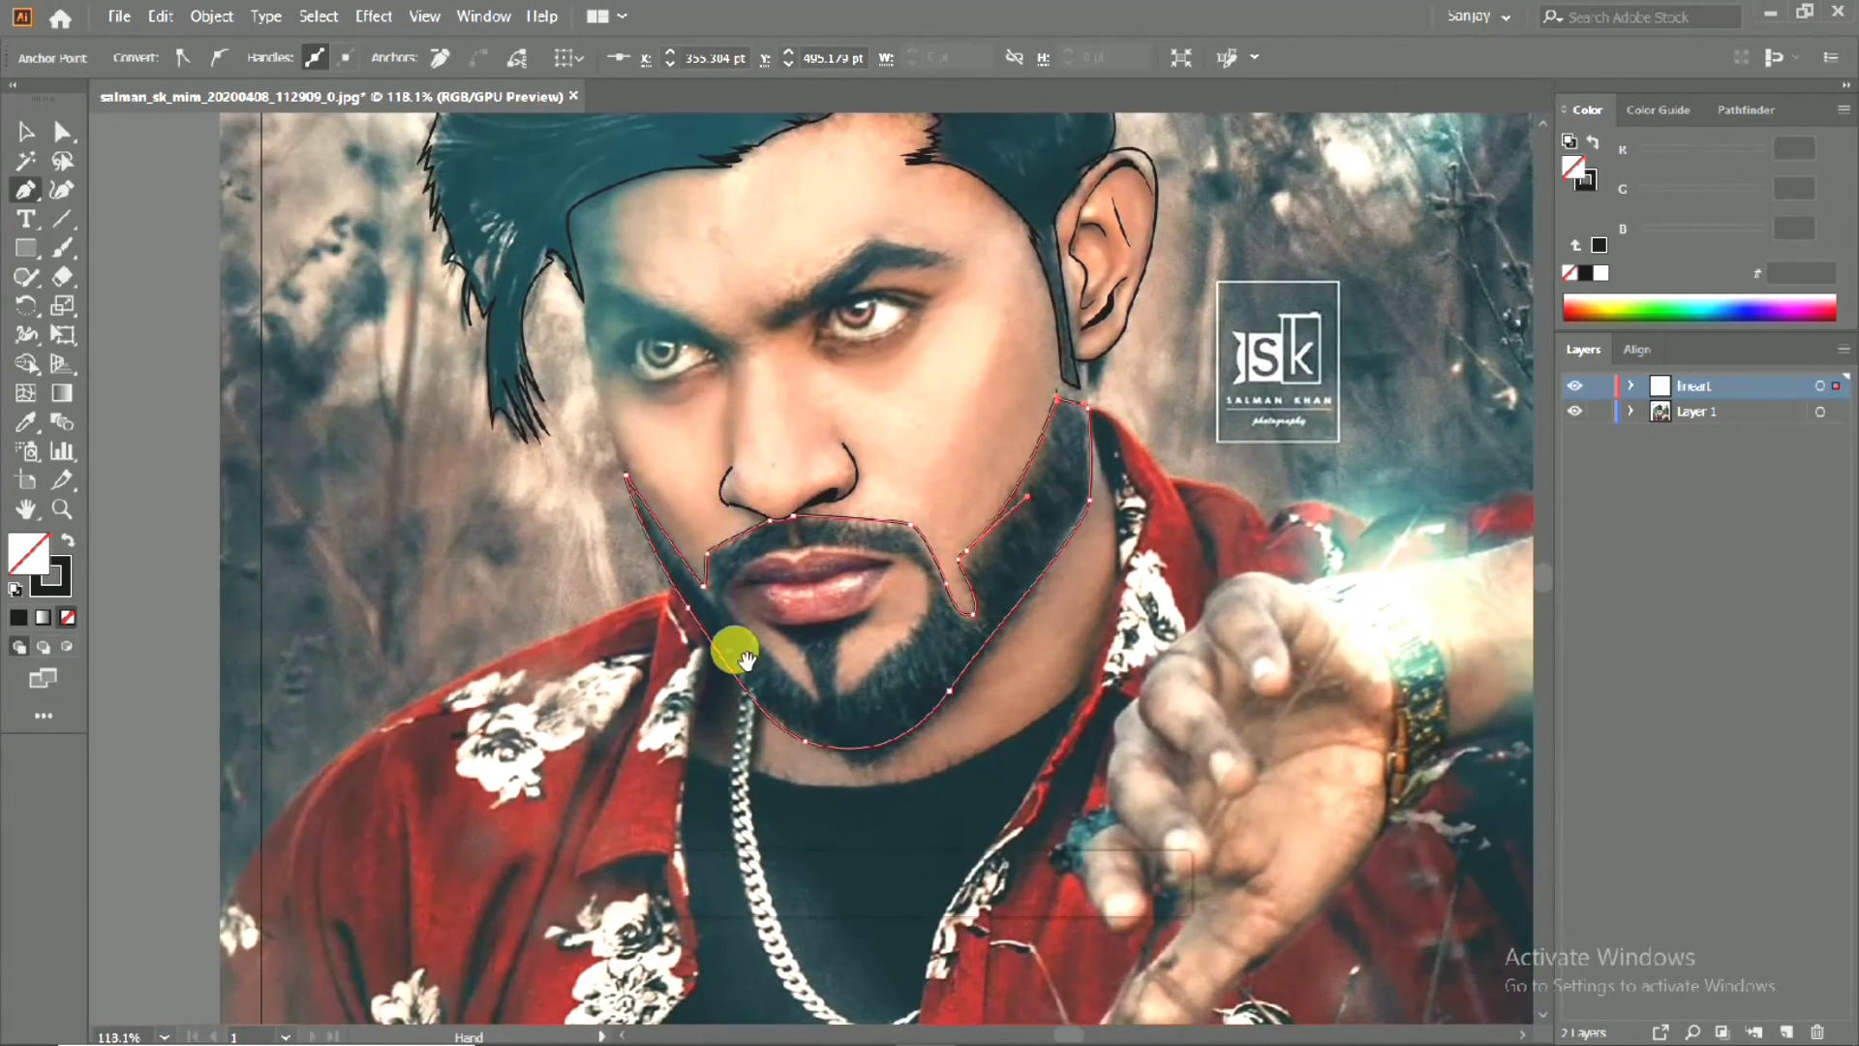
pyautogui.scroll(5, 738, 656)
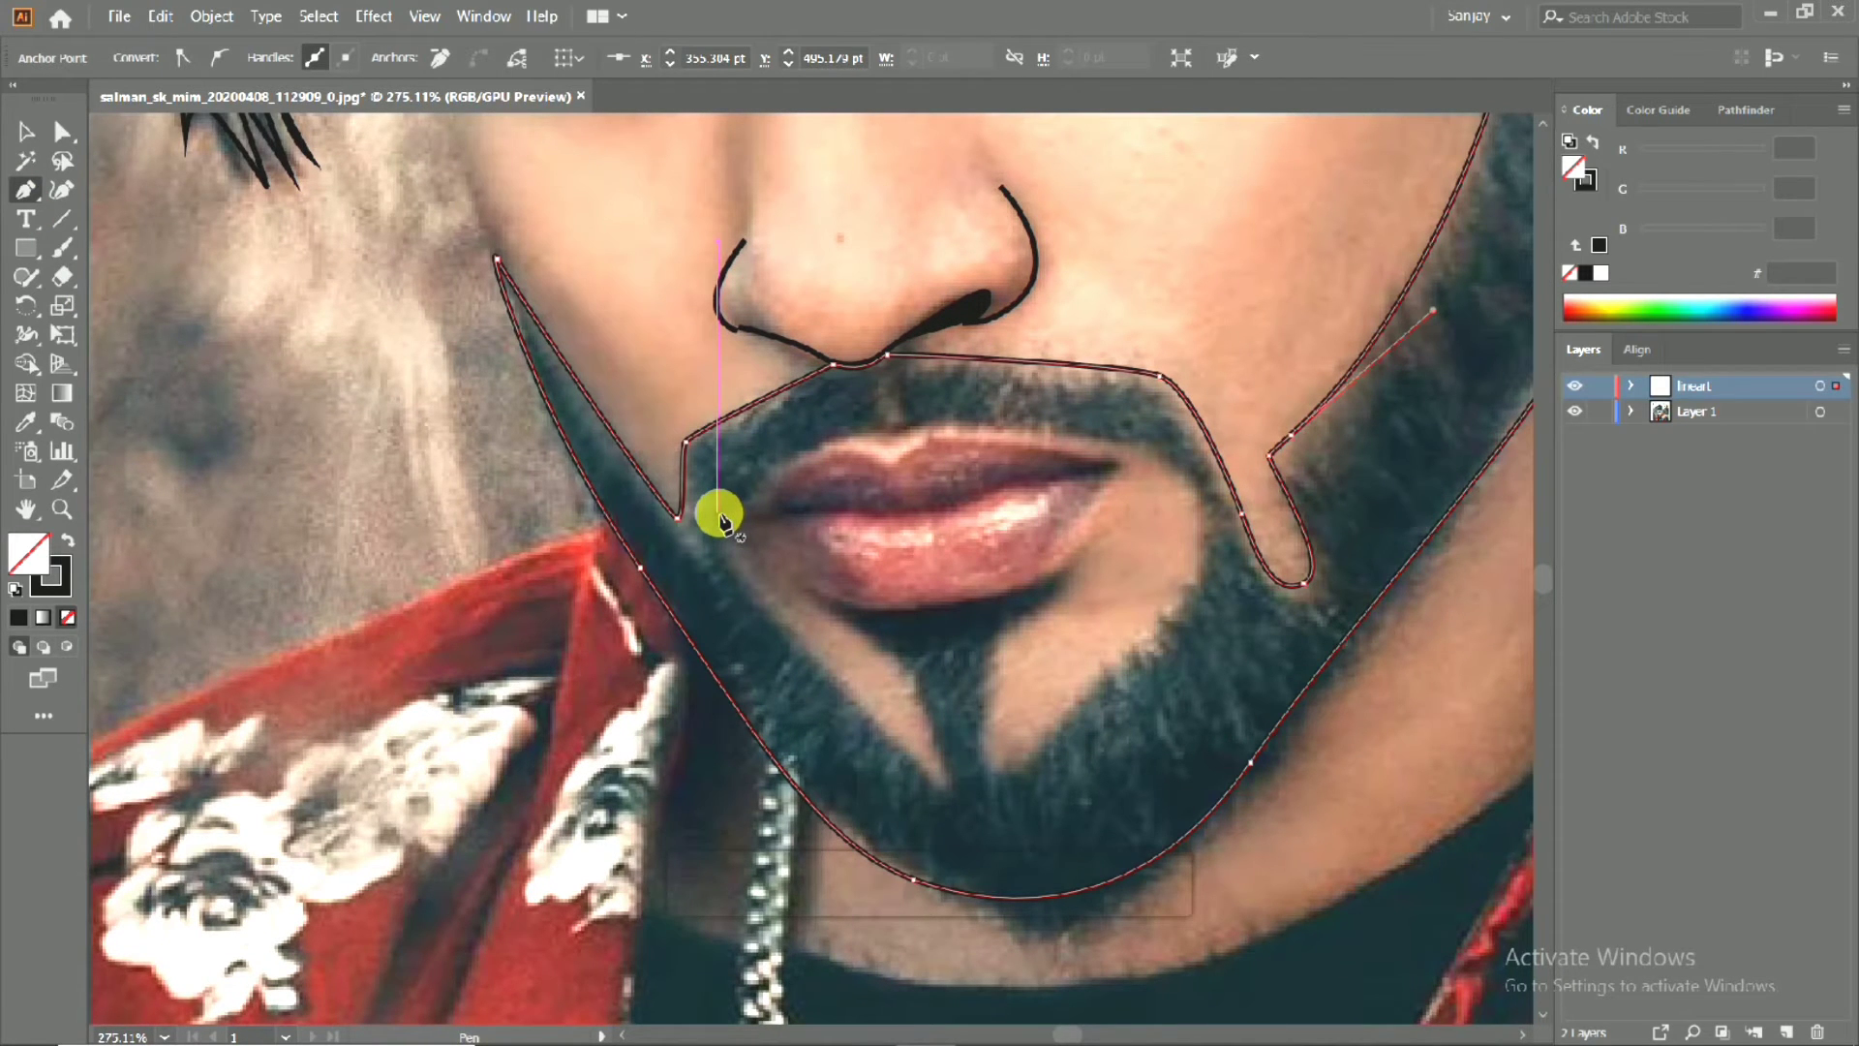
pyautogui.click(712, 539)
pyautogui.moveTo(887, 429); pyautogui.dragTo(1001, 433)
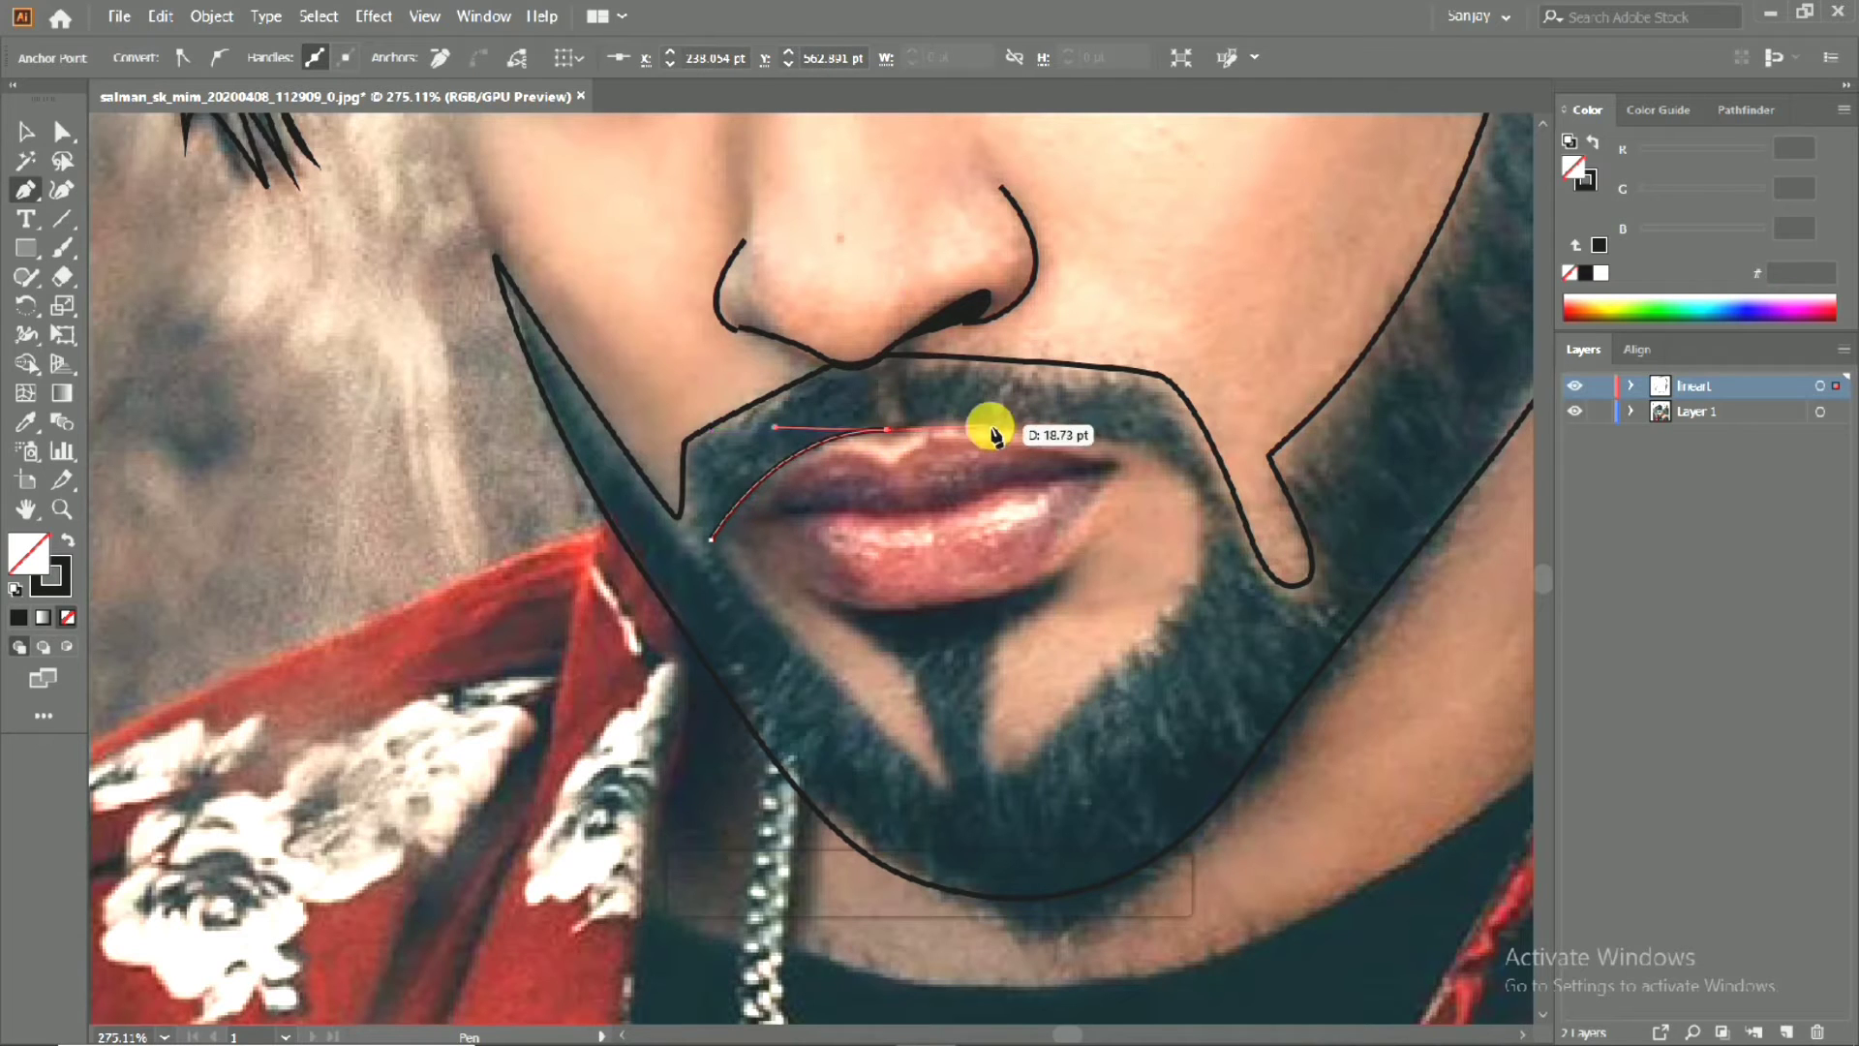
pyautogui.moveTo(1204, 499); pyautogui.dragTo(1201, 511)
pyautogui.moveTo(1181, 585); pyautogui.dragTo(1152, 618)
pyautogui.click(1095, 691)
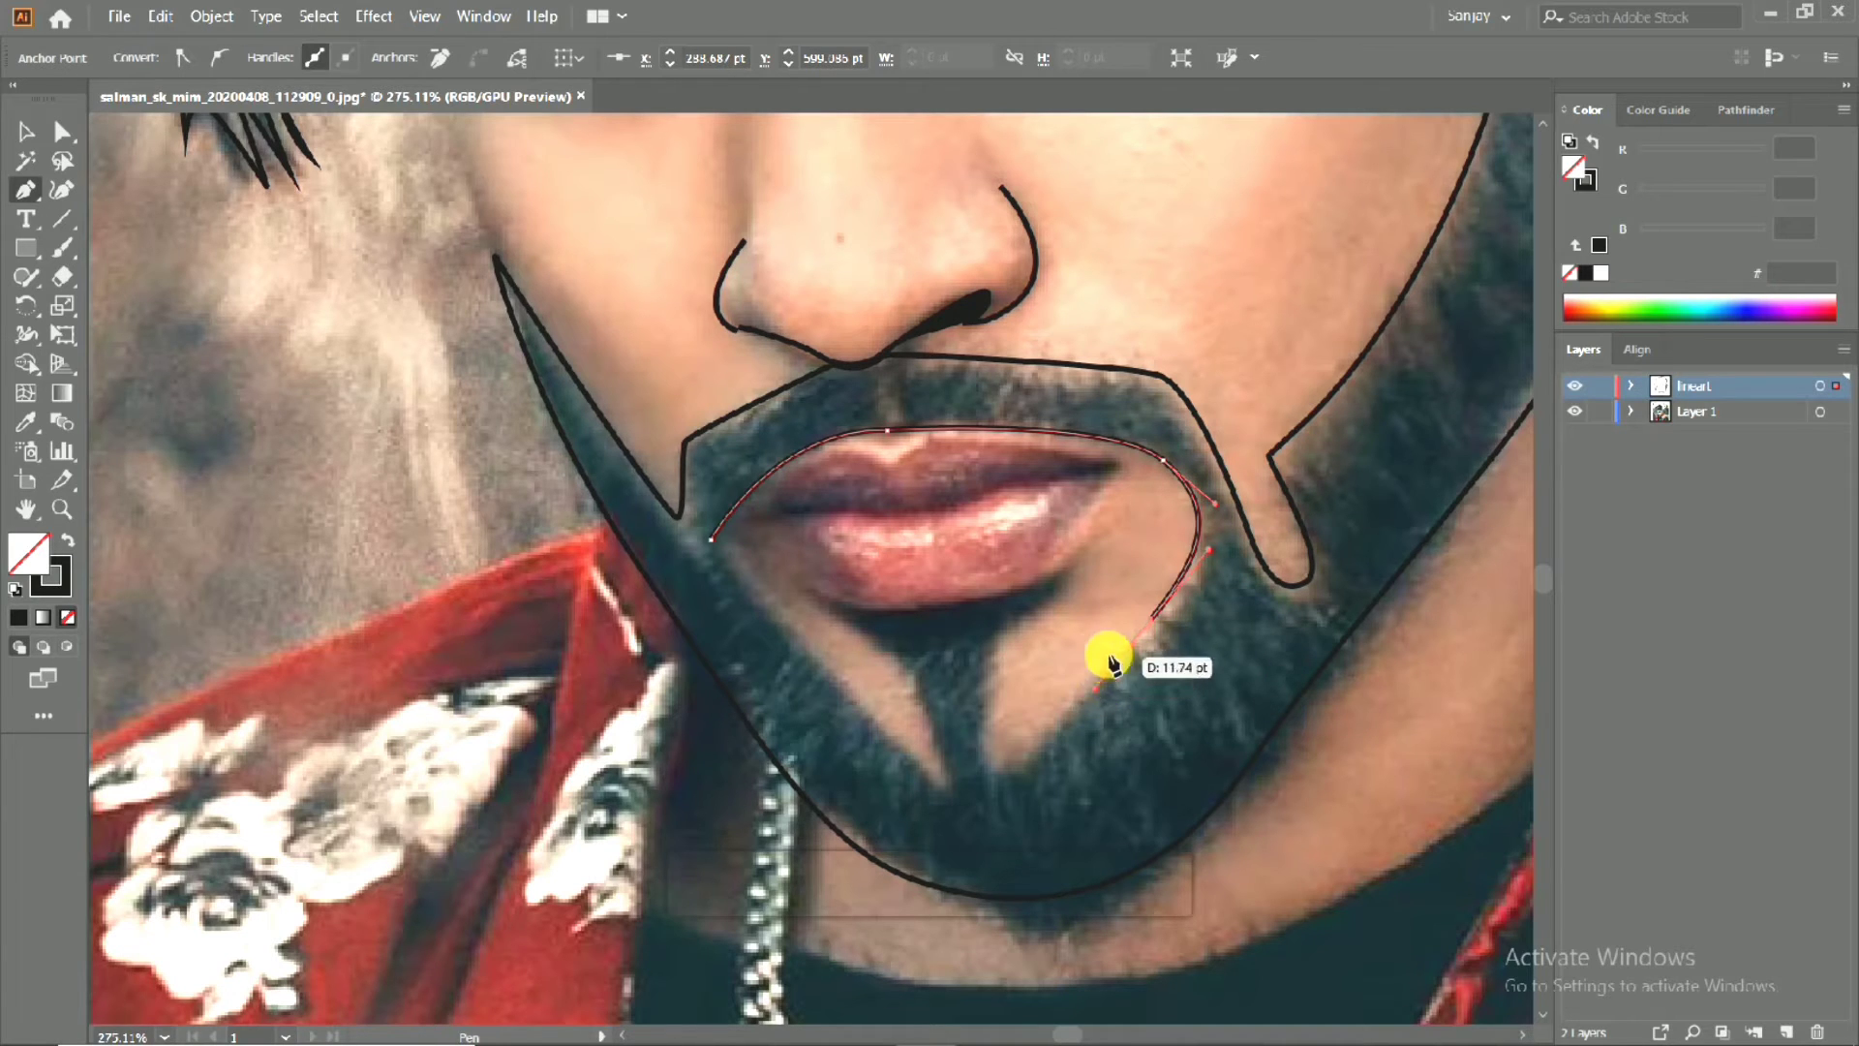
# Continue the inner outline around the soul patch and both bare chin areas, and close it at the left mouth corner.
pyautogui.moveTo(957, 794); pyautogui.dragTo(889, 643)
pyautogui.hotkey('ctrl', 'z')
pyautogui.moveTo(942, 764); pyautogui.dragTo(1172, 727)
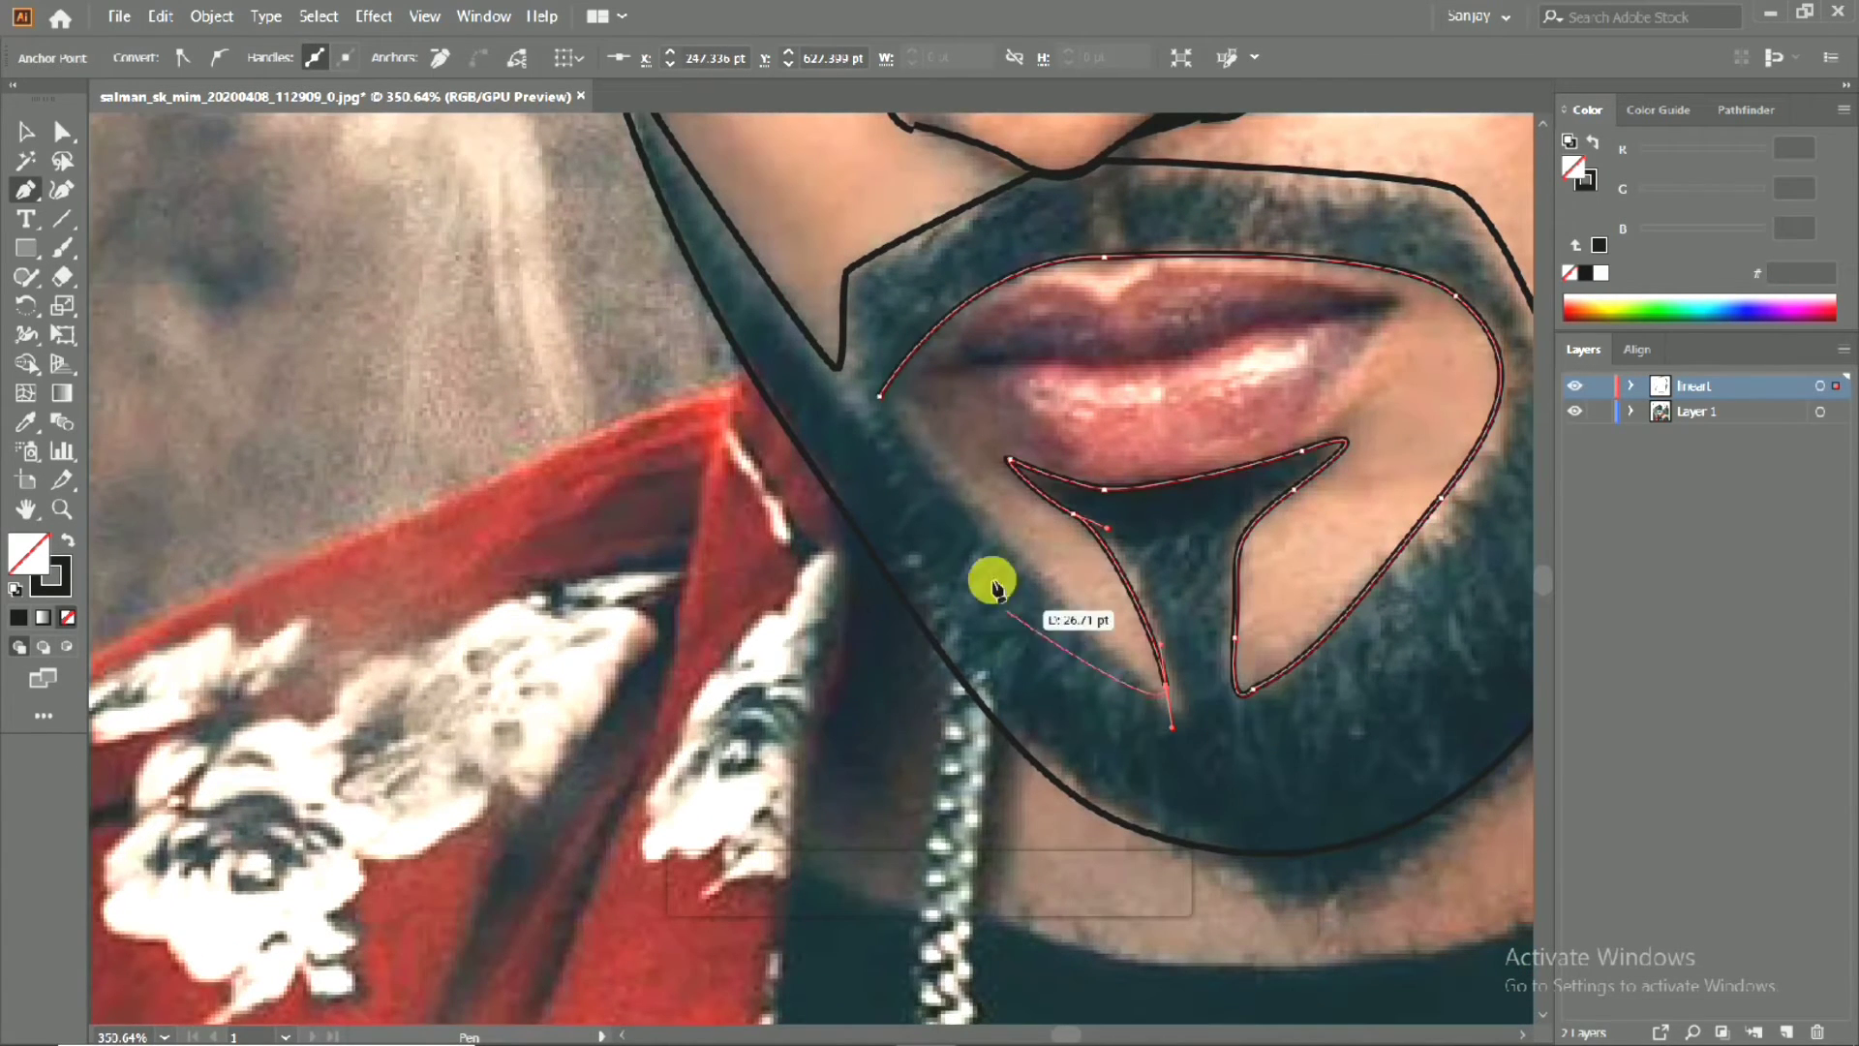
pyautogui.moveTo(982, 511); pyautogui.dragTo(962, 491)
pyautogui.click(879, 396)
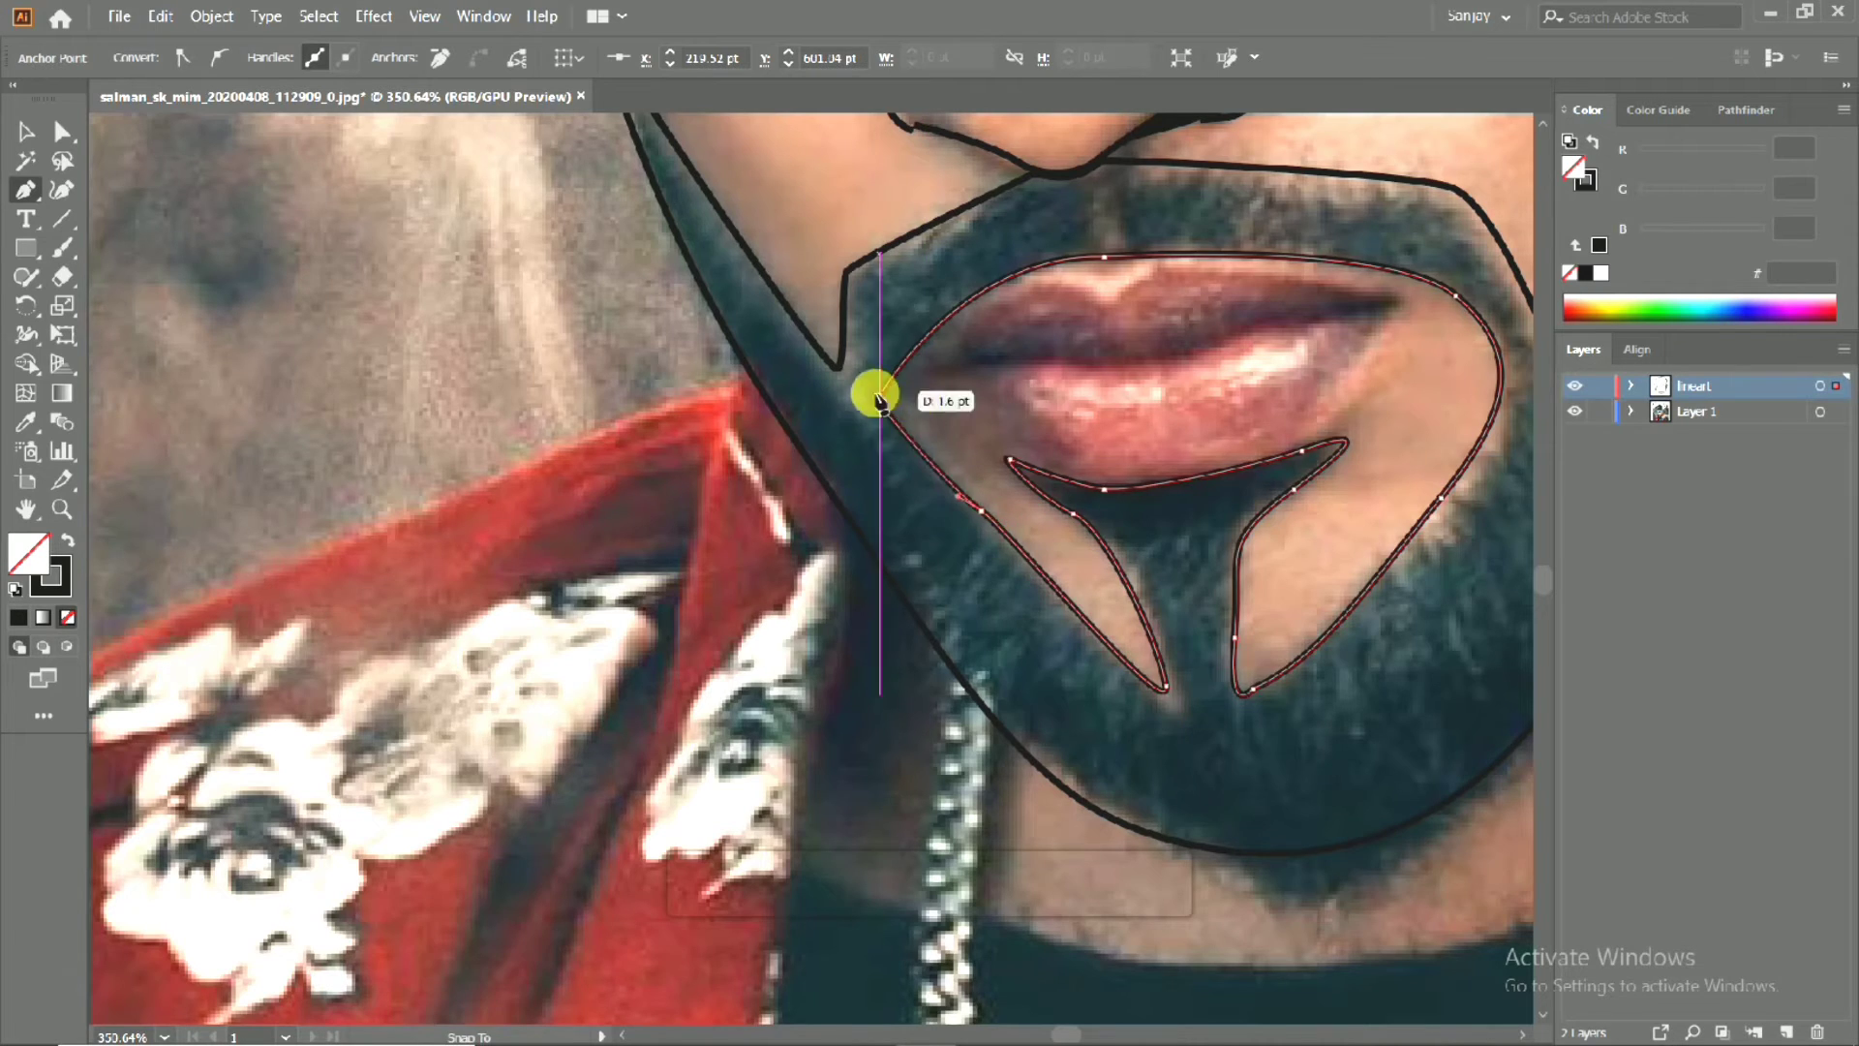
# Select the outer beard outline and swap its fill and stroke so the shape is solid black.
pyautogui.moveTo(879, 398); pyautogui.dragTo(818, 532)
pyautogui.moveTo(819, 531)
pyautogui.mouseDown()
pyautogui.moveTo(891, 598)
pyautogui.moveTo(698, 748)
pyautogui.mouseUp()
pyautogui.moveTo(814, 760); pyautogui.dragTo(864, 758)
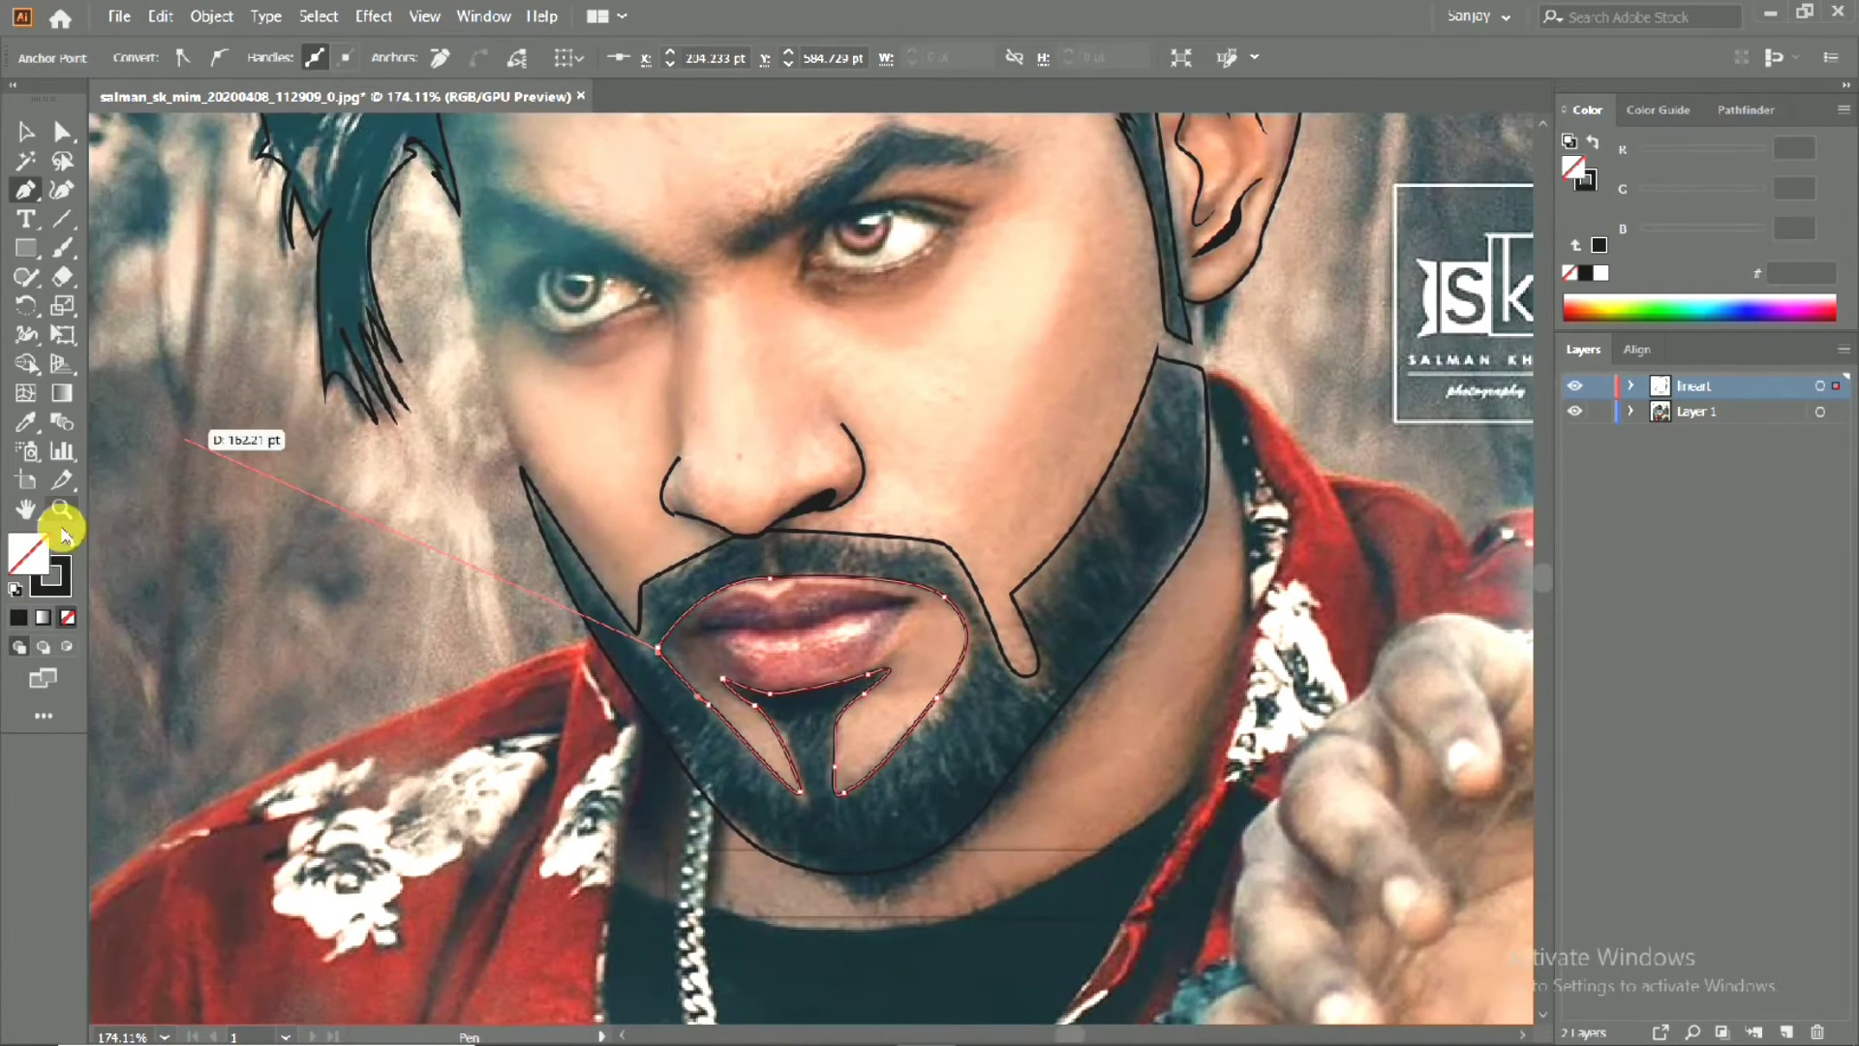
pyautogui.click(71, 541)
pyautogui.click(72, 541)
pyautogui.click(26, 131)
pyautogui.click(608, 631)
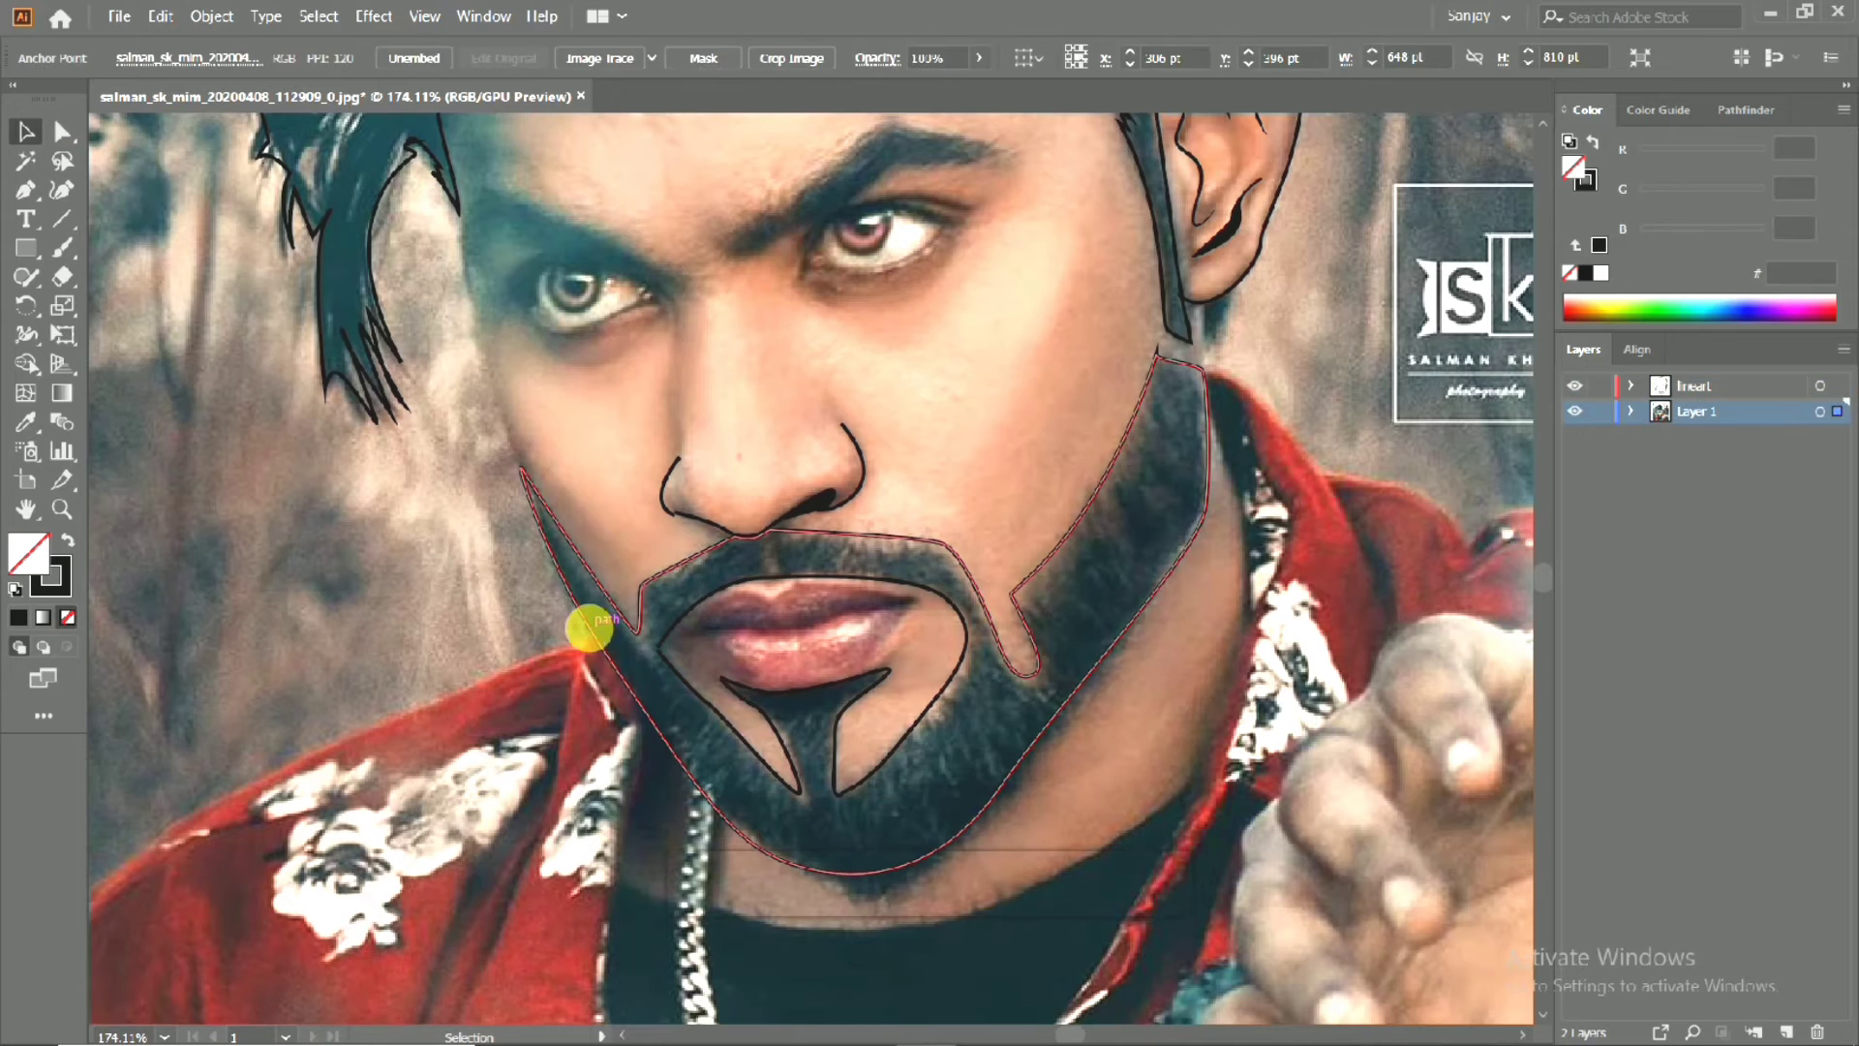
pyautogui.click(68, 538)
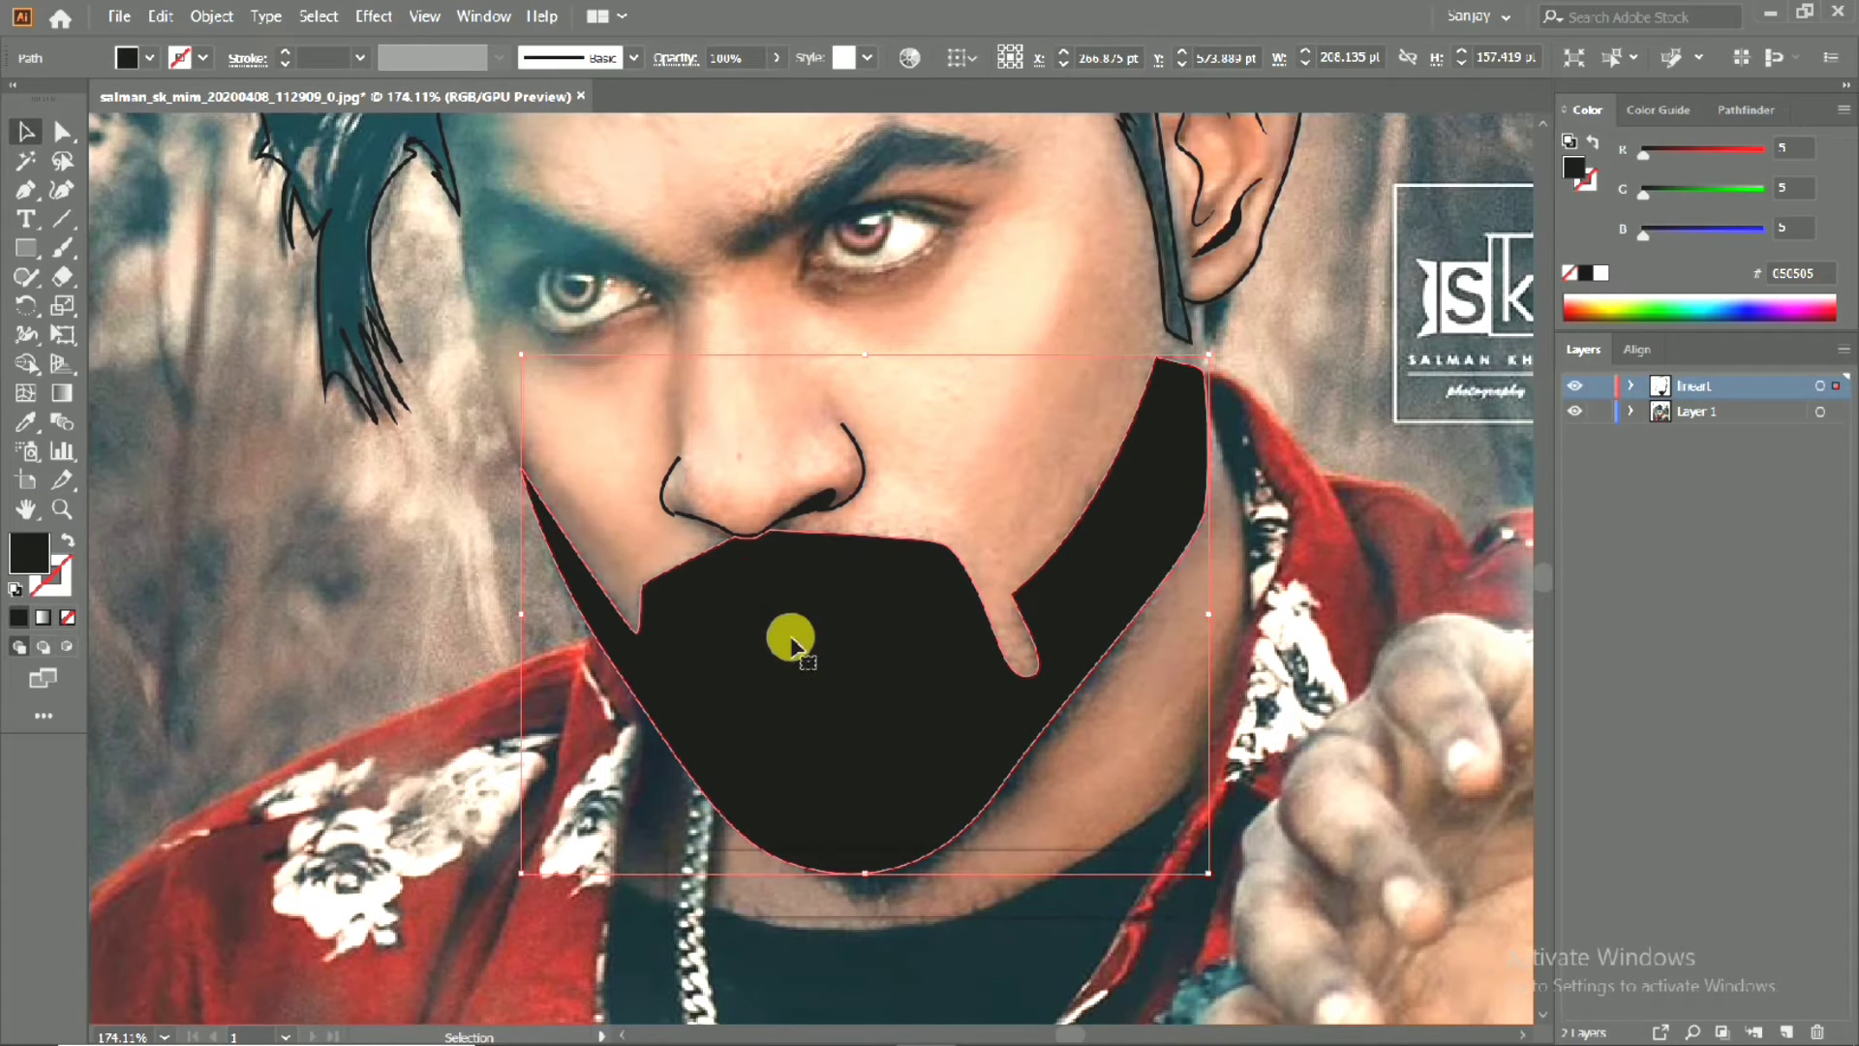
# Cut the inner mouth outline out of the filled beard shape with the Pathfinder's Minus Front operation.
pyautogui.click(415, 569)
pyautogui.click(727, 677)
pyautogui.keyDown('shift'); pyautogui.click(664, 699); pyautogui.keyUp('shift')
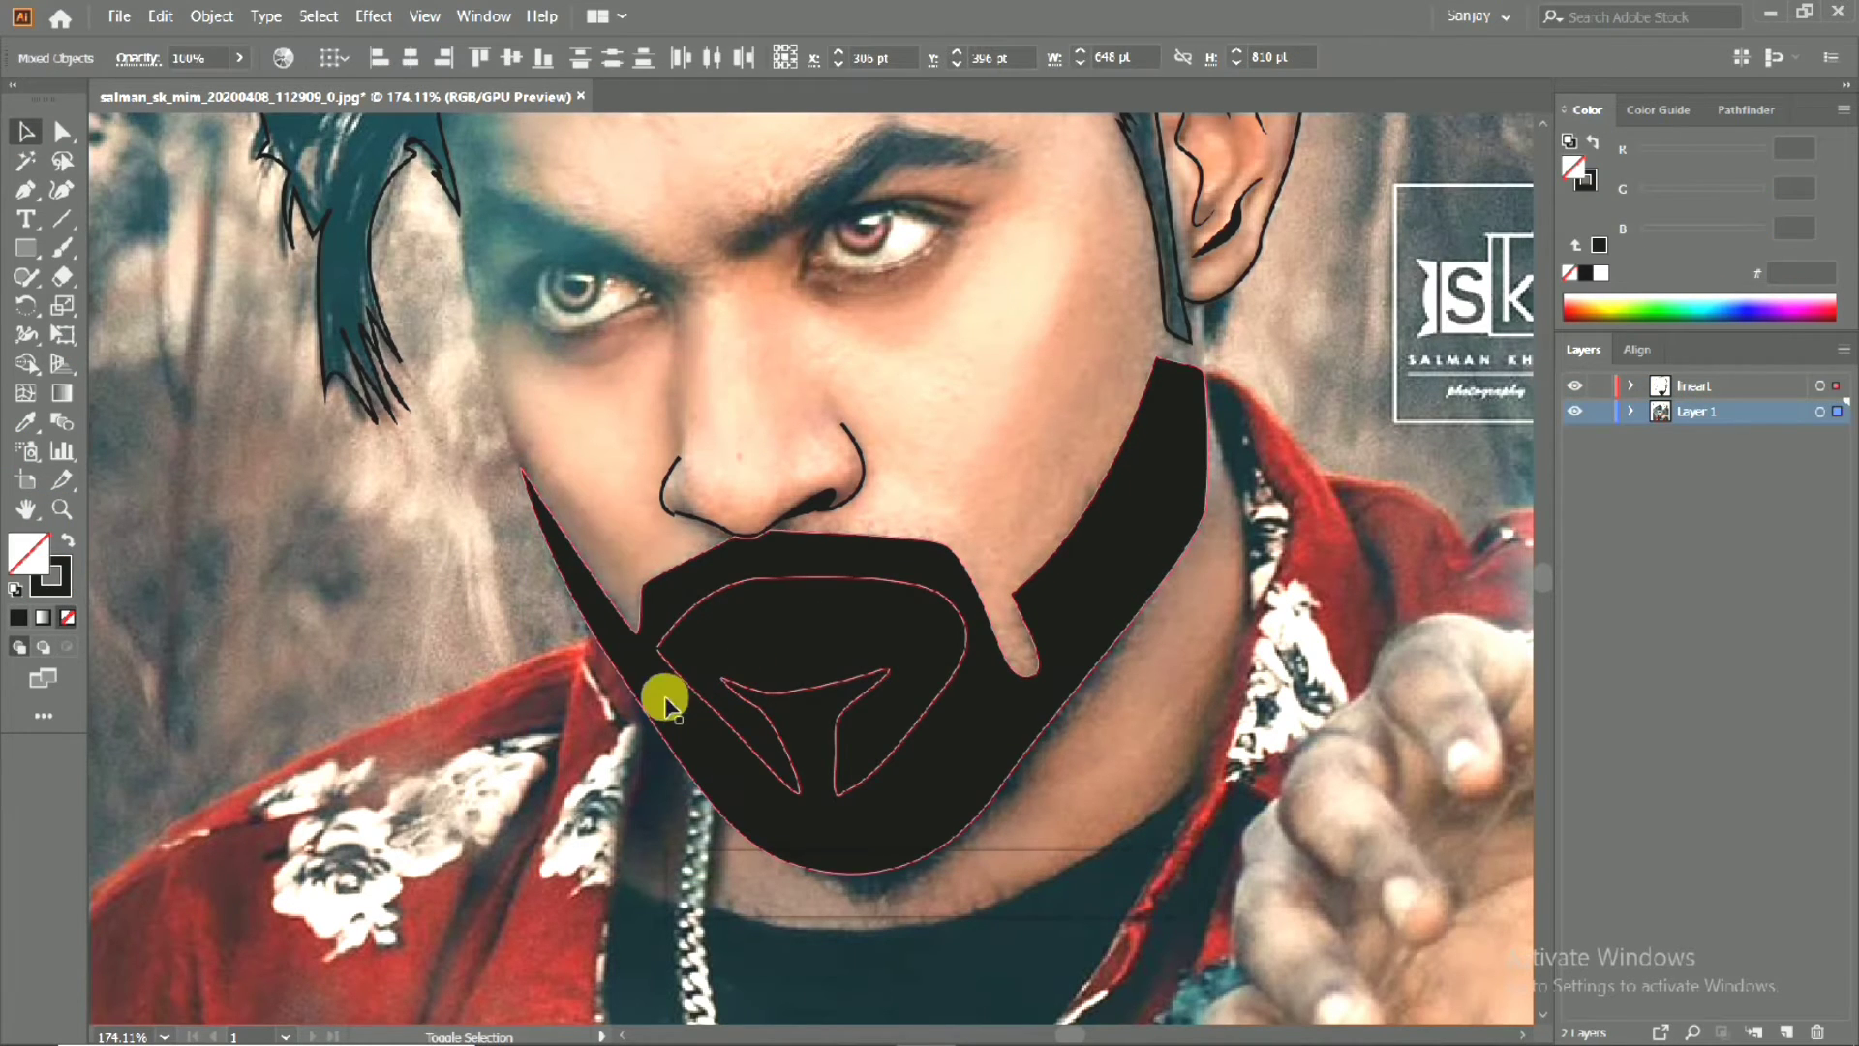
pyautogui.click(1740, 109)
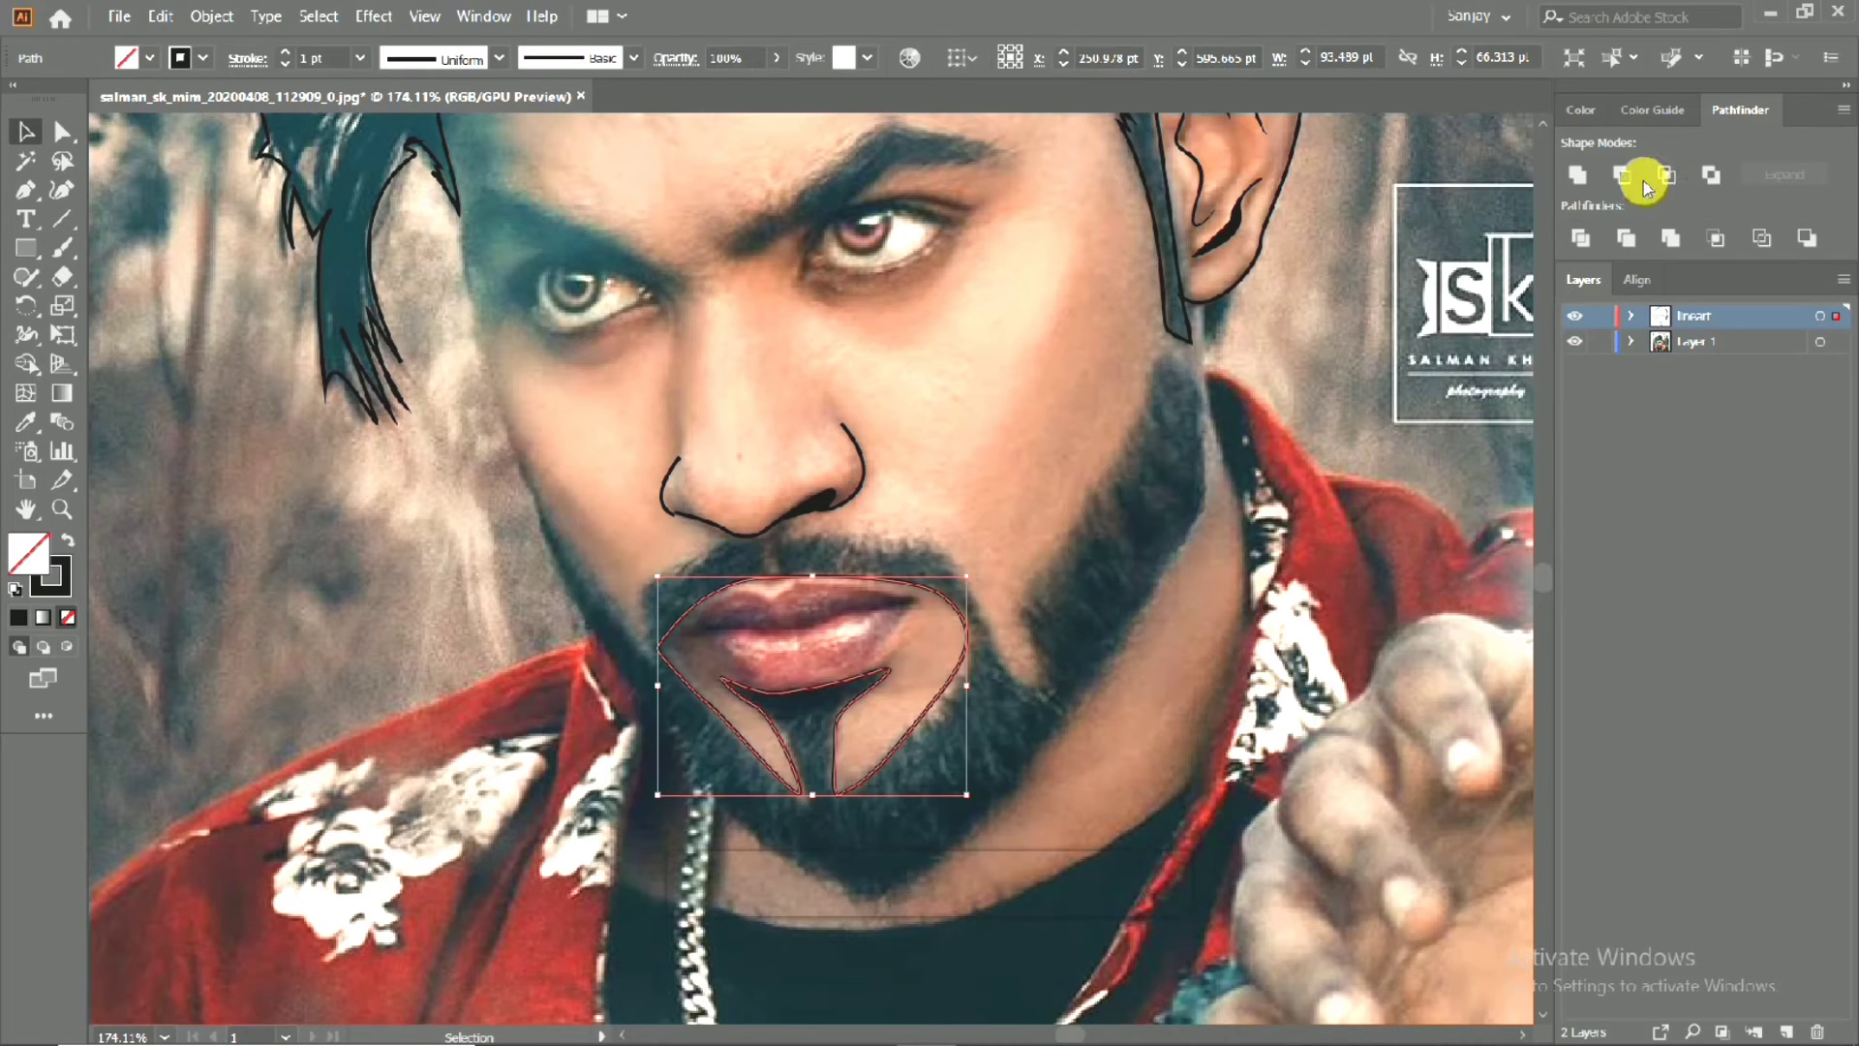
pyautogui.click(1625, 175)
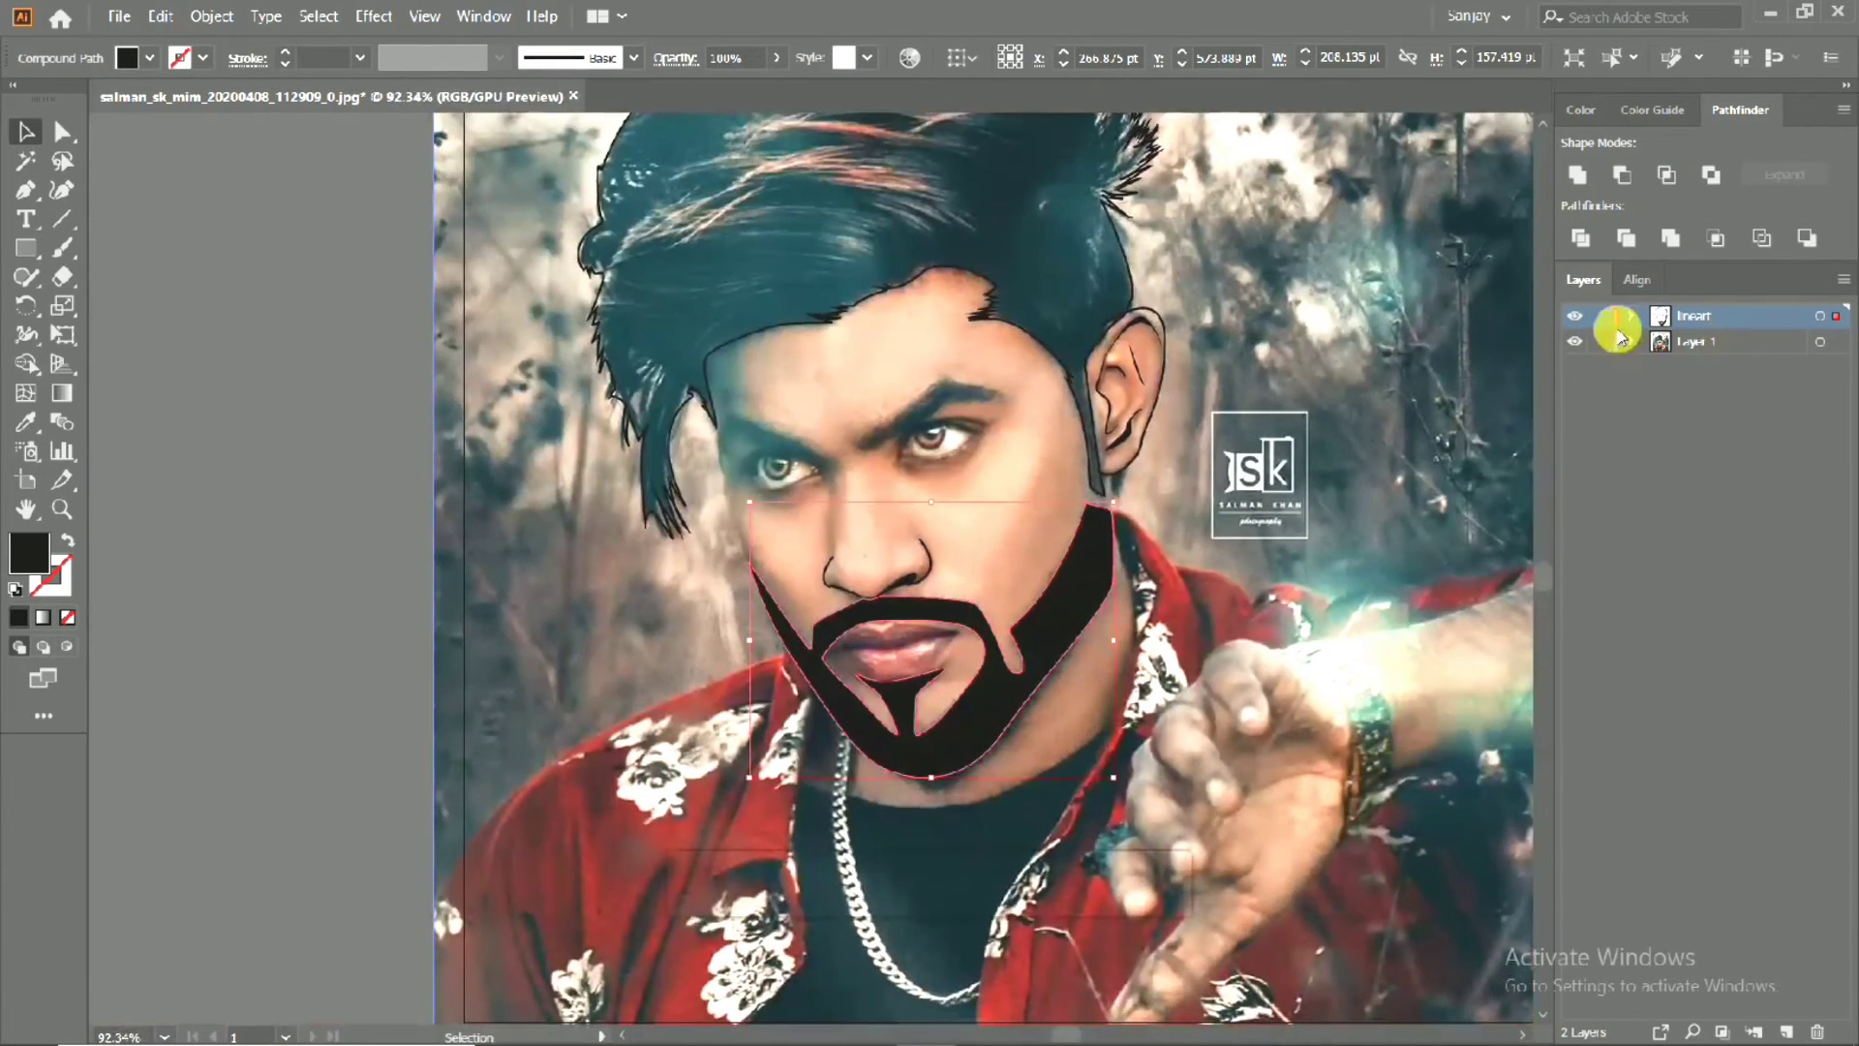
# Check the filled beard with the photo layer hidden, show the photo again and deselect the beard.
pyautogui.click(1574, 341)
pyautogui.click(1575, 341)
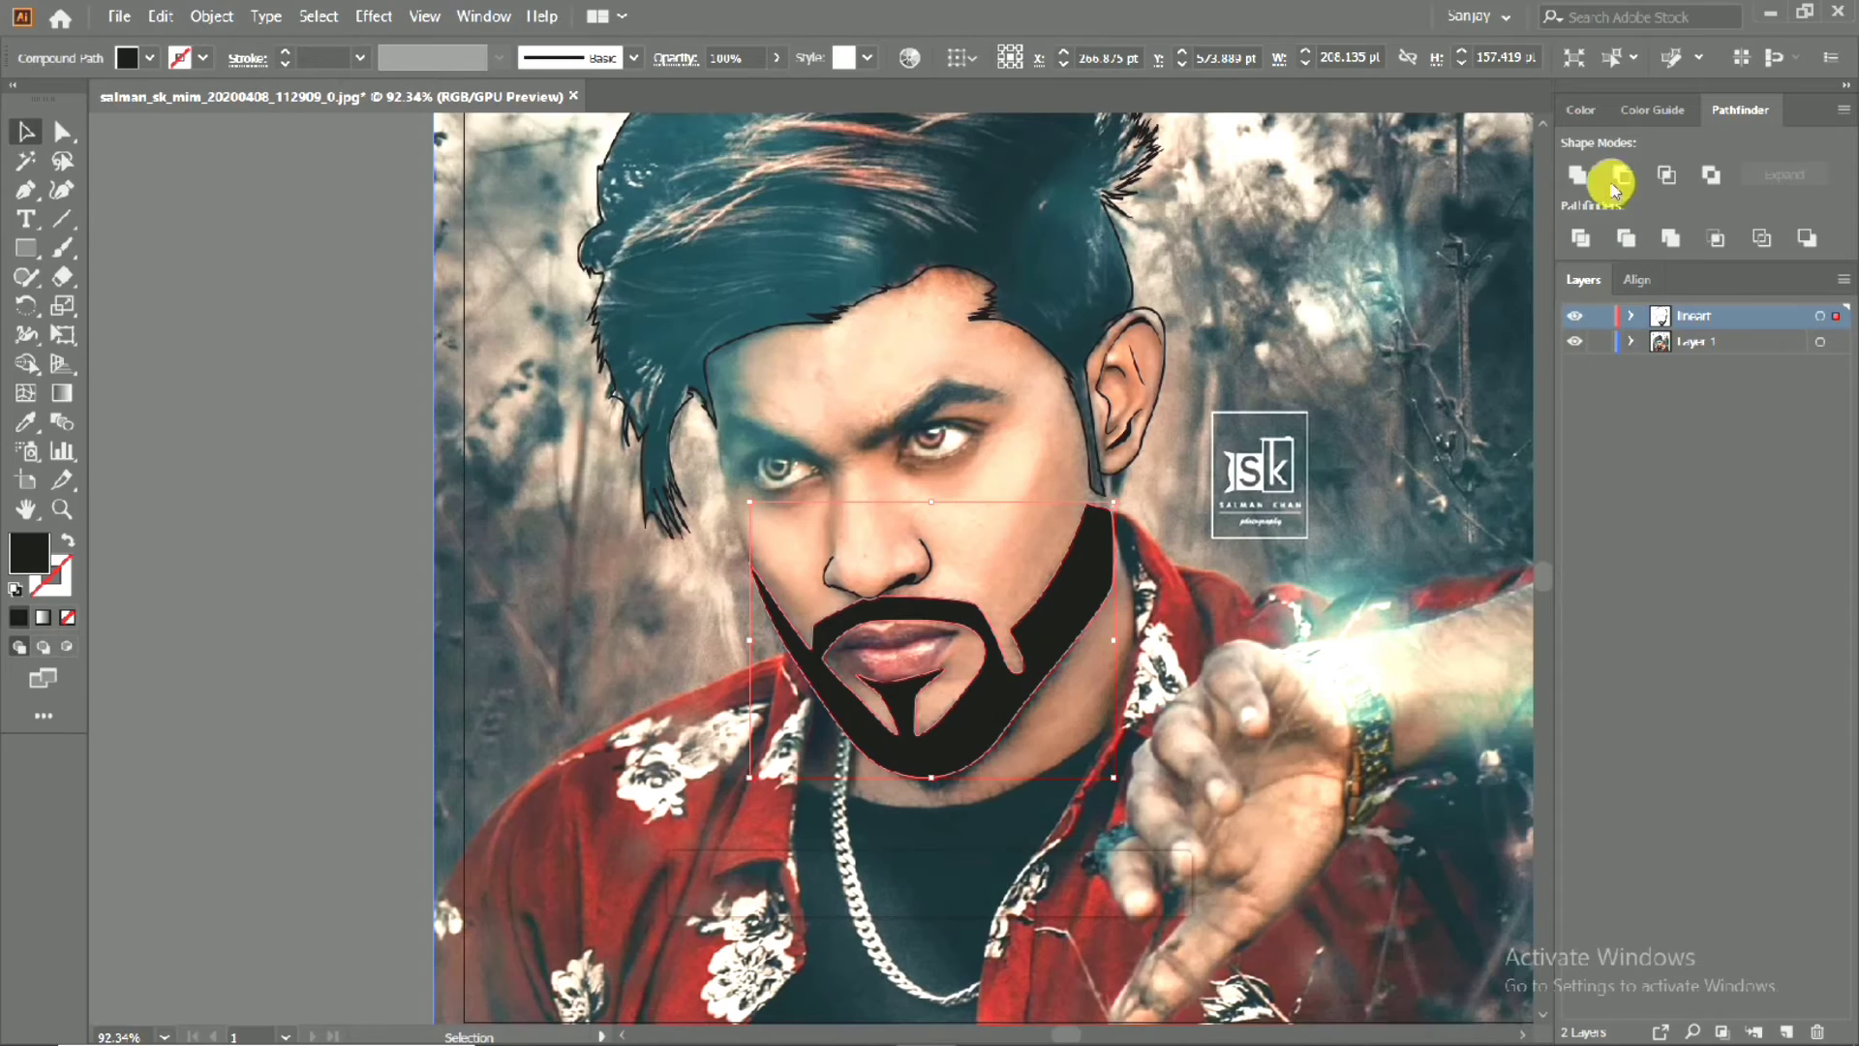
pyautogui.click(142, 289)
# Start the lip outline at the left mouth corner with stroke only, tracing the upper lip's edge to the right corner.
pyautogui.scroll(5, 1013, 699)
pyautogui.moveTo(861, 668); pyautogui.dragTo(975, 643)
pyautogui.scroll(1, 975, 643)
pyautogui.click(26, 190)
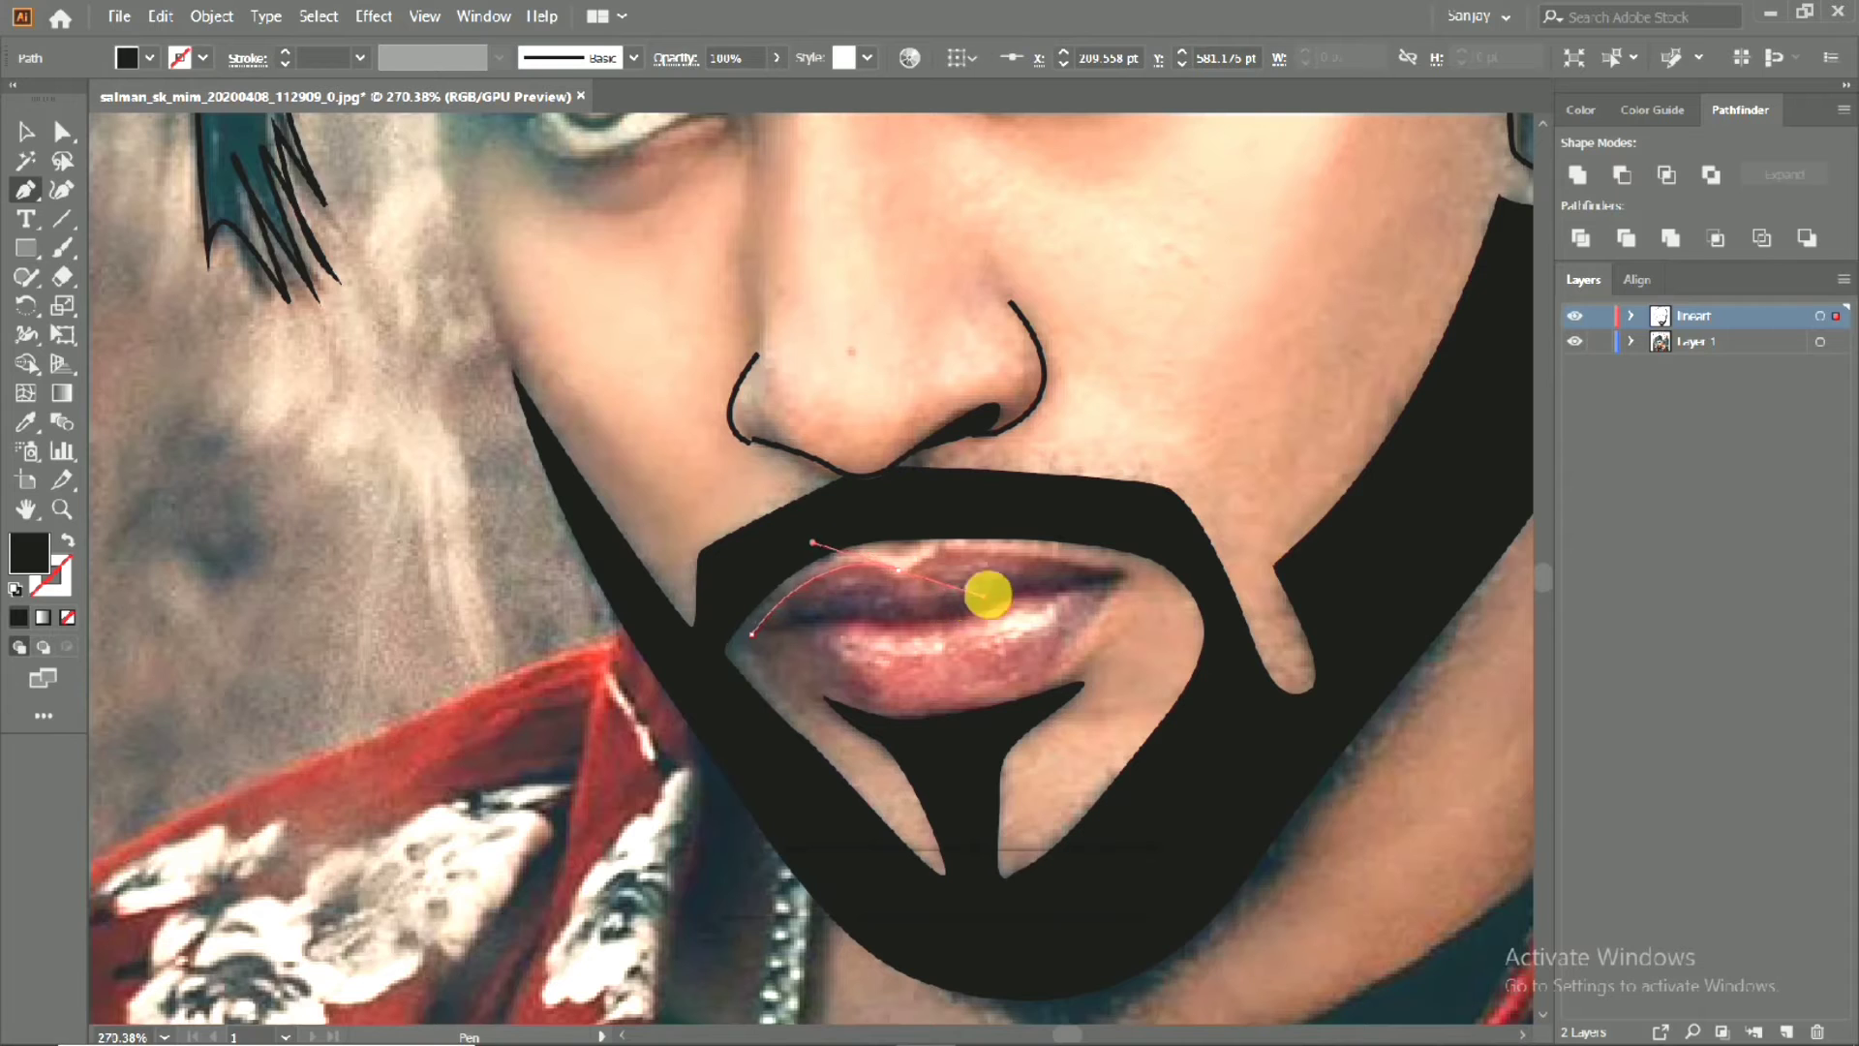
pyautogui.moveTo(896, 570); pyautogui.dragTo(988, 595)
pyautogui.click(68, 542)
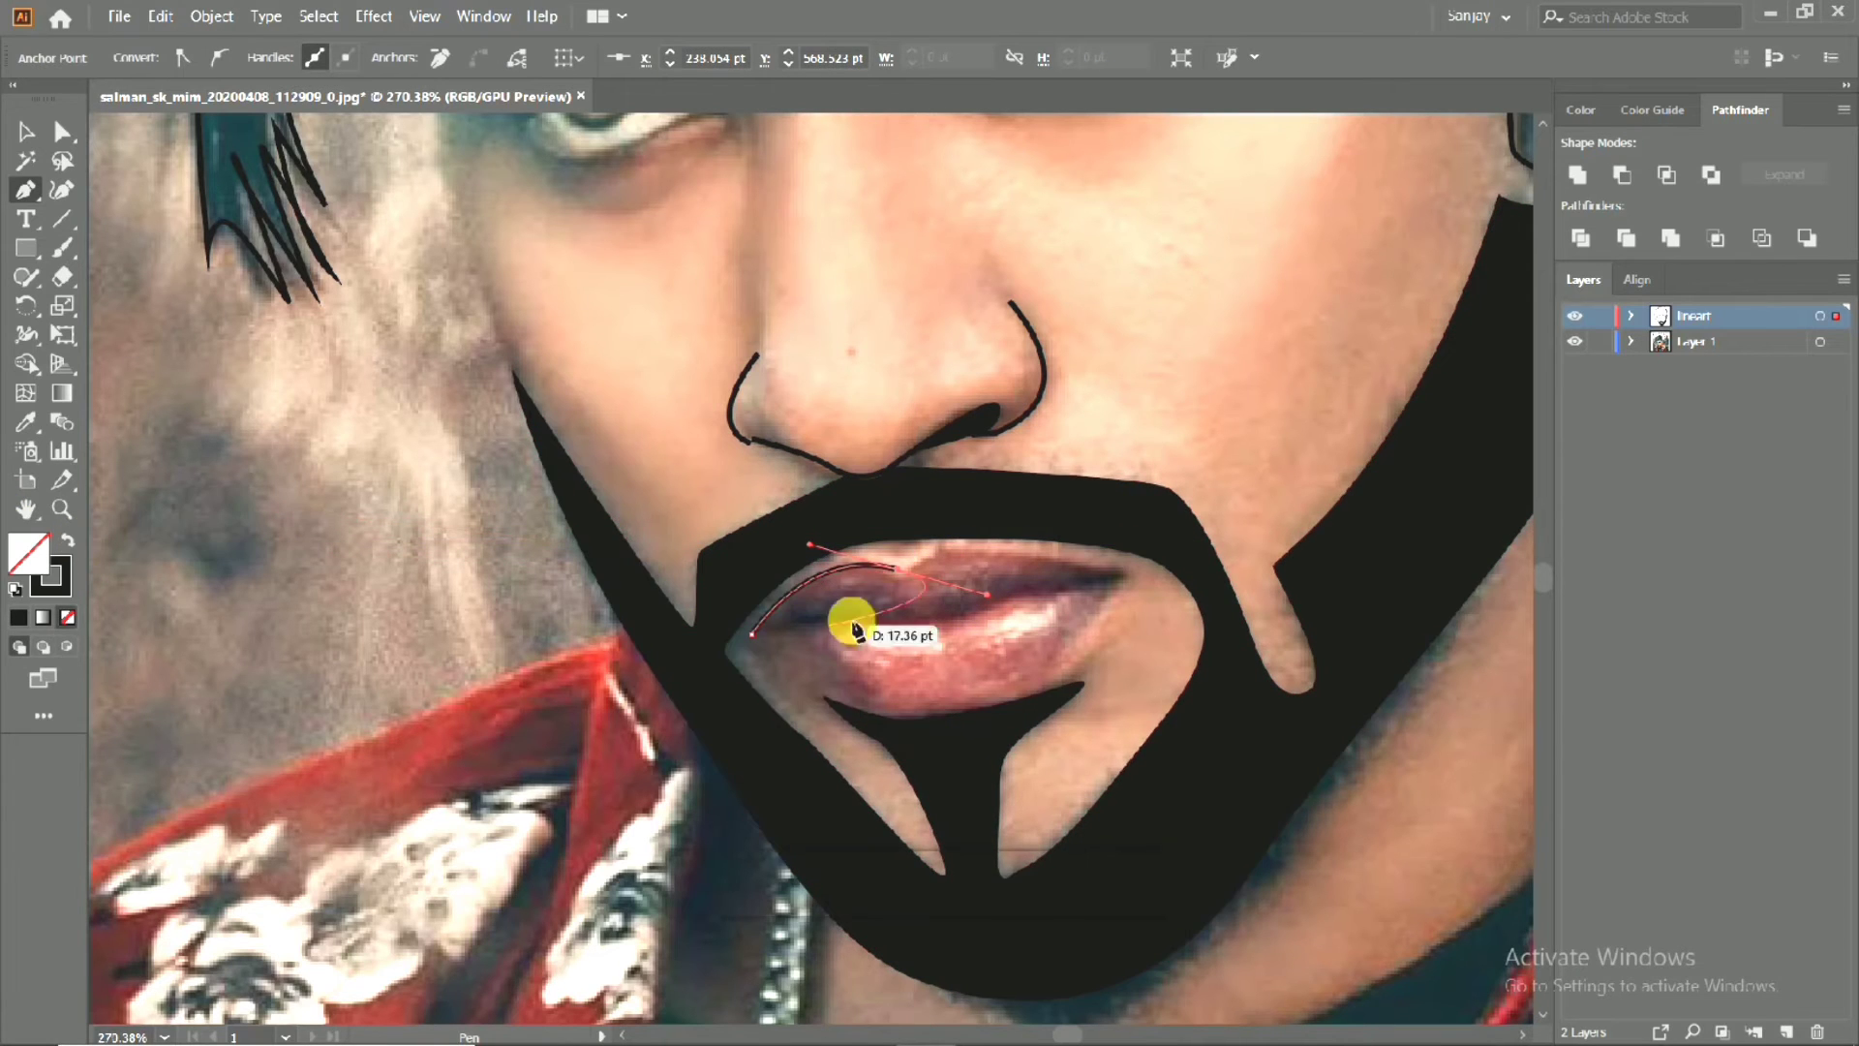
pyautogui.moveTo(898, 569); pyautogui.dragTo(969, 538)
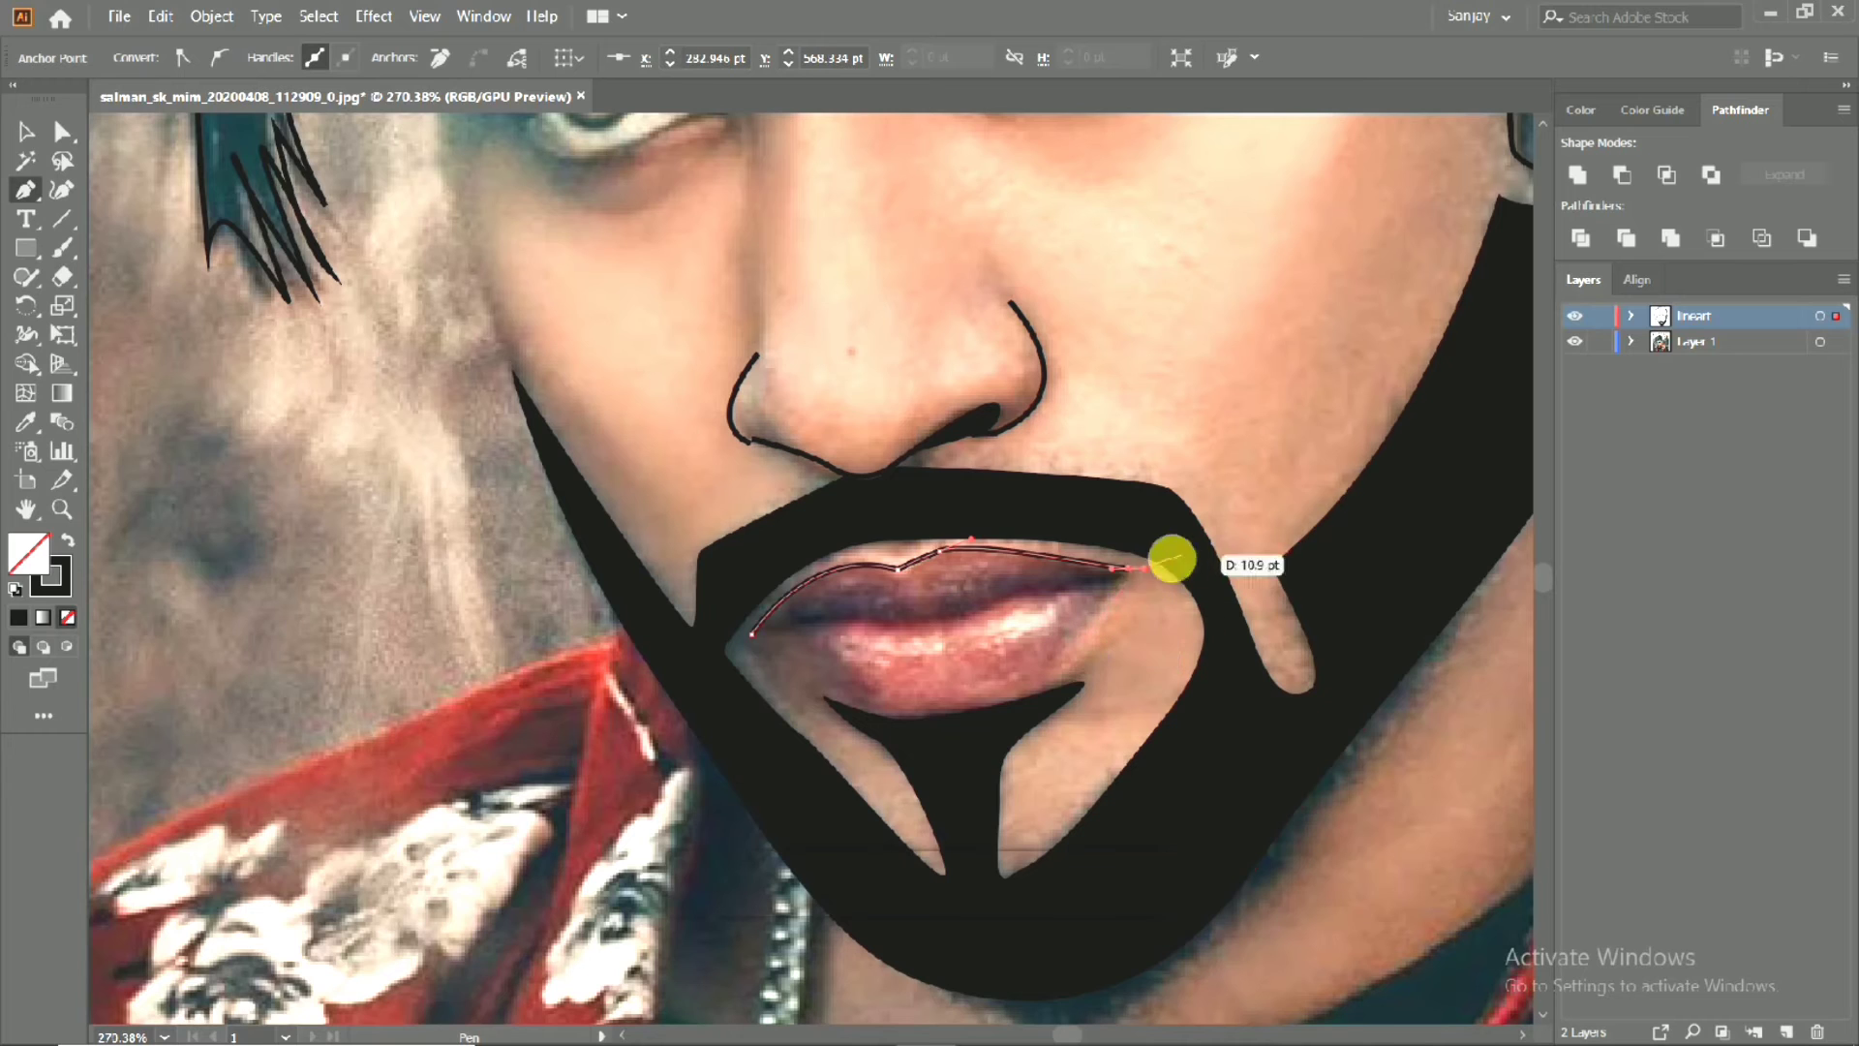
pyautogui.hotkey('ctrl', 'z')
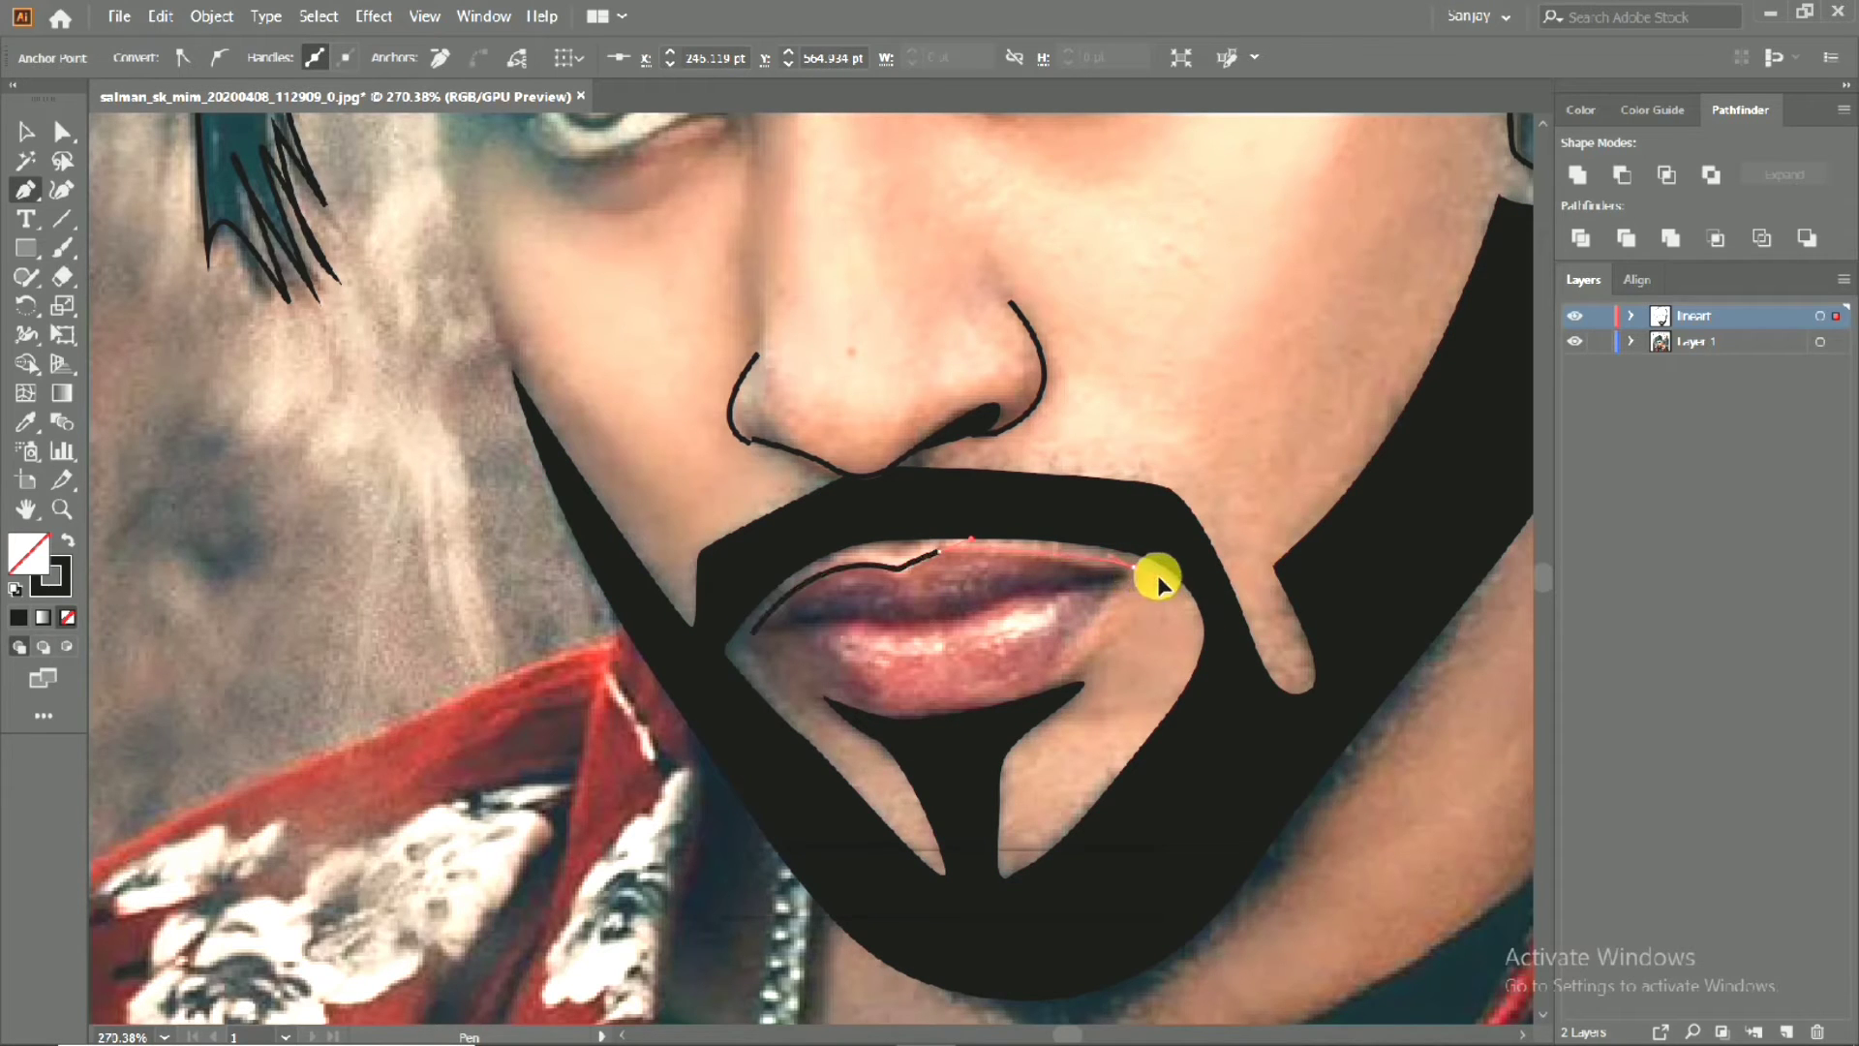
pyautogui.click(1158, 576)
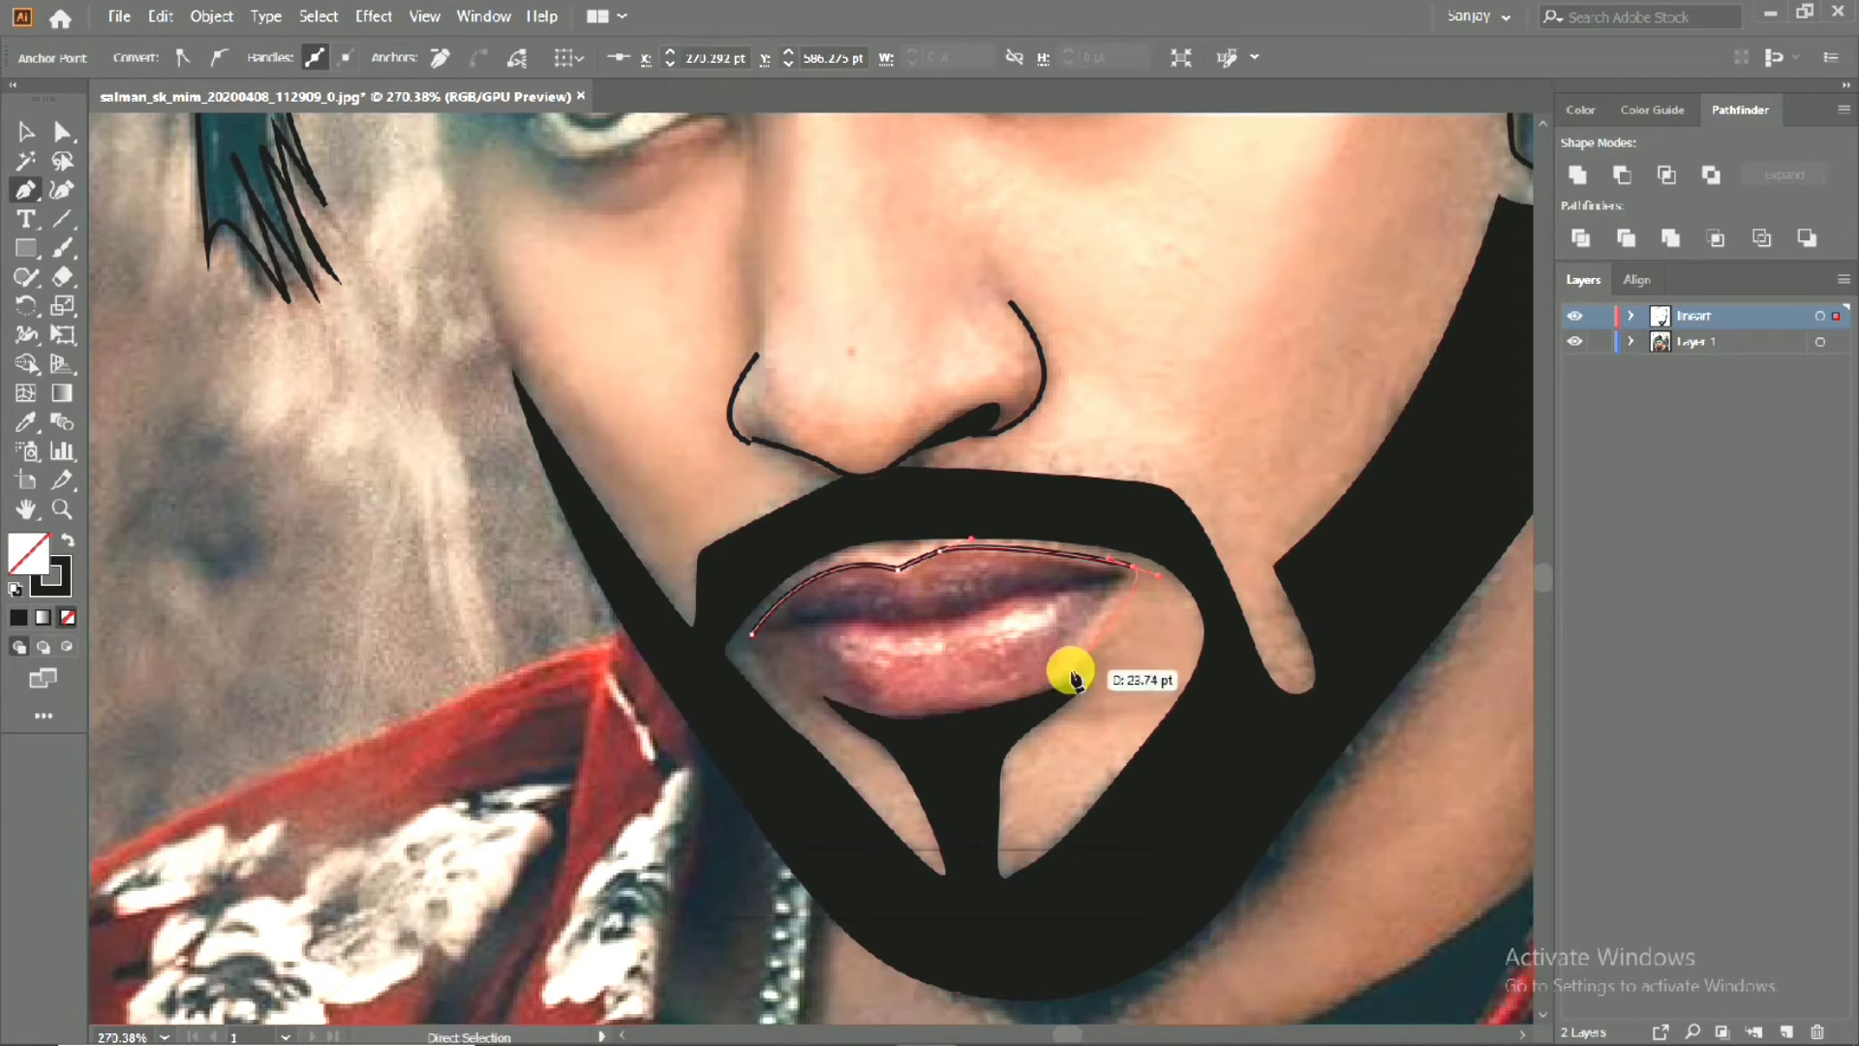
# Continue the lip outline from the right mouth corner along the lower lip's edge, back toward the left corner.
pyautogui.click(1069, 664)
pyautogui.click(1027, 742)
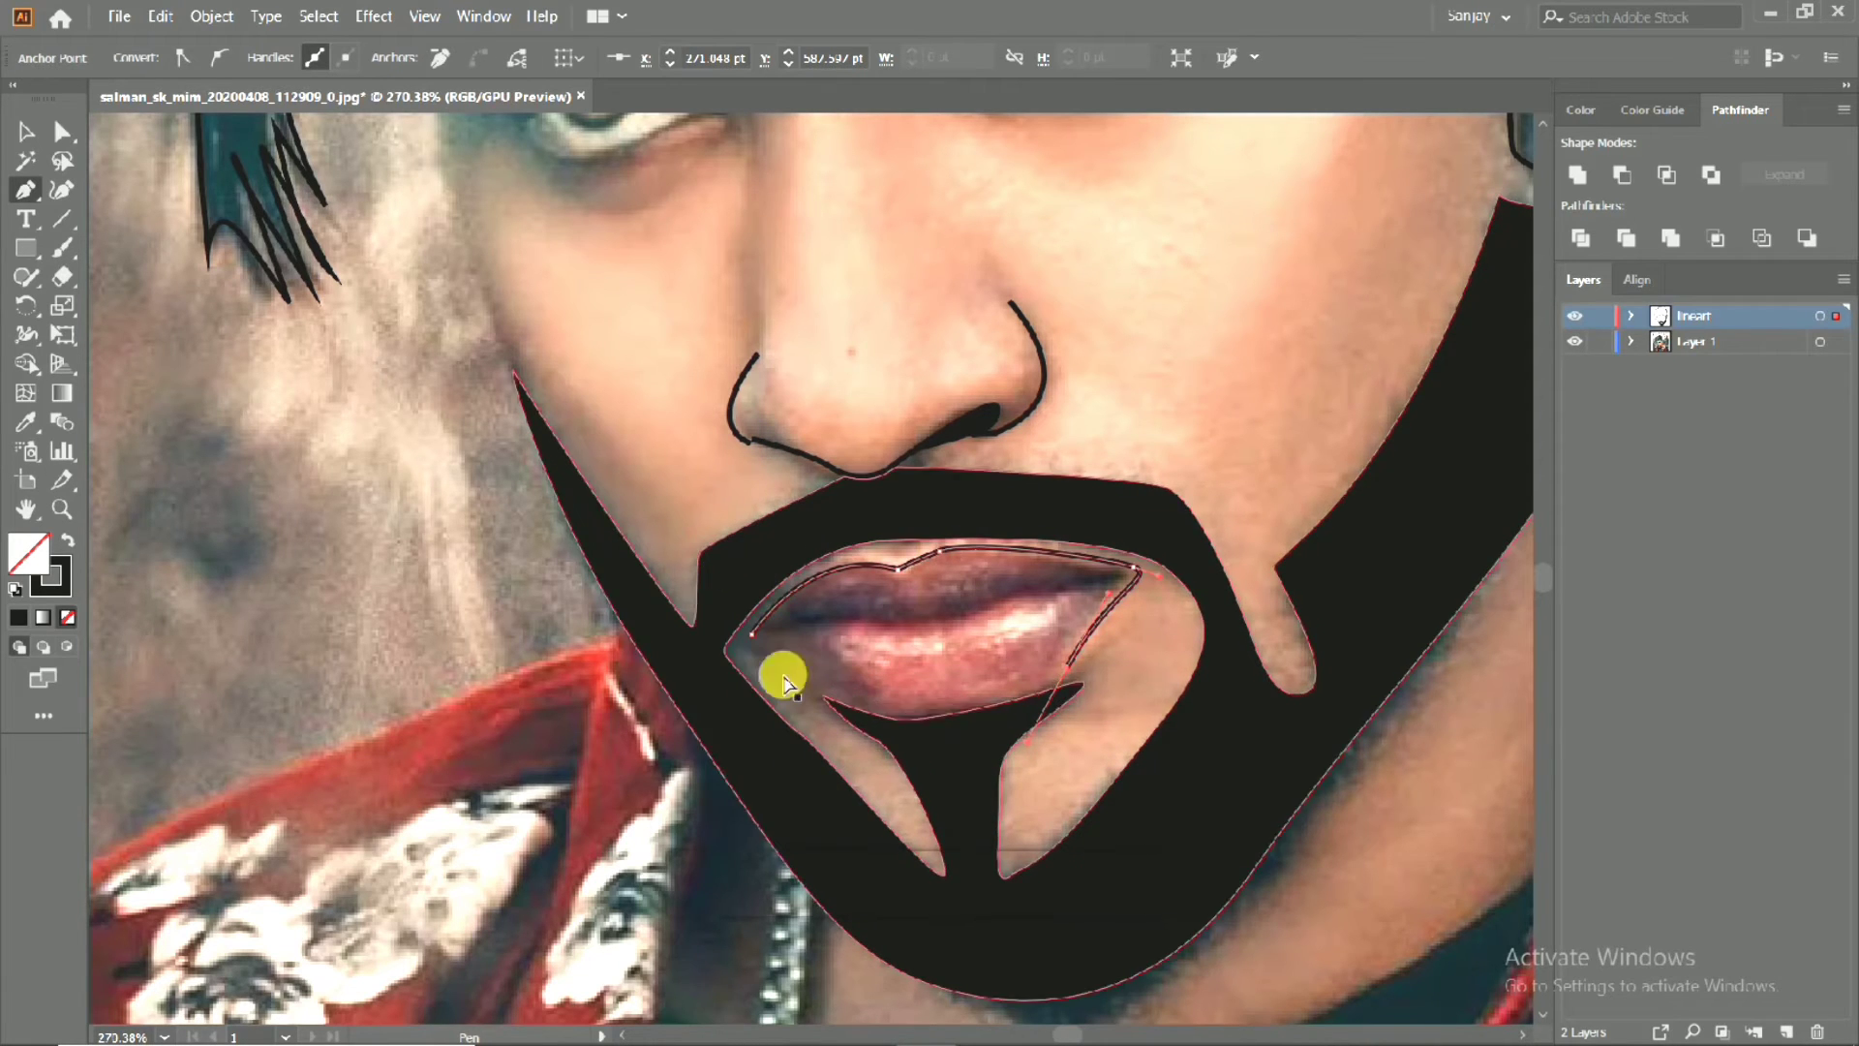
pyautogui.click(1069, 668)
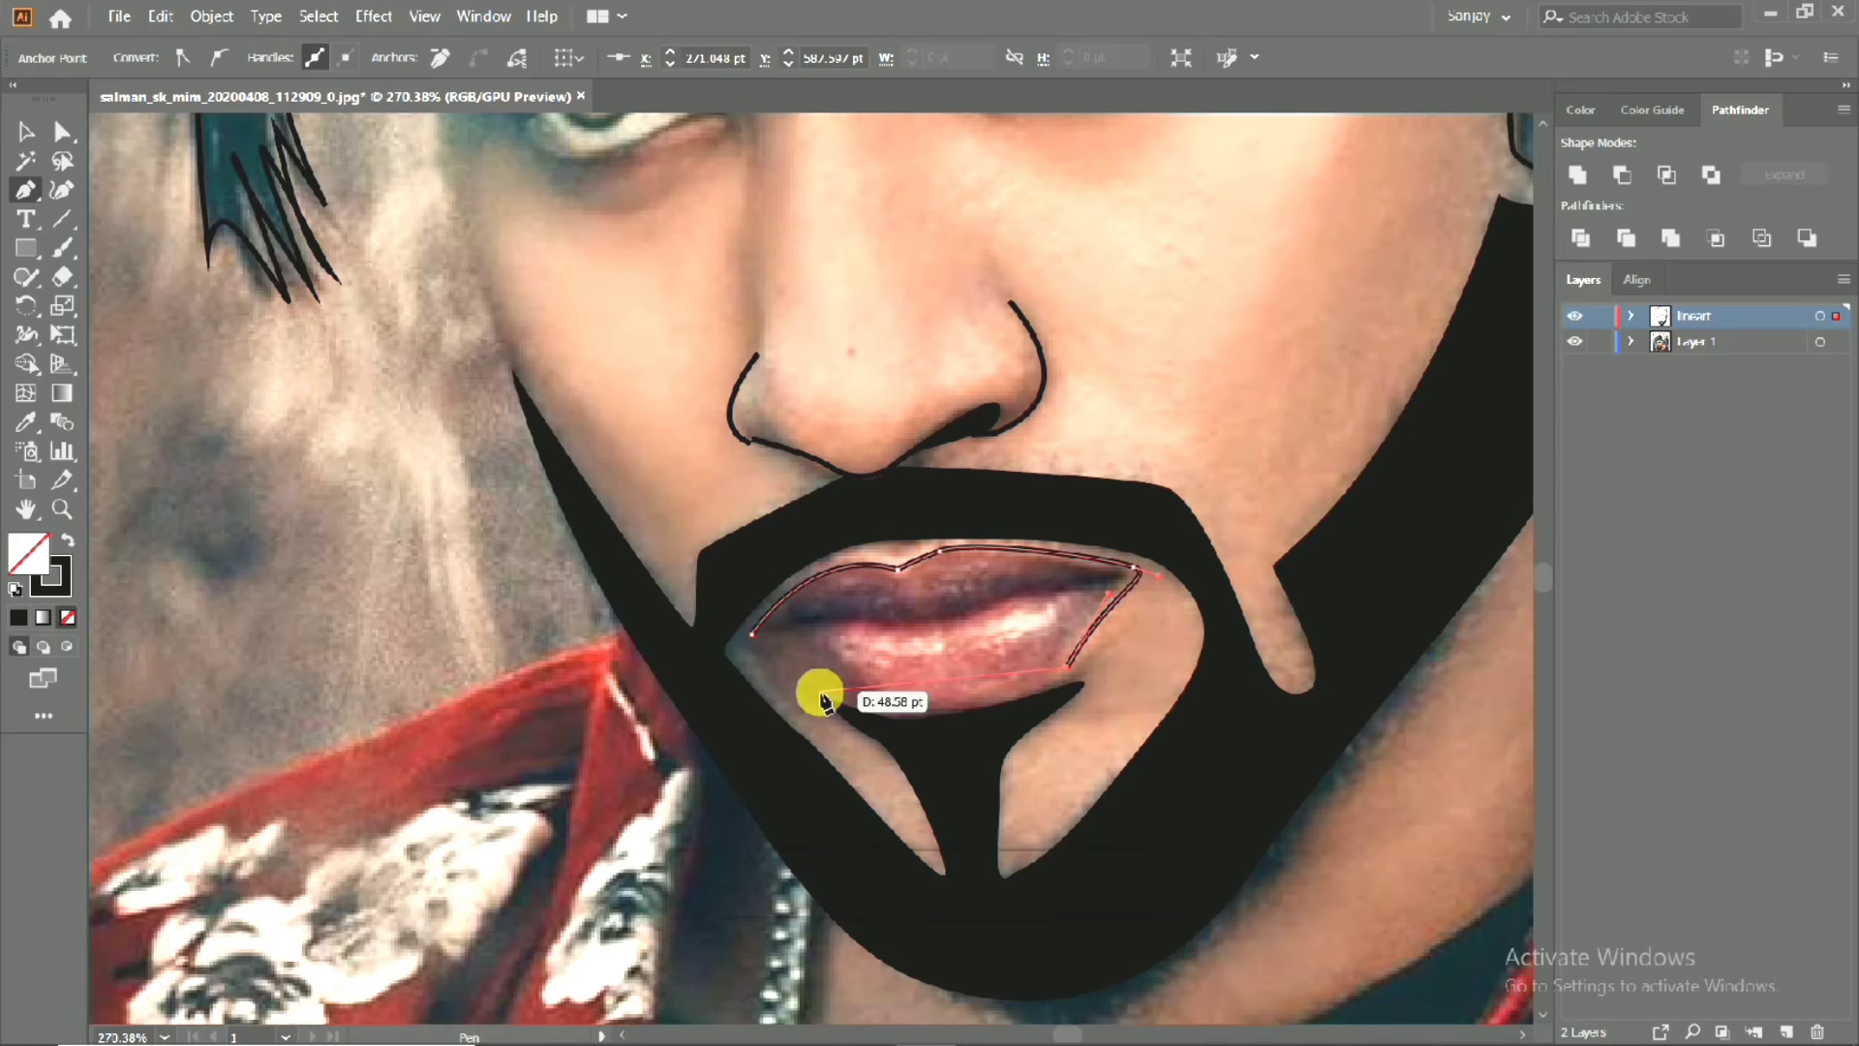
pyautogui.moveTo(818, 693); pyautogui.dragTo(646, 630)
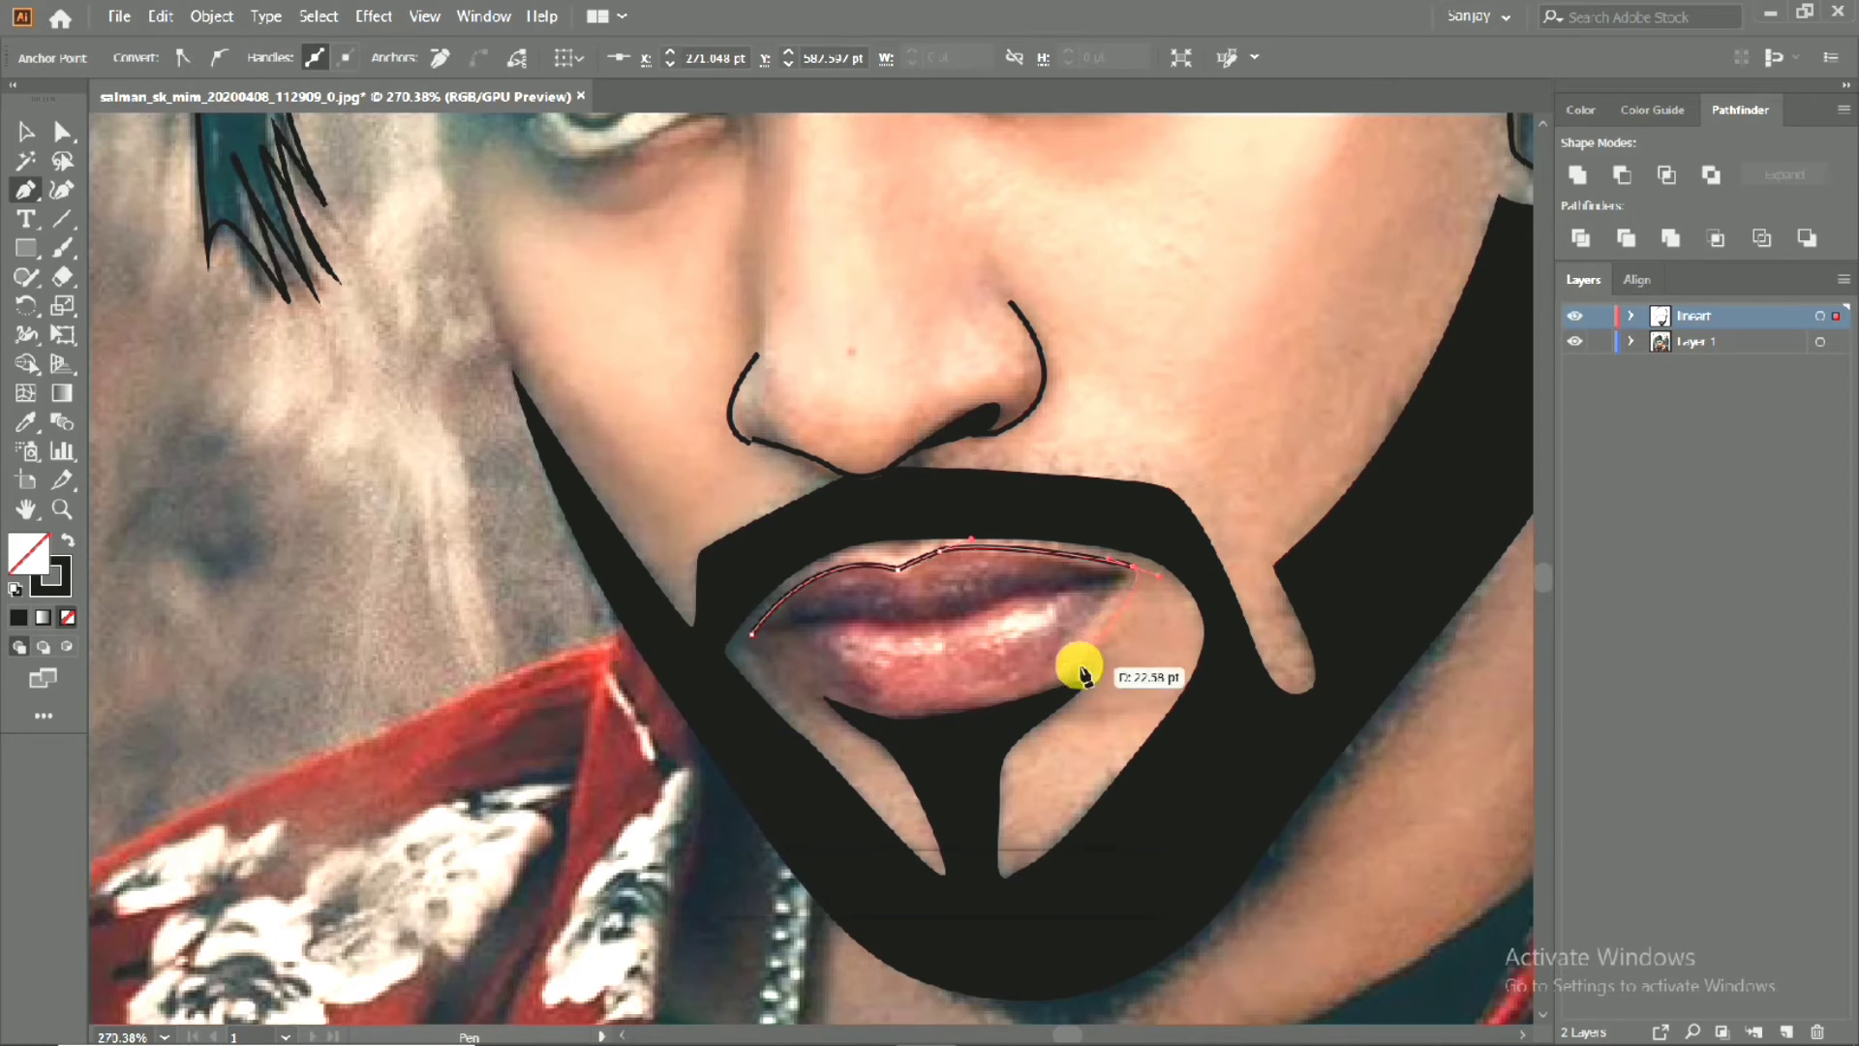
pyautogui.moveTo(964, 709); pyautogui.dragTo(809, 709)
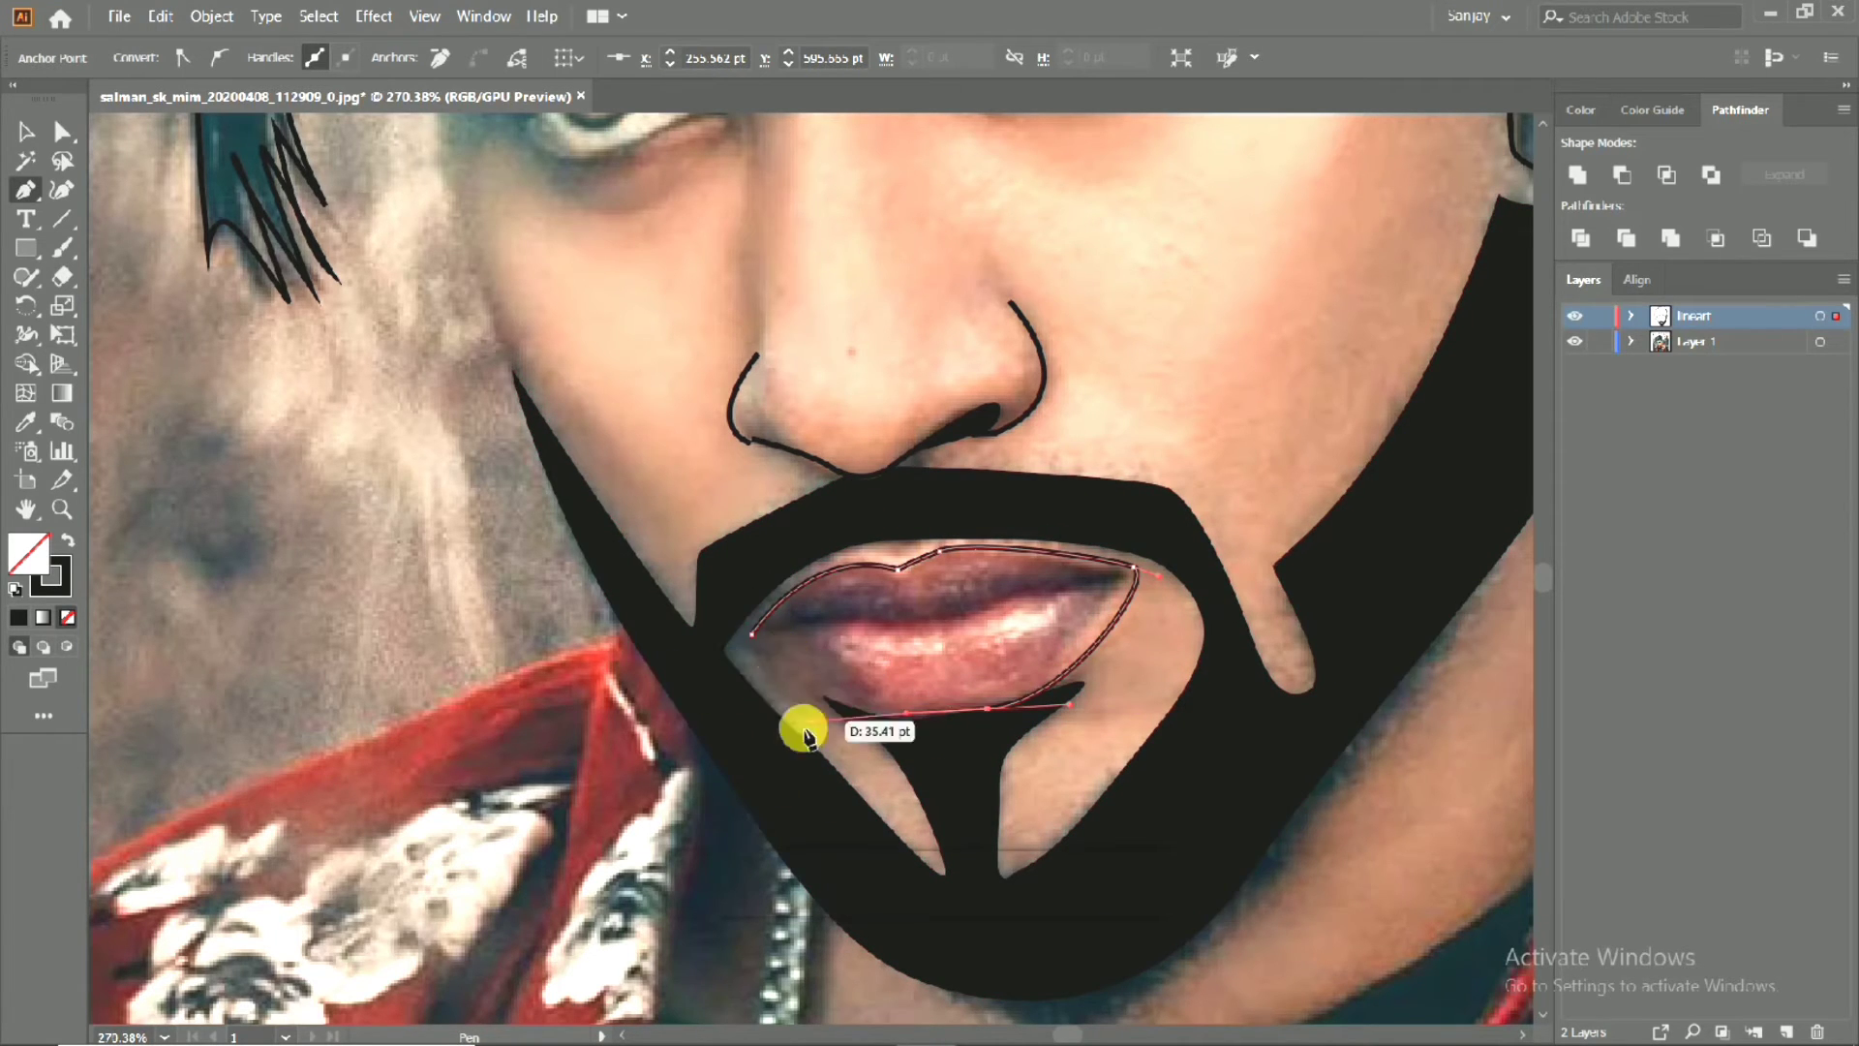
pyautogui.moveTo(752, 639); pyautogui.dragTo(652, 547)
pyautogui.moveTo(695, 750); pyautogui.dragTo(765, 765)
pyautogui.moveTo(786, 659); pyautogui.dragTo(672, 559)
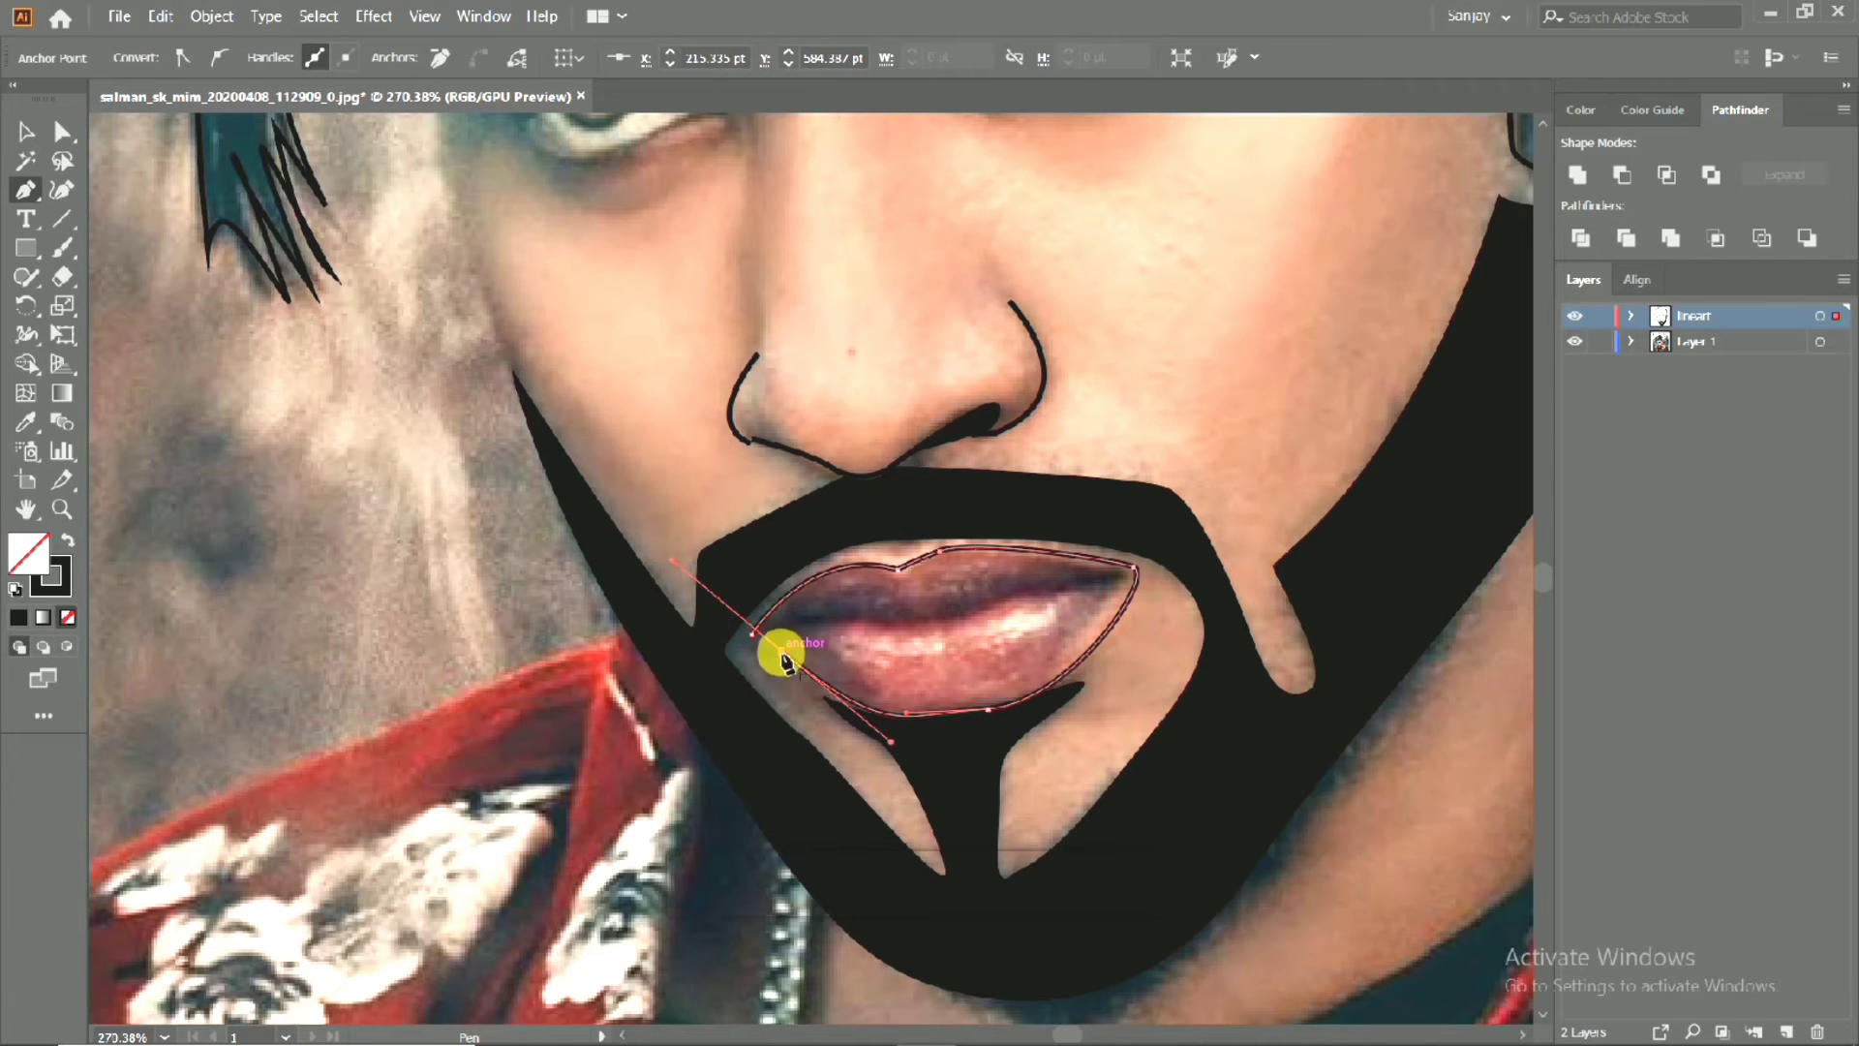
# Close the lip outline at the left mouth corner and check it with the photo layer briefly hidden.
pyautogui.click(755, 639)
pyautogui.scroll(-3, 933, 684)
pyautogui.scroll(4, 933, 652)
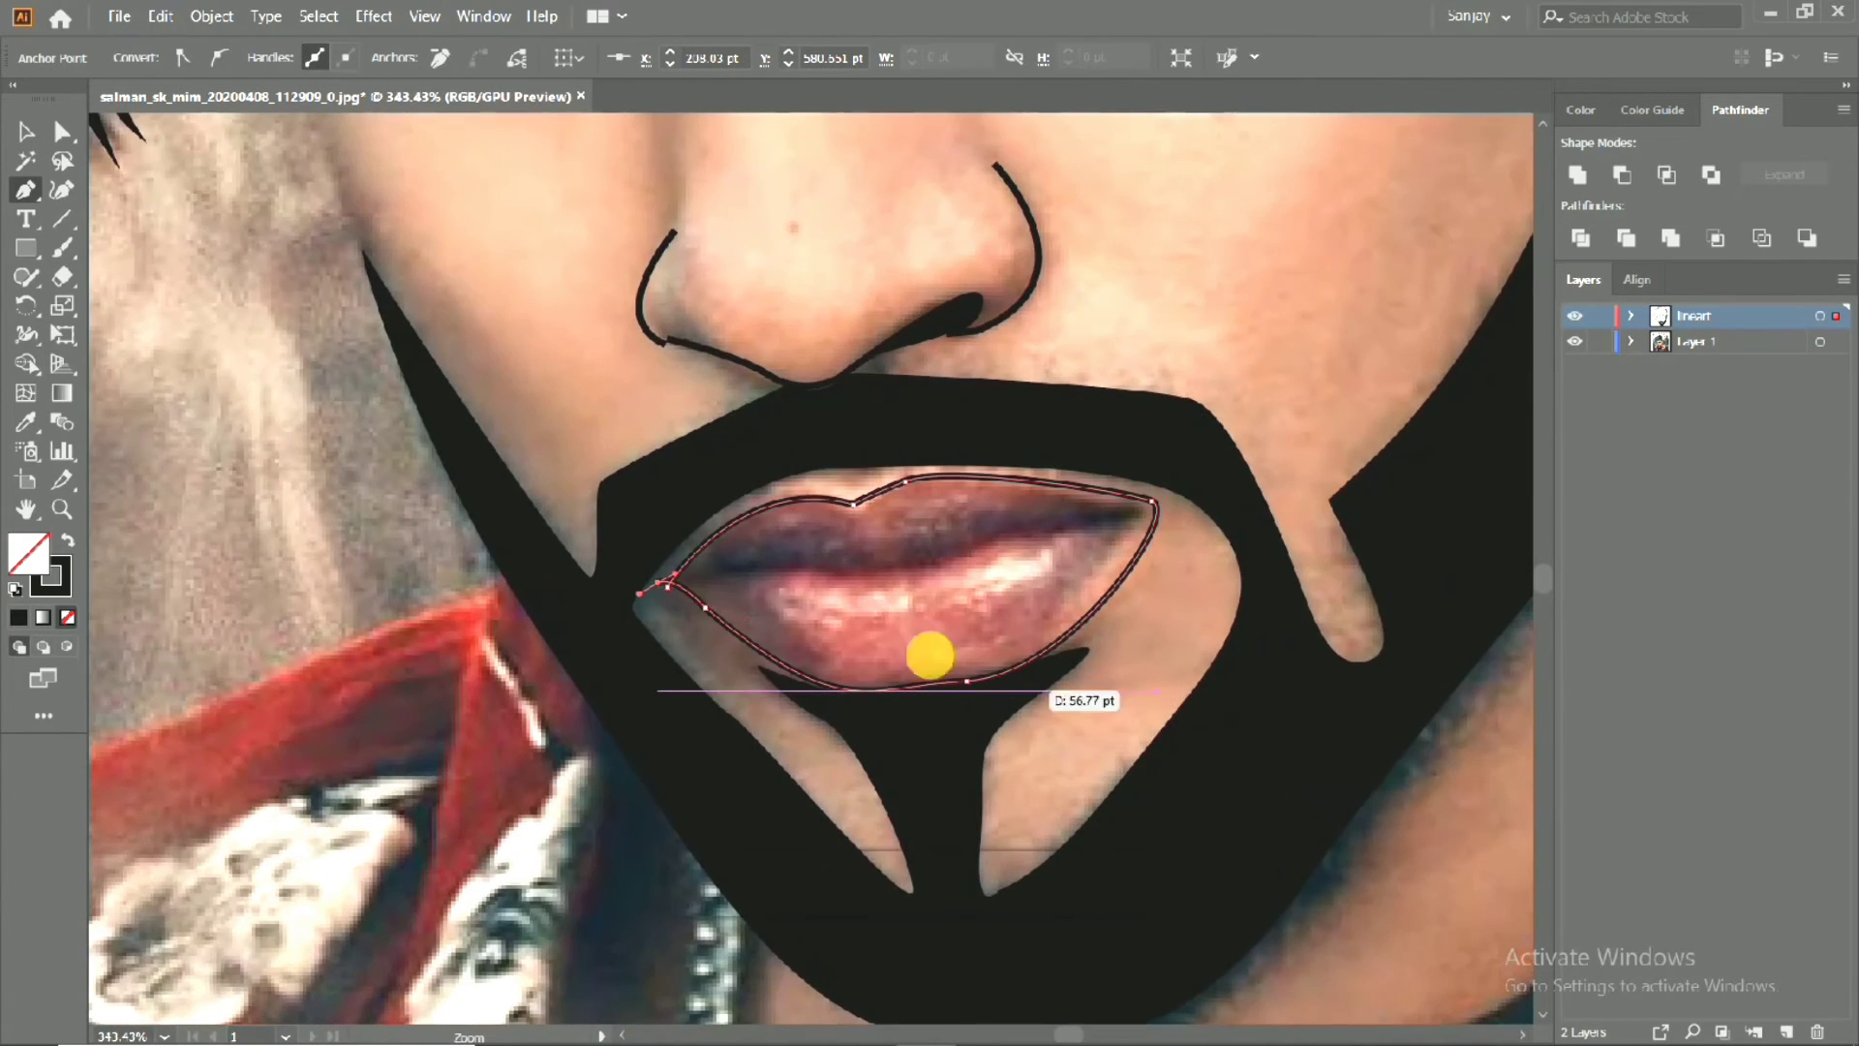
pyautogui.scroll(2, 1026, 628)
pyautogui.click(756, 584)
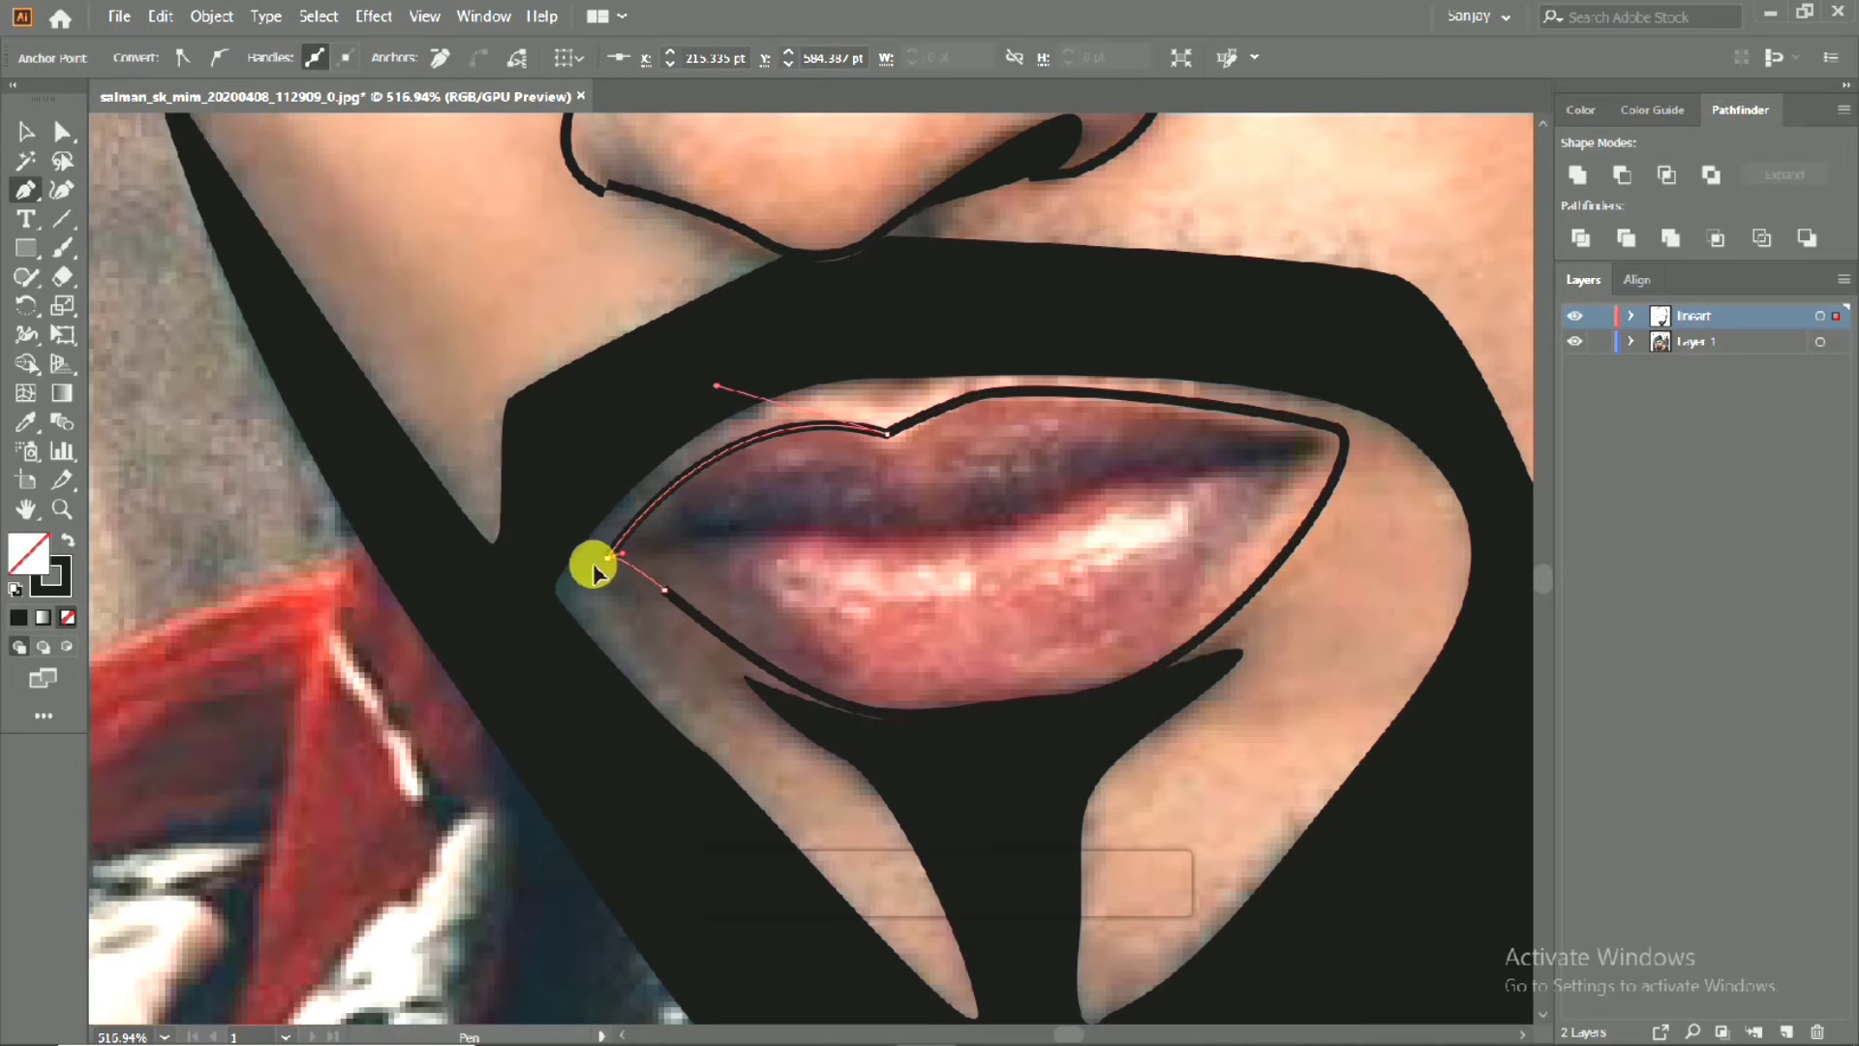
pyautogui.scroll(-4, 953, 579)
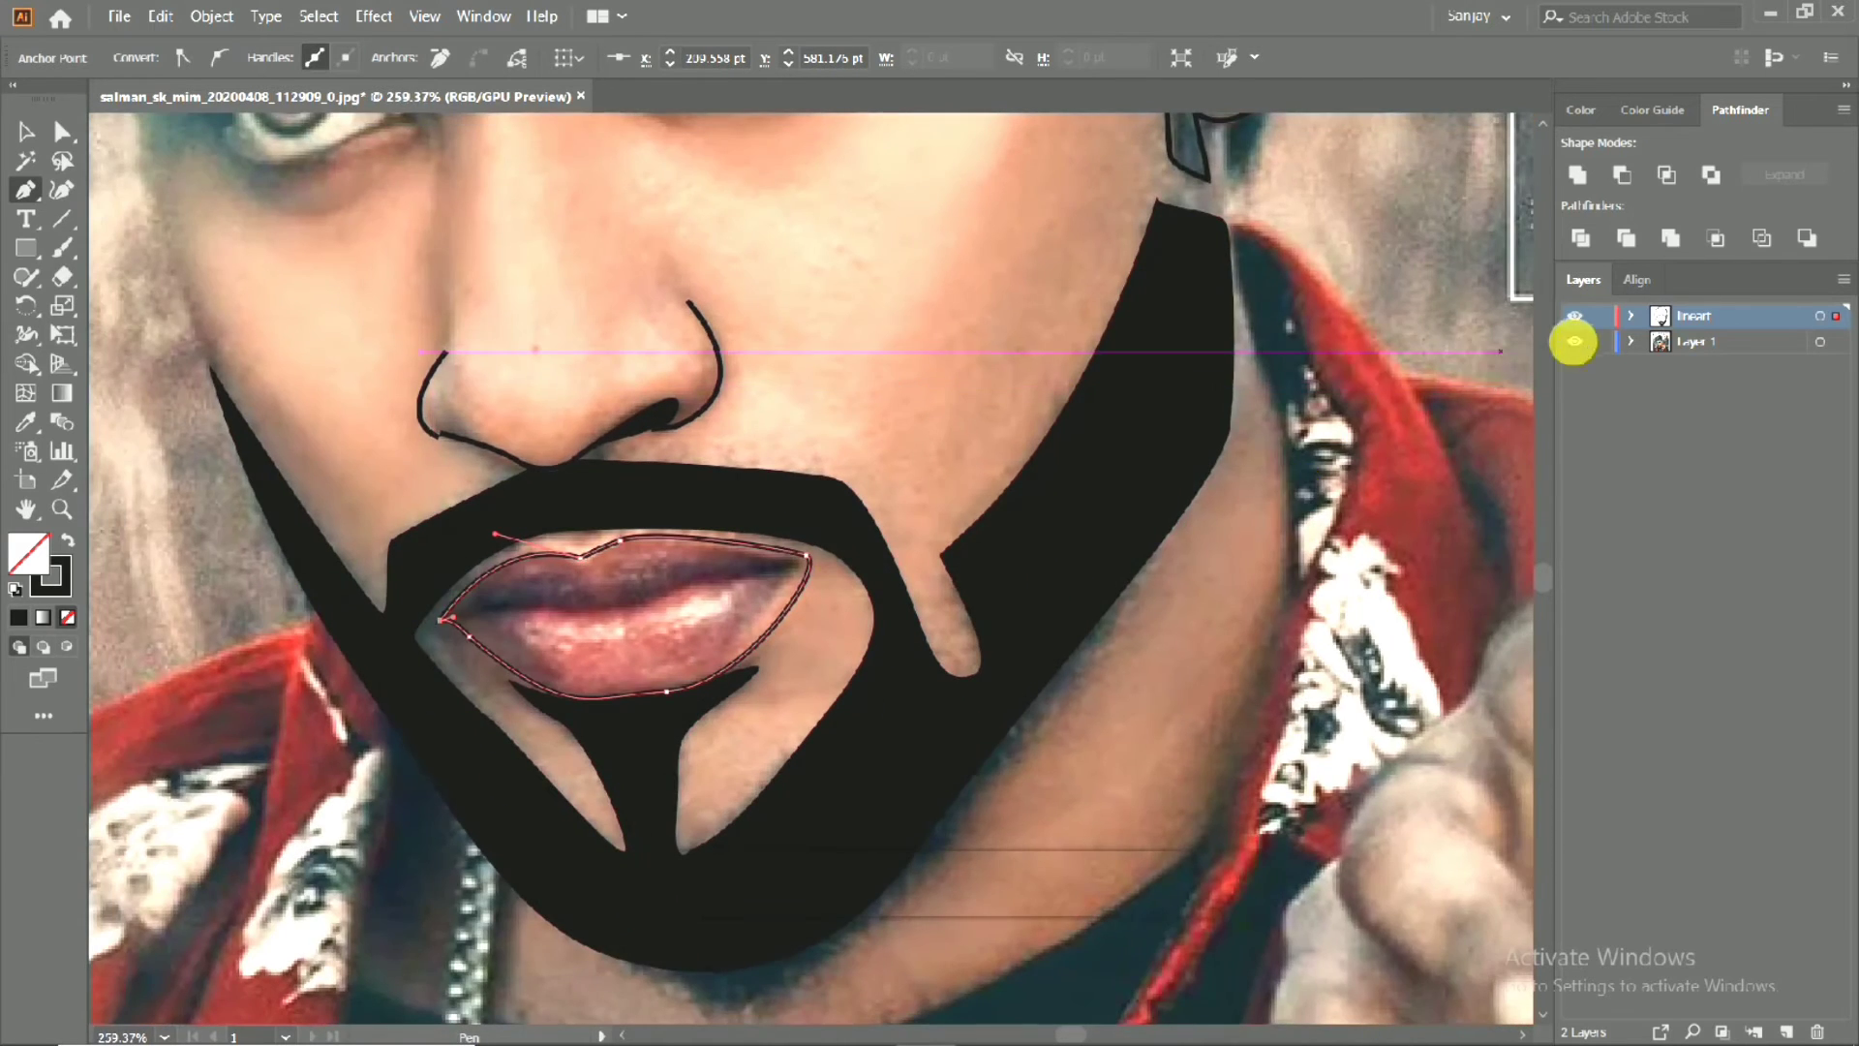
pyautogui.click(1579, 342)
pyautogui.click(1586, 343)
# Draw a curved line between the lips from the left mouth corner to the right corner.
pyautogui.scroll(2, 652, 552)
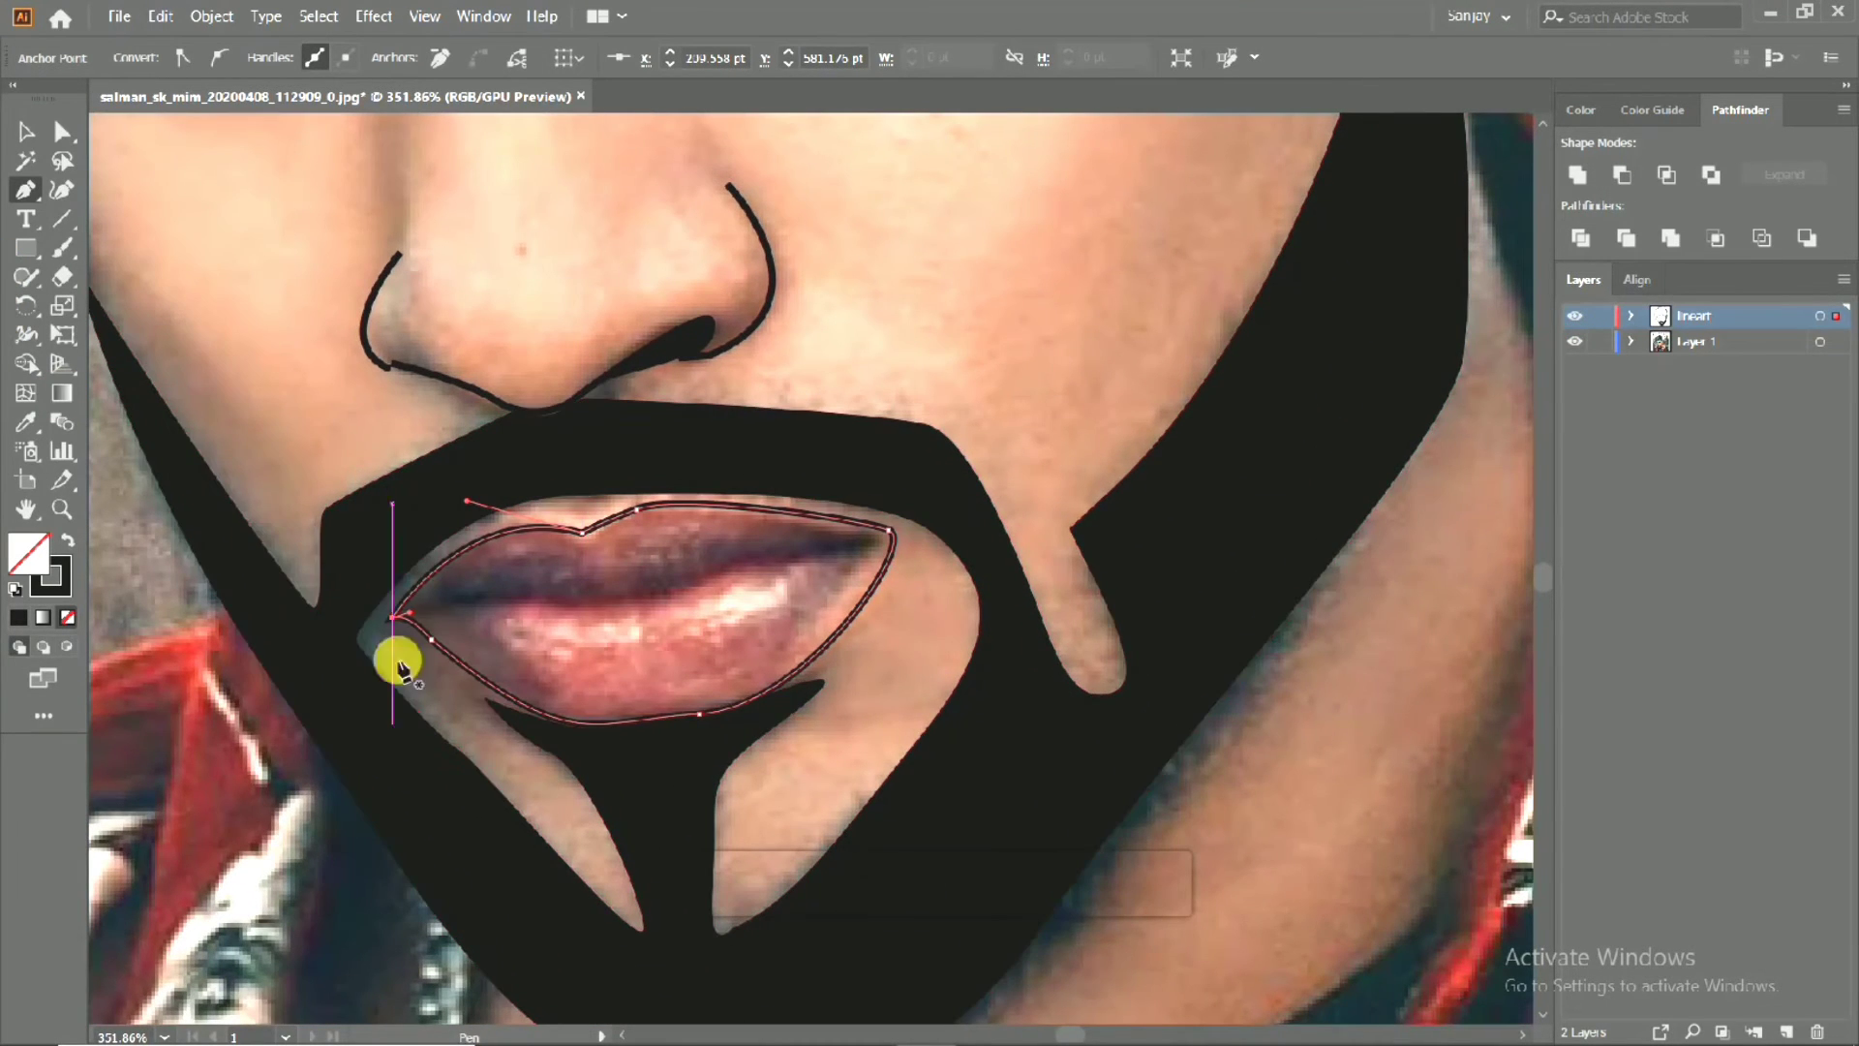
pyautogui.click(388, 620)
pyautogui.click(387, 620)
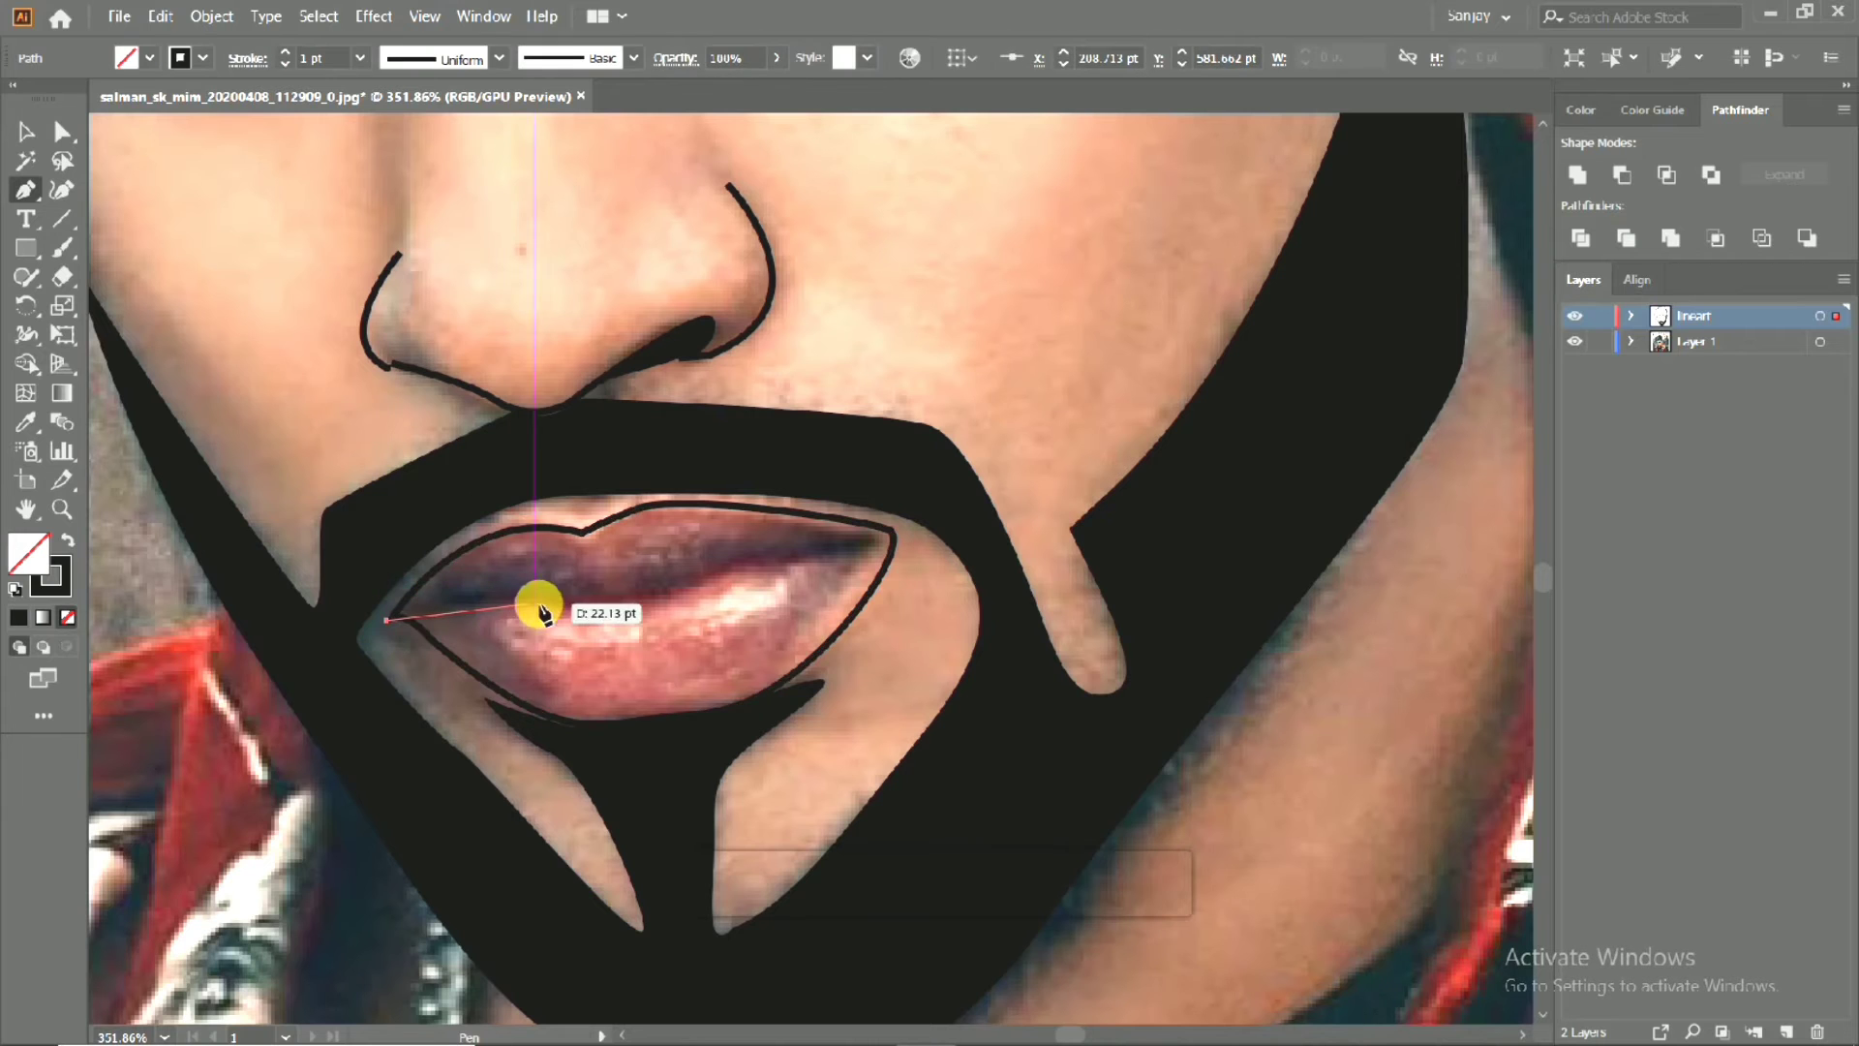
pyautogui.moveTo(595, 618); pyautogui.dragTo(717, 588)
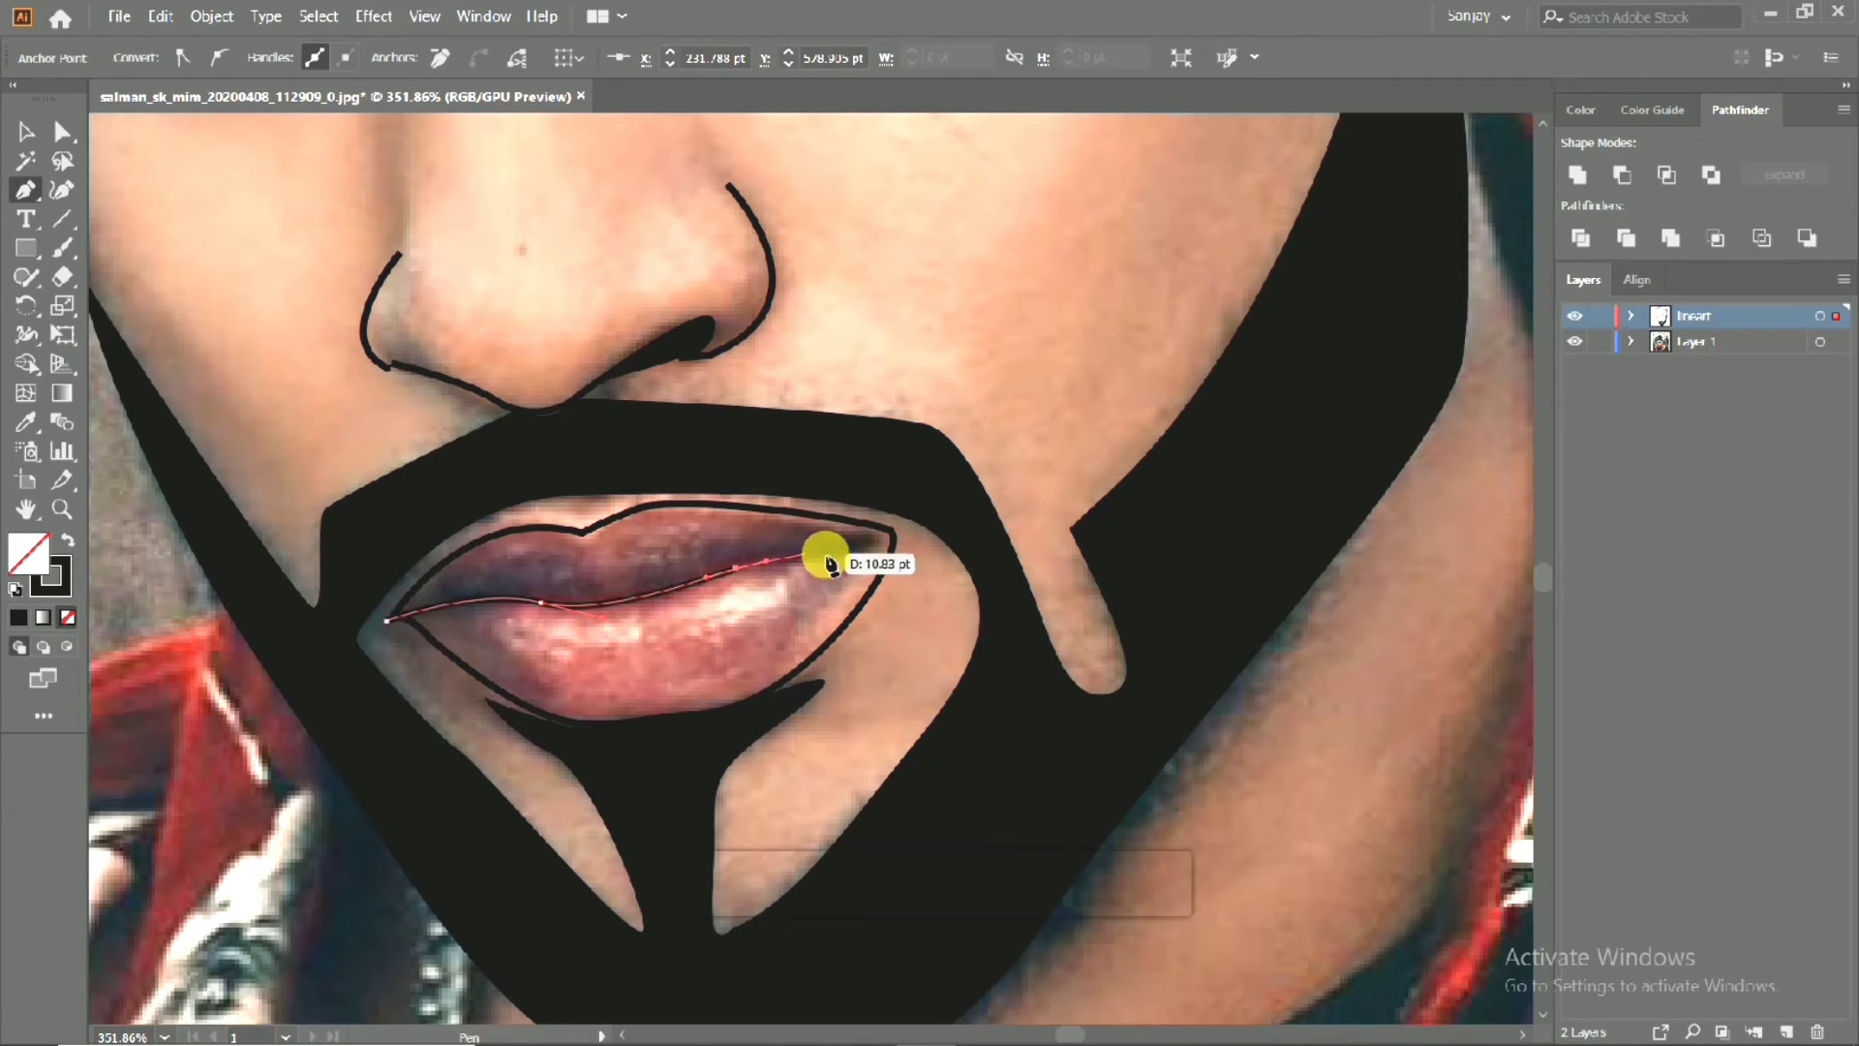
pyautogui.moveTo(828, 561); pyautogui.dragTo(892, 530)
pyautogui.scroll(-5, 775, 551)
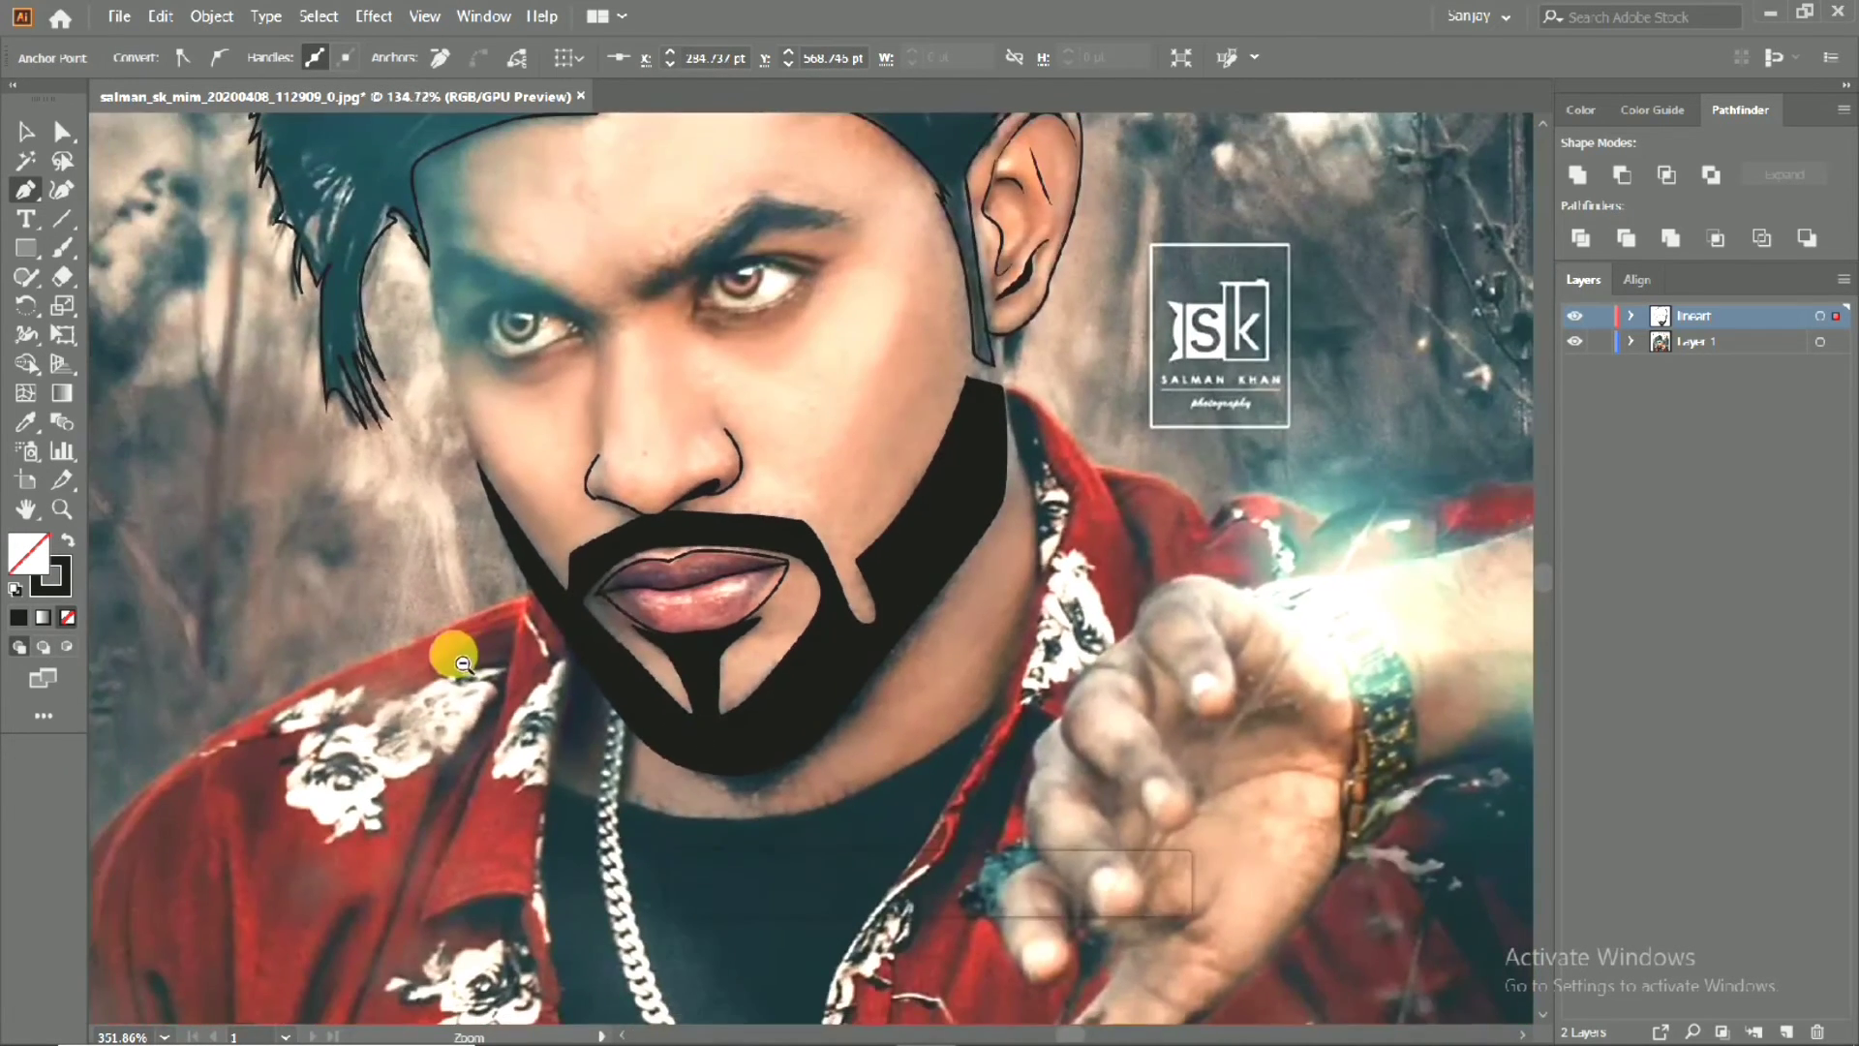
# Deselect the mouth line and check the line art with the photo layer hidden, then show the photo again.
pyautogui.click(26, 131)
pyautogui.click(278, 486)
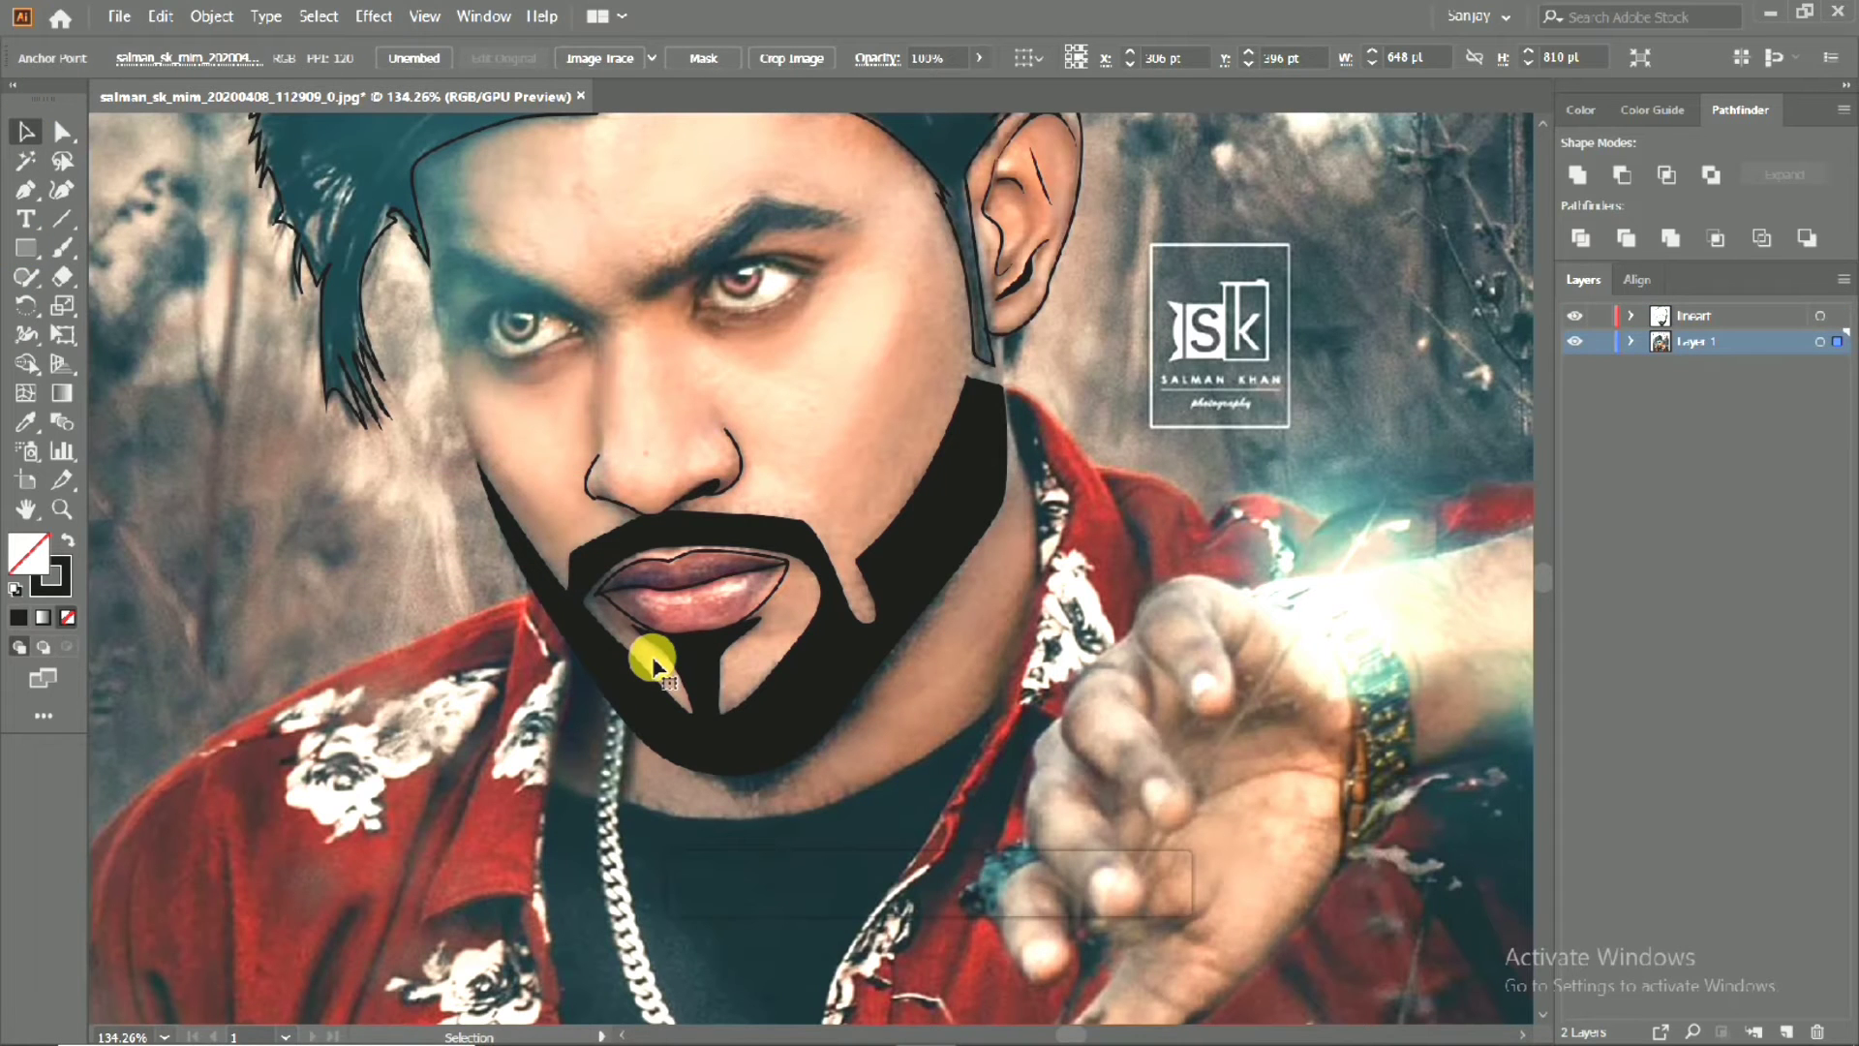
pyautogui.click(1575, 341)
pyautogui.click(1576, 341)
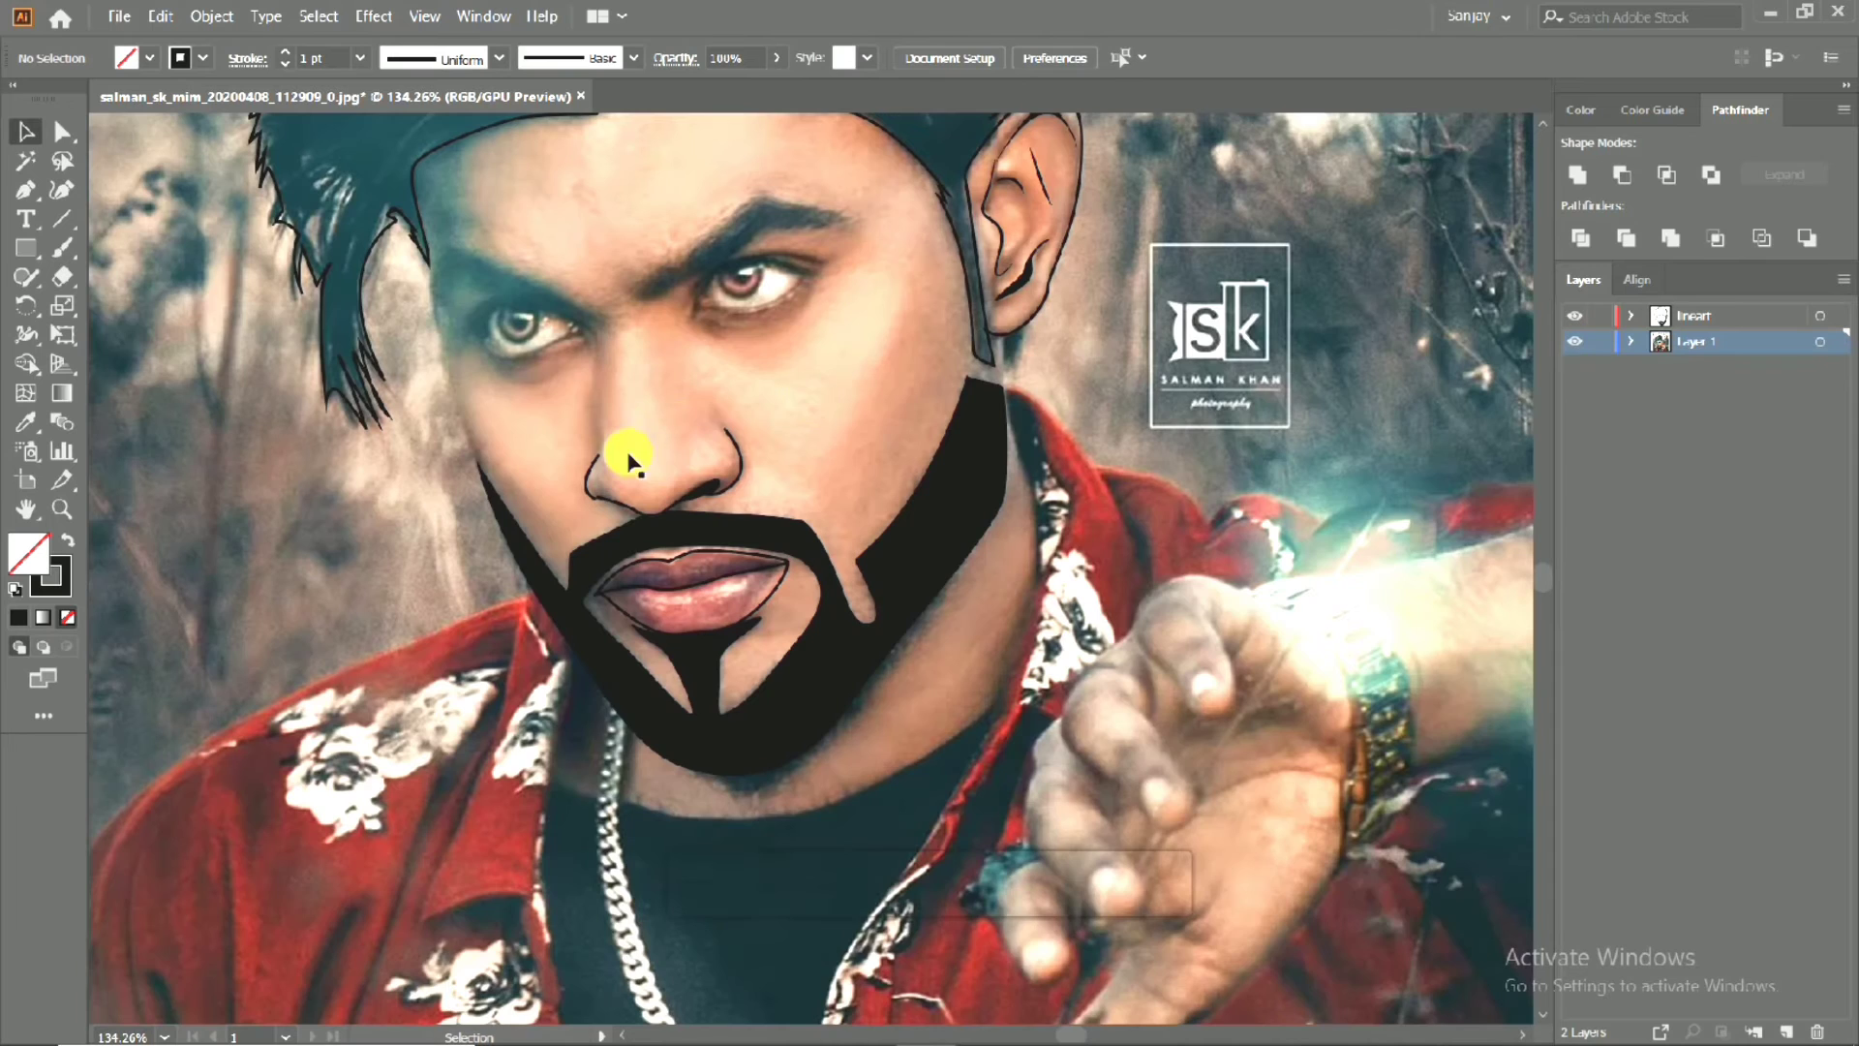
# On the line art layer, trace the right eyebrow's upper edge from its inner end, with hair spikes along it.
pyautogui.scroll(2, 581, 377)
pyautogui.keyDown('ctrl'); pyautogui.click(605, 567); pyautogui.keyUp('ctrl')
pyautogui.click(1752, 319)
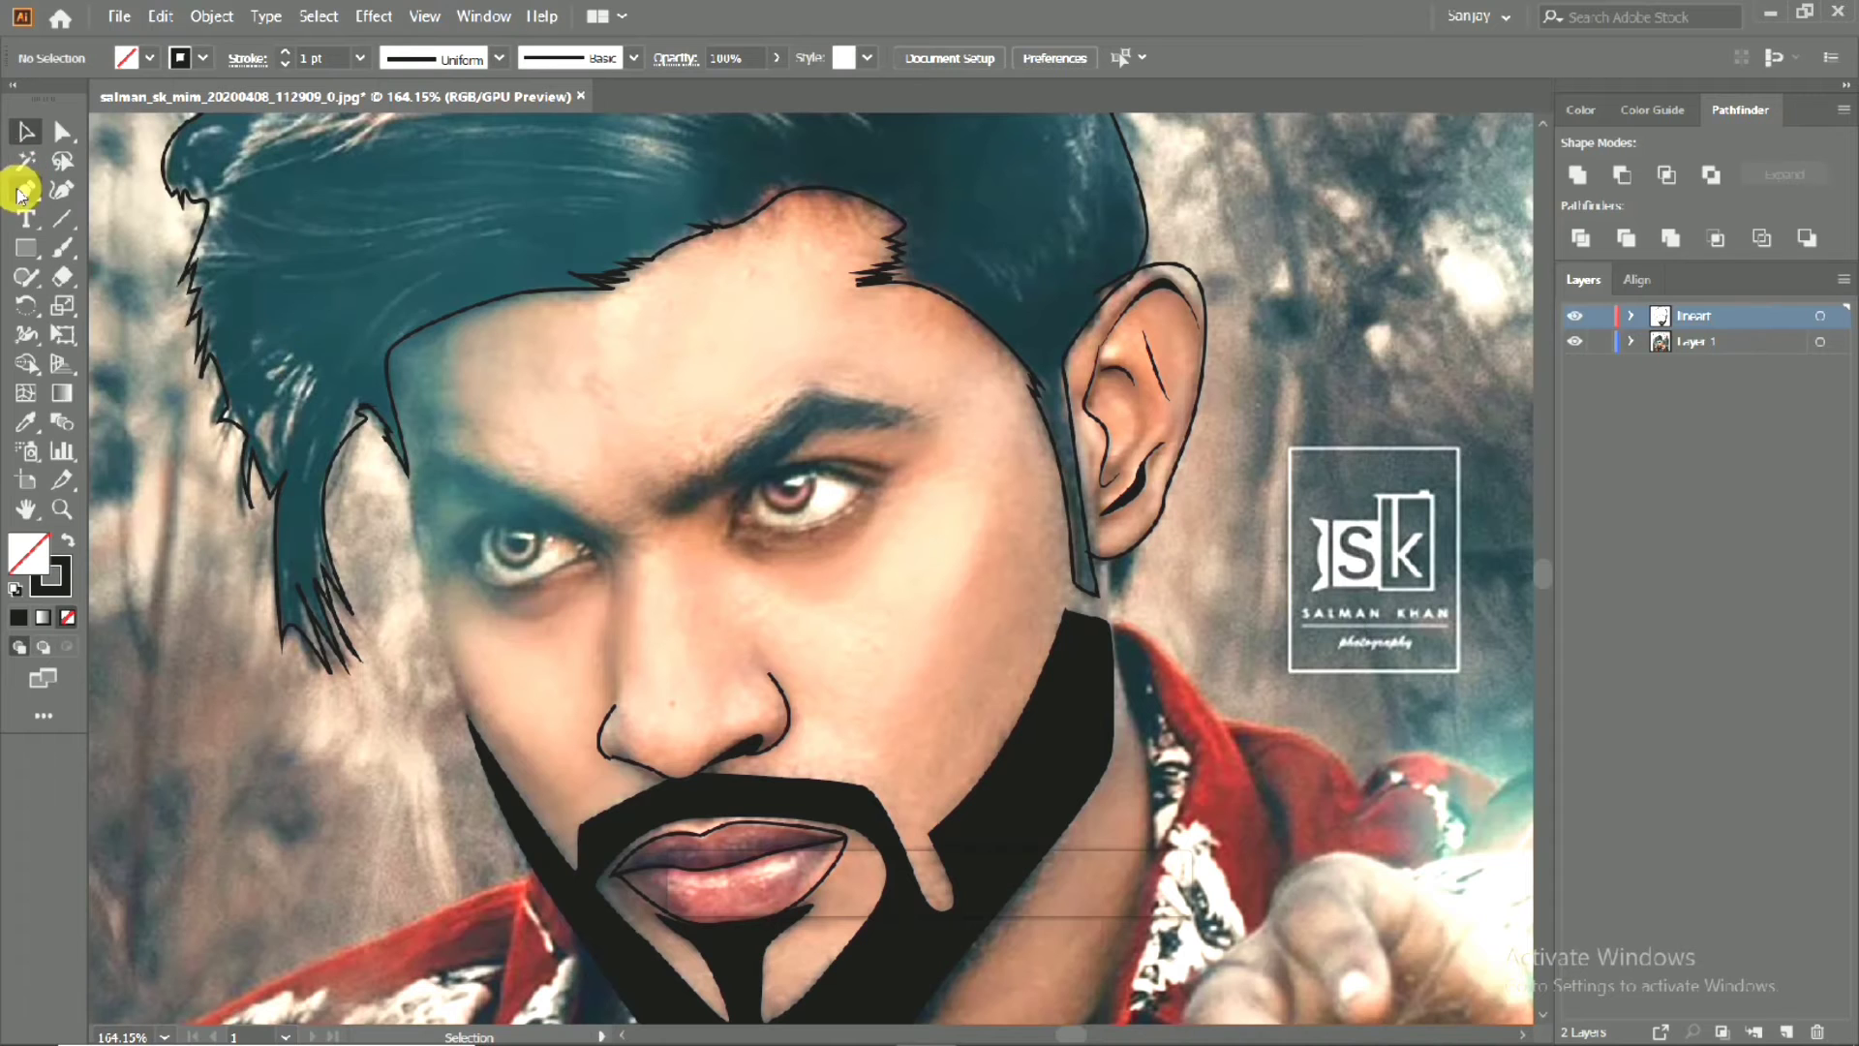
pyautogui.scroll(2, 708, 471)
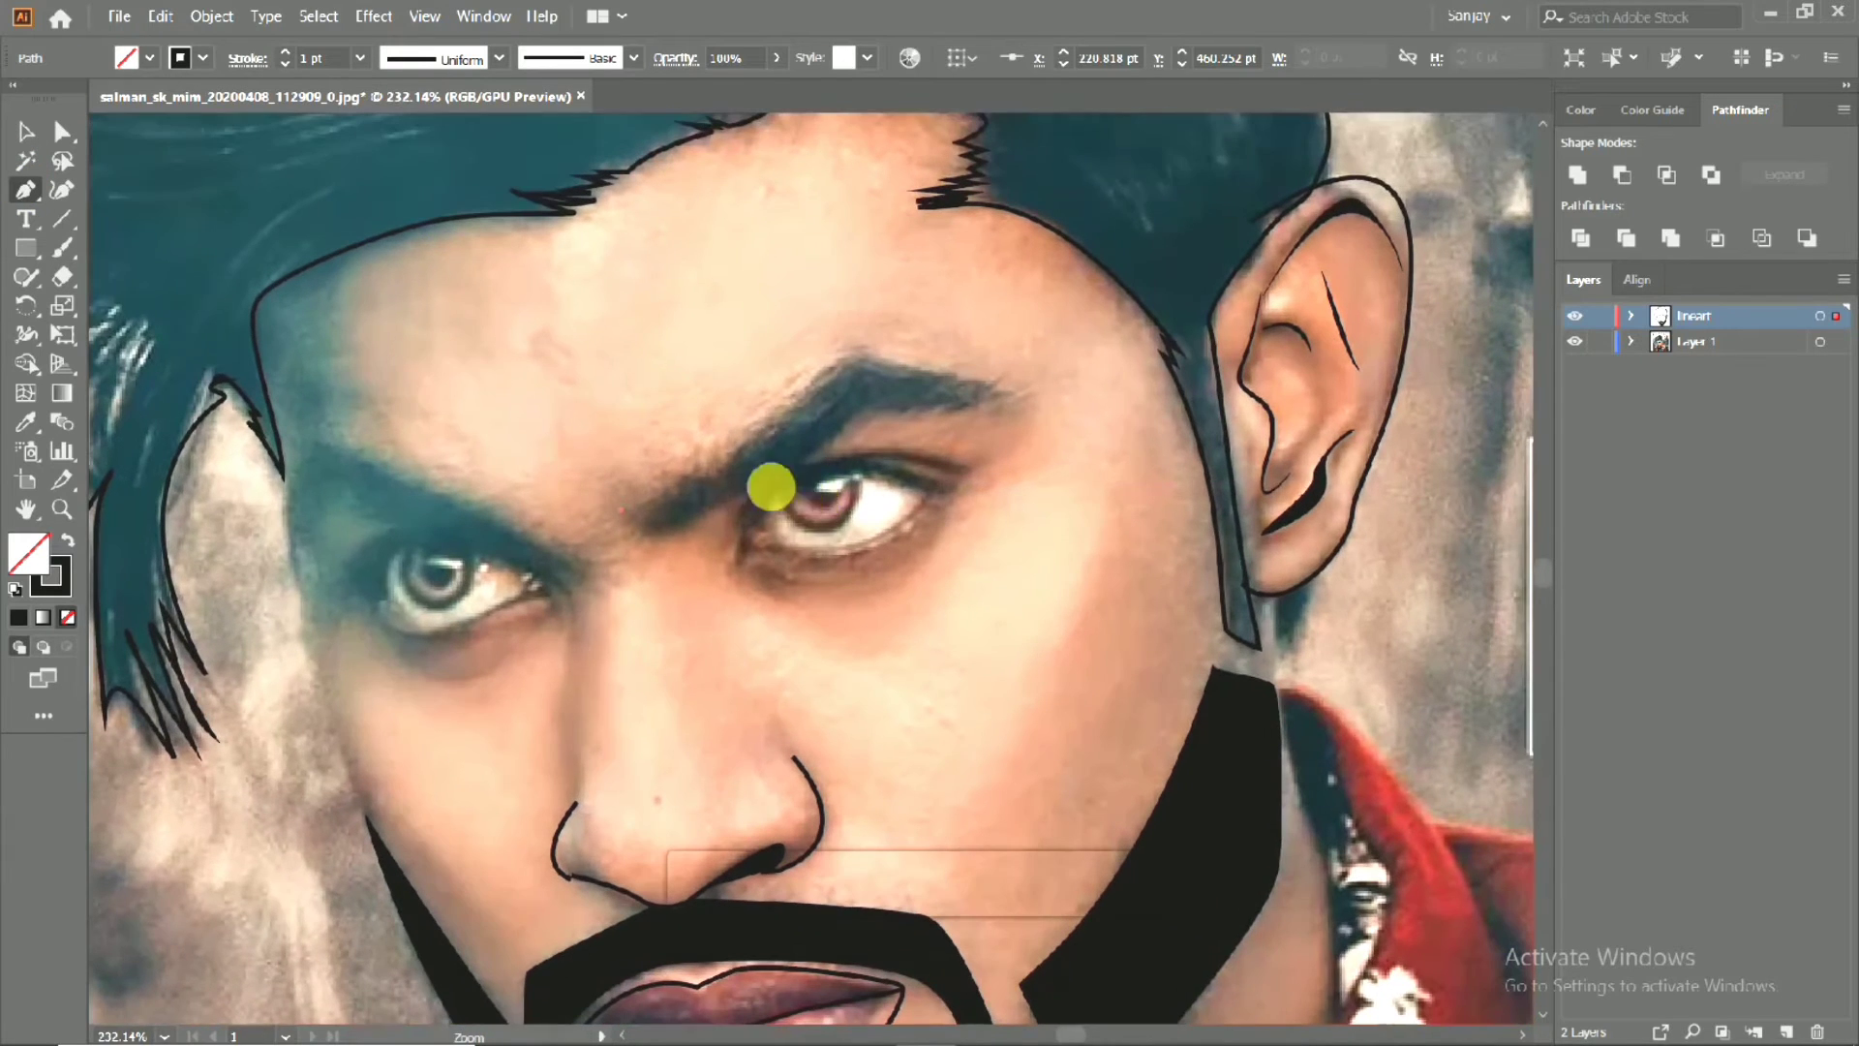
pyautogui.moveTo(710, 447); pyautogui.dragTo(835, 369)
pyautogui.click(710, 465)
pyautogui.click(741, 424)
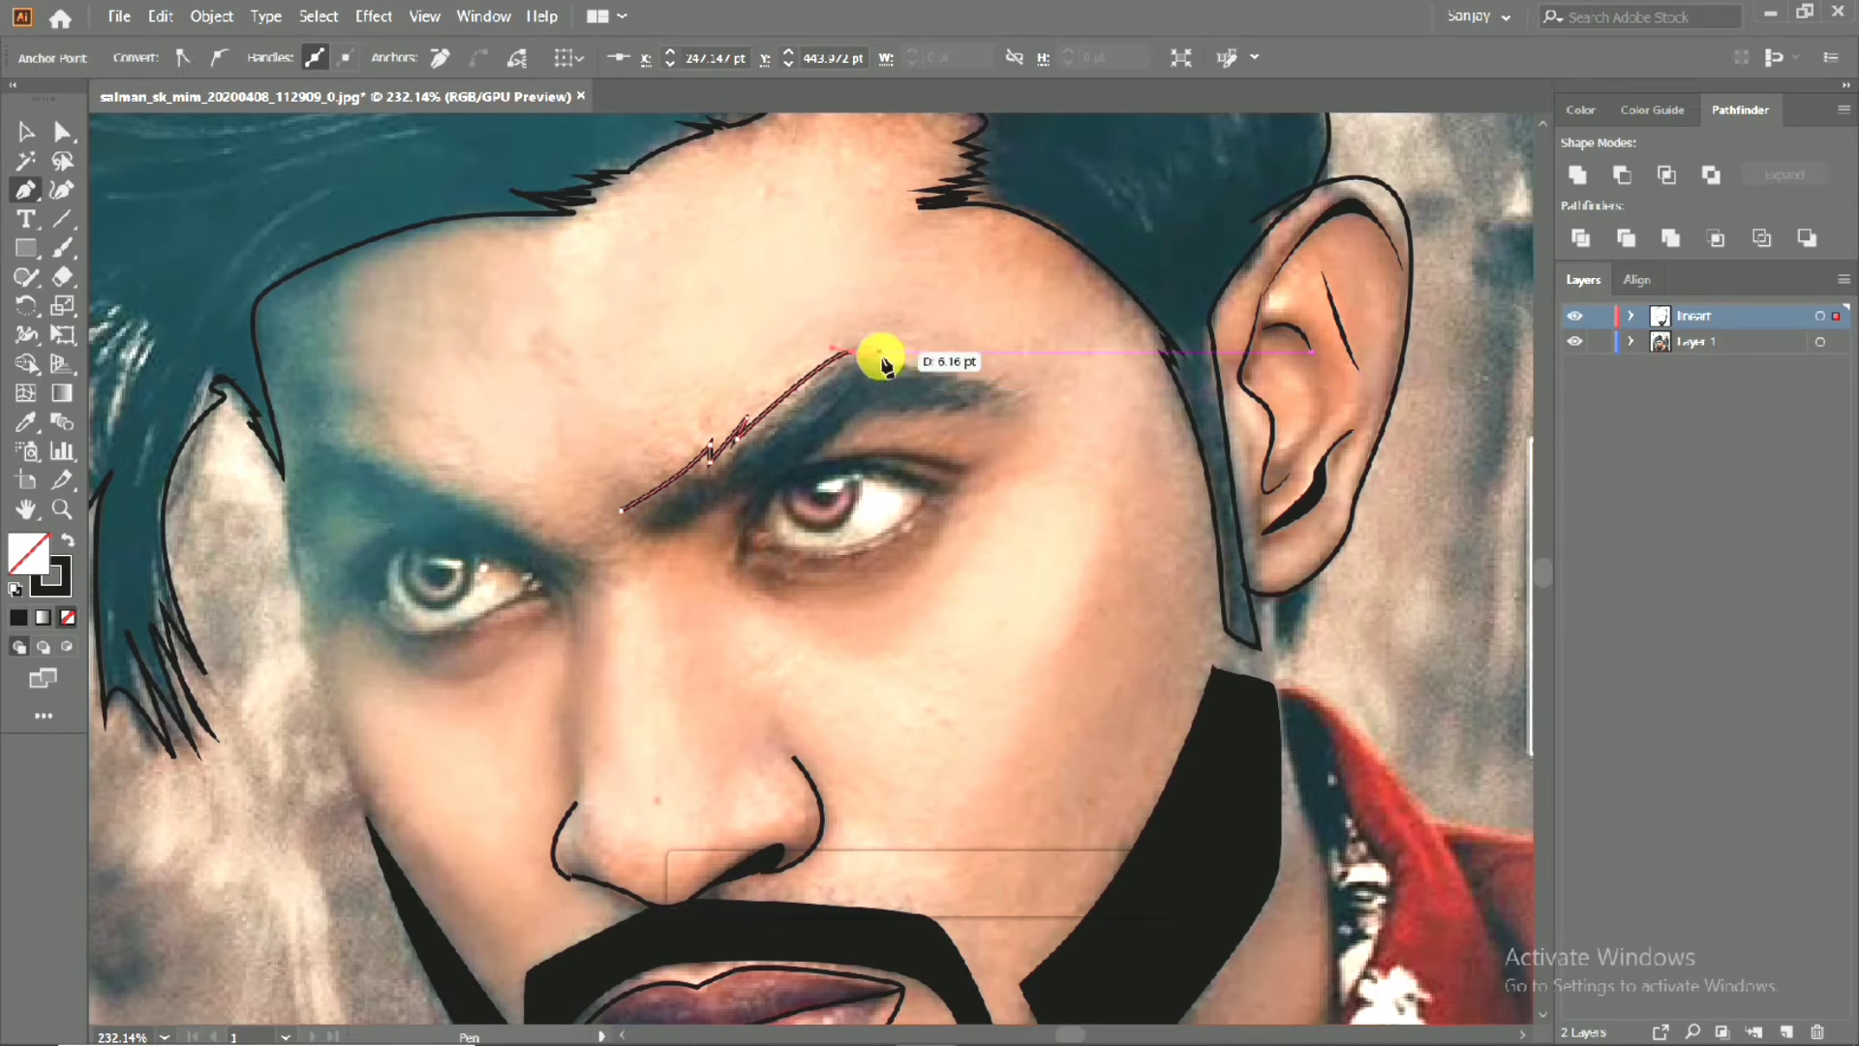
pyautogui.click(839, 372)
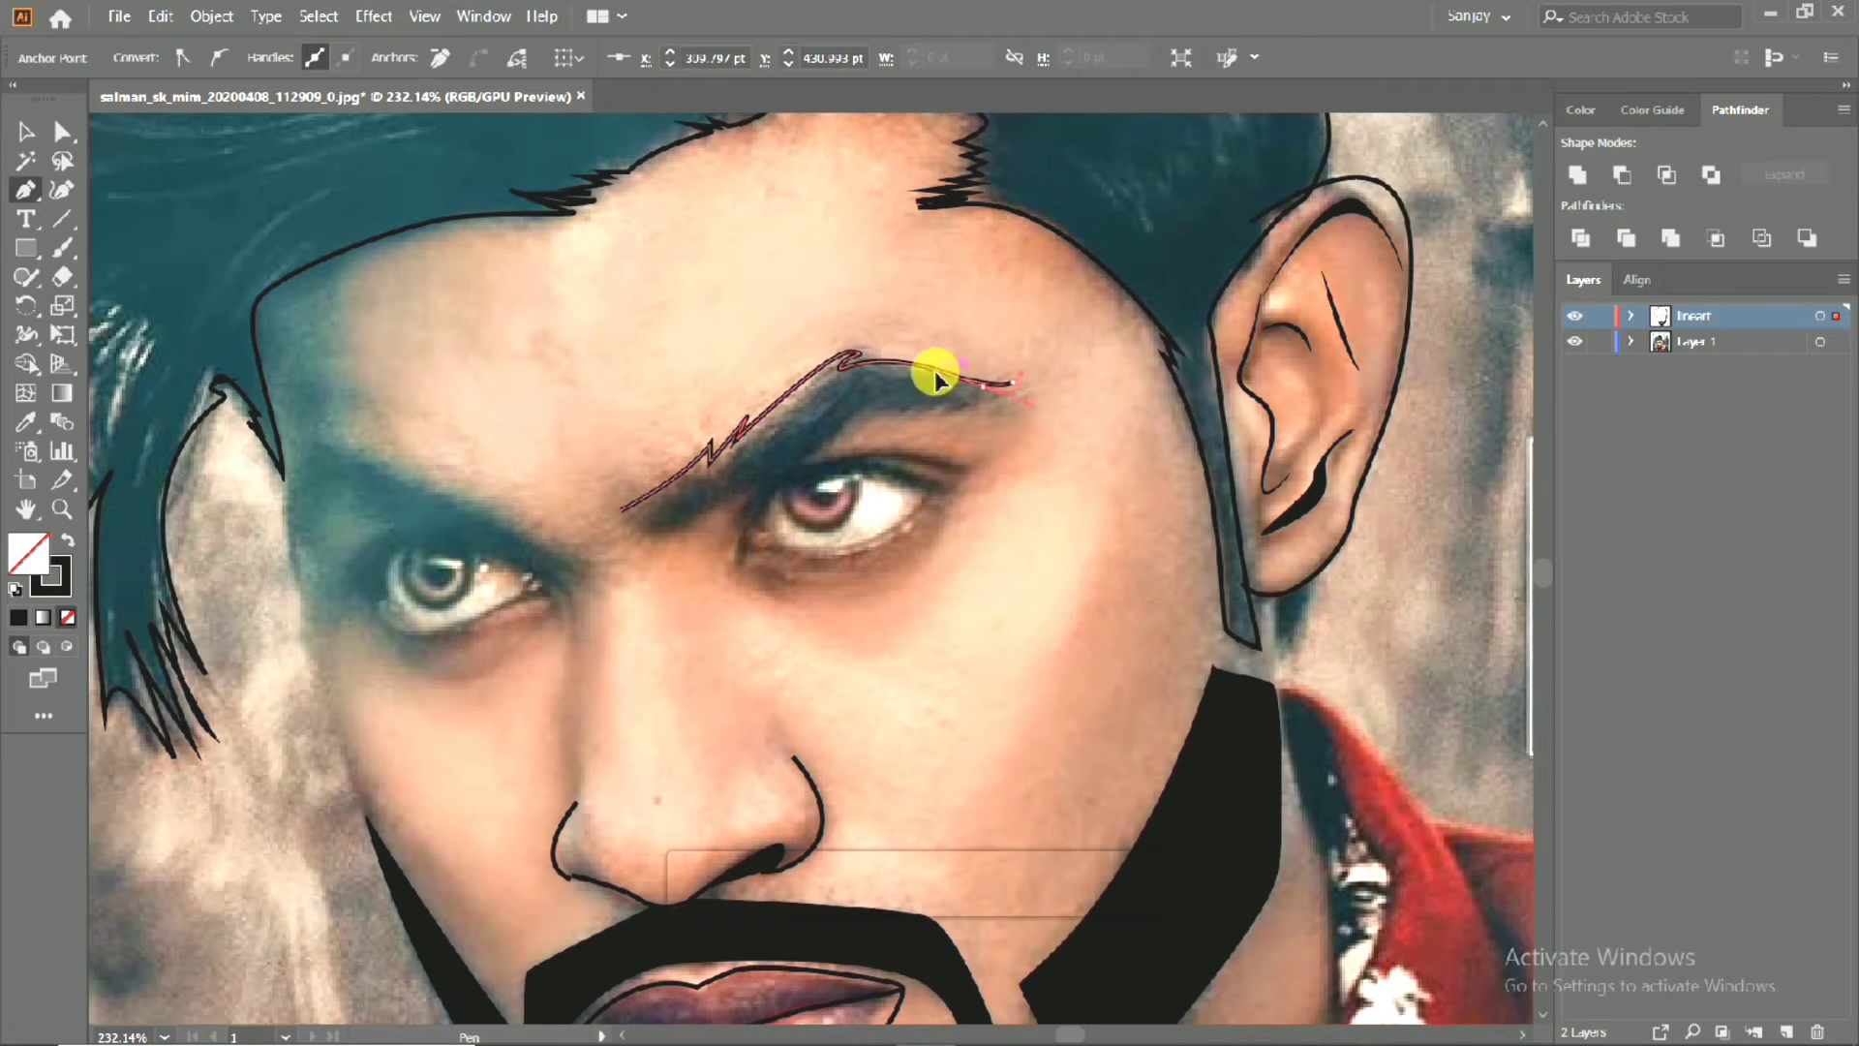
pyautogui.hotkey('ctrl', 'z')
pyautogui.scroll(4, 1016, 387)
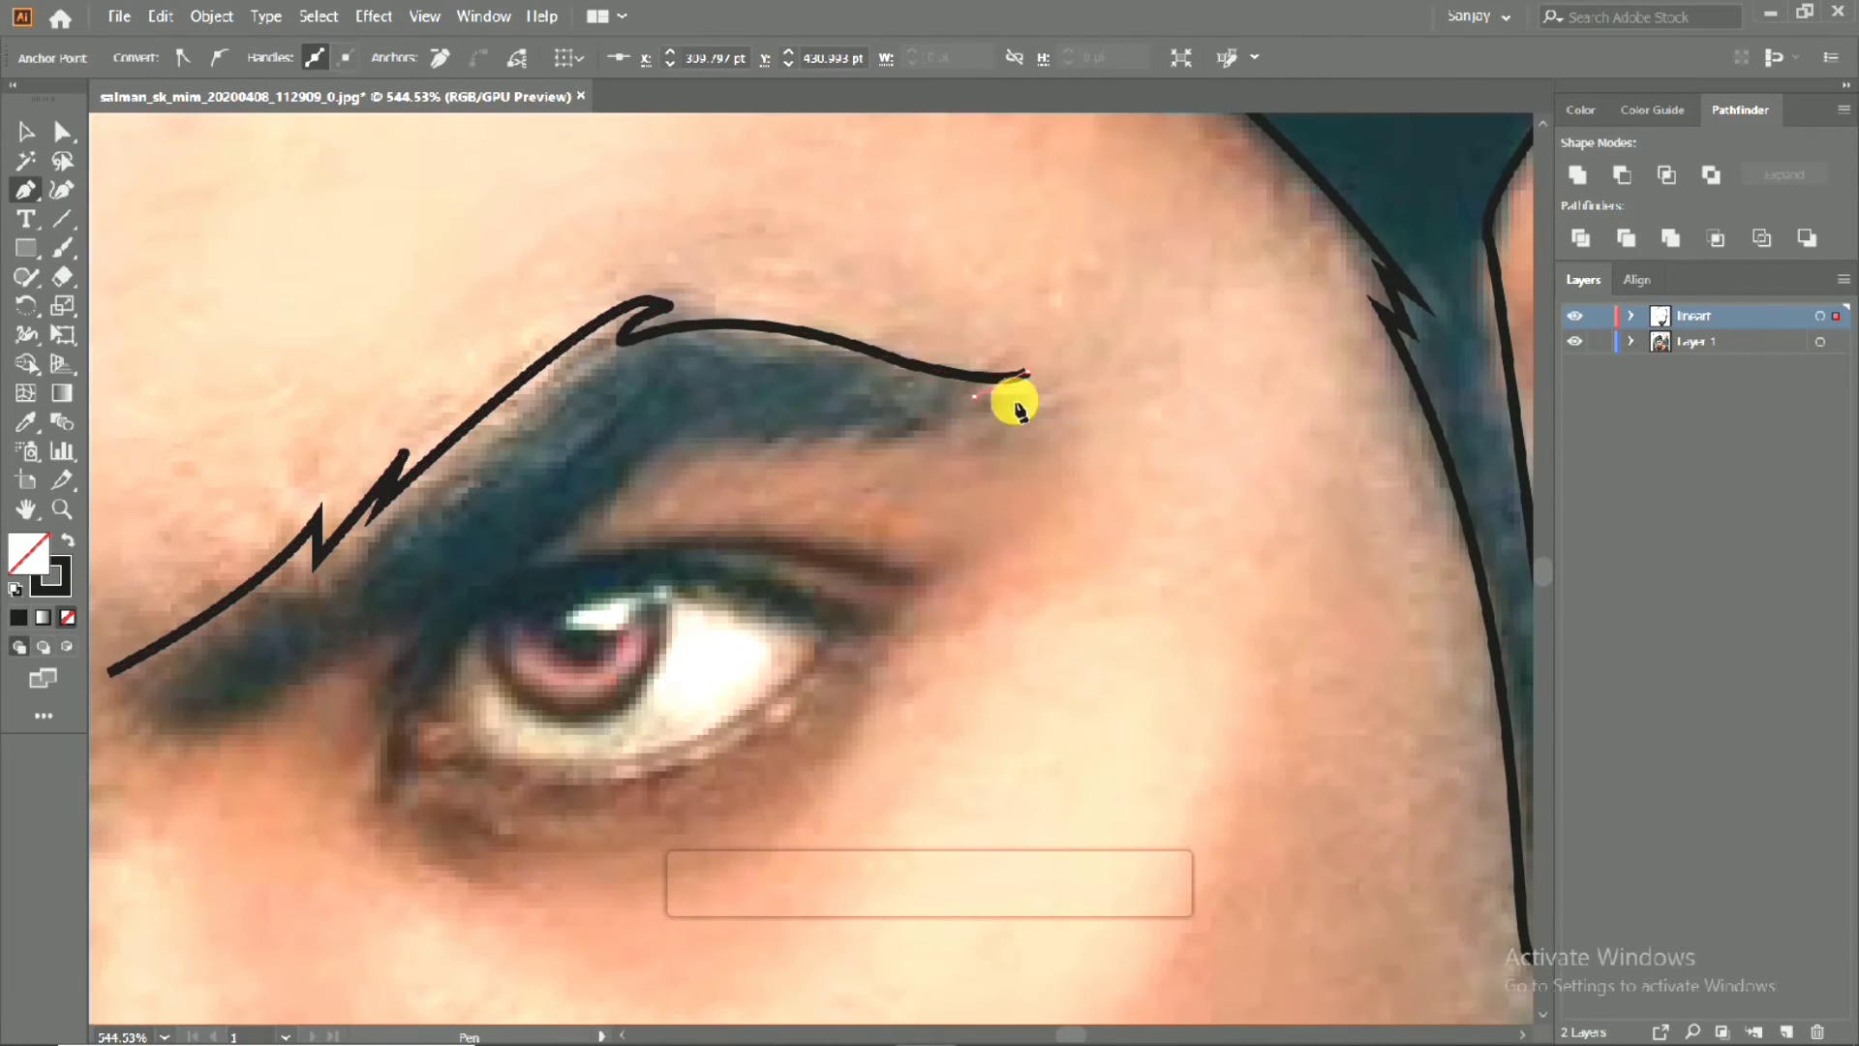
# Continue the right eyebrow outline around its pointed outer tip and add hair spikes along the lower edge.
pyautogui.click(1044, 360)
pyautogui.click(973, 397)
pyautogui.moveTo(938, 436); pyautogui.dragTo(776, 428)
pyautogui.click(898, 424)
pyautogui.click(849, 457)
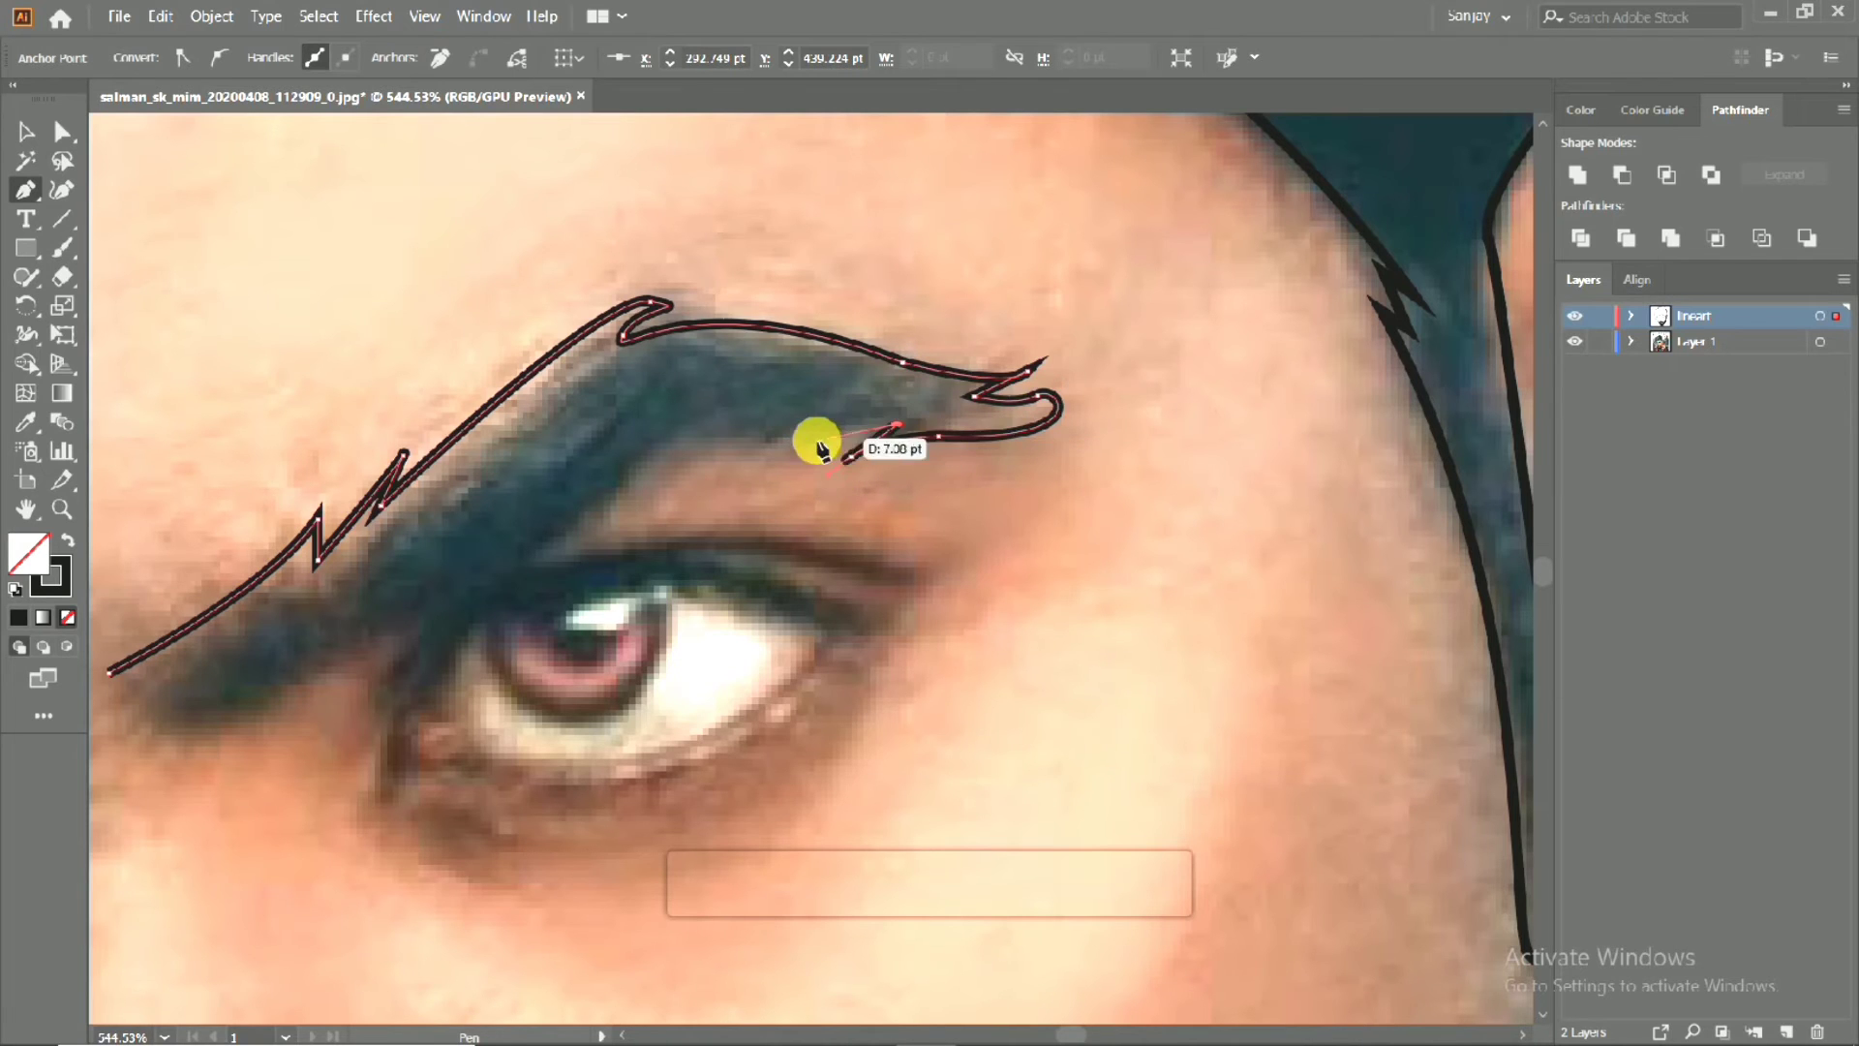
pyautogui.click(813, 414)
pyautogui.click(781, 440)
# Trace the rest of the right eyebrow's lower edge and close the outline at its inner end.
pyautogui.moveTo(629, 480); pyautogui.dragTo(577, 533)
pyautogui.moveTo(649, 505); pyautogui.dragTo(1015, 370)
pyautogui.moveTo(763, 490); pyautogui.dragTo(865, 450)
pyautogui.moveTo(743, 523); pyautogui.dragTo(694, 540)
pyautogui.hotkey('ctrl', 'z')
pyautogui.moveTo(880, 453); pyautogui.dragTo(665, 503)
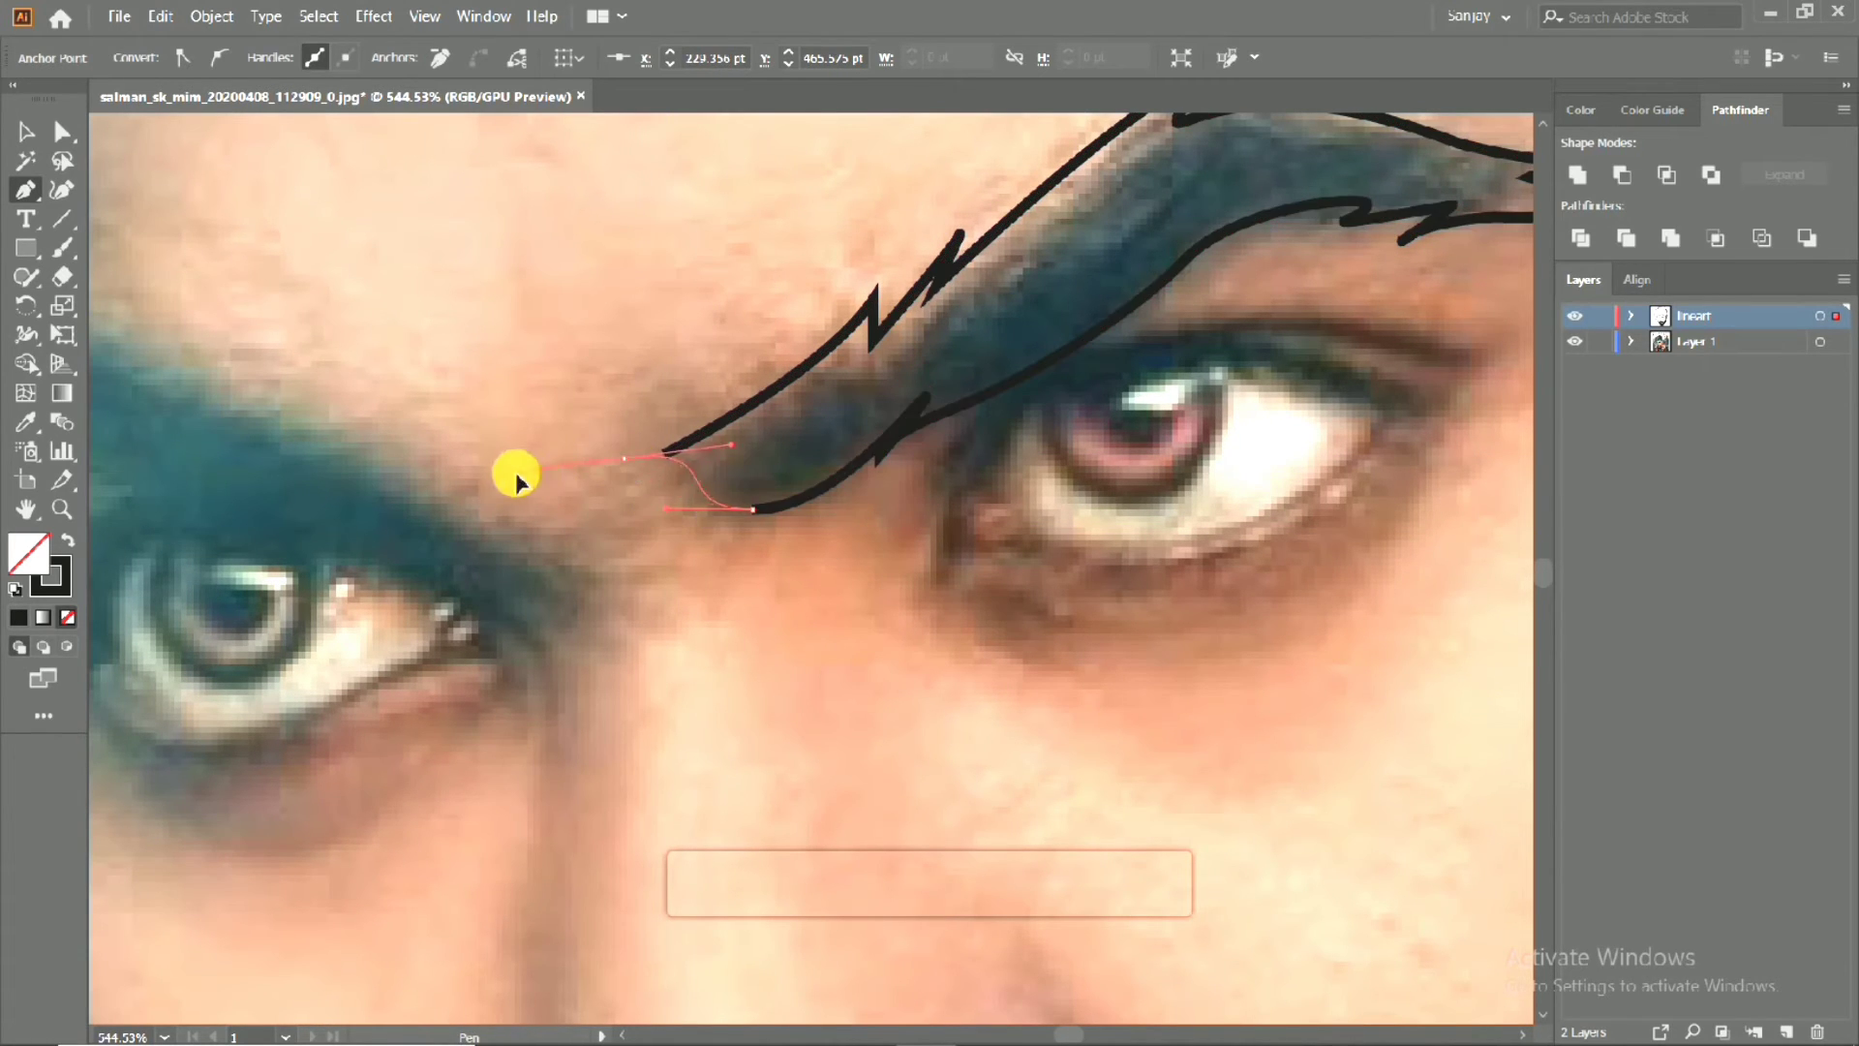
pyautogui.hotkey('ctrl', '-')
pyautogui.hotkey('ctrl', '-')
pyautogui.hotkey('ctrl', '-')
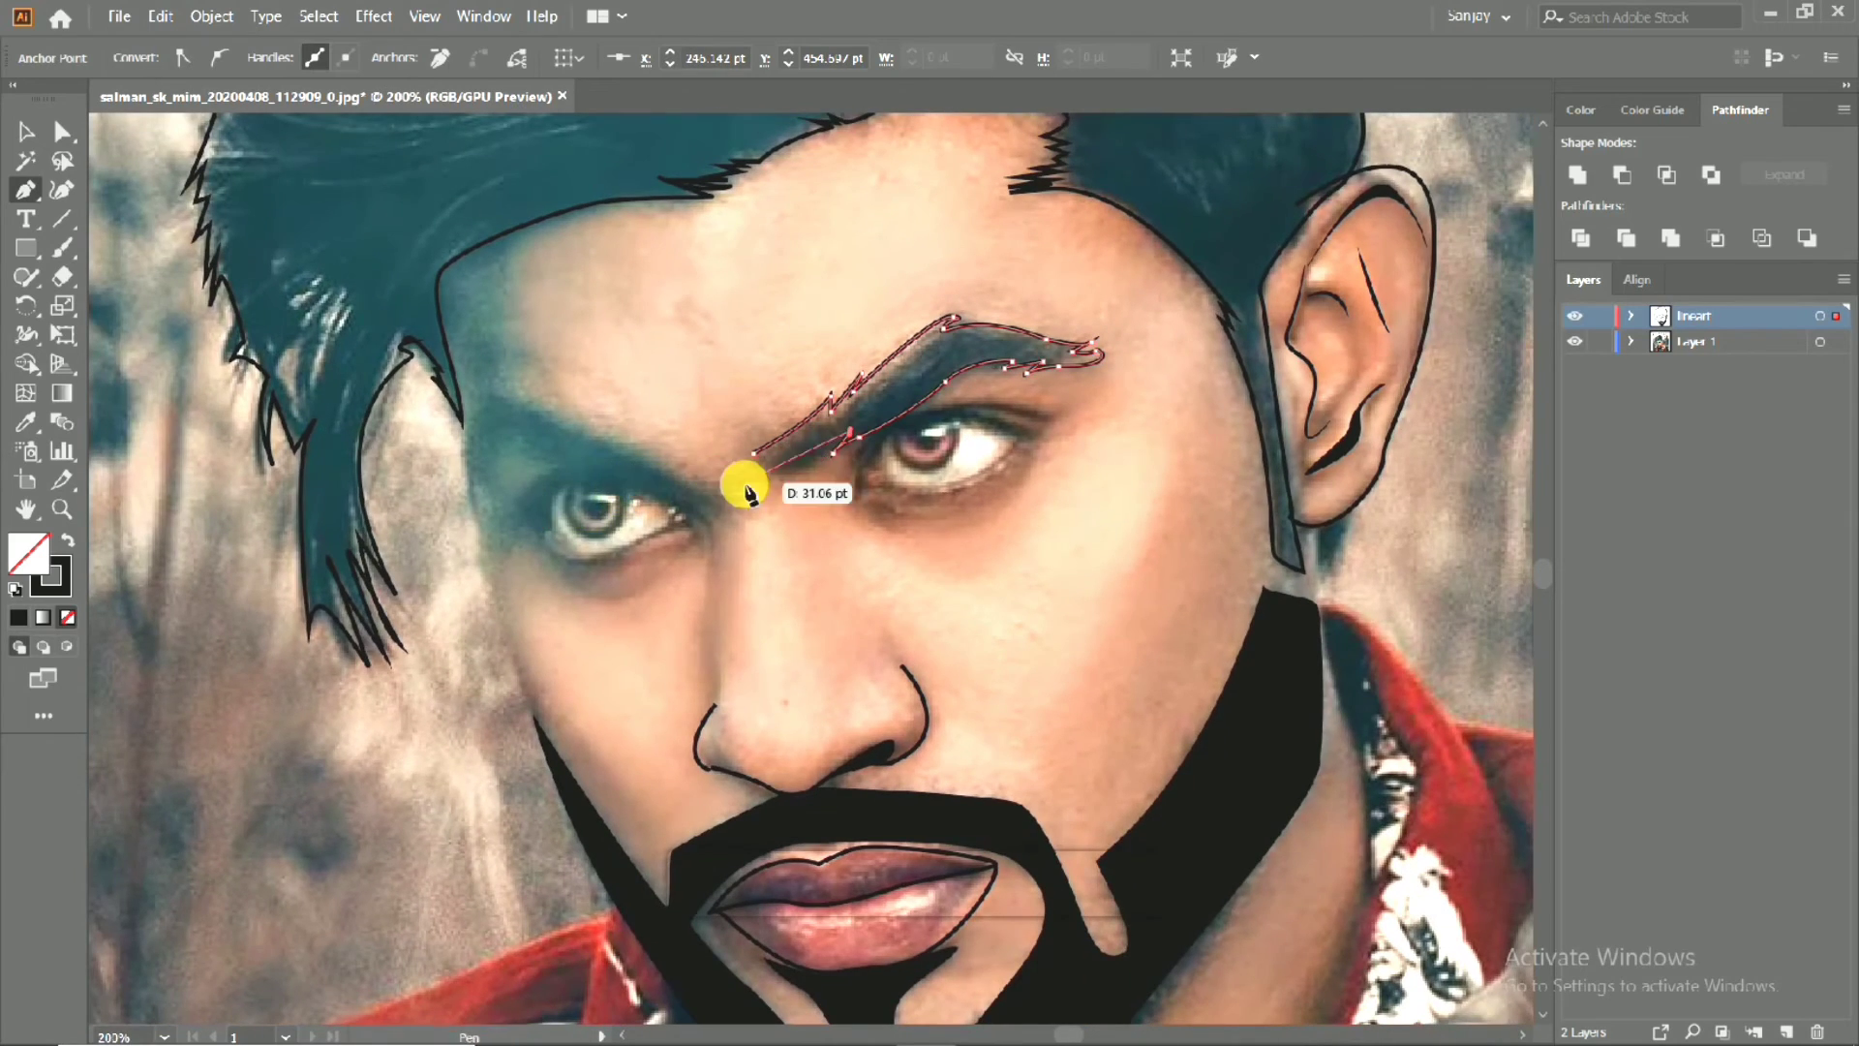
pyautogui.scroll(3, 746, 479)
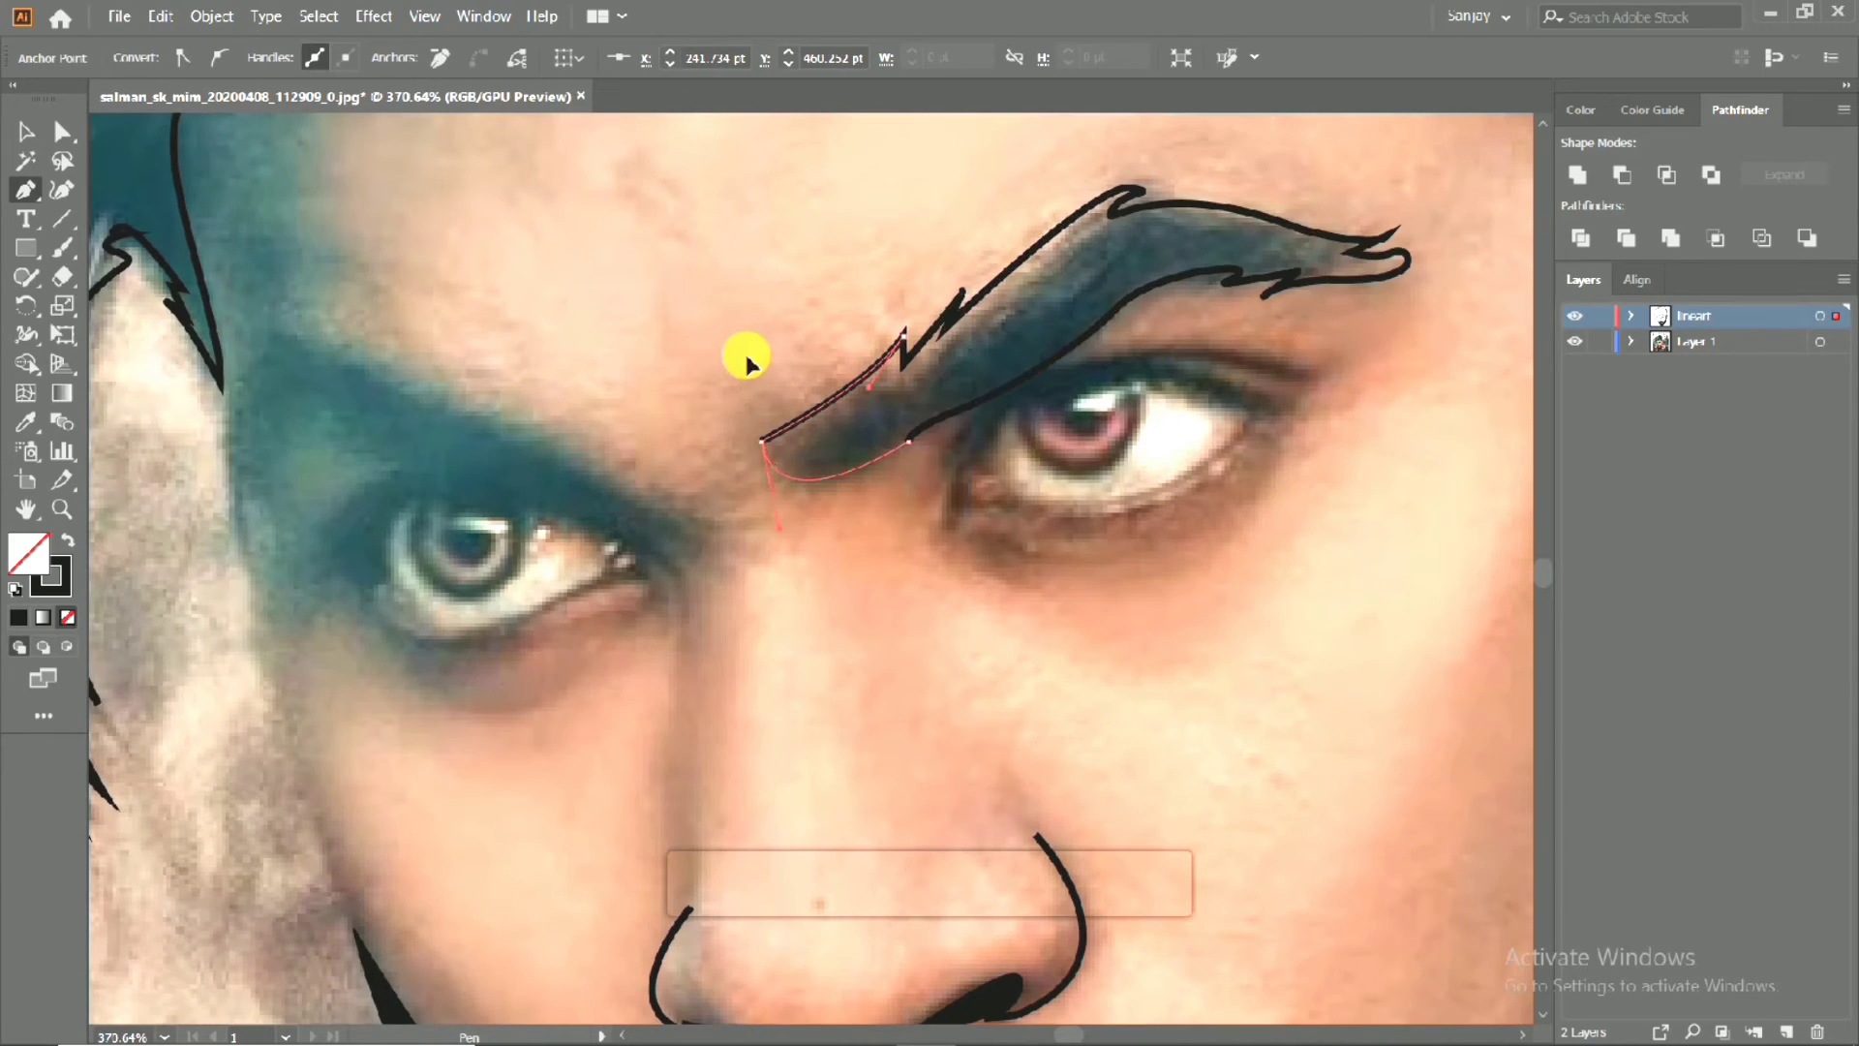
# Swap the right eyebrow's fill and stroke to make it solid black, and deselect it.
pyautogui.hotkey('shift', 'x')
pyautogui.scroll(-4, 873, 466)
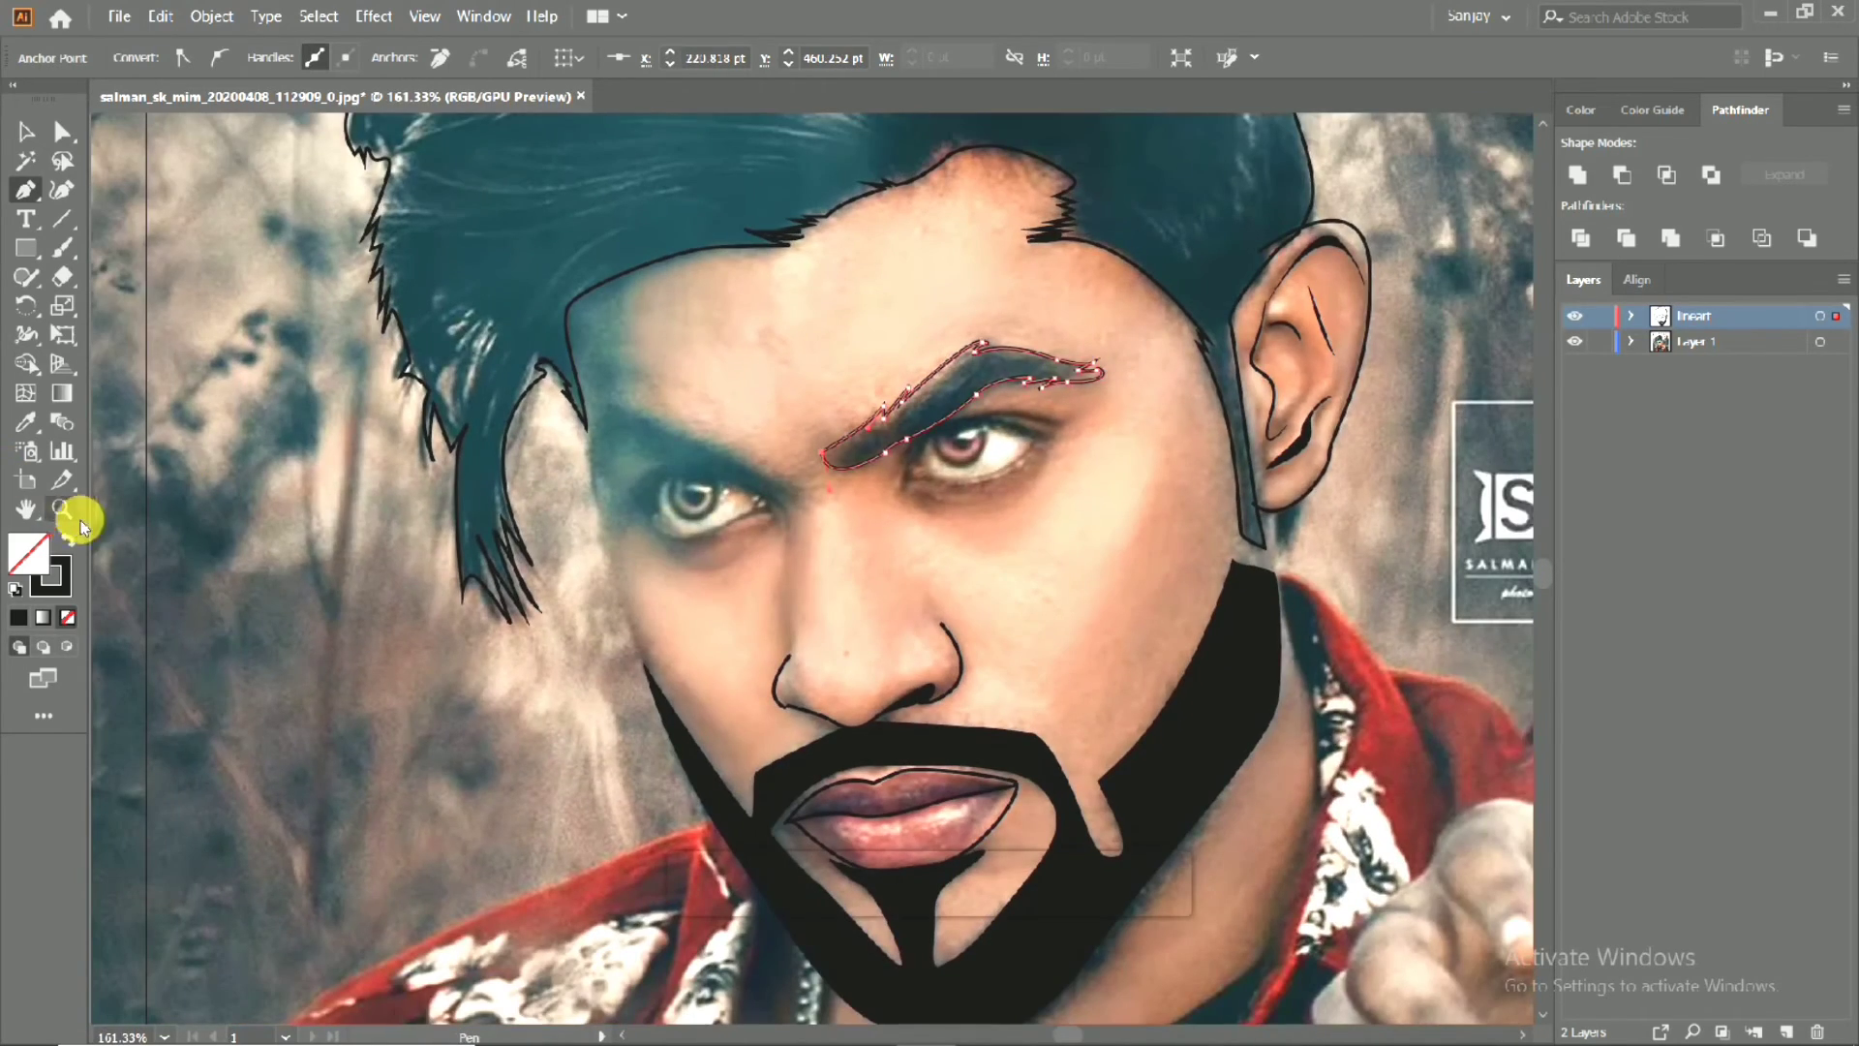
pyautogui.click(25, 131)
pyautogui.click(602, 623)
# Outline the left eyebrow with hair spikes on the line art layer and swap its fill and stroke to solid black.
pyautogui.scroll(4, 572, 415)
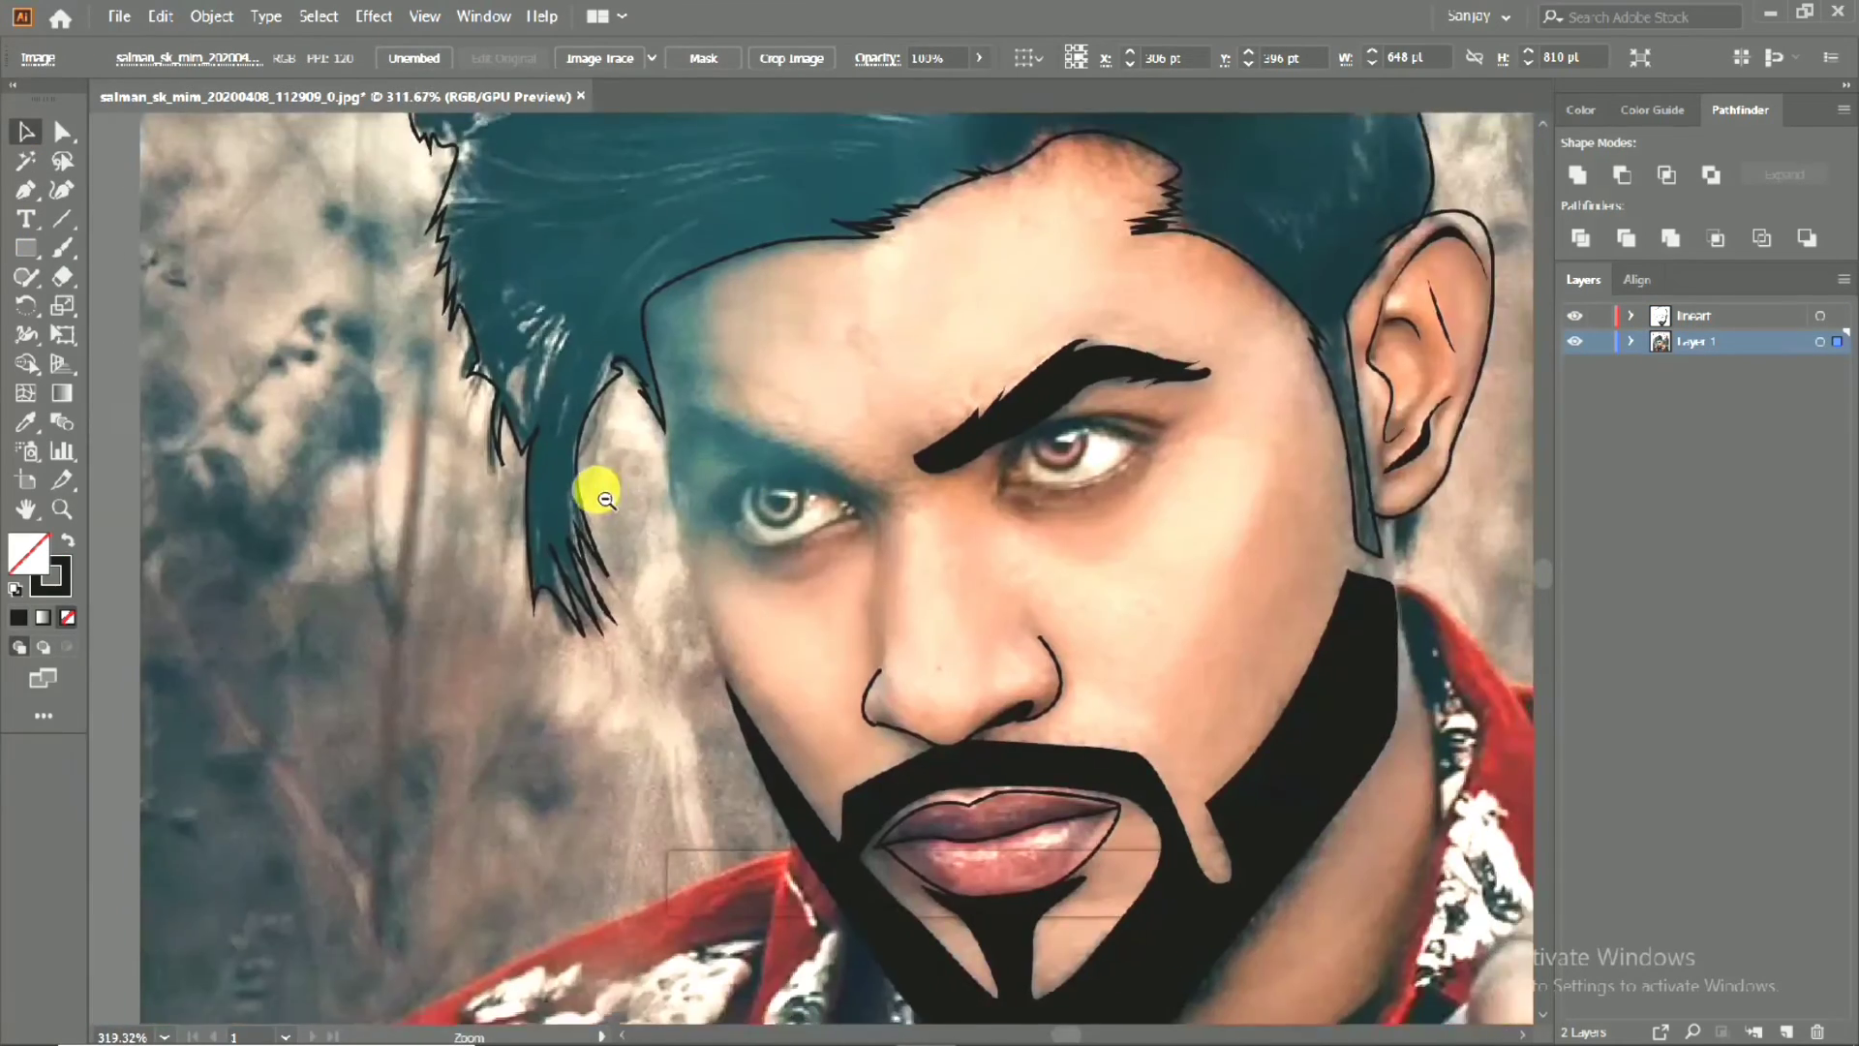
pyautogui.scroll(-2, 597, 494)
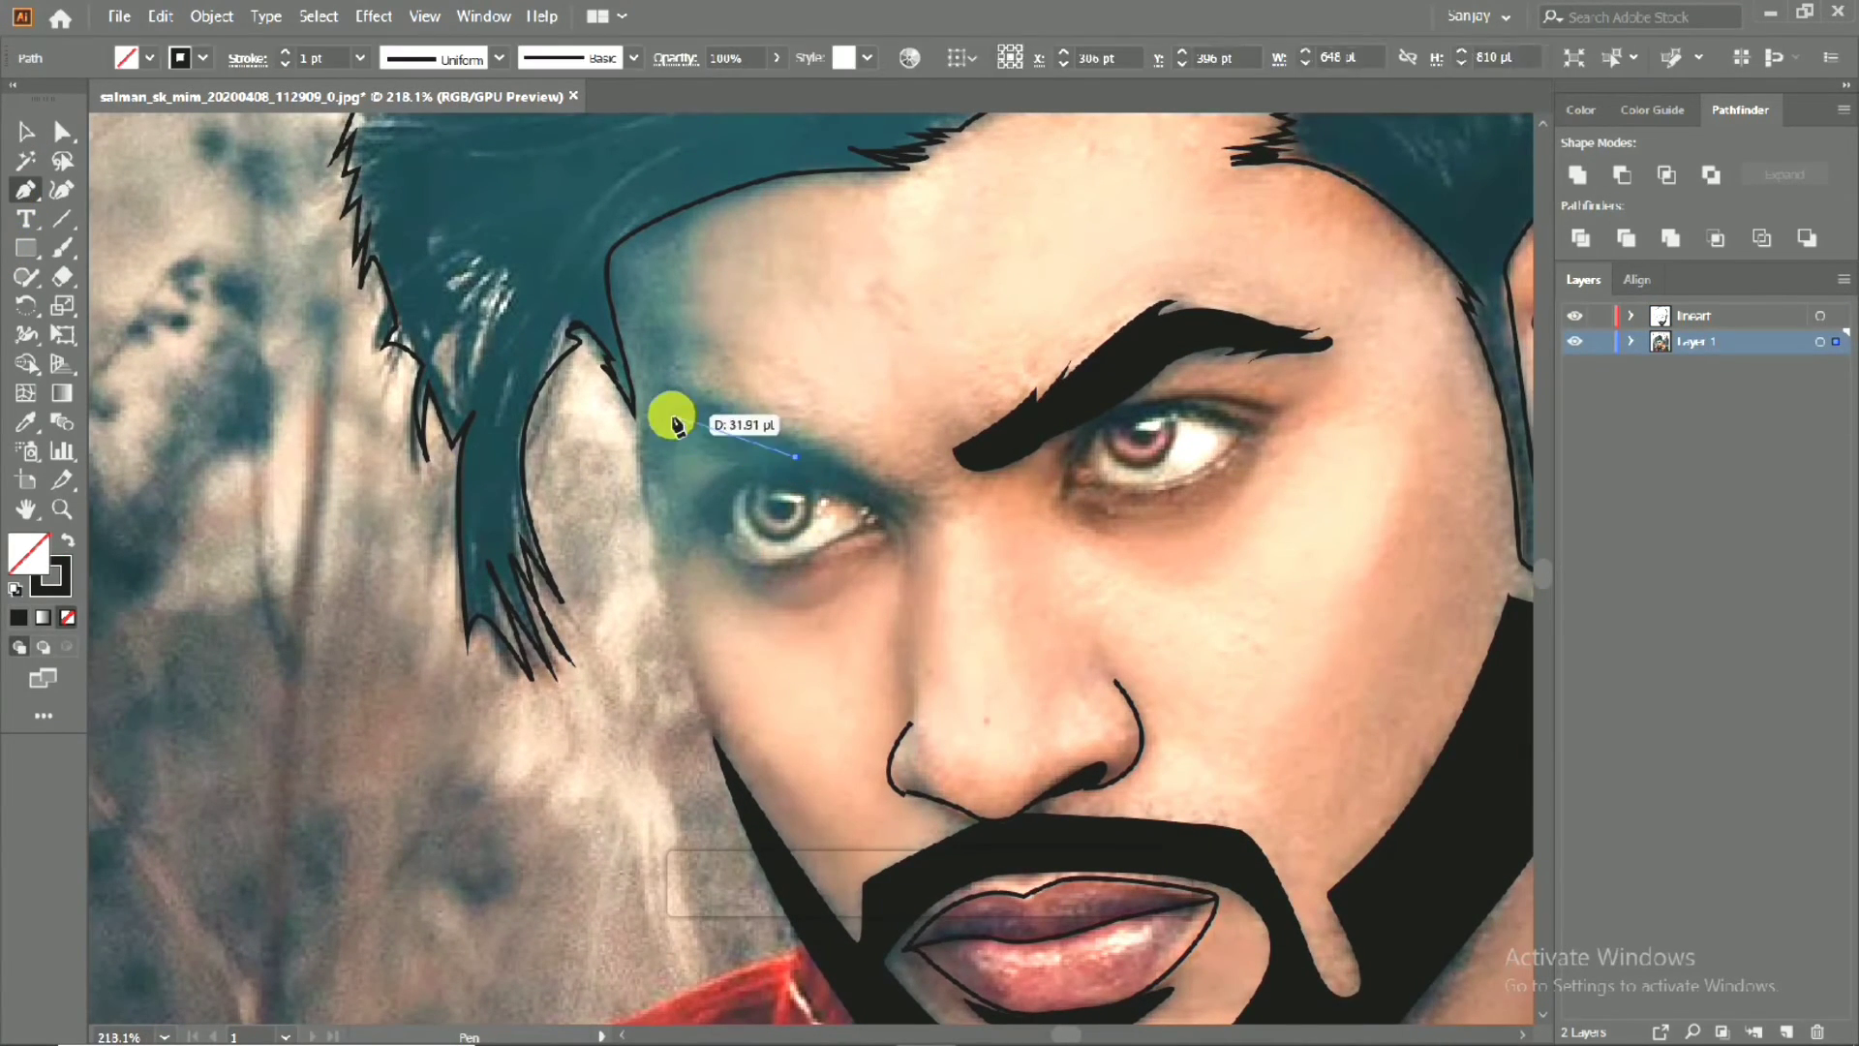
pyautogui.click(1690, 316)
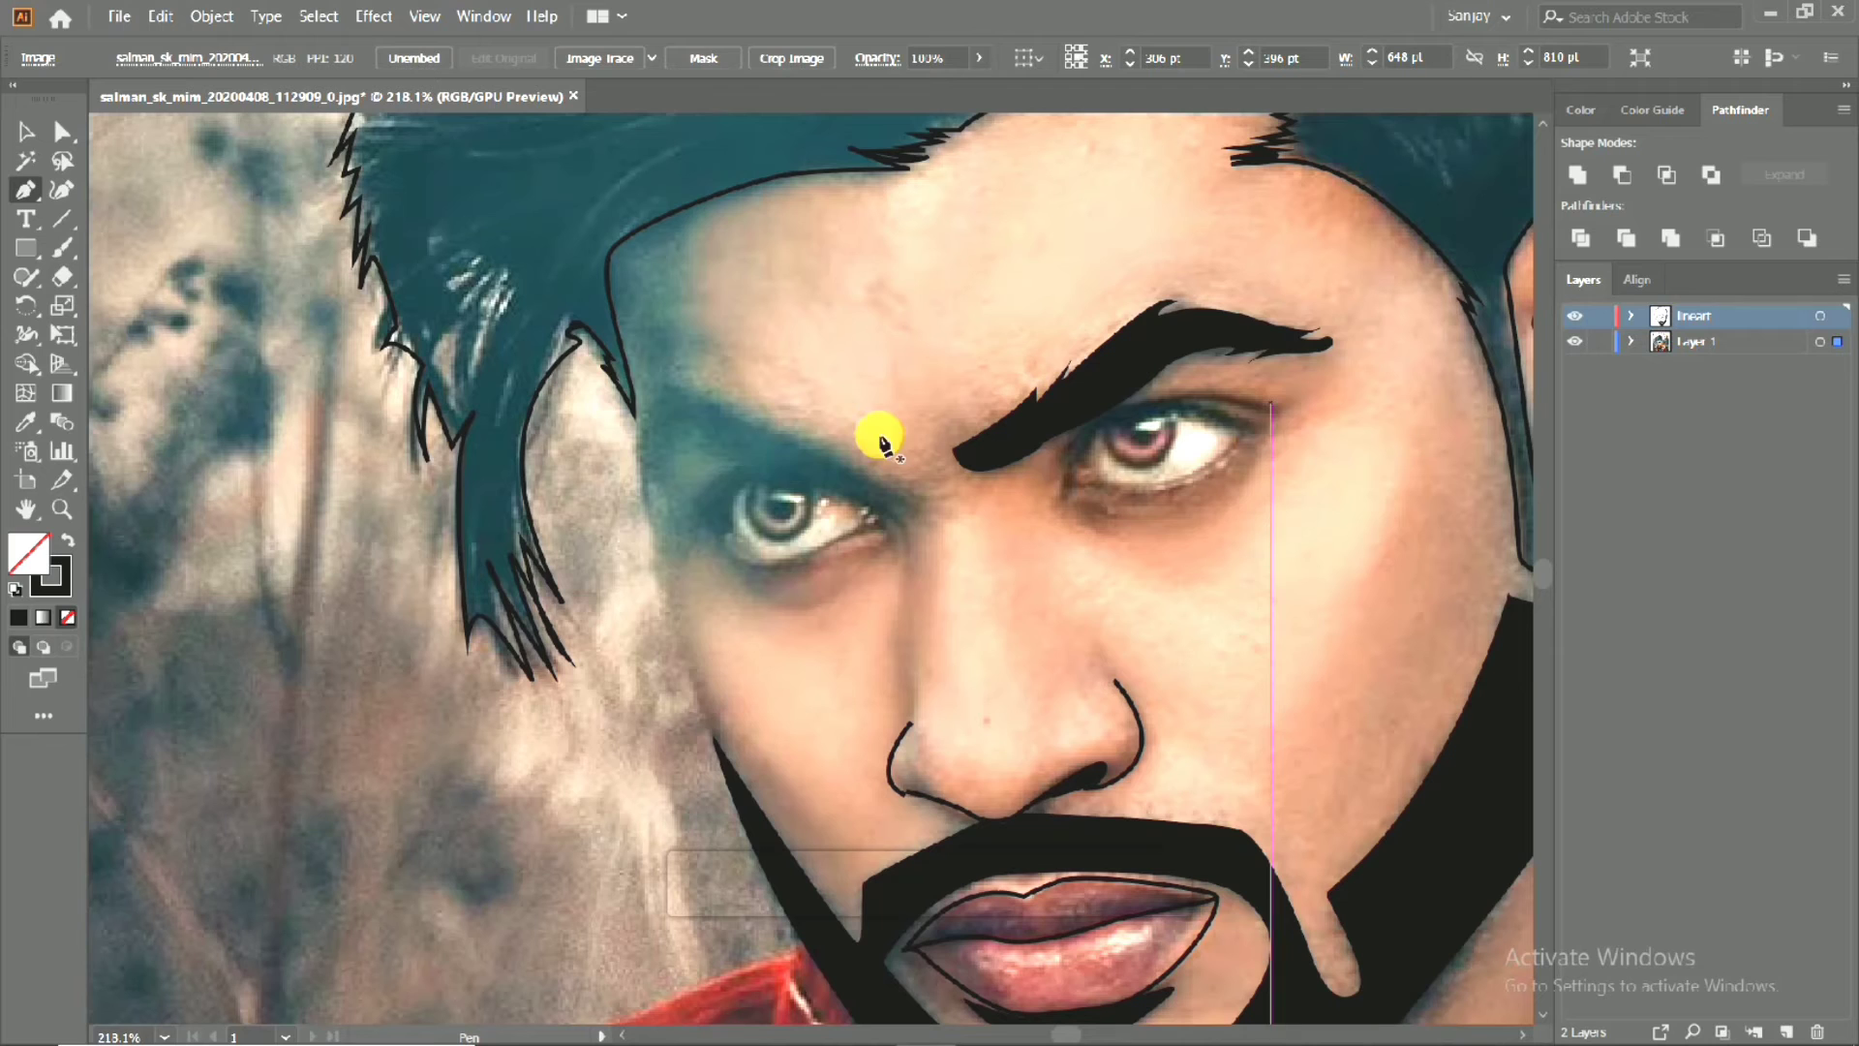
pyautogui.click(813, 451)
pyautogui.moveTo(678, 395); pyautogui.dragTo(684, 417)
pyautogui.moveTo(640, 448); pyautogui.dragTo(803, 459)
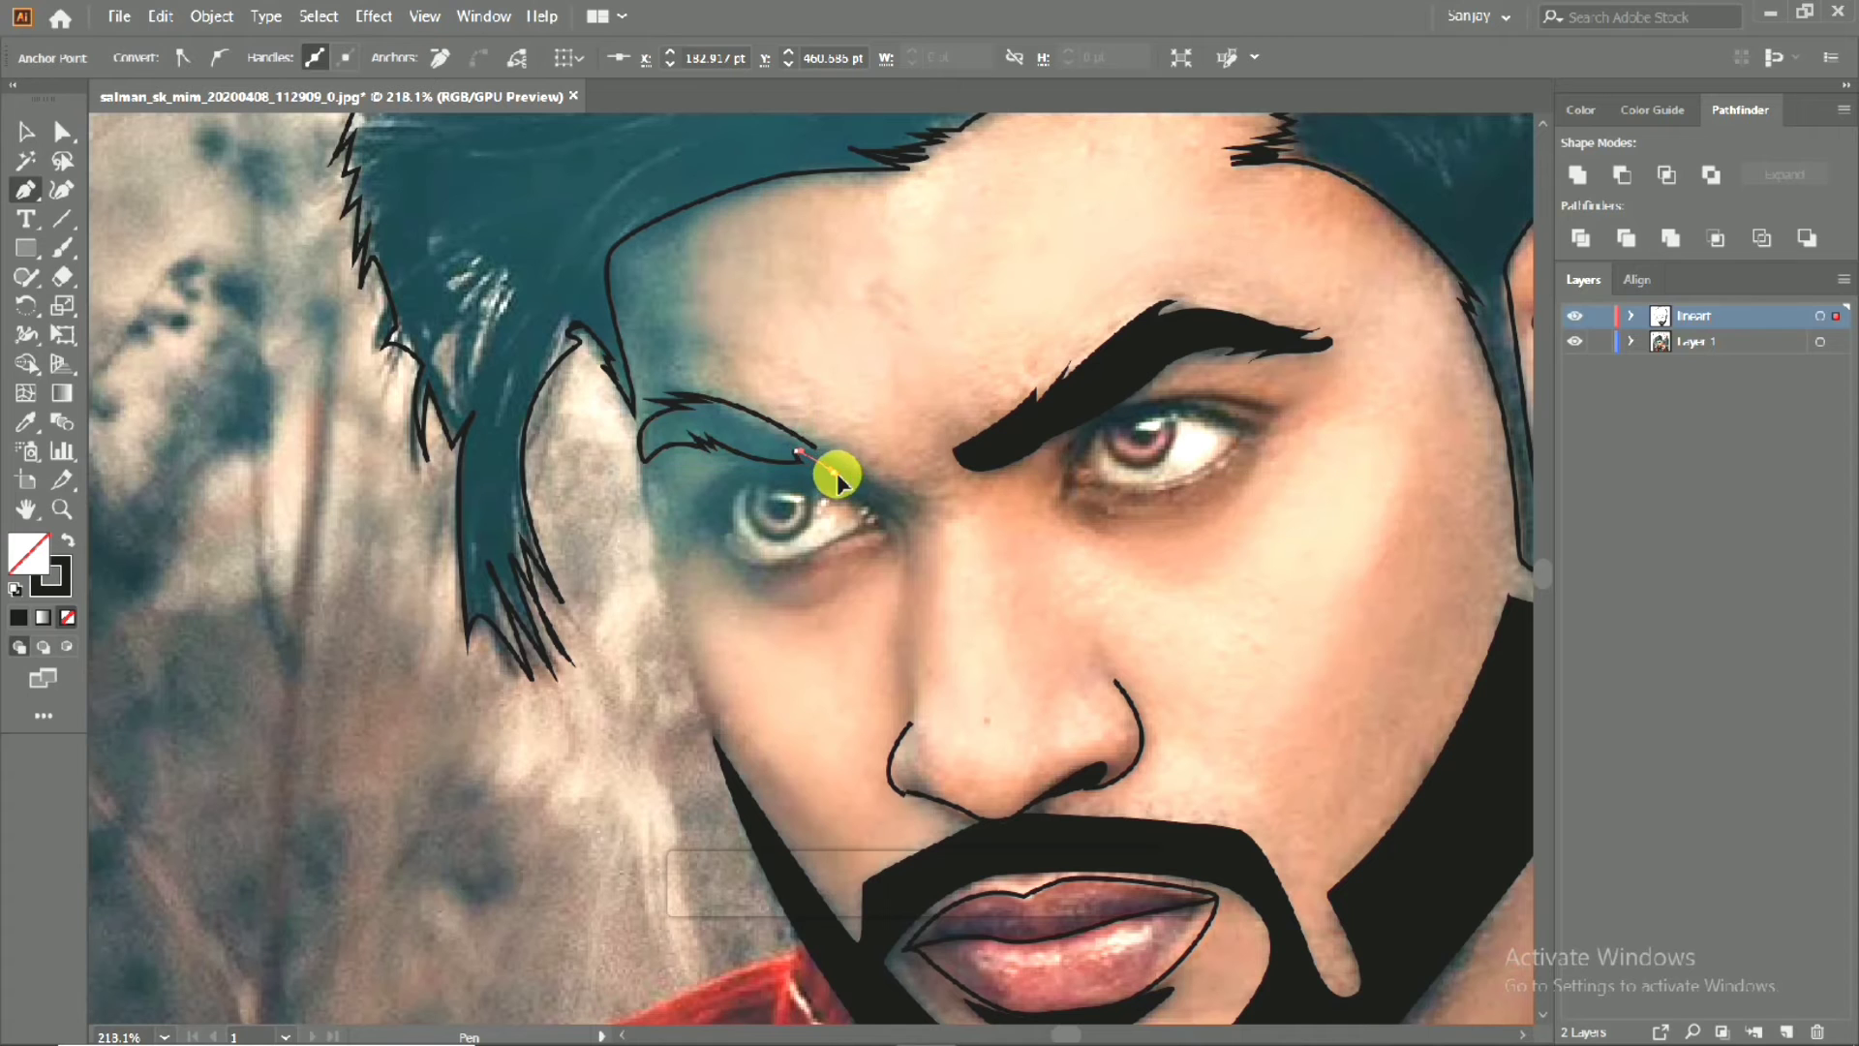
pyautogui.scroll(-3, 874, 456)
pyautogui.click(67, 540)
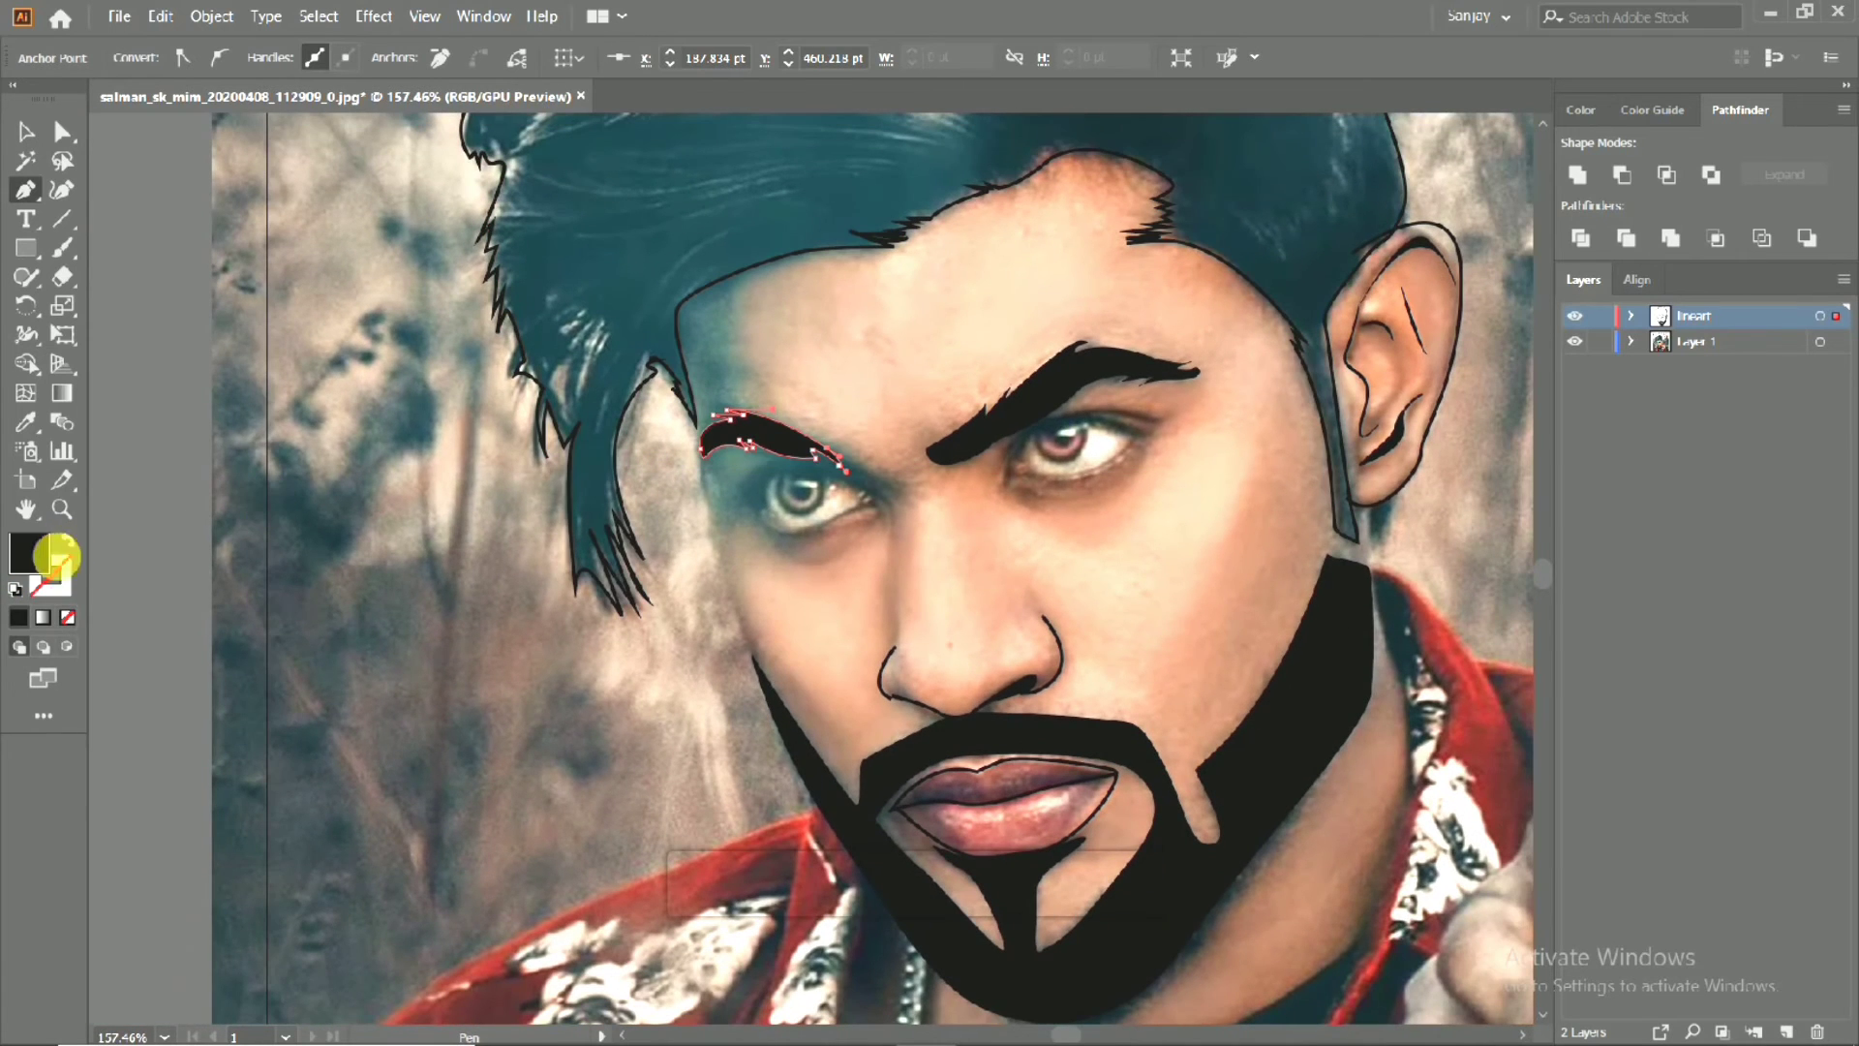
# Try to draw a curve from the left eye's inner corner down the side of the nose on the line art layer.
pyautogui.click(26, 131)
pyautogui.click(841, 484)
pyautogui.scroll(2, 946, 532)
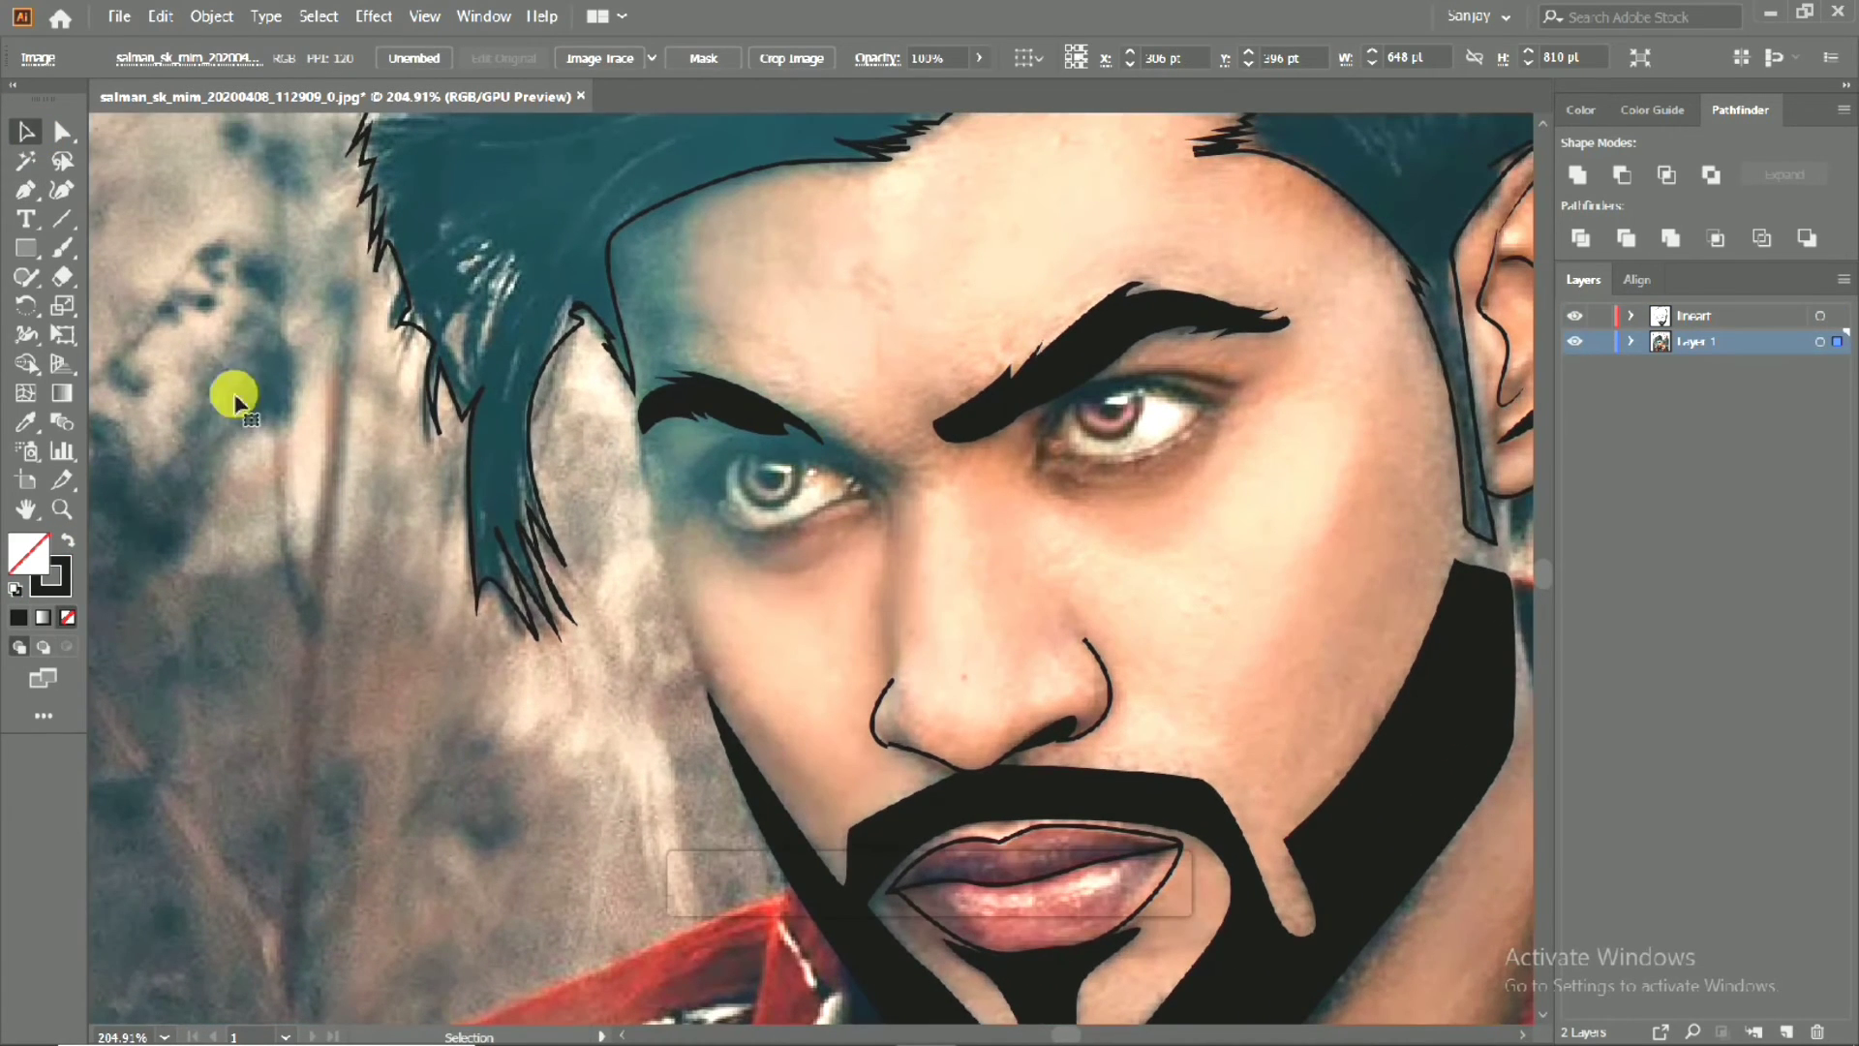
pyautogui.click(29, 191)
pyautogui.click(1704, 316)
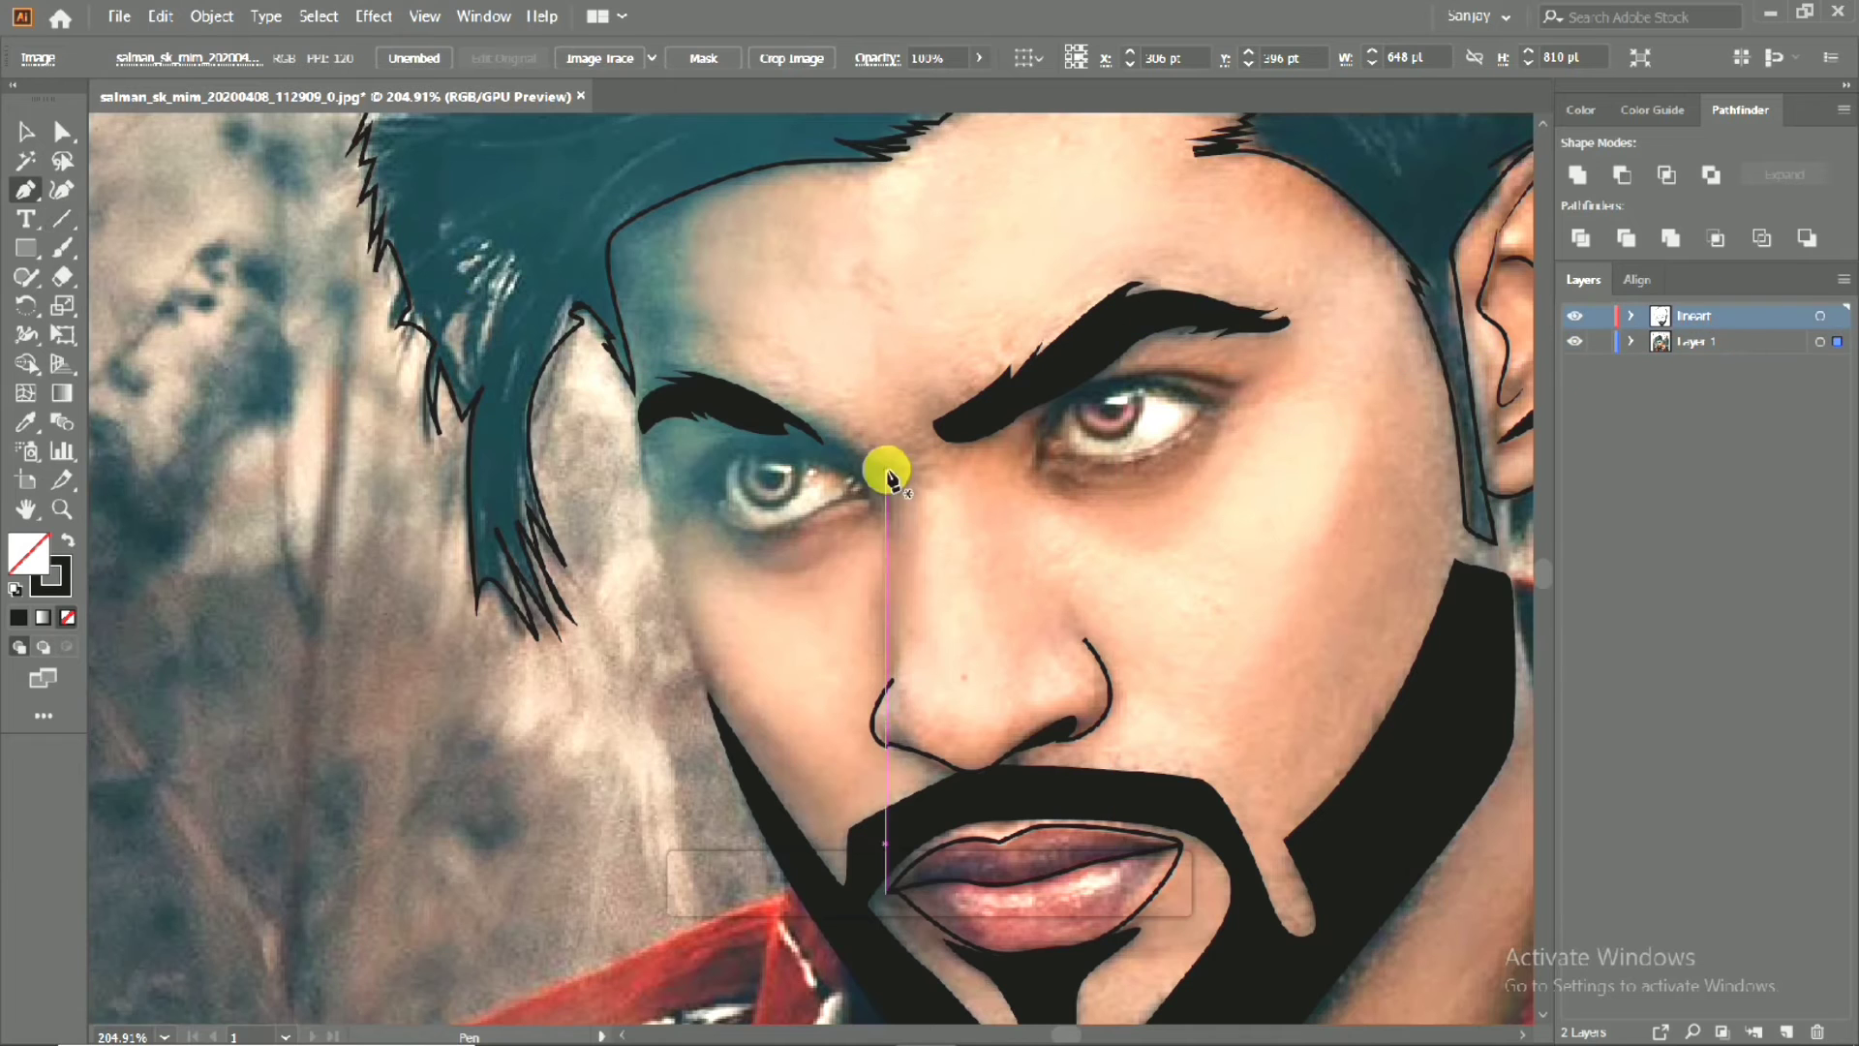
pyautogui.click(860, 452)
pyautogui.moveTo(885, 581); pyautogui.dragTo(803, 562)
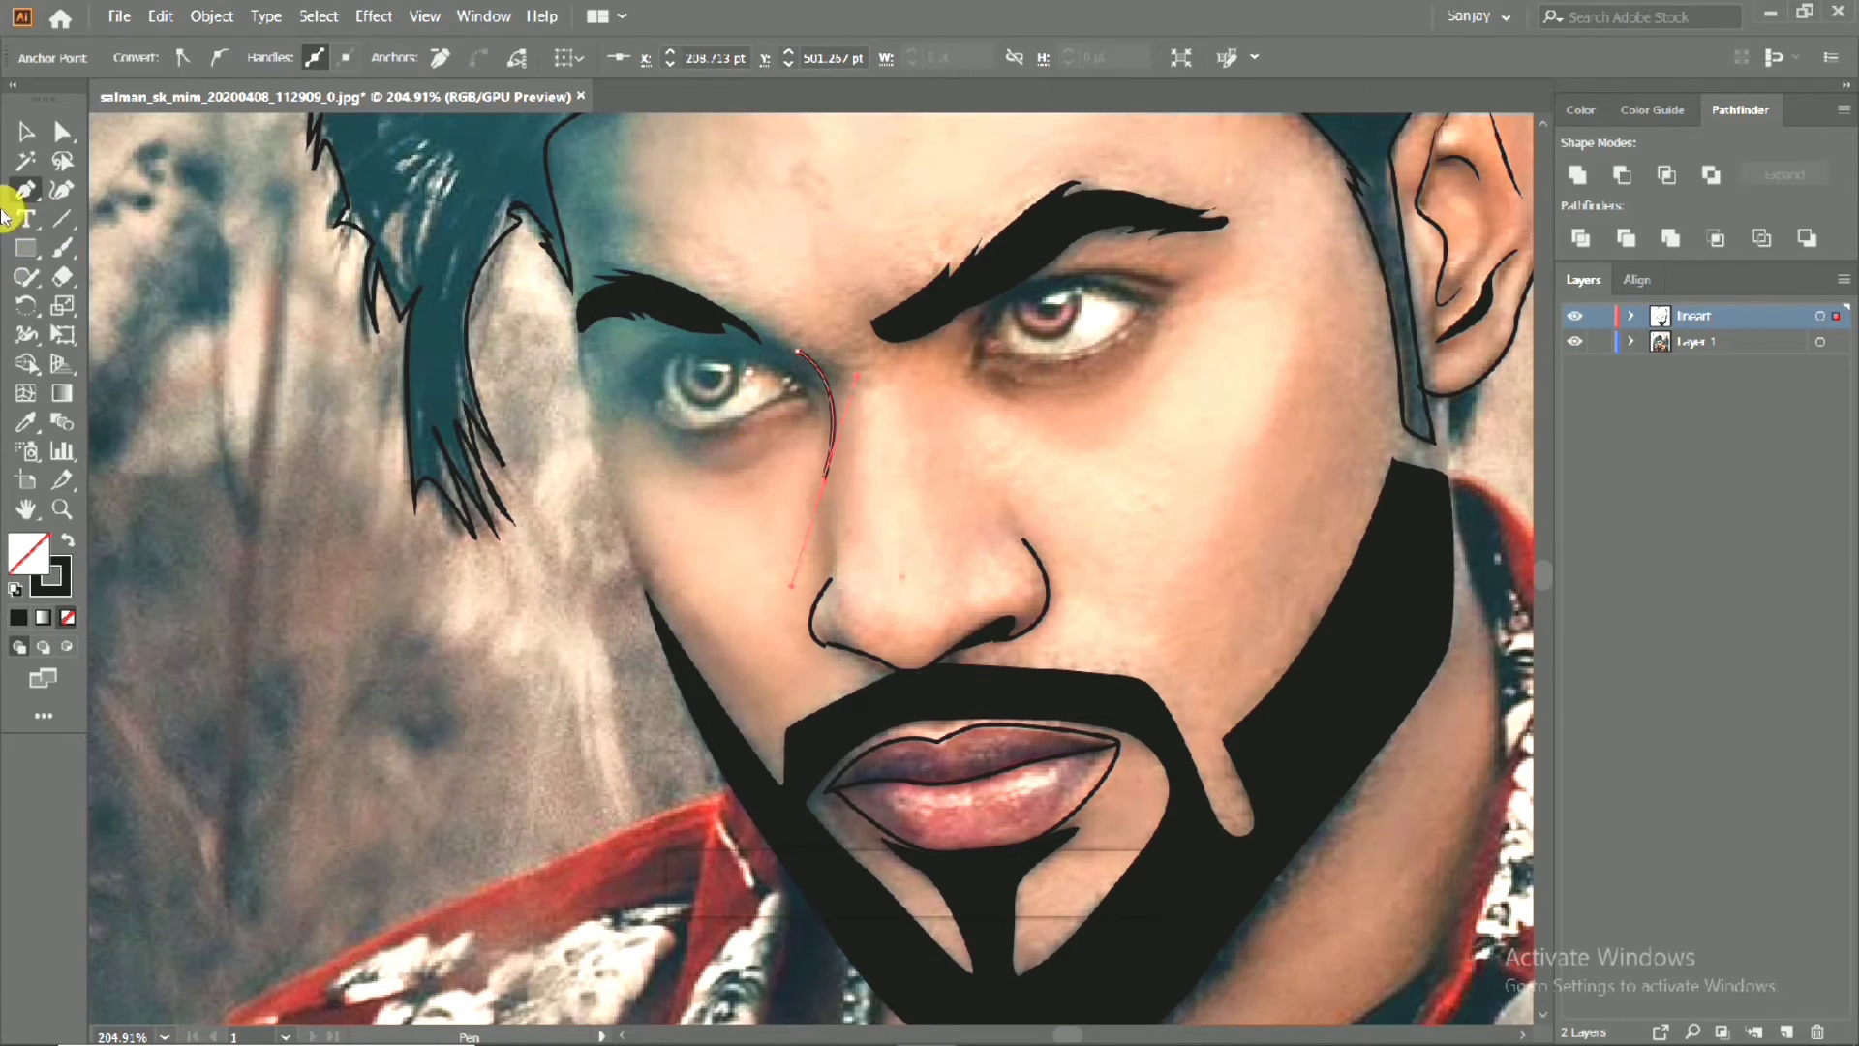
# Apply the width profile tapered at both ends to the nose-side curve and set its stroke to 0.75 pt.
pyautogui.click(61, 189)
pyautogui.click(433, 58)
pyautogui.click(402, 131)
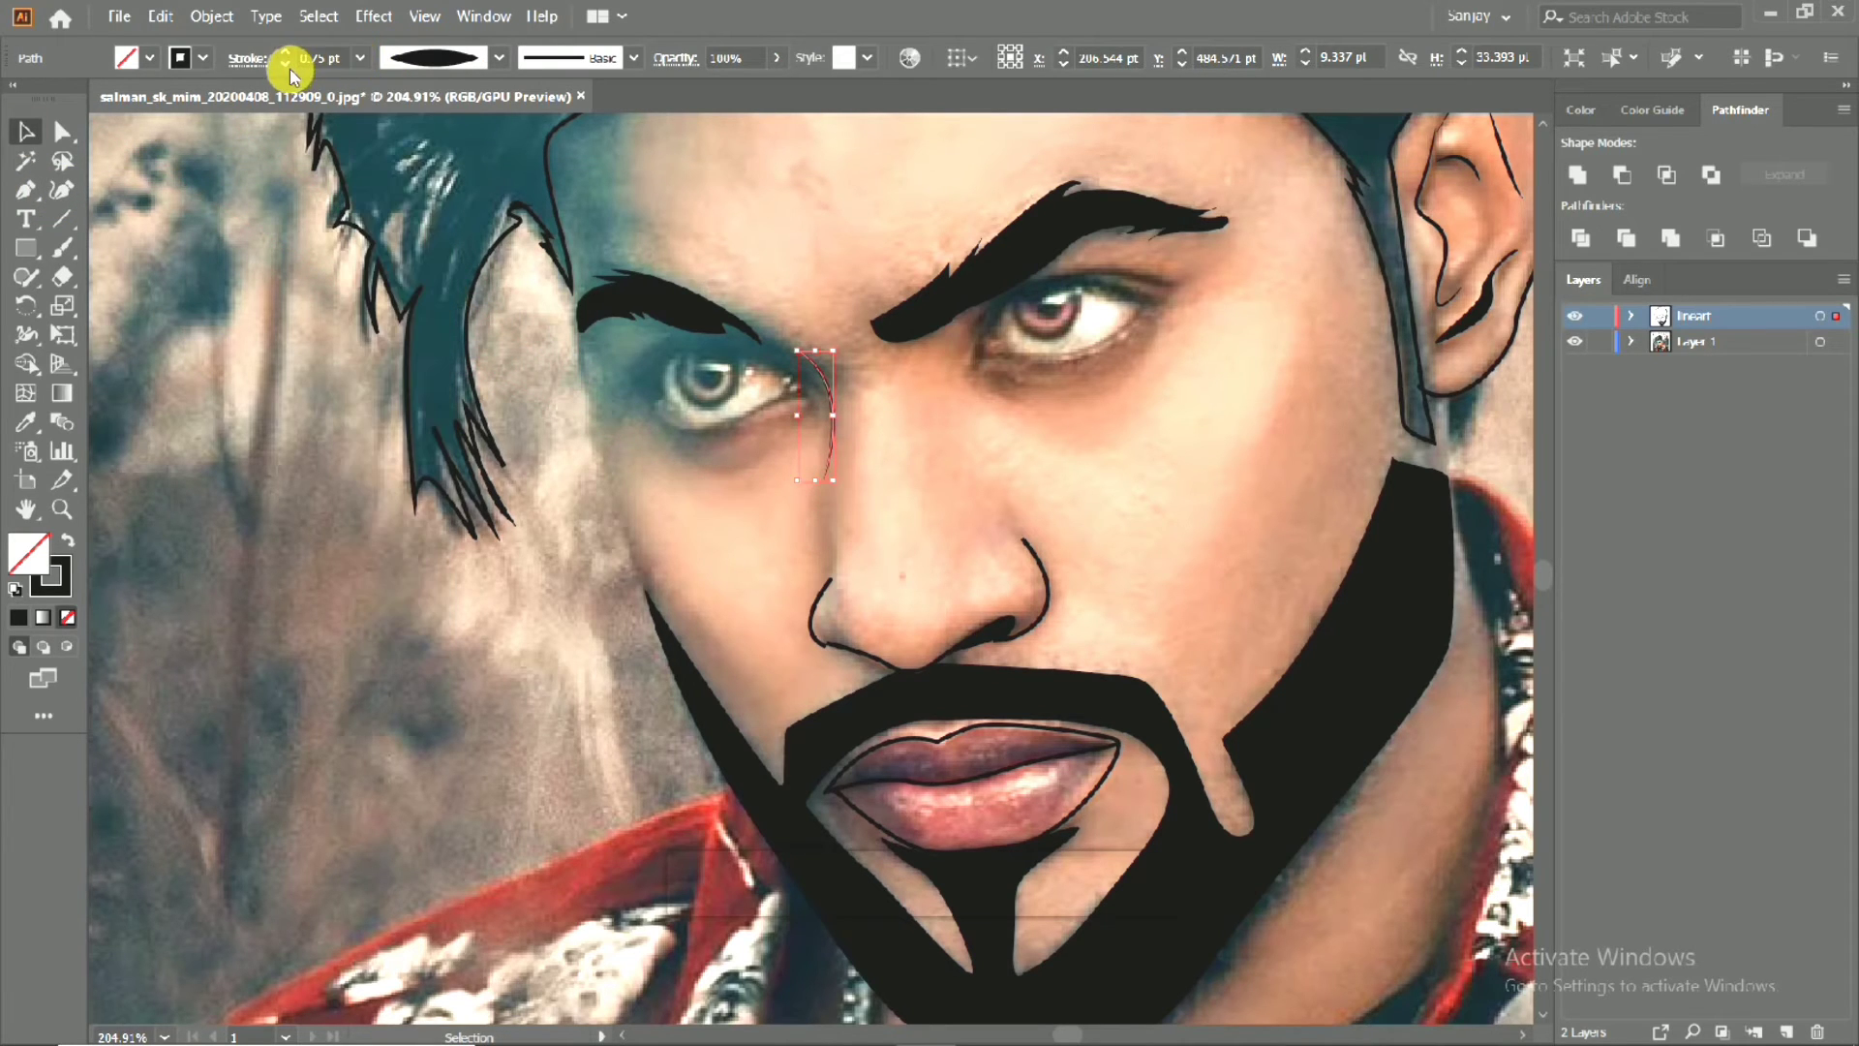
pyautogui.click(612, 629)
pyautogui.click(1593, 315)
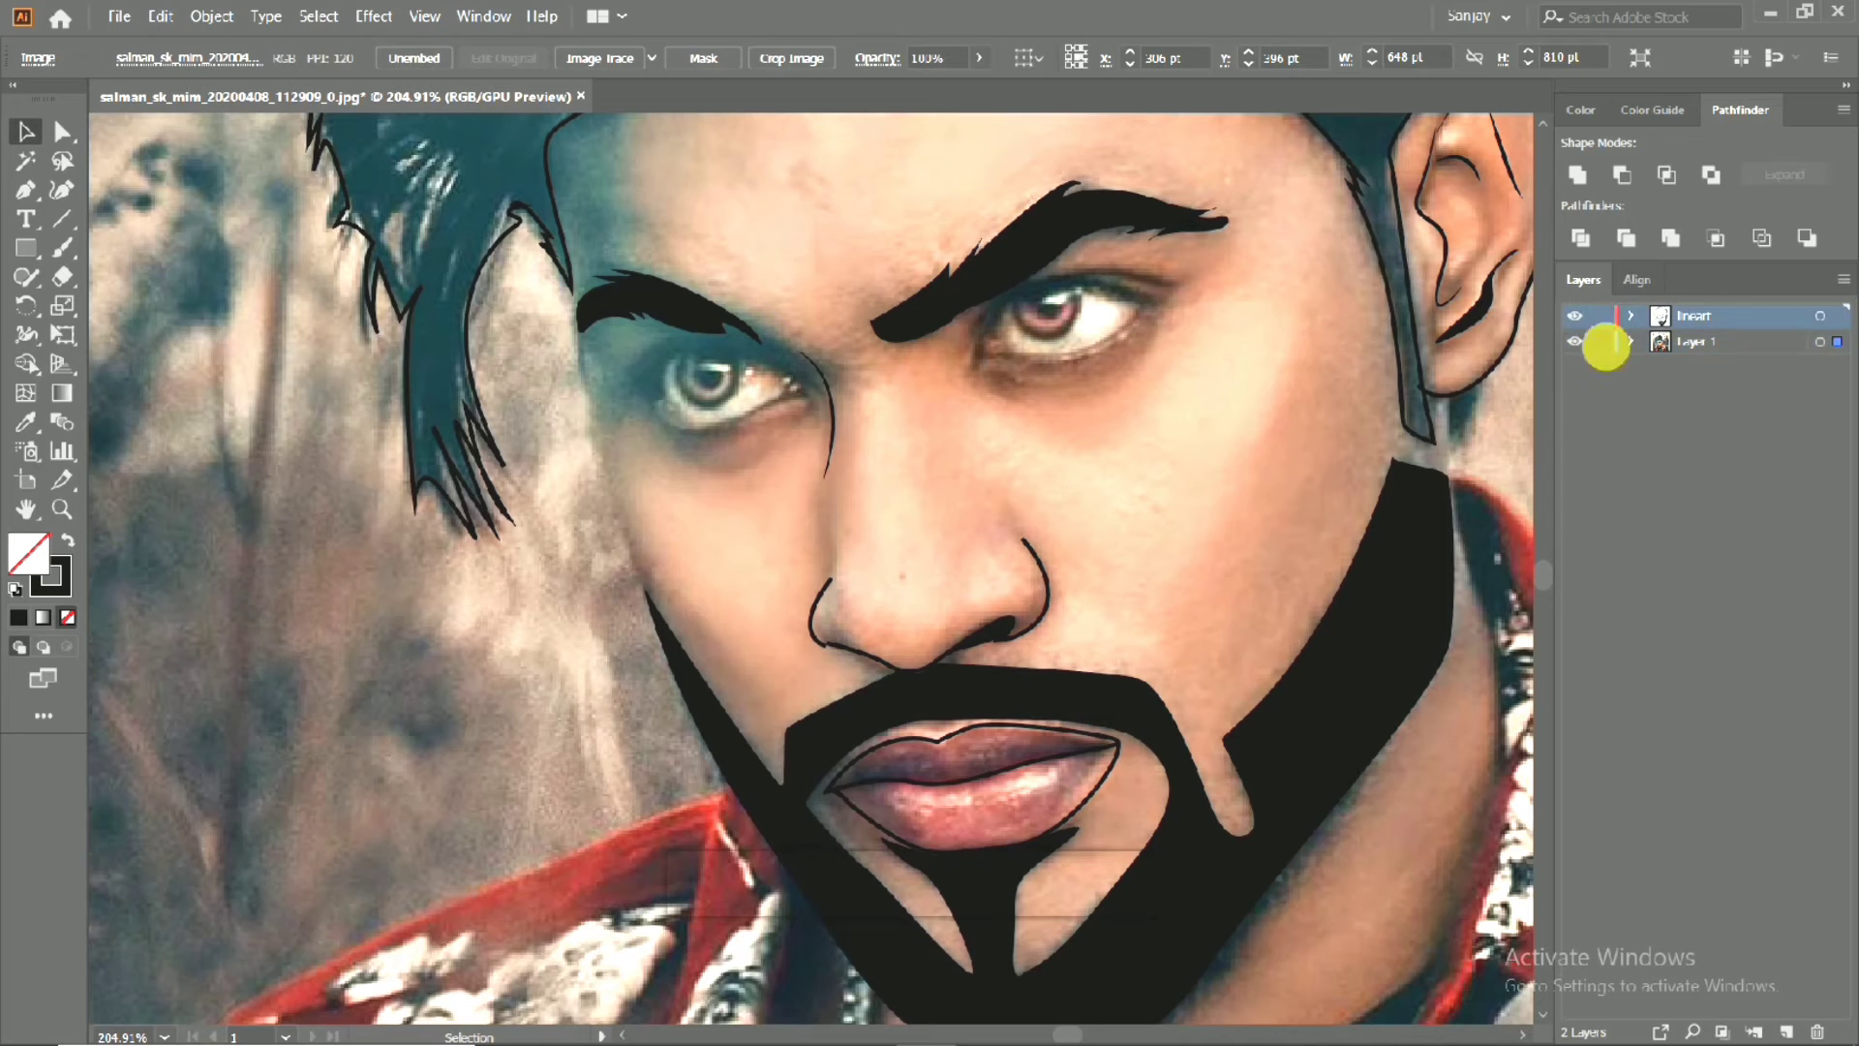
# Redraw the curve from the left eye's inner corner down the side of the nose.
pyautogui.hotkey('ctrl', 'shift', 'a')
pyautogui.press('p')
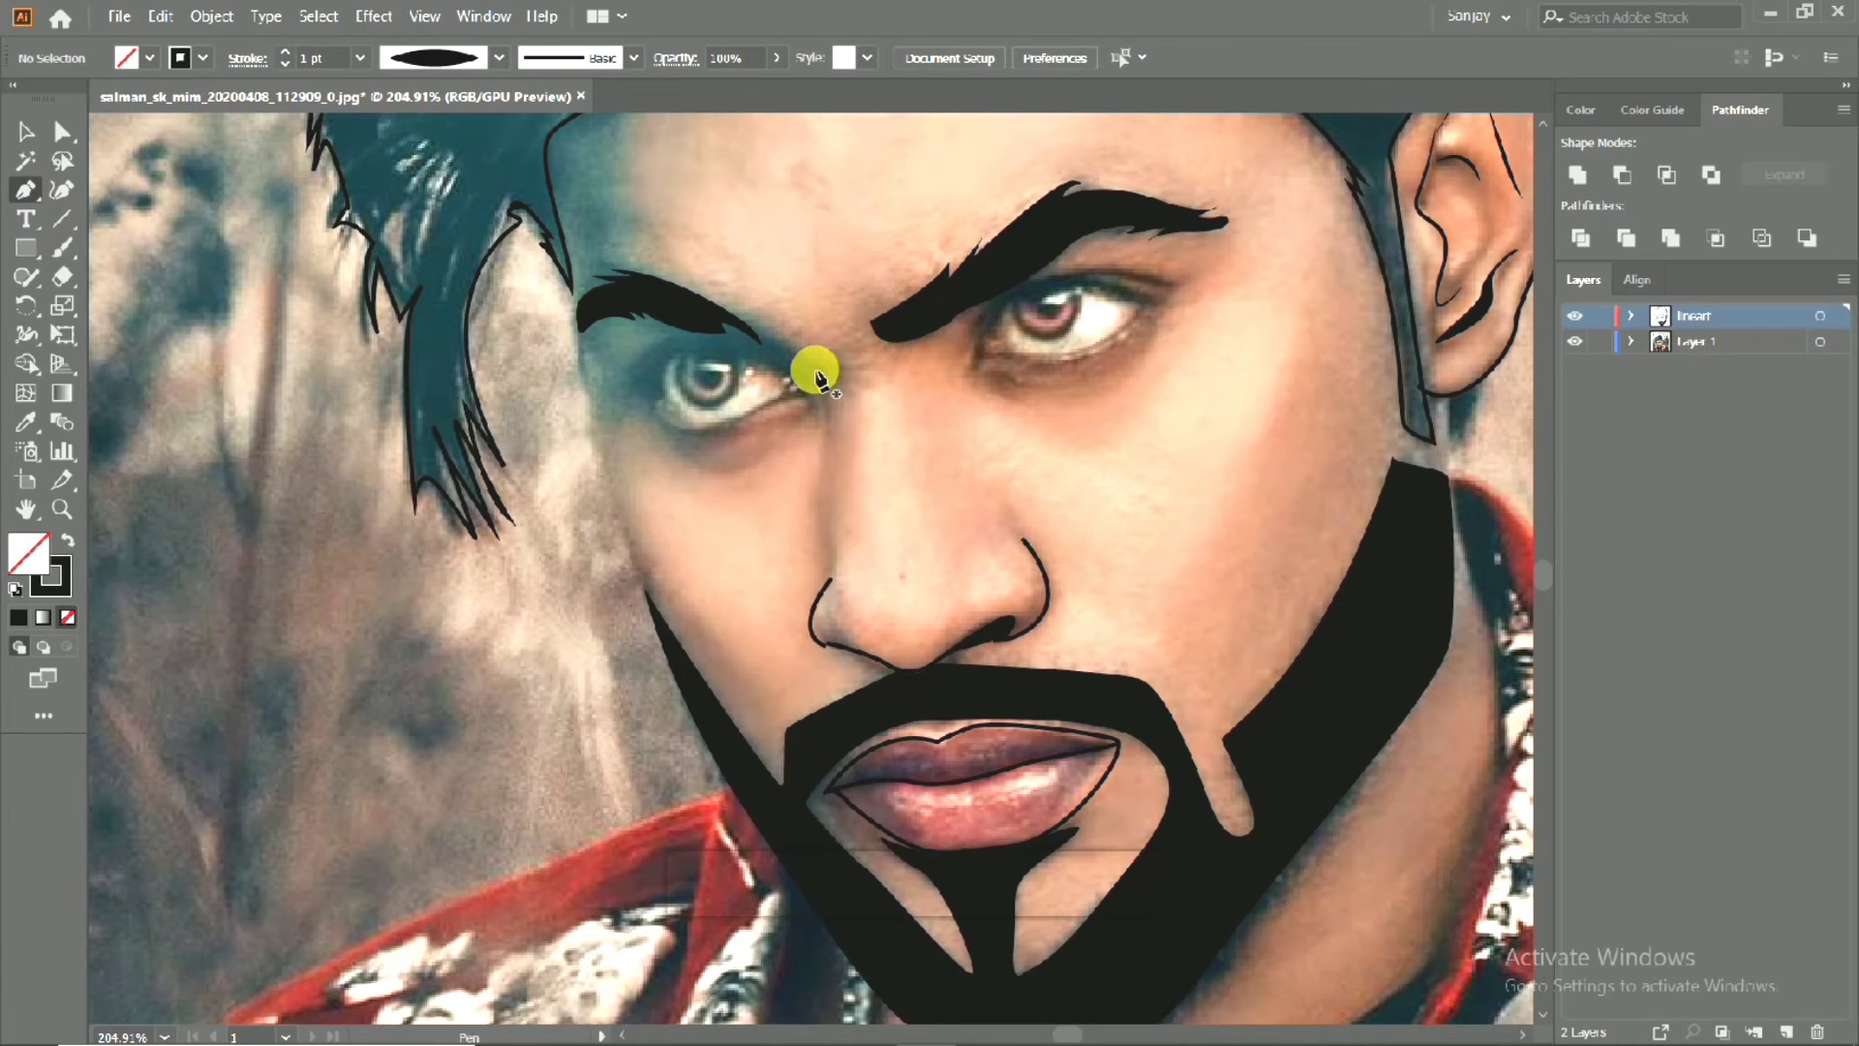
pyautogui.click(816, 371)
pyautogui.click(821, 602)
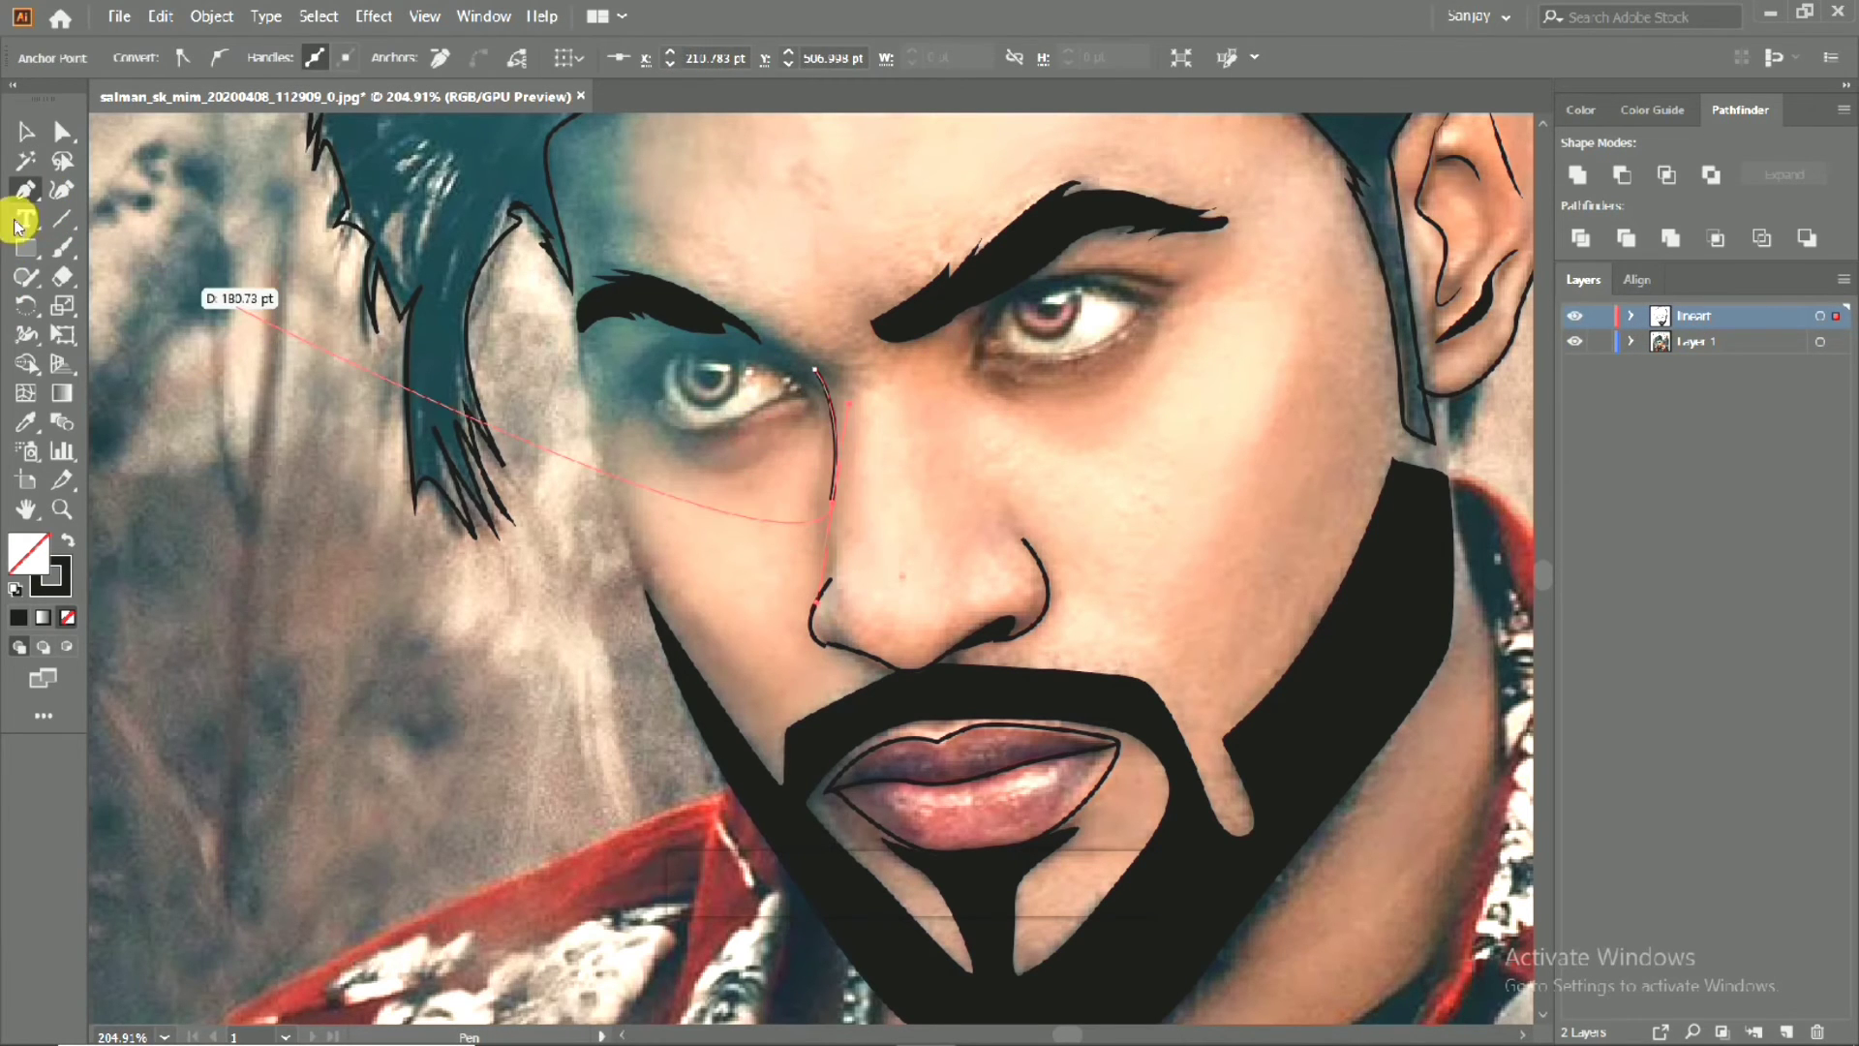
# Give the redrawn nose-side curve a width profile tapered at both ends and deselect it.
pyautogui.click(61, 189)
pyautogui.click(436, 58)
pyautogui.click(436, 135)
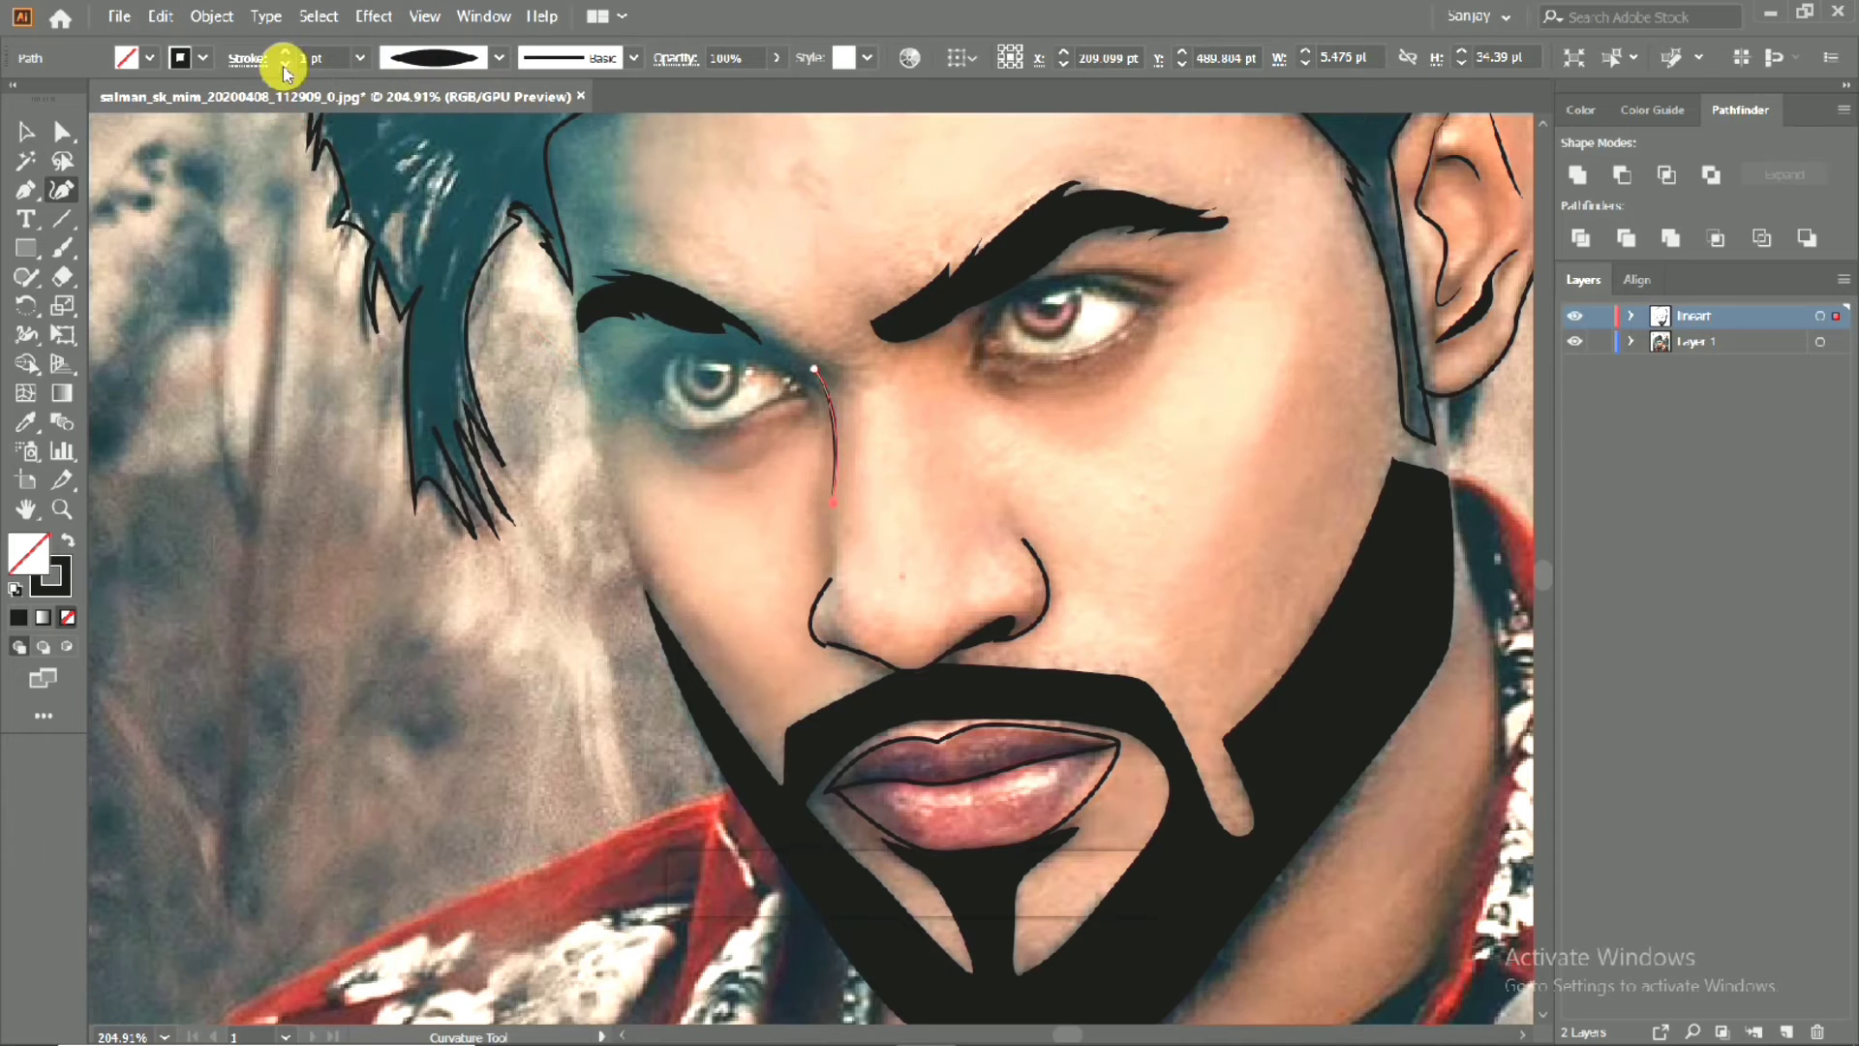
pyautogui.click(19, 126)
pyautogui.click(1108, 556)
# Trace the left side of the face on the line art layer from the hair past the eyebrow down to the beard.
pyautogui.scroll(2, 850, 625)
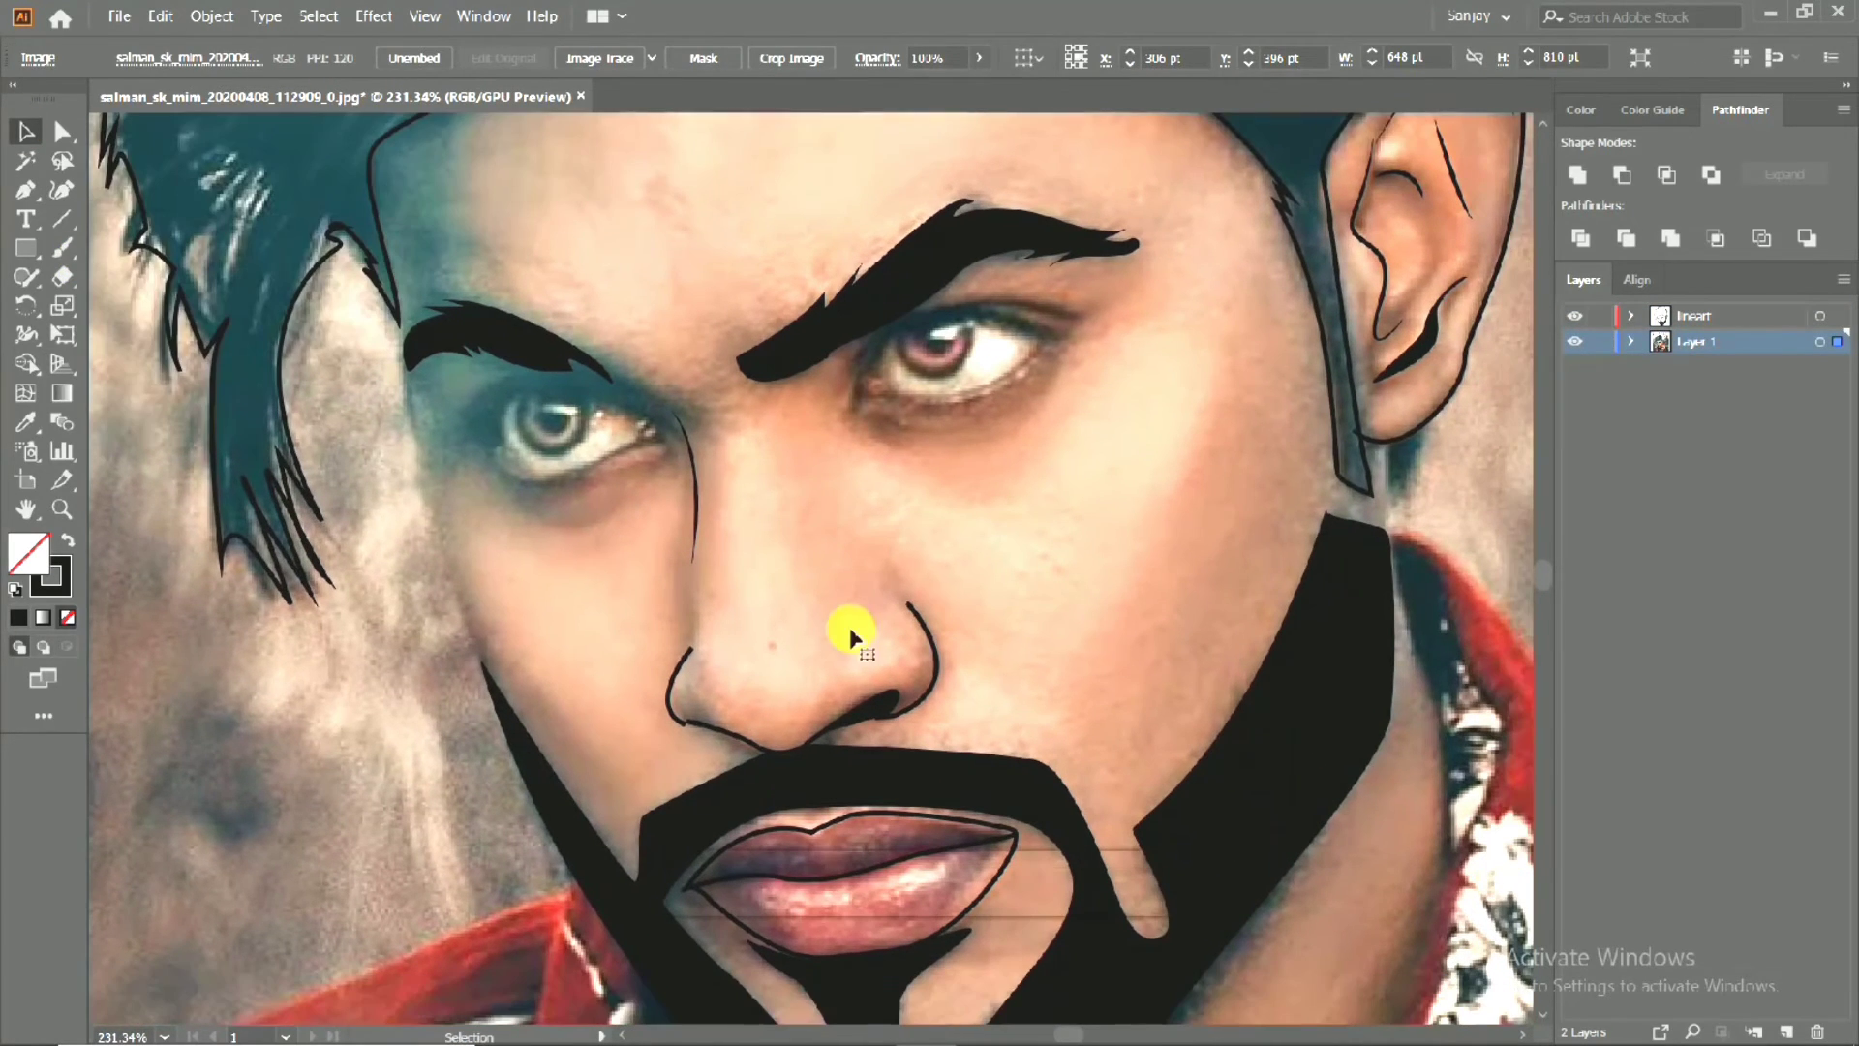
pyautogui.scroll(-5, 739, 552)
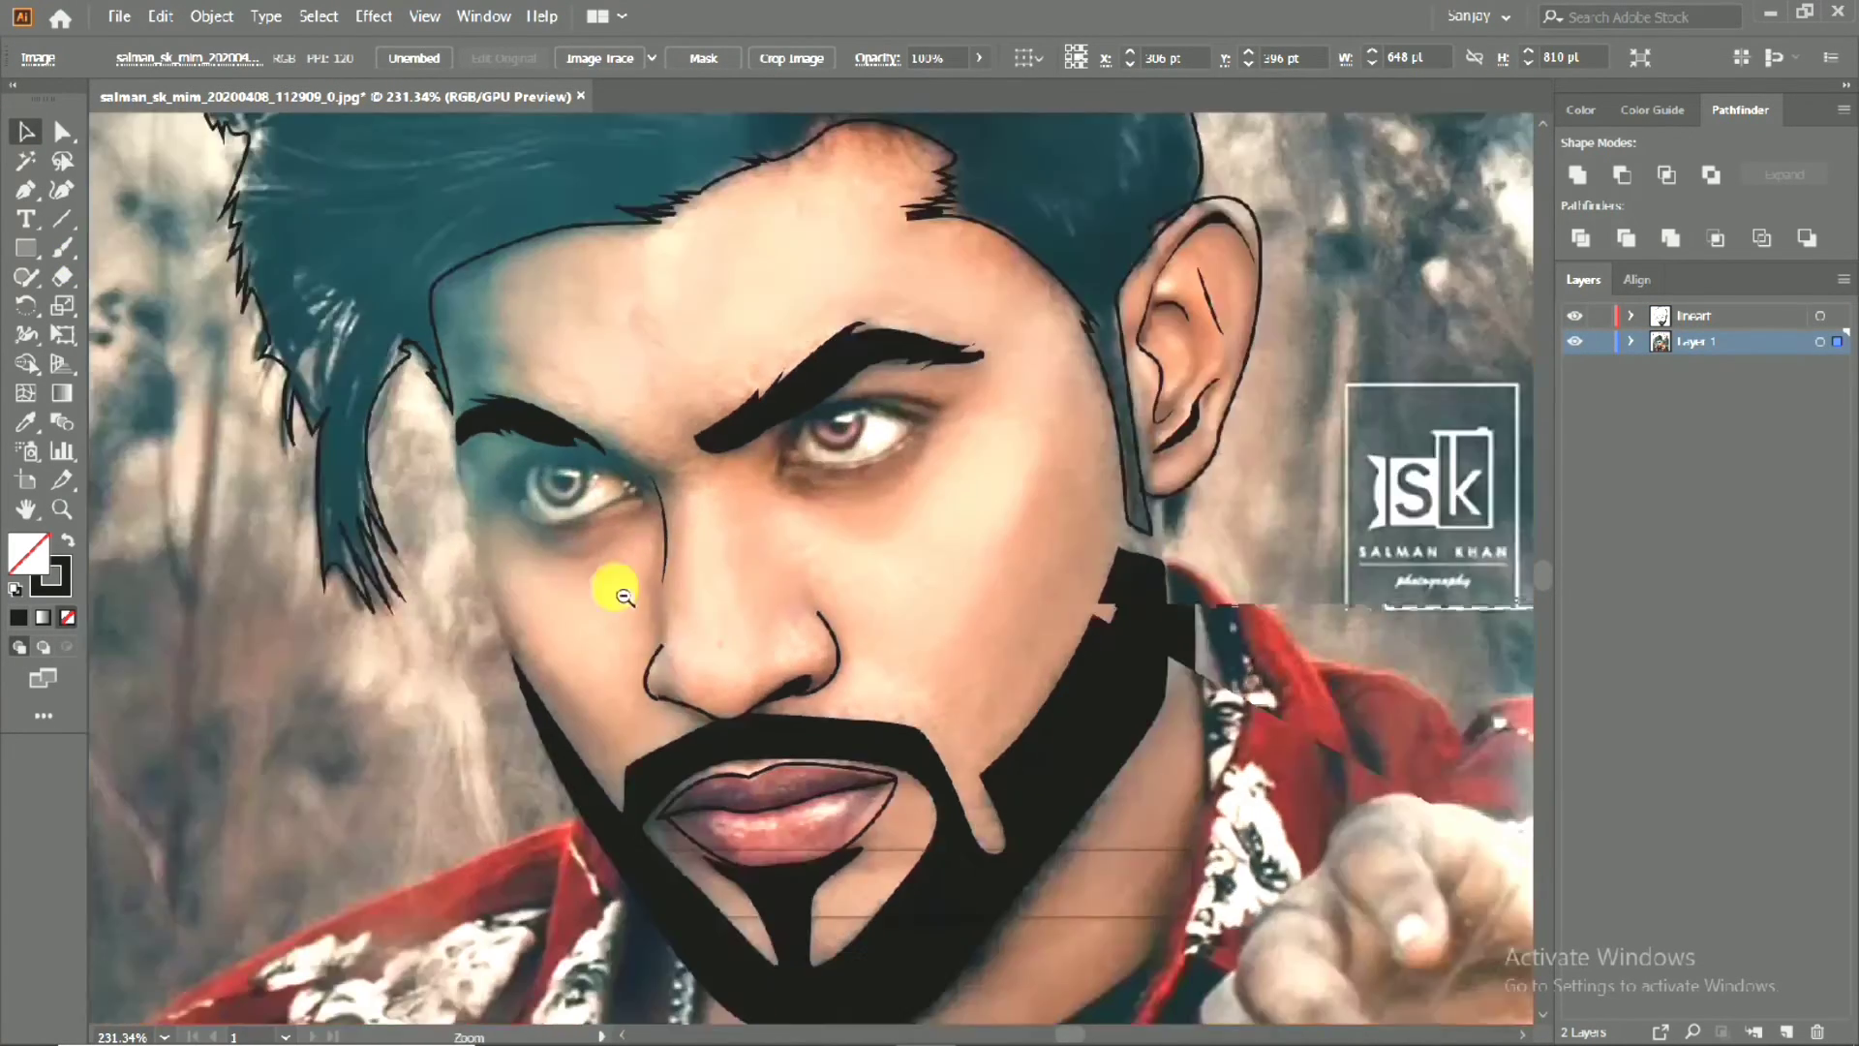
pyautogui.scroll(2, 592, 520)
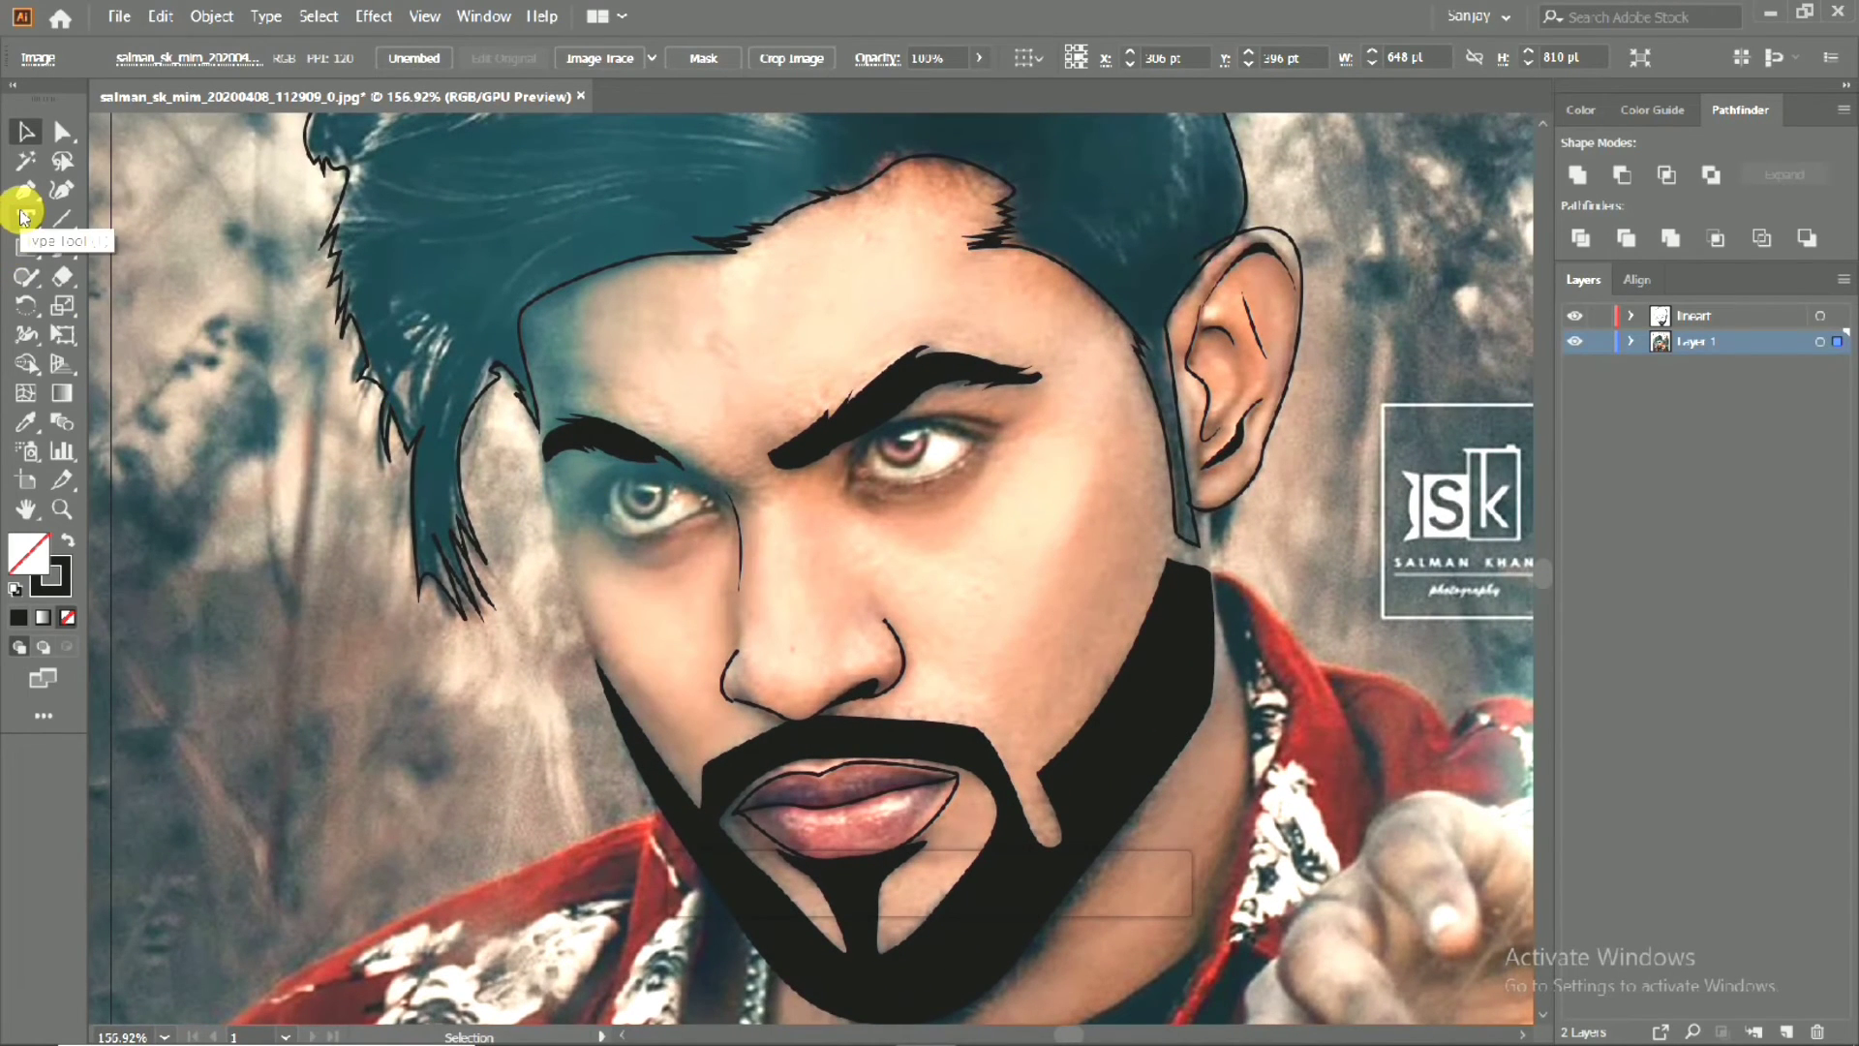
pyautogui.click(1707, 315)
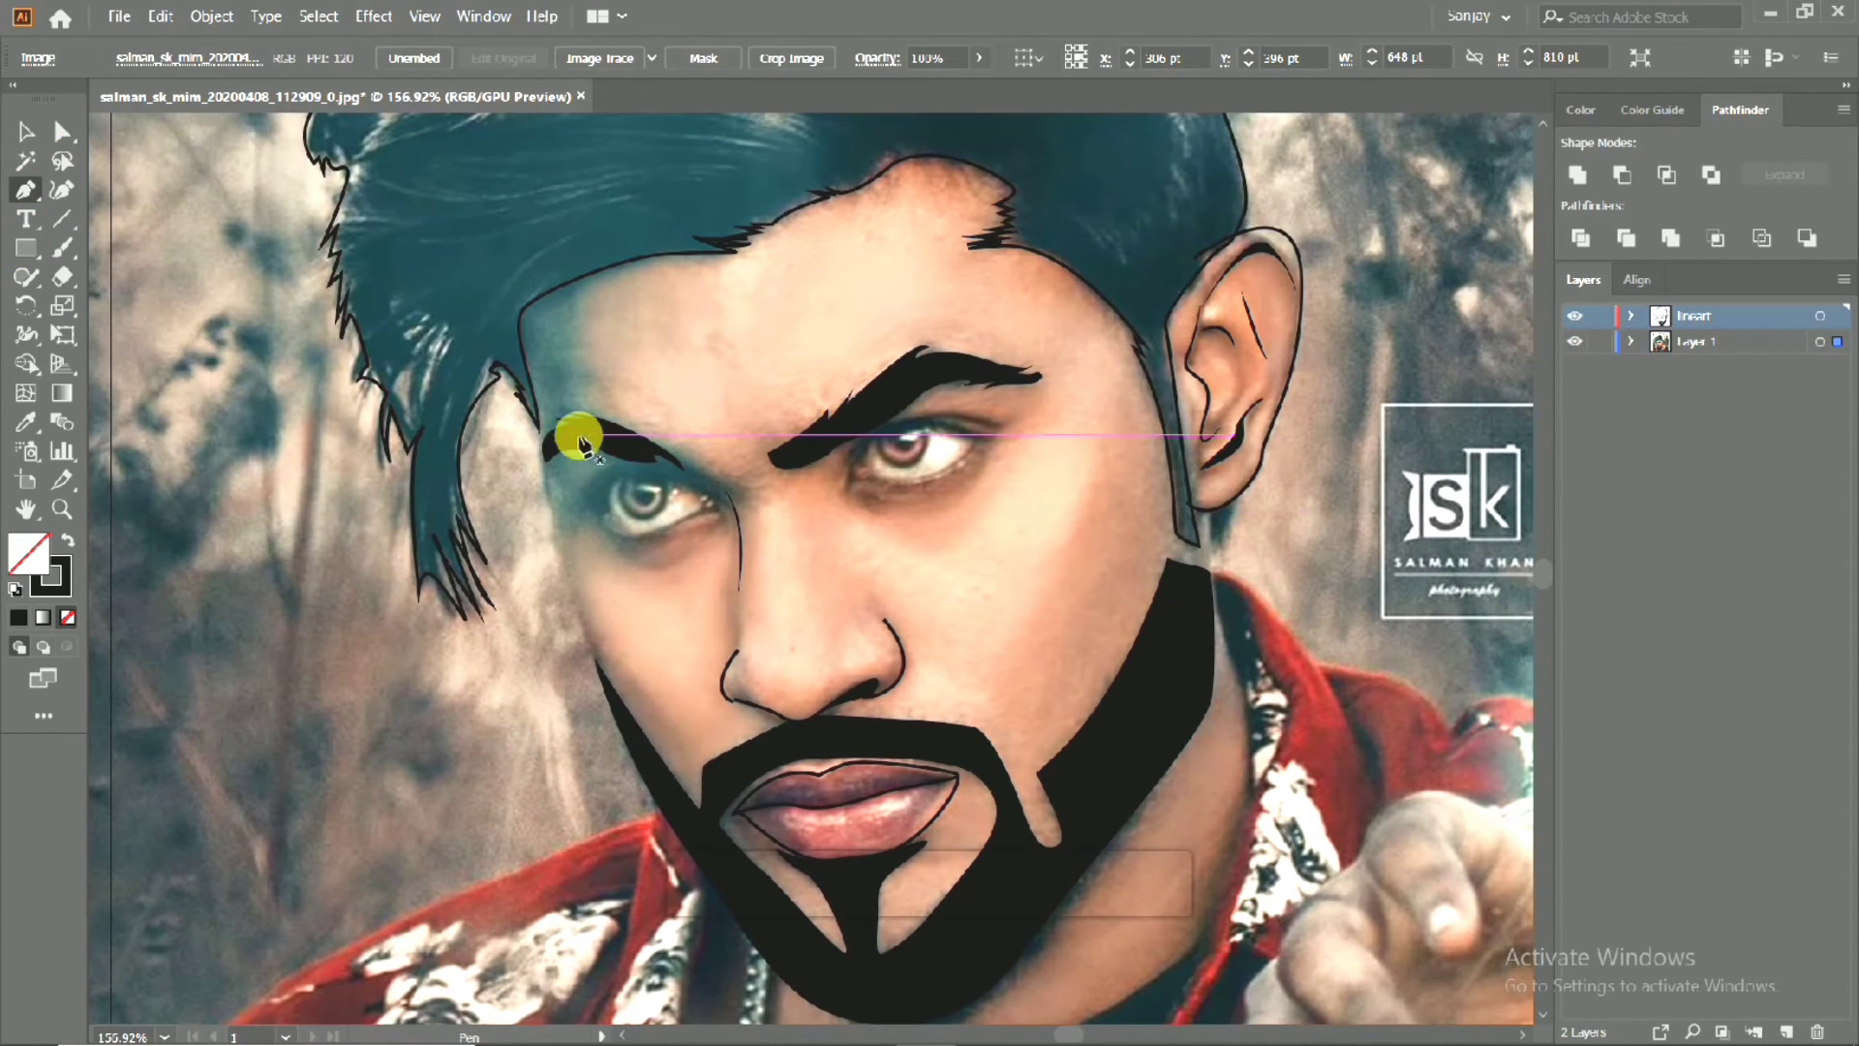
pyautogui.scroll(2, 557, 428)
pyautogui.scroll(1, 736, 470)
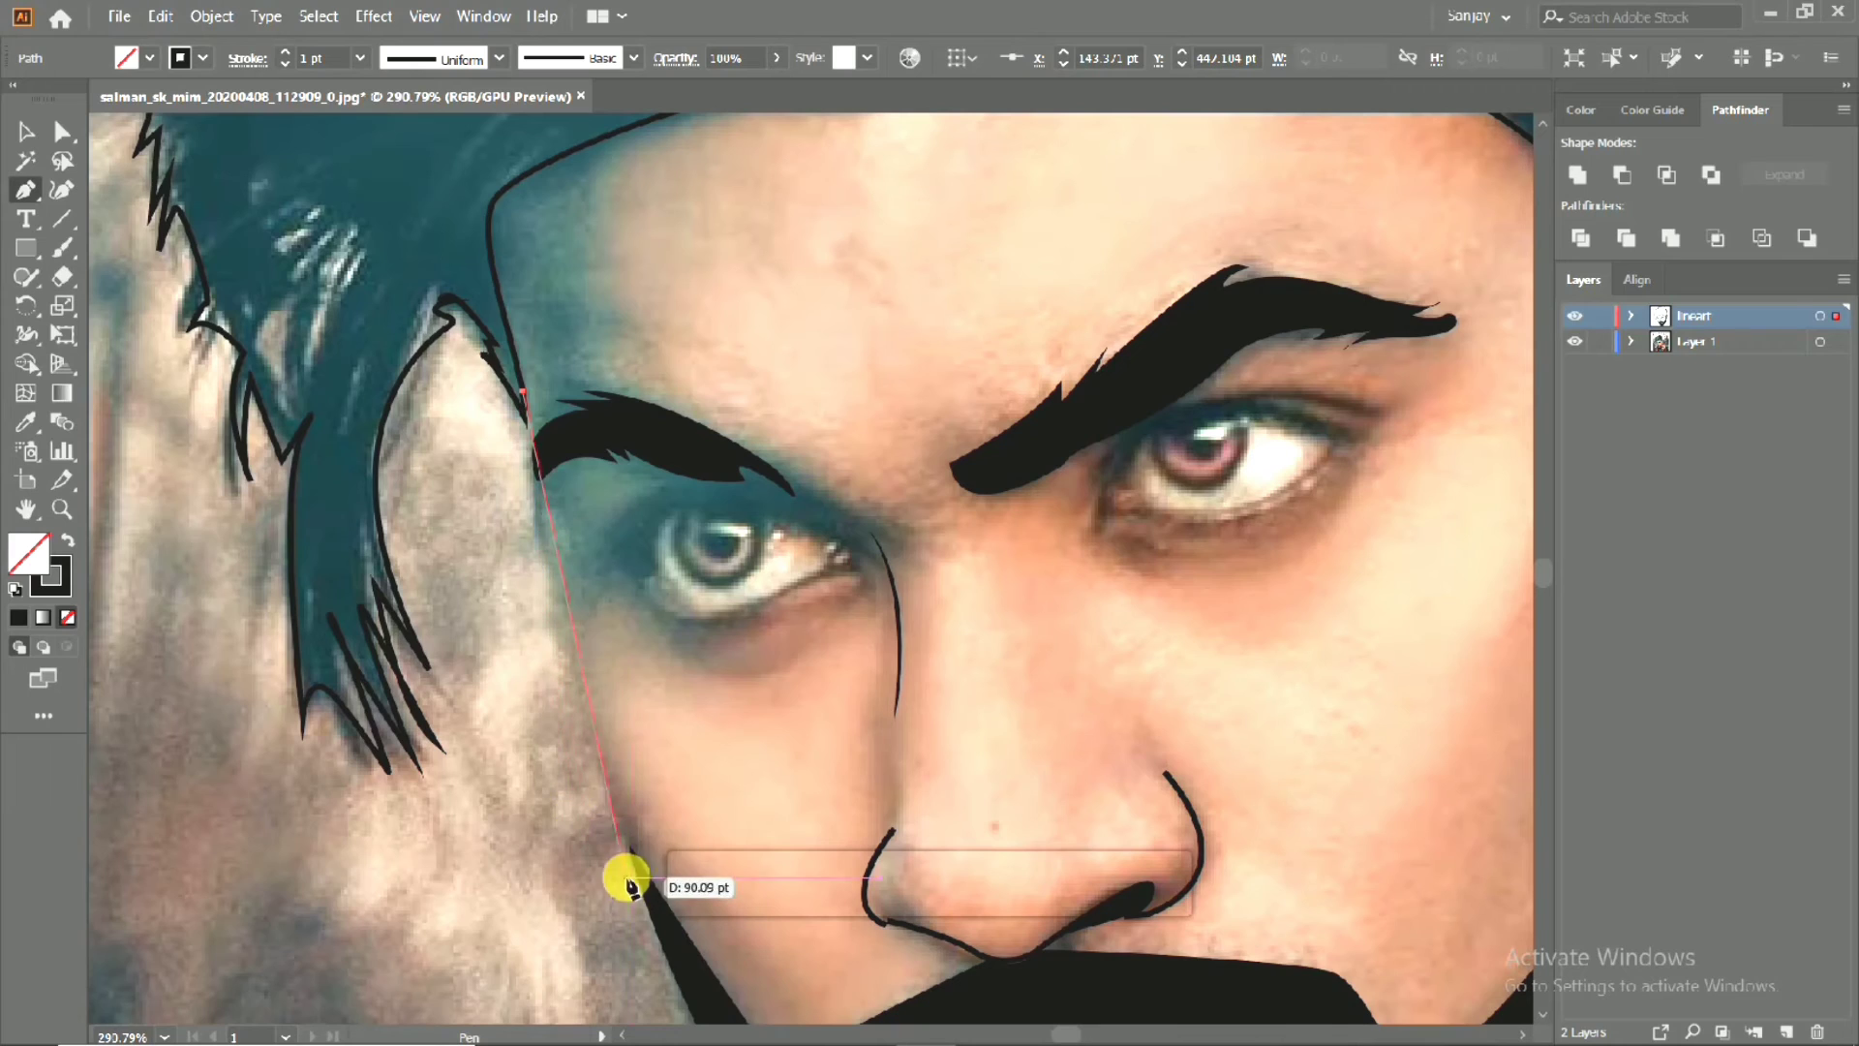
pyautogui.scroll(-2, 727, 998)
pyautogui.click(626, 694)
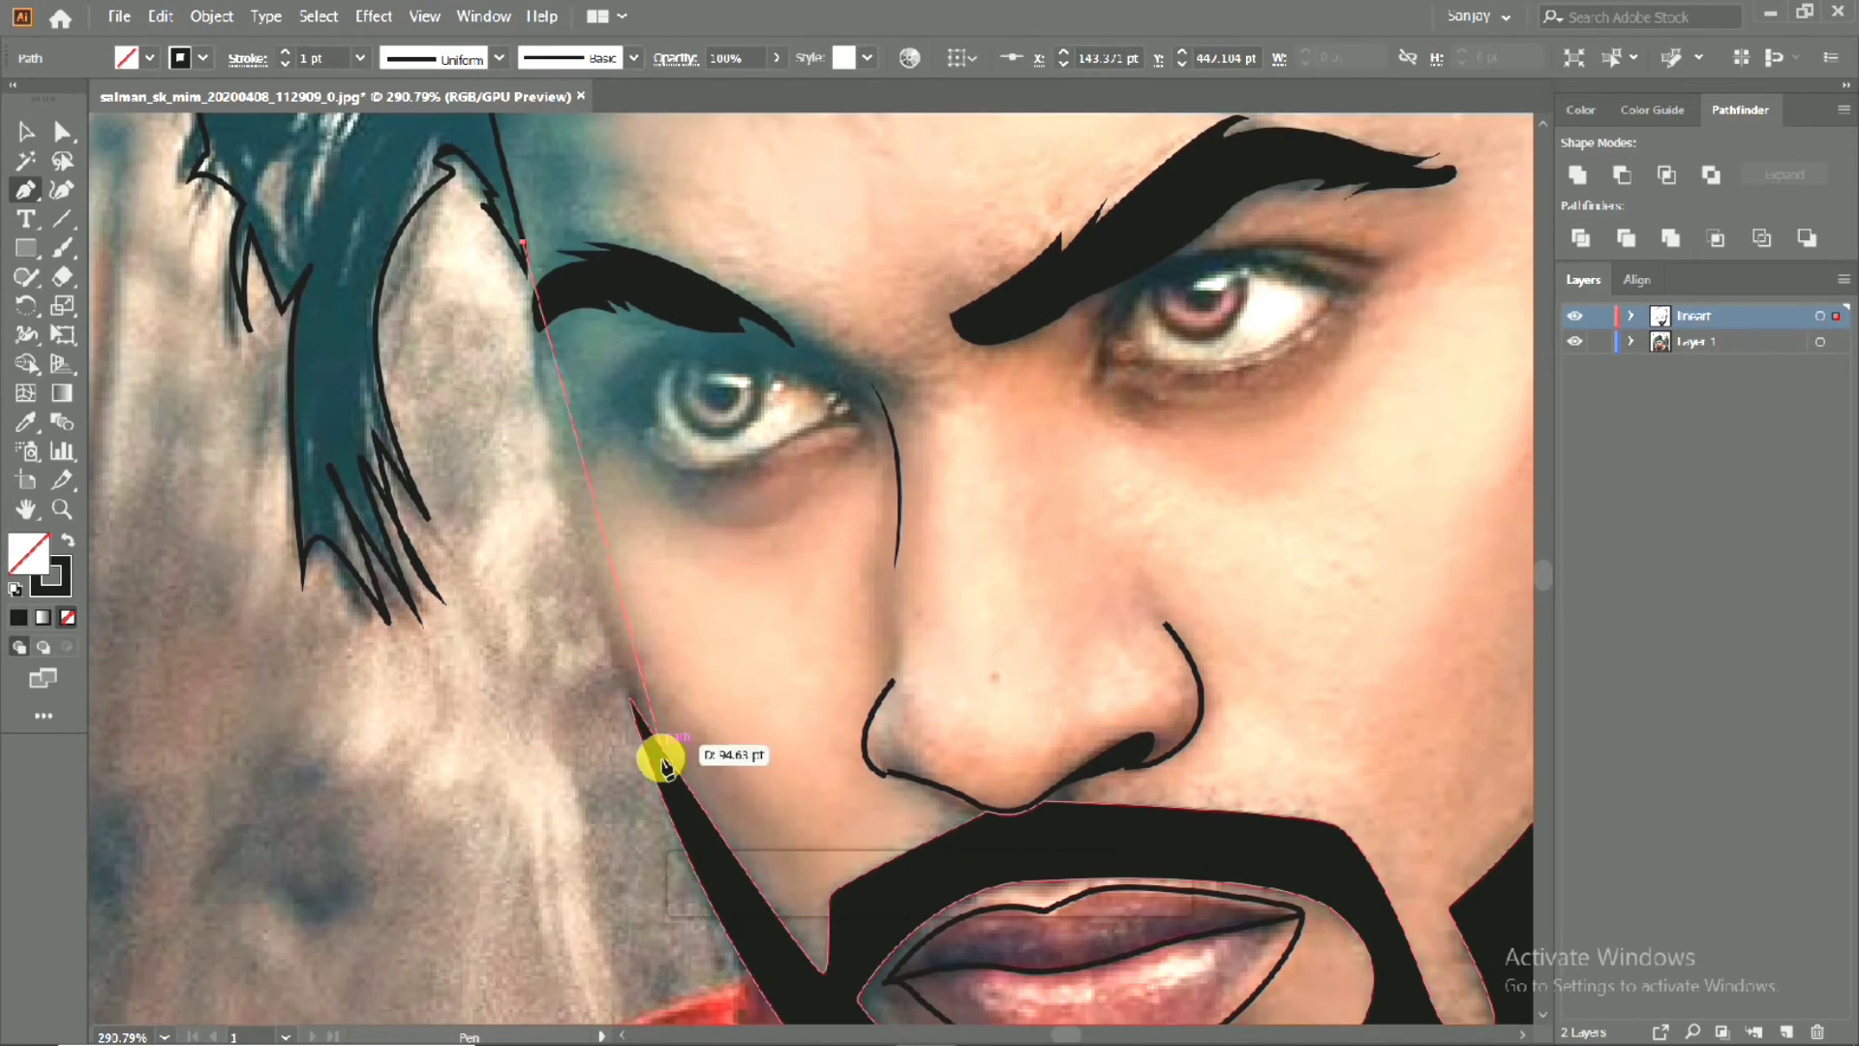
pyautogui.click(767, 923)
pyautogui.scroll(-4, 822, 813)
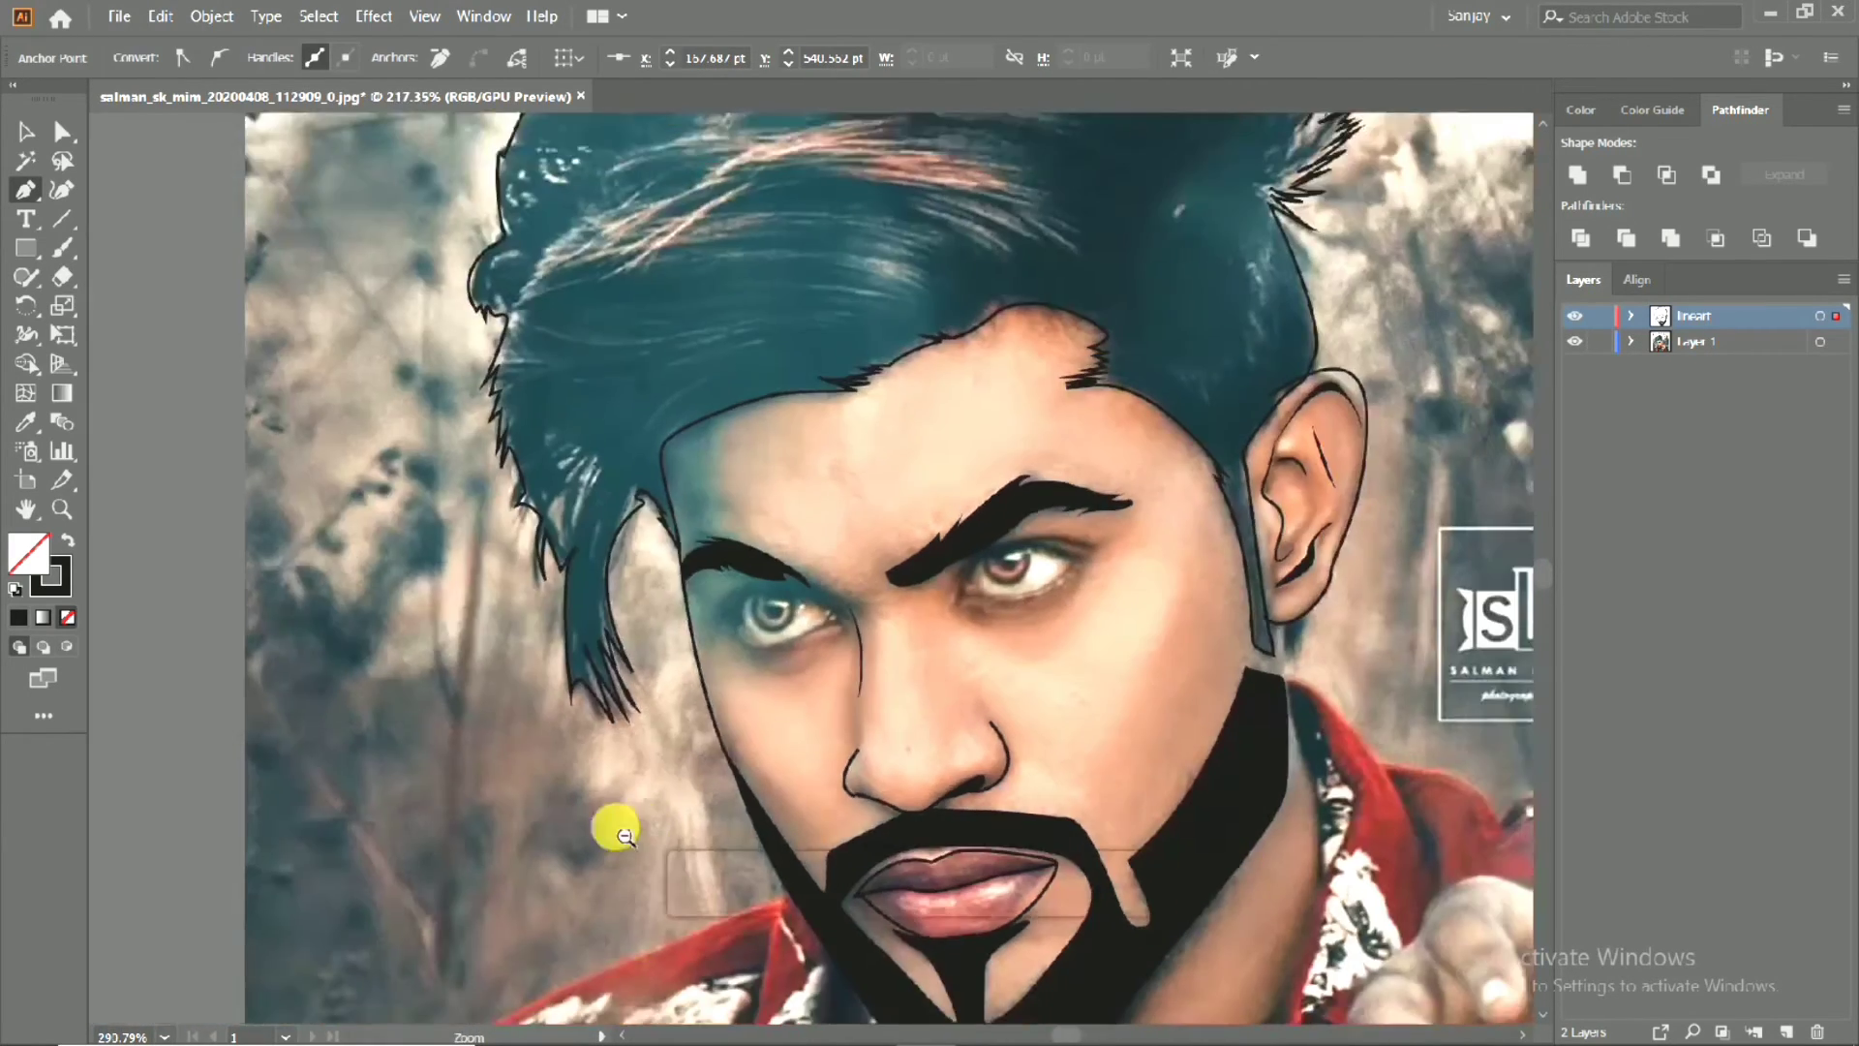
# Start the neck outline below the earlobe and trace the neck's right side down along the shirt collar.
pyautogui.scroll(3, 900, 716)
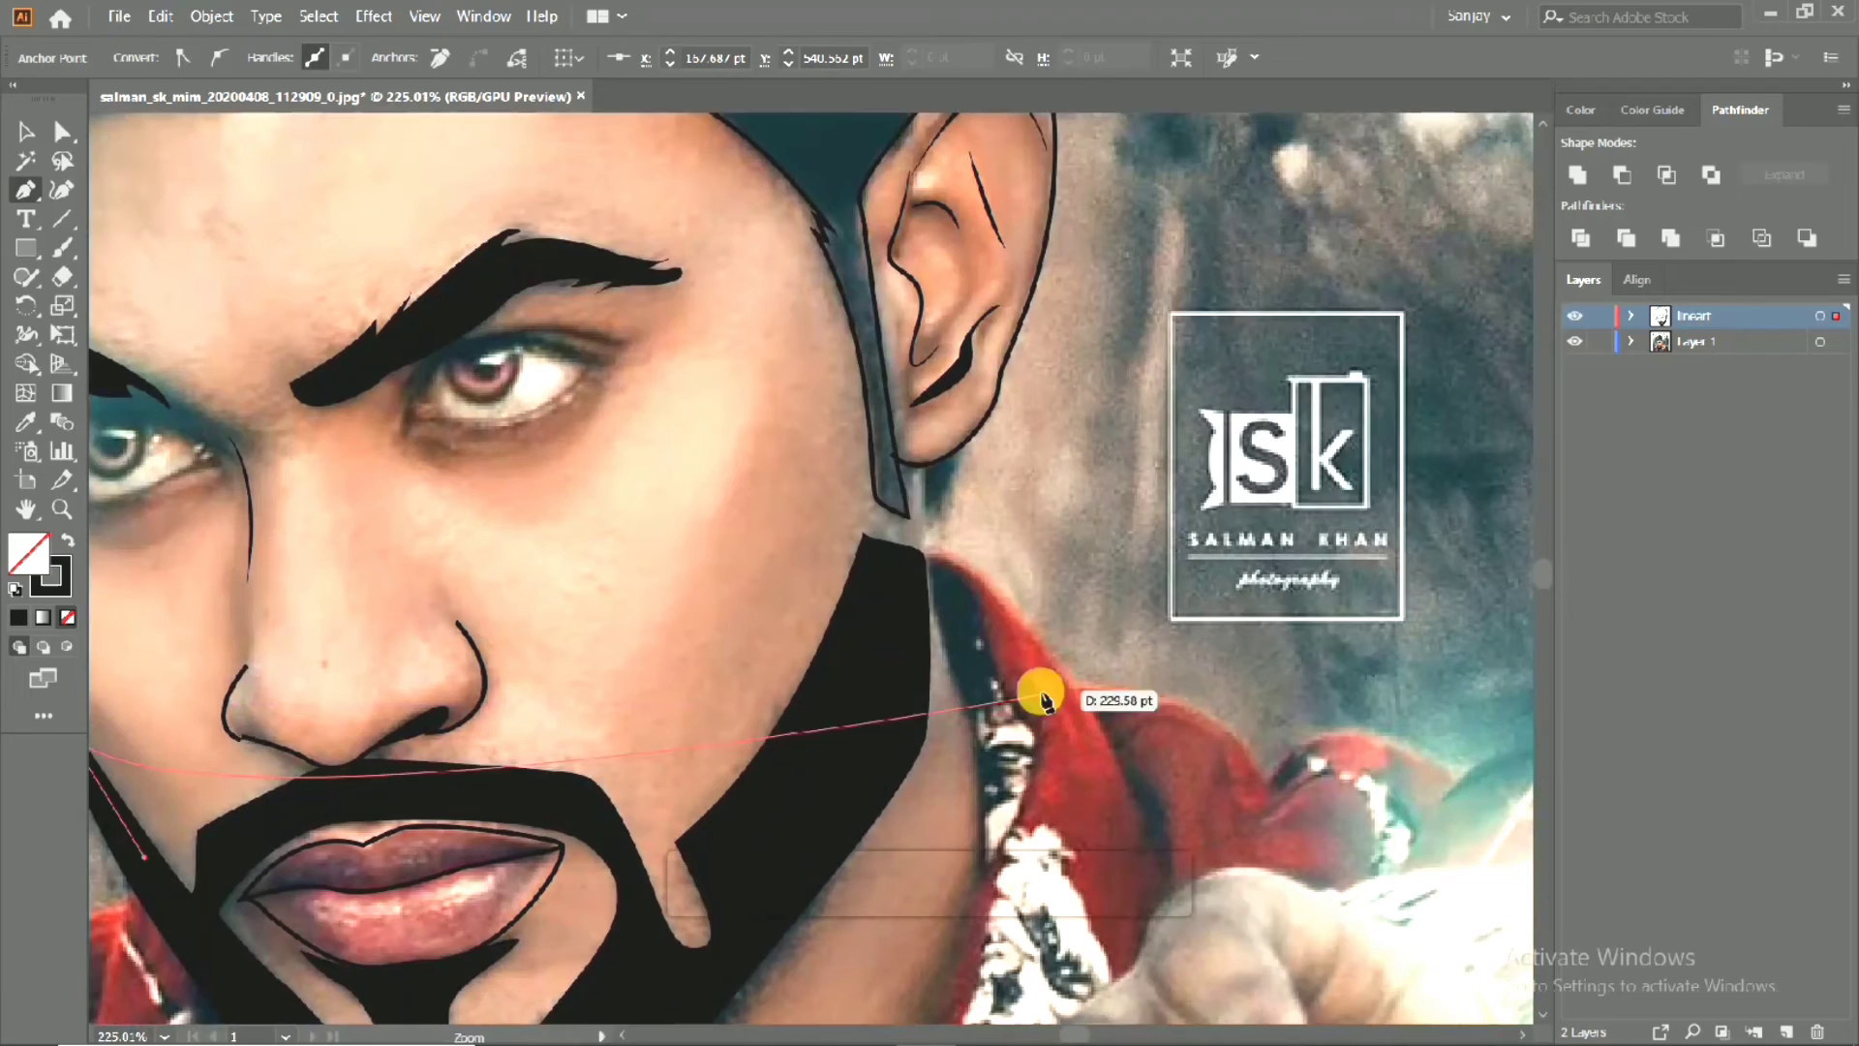
pyautogui.click(925, 455)
pyautogui.moveTo(926, 670); pyautogui.dragTo(900, 687)
pyautogui.moveTo(901, 688); pyautogui.dragTo(947, 622)
pyautogui.hotkey('ctrl', 'z')
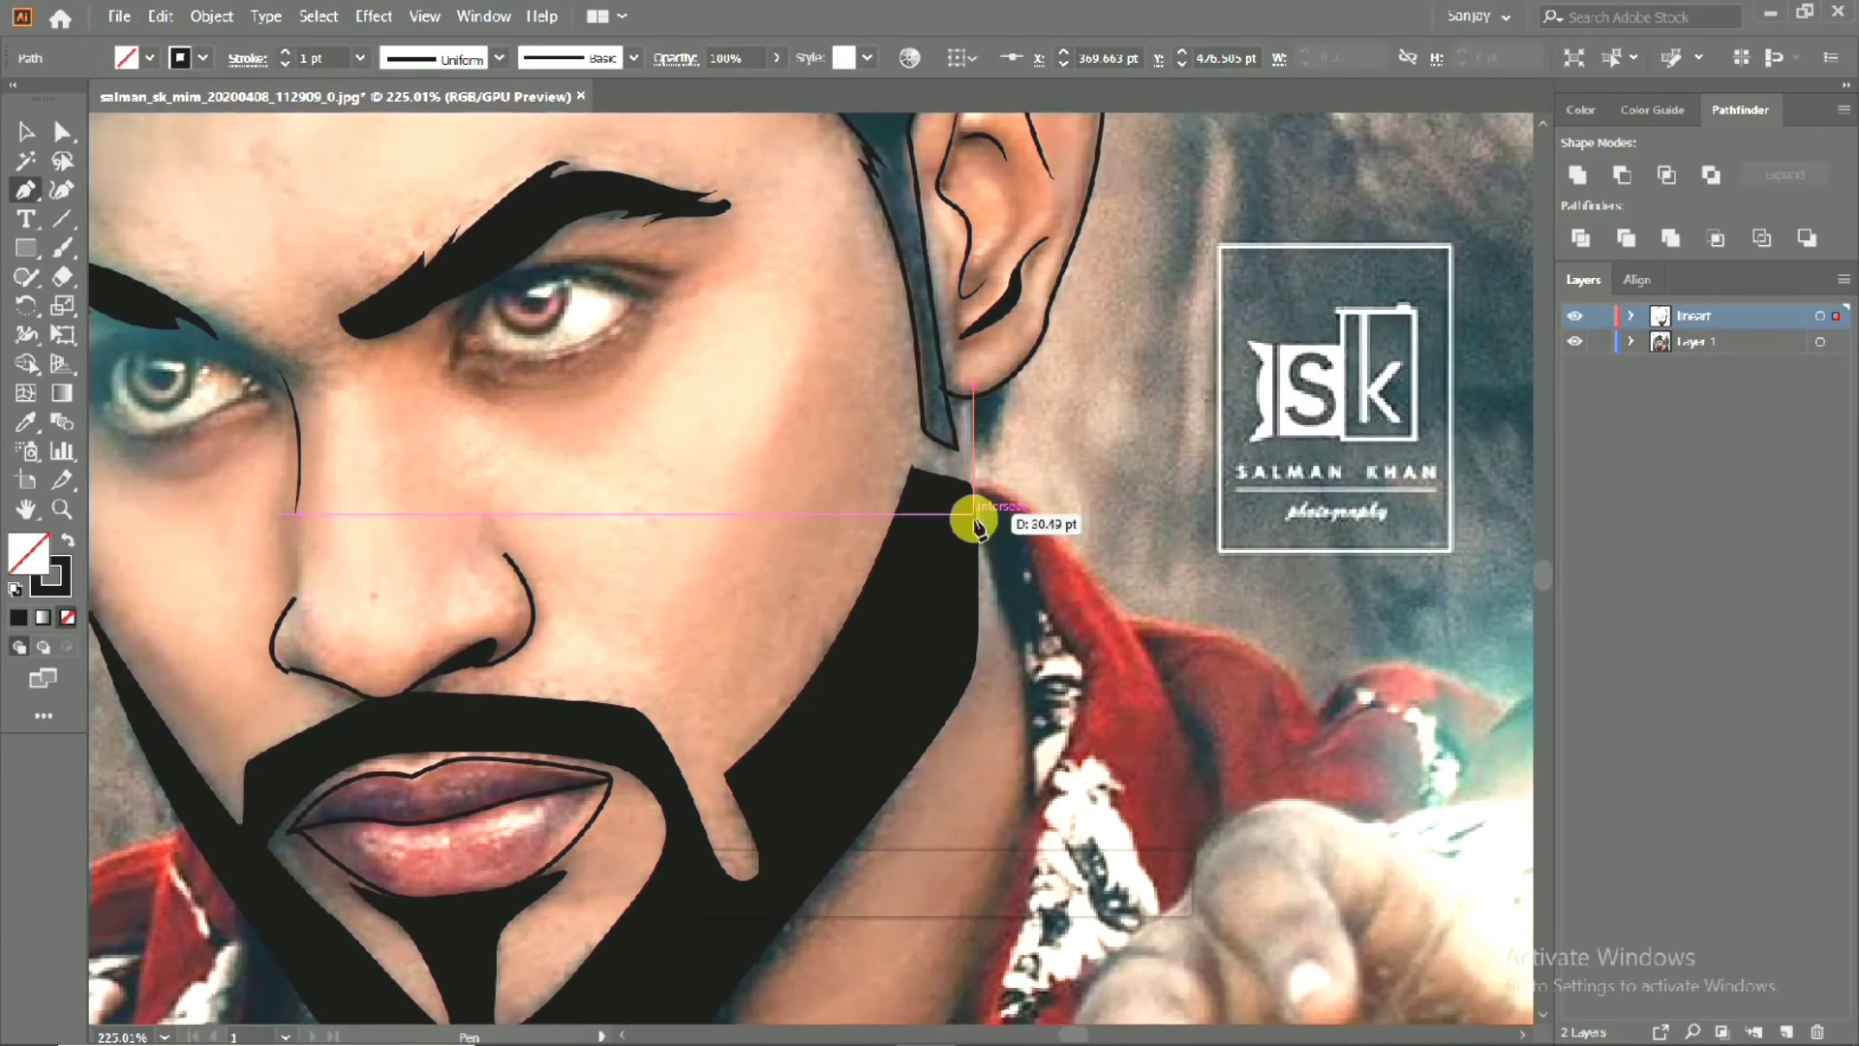
pyautogui.click(964, 569)
pyautogui.scroll(-4, 920, 605)
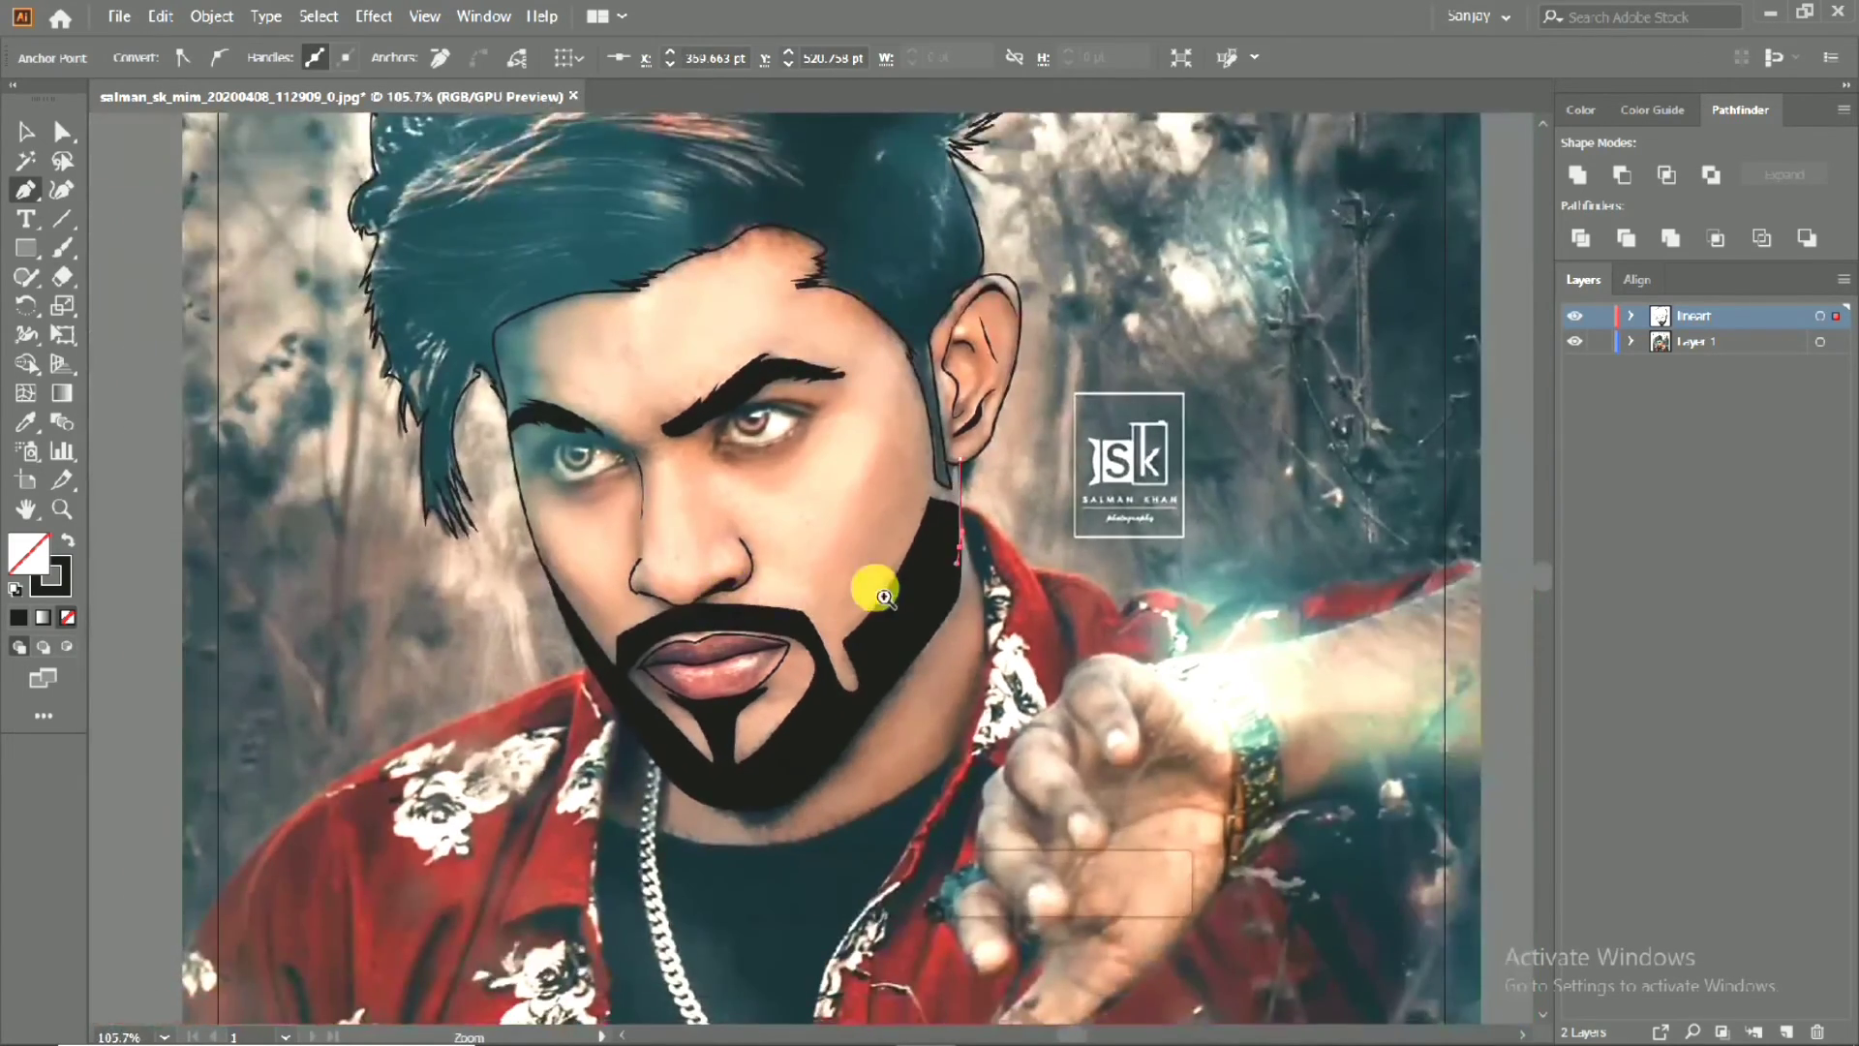
pyautogui.scroll(4, 883, 598)
pyautogui.moveTo(1104, 535); pyautogui.dragTo(1142, 596)
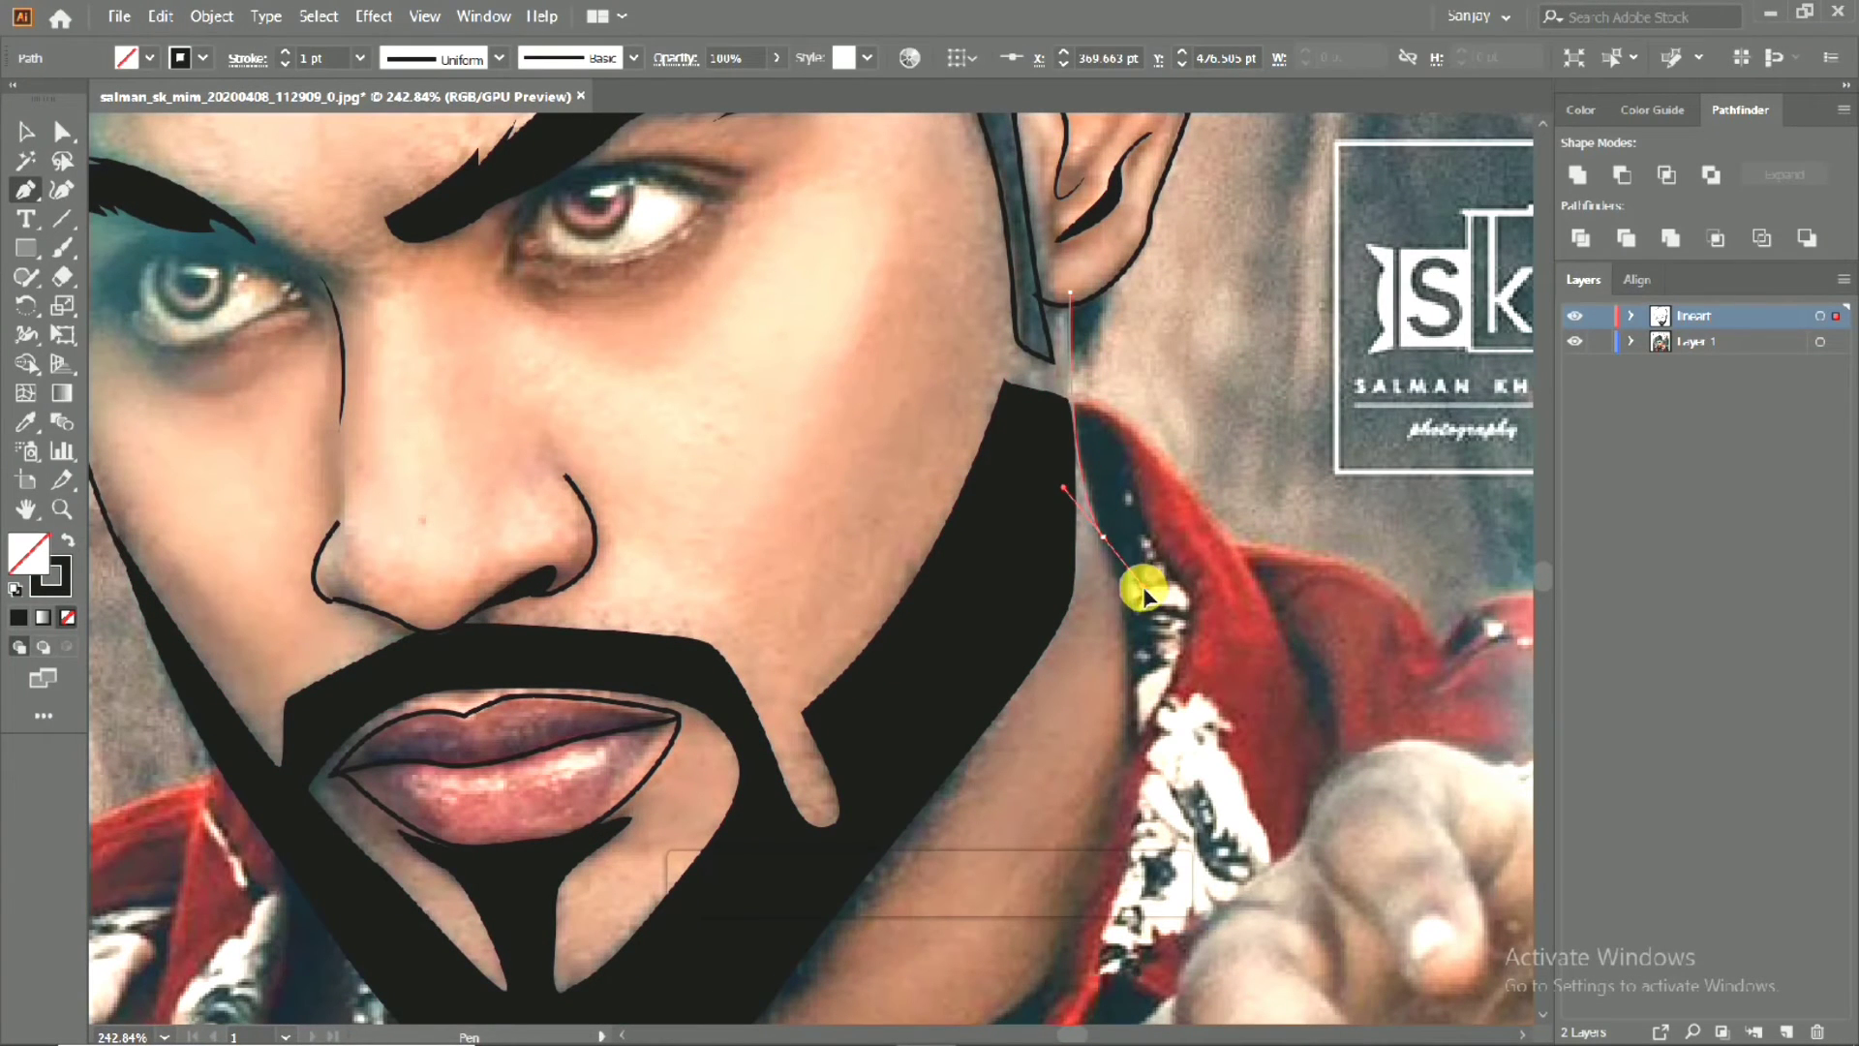
pyautogui.click(1136, 746)
# Continue the neck outline down the collar and along the T-shirt neckline to the chain.
pyautogui.moveTo(1129, 747); pyautogui.dragTo(1240, 486)
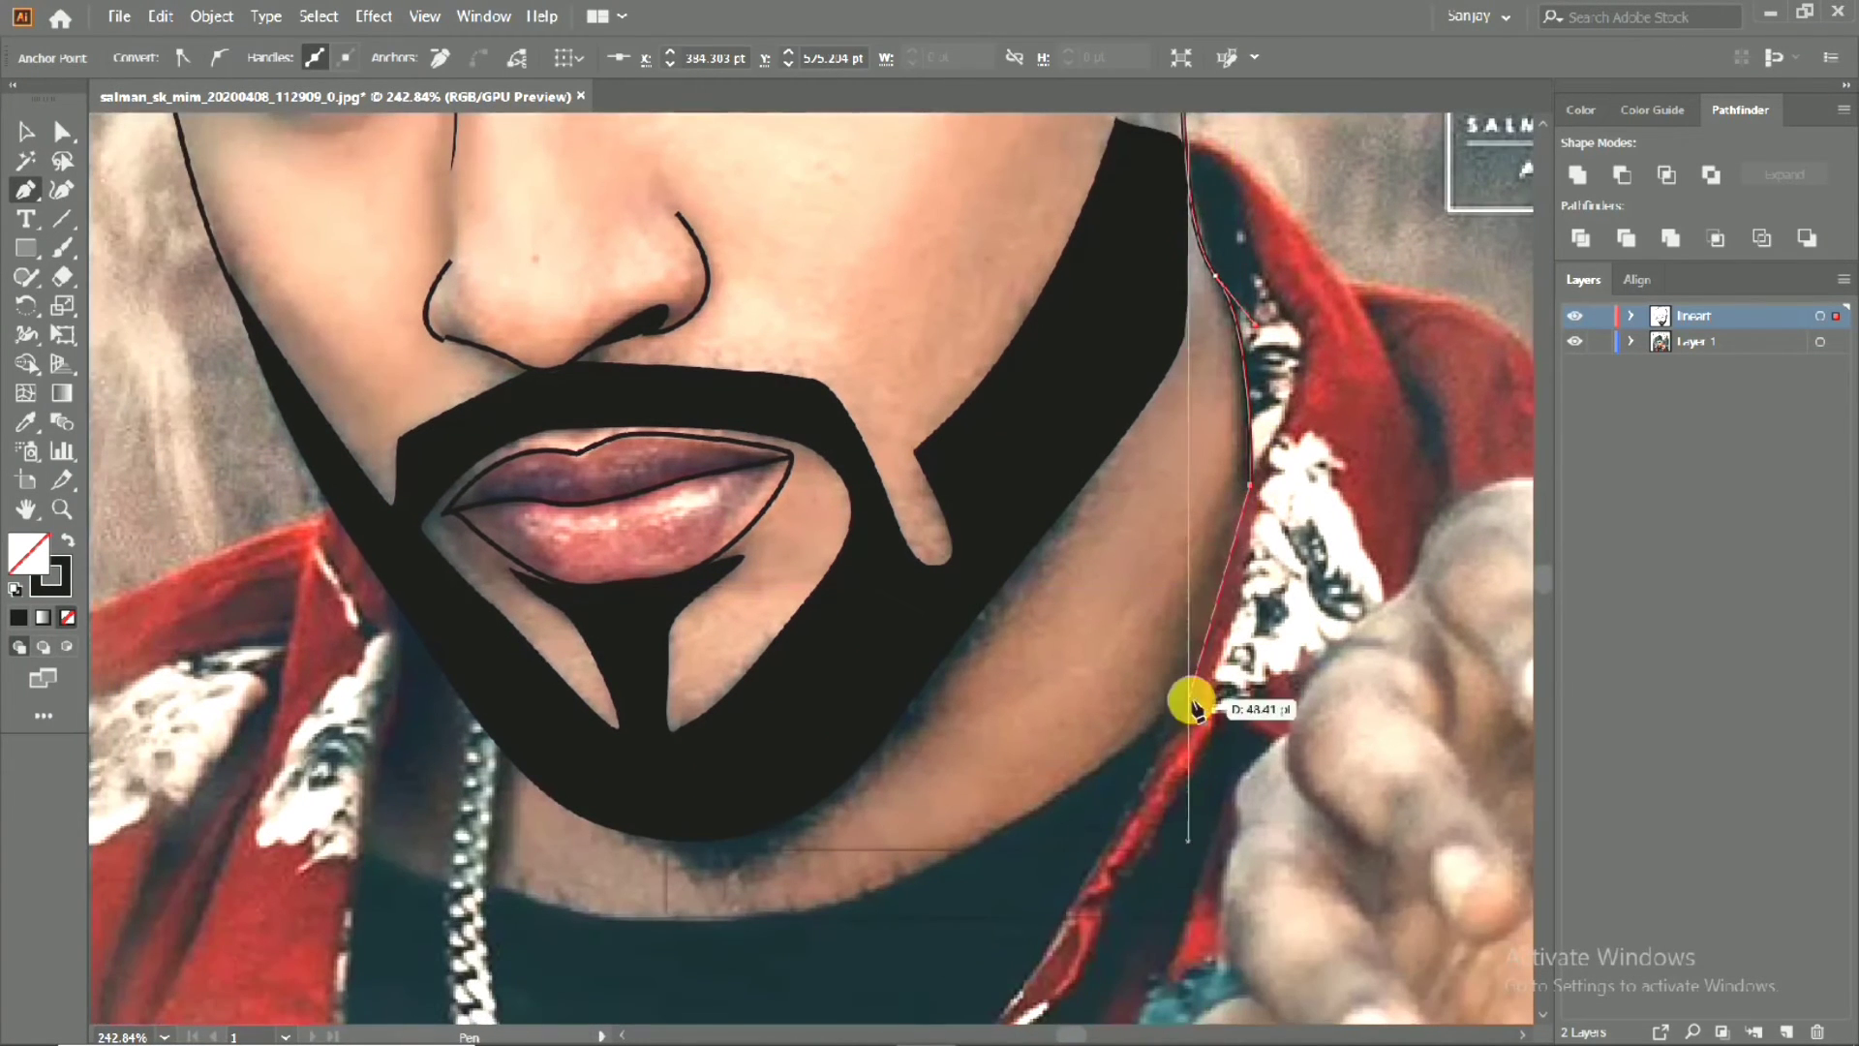
pyautogui.moveTo(1169, 721); pyautogui.dragTo(1162, 735)
pyautogui.click(1078, 782)
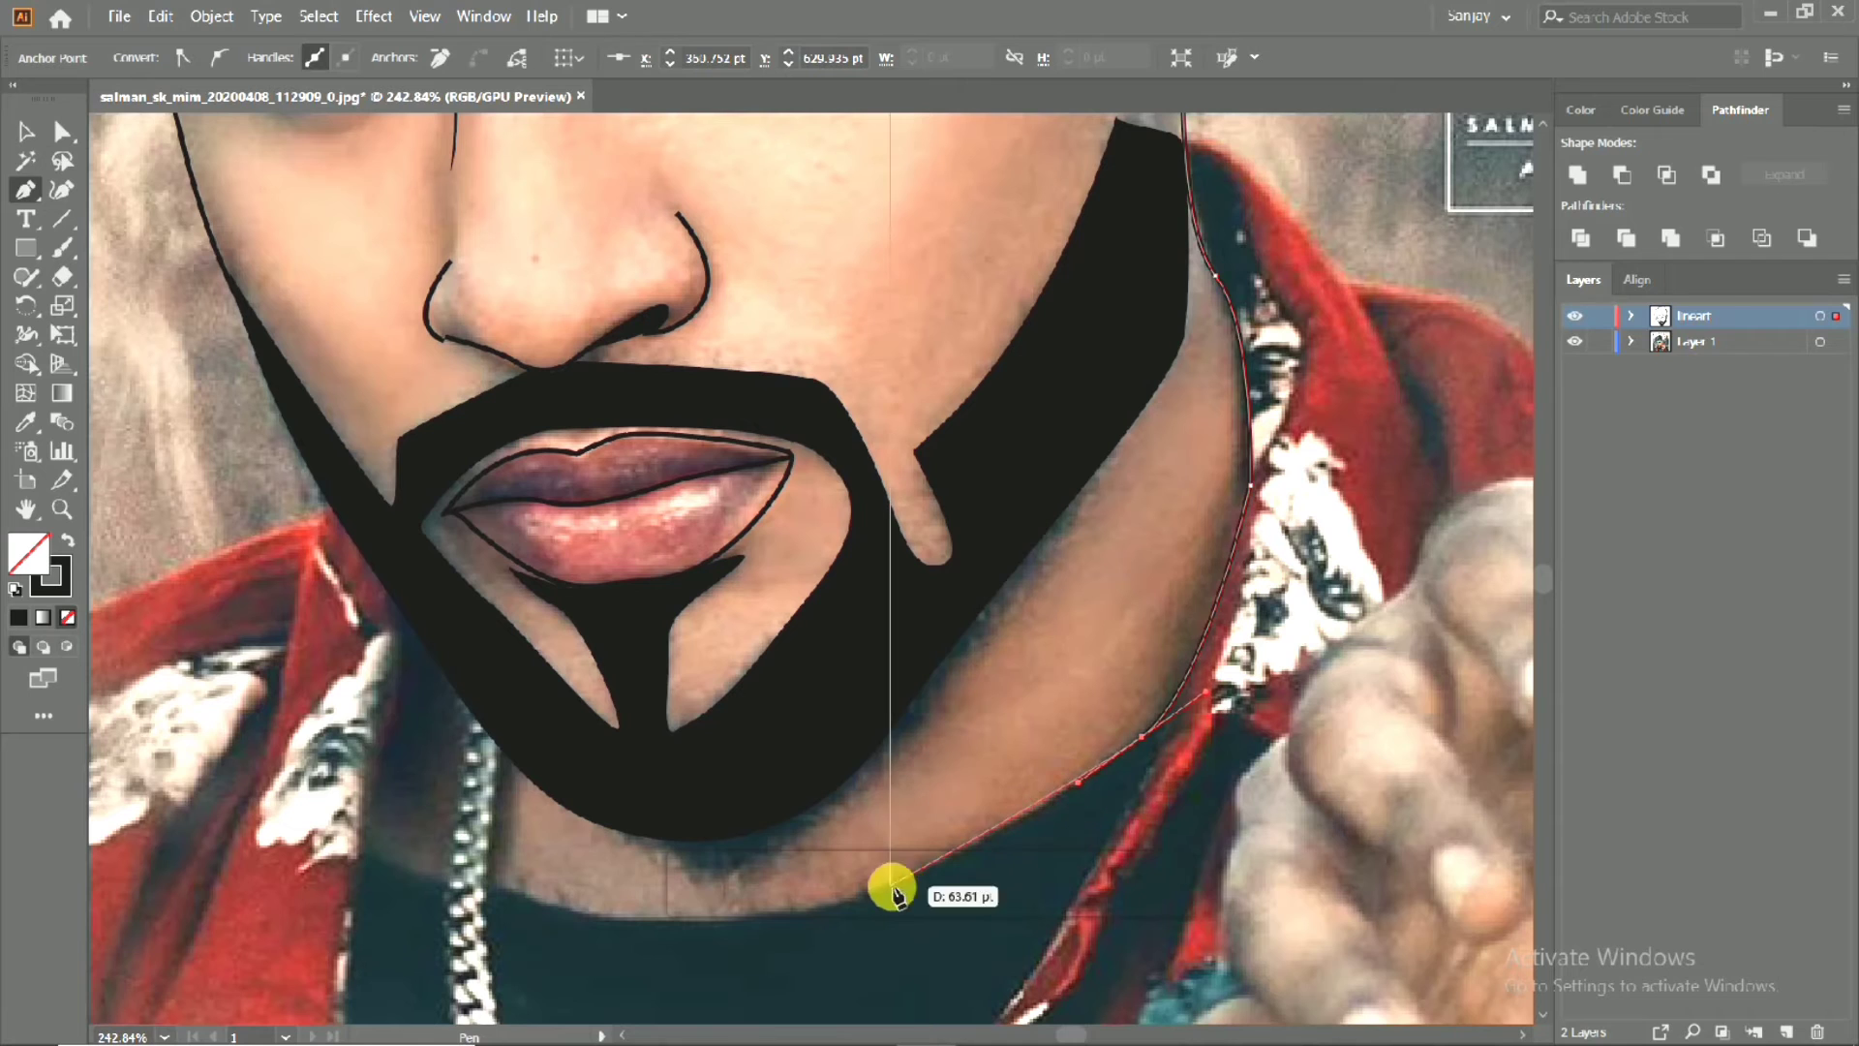
pyautogui.moveTo(802, 914); pyautogui.dragTo(750, 920)
pyautogui.click(489, 889)
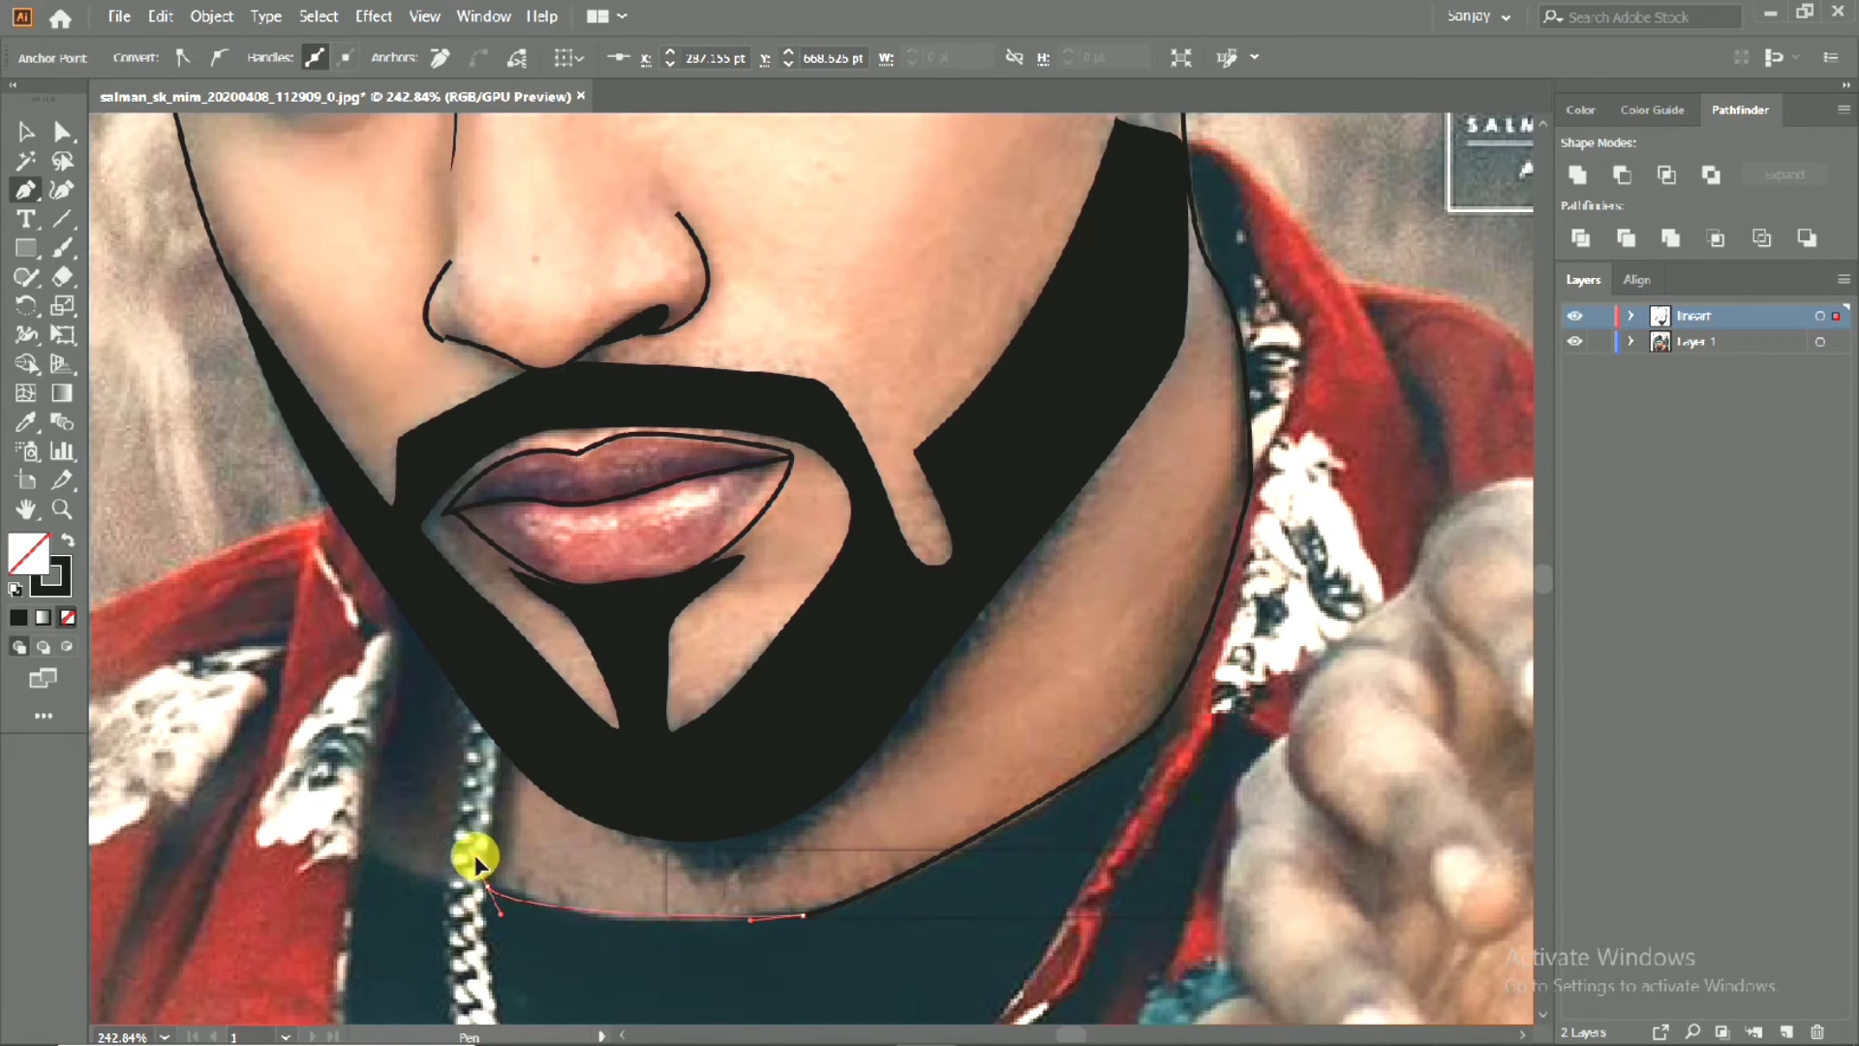
# Try to extend the neck outline up from the chain and along the beard's lower edge to the jaw.
pyautogui.moveTo(509, 762); pyautogui.dragTo(503, 738)
pyautogui.moveTo(636, 830); pyautogui.dragTo(748, 845)
pyautogui.moveTo(828, 795); pyautogui.dragTo(859, 763)
pyautogui.moveTo(1125, 434); pyautogui.dragTo(1130, 426)
pyautogui.moveTo(1188, 285); pyautogui.dragTo(1087, 480)
pyautogui.moveTo(1044, 565); pyautogui.dragTo(1035, 402)
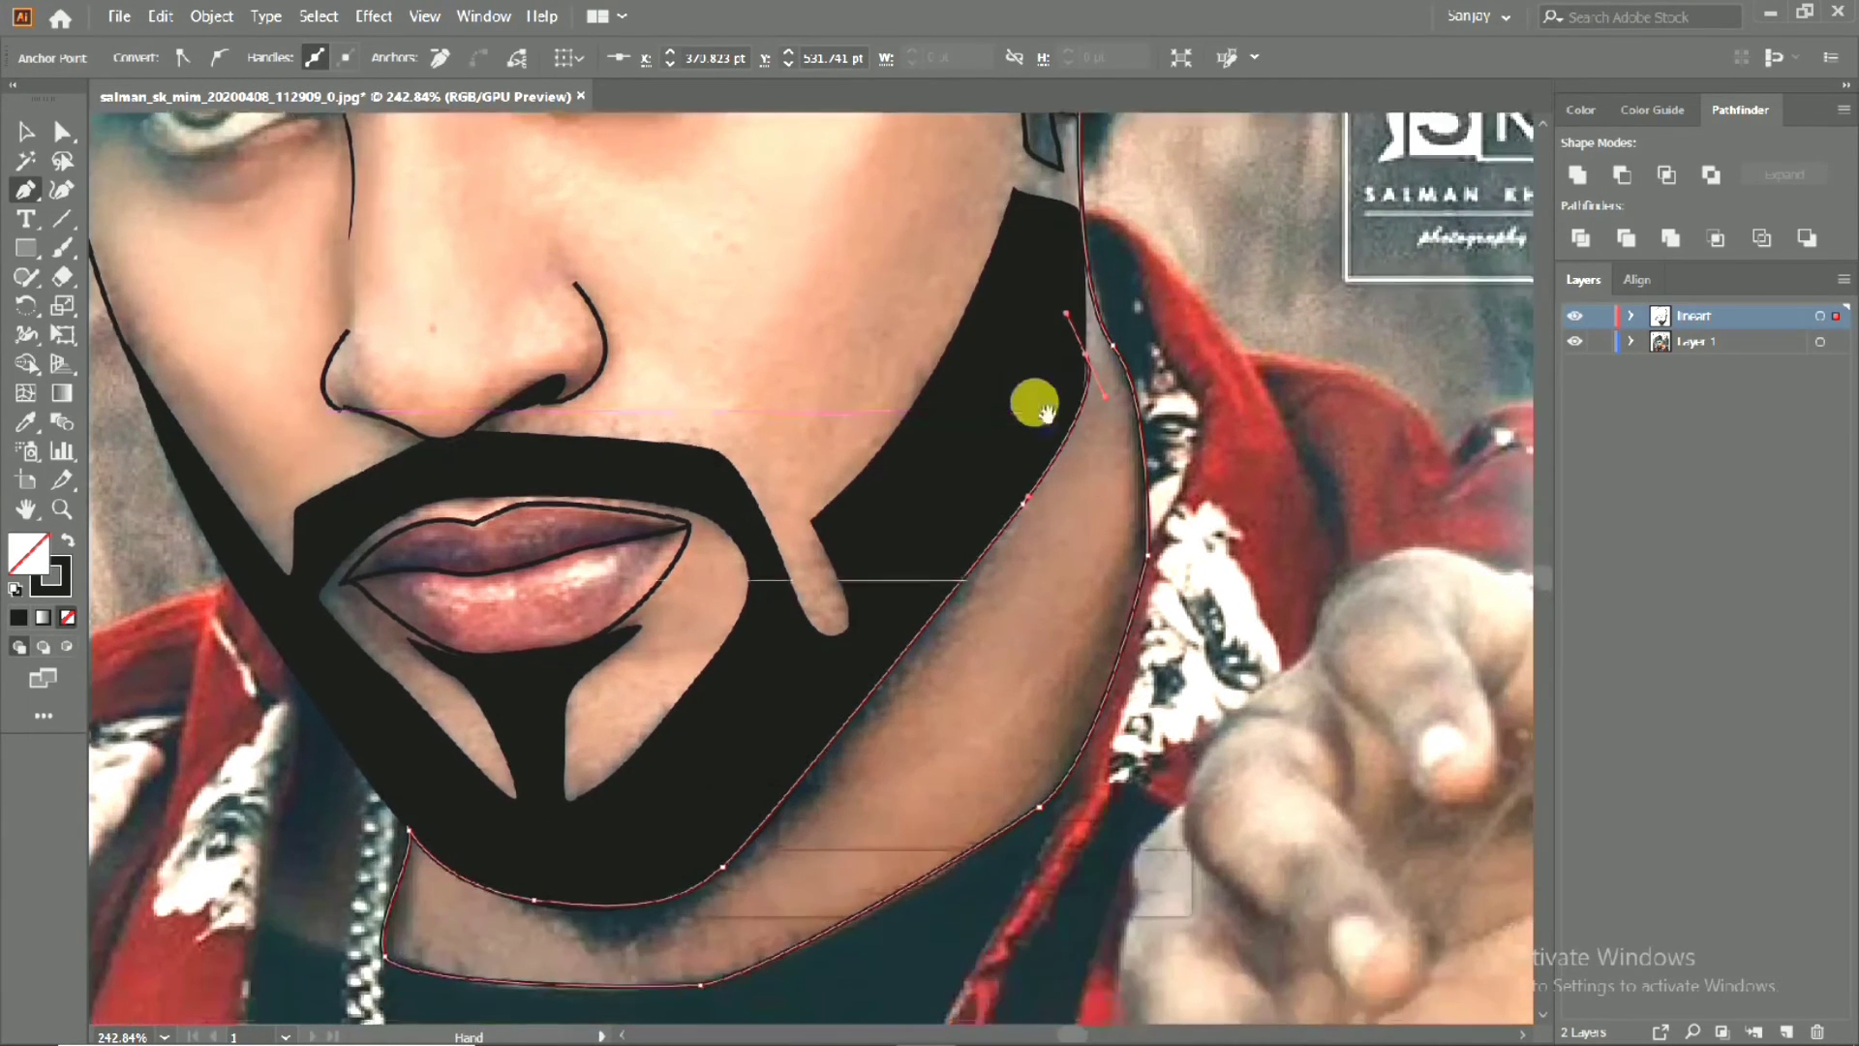
pyautogui.moveTo(961, 524); pyautogui.dragTo(745, 561)
pyautogui.moveTo(751, 669); pyautogui.dragTo(826, 614)
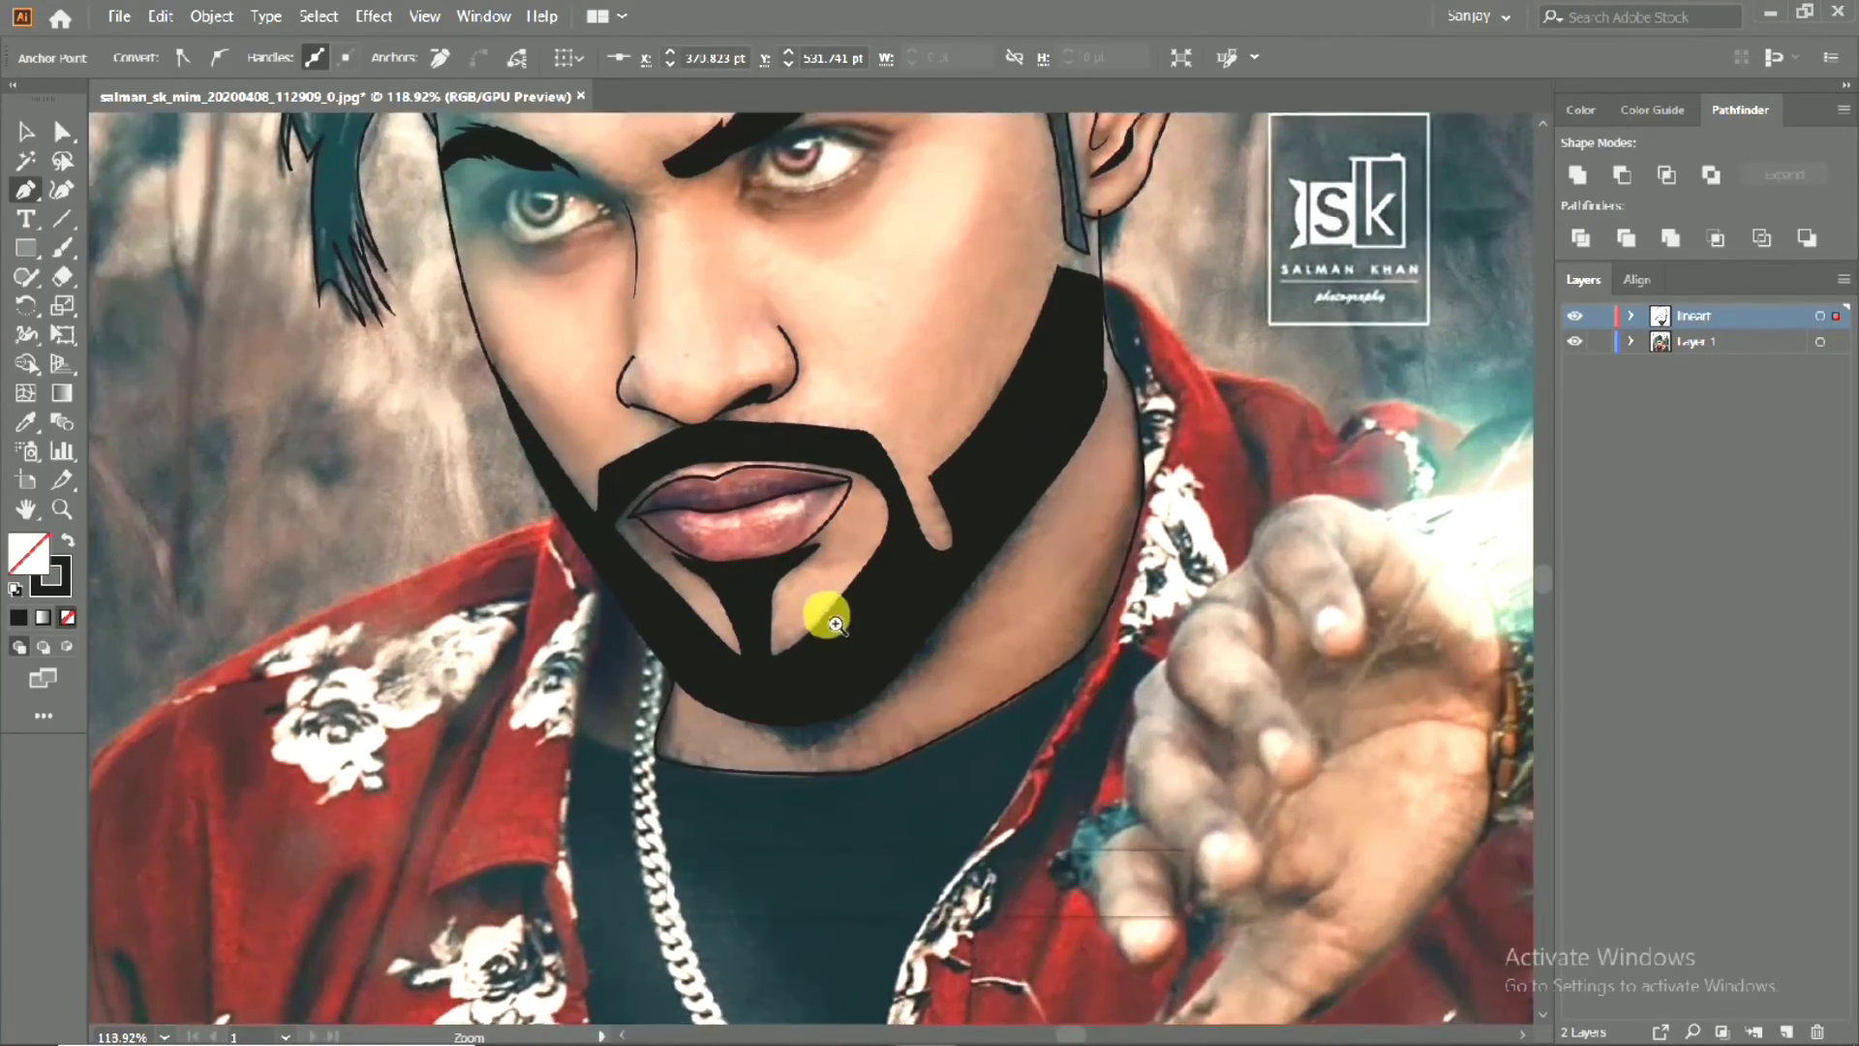
# Undo the segments along the beard and end the neck outline with a short segment from the neckline up to the beard.
pyautogui.hotkey('ctrl', 'z')
pyautogui.hotkey('ctrl', 'z')
pyautogui.hotkey('ctrl', 'z')
pyautogui.hotkey('ctrl', 'z')
pyautogui.hotkey('ctrl', 'z')
pyautogui.moveTo(683, 712); pyautogui.dragTo(666, 659)
# Hide the photo layer to check the line art on its own, and show the photo again.
pyautogui.click(16, 143)
pyautogui.click(61, 276)
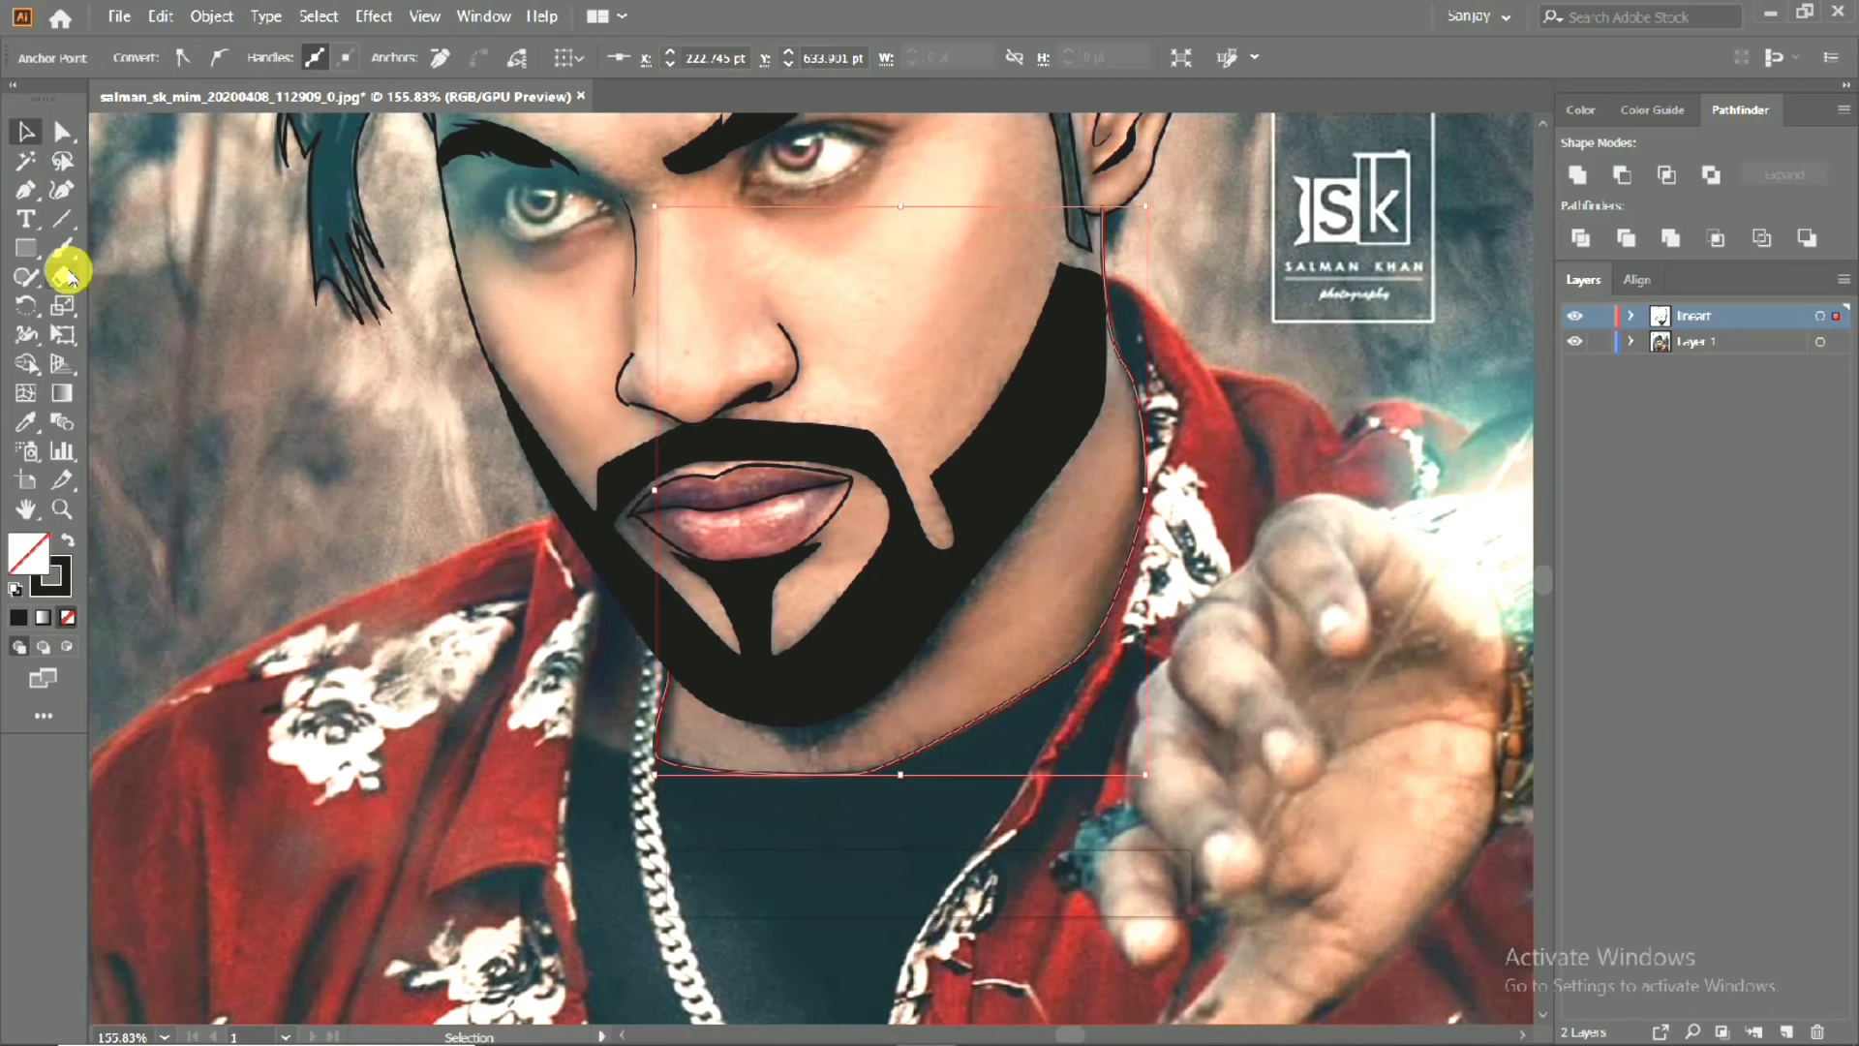
pyautogui.scroll(-3, 619, 474)
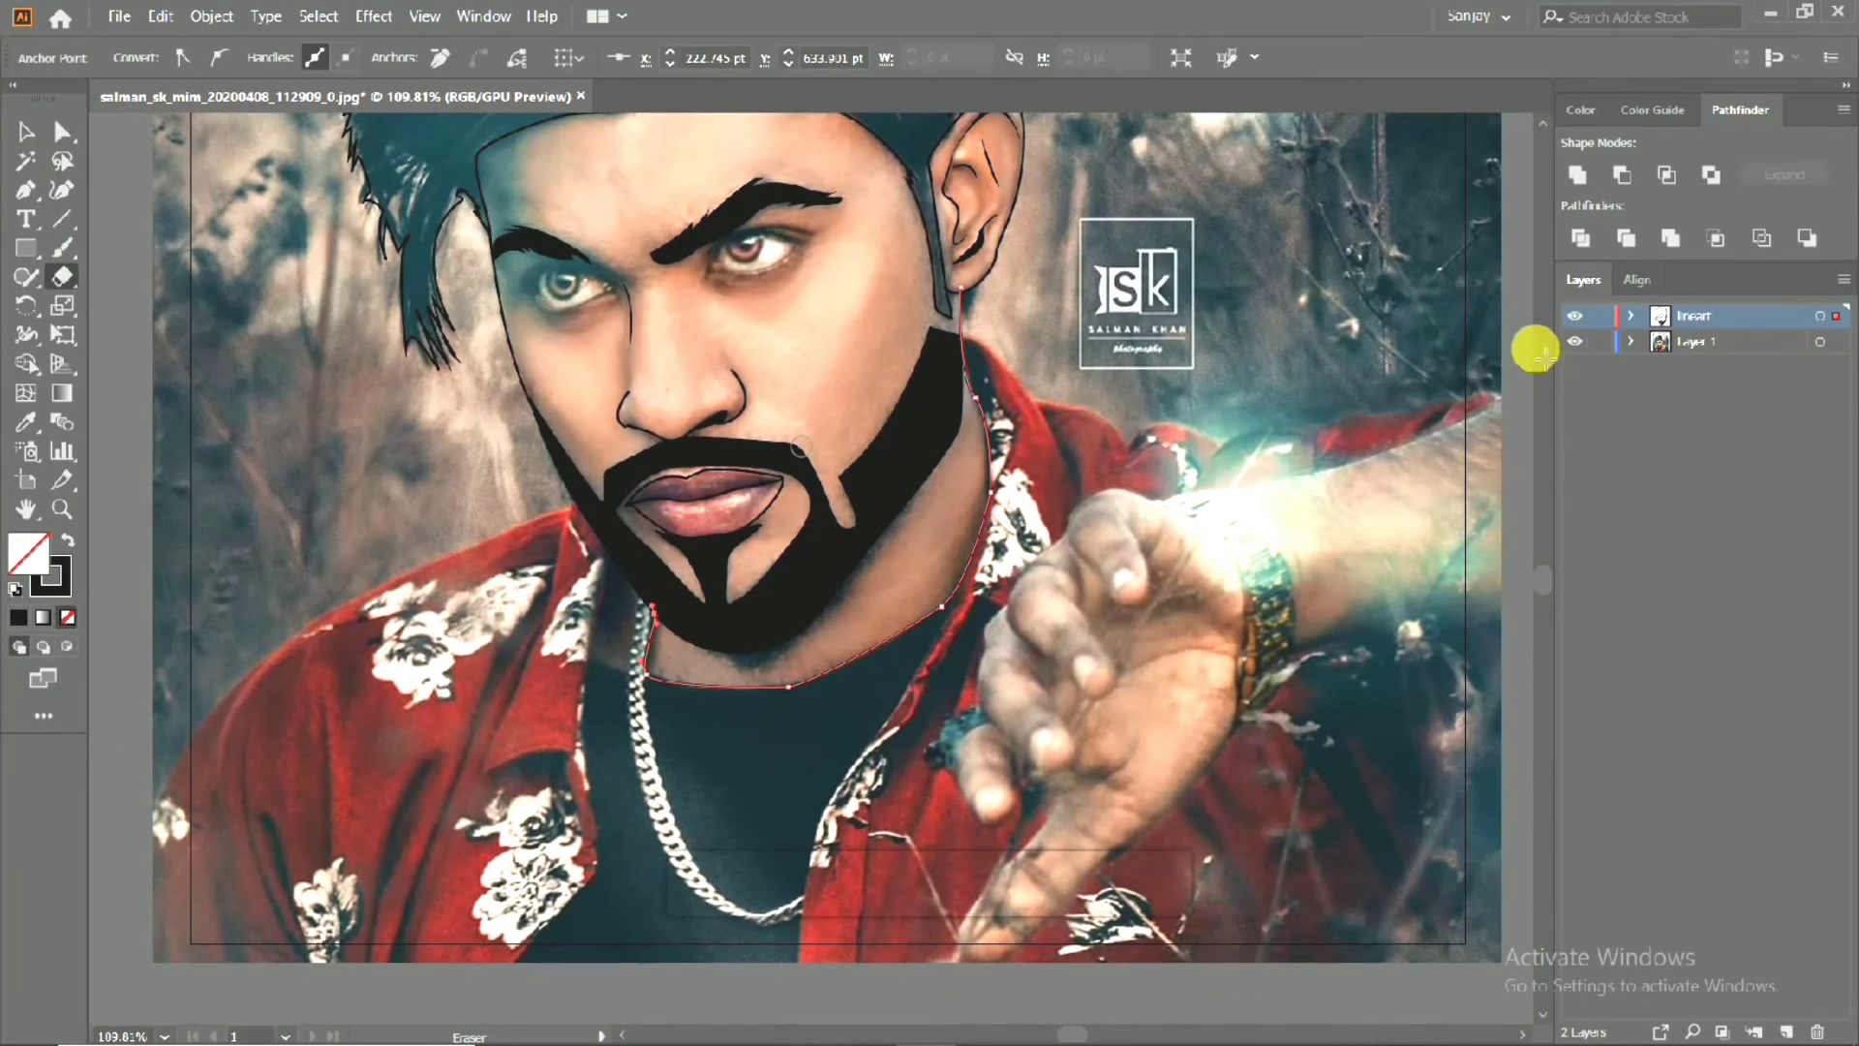
pyautogui.click(1574, 341)
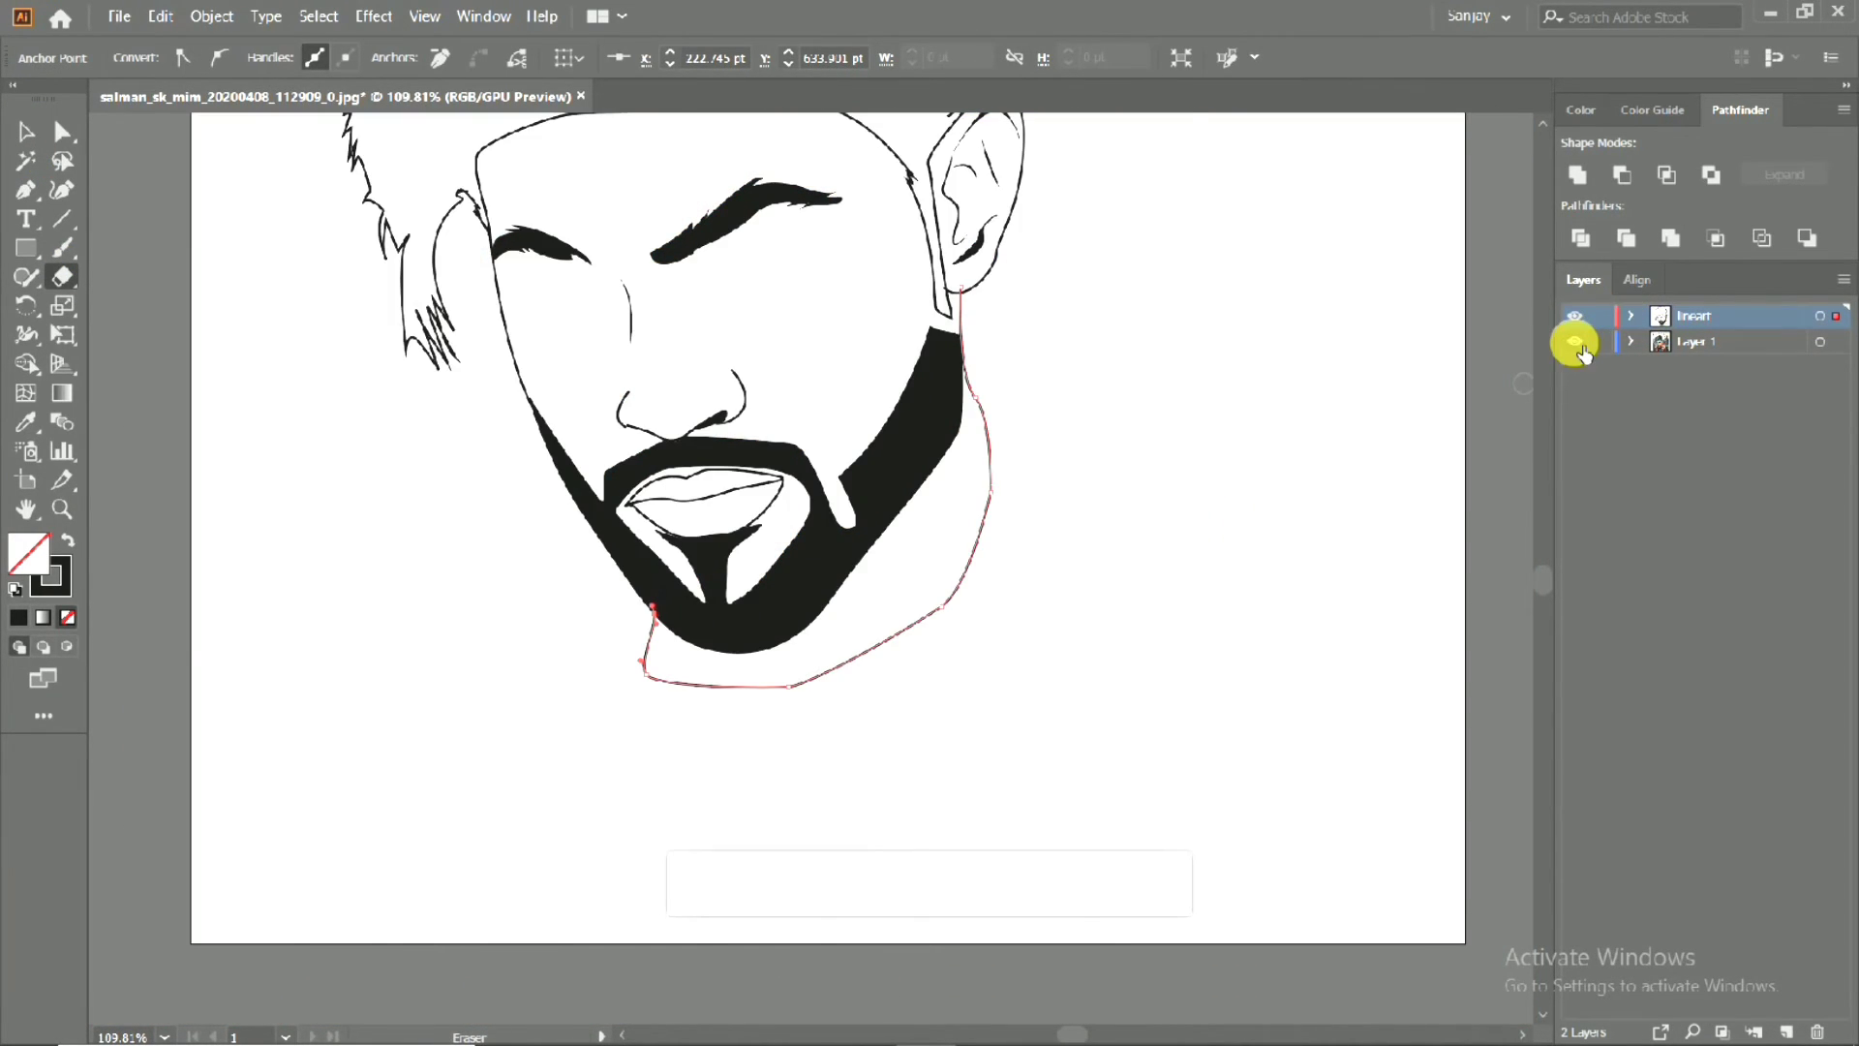
pyautogui.click(1575, 341)
# Draw the right eye's upper lid line as a curve from the inner corner to the outer corner and deselect it.
pyautogui.press('v')
pyautogui.click(968, 507)
pyautogui.moveTo(968, 507); pyautogui.dragTo(1017, 538)
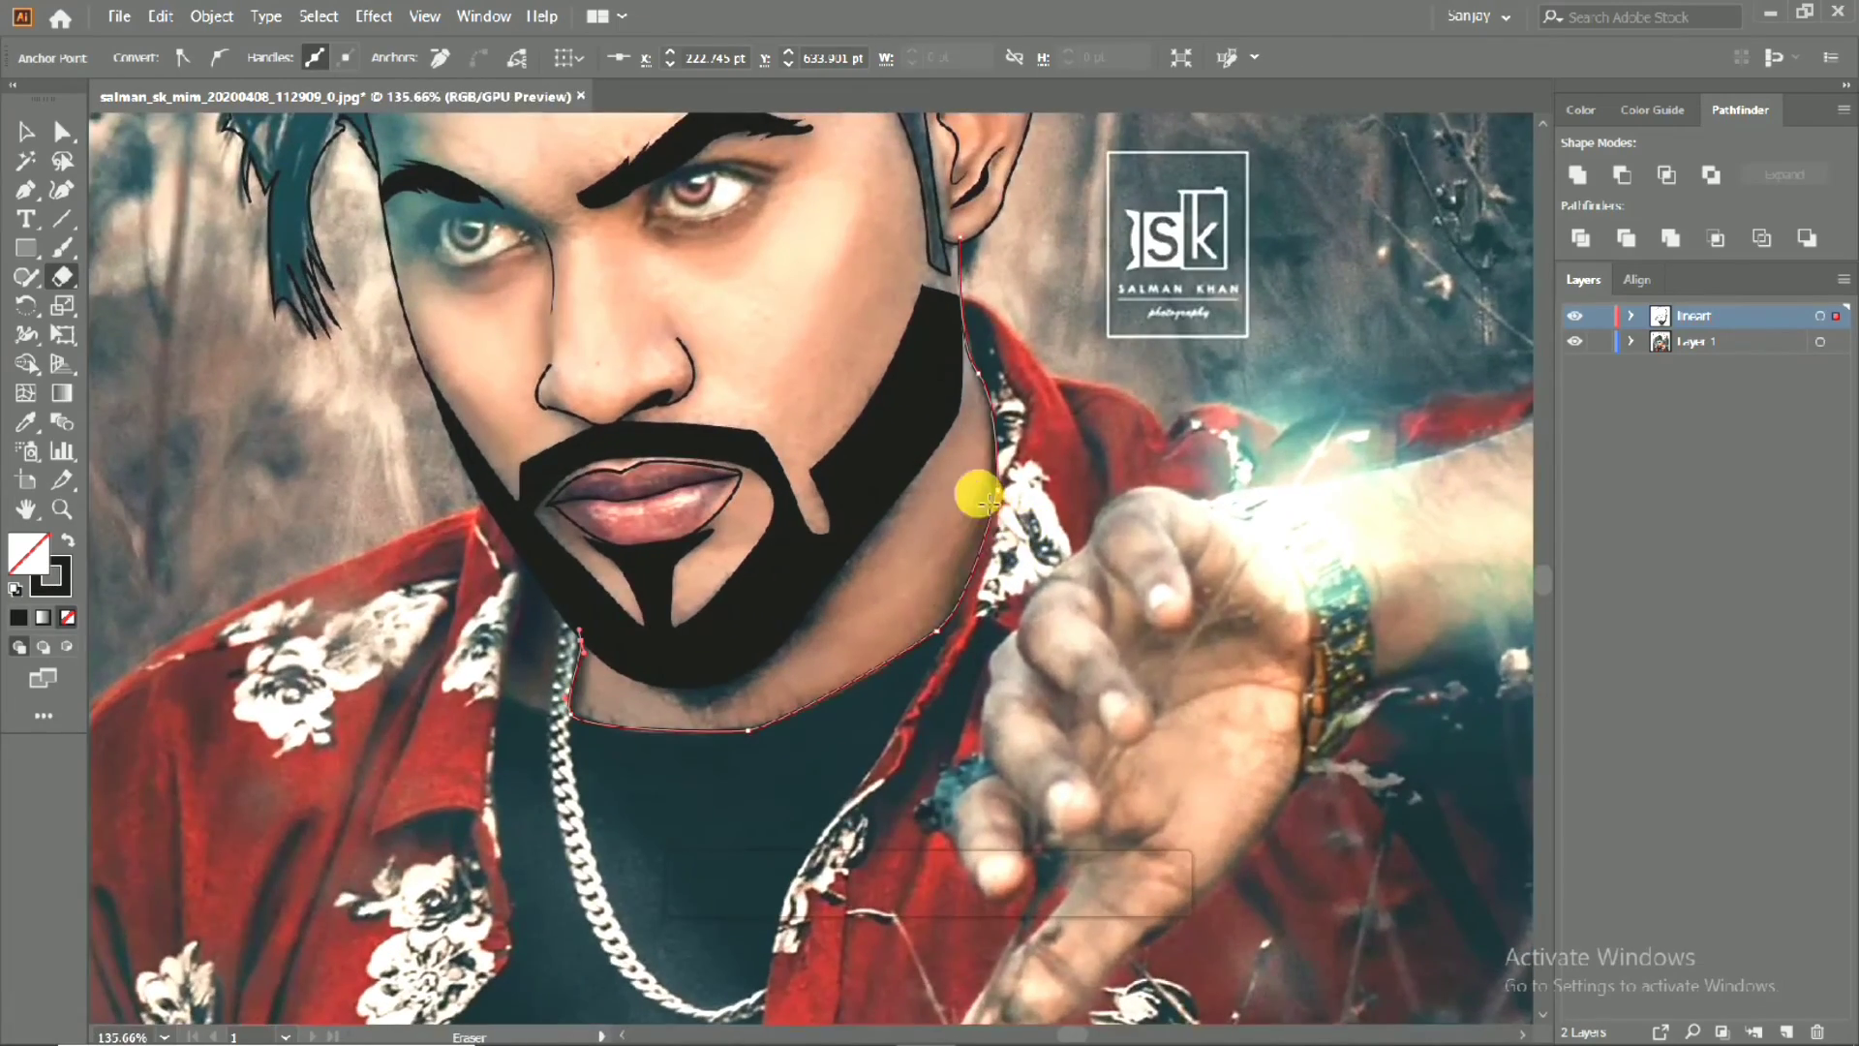
pyautogui.moveTo(886, 433); pyautogui.dragTo(828, 487)
pyautogui.click(831, 492)
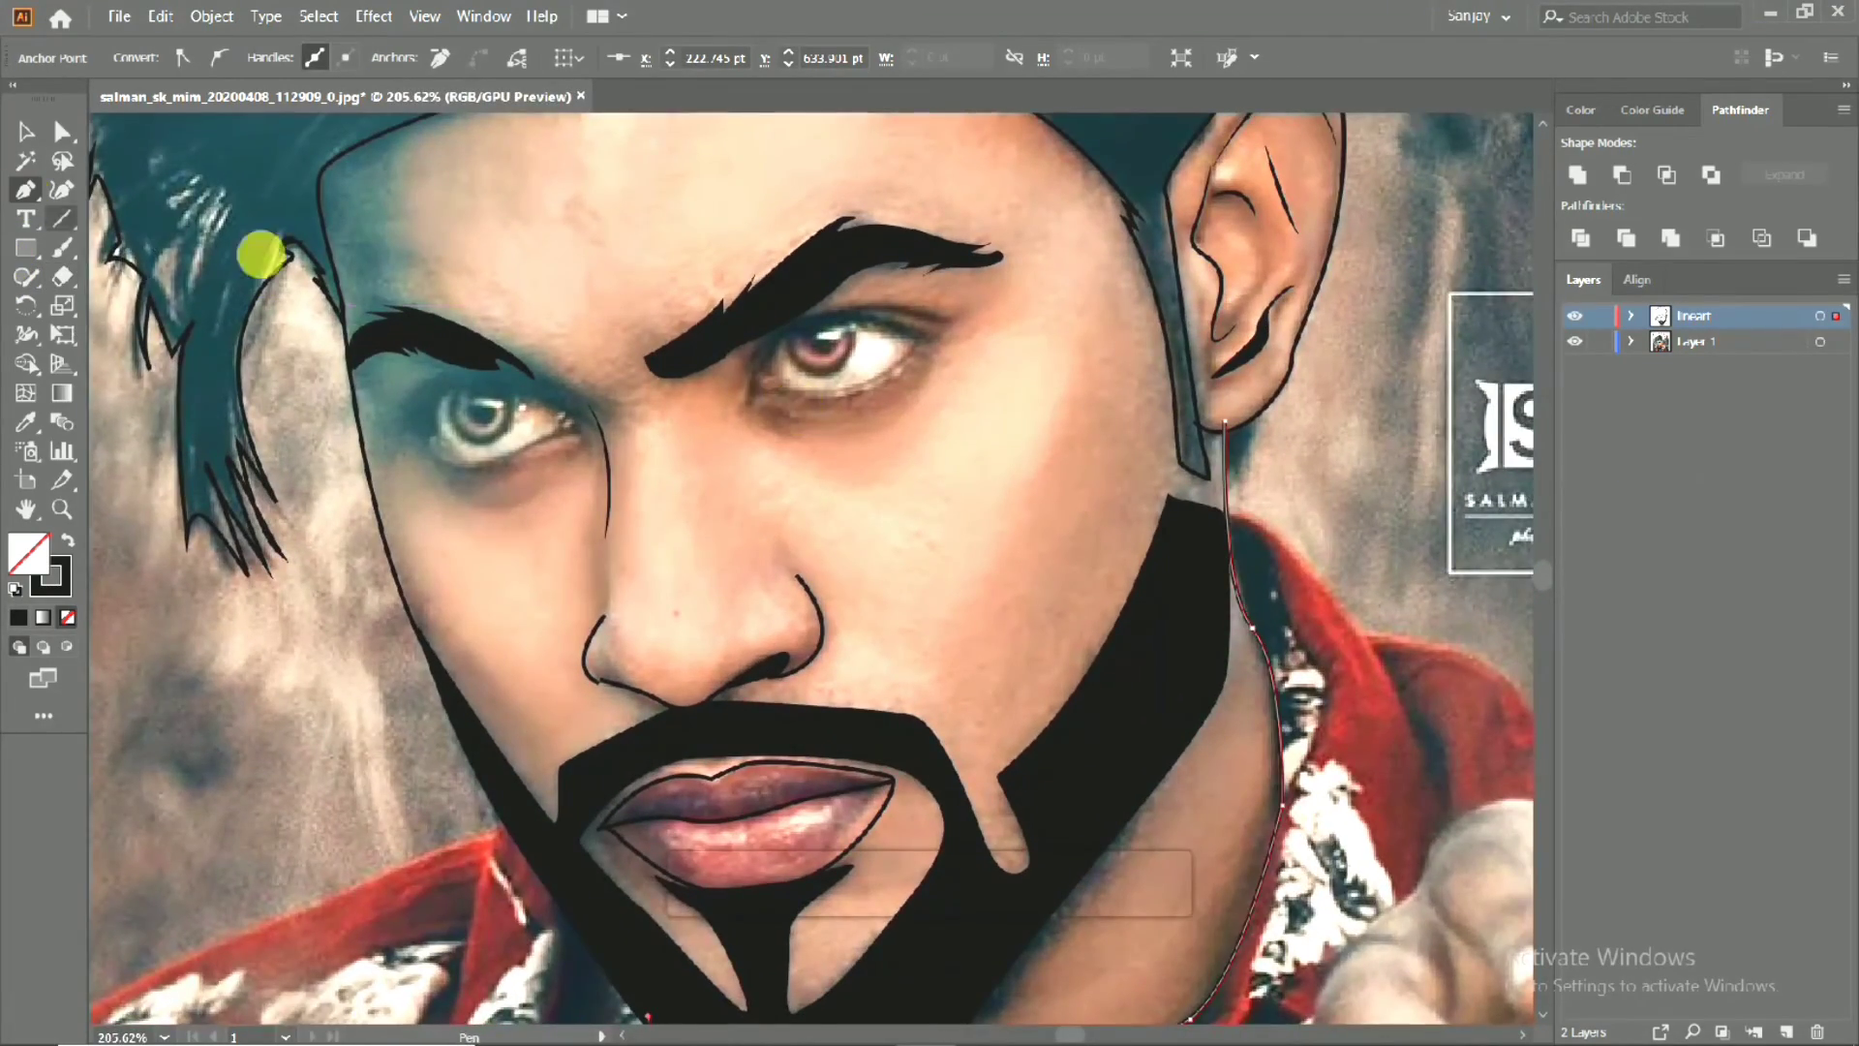
pyautogui.moveTo(262, 270); pyautogui.dragTo(746, 438)
pyautogui.press('p')
pyautogui.click(748, 410)
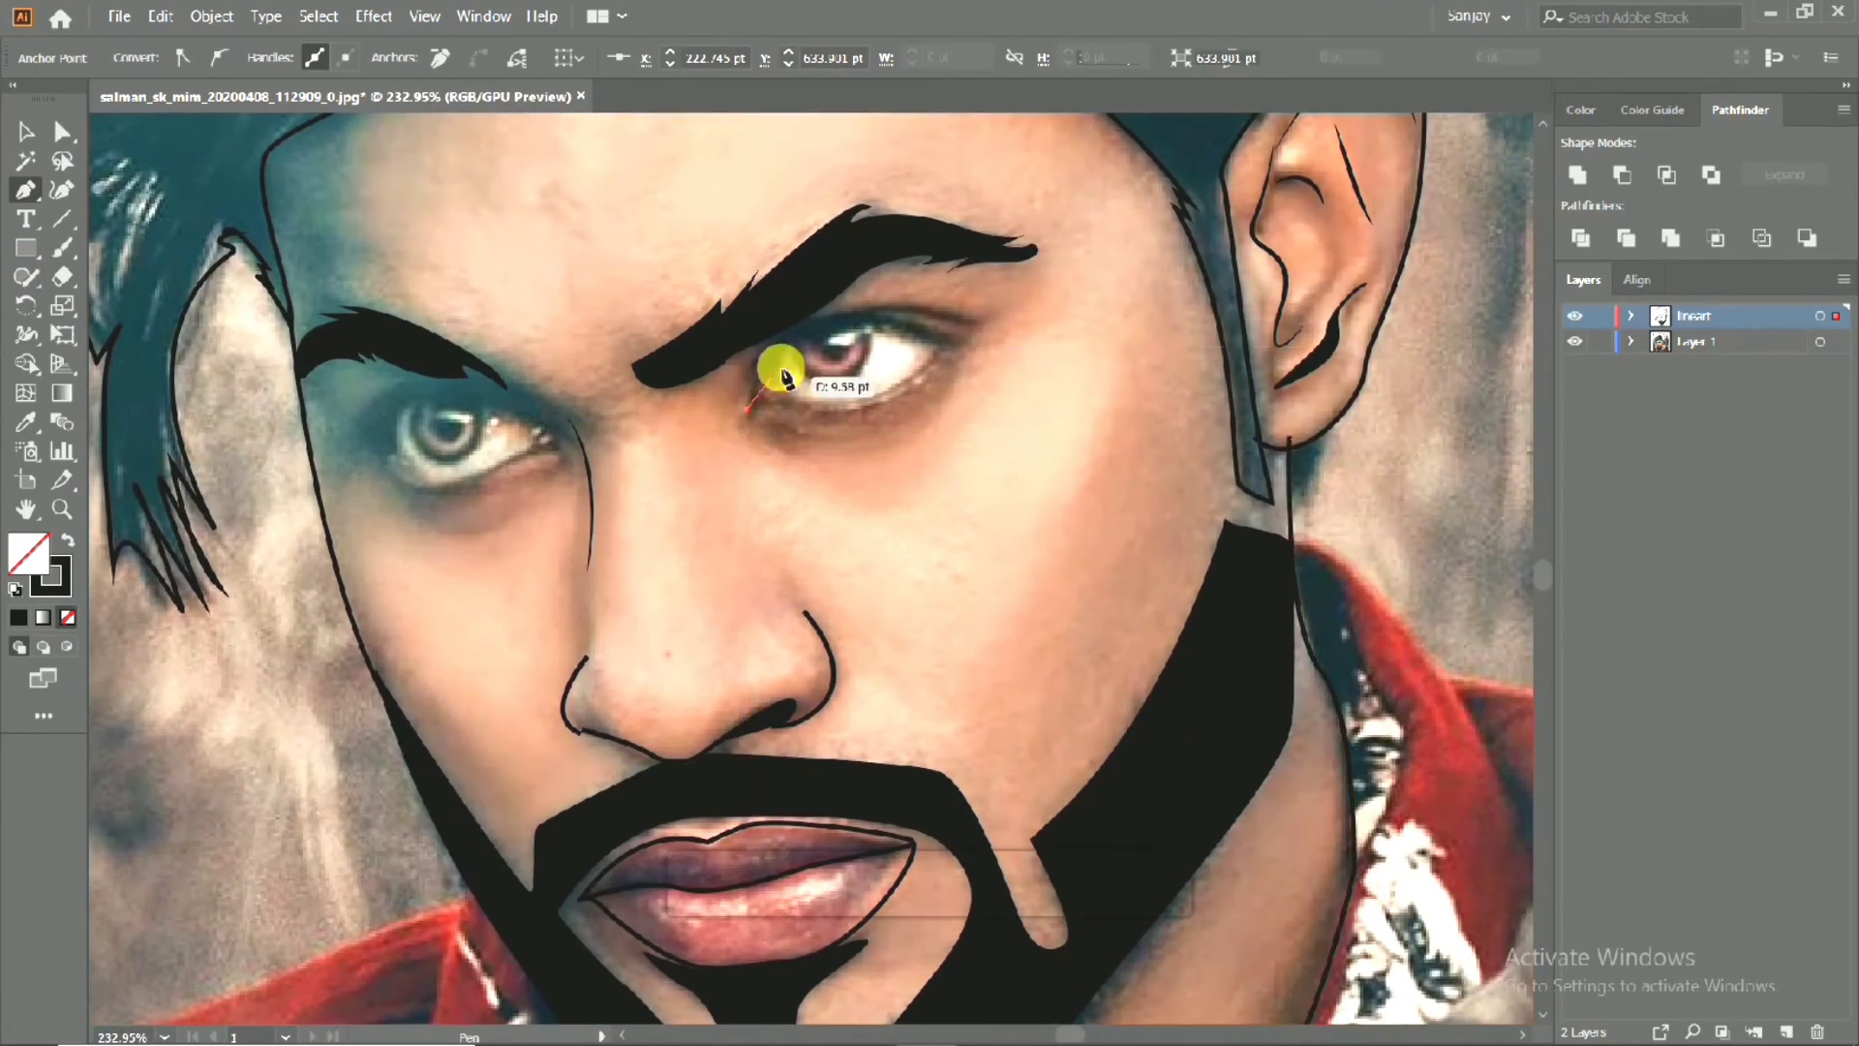
pyautogui.moveTo(879, 306); pyautogui.dragTo(996, 319)
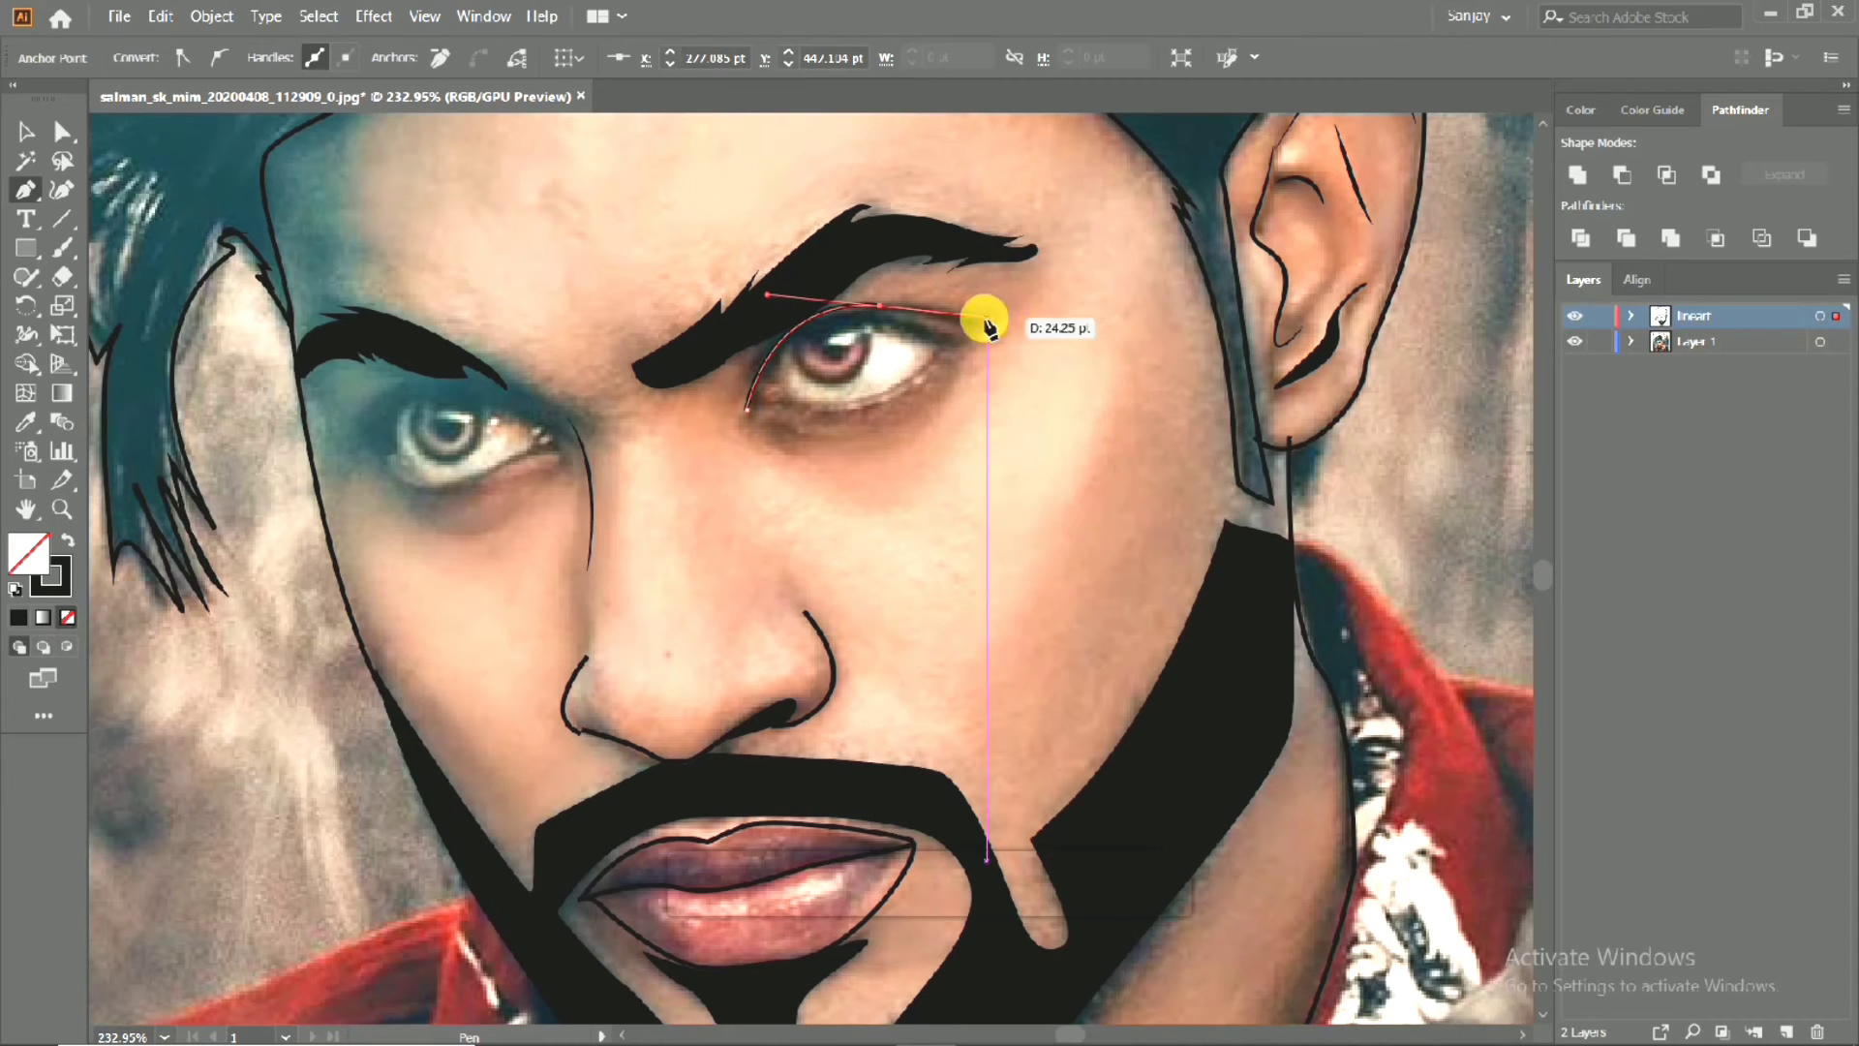
pyautogui.click(996, 324)
pyautogui.click(26, 131)
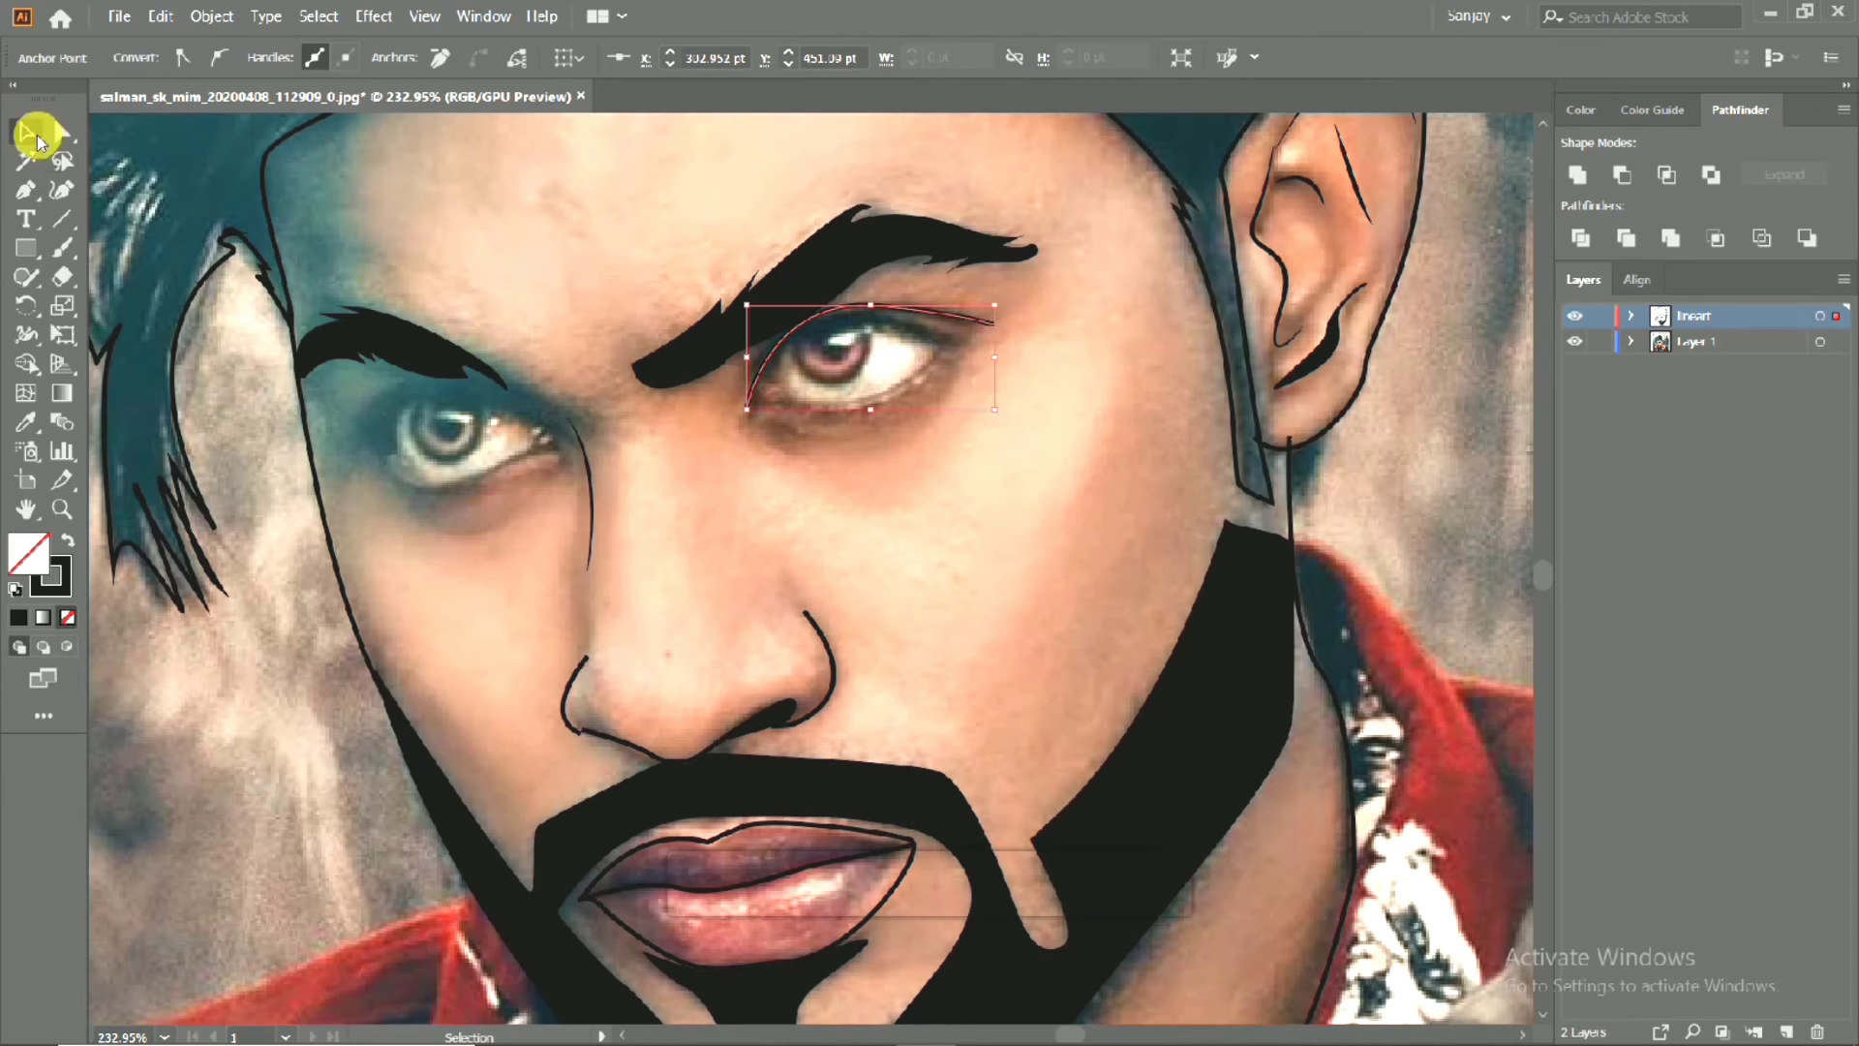
pyautogui.click(983, 415)
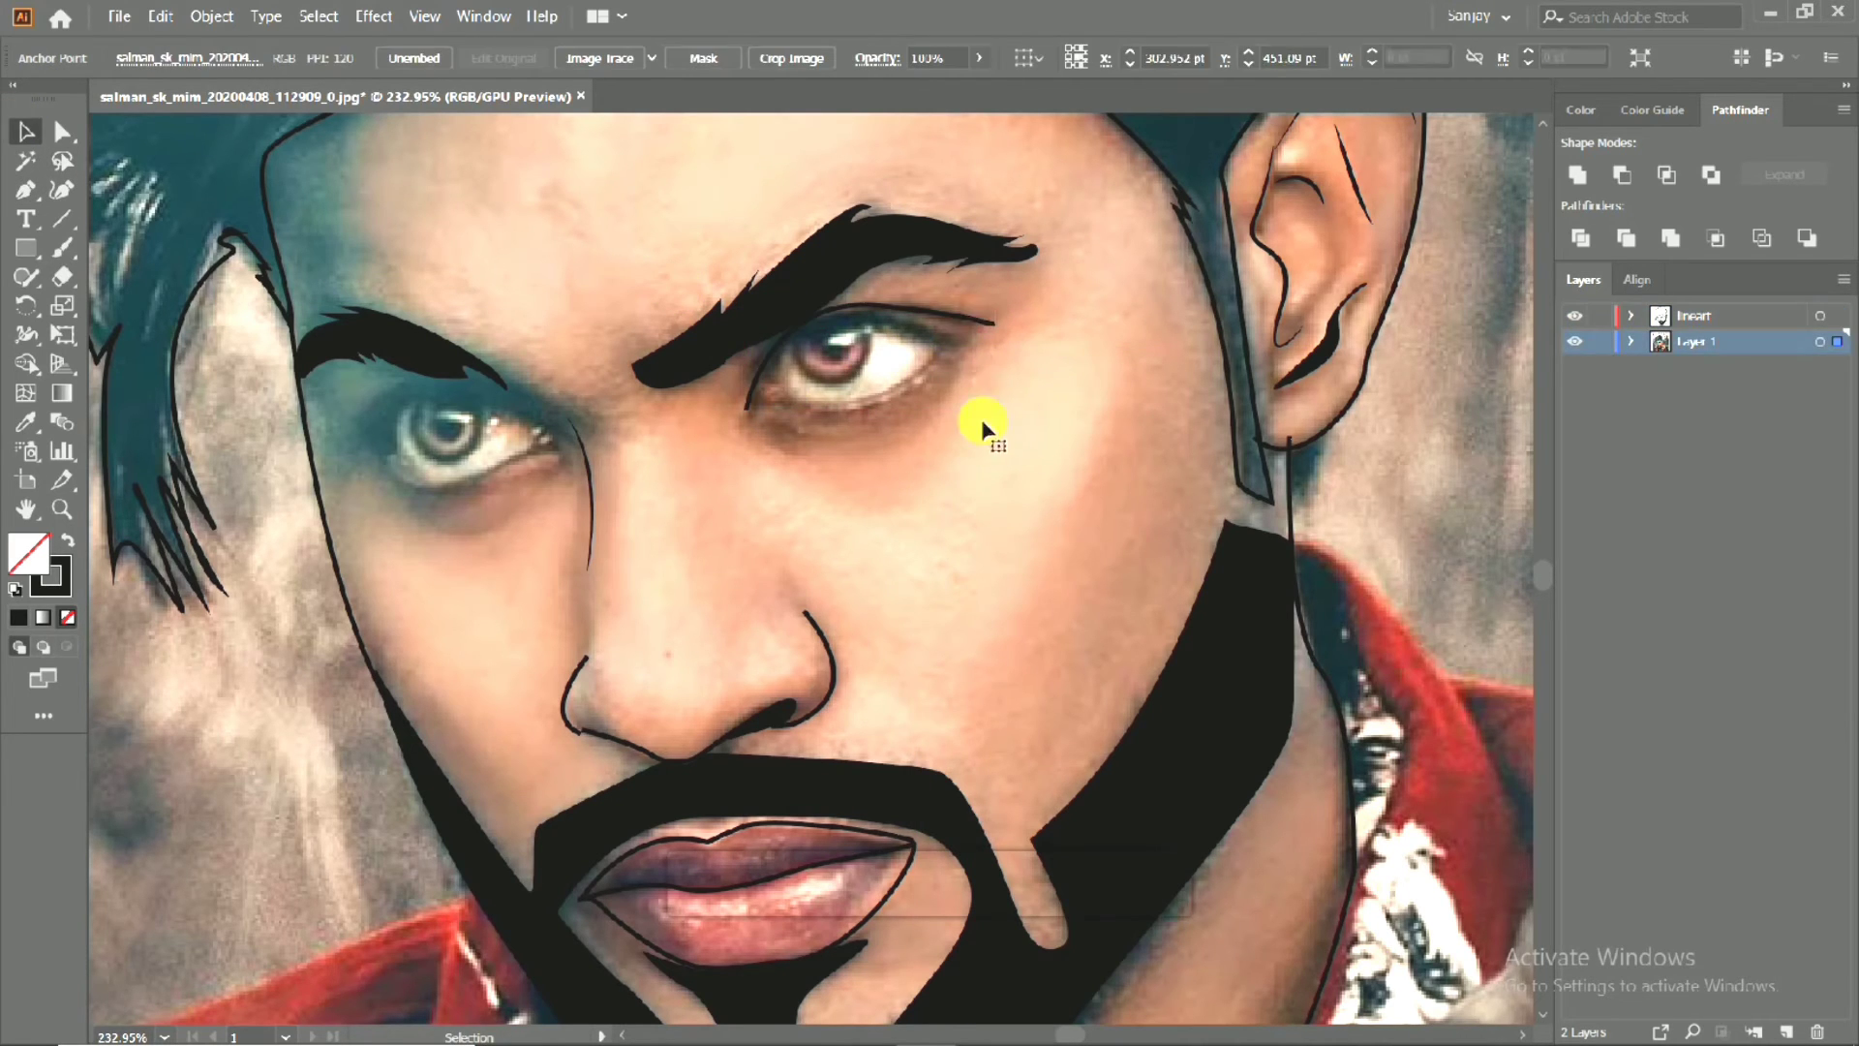
# Add a short second curve along the outer end of the right eye's upper lid on the line art layer.
pyautogui.click(923, 311)
pyautogui.moveTo(1010, 315); pyautogui.dragTo(1025, 301)
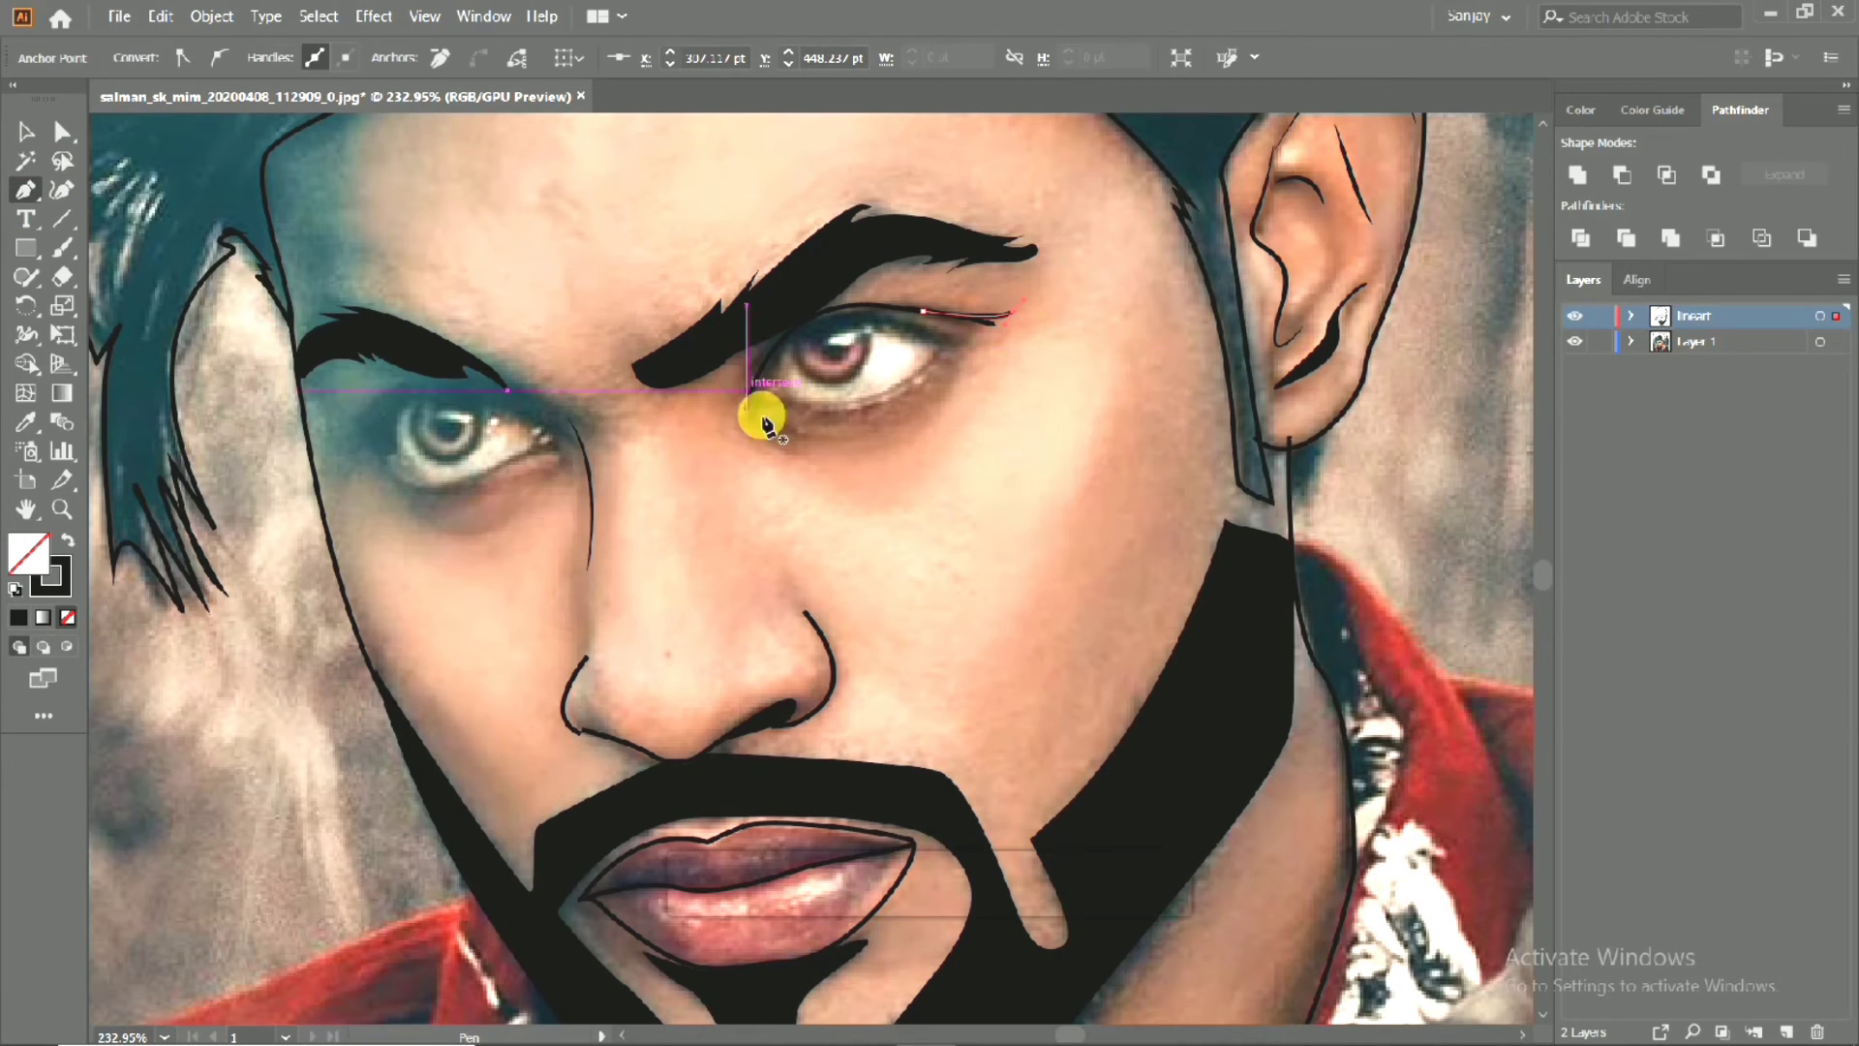
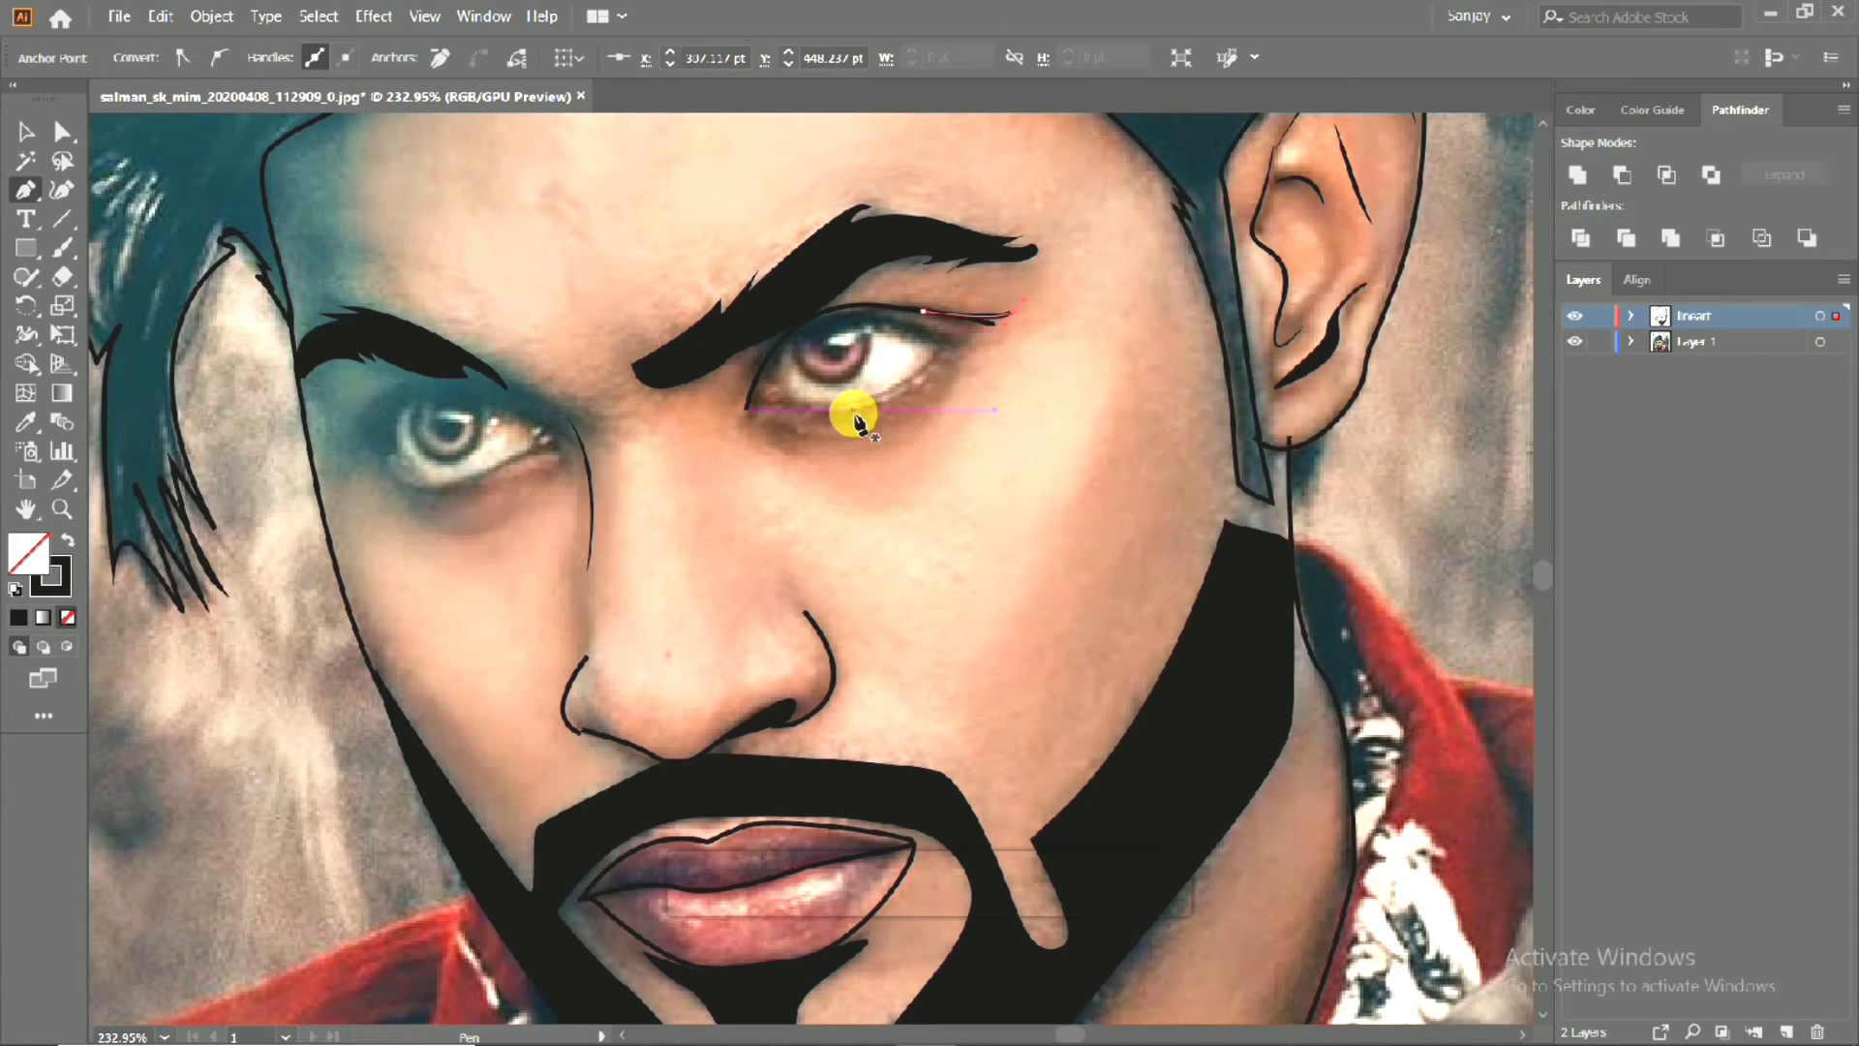
# Start the right eye's outline along the lower lid and end it in a small pointed notch at the inner corner.
pyautogui.moveTo(860, 417); pyautogui.dragTo(739, 427)
pyautogui.click(761, 411)
pyautogui.click(734, 424)
pyautogui.moveTo(772, 363); pyautogui.dragTo(776, 347)
pyautogui.click(783, 332)
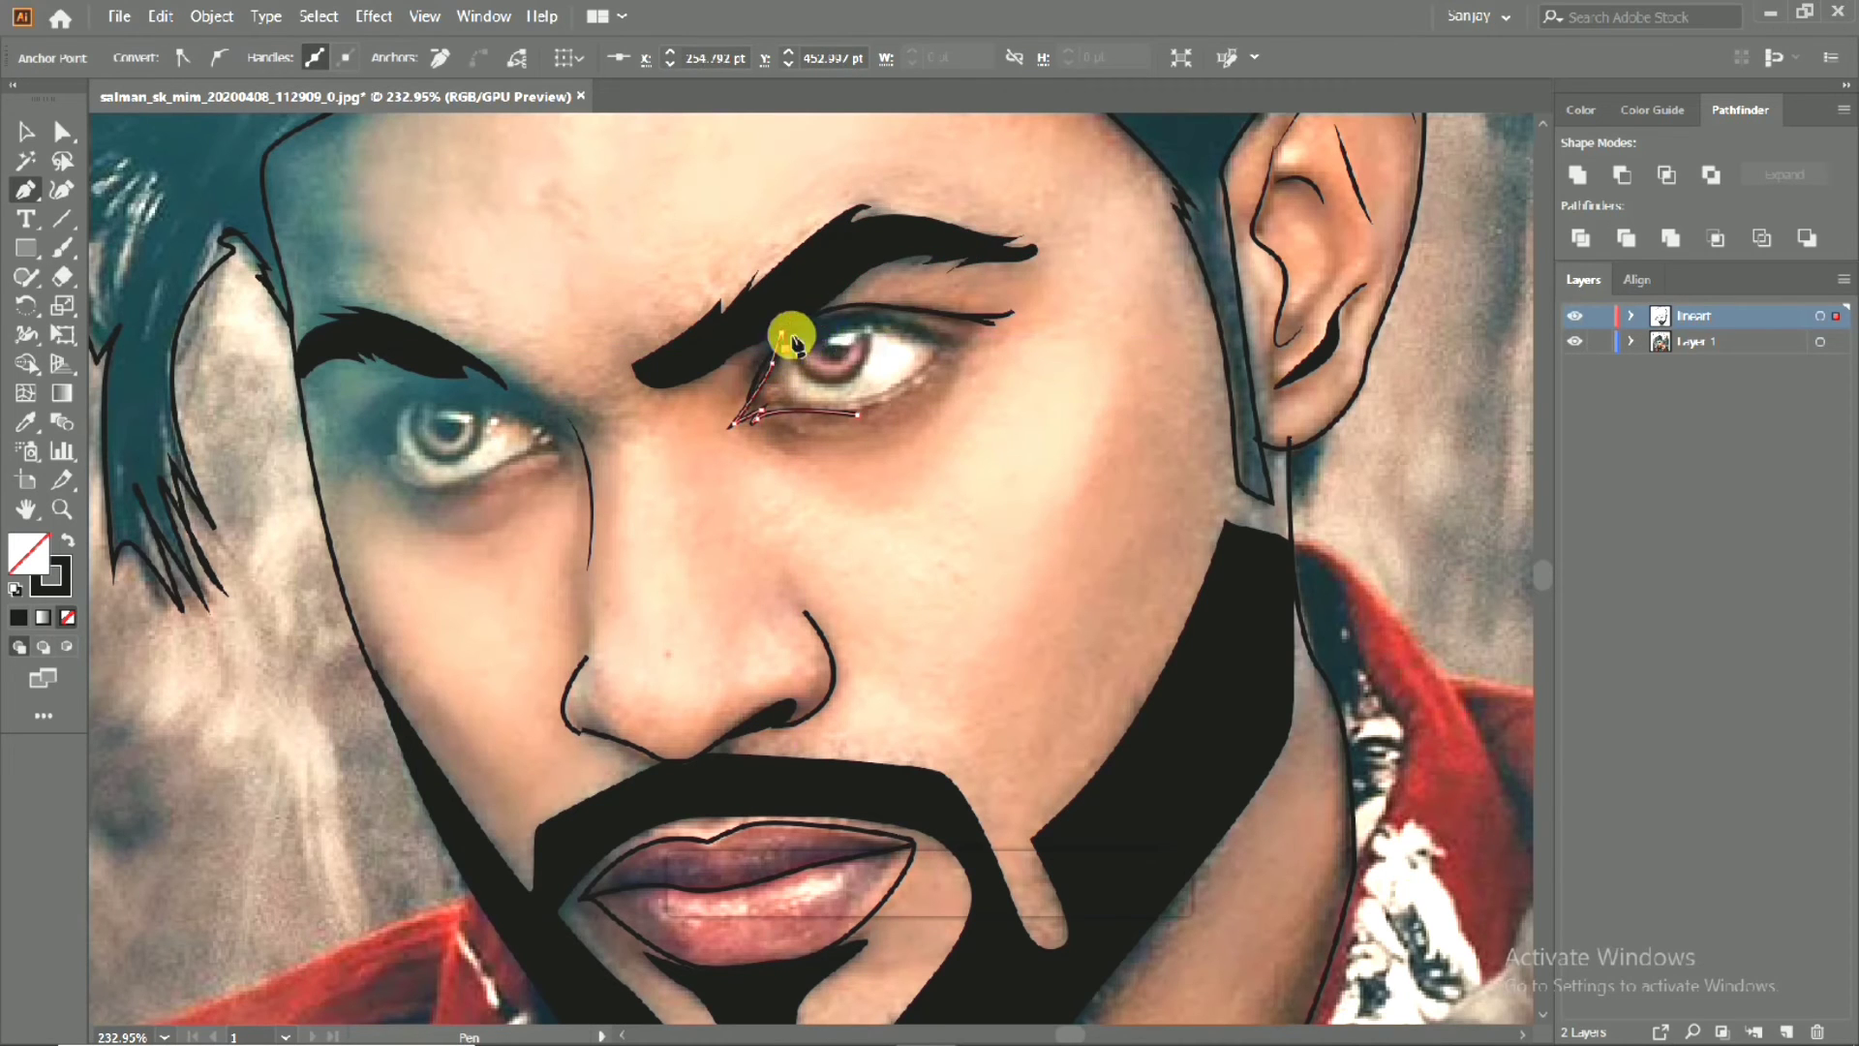
pyautogui.click(813, 317)
pyautogui.click(816, 322)
pyautogui.click(824, 312)
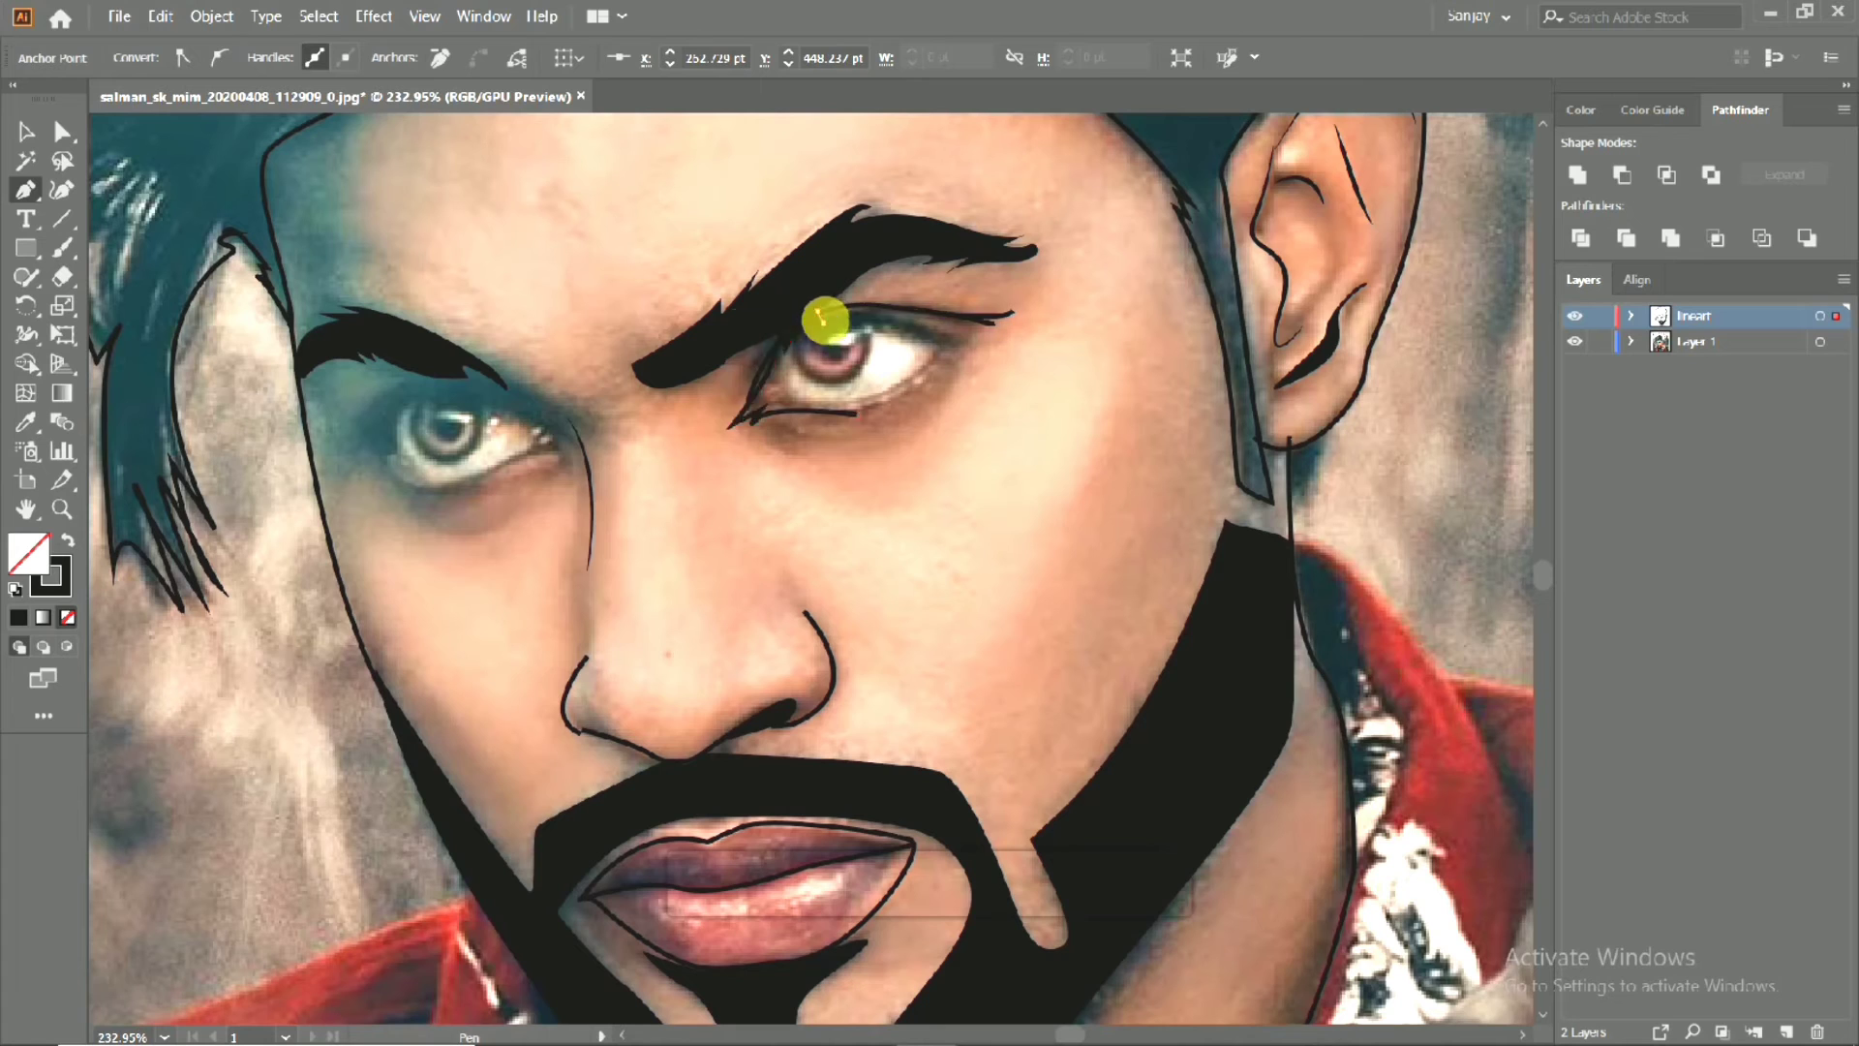
pyautogui.click(825, 317)
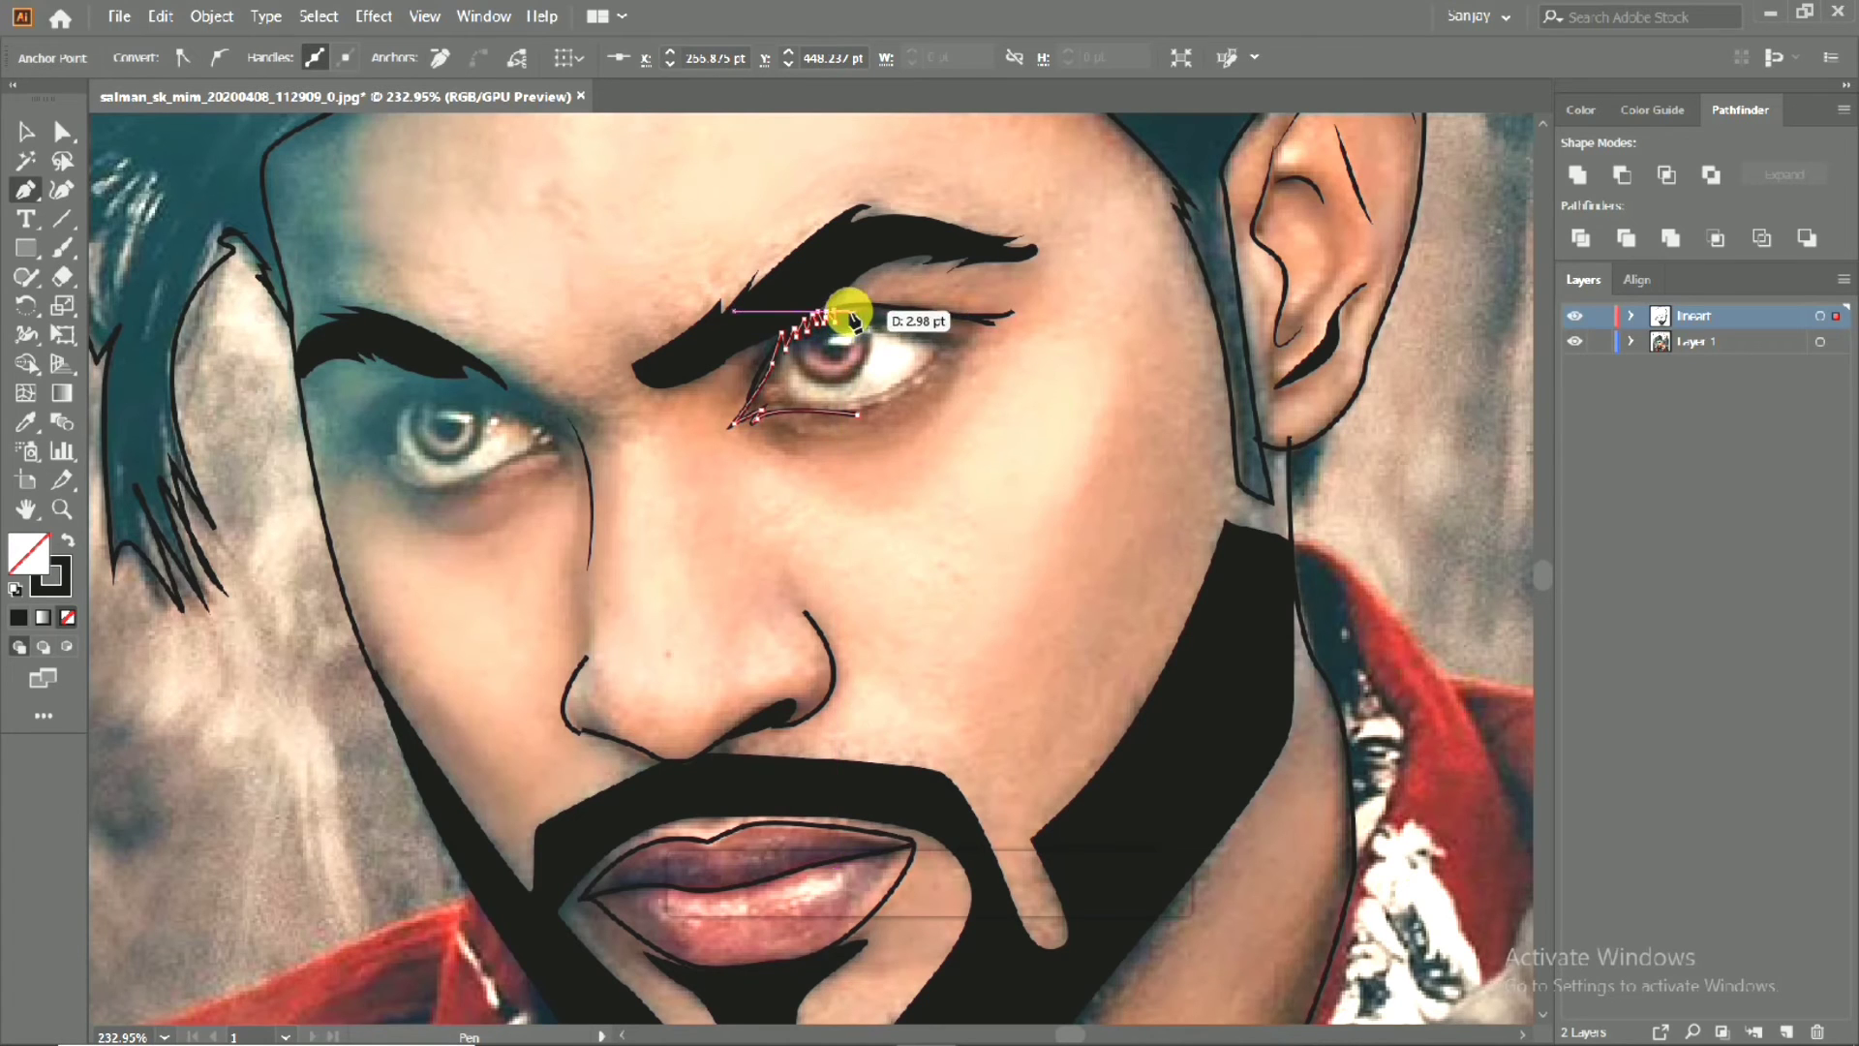
pyautogui.click(877, 312)
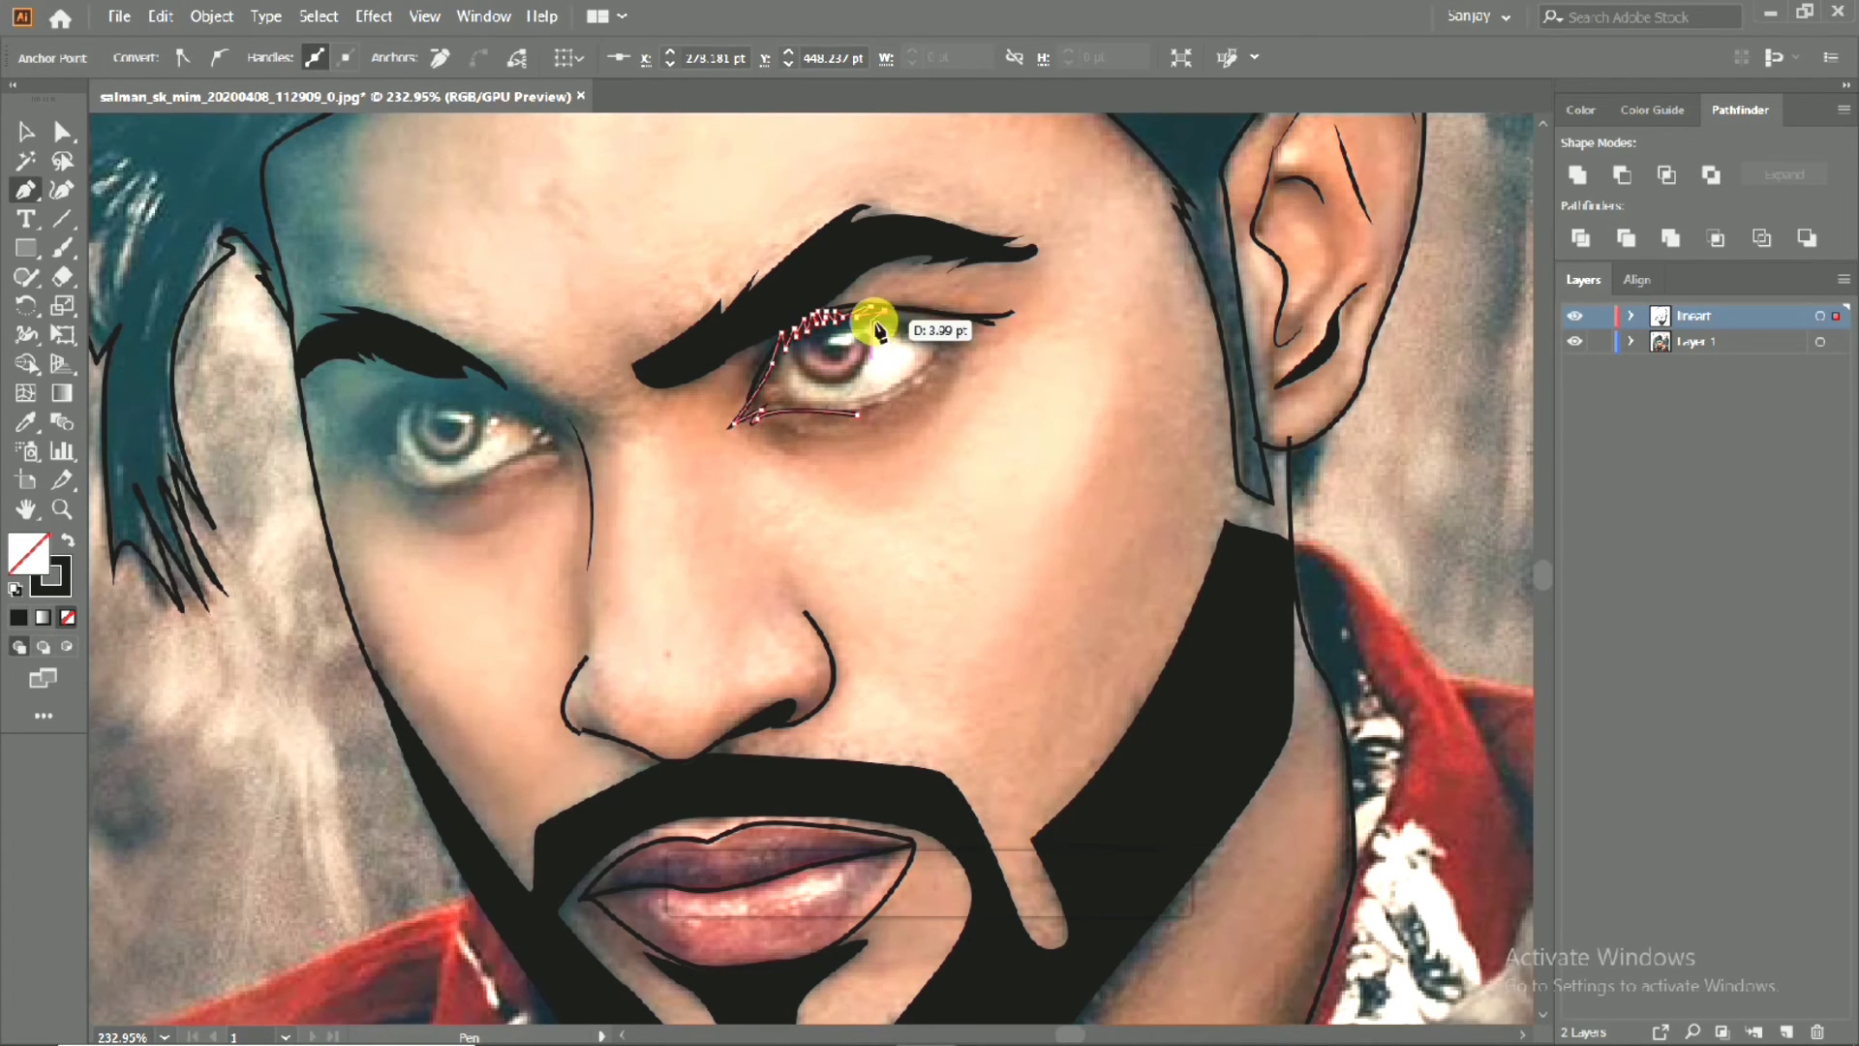
pyautogui.moveTo(962, 354); pyautogui.dragTo(1004, 365)
pyautogui.hotkey('ctrl', 'z')
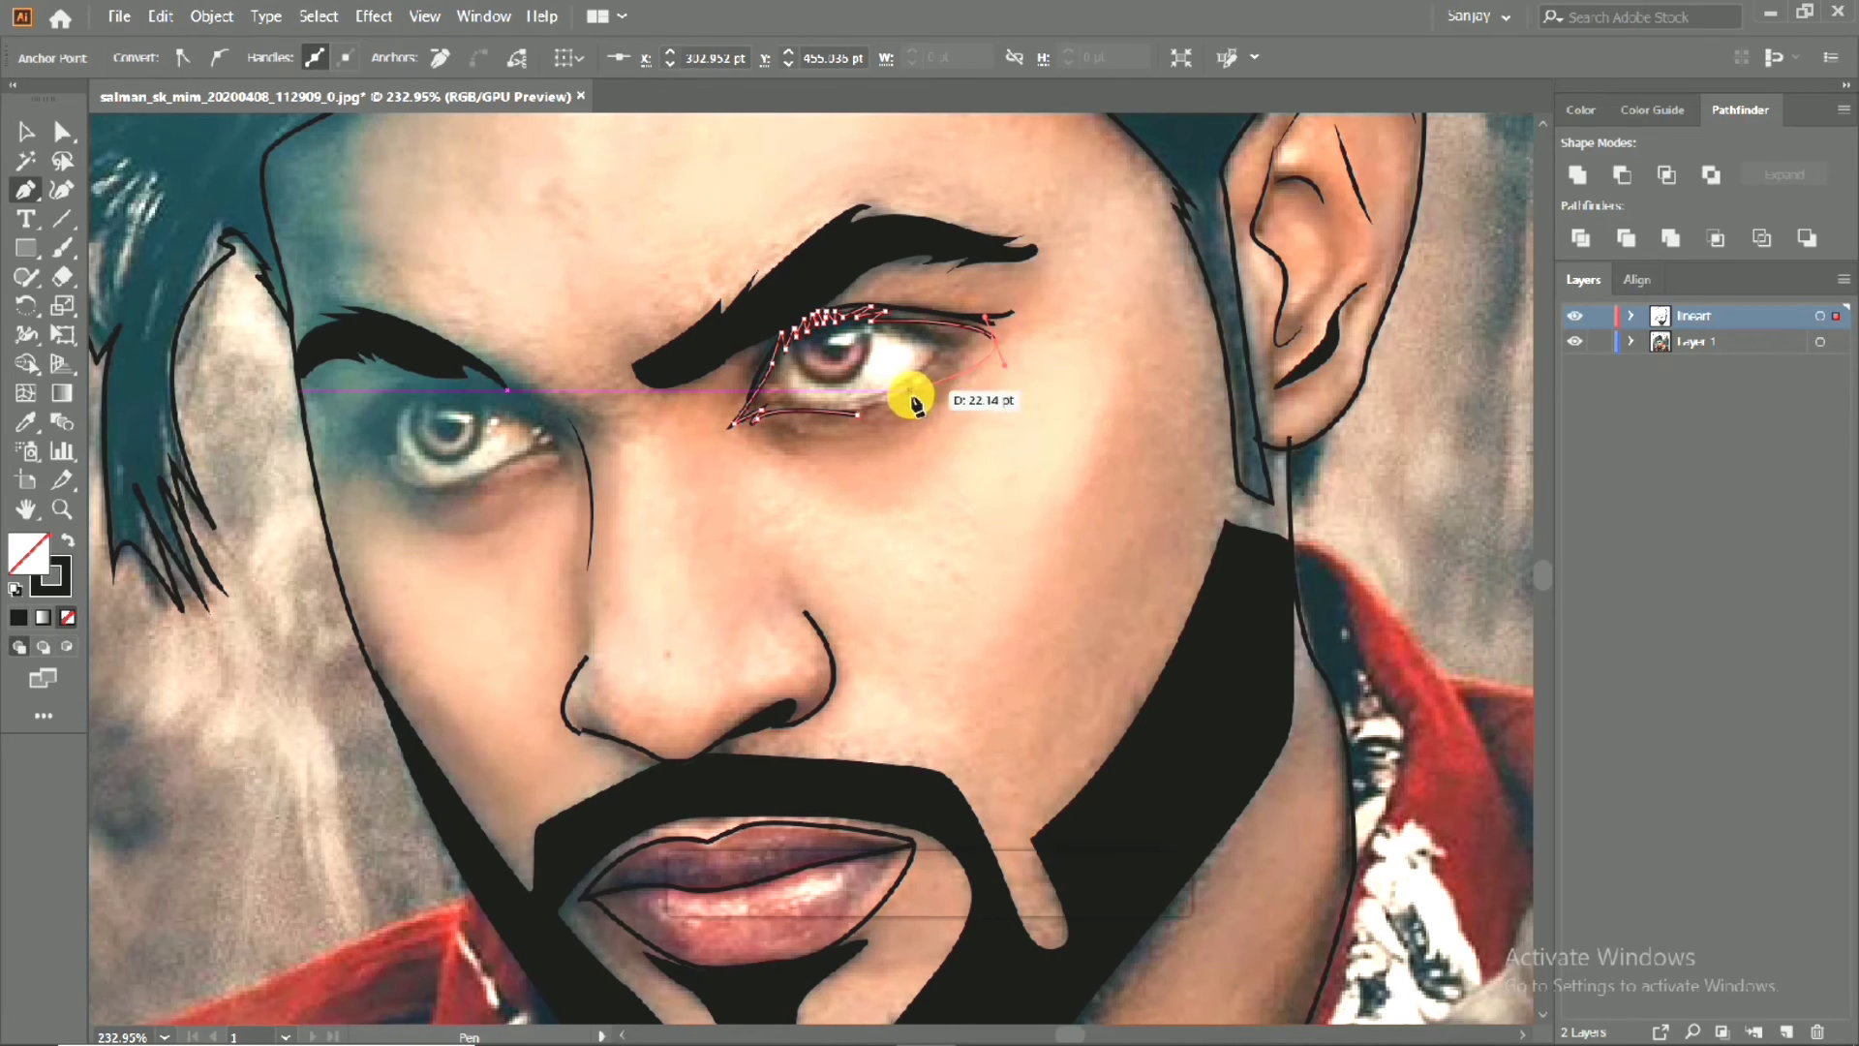
pyautogui.hotkey('ctrl', 'z')
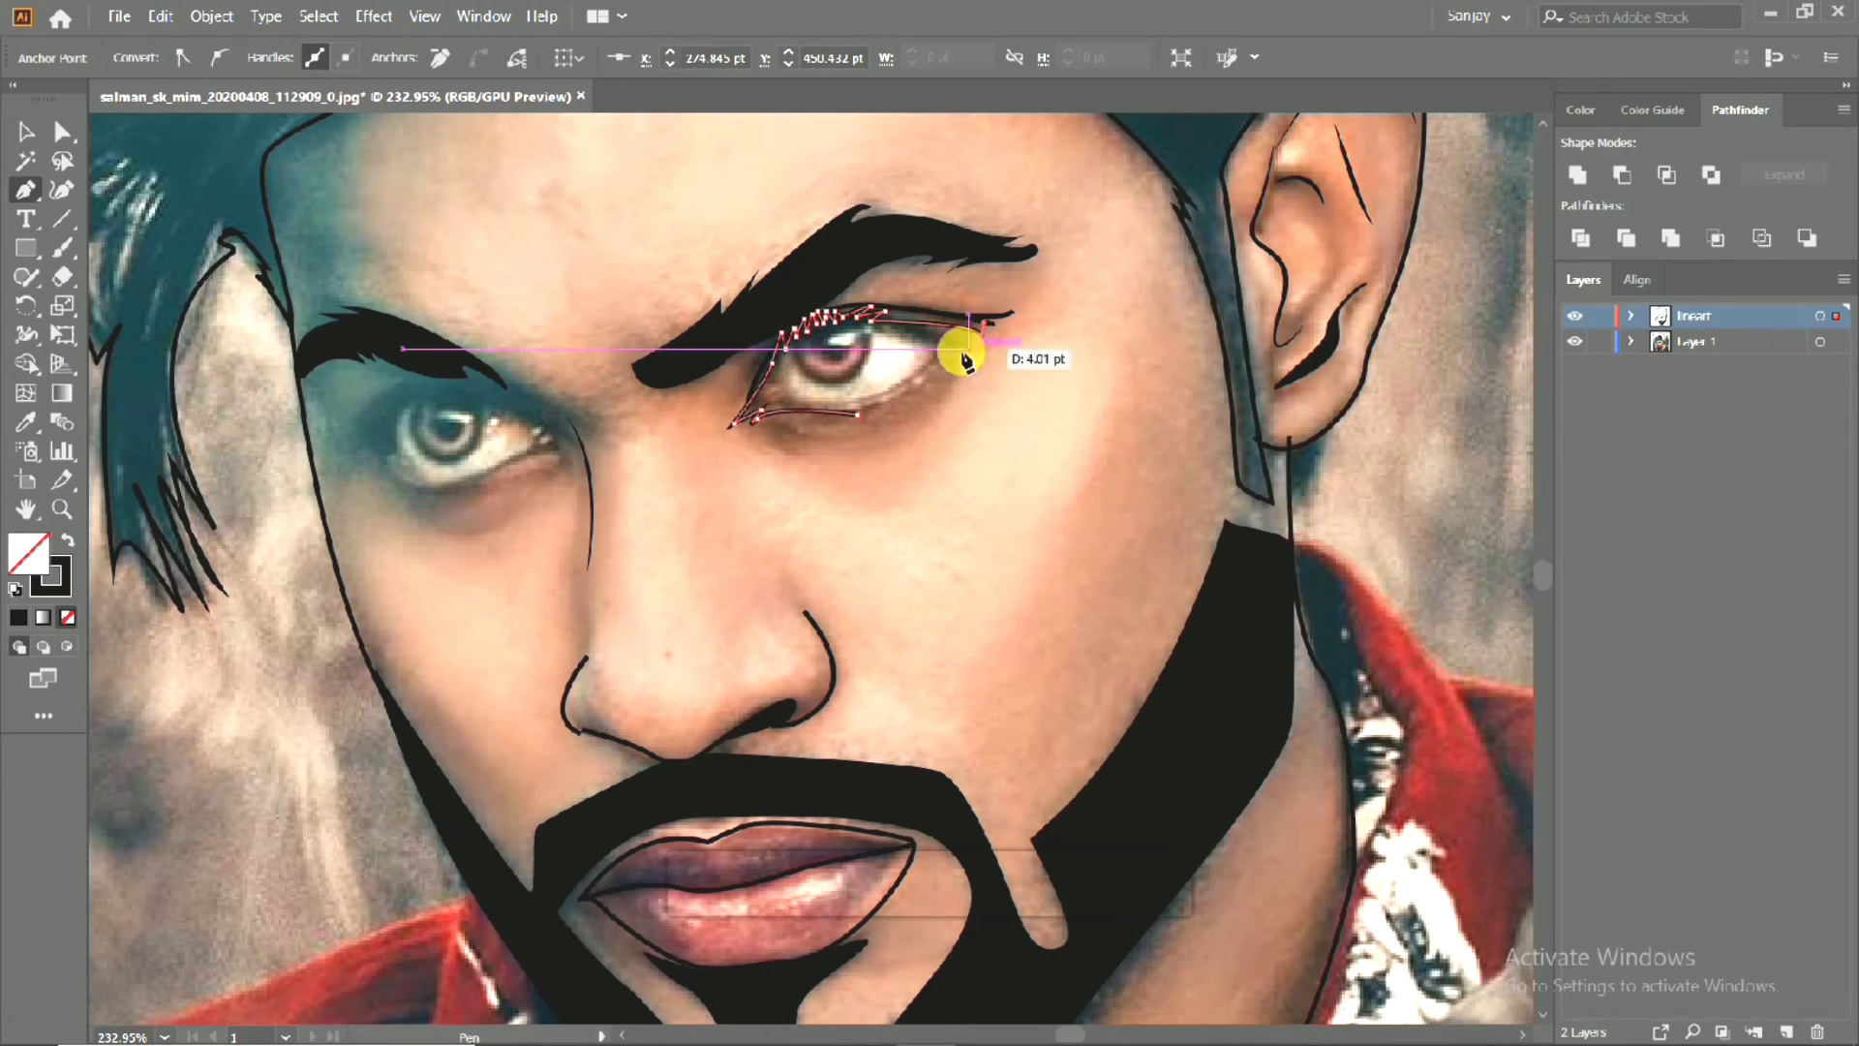
pyautogui.hotkey('ctrl', 'z')
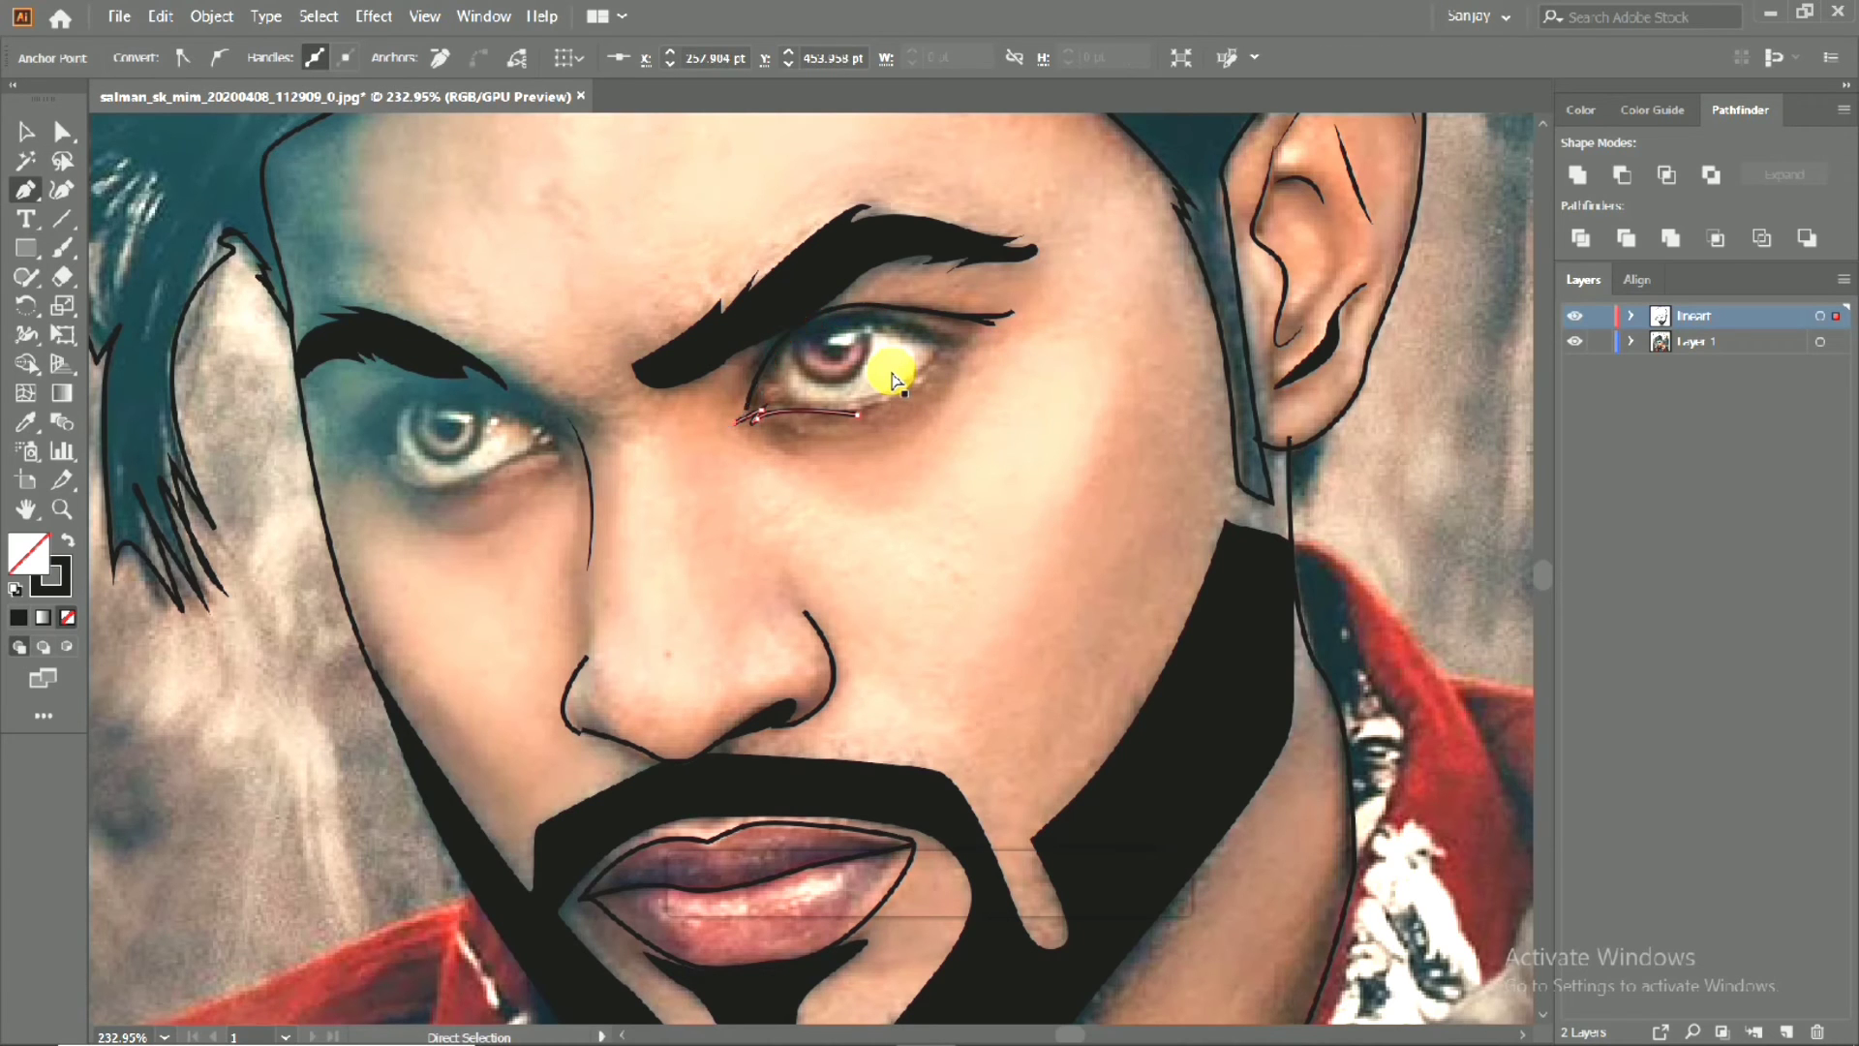
# Extend the right eye's outline from the inner corner along the upper lid as a smooth curve over the iris.
pyautogui.scroll(3, 892, 377)
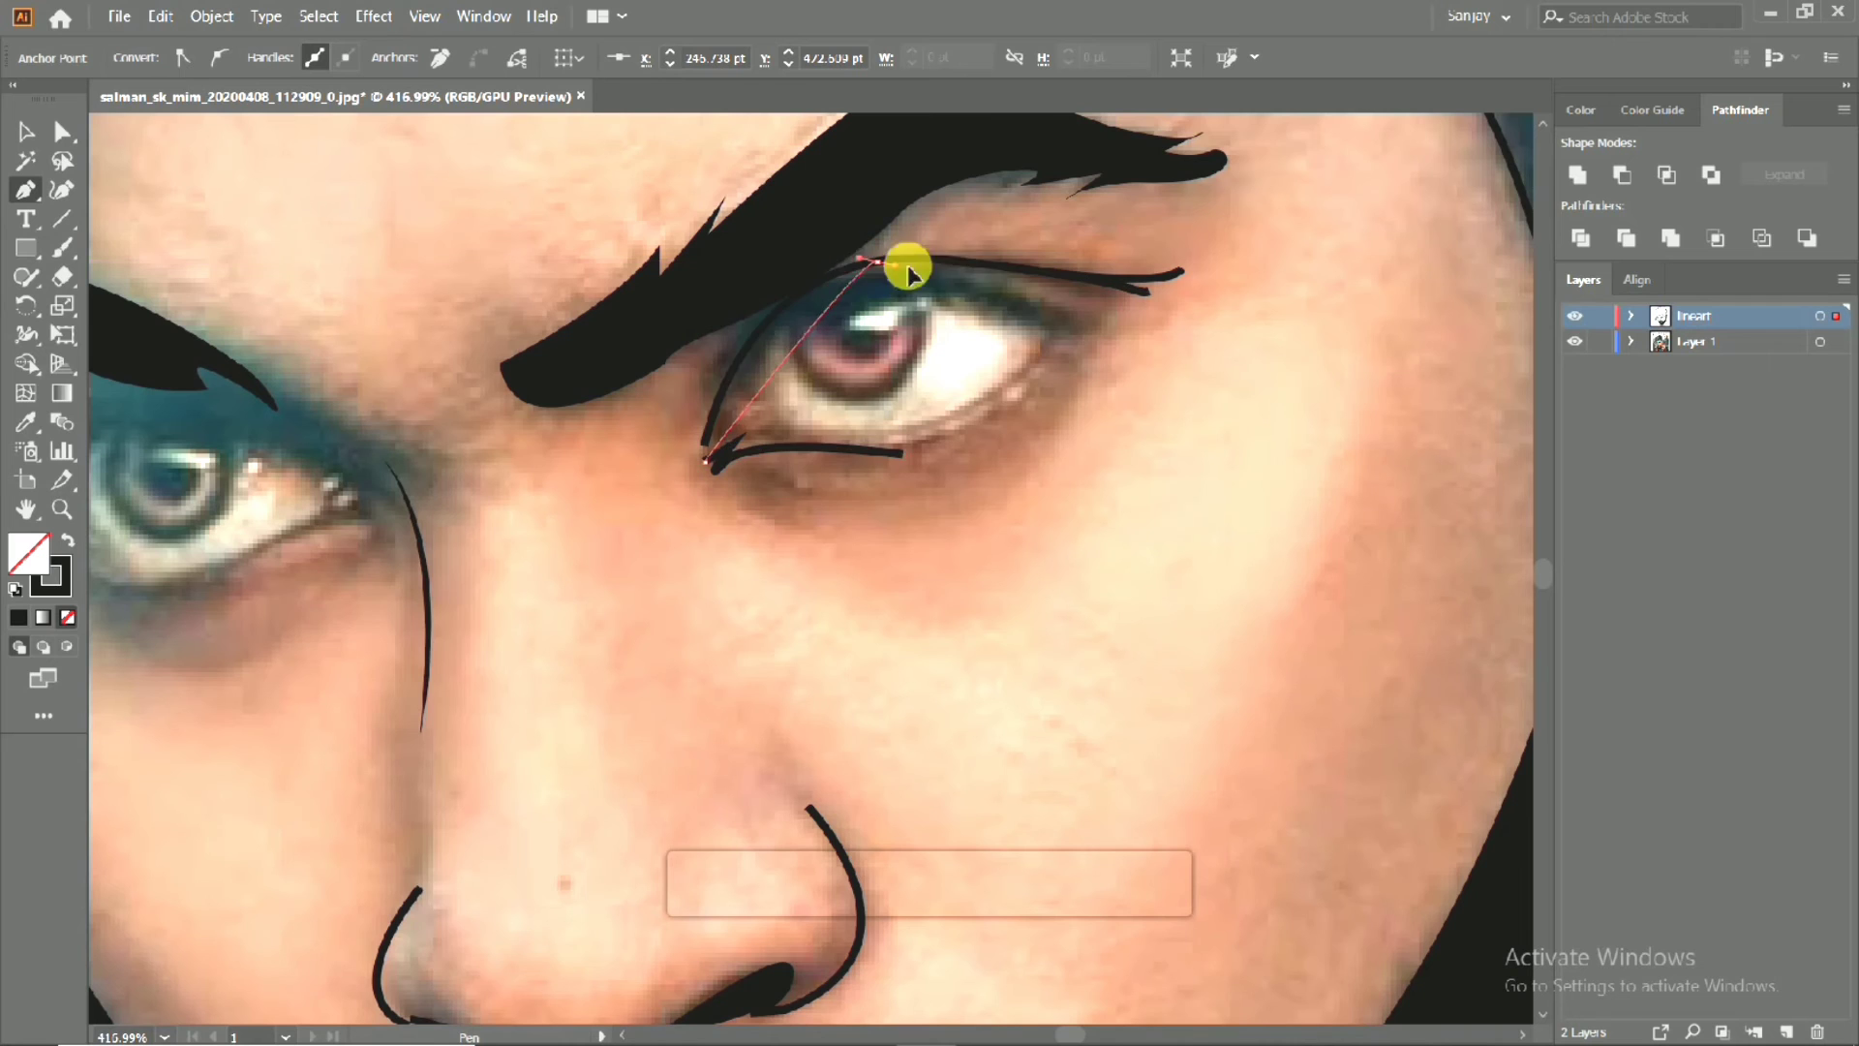
pyautogui.moveTo(908, 269); pyautogui.dragTo(1007, 257)
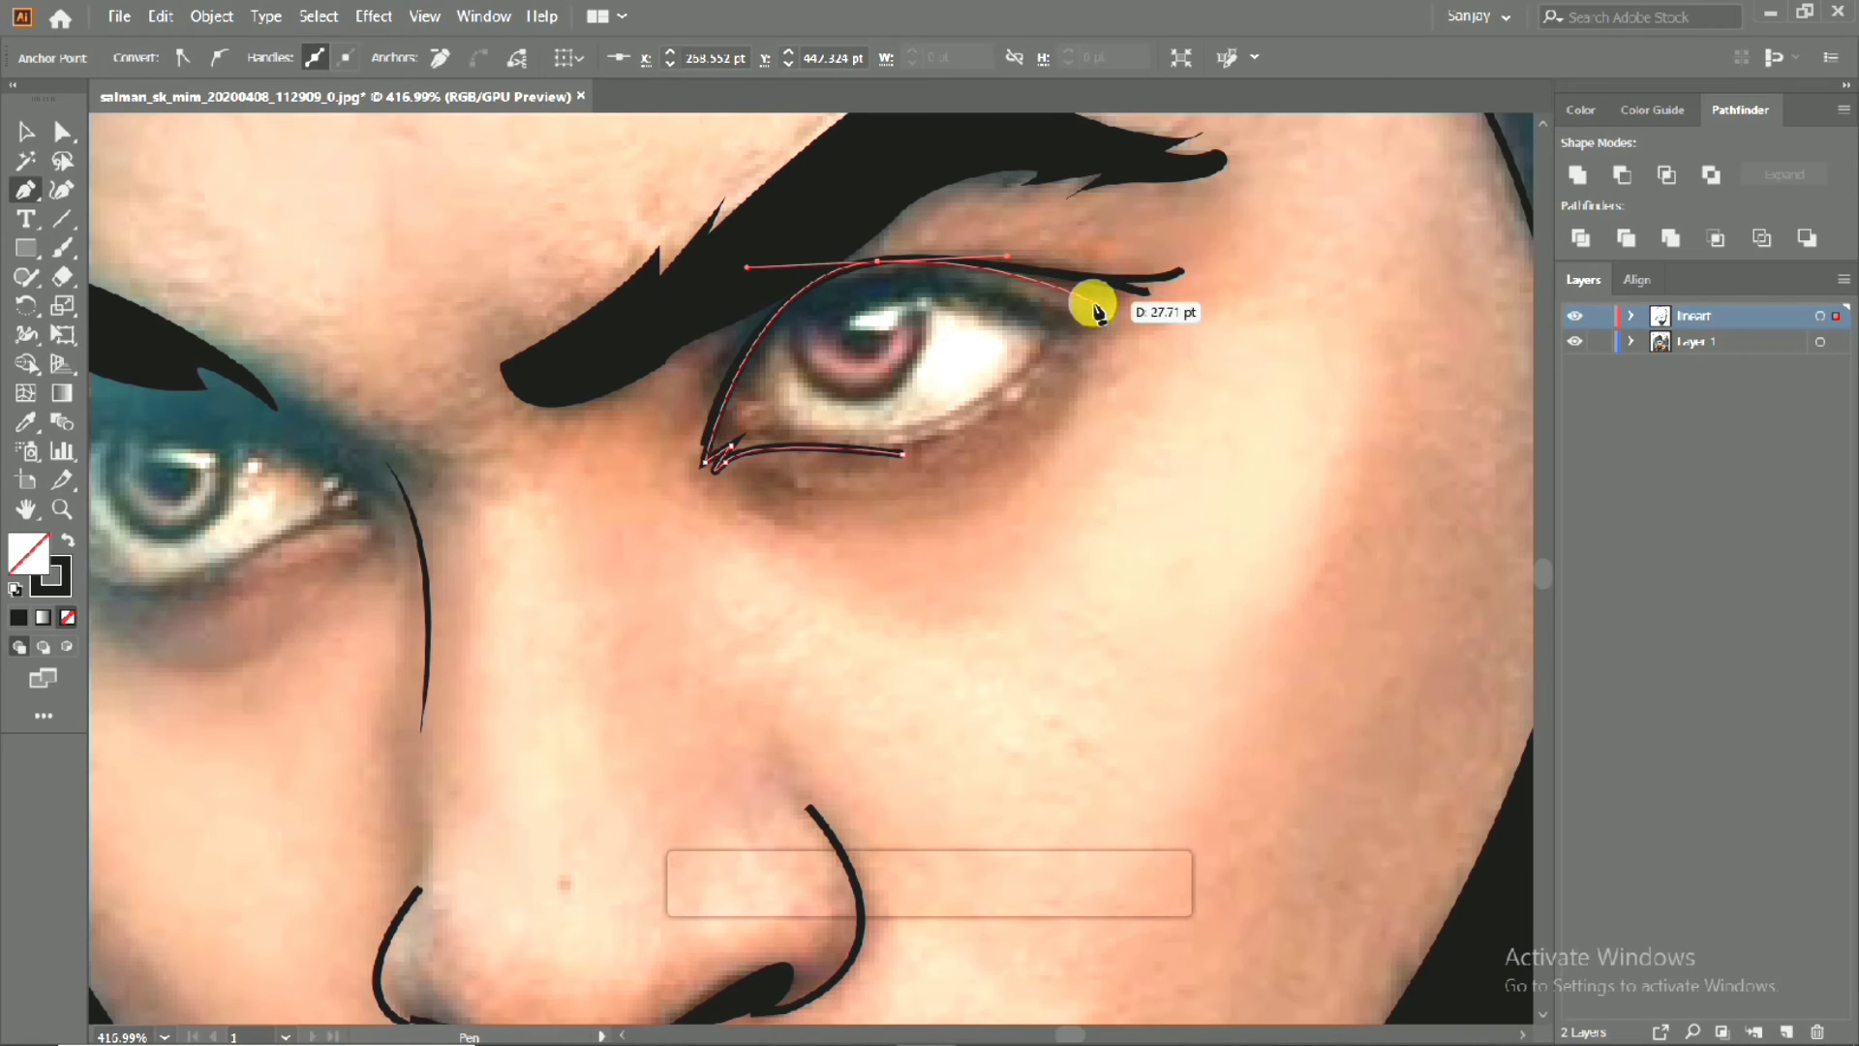
pyautogui.hotkey('ctrl', 'z')
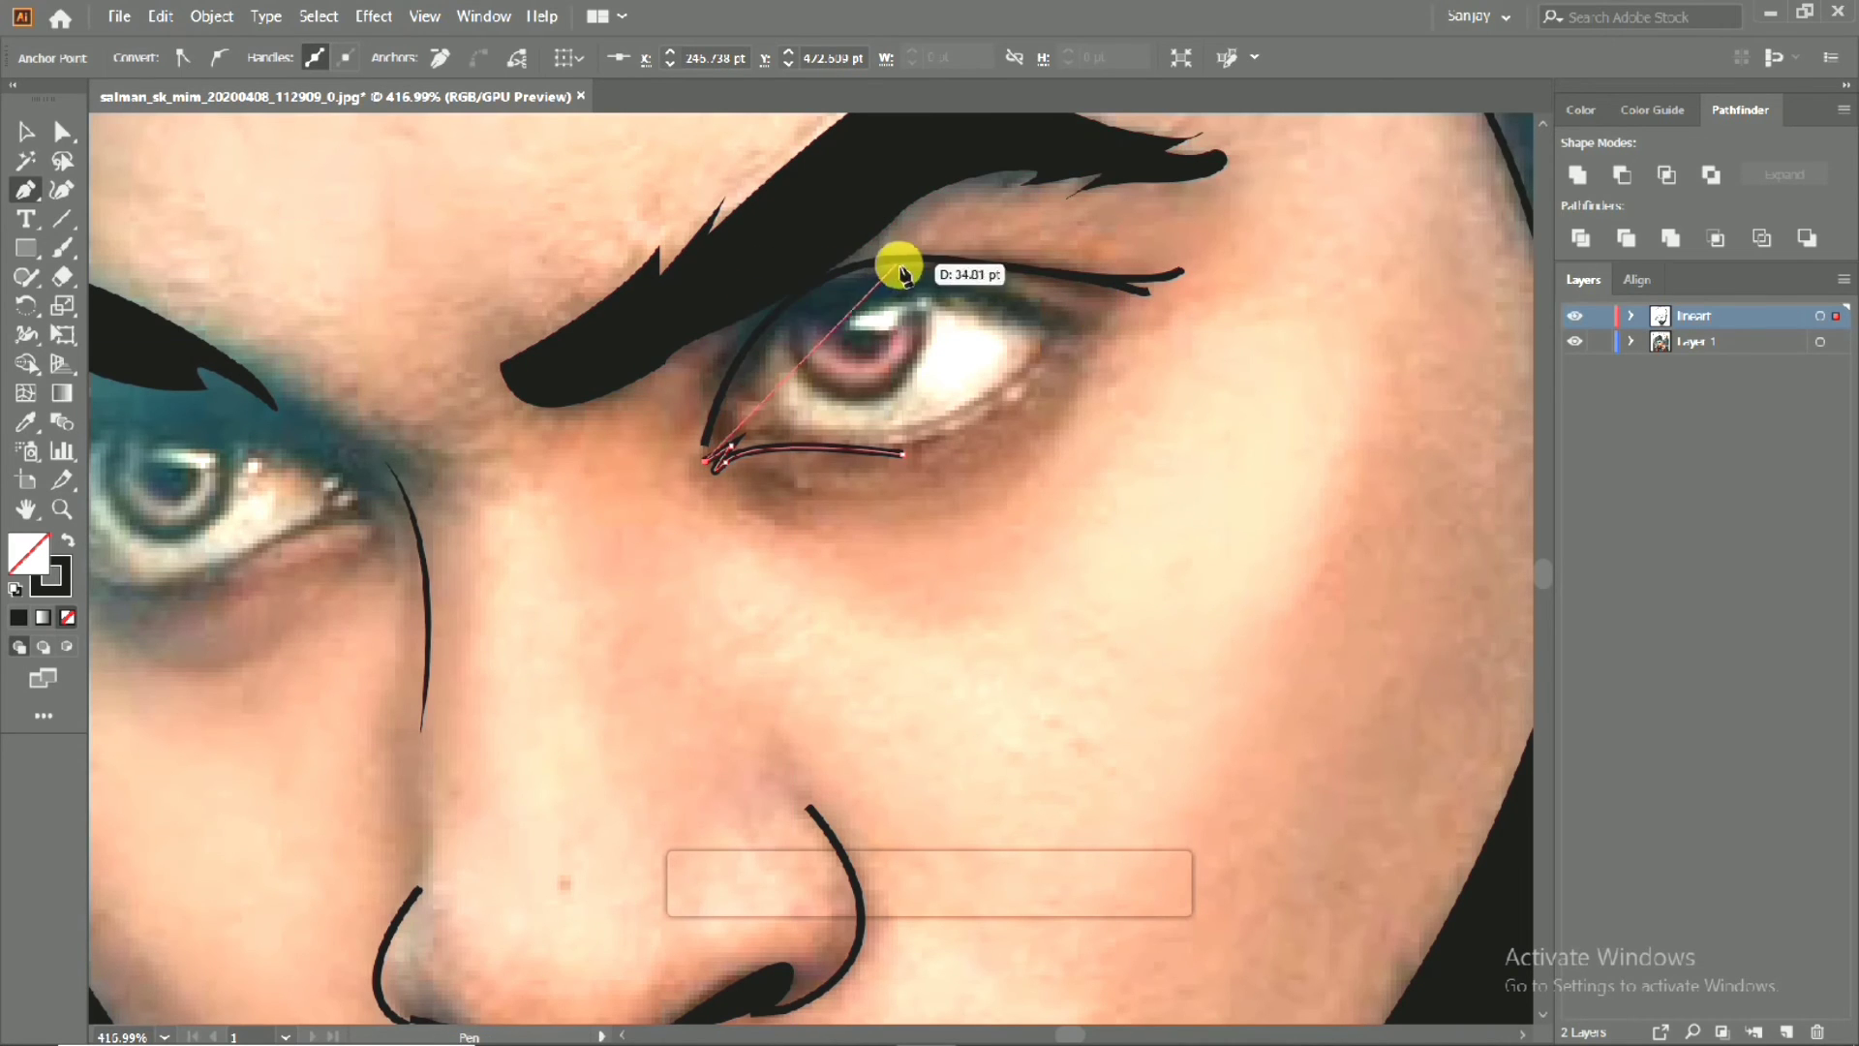
pyautogui.moveTo(911, 259); pyautogui.dragTo(1075, 278)
pyautogui.click(1111, 303)
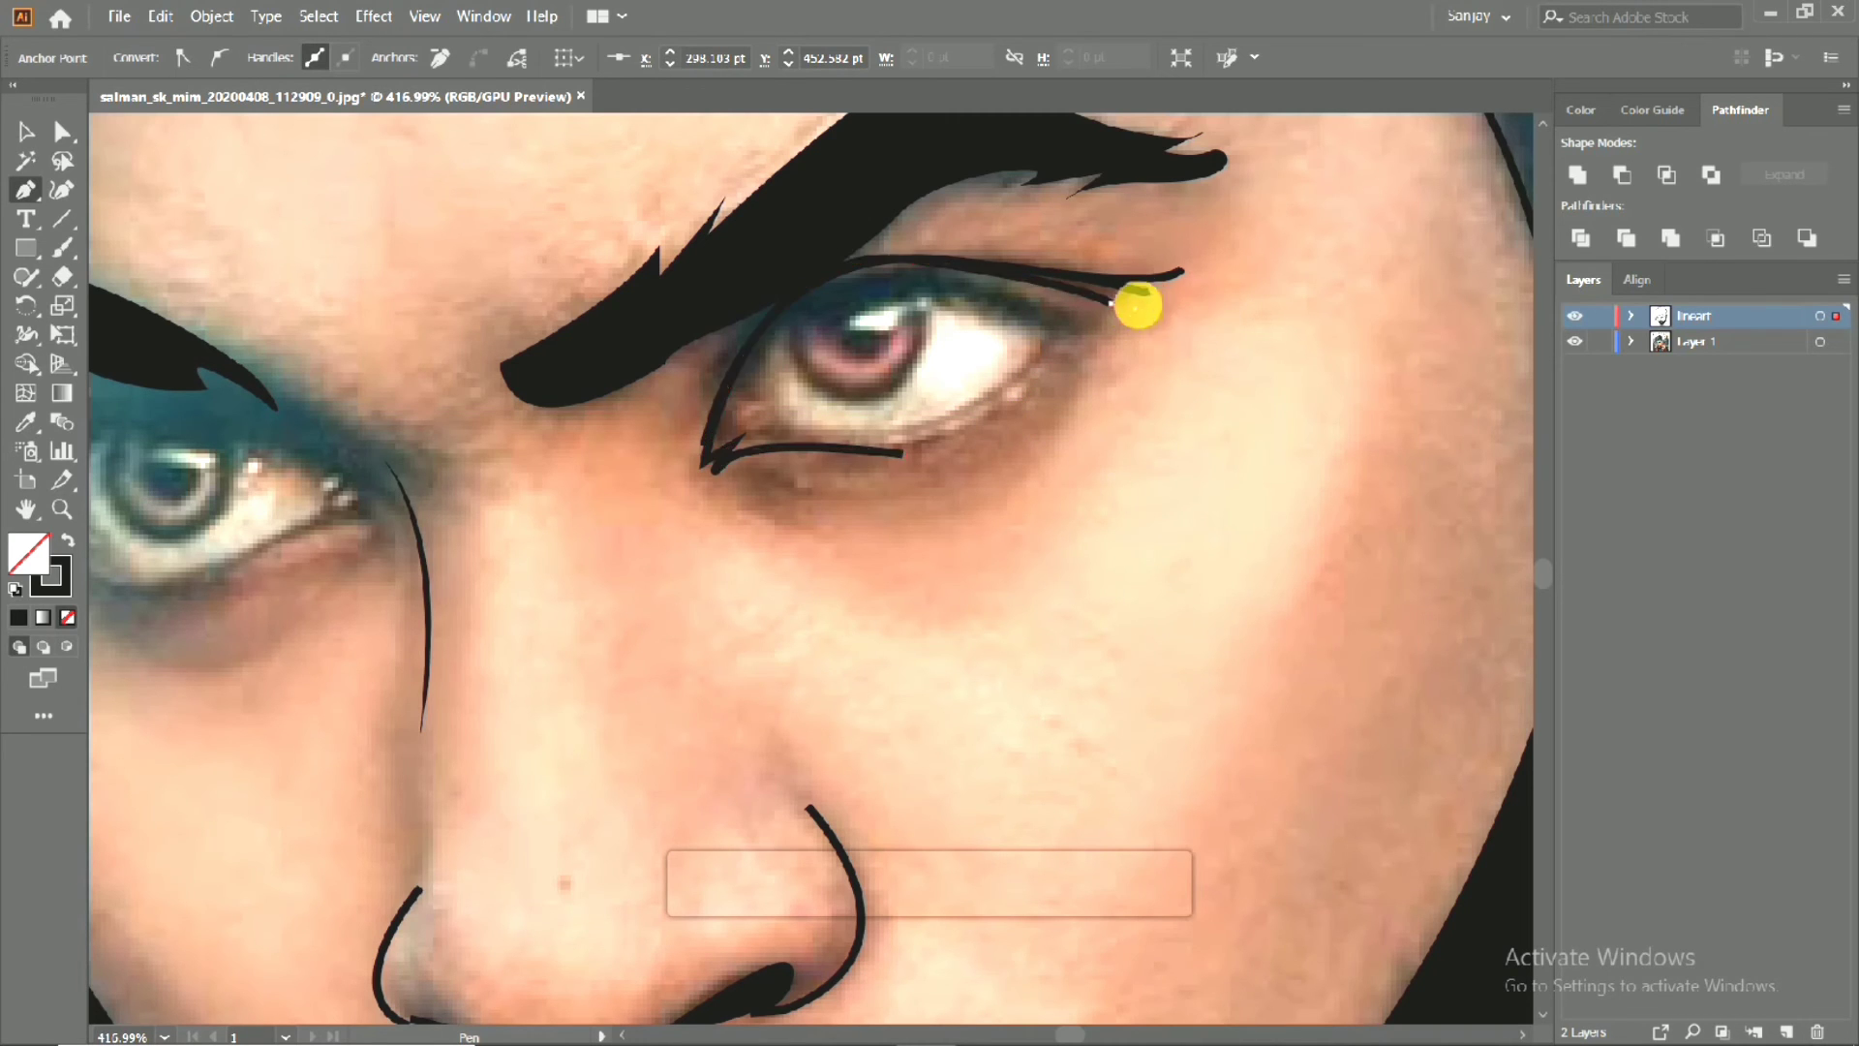
pyautogui.click(1102, 309)
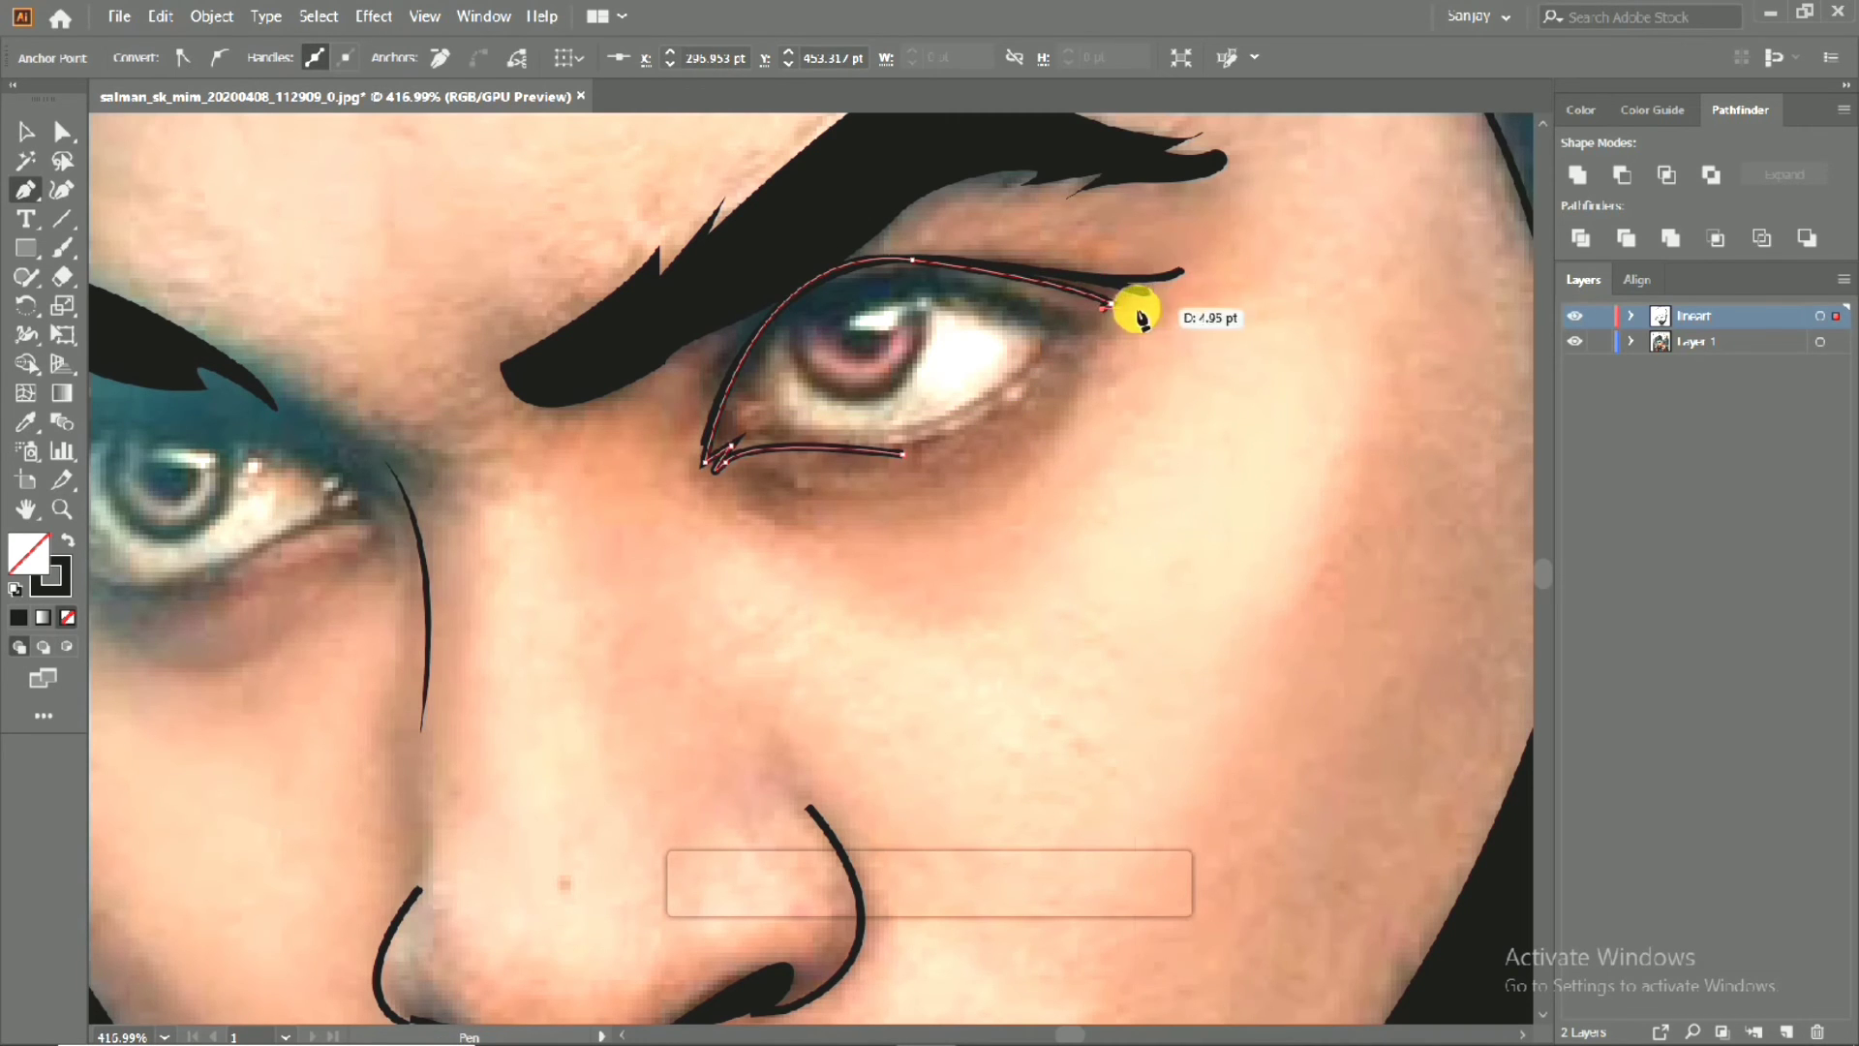
pyautogui.click(1135, 308)
pyautogui.moveTo(999, 429); pyautogui.dragTo(959, 434)
pyautogui.hotkey('ctrl', 'z')
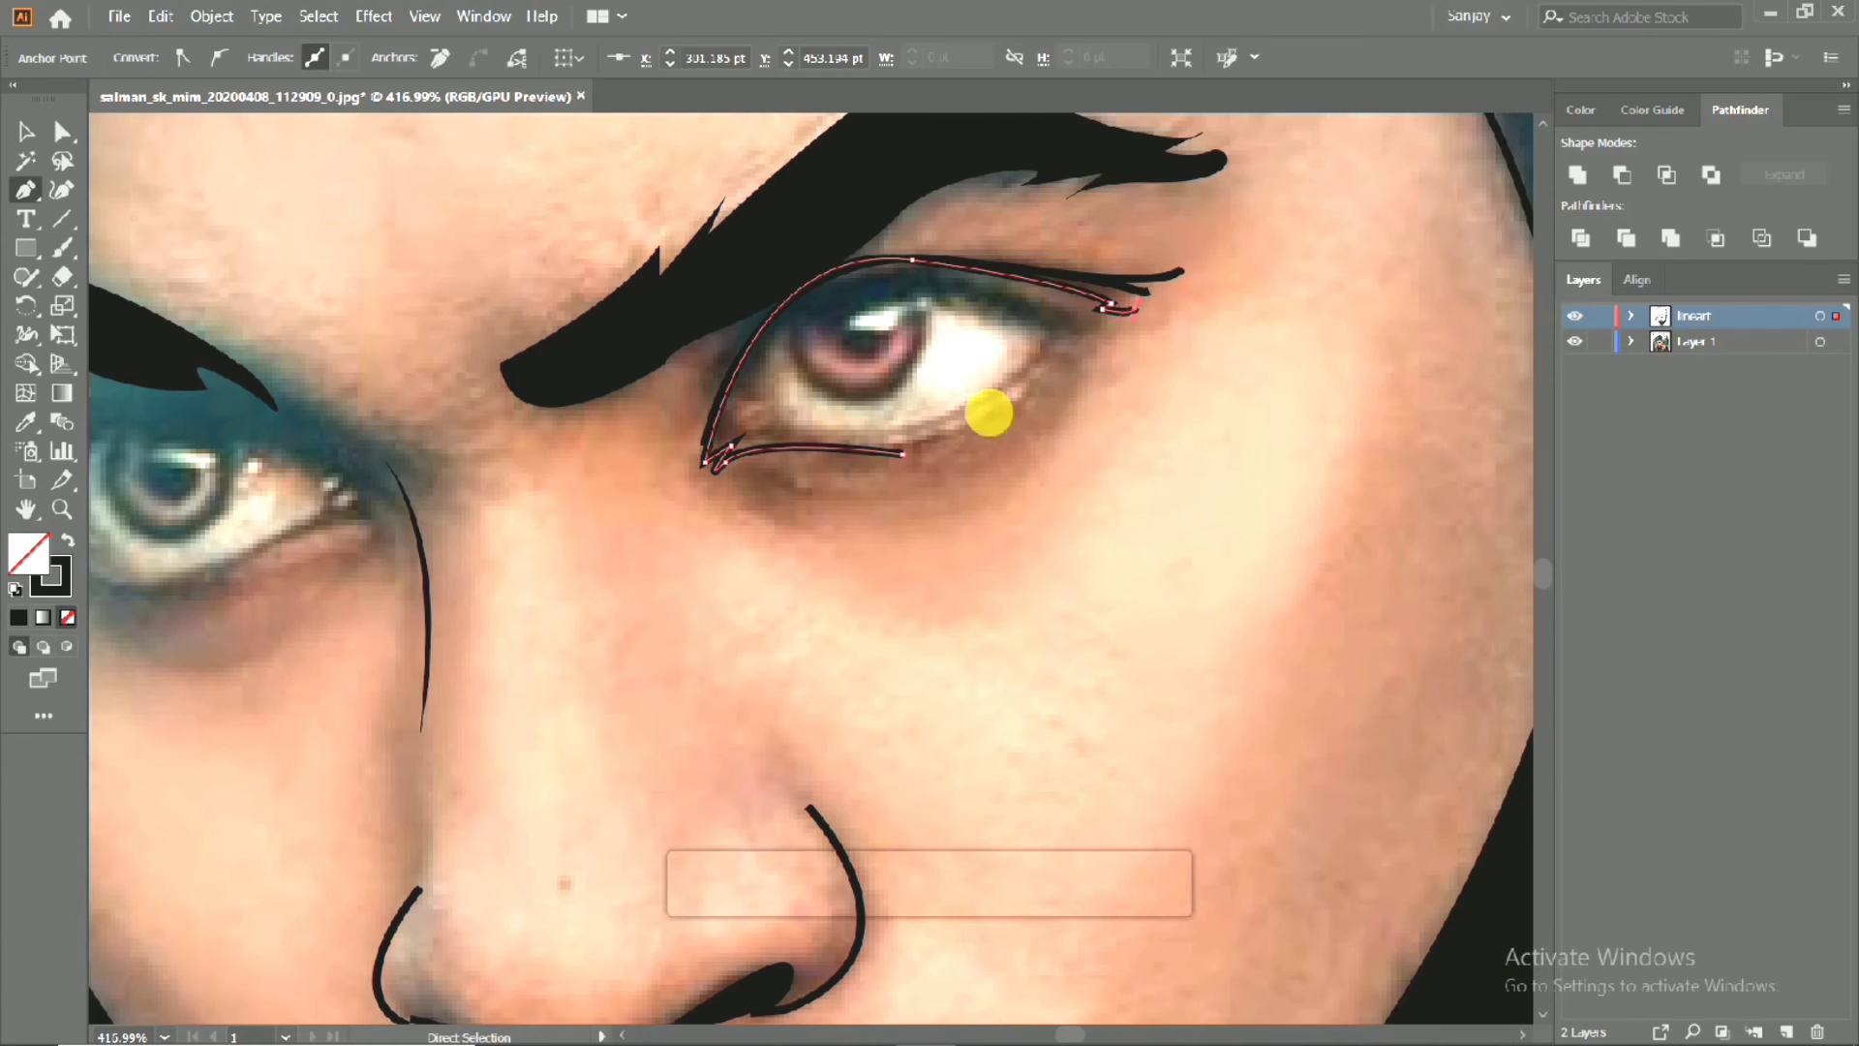
# Continue the right eye's outline around the outer corner to the lower lid and close it along the lids' inner rim.
pyautogui.click(1118, 322)
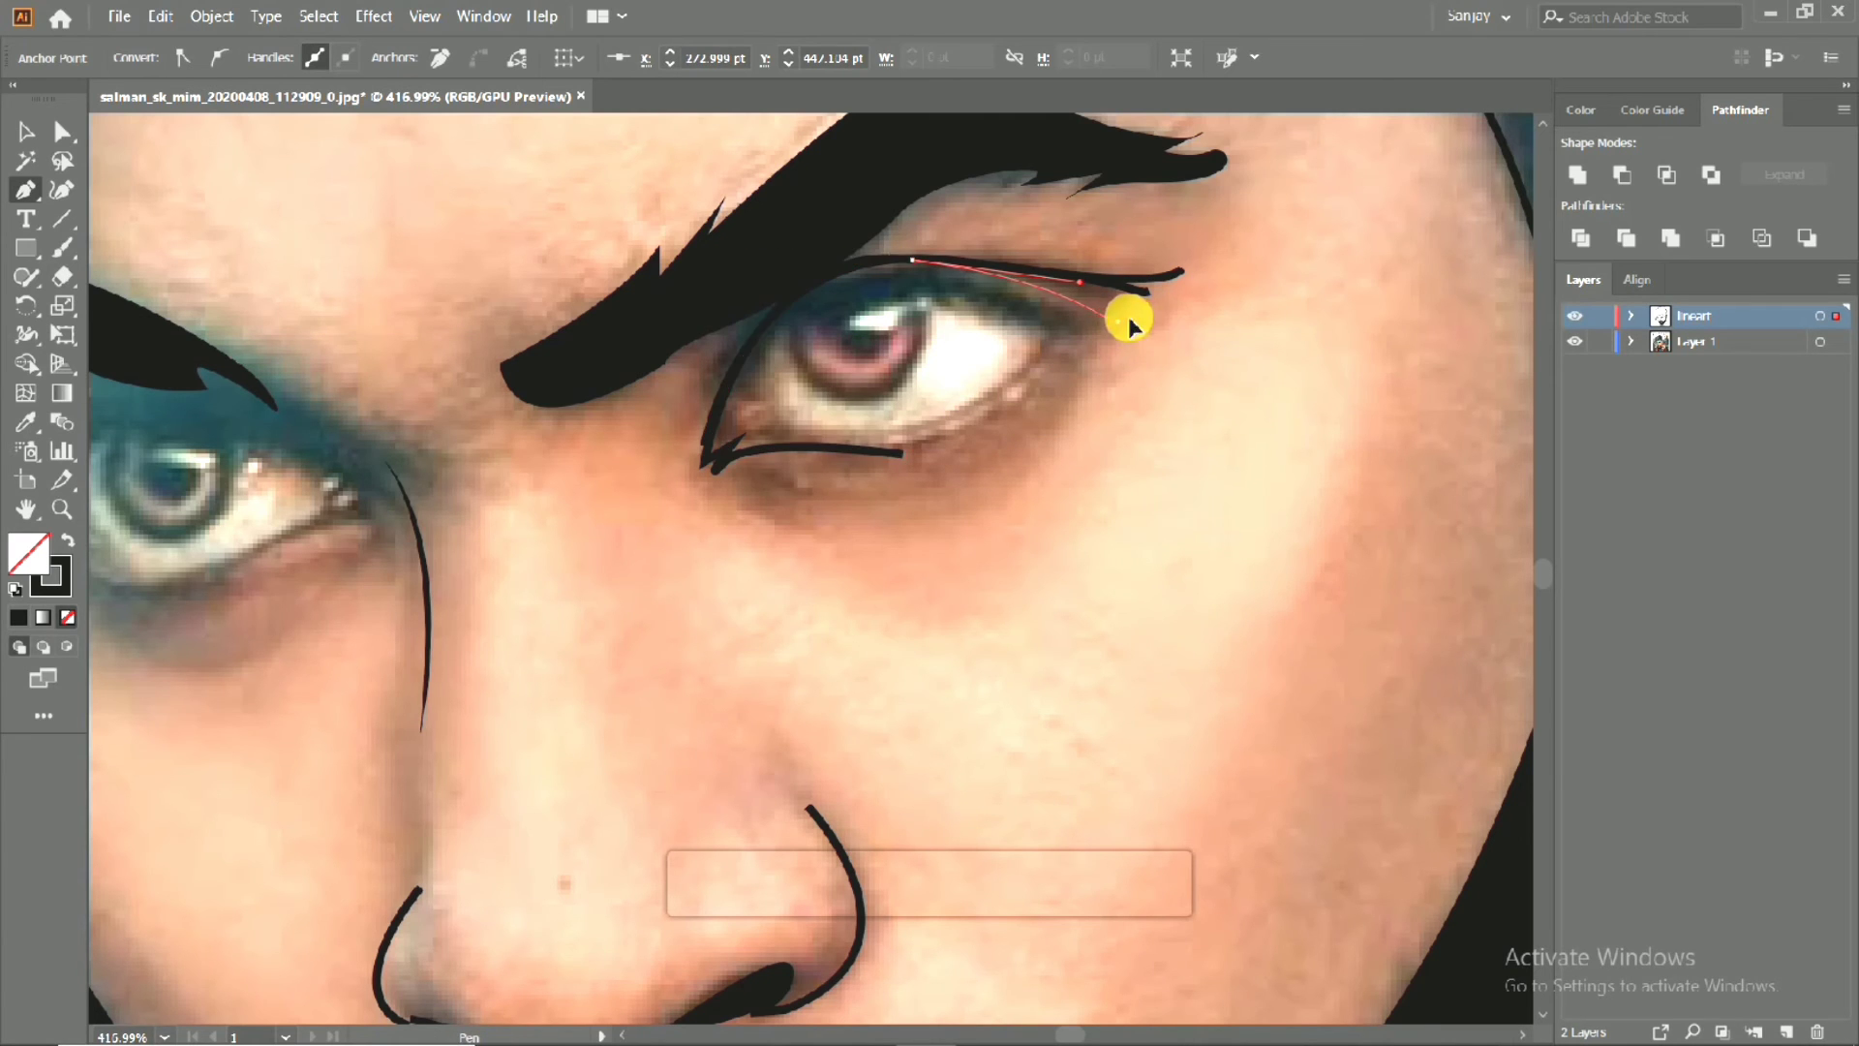
pyautogui.moveTo(960, 436); pyautogui.dragTo(940, 437)
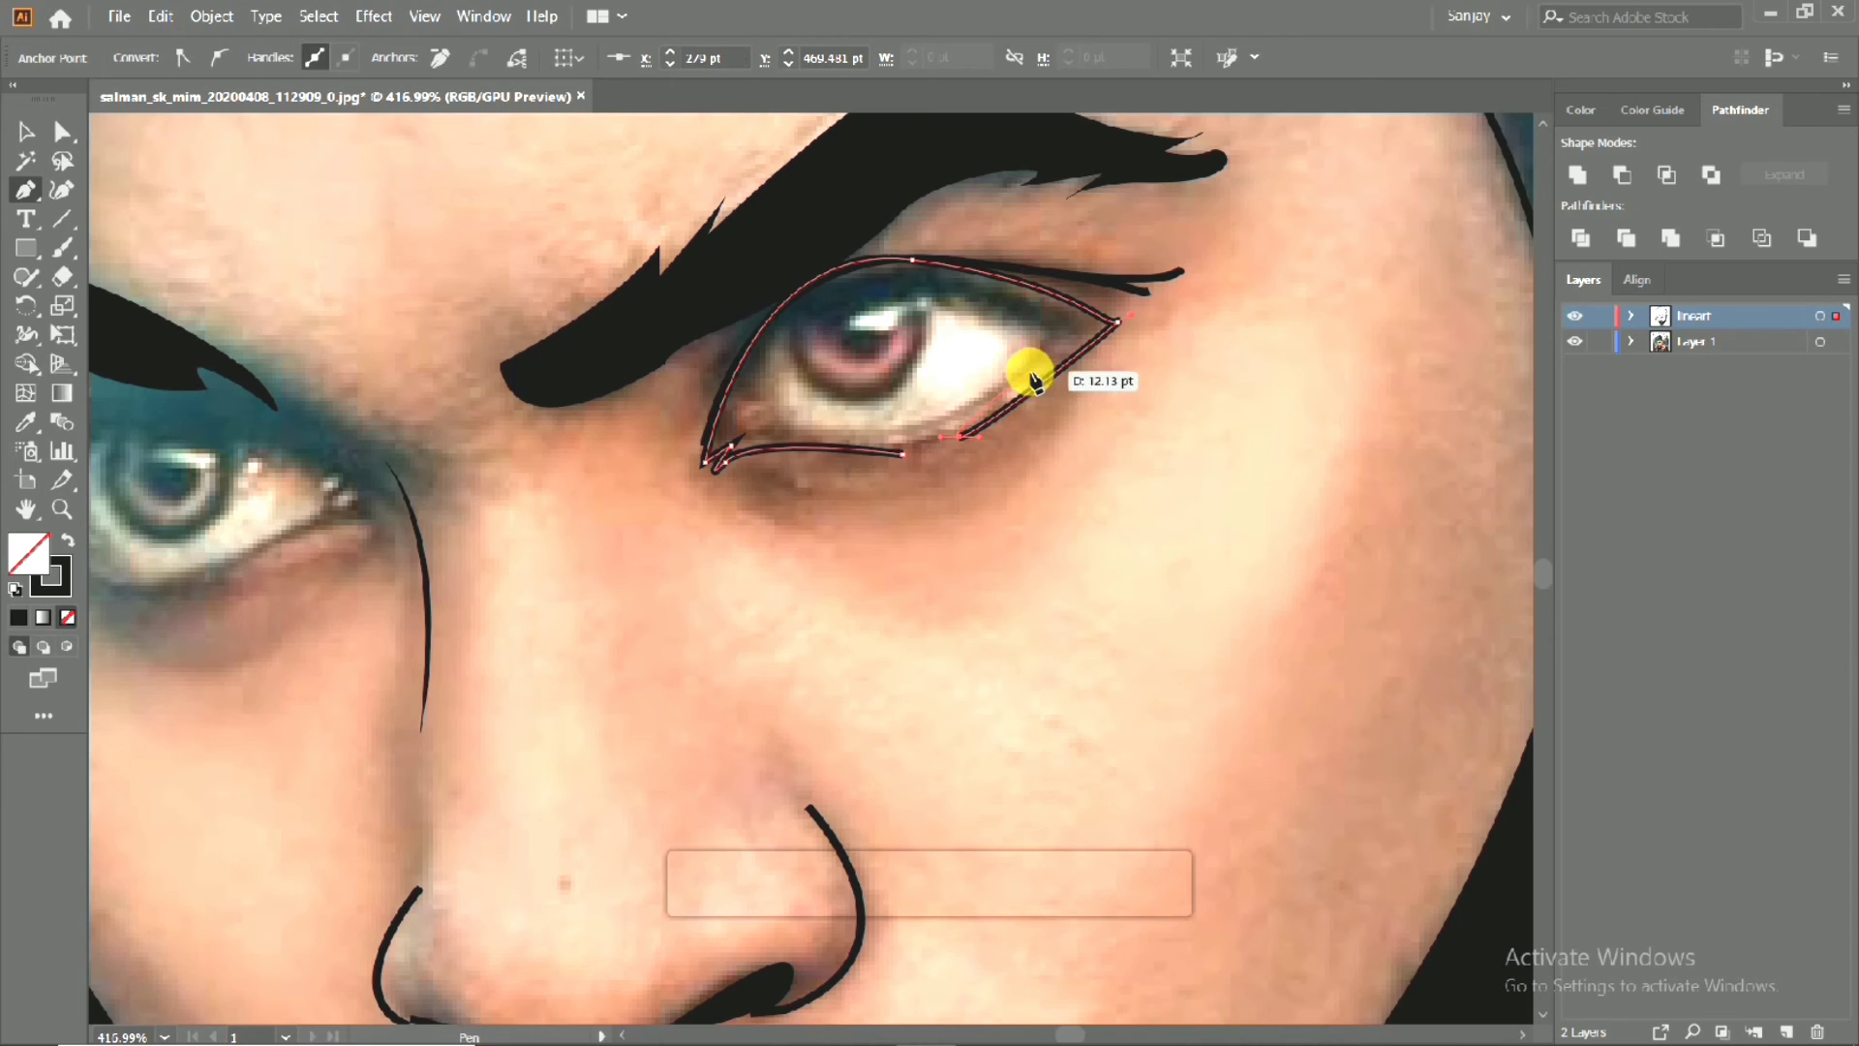
pyautogui.moveTo(1060, 346); pyautogui.dragTo(1054, 323)
pyautogui.moveTo(911, 278); pyautogui.dragTo(811, 271)
pyautogui.moveTo(740, 406)
pyautogui.mouseDown()
pyautogui.moveTo(726, 414)
pyautogui.moveTo(755, 426)
pyautogui.mouseUp()
pyautogui.click(908, 451)
# Fill the right eye's lid outline with black without a stroke and deselect it.
pyautogui.scroll(-2, 909, 452)
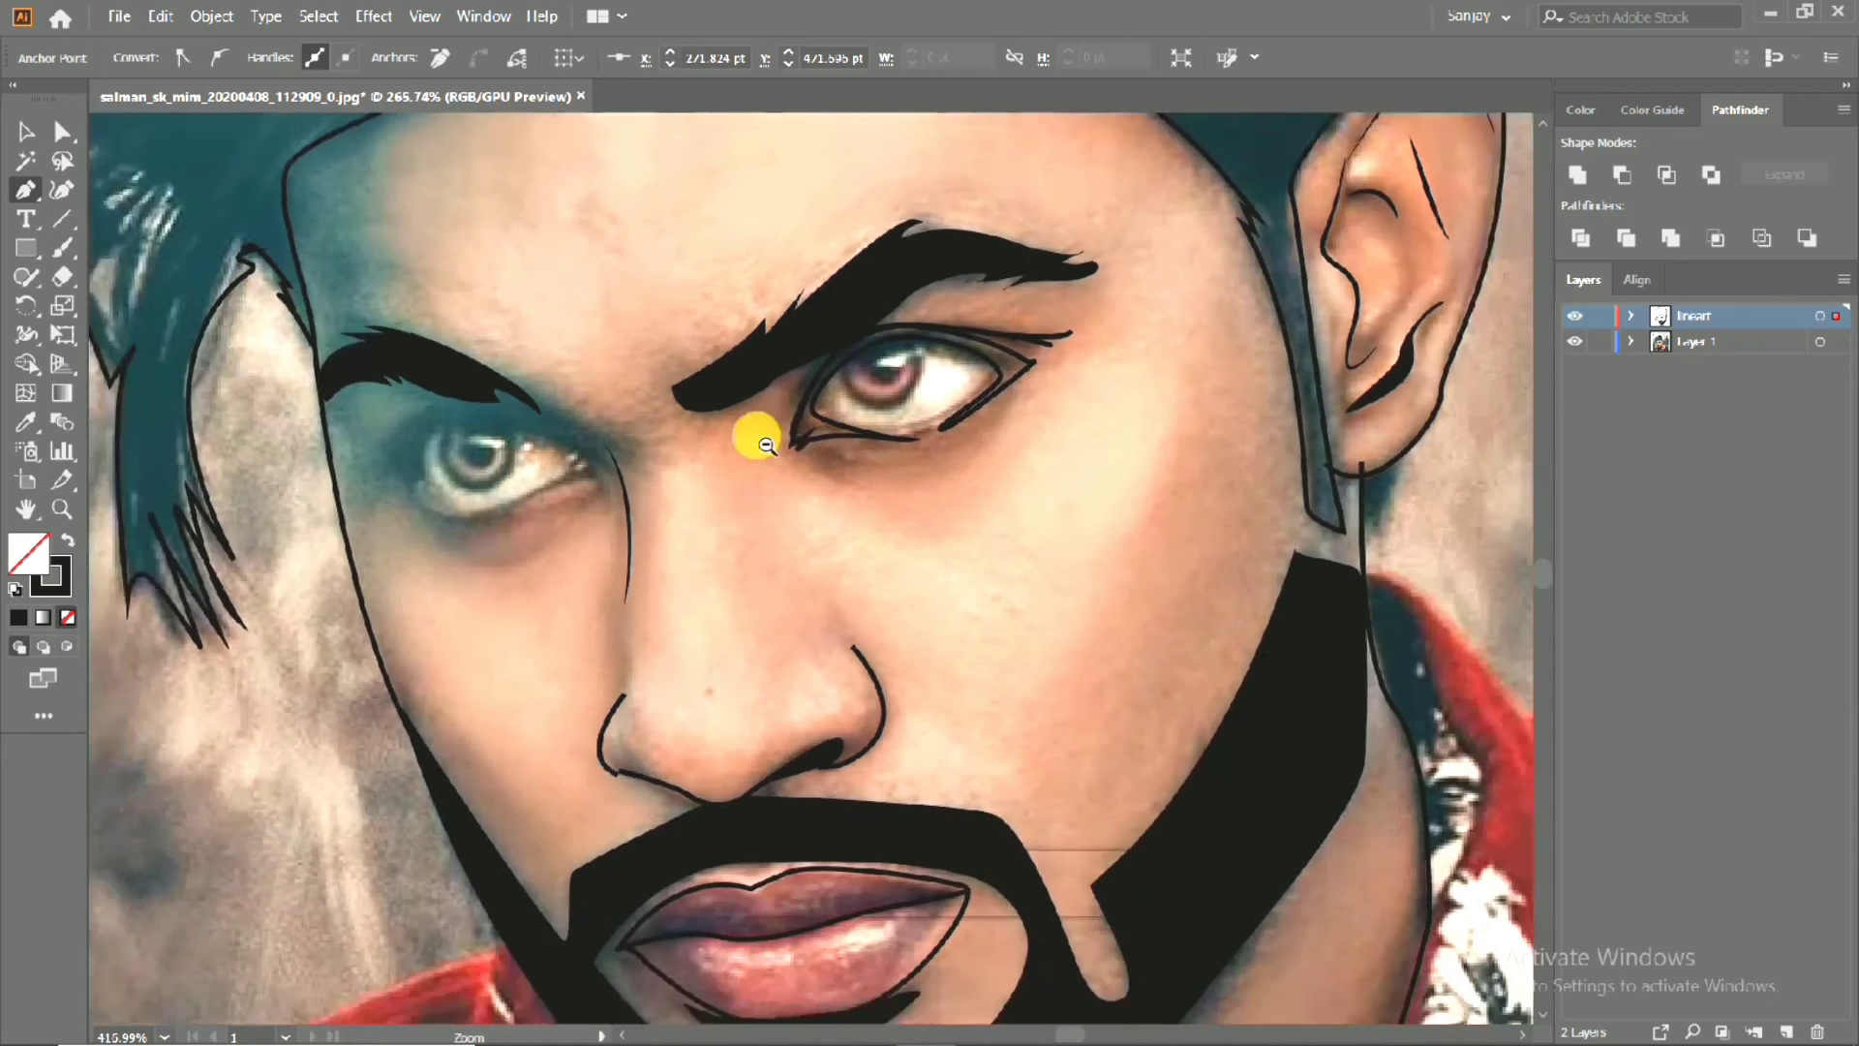
pyautogui.click(26, 131)
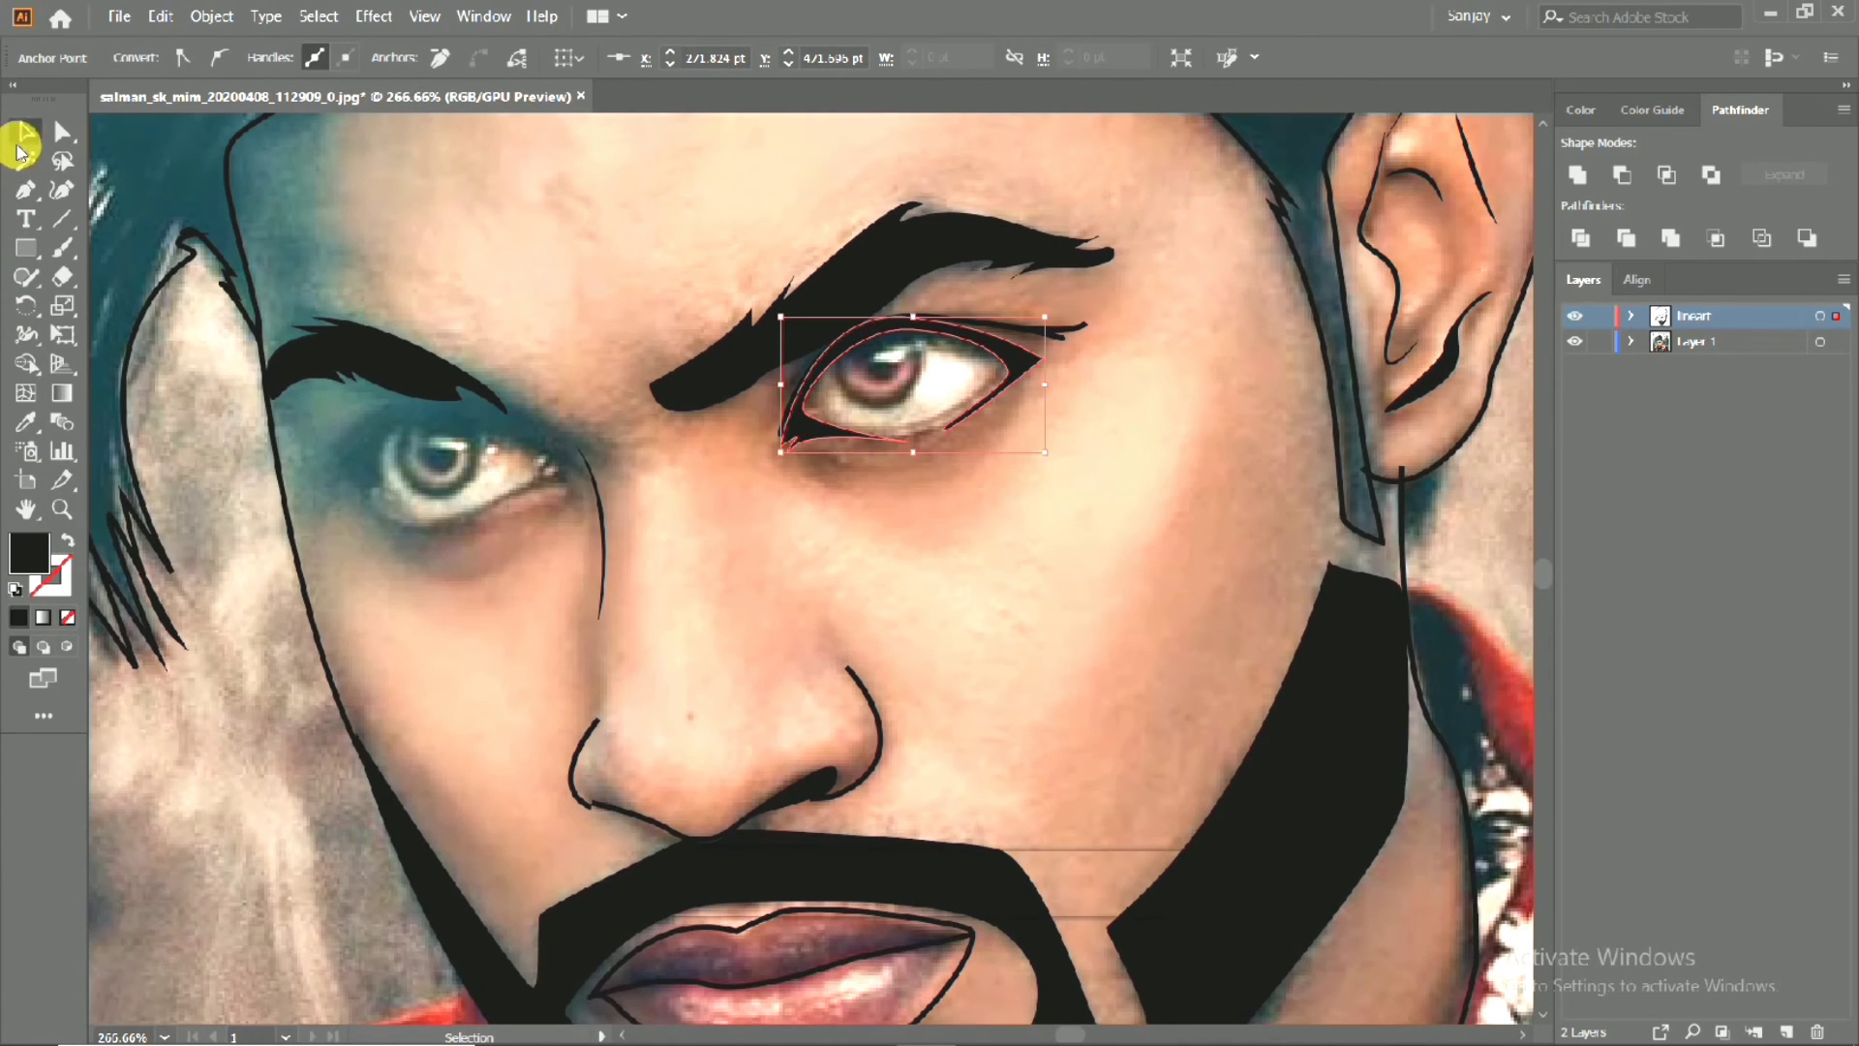
pyautogui.click(1031, 523)
# Hide and show the photo layer to check the filled eye, then reactivate the line art layer for the Pen tool.
pyautogui.click(1574, 340)
pyautogui.click(1574, 341)
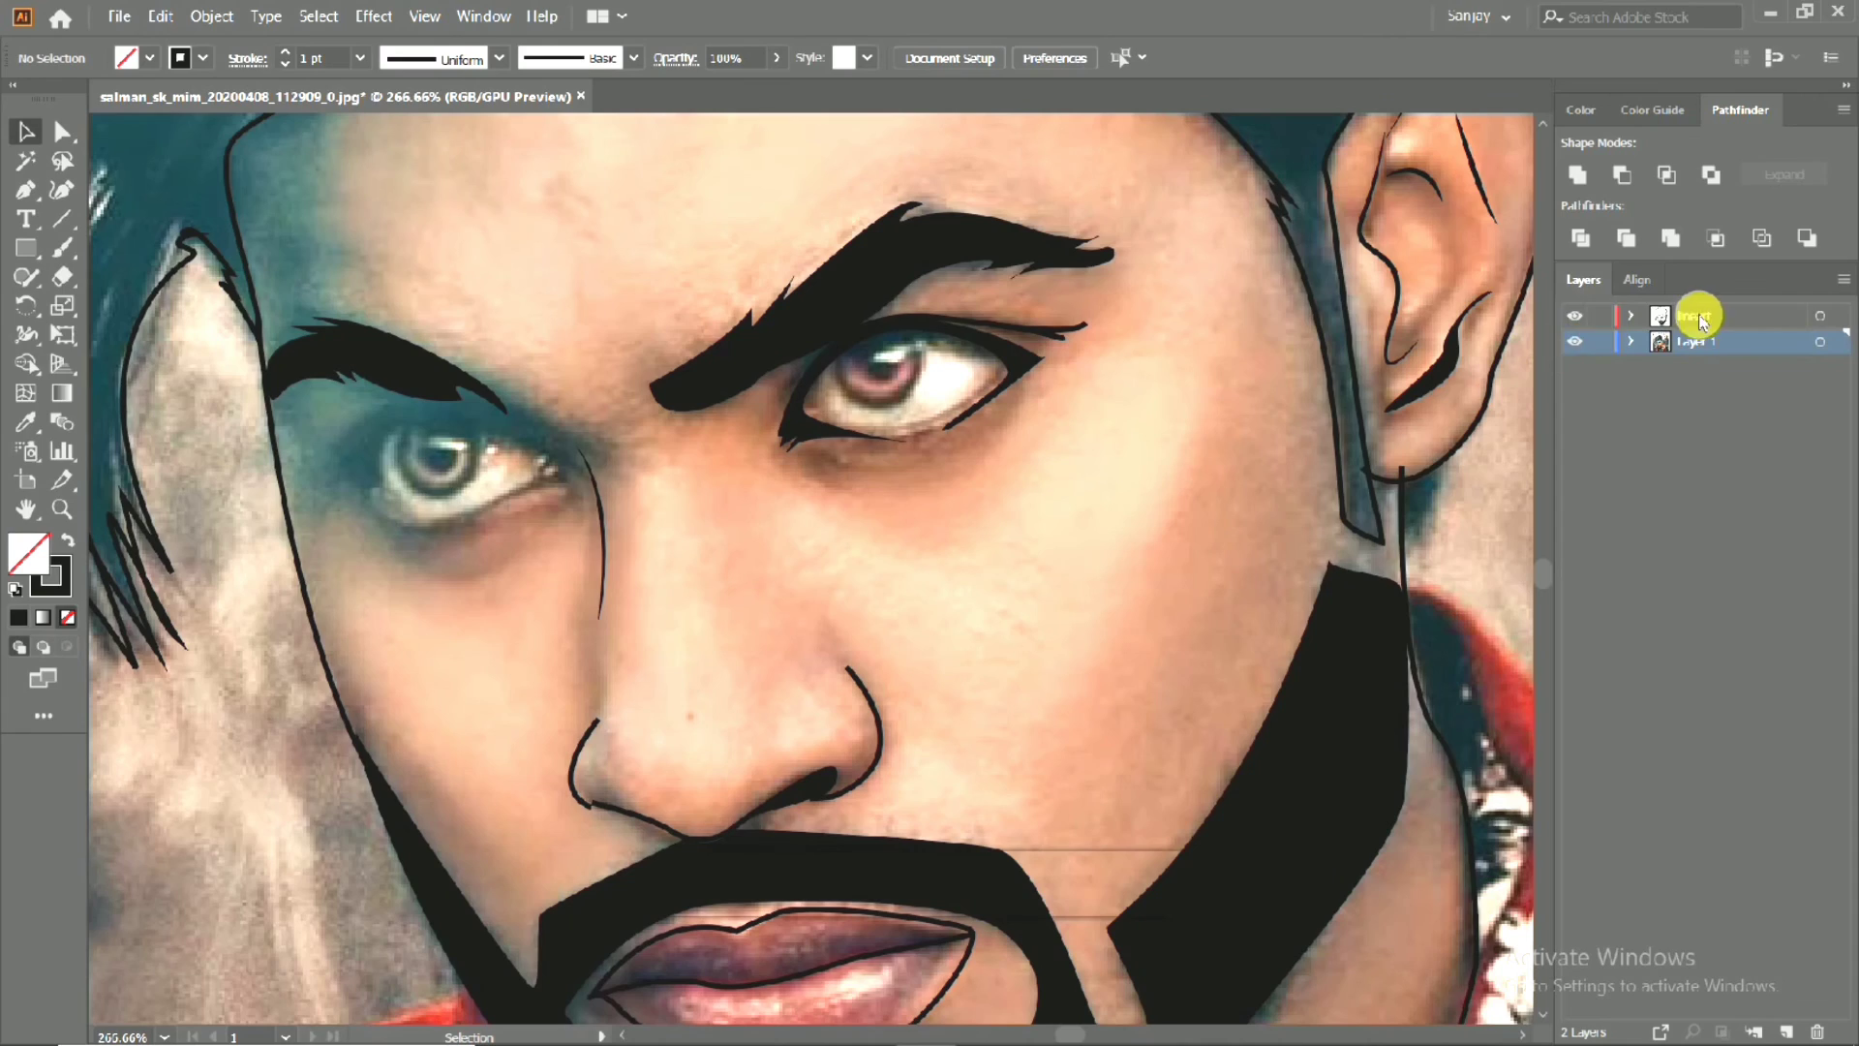
pyautogui.click(1694, 316)
pyautogui.scroll(2, 311, 432)
pyautogui.scroll(1, 452, 507)
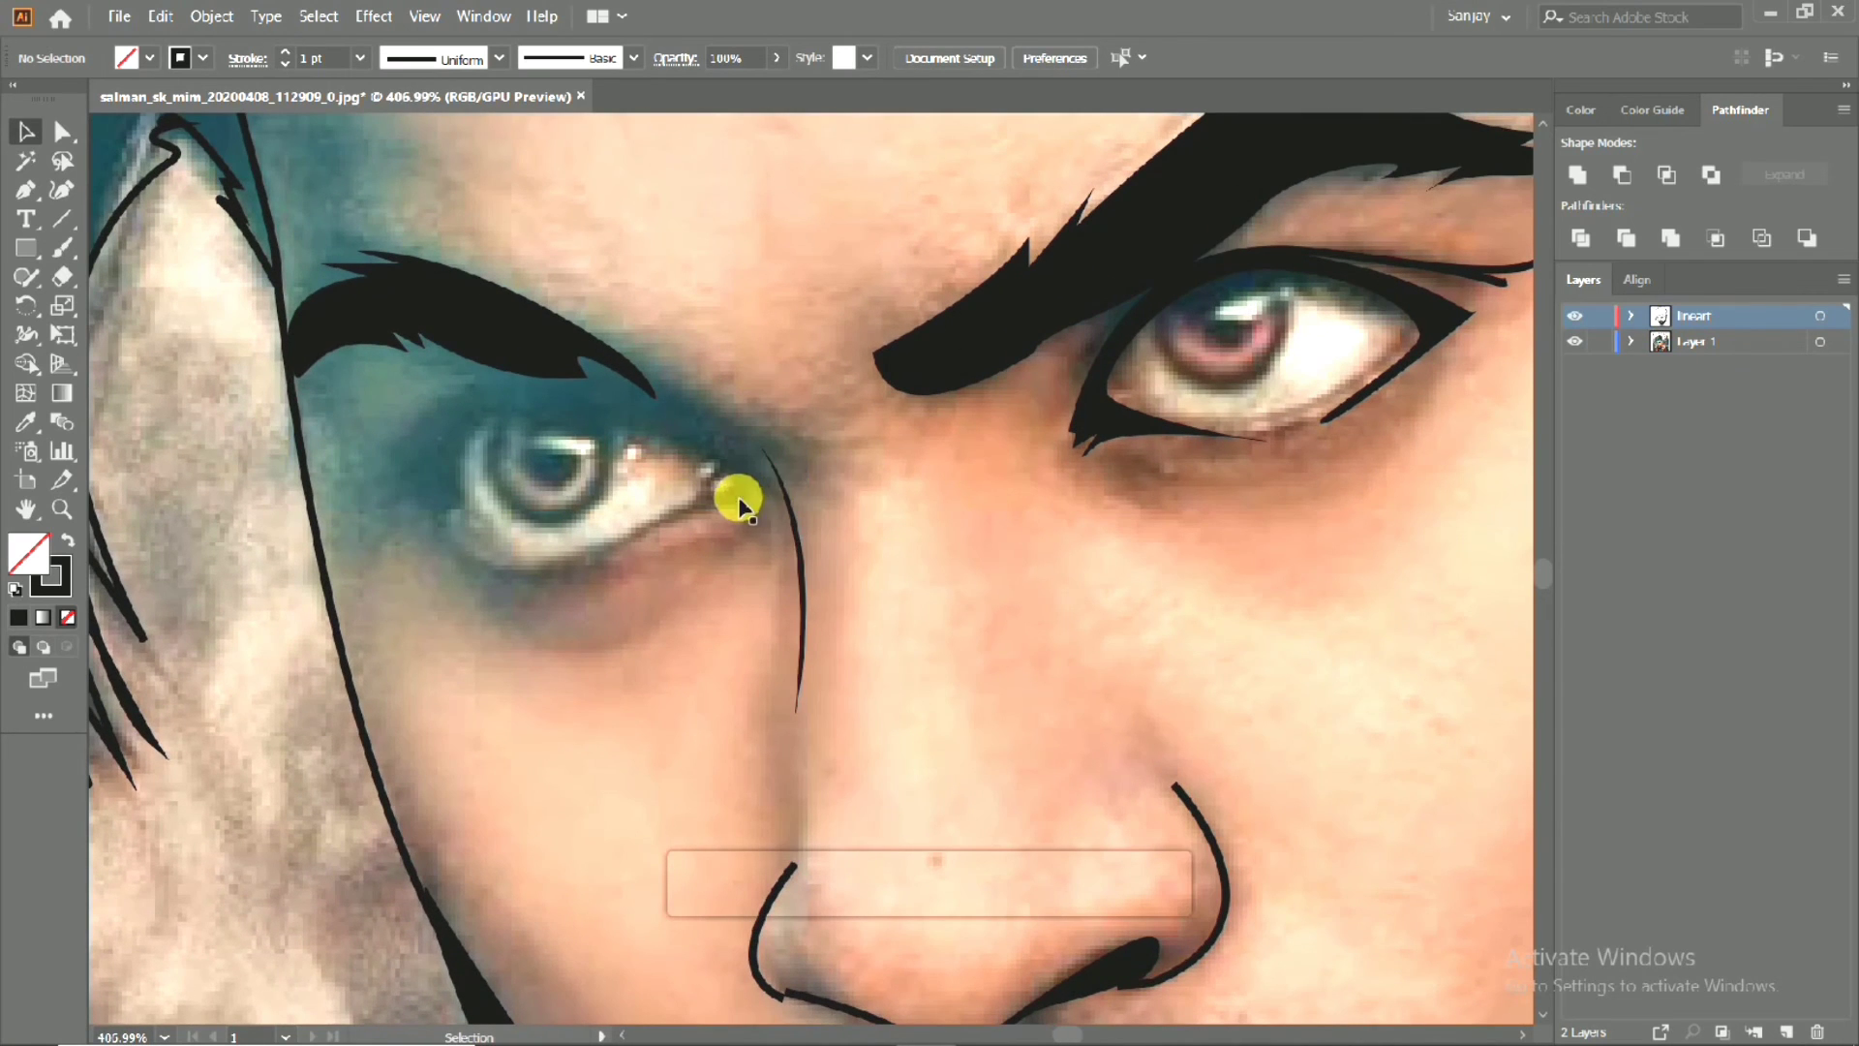
pyautogui.click(21, 186)
pyautogui.click(1113, 356)
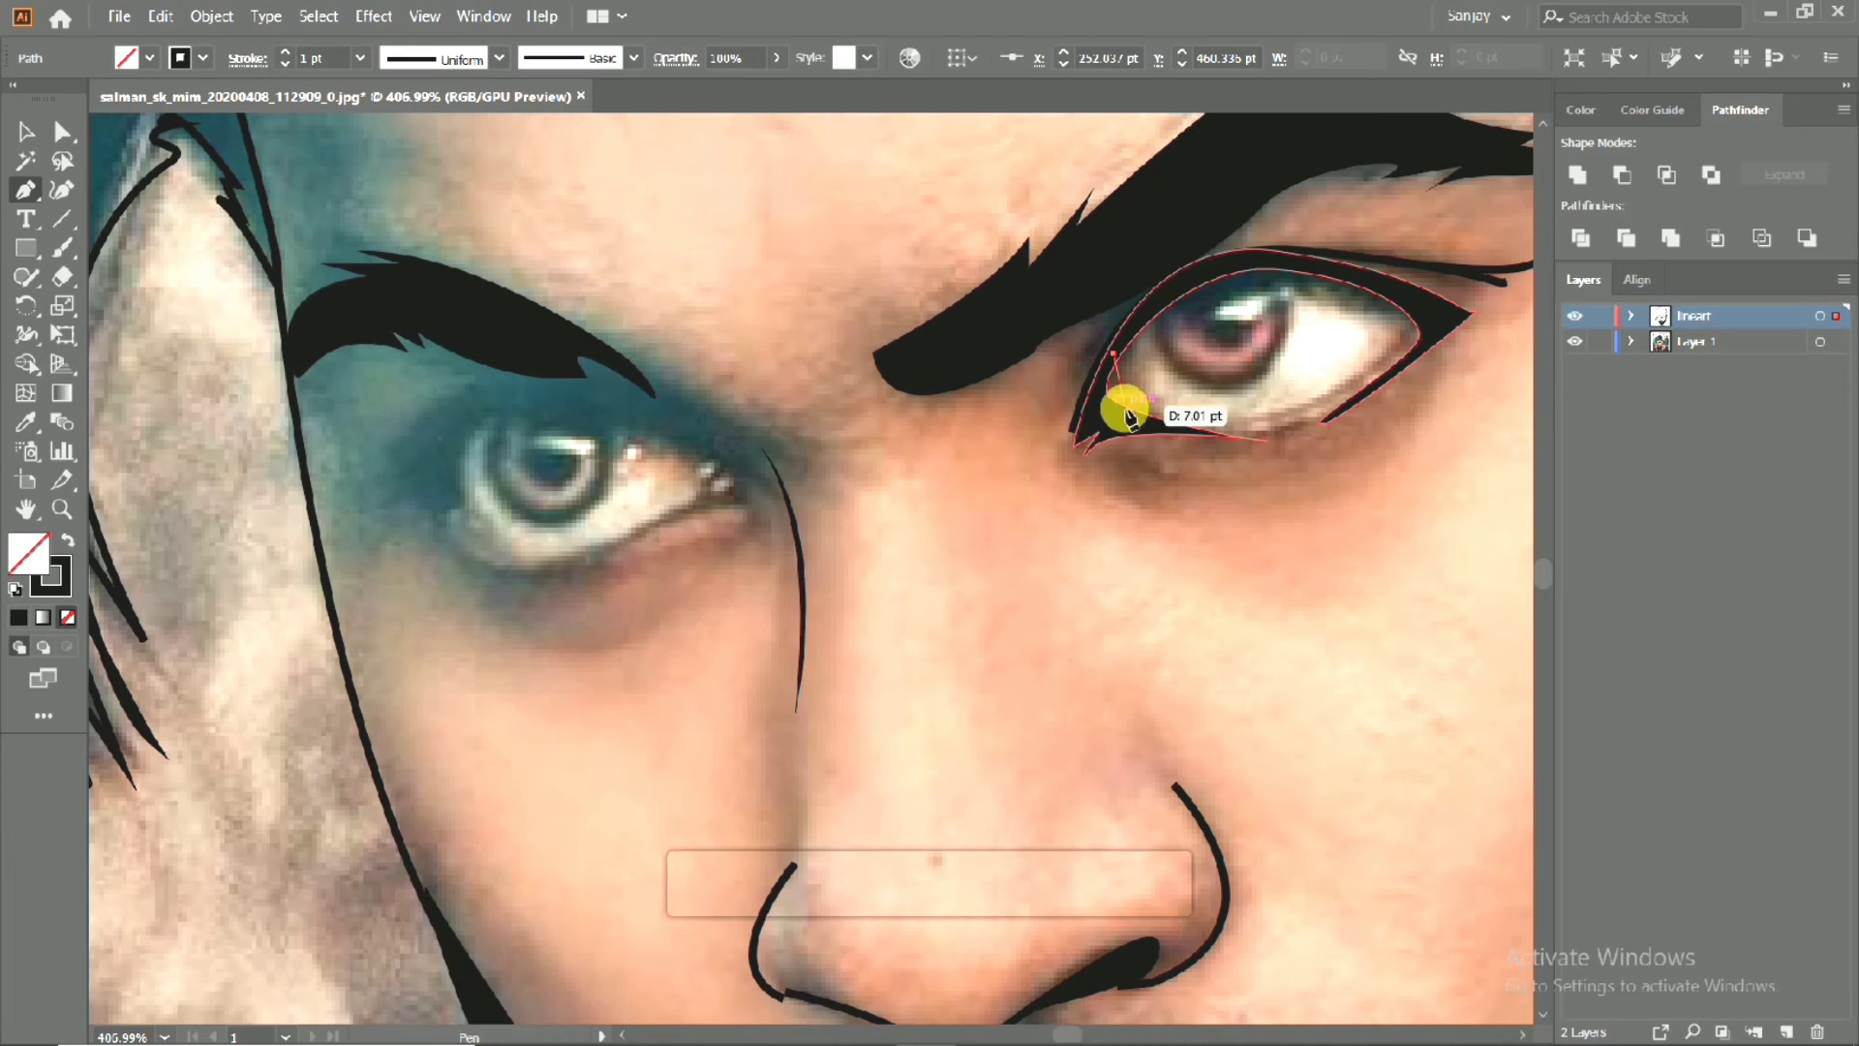
pyautogui.moveTo(1123, 412); pyautogui.dragTo(1098, 432)
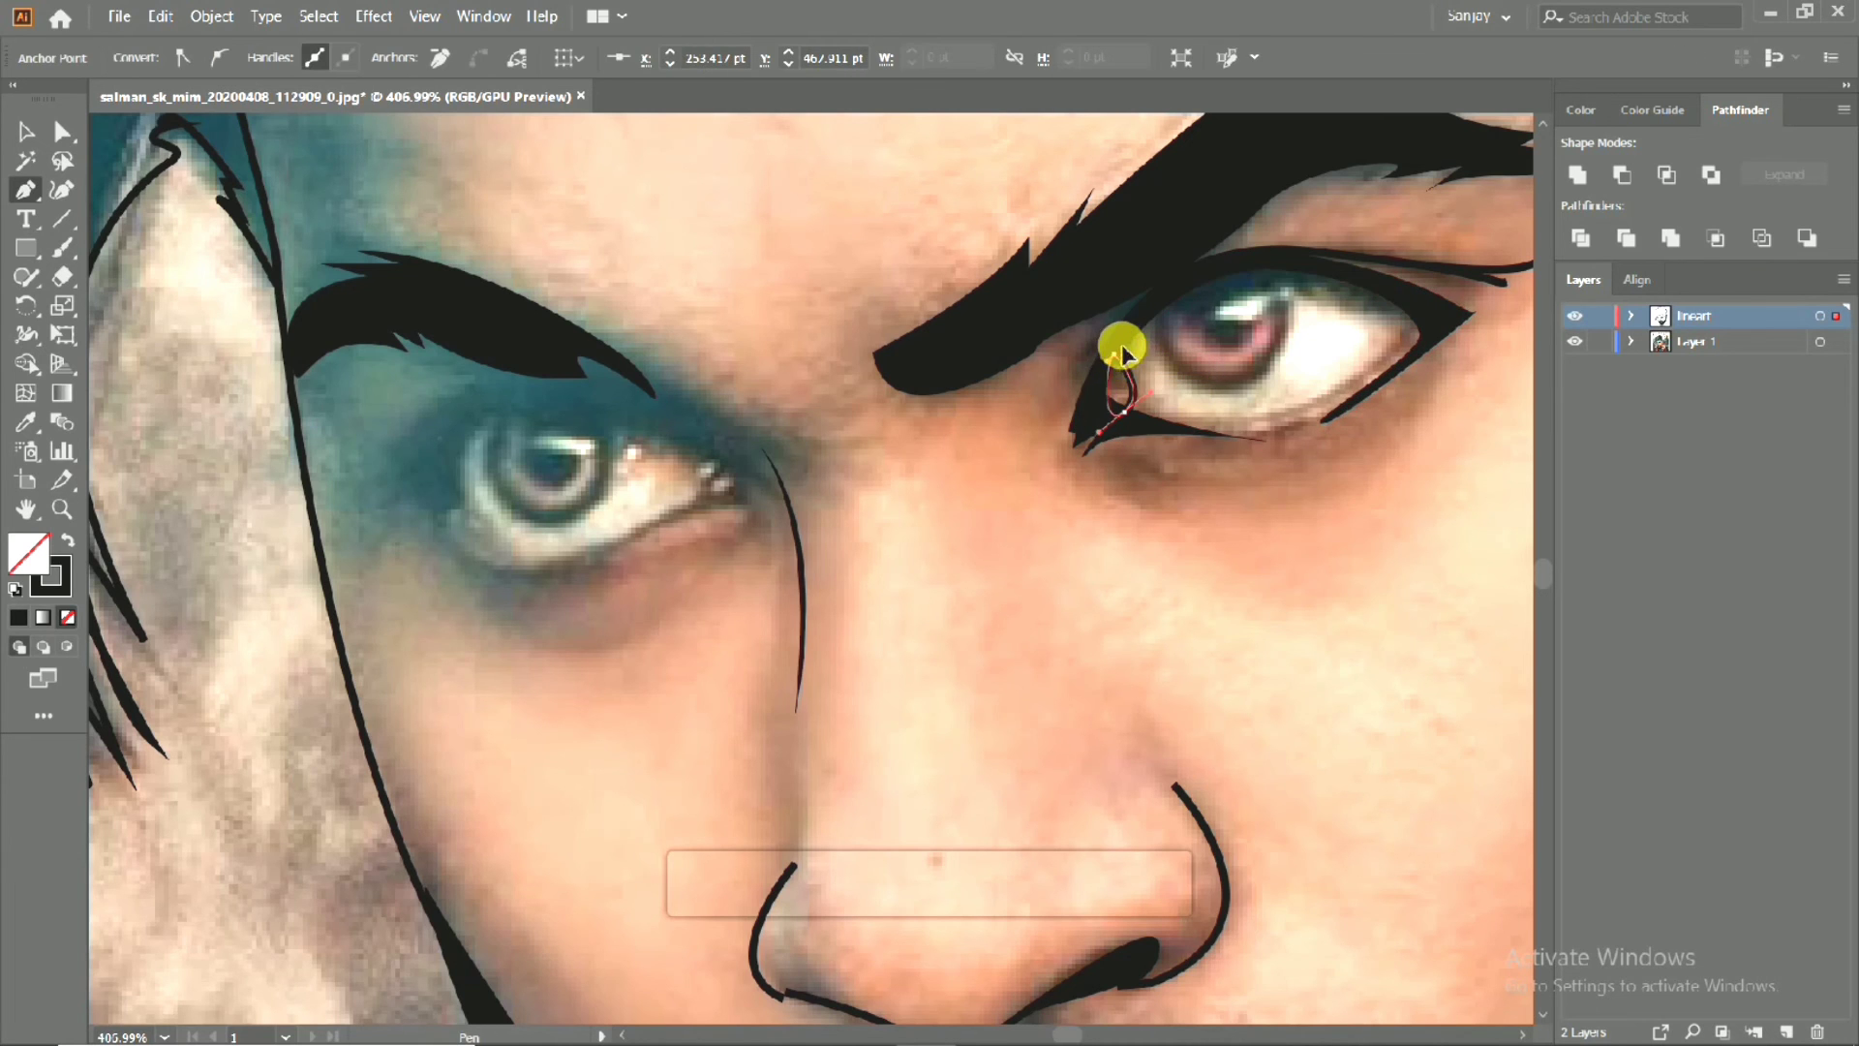
pyautogui.scroll(-2, 969, 402)
pyautogui.scroll(3, 984, 419)
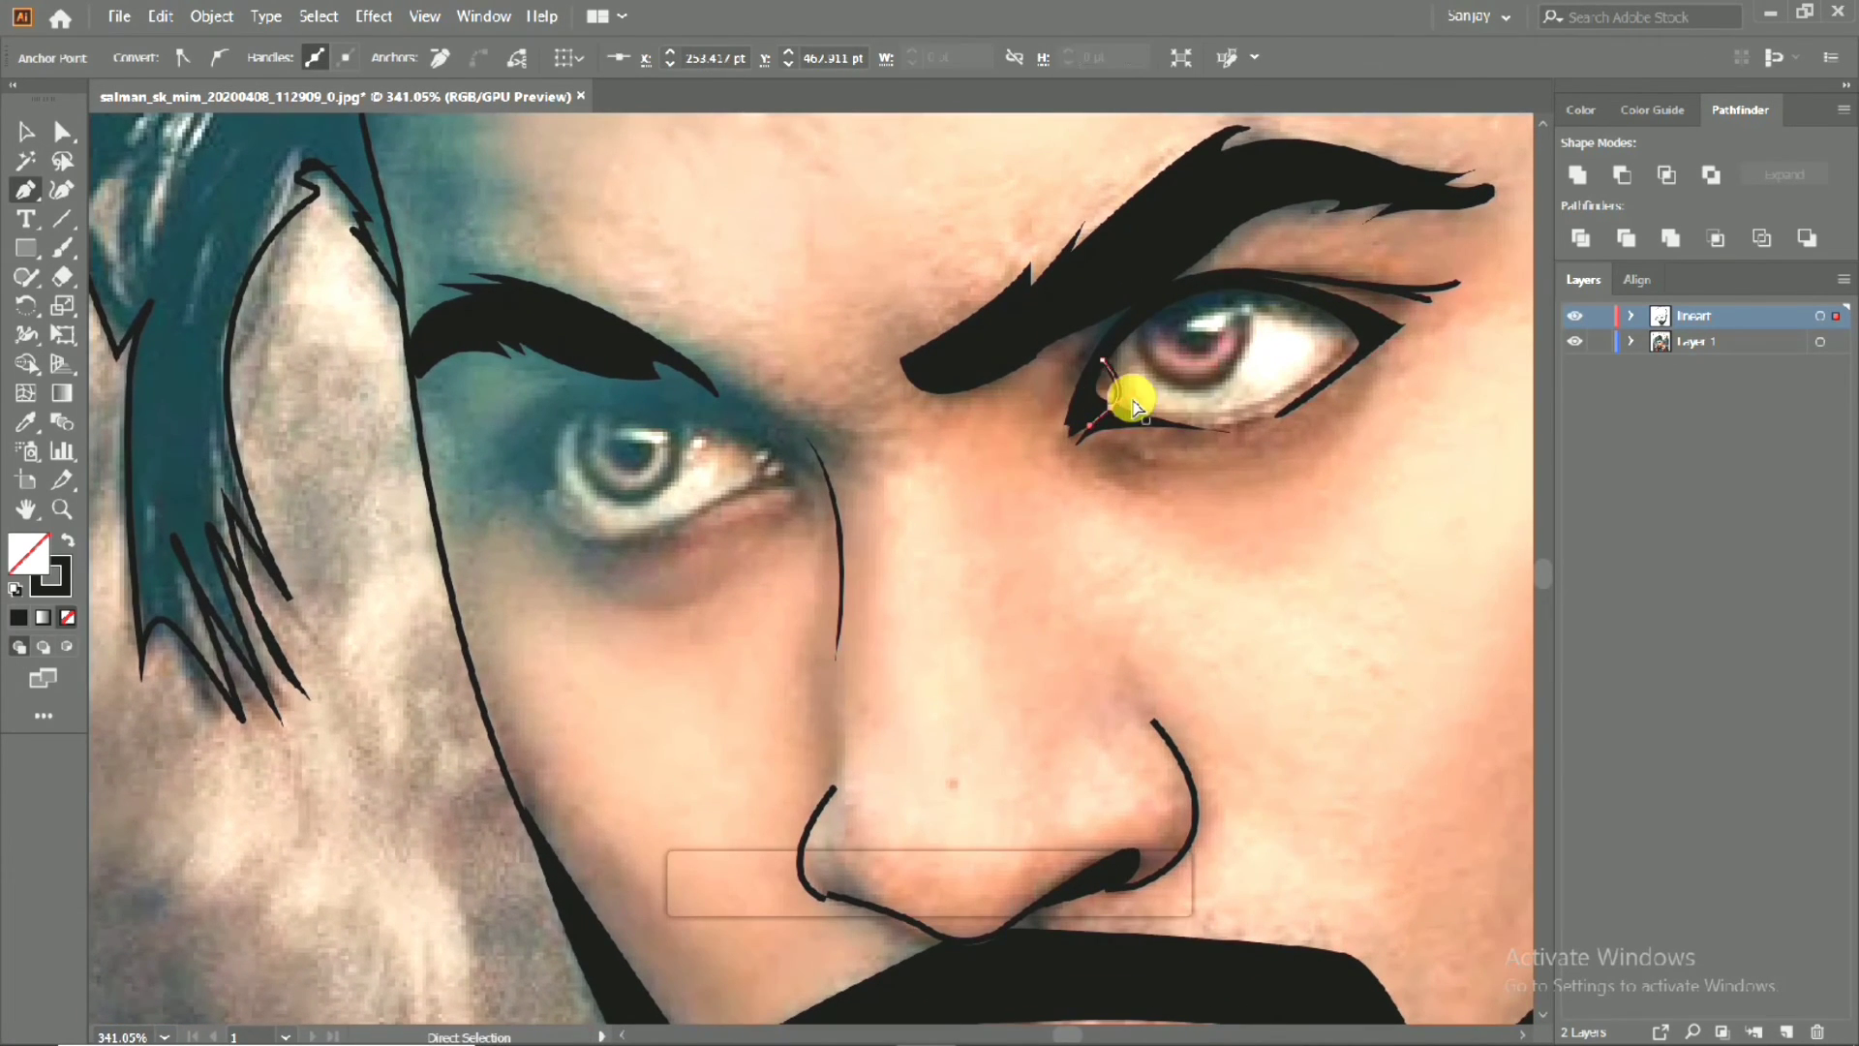
pyautogui.hotkey('ctrl', 'z')
pyautogui.moveTo(1112, 410); pyautogui.dragTo(1149, 422)
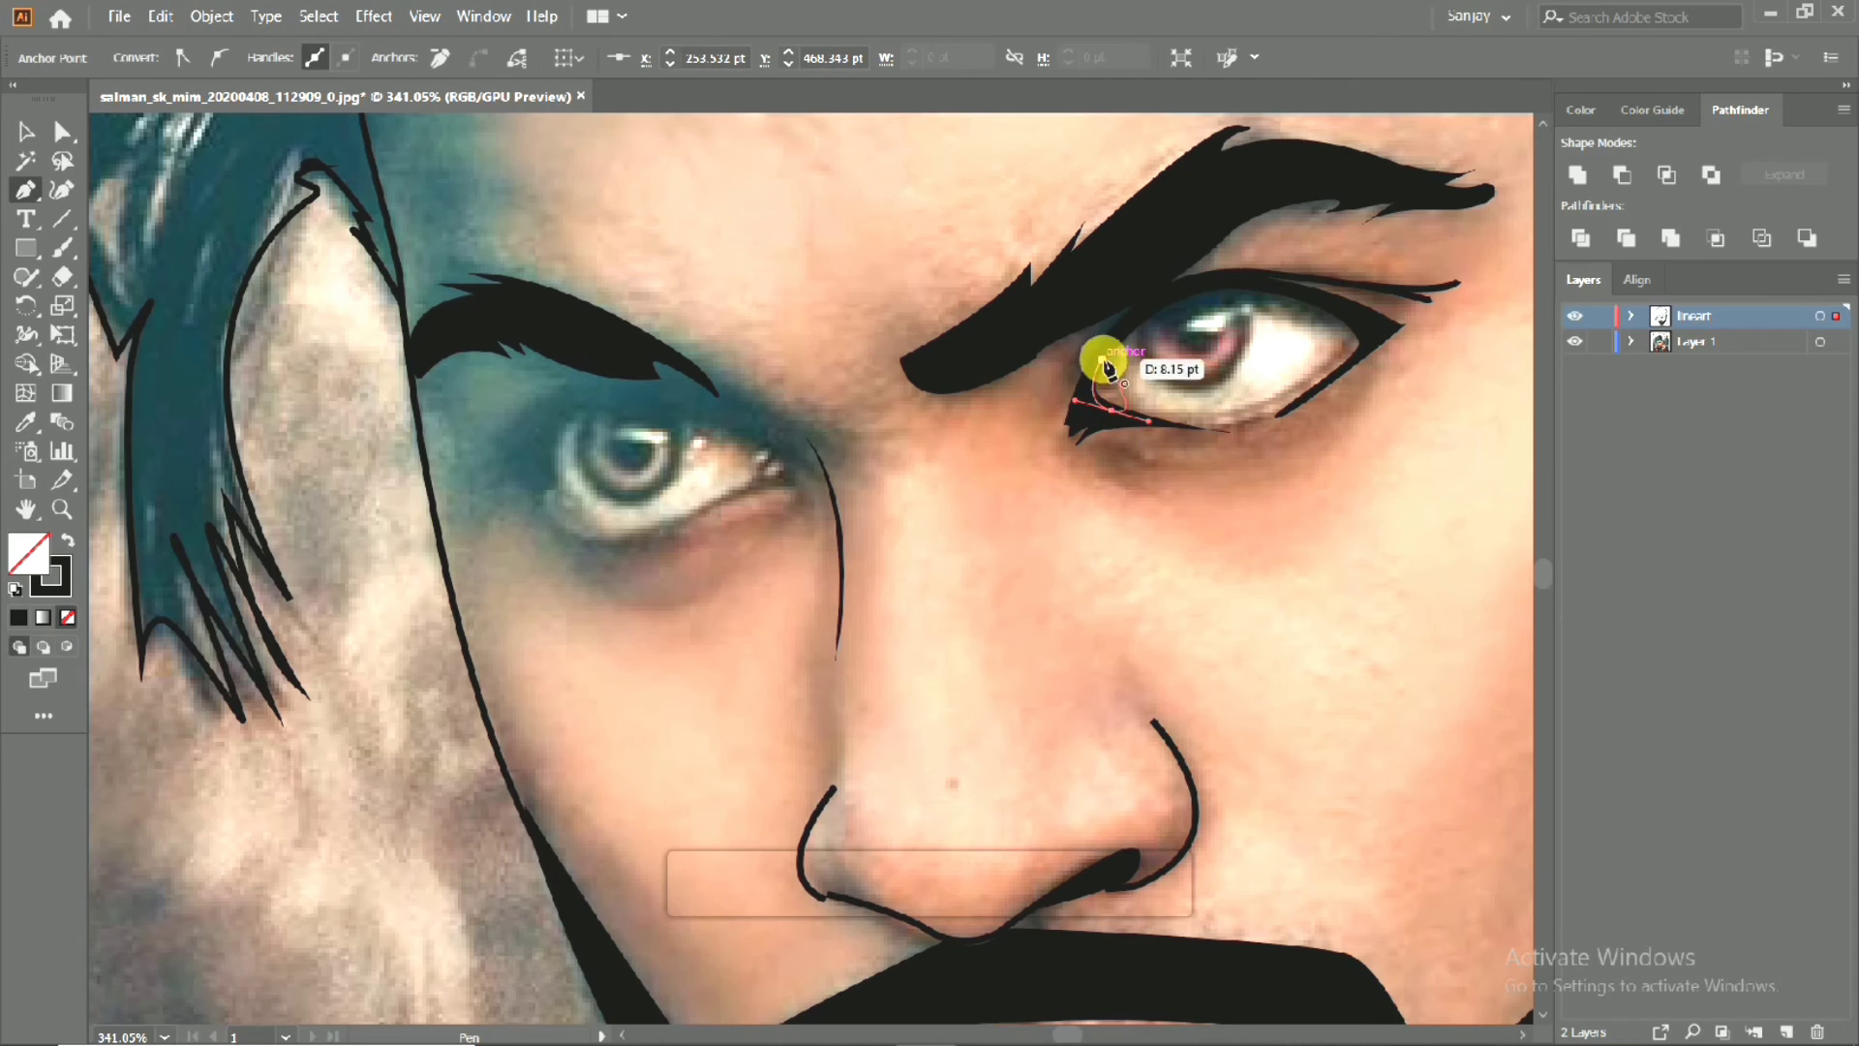
pyautogui.click(1108, 366)
pyautogui.scroll(3, 1120, 407)
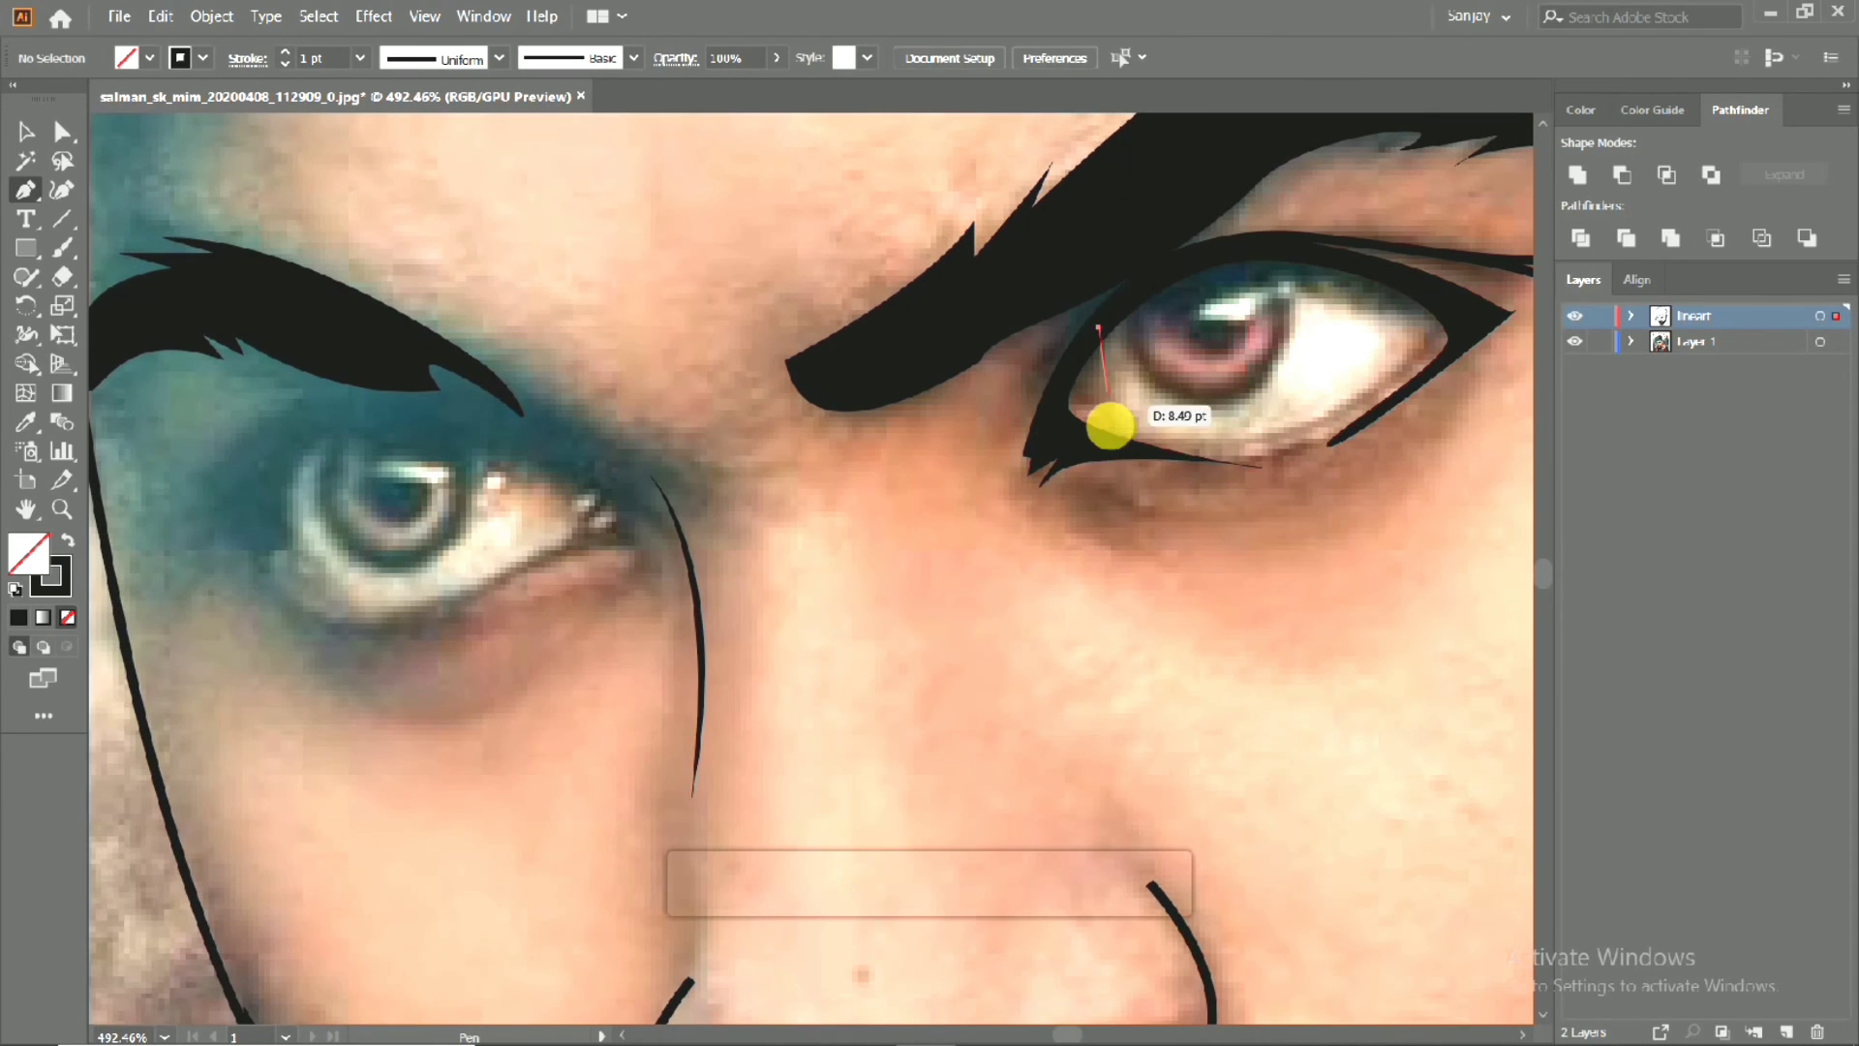
pyautogui.hotkey('ctrl', 'z')
pyautogui.click(1120, 313)
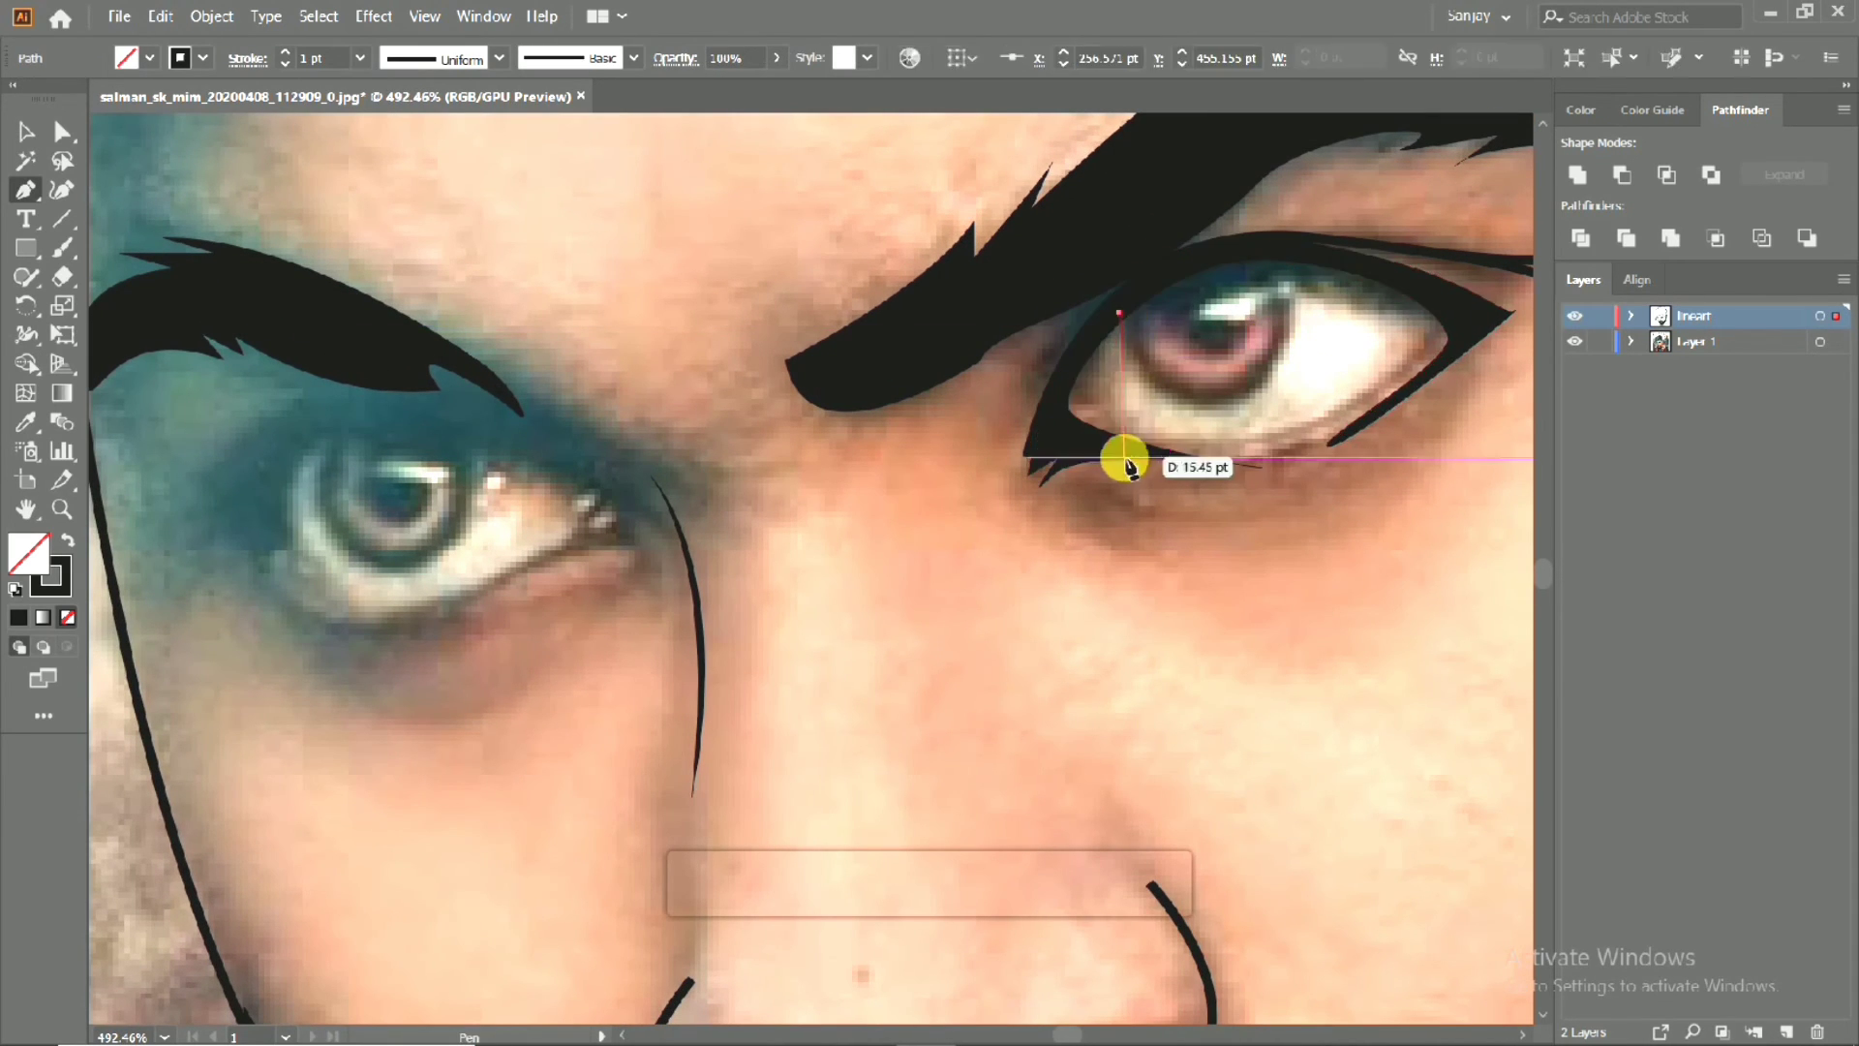
pyautogui.hotkey('ctrl', 'z')
pyautogui.hotkey('ctrl', 'z')
# Draw a small closed shape at the right eye's inner corner, curving from the upper lid to the lower lid and back.
pyautogui.click(1100, 318)
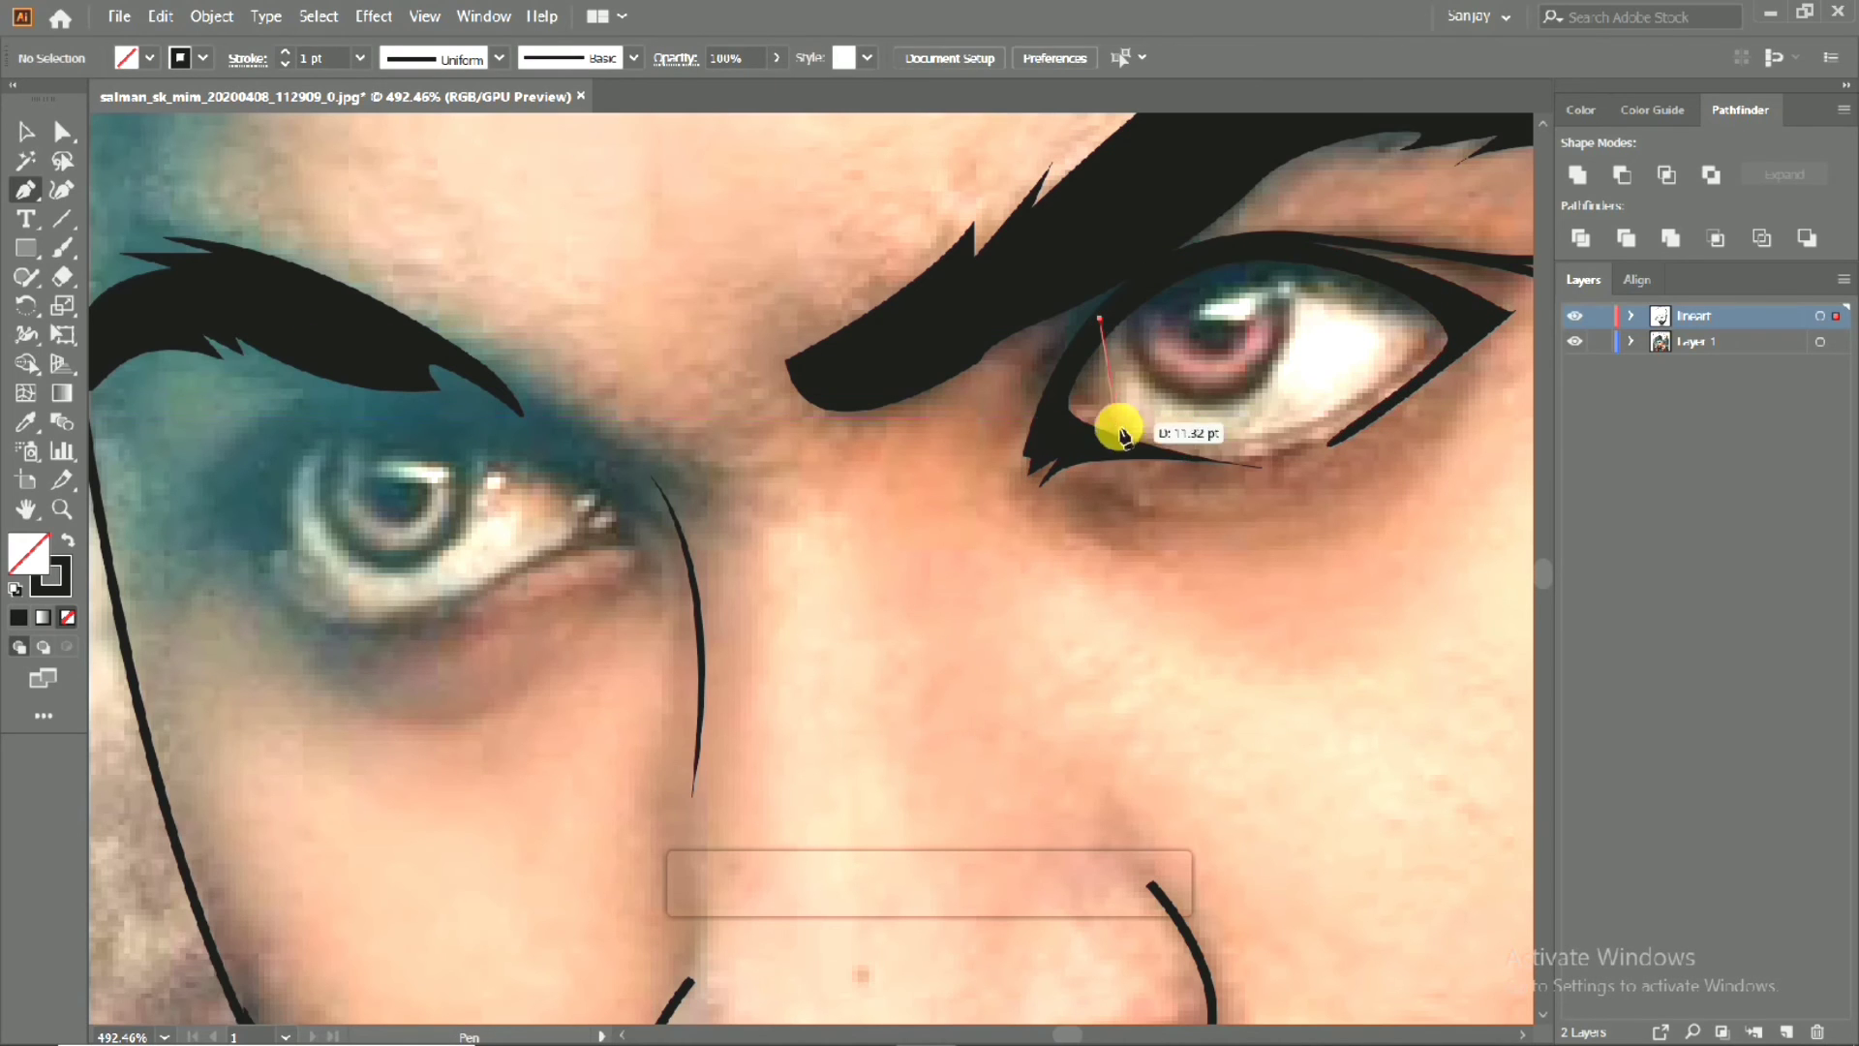
pyautogui.moveTo(1140, 451); pyautogui.dragTo(1163, 448)
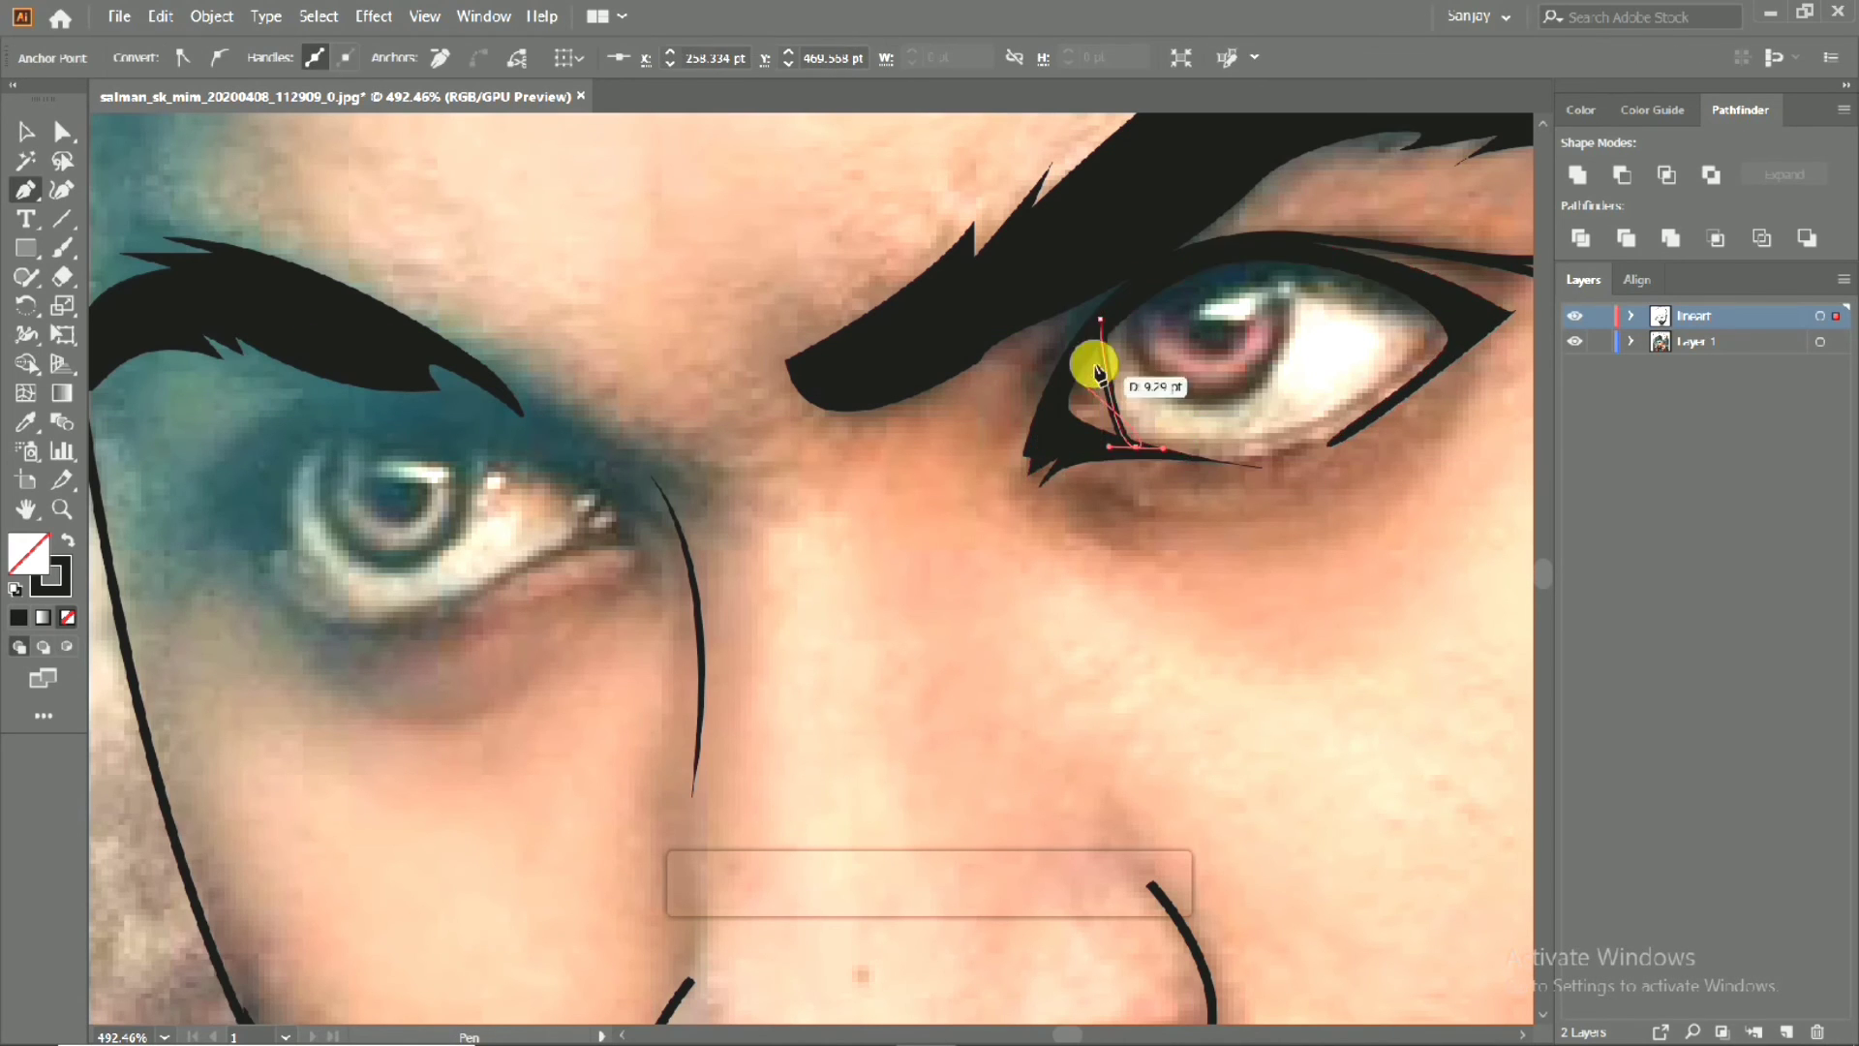
pyautogui.scroll(-5, 1070, 365)
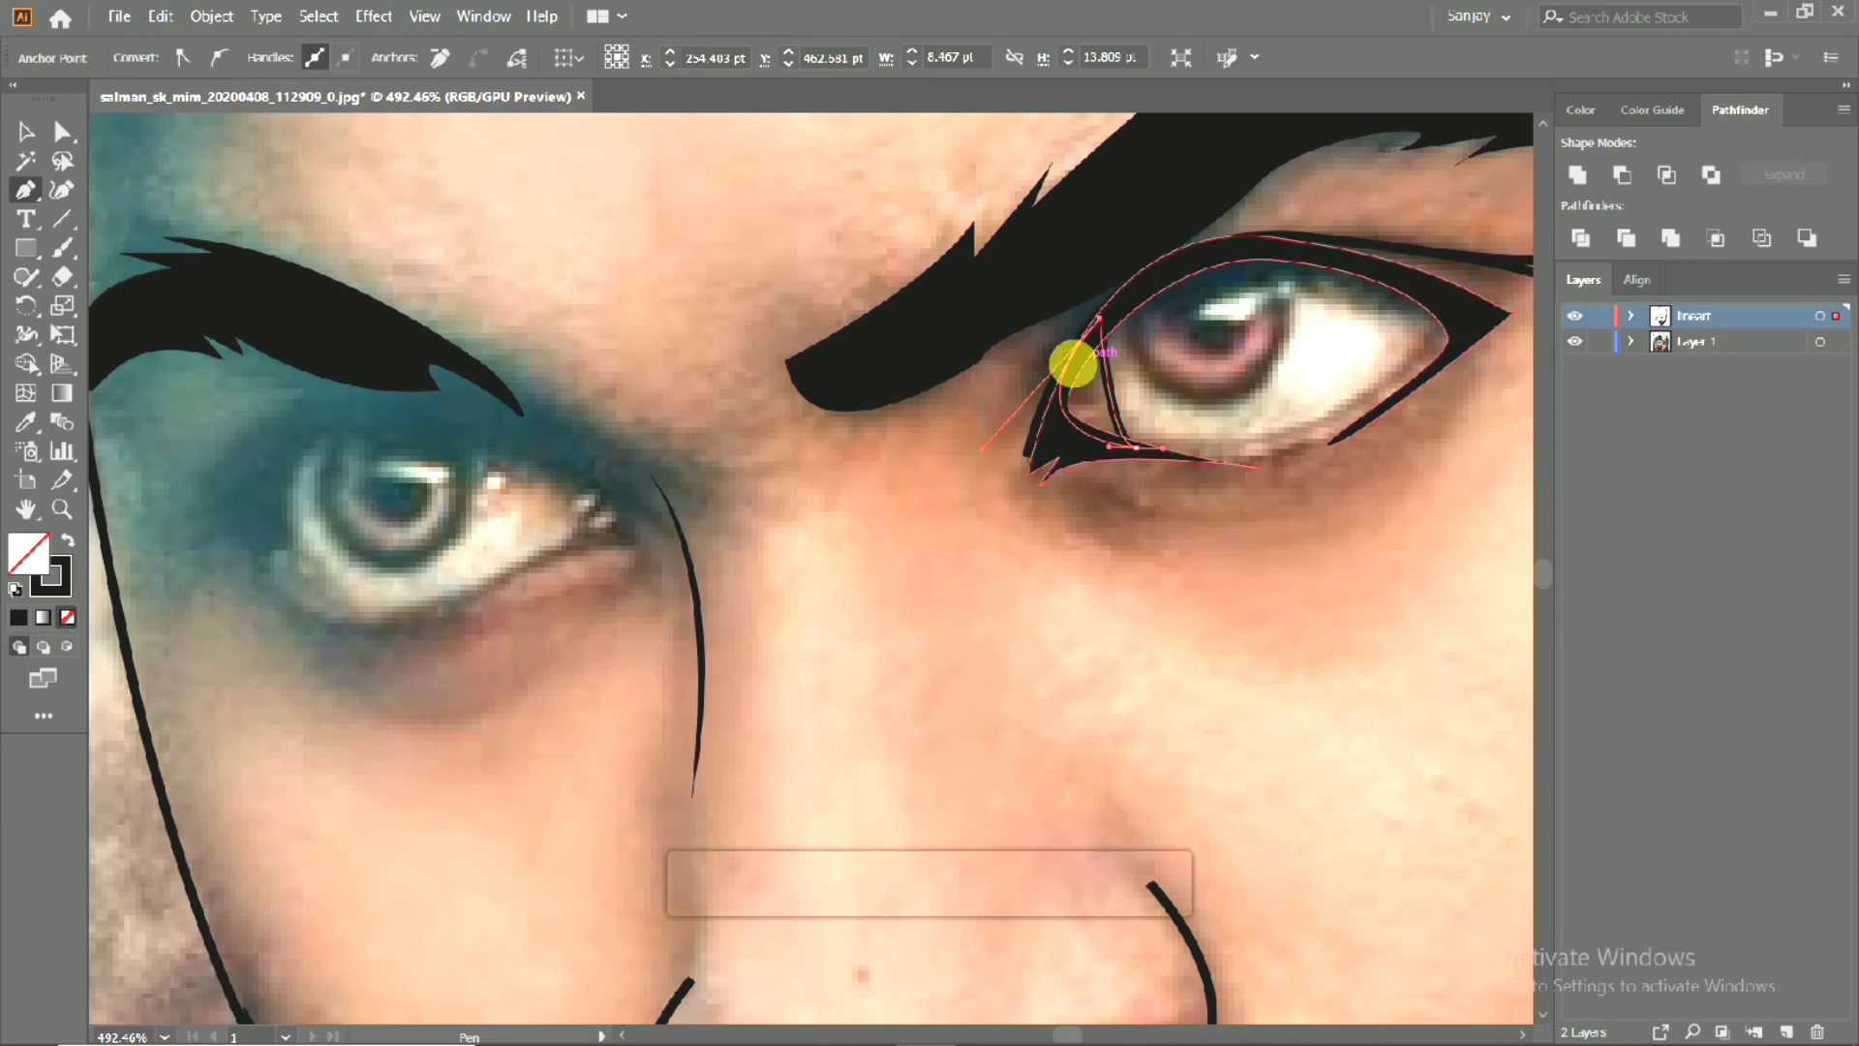
pyautogui.scroll(4, 801, 535)
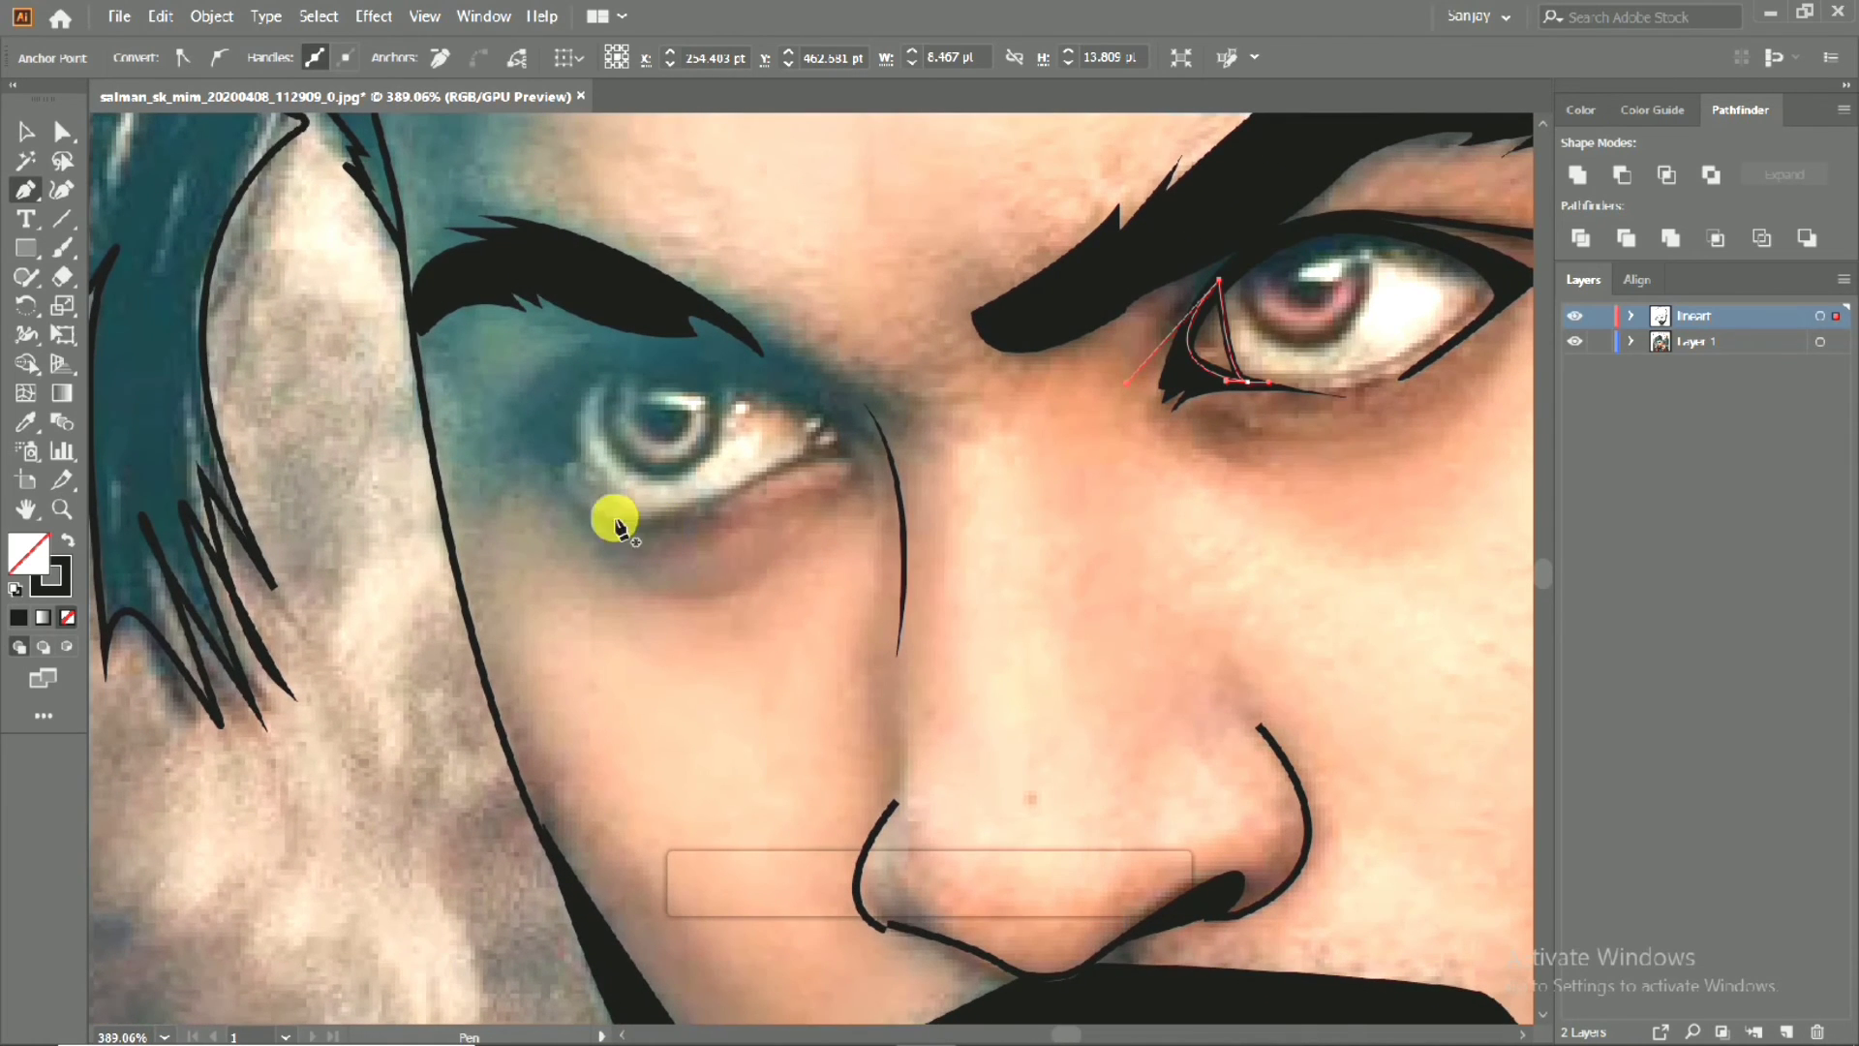
# Start a new path at the inner corner of the left eye.
pyautogui.scroll(2, 523, 530)
pyautogui.scroll(-4, 543, 485)
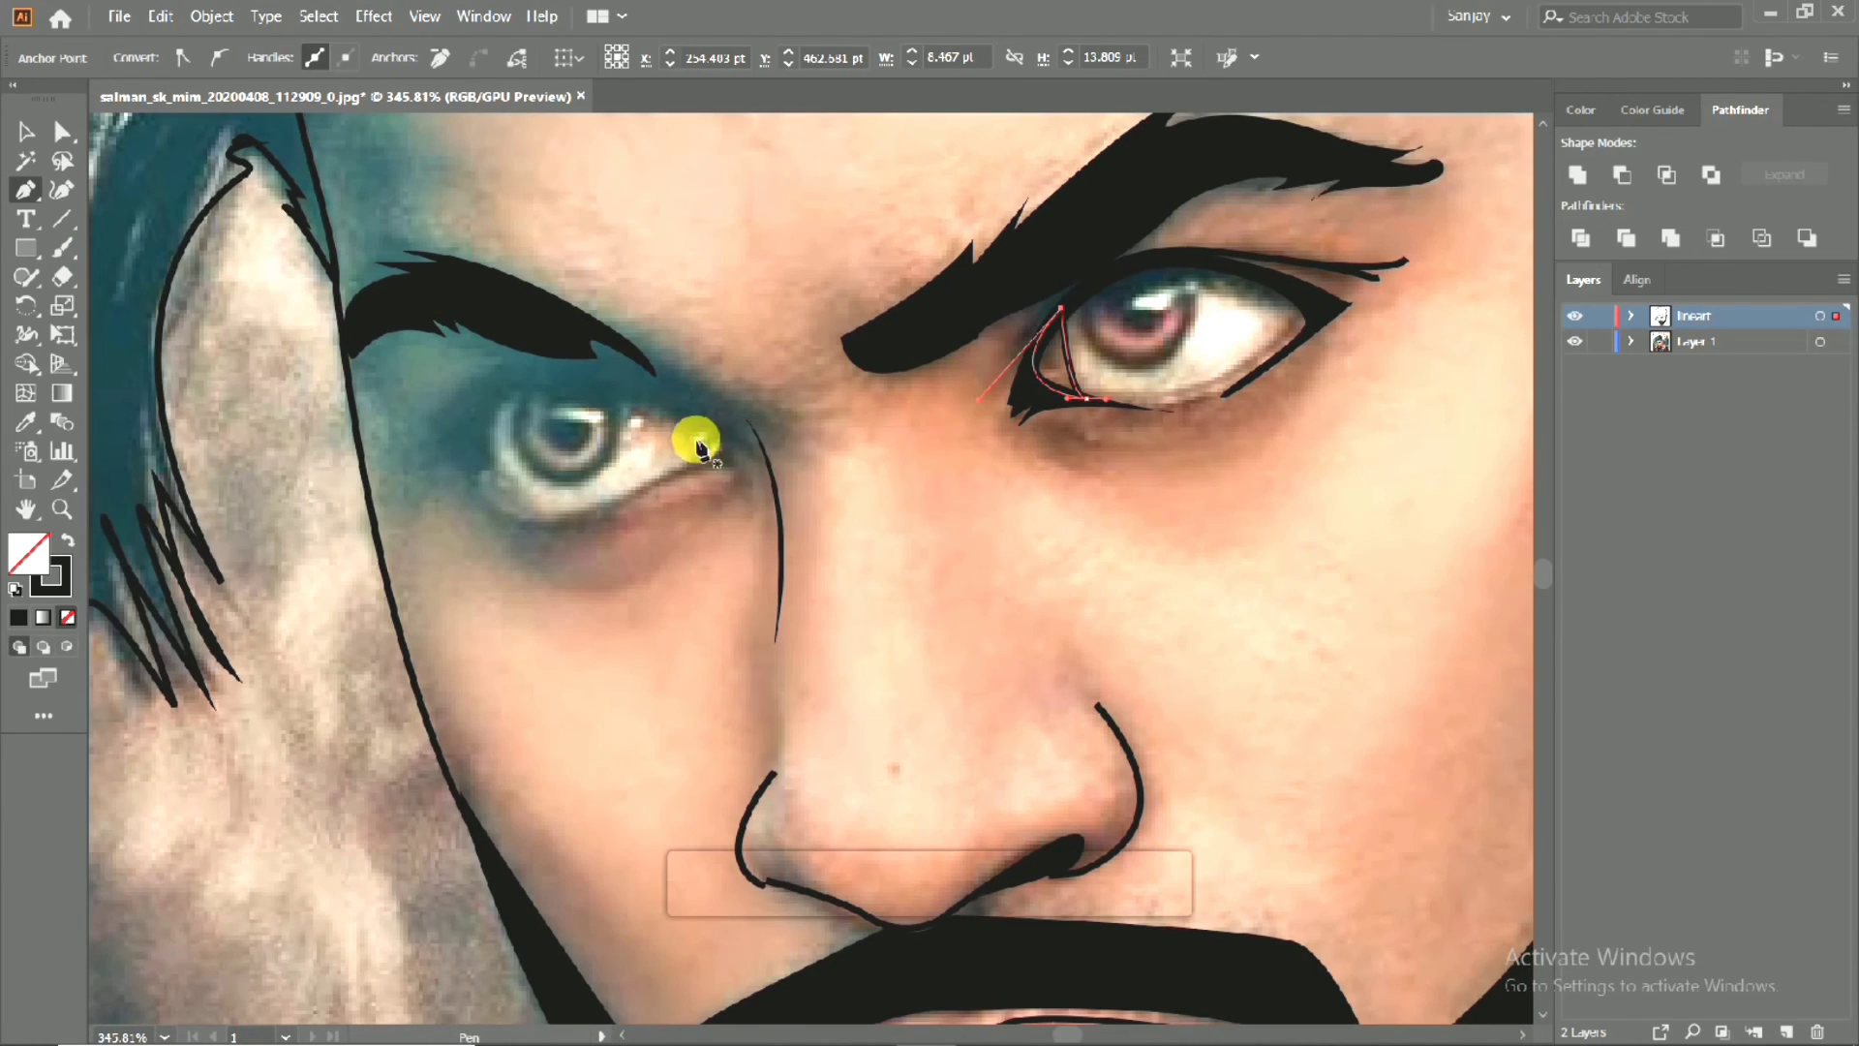
pyautogui.click(747, 457)
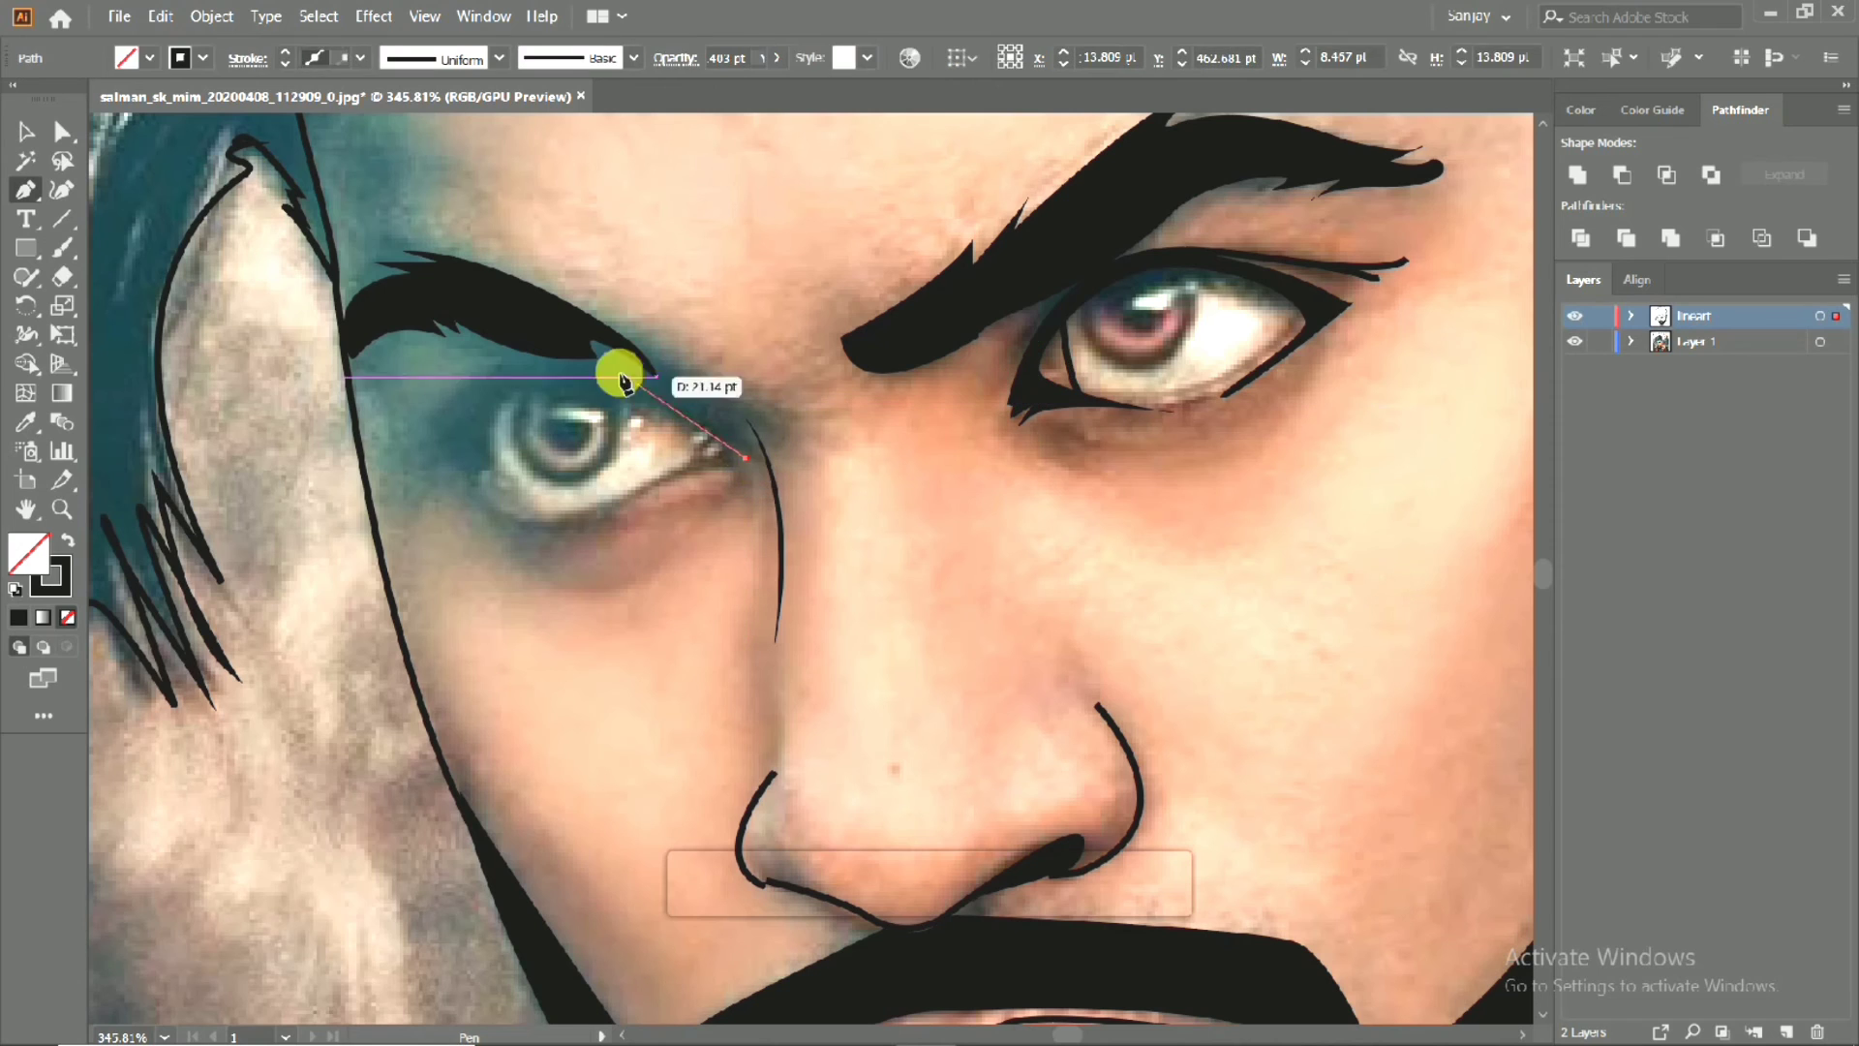
pyautogui.moveTo(363, 409)
pyautogui.mouseDown()
pyautogui.moveTo(320, 492)
pyautogui.moveTo(365, 485)
pyautogui.moveTo(468, 415)
pyautogui.moveTo(464, 398)
pyautogui.moveTo(395, 457)
pyautogui.mouseUp()
pyautogui.hotkey('ctrl', 'z')
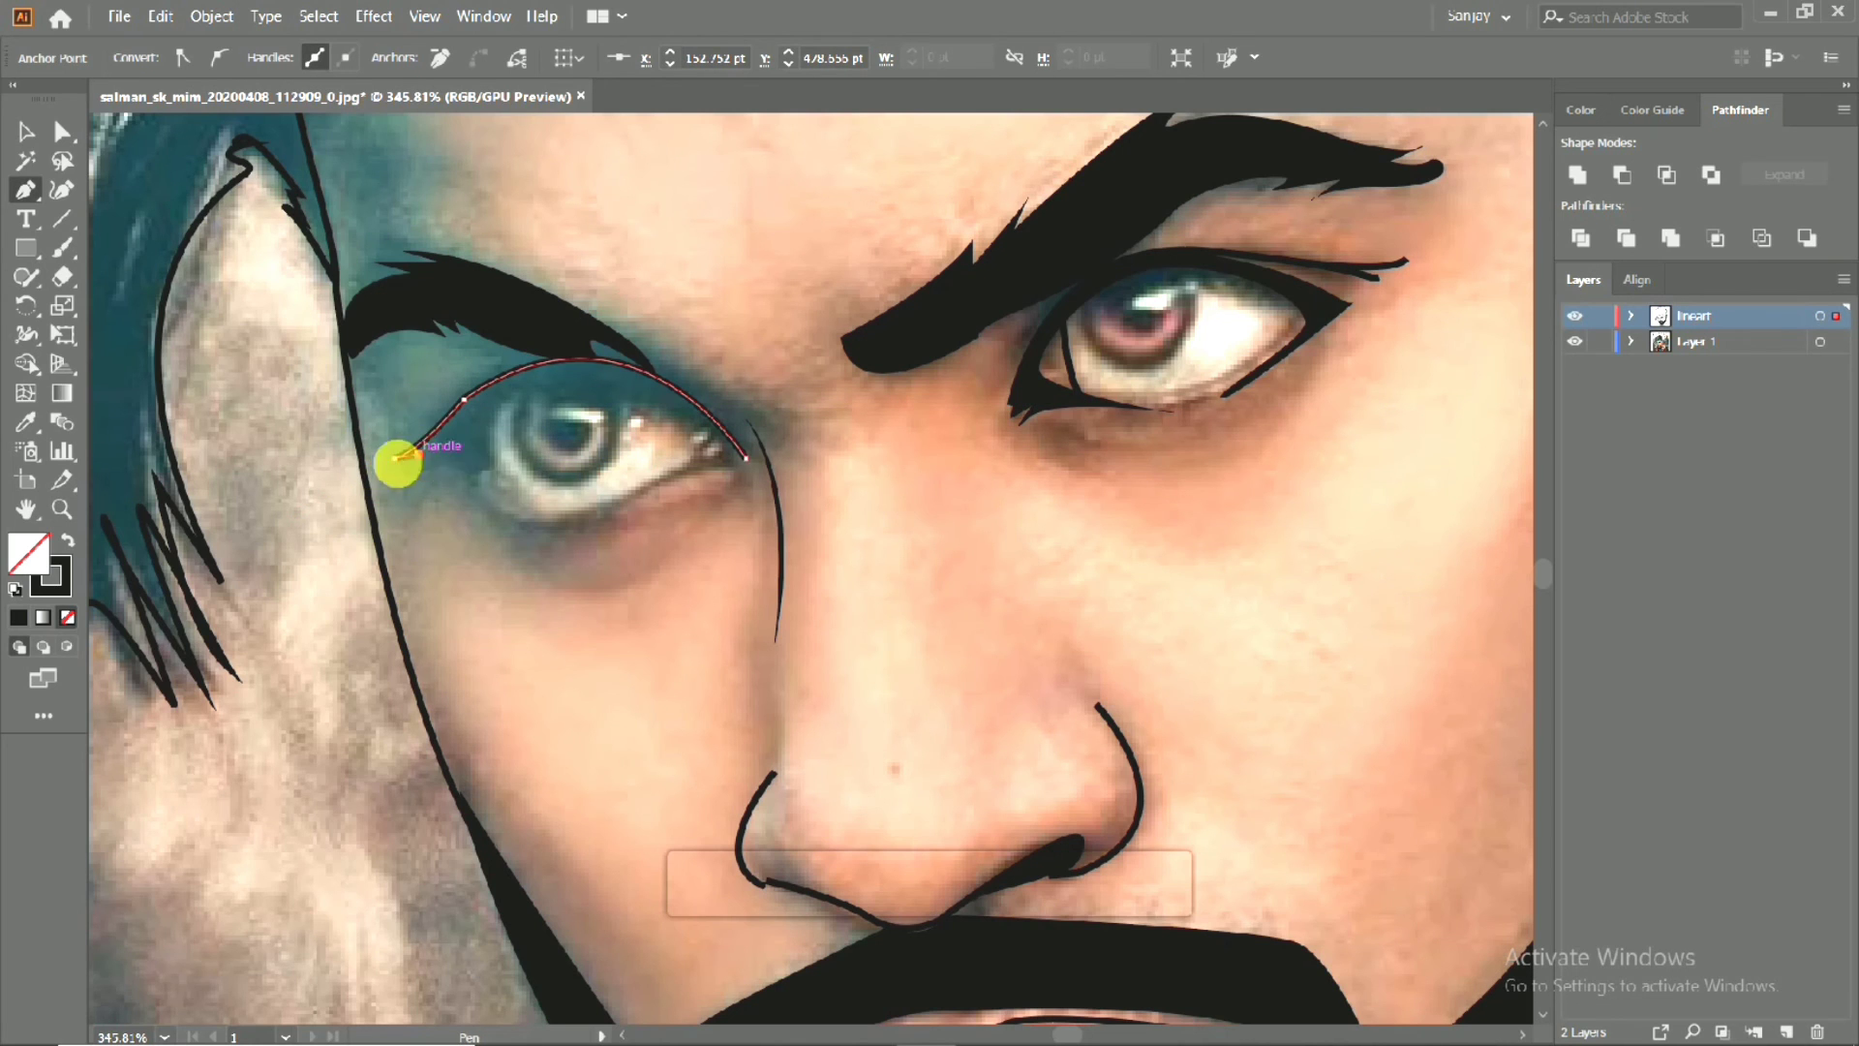
pyautogui.click(388, 467)
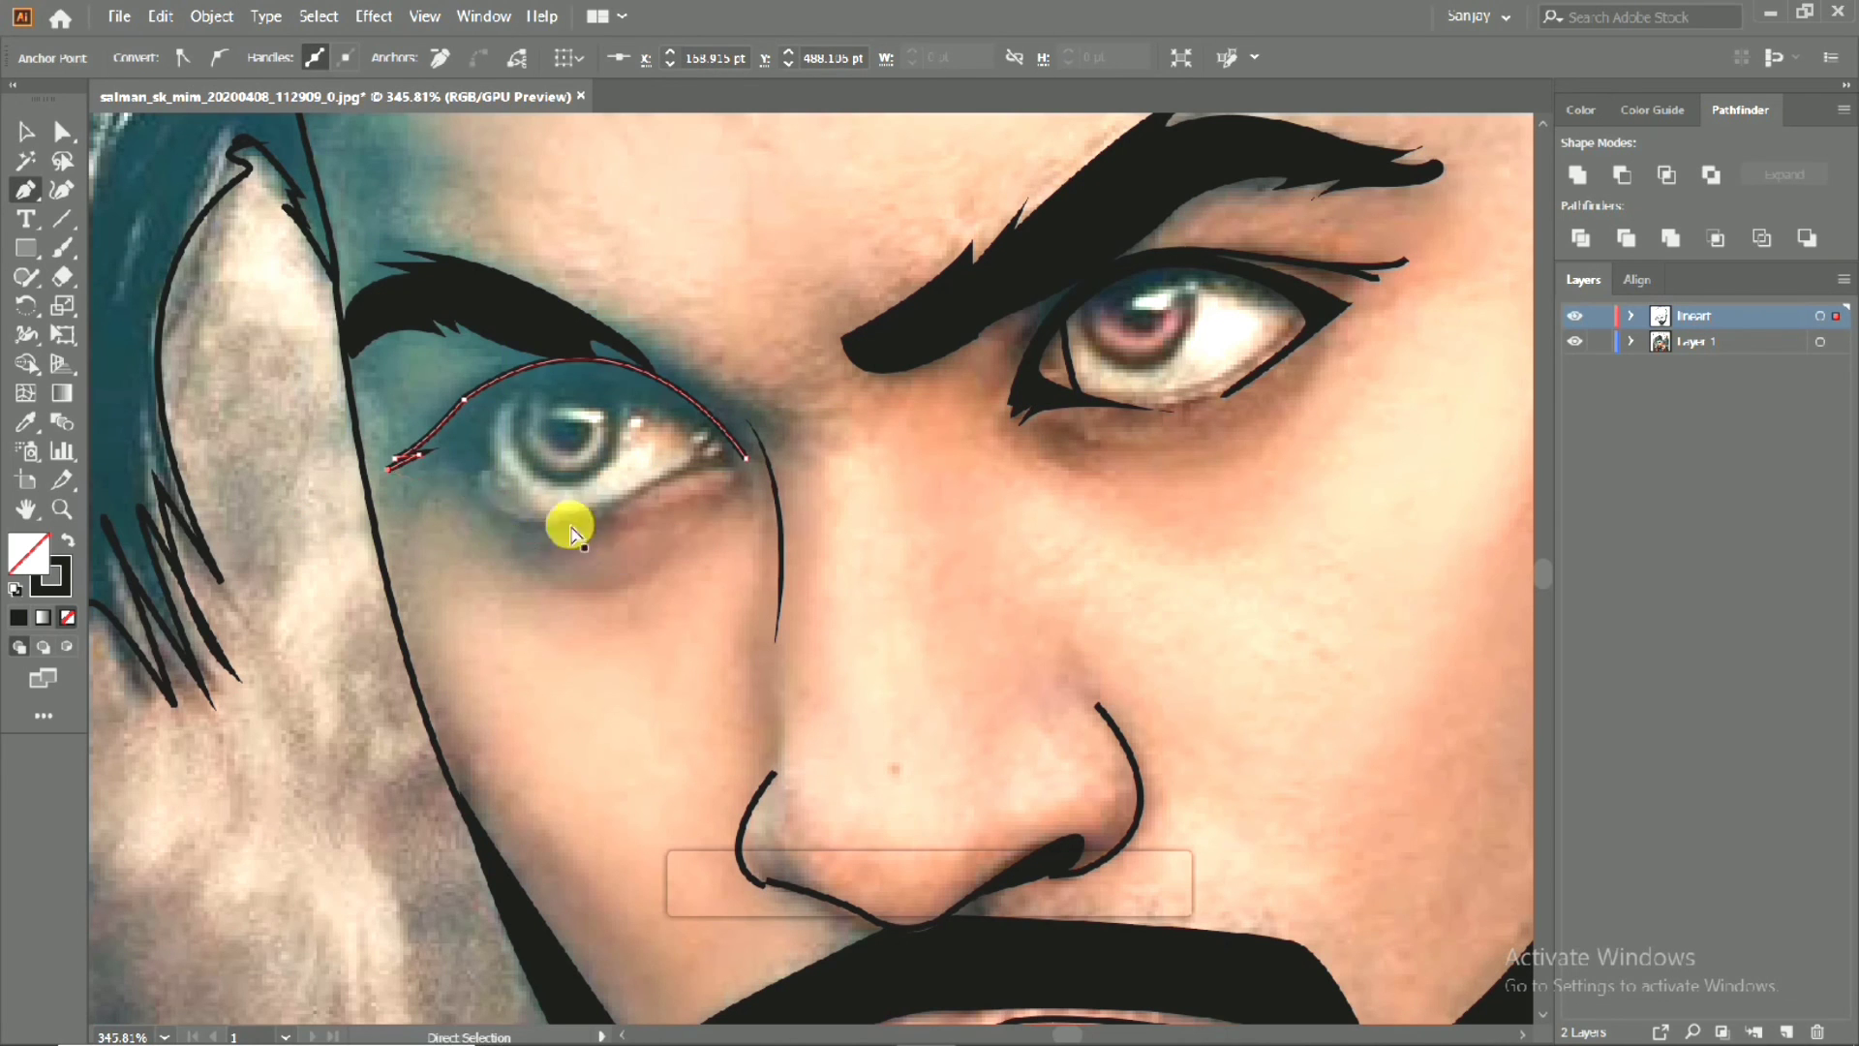
pyautogui.hotkey('ctrl', 'z')
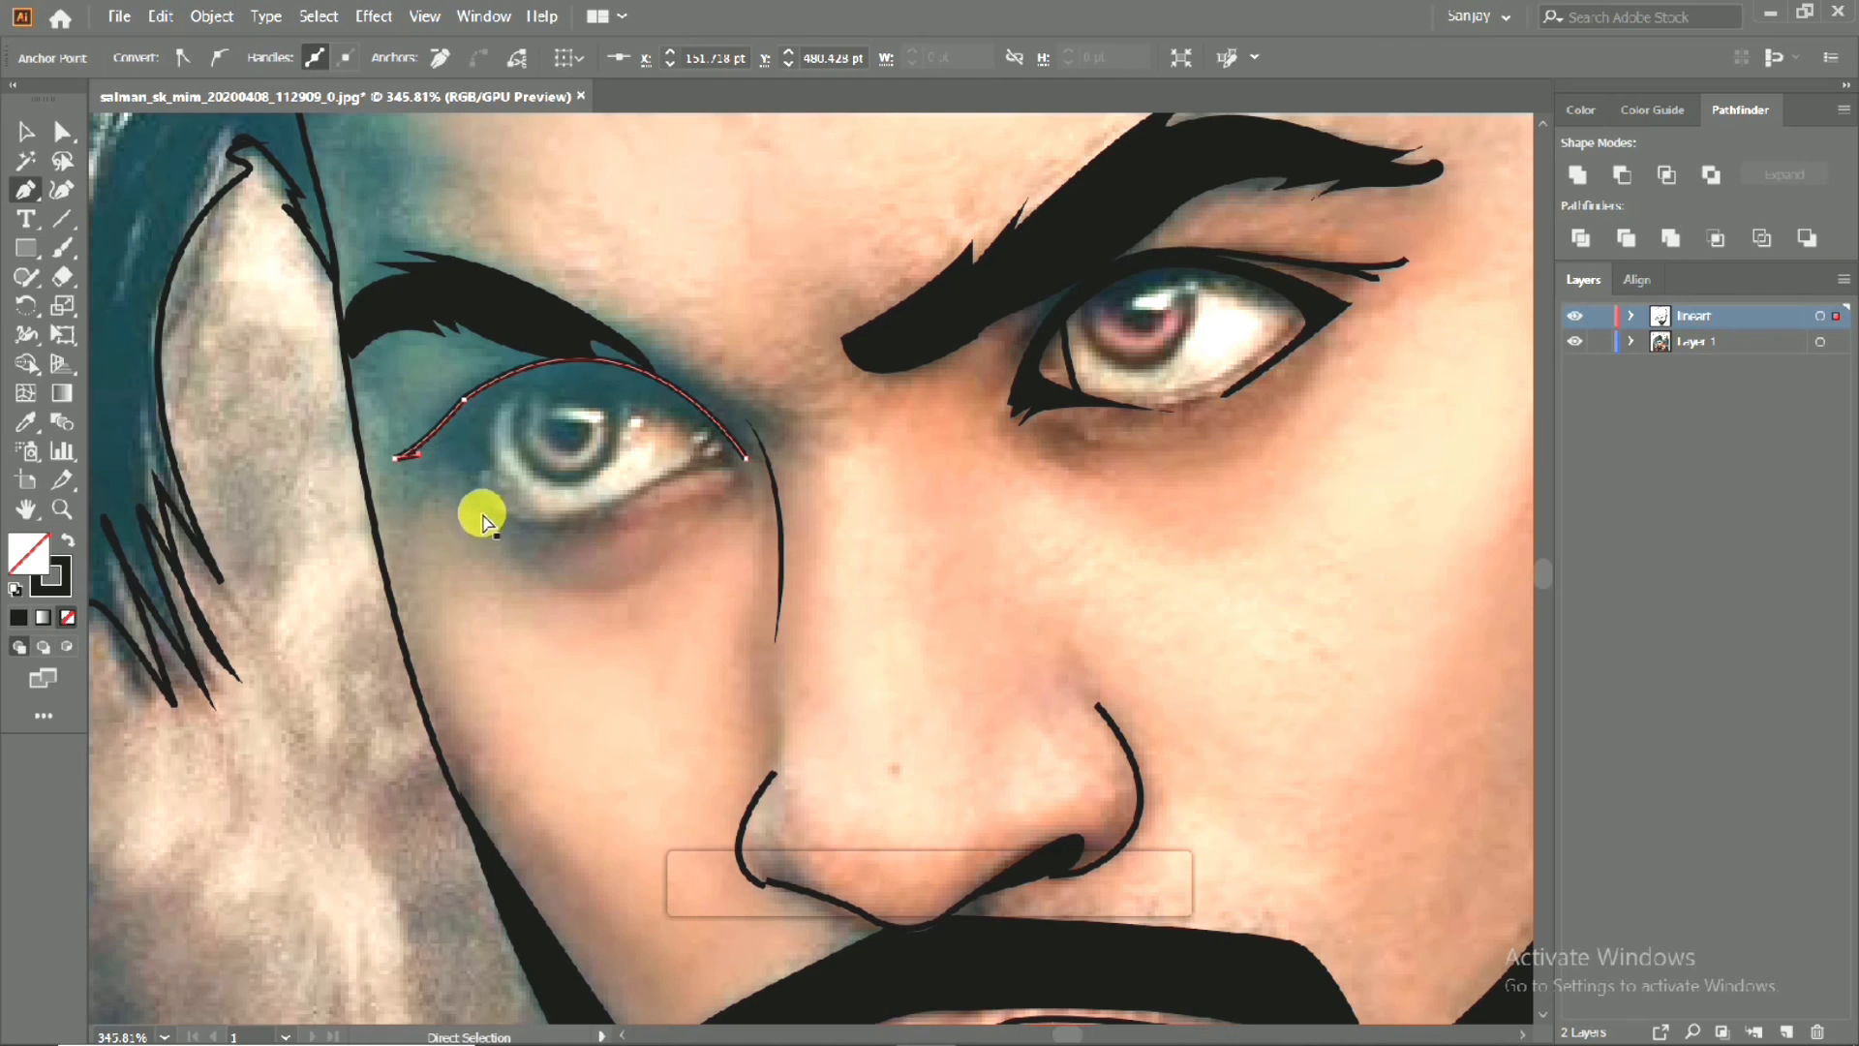
pyautogui.hotkey('ctrl', 'z')
pyautogui.hotkey('ctrl', 'z')
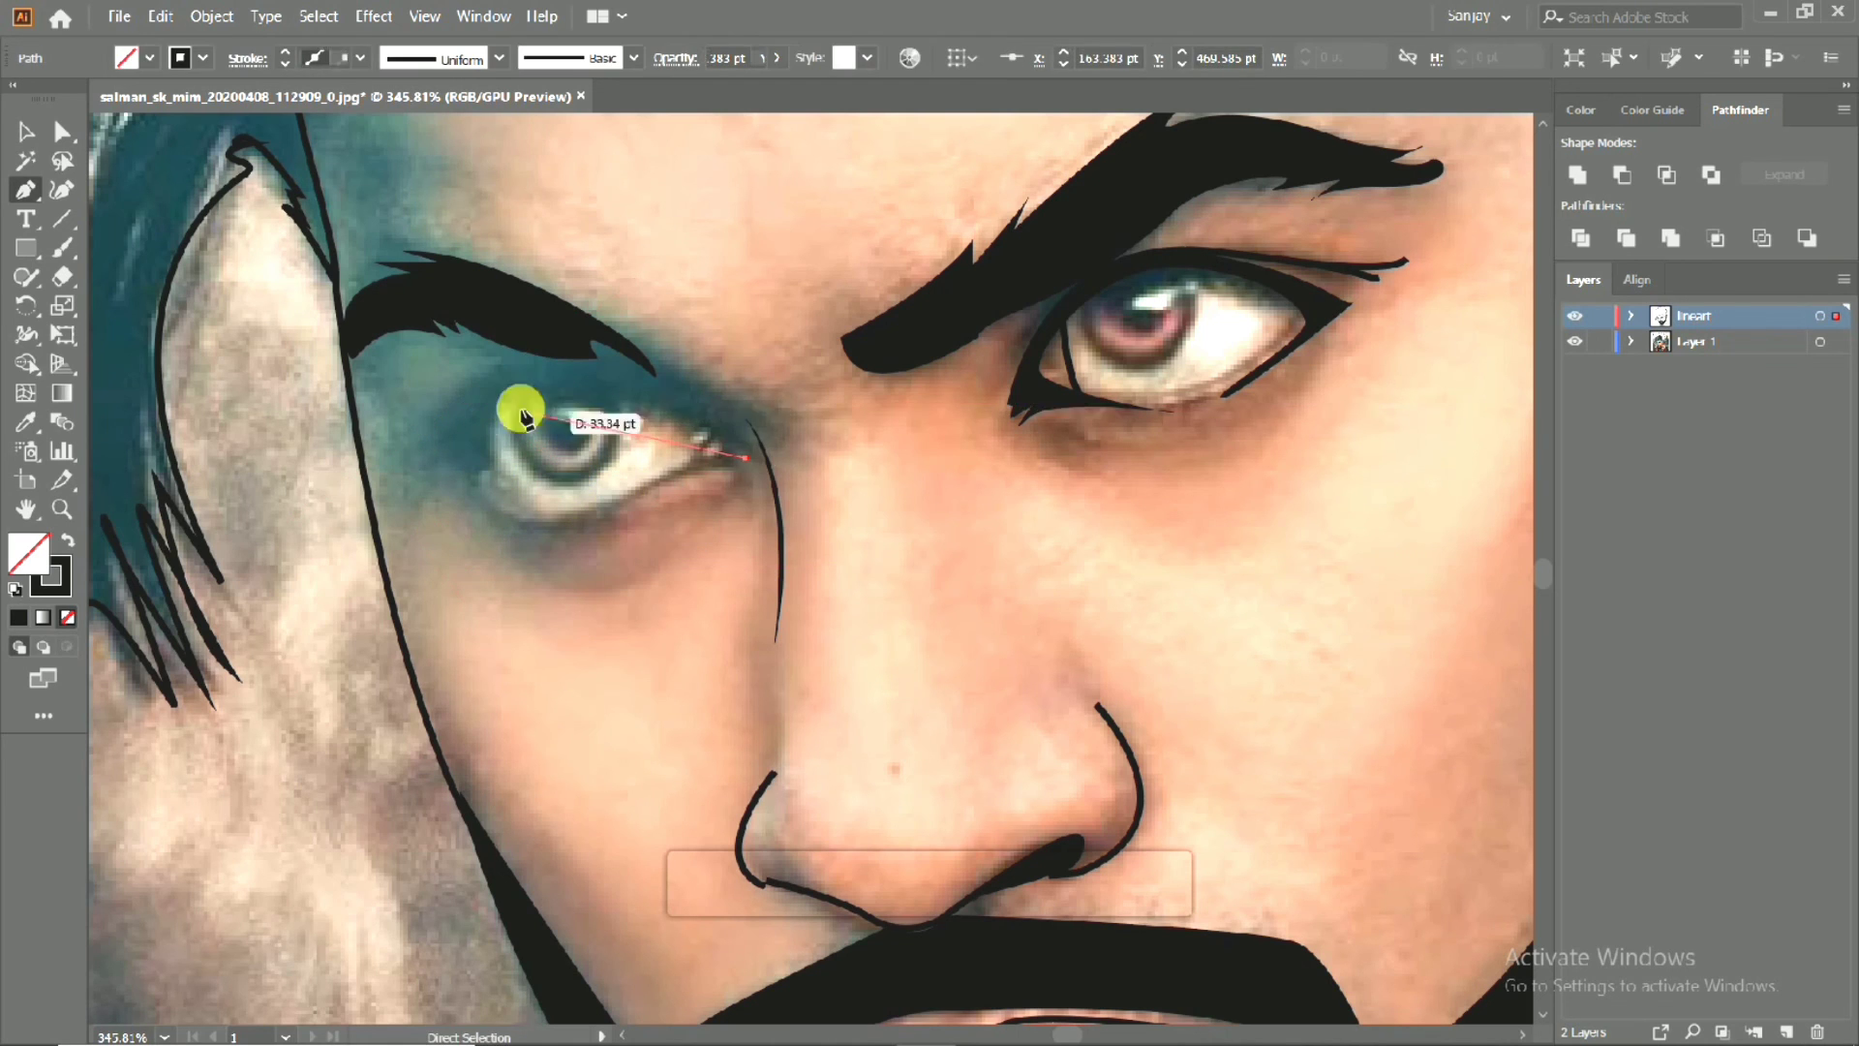
# Trace the left eye's outer upper-lid edge to the pointed outer corner and lower lid, then double back along the inner edge under the upper lid.
pyautogui.moveTo(450, 426); pyautogui.dragTo(303, 566)
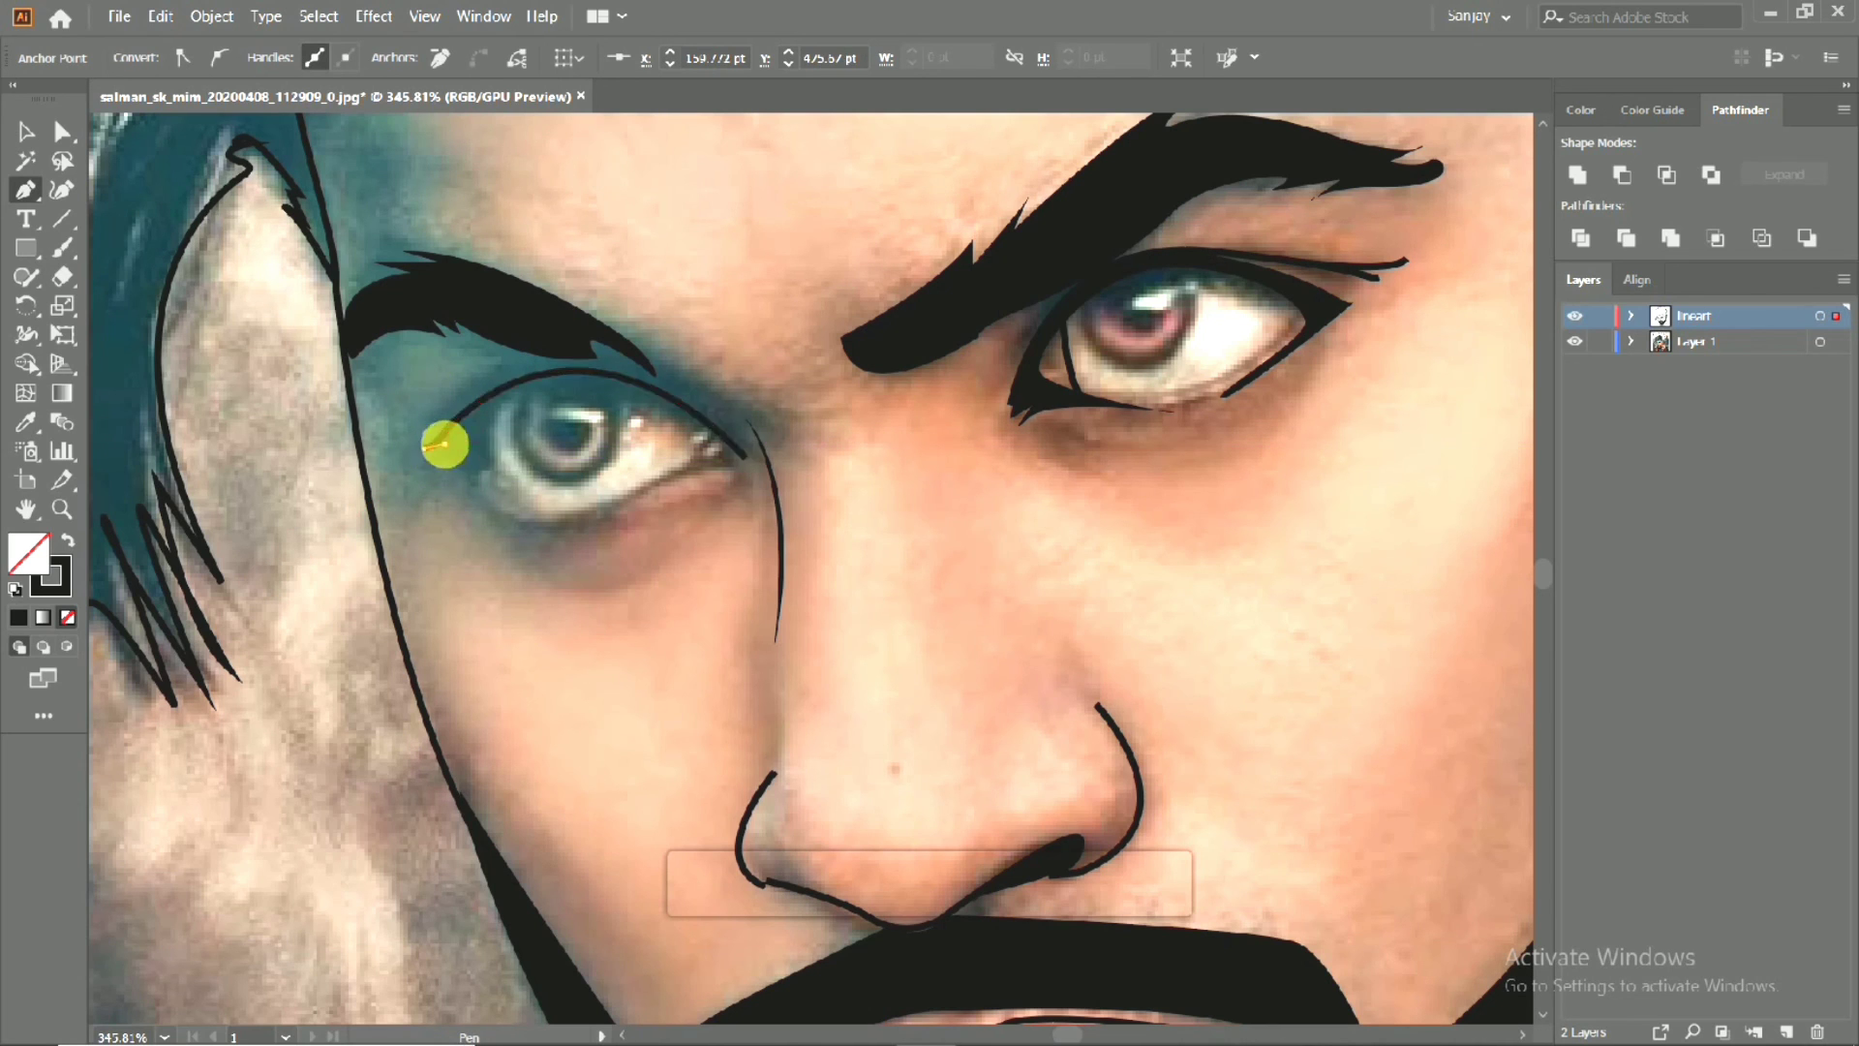
pyautogui.moveTo(541, 530); pyautogui.dragTo(585, 518)
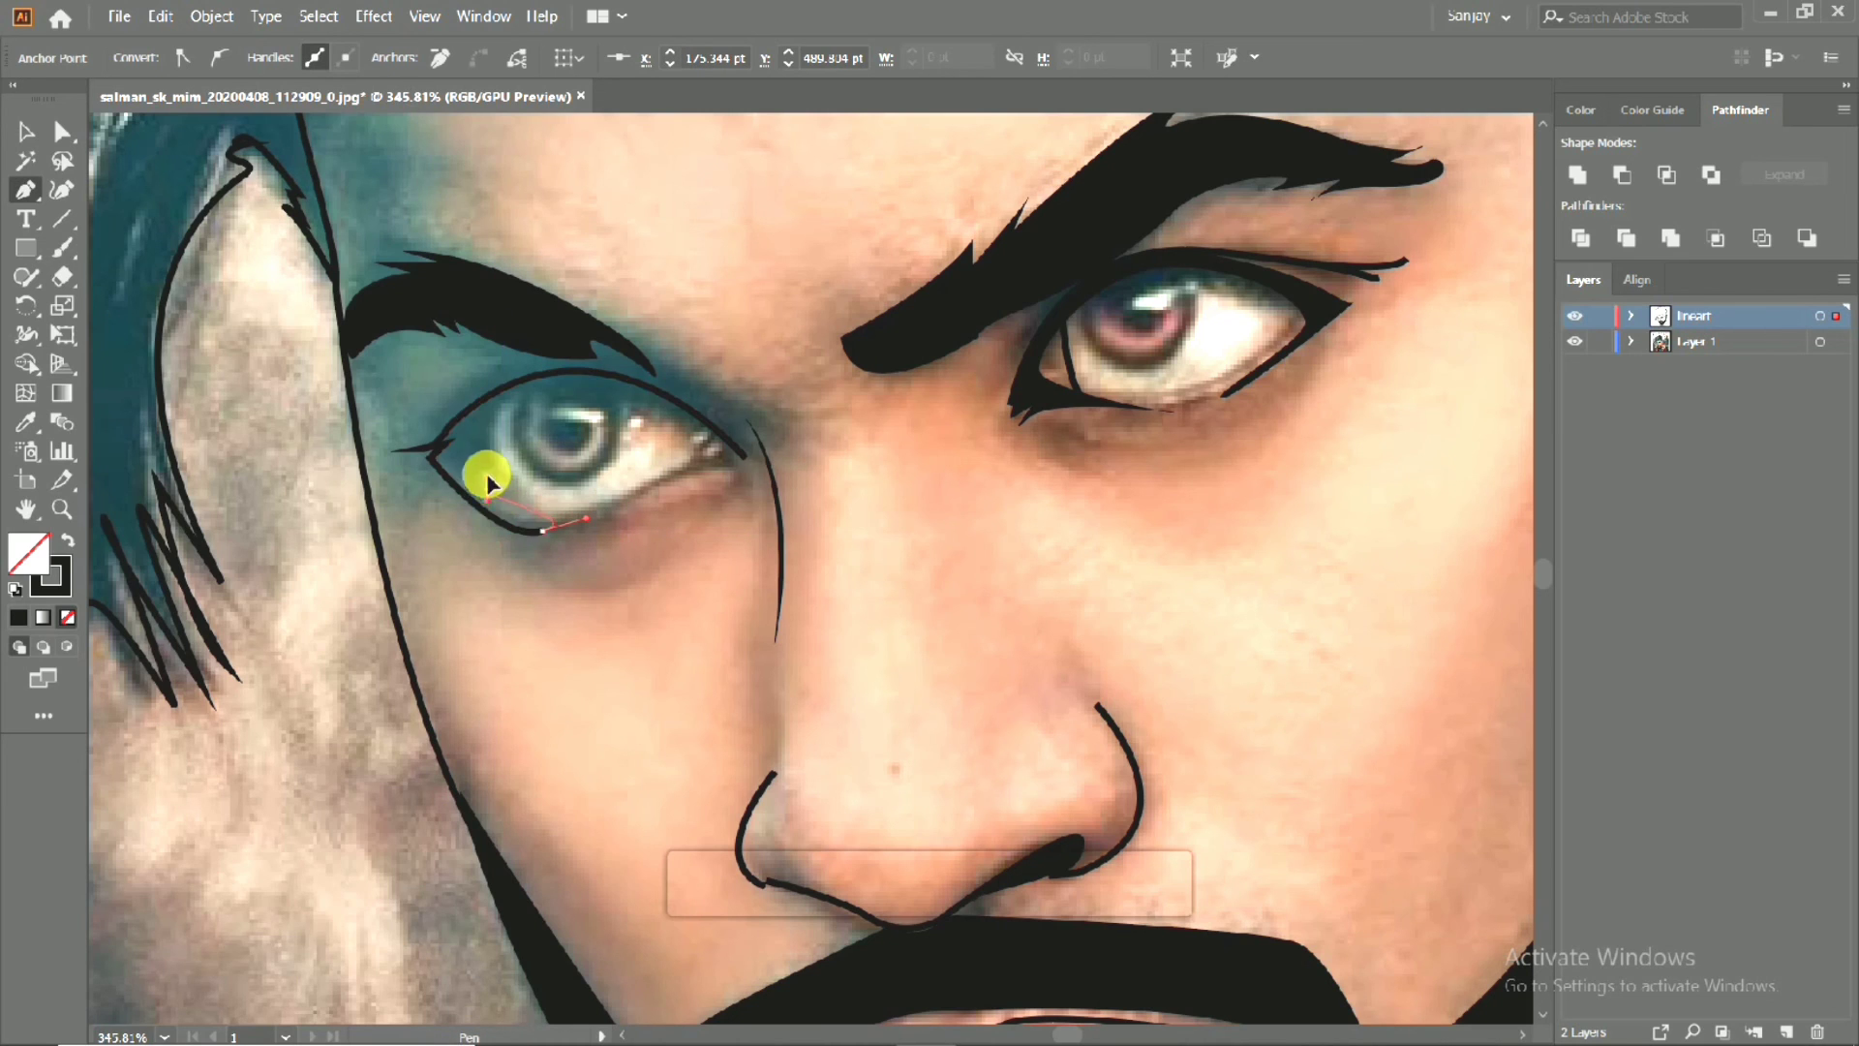
pyautogui.moveTo(474, 429); pyautogui.dragTo(607, 404)
pyautogui.hotkey('ctrl', 'z')
pyautogui.hotkey('ctrl', 'z')
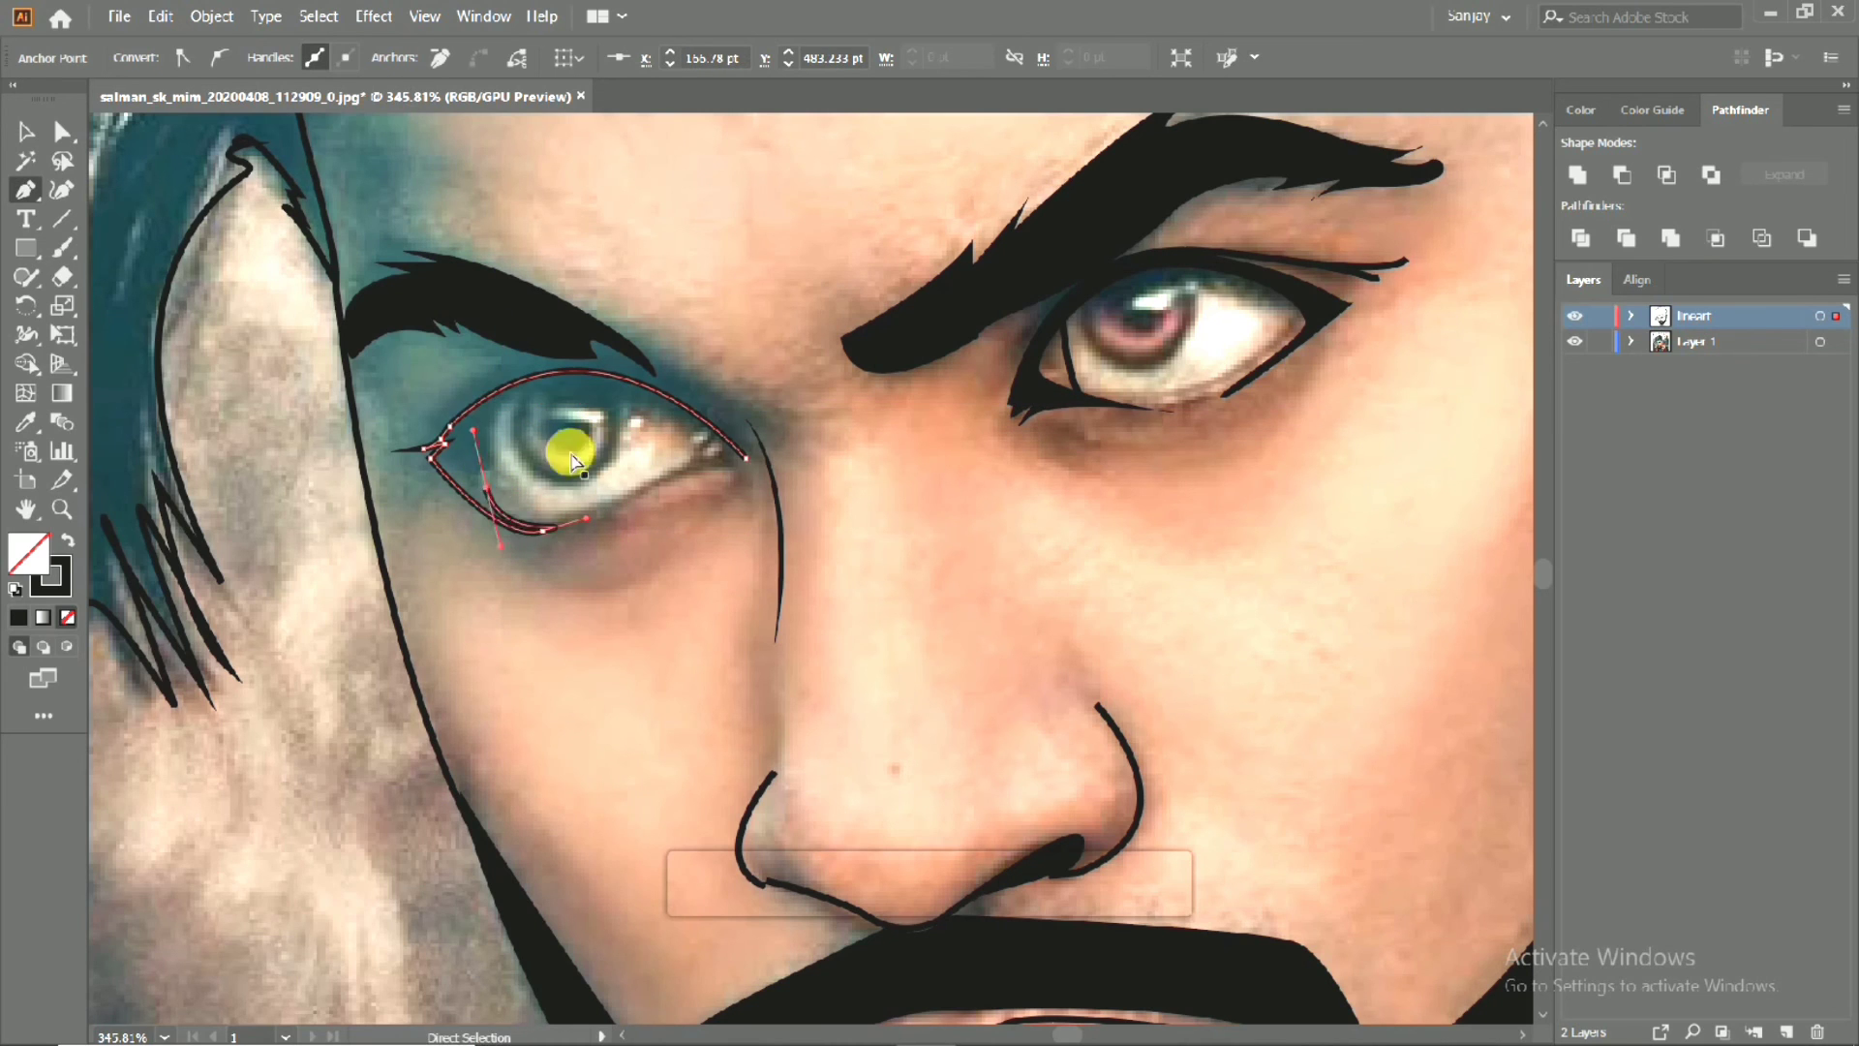
pyautogui.moveTo(466, 459); pyautogui.dragTo(473, 430)
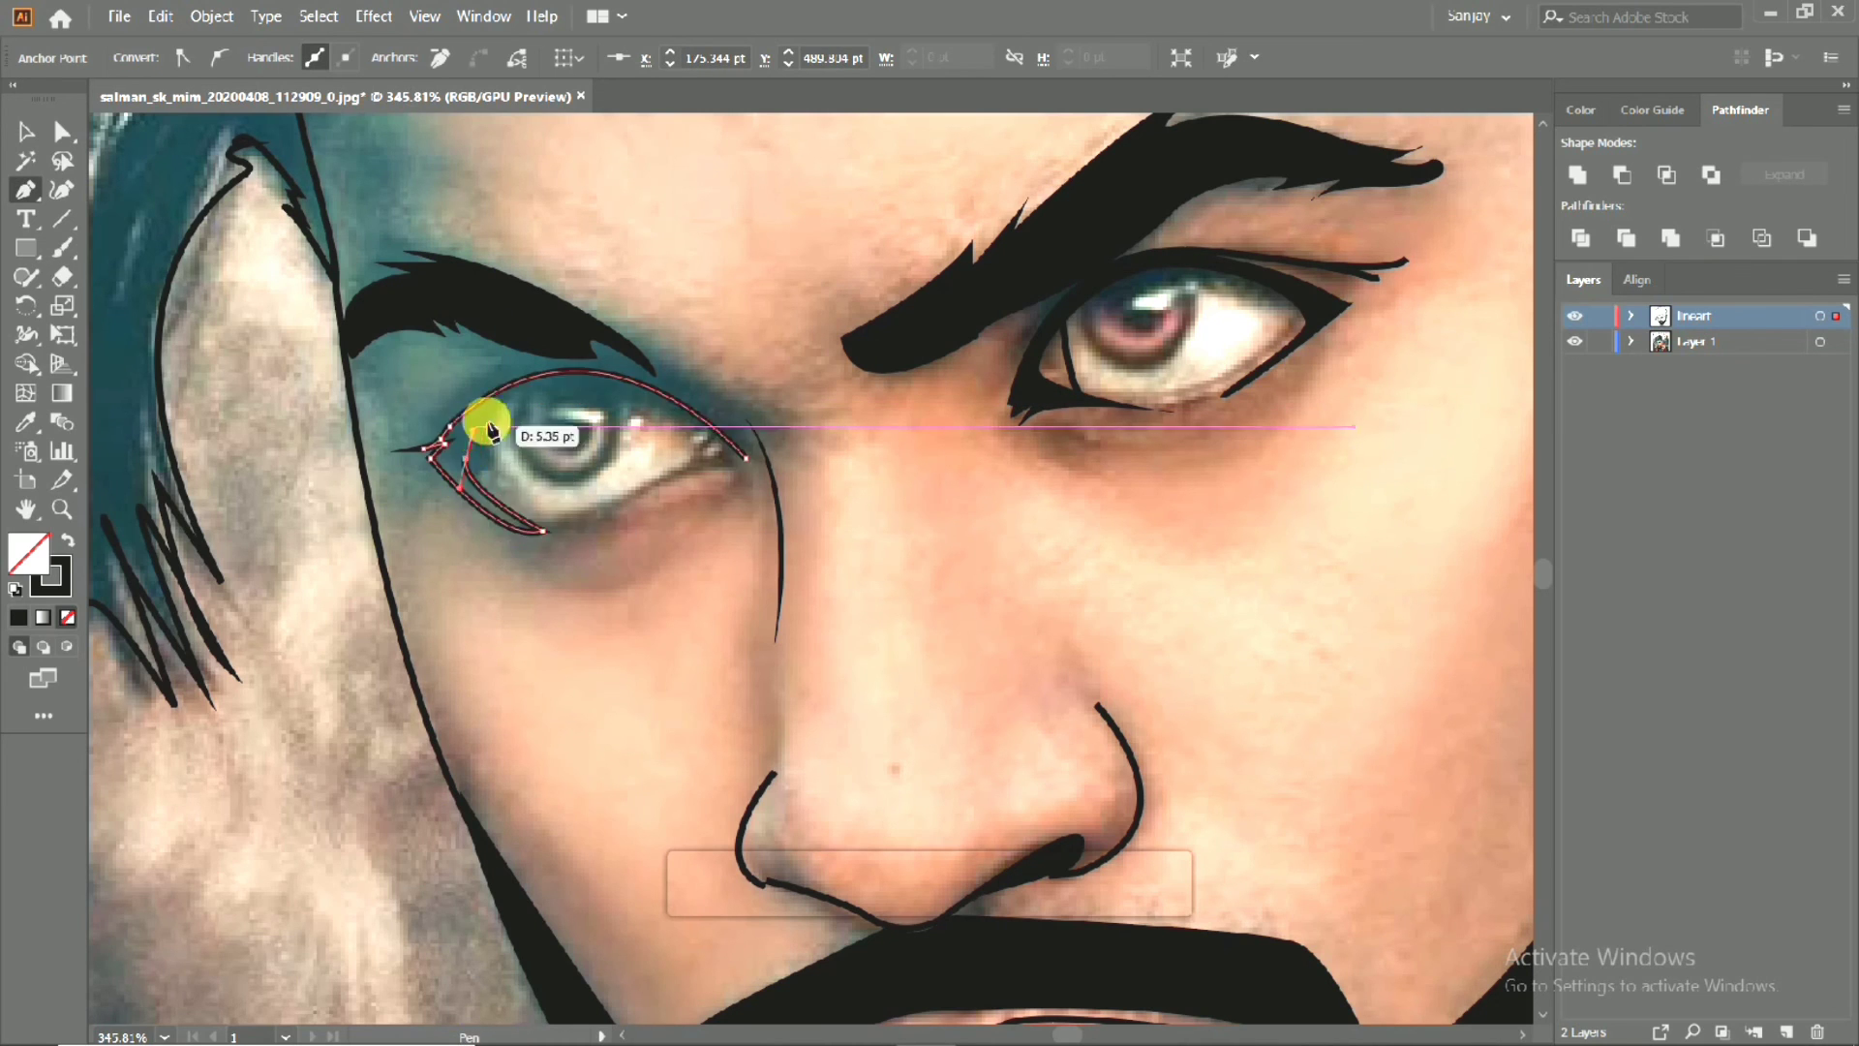
pyautogui.moveTo(618, 391); pyautogui.dragTo(727, 428)
pyautogui.click(618, 392)
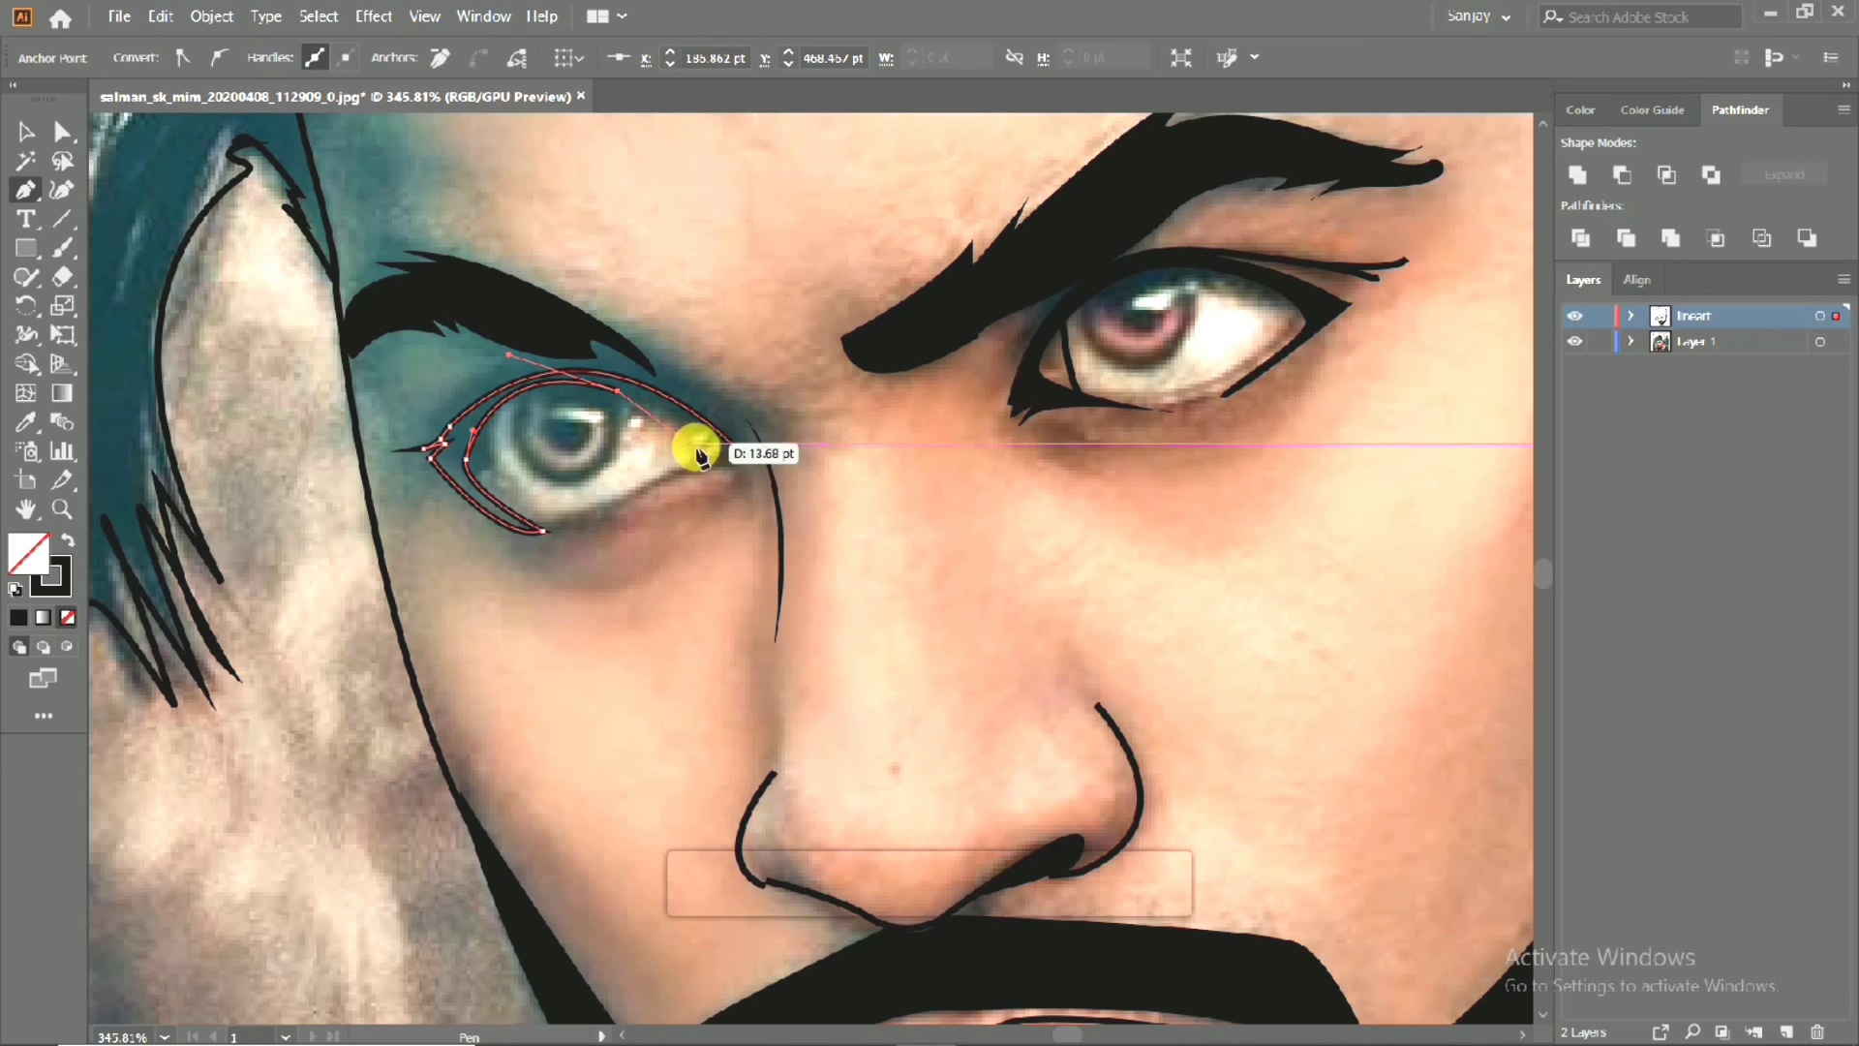
# Continue the left eye's outline through the inner corner as a tapered lower-lid line and close it back at the inner corner.
pyautogui.moveTo(730, 464)
pyautogui.mouseDown()
pyautogui.moveTo(699, 448)
pyautogui.moveTo(730, 461)
pyautogui.moveTo(543, 494)
pyautogui.moveTo(621, 520)
pyautogui.moveTo(590, 506)
pyautogui.moveTo(747, 465)
pyautogui.moveTo(776, 407)
pyautogui.mouseUp()
pyautogui.keyDown('ctrl'); pyautogui.keyDown('alt'); pyautogui.click(545, 516); pyautogui.keyUp('alt'); pyautogui.keyUp('ctrl')
pyautogui.keyDown('ctrl'); pyautogui.keyDown('alt'); pyautogui.click(546, 516); pyautogui.keyUp('alt'); pyautogui.keyUp('ctrl')
pyautogui.moveTo(545, 516)
pyautogui.mouseDown()
pyautogui.moveTo(666, 545)
pyautogui.moveTo(573, 536)
pyautogui.mouseUp()
pyautogui.hotkey('ctrl', 'z')
pyautogui.hotkey('ctrl', 'z')
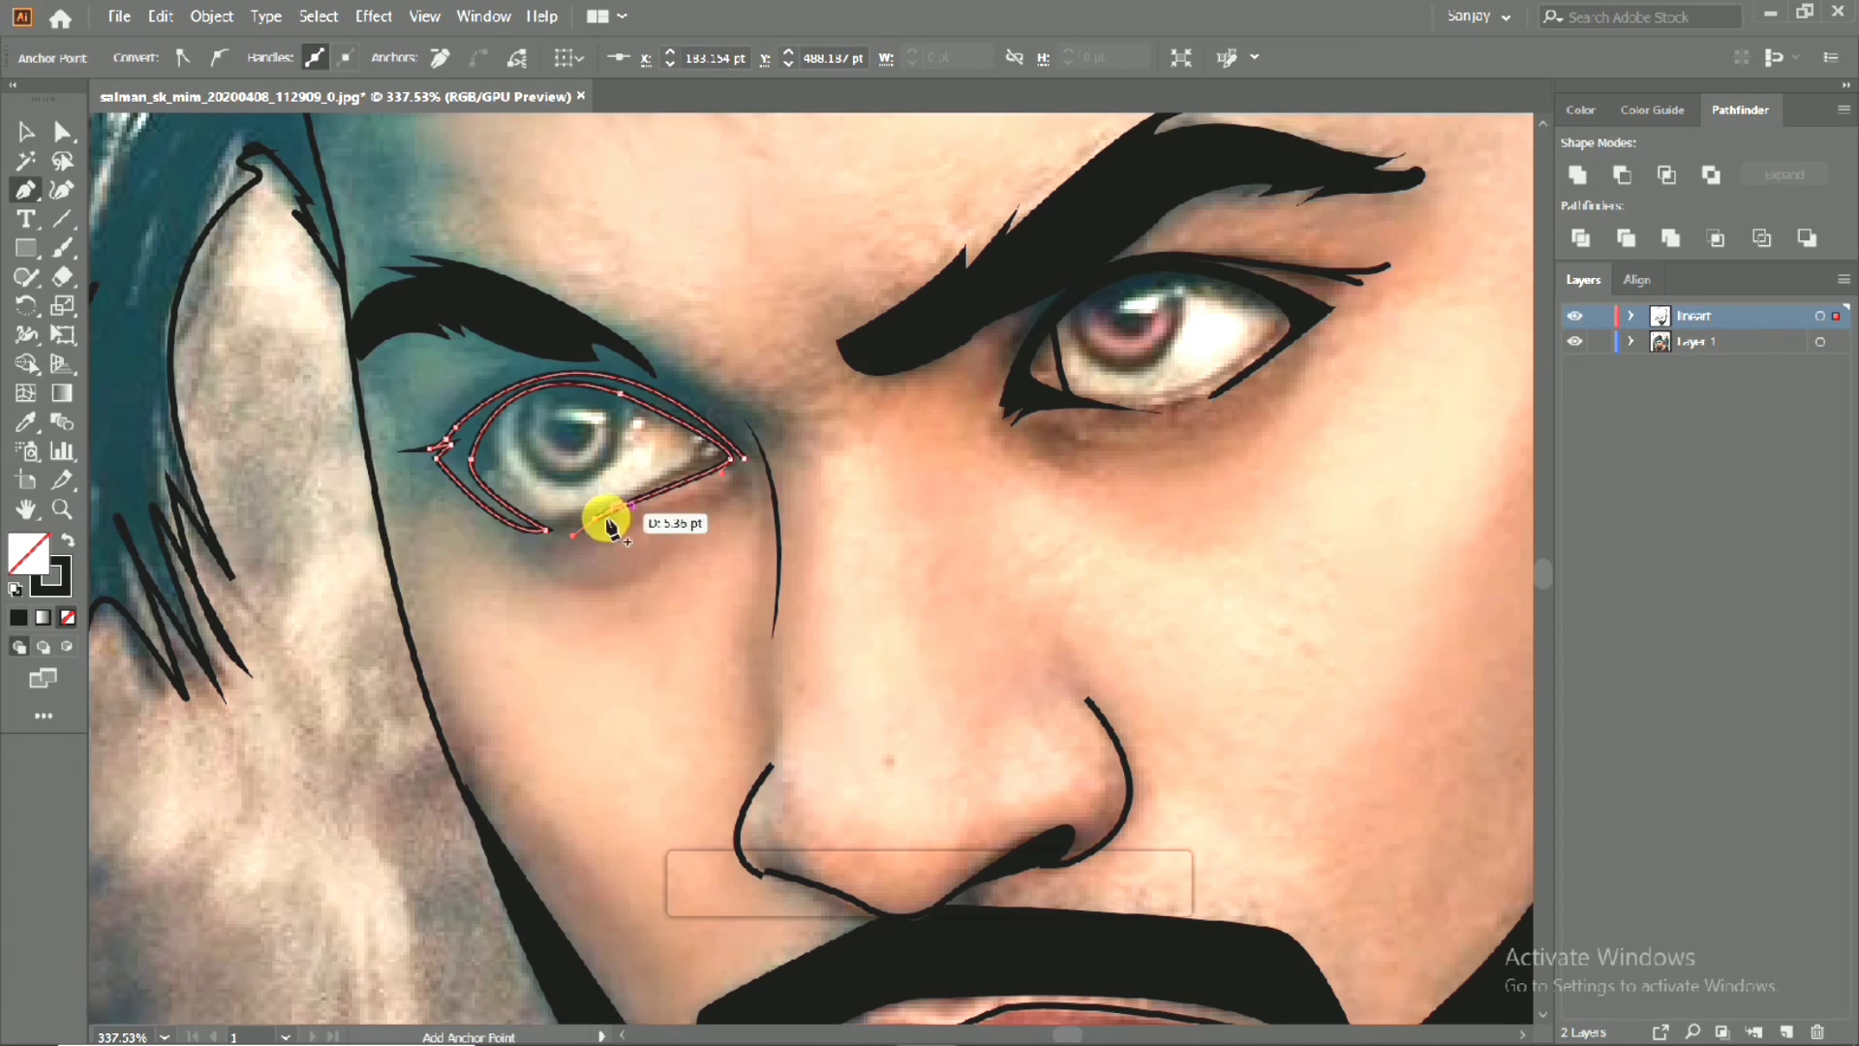
pyautogui.moveTo(674, 509); pyautogui.dragTo(765, 463)
pyautogui.moveTo(729, 486); pyautogui.dragTo(731, 489)
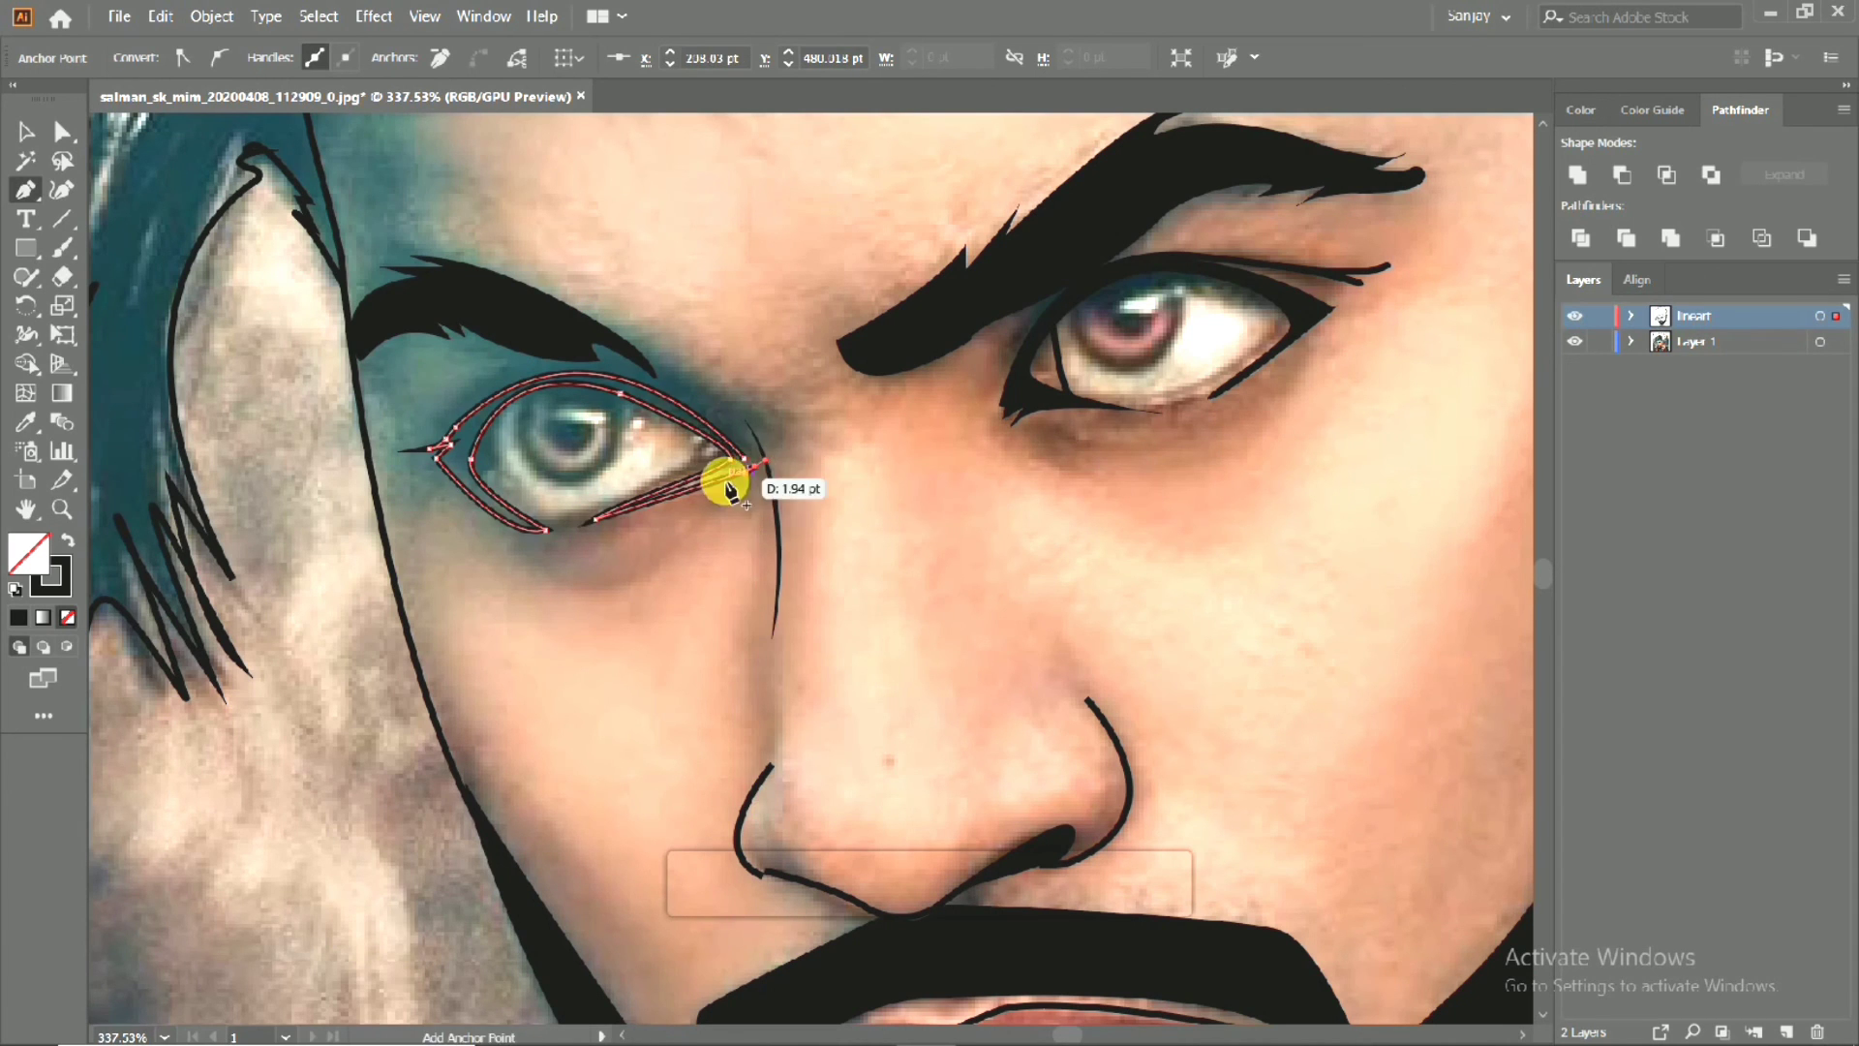
# Fill the left eye's lid outline with black and remove its stroke.
pyautogui.scroll(2, 732, 439)
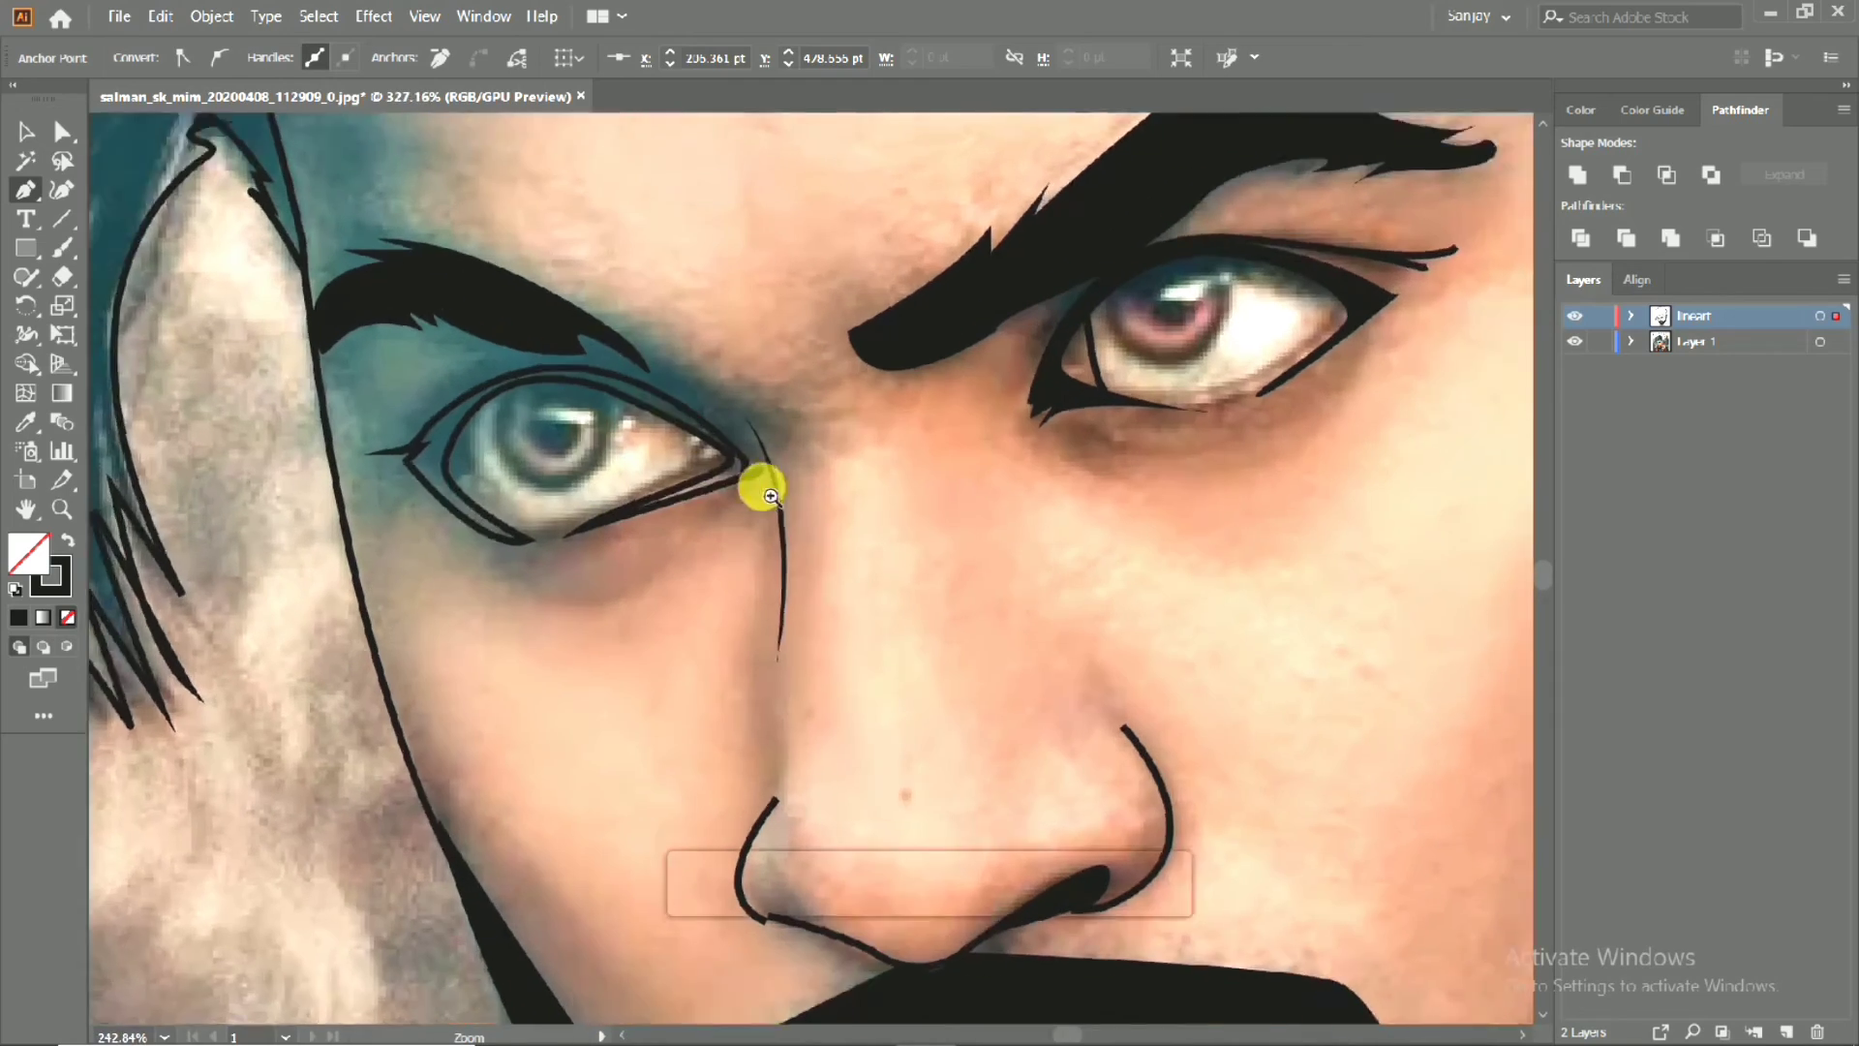
pyautogui.scroll(-5, 498, 510)
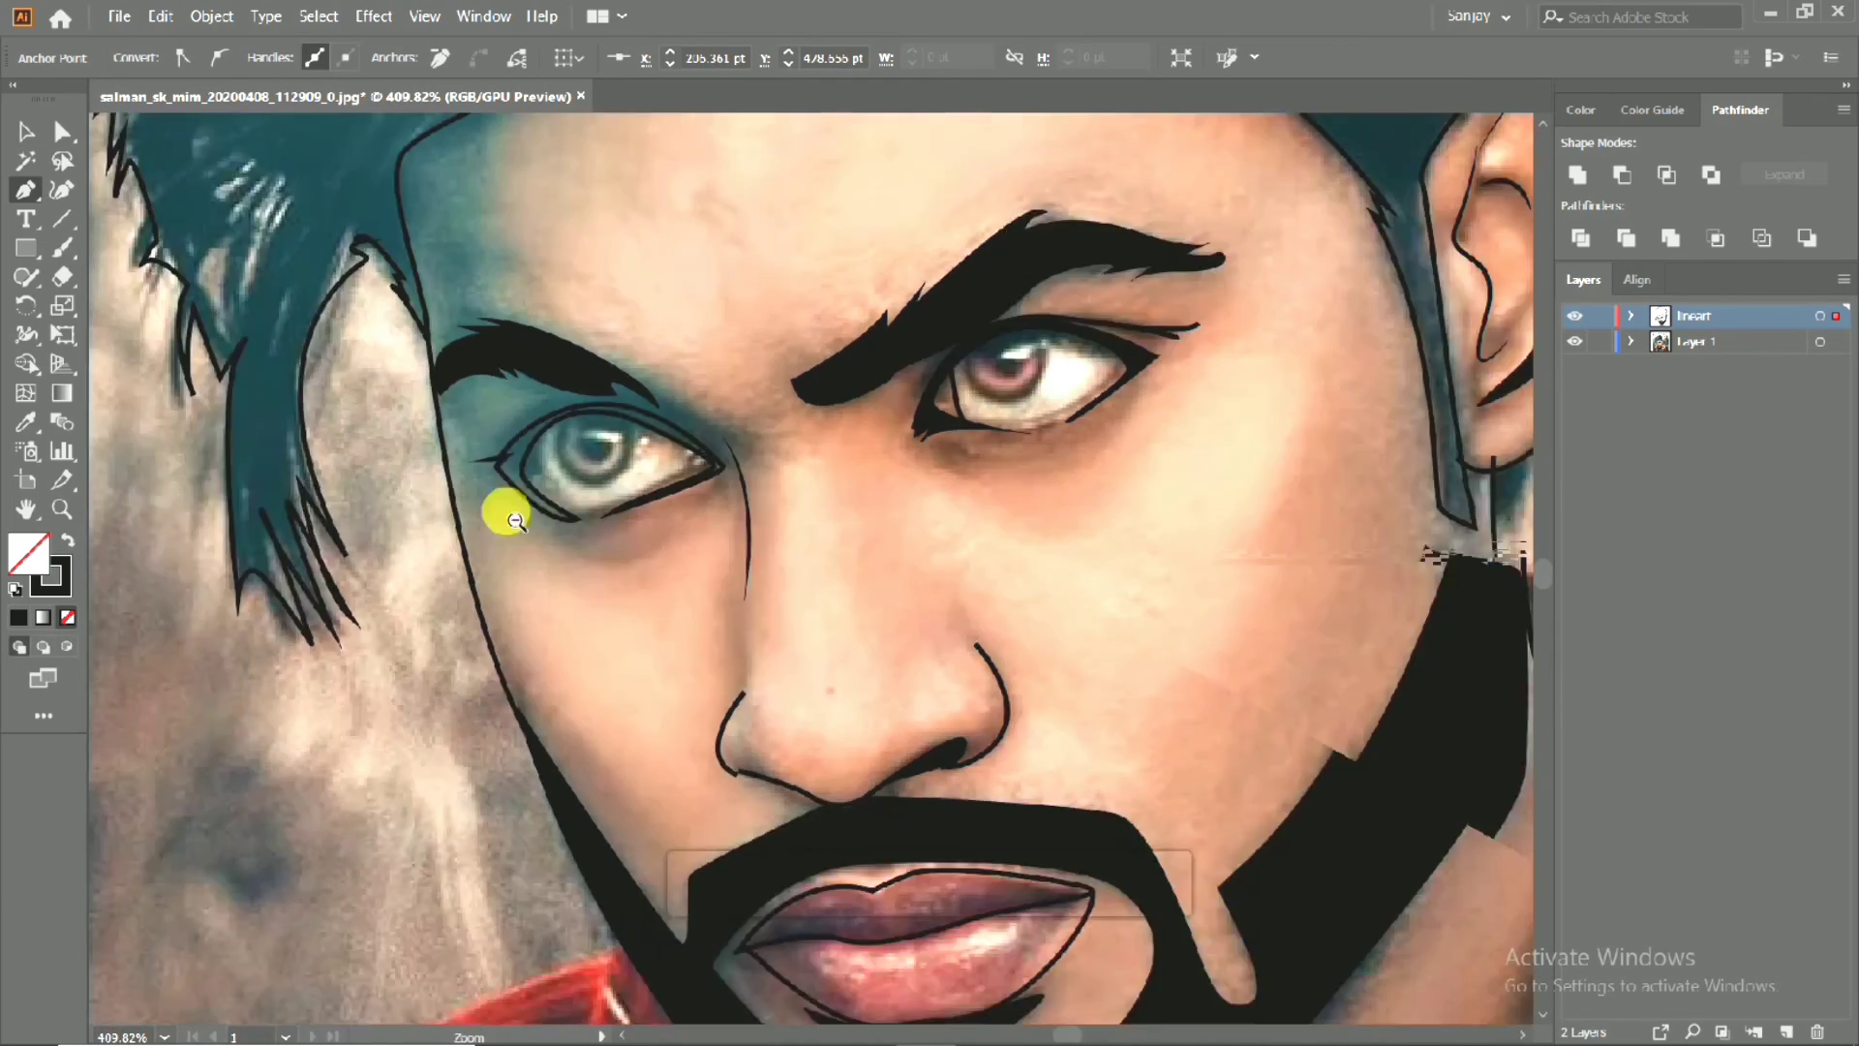
pyautogui.scroll(4, 540, 469)
pyautogui.scroll(1, 770, 466)
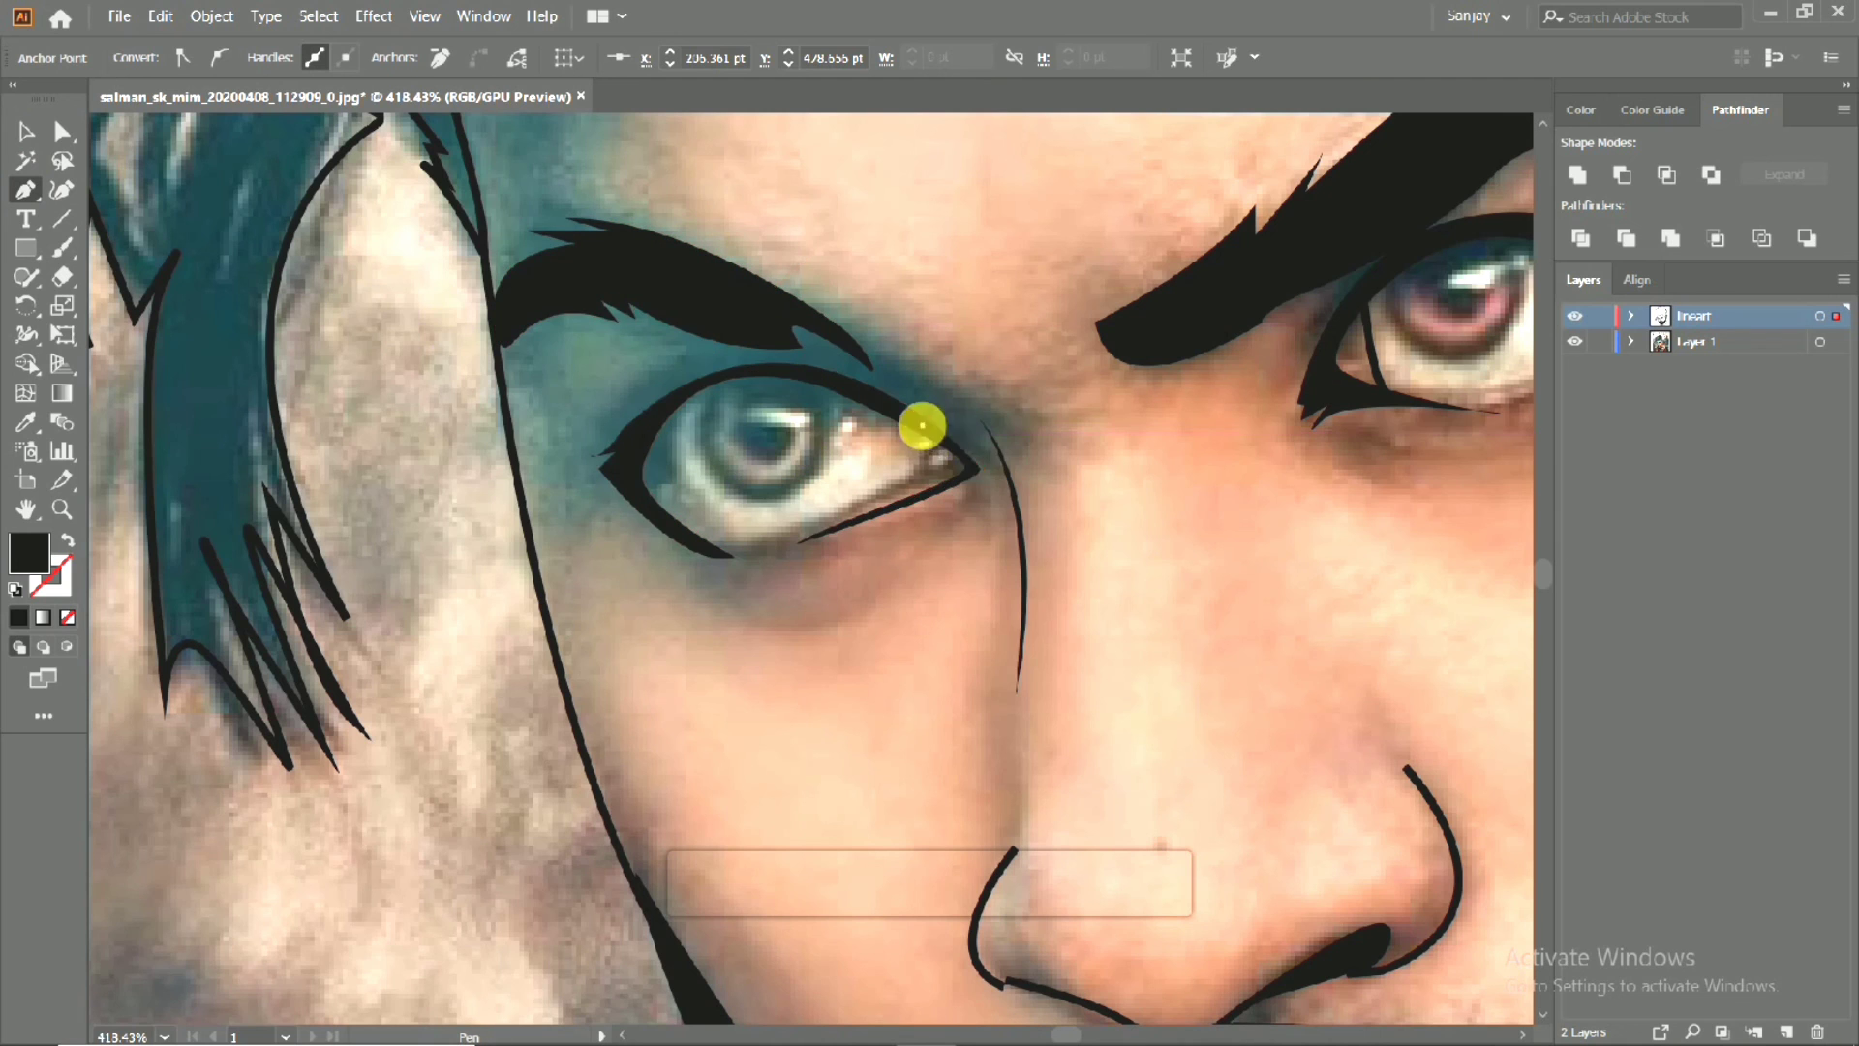
pyautogui.click(922, 425)
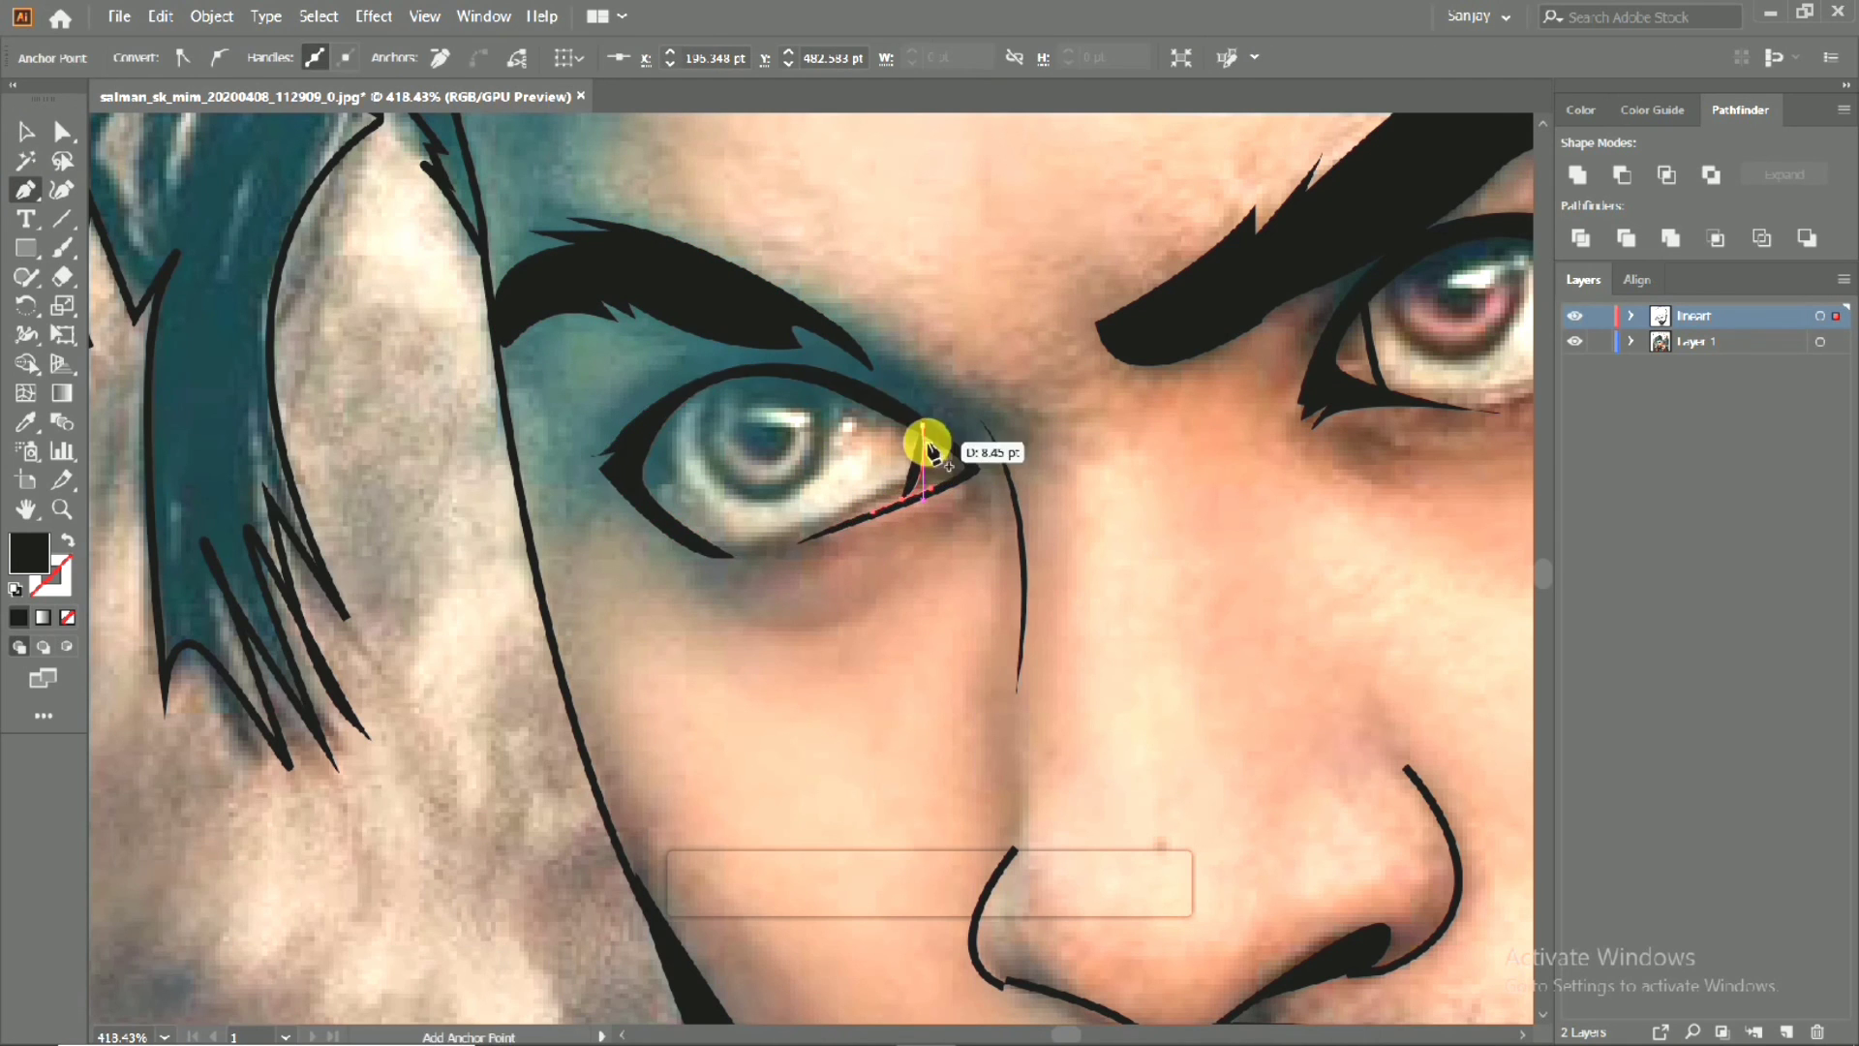
pyautogui.moveTo(922, 426); pyautogui.dragTo(798, 376)
pyautogui.scroll(-2, 798, 377)
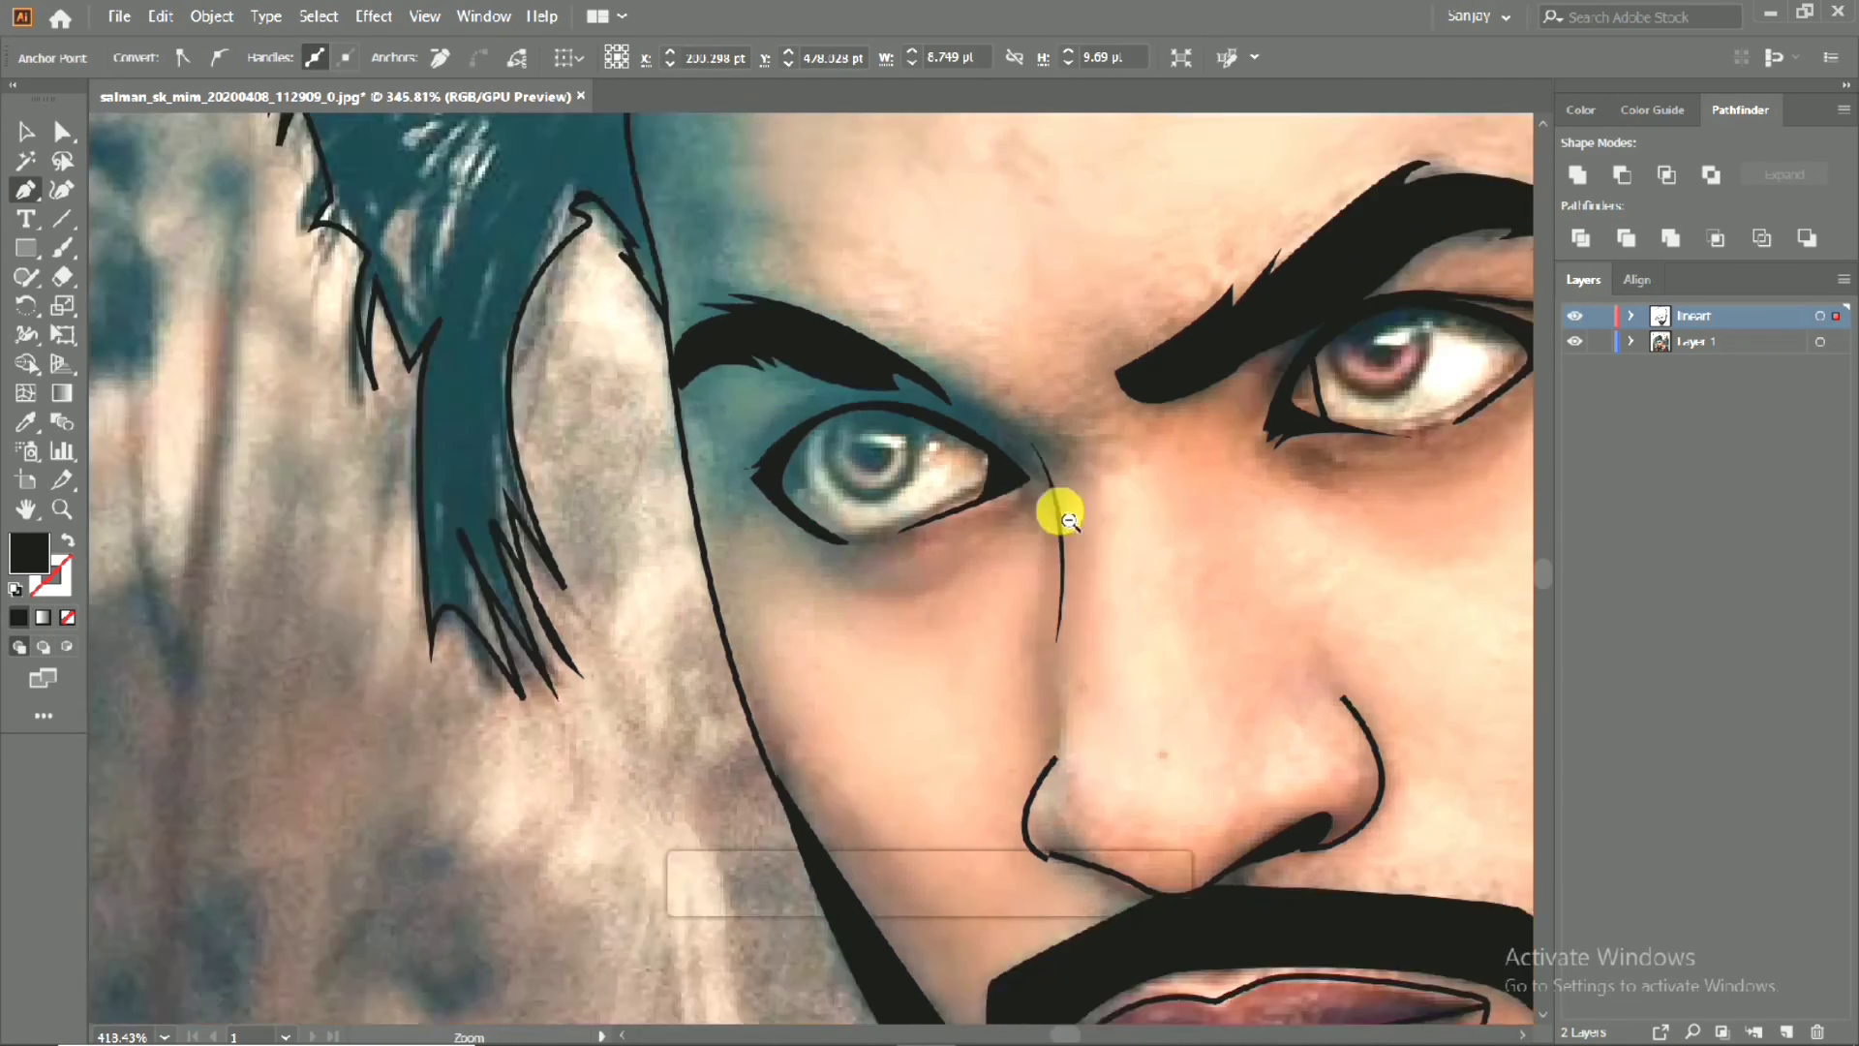
pyautogui.scroll(2, 1245, 539)
pyautogui.click(68, 542)
pyautogui.scroll(-1, 402, 601)
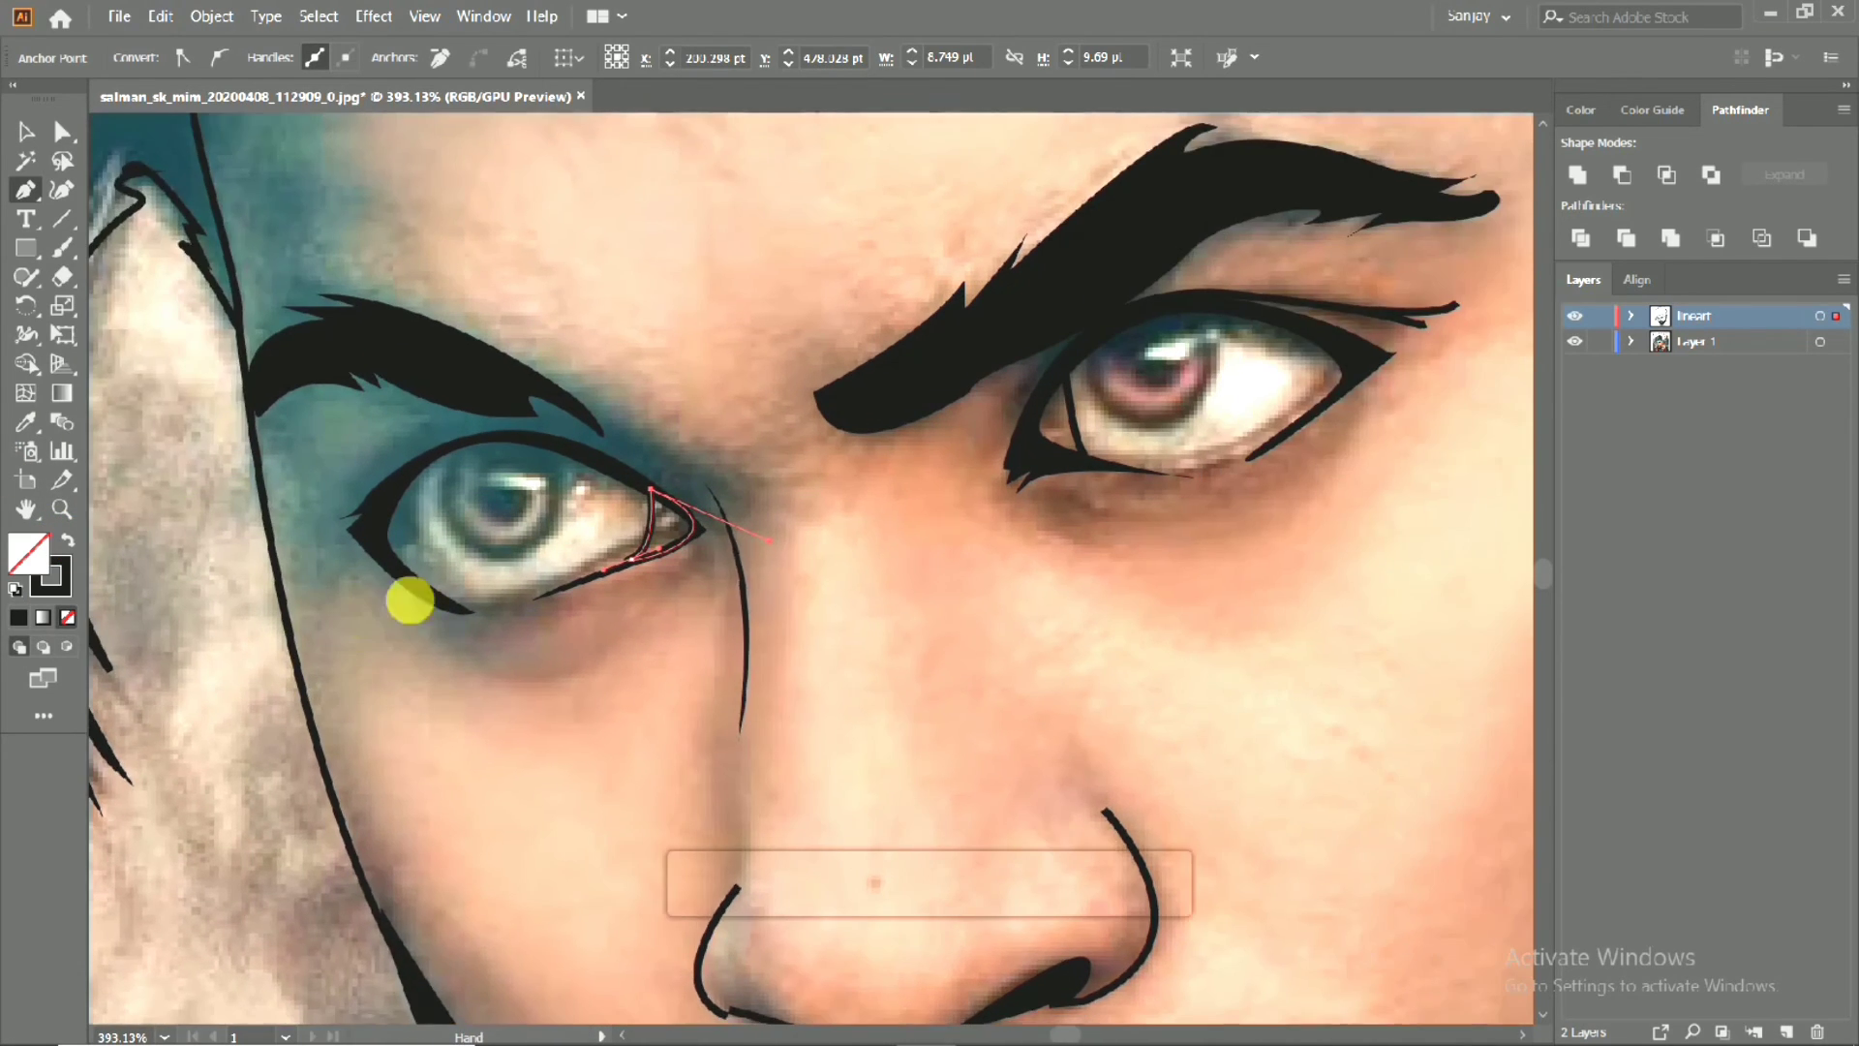
pyautogui.scroll(2, 938, 548)
pyautogui.hotkey('shift', 'x')
pyautogui.scroll(3, 694, 553)
pyautogui.hscroll(-1, 694, 554)
# Draw a closed triangular shape at the left eye's inner corner and give it a black stroke without a fill.
pyautogui.click(625, 405)
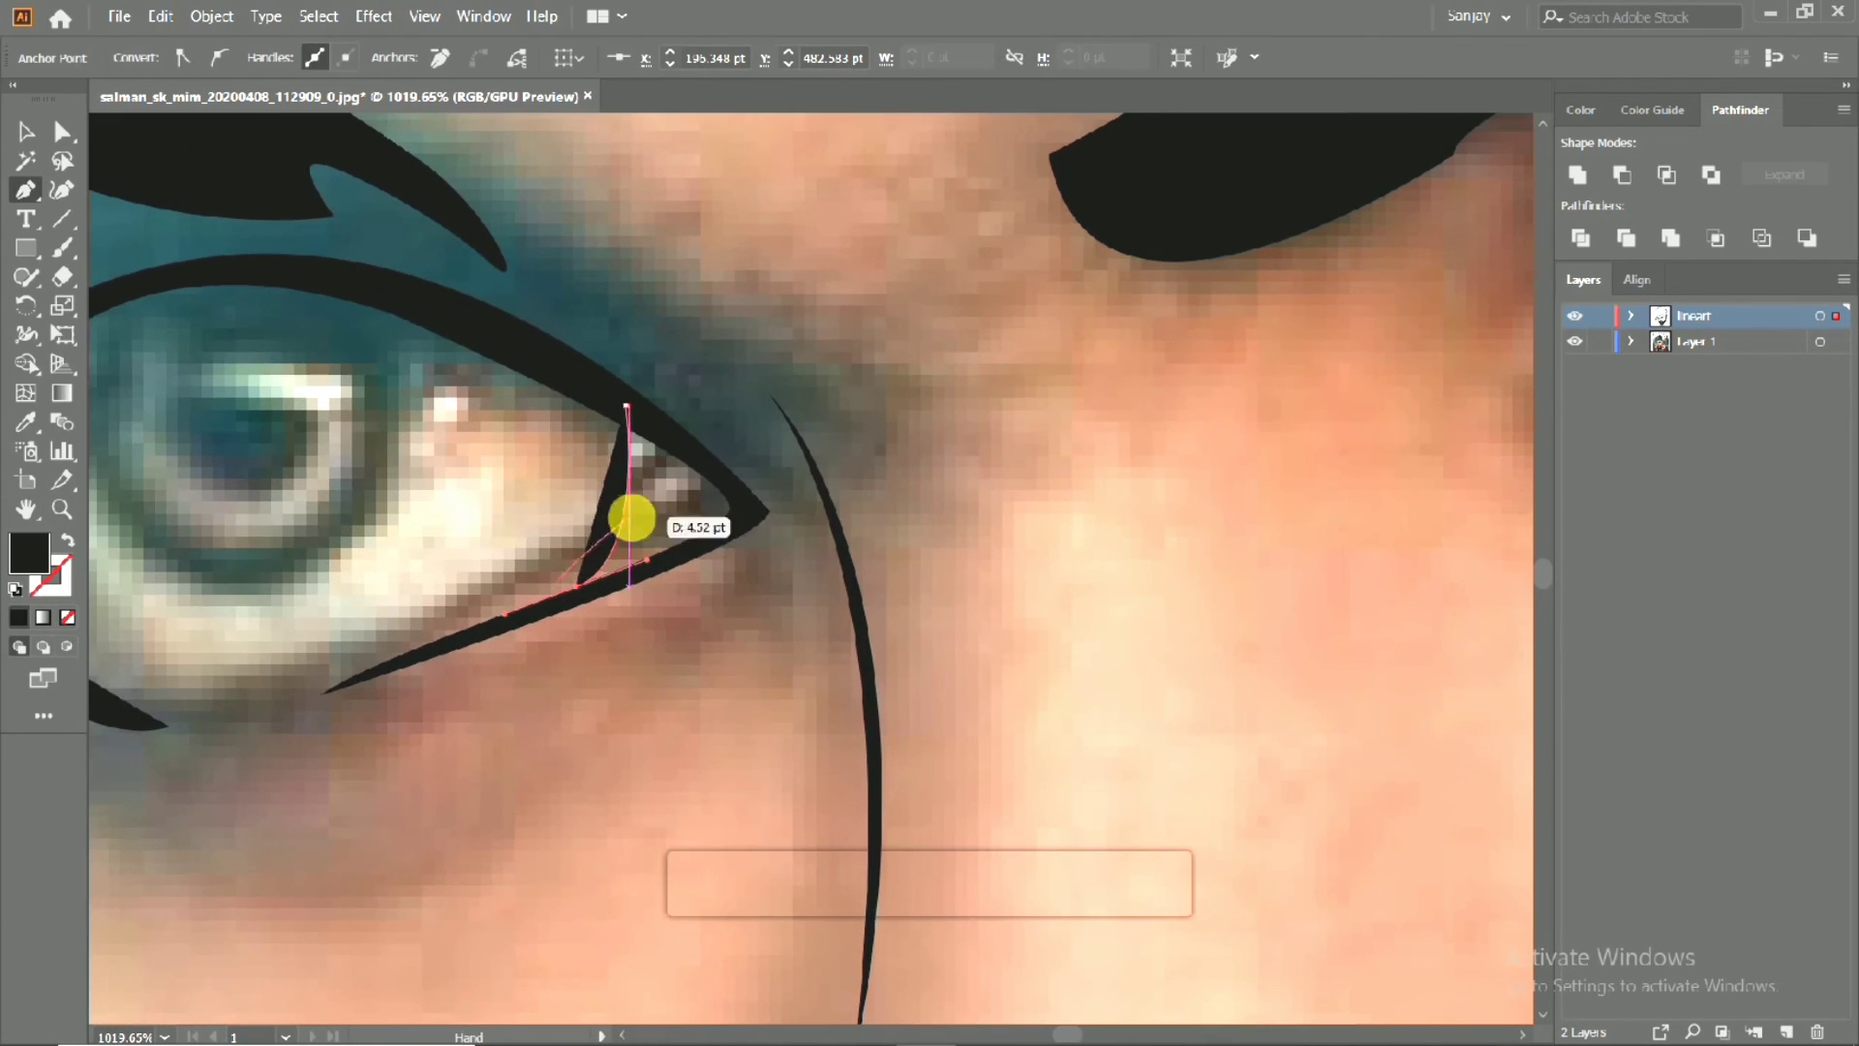
pyautogui.click(626, 578)
pyautogui.click(747, 508)
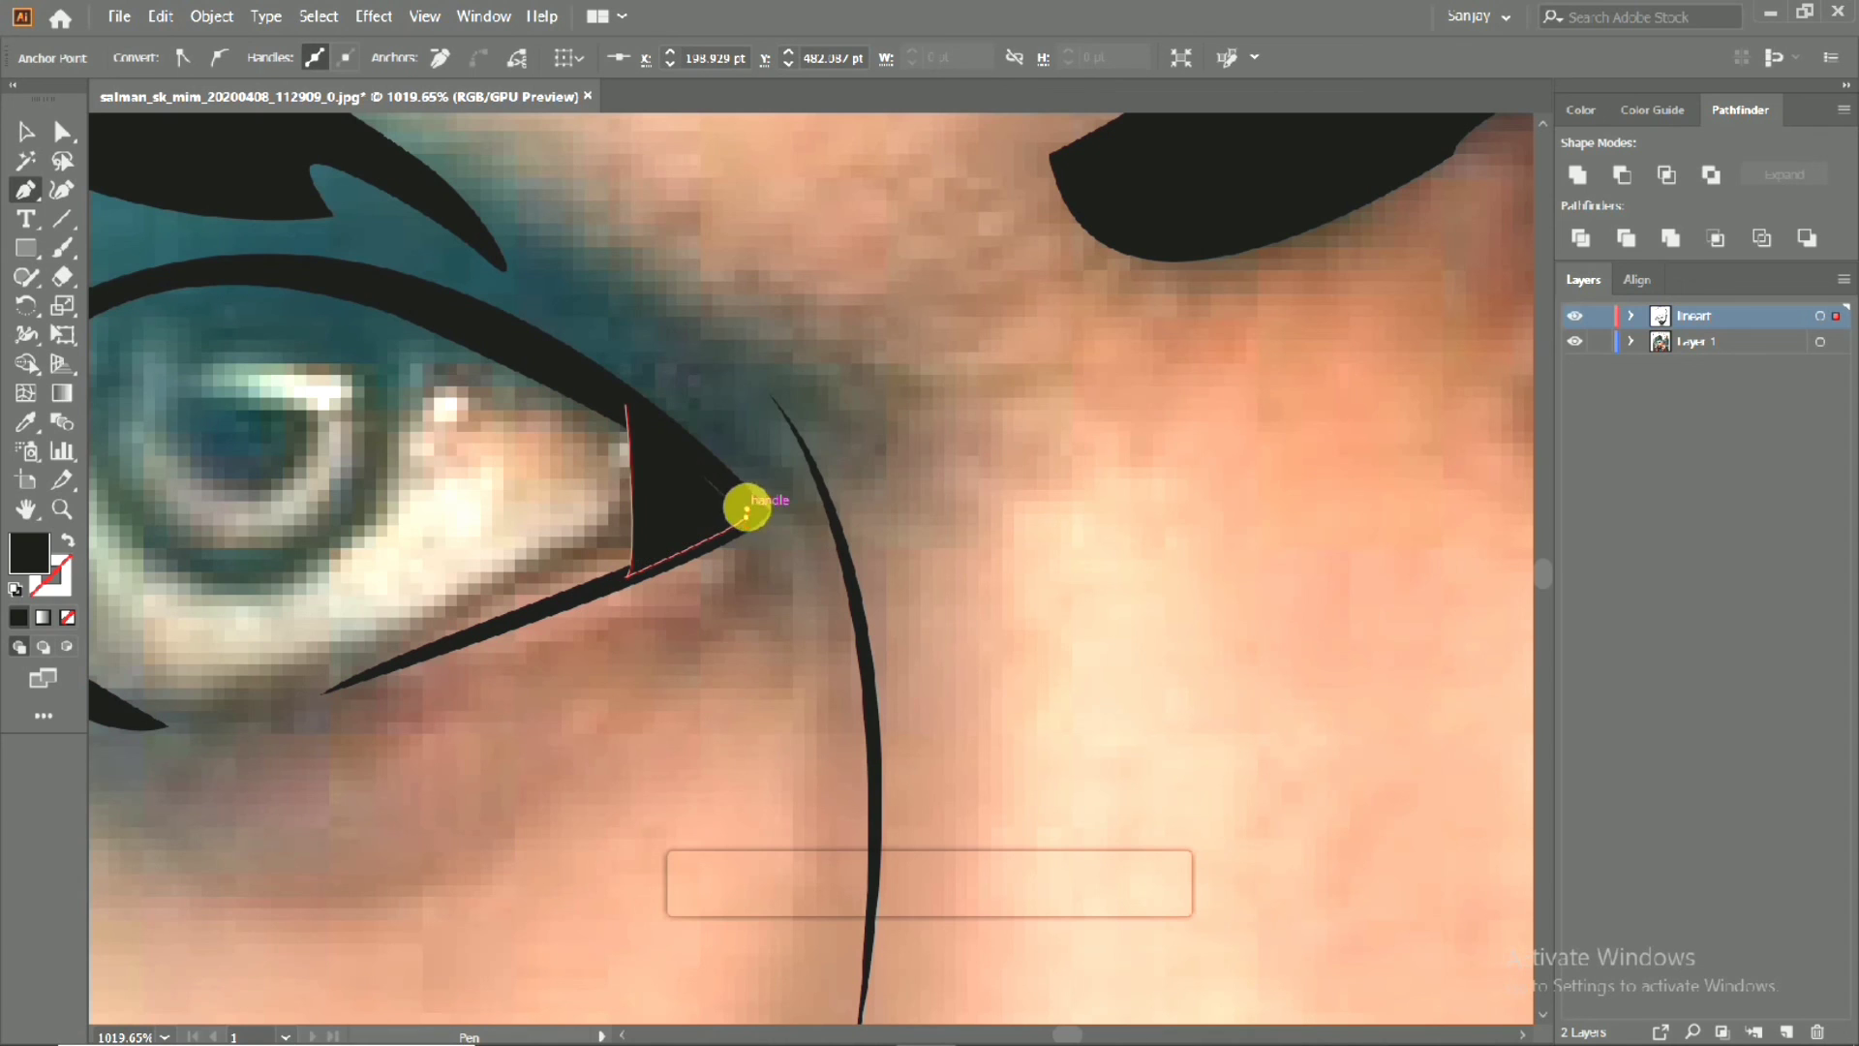
pyautogui.click(626, 404)
pyautogui.click(67, 540)
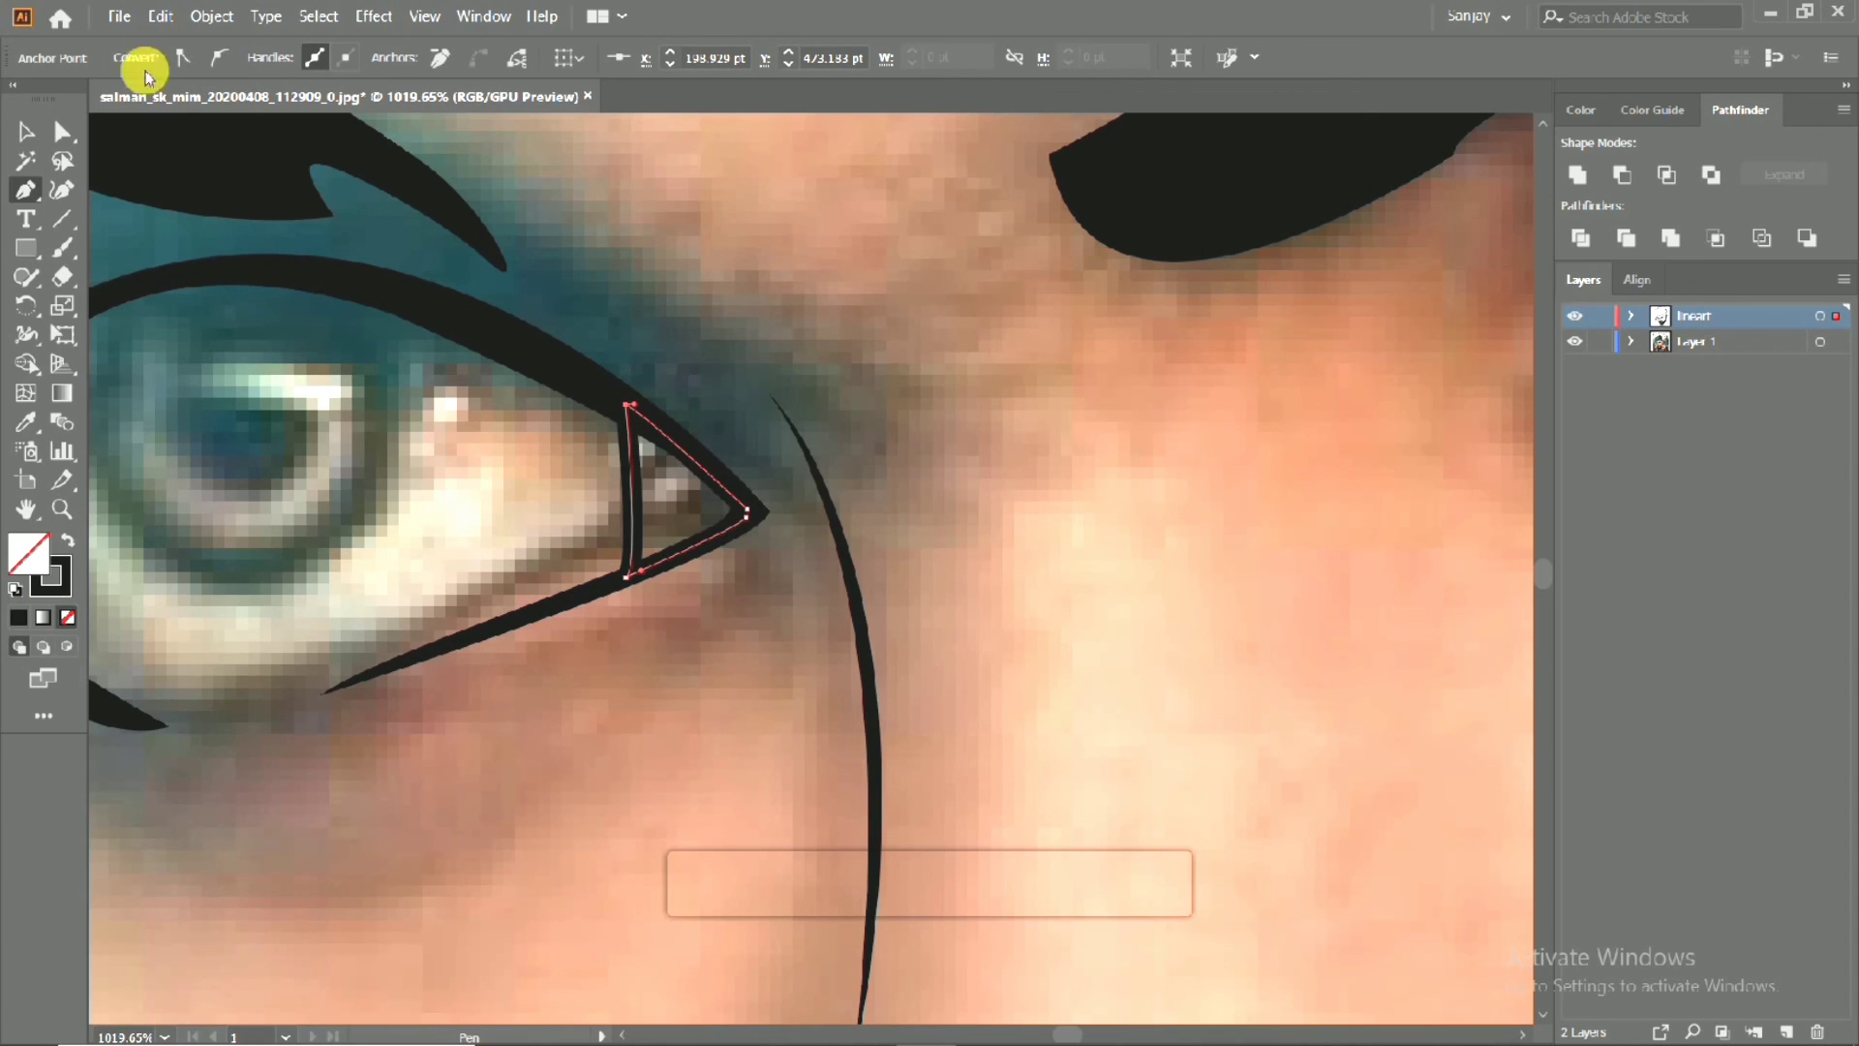
# Save the artwork under a shortened version of its file name in Adobe PDF format in the illustrate folder.
pyautogui.click(119, 17)
pyautogui.click(152, 179)
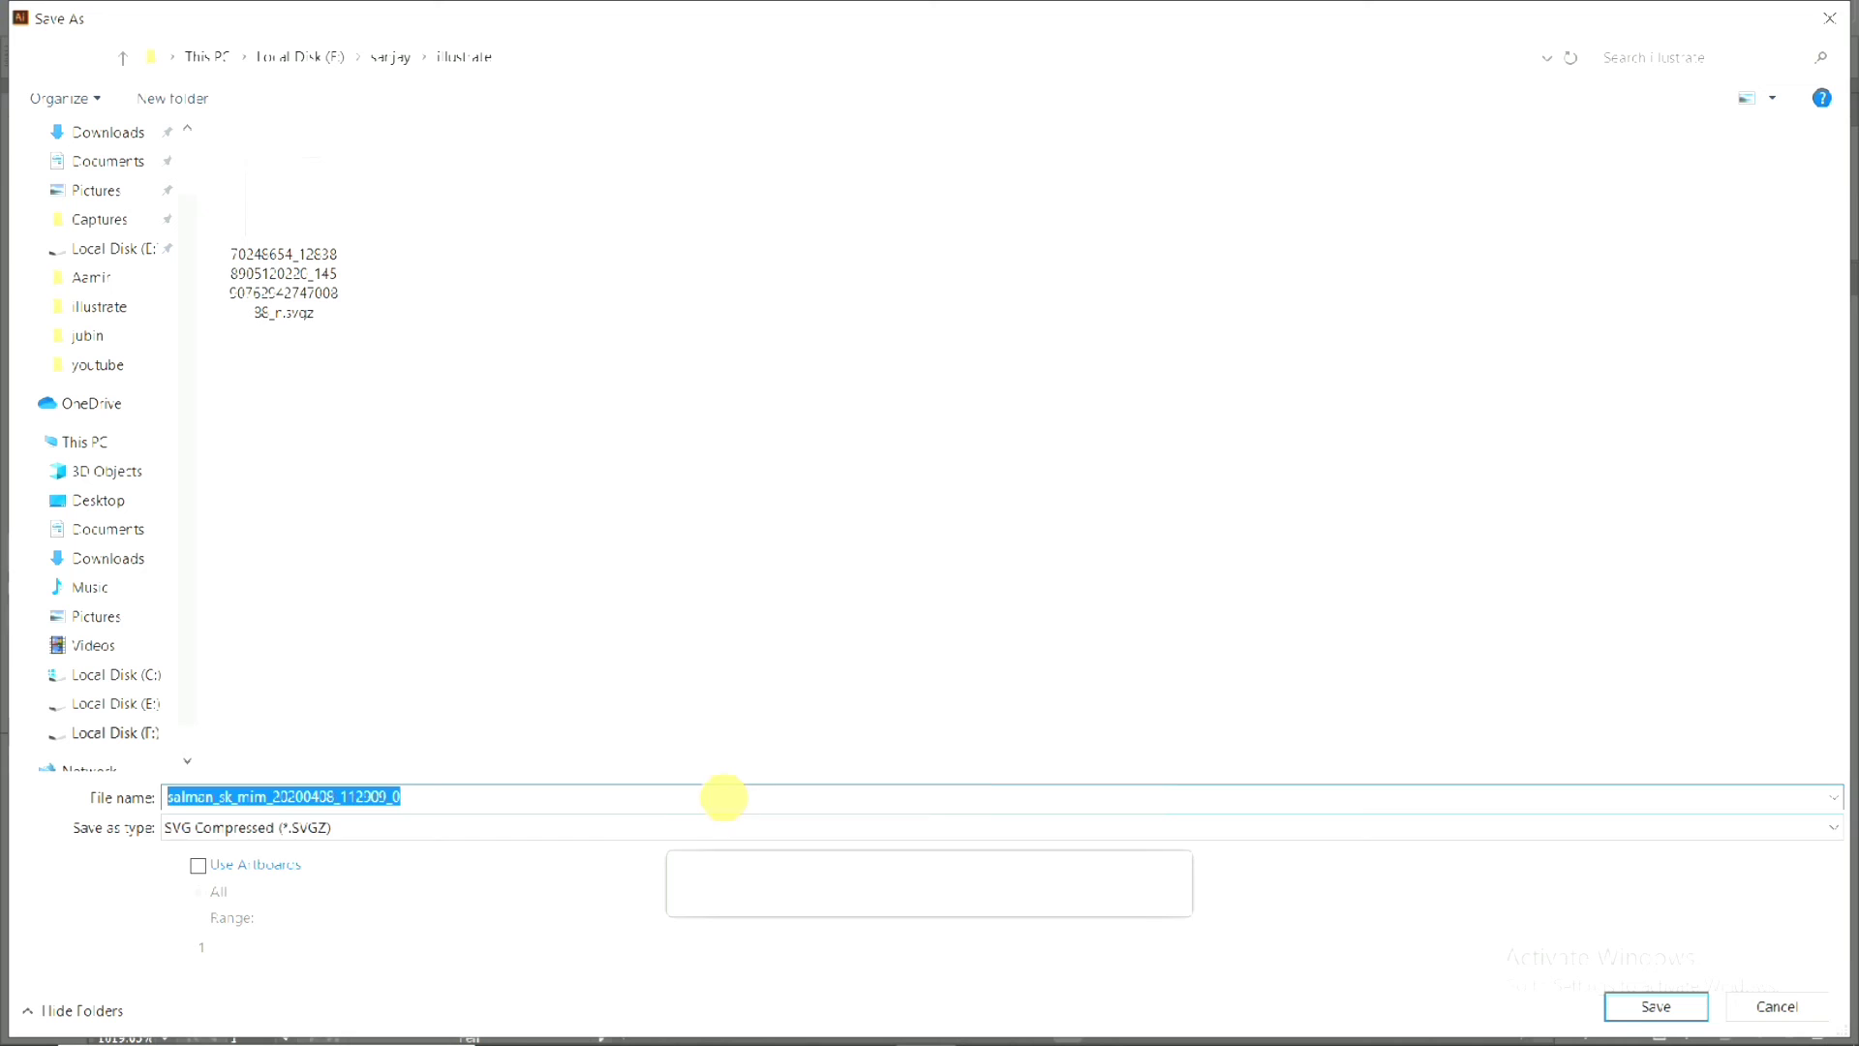
pyautogui.click(576, 827)
pyautogui.click(412, 869)
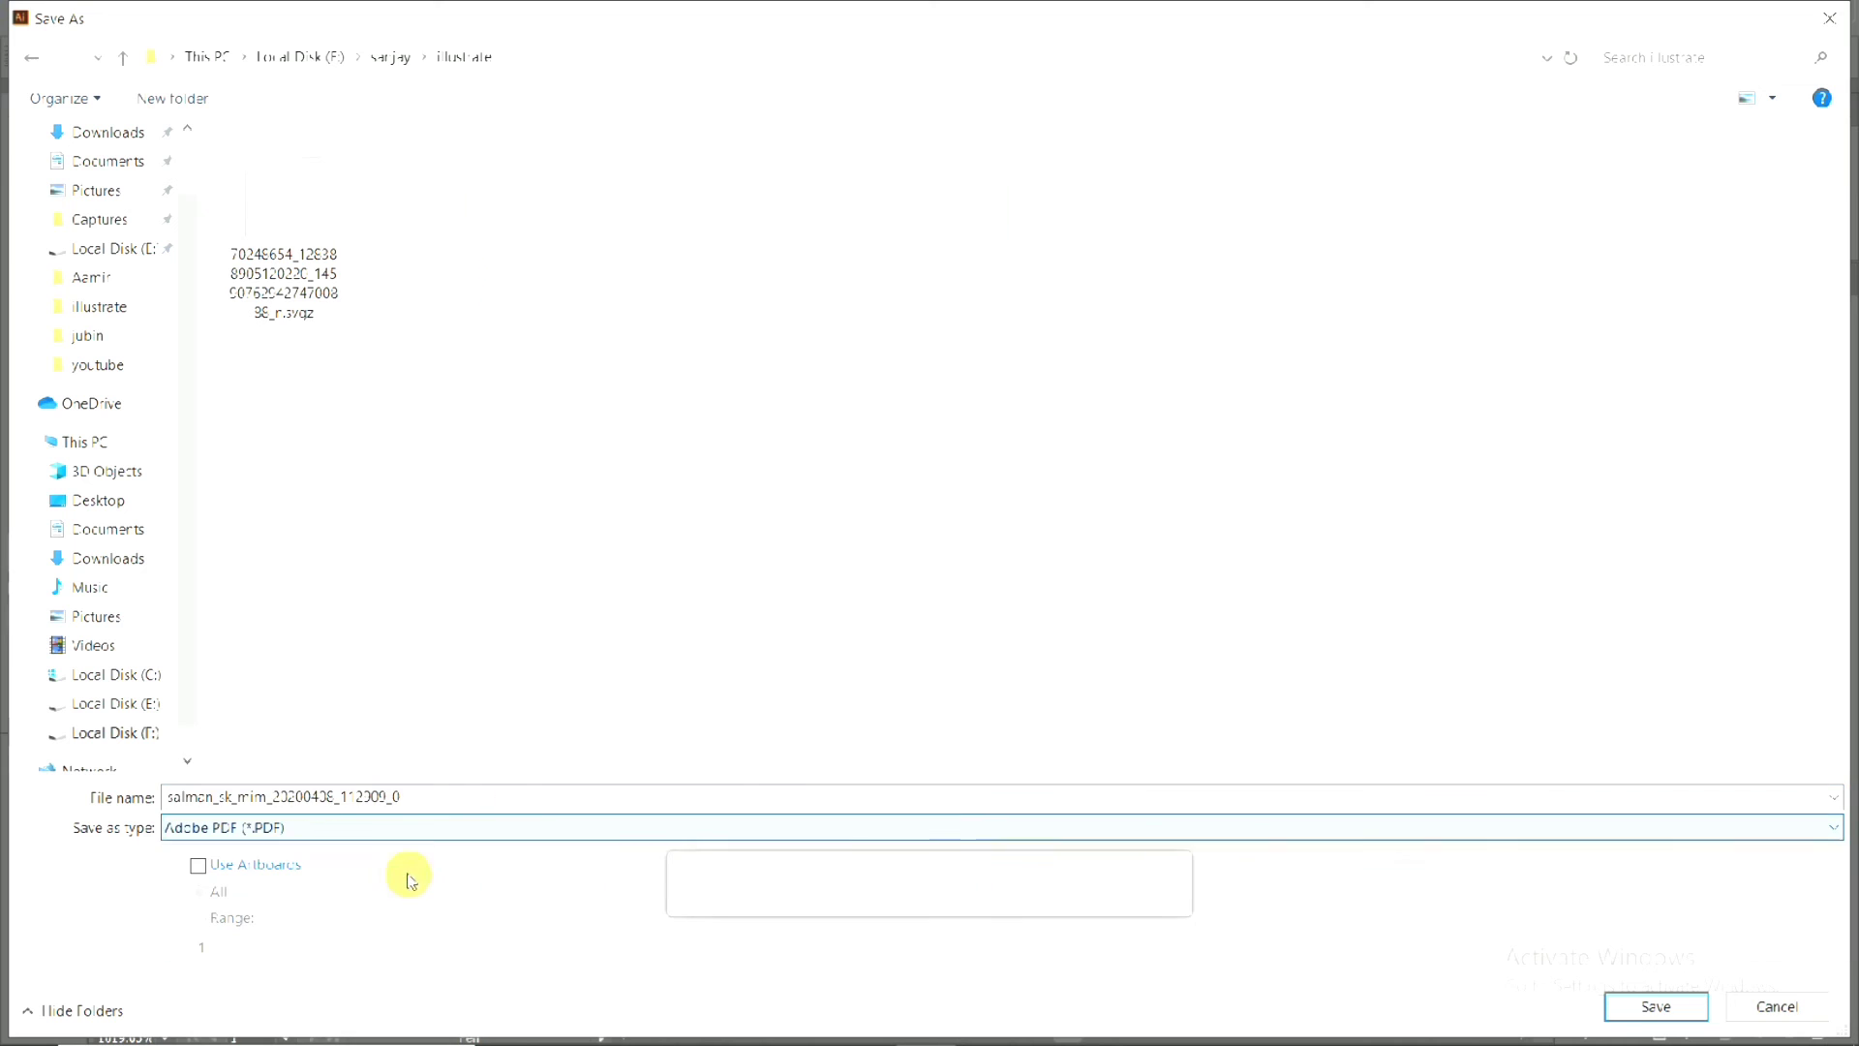
pyautogui.click(851, 805)
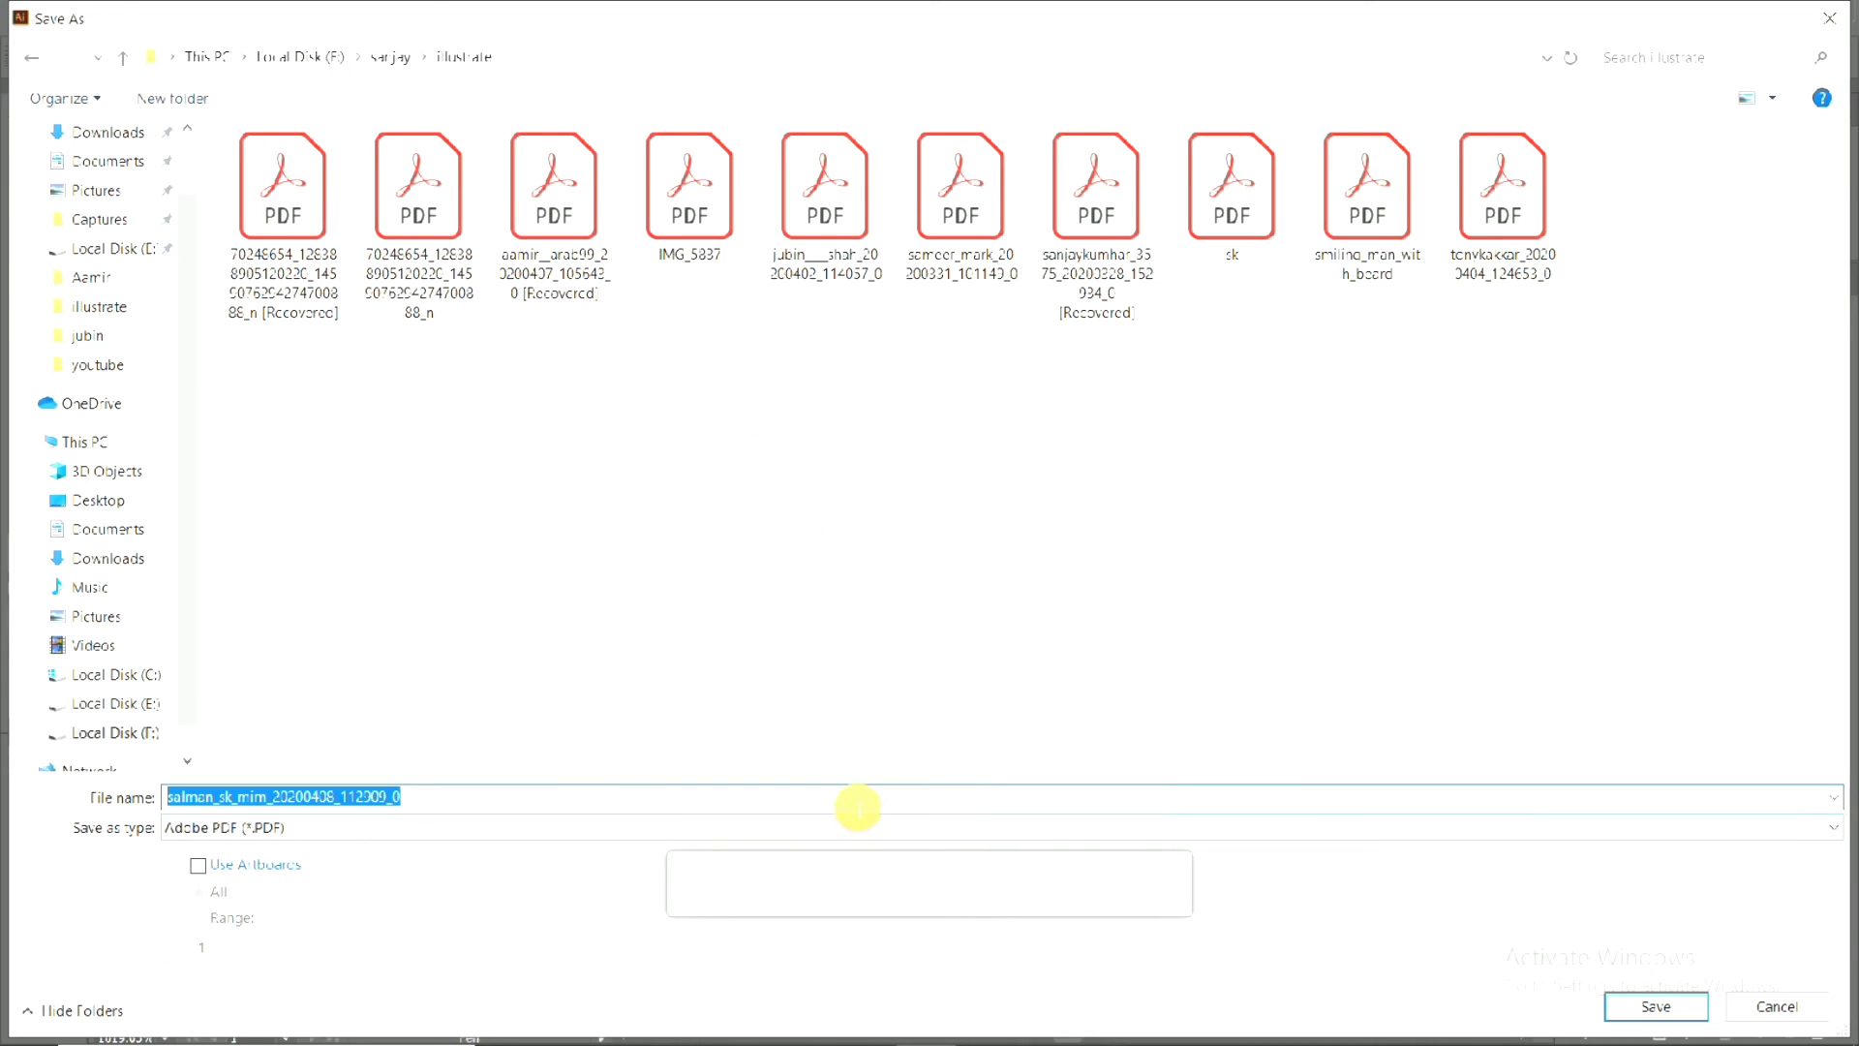
pyautogui.click(857, 807)
pyautogui.press('BackSpace')
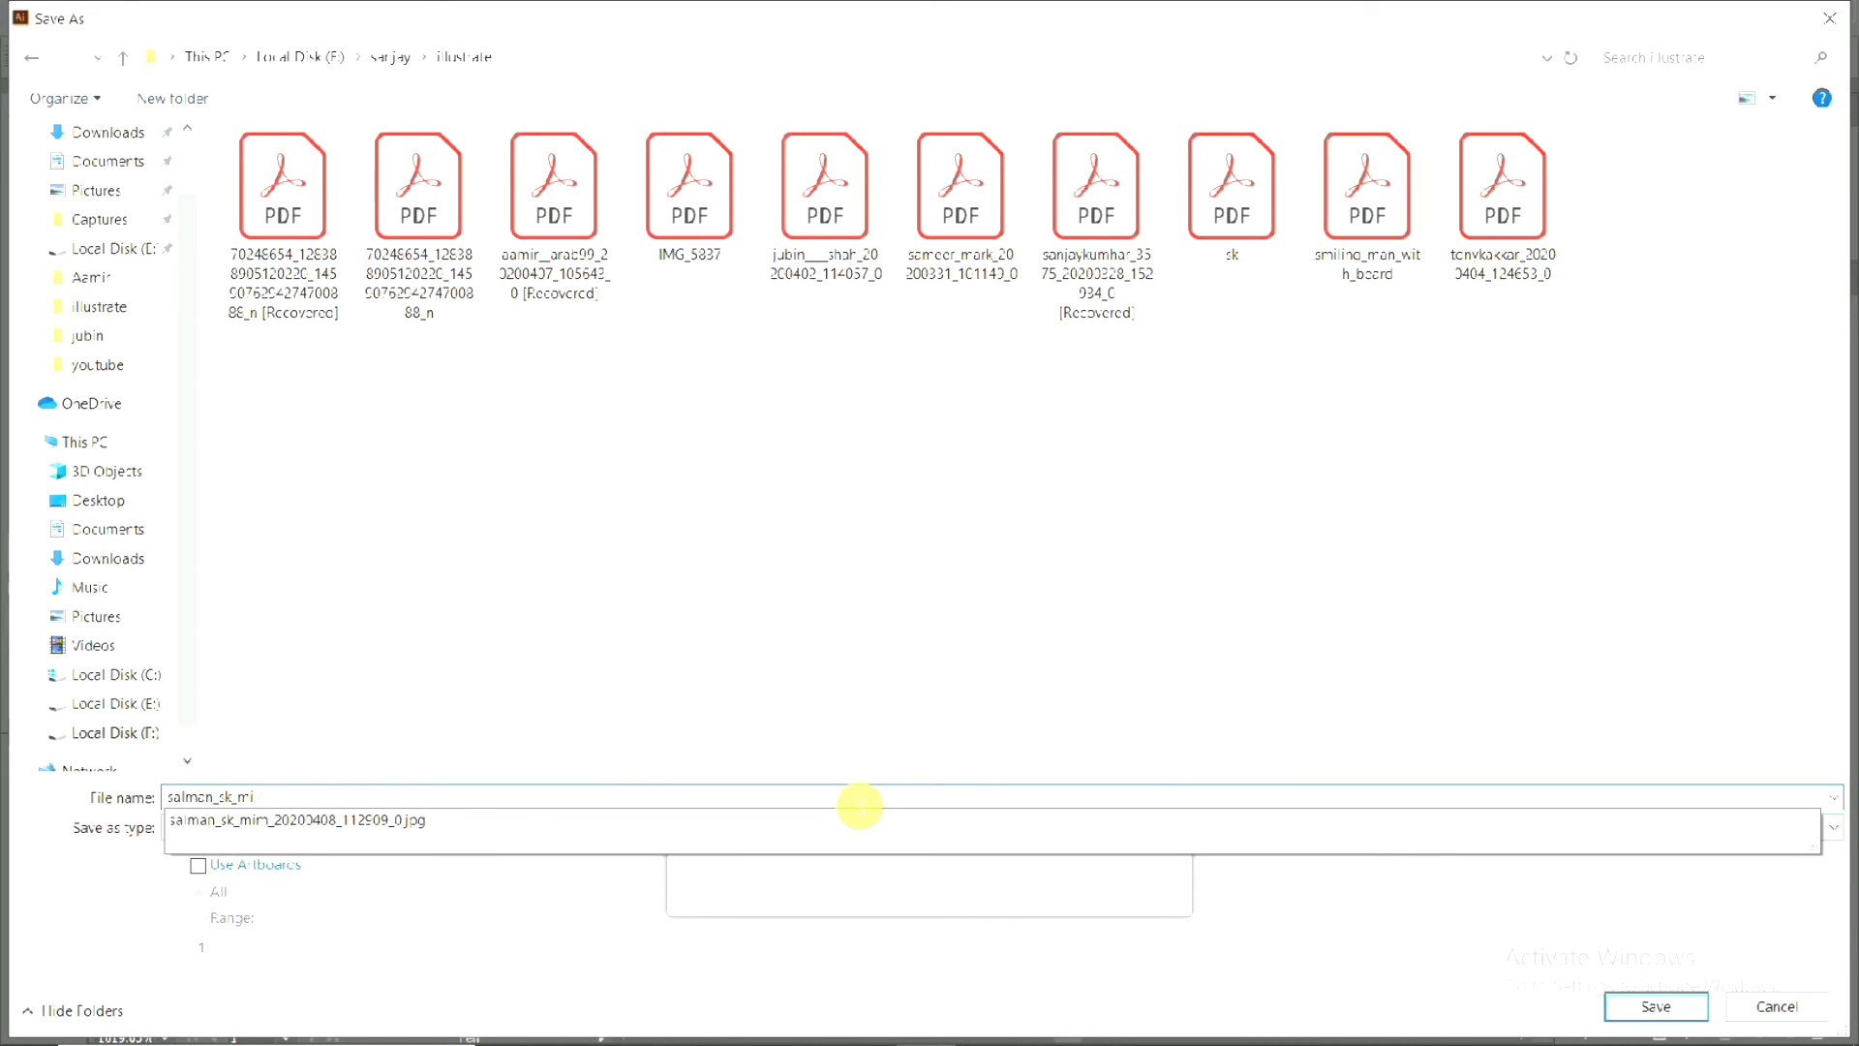
pyautogui.press('Return')
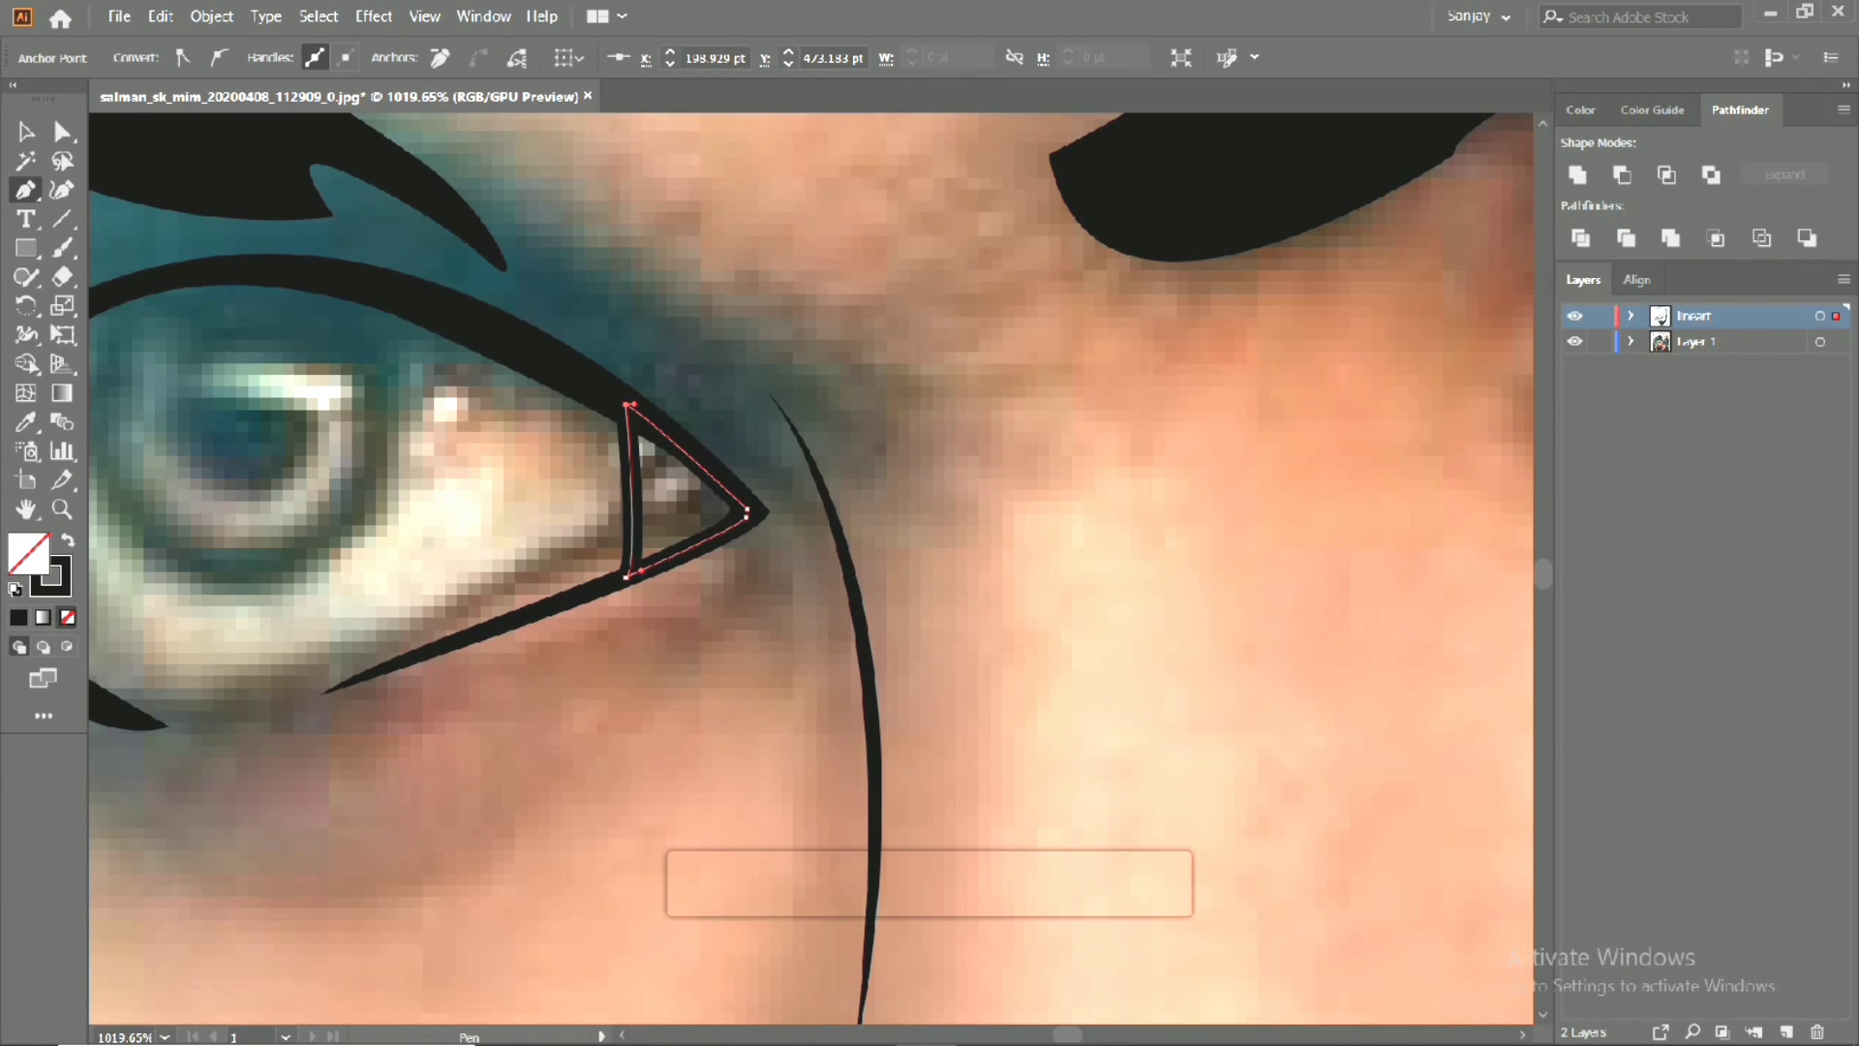